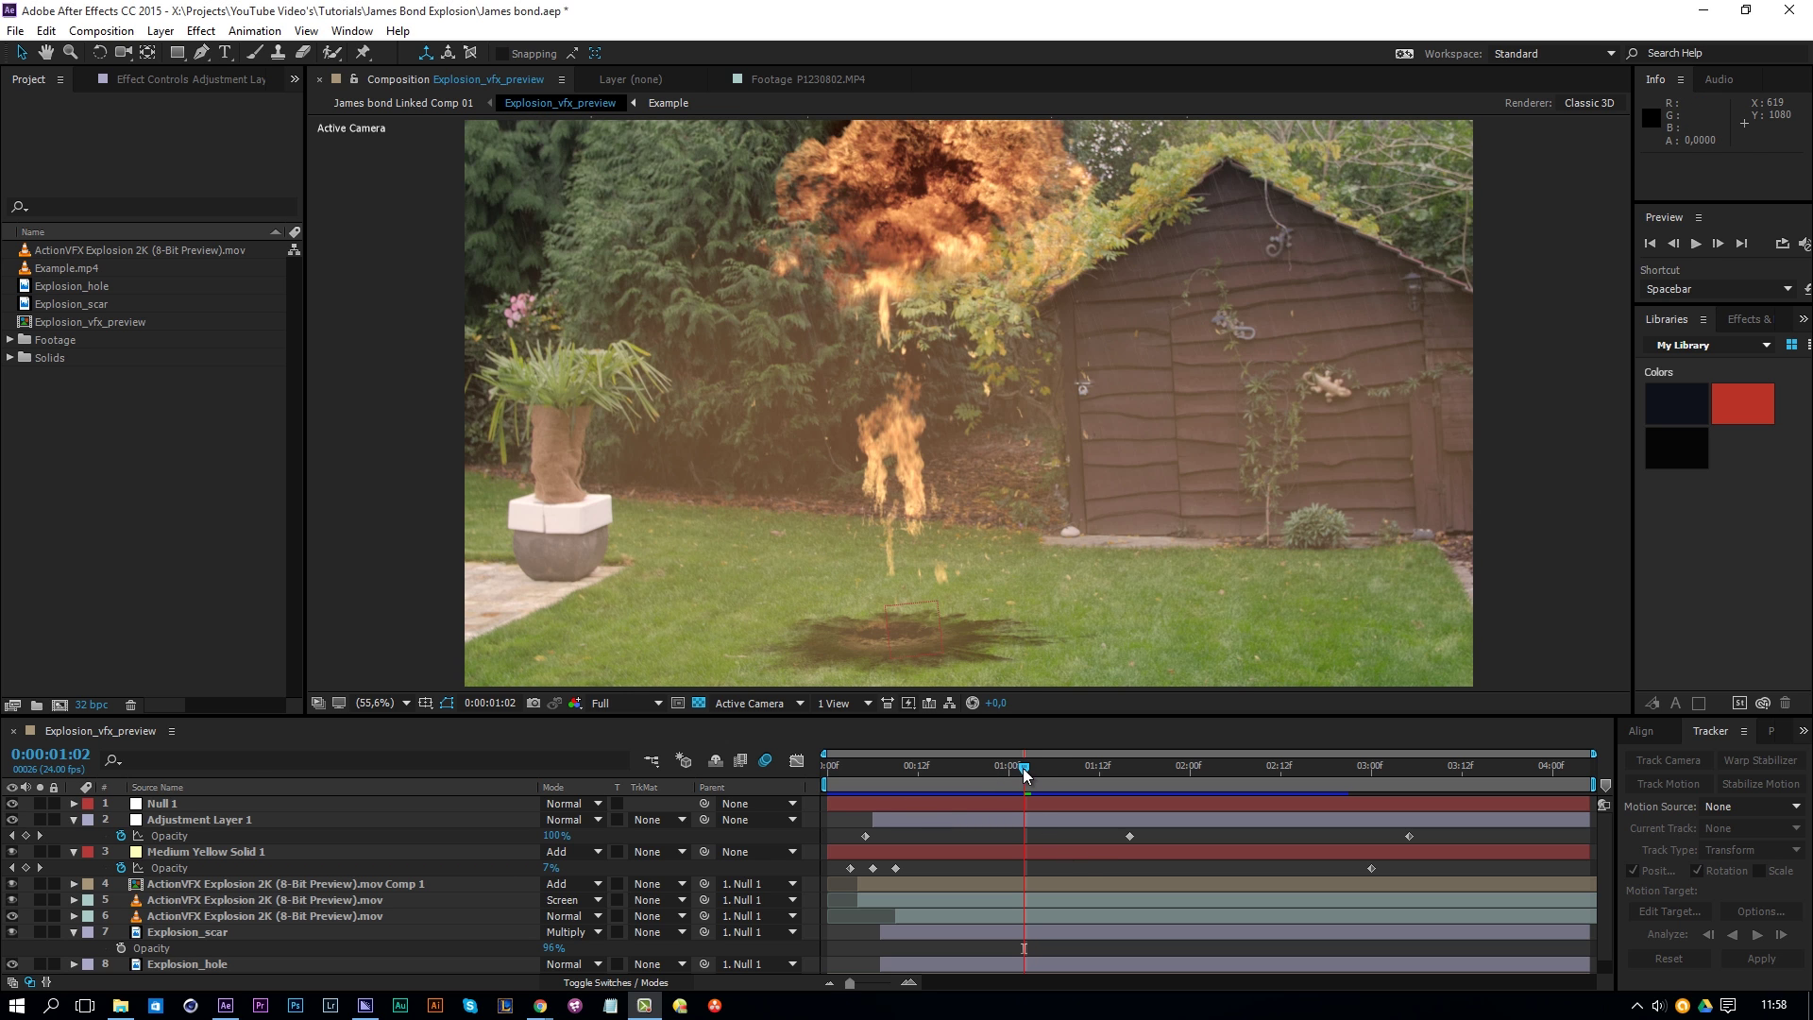
Step: Play back the finished explosion effect in the Explosion_vfx_preview composition
{"action": "key", "text": "space"}
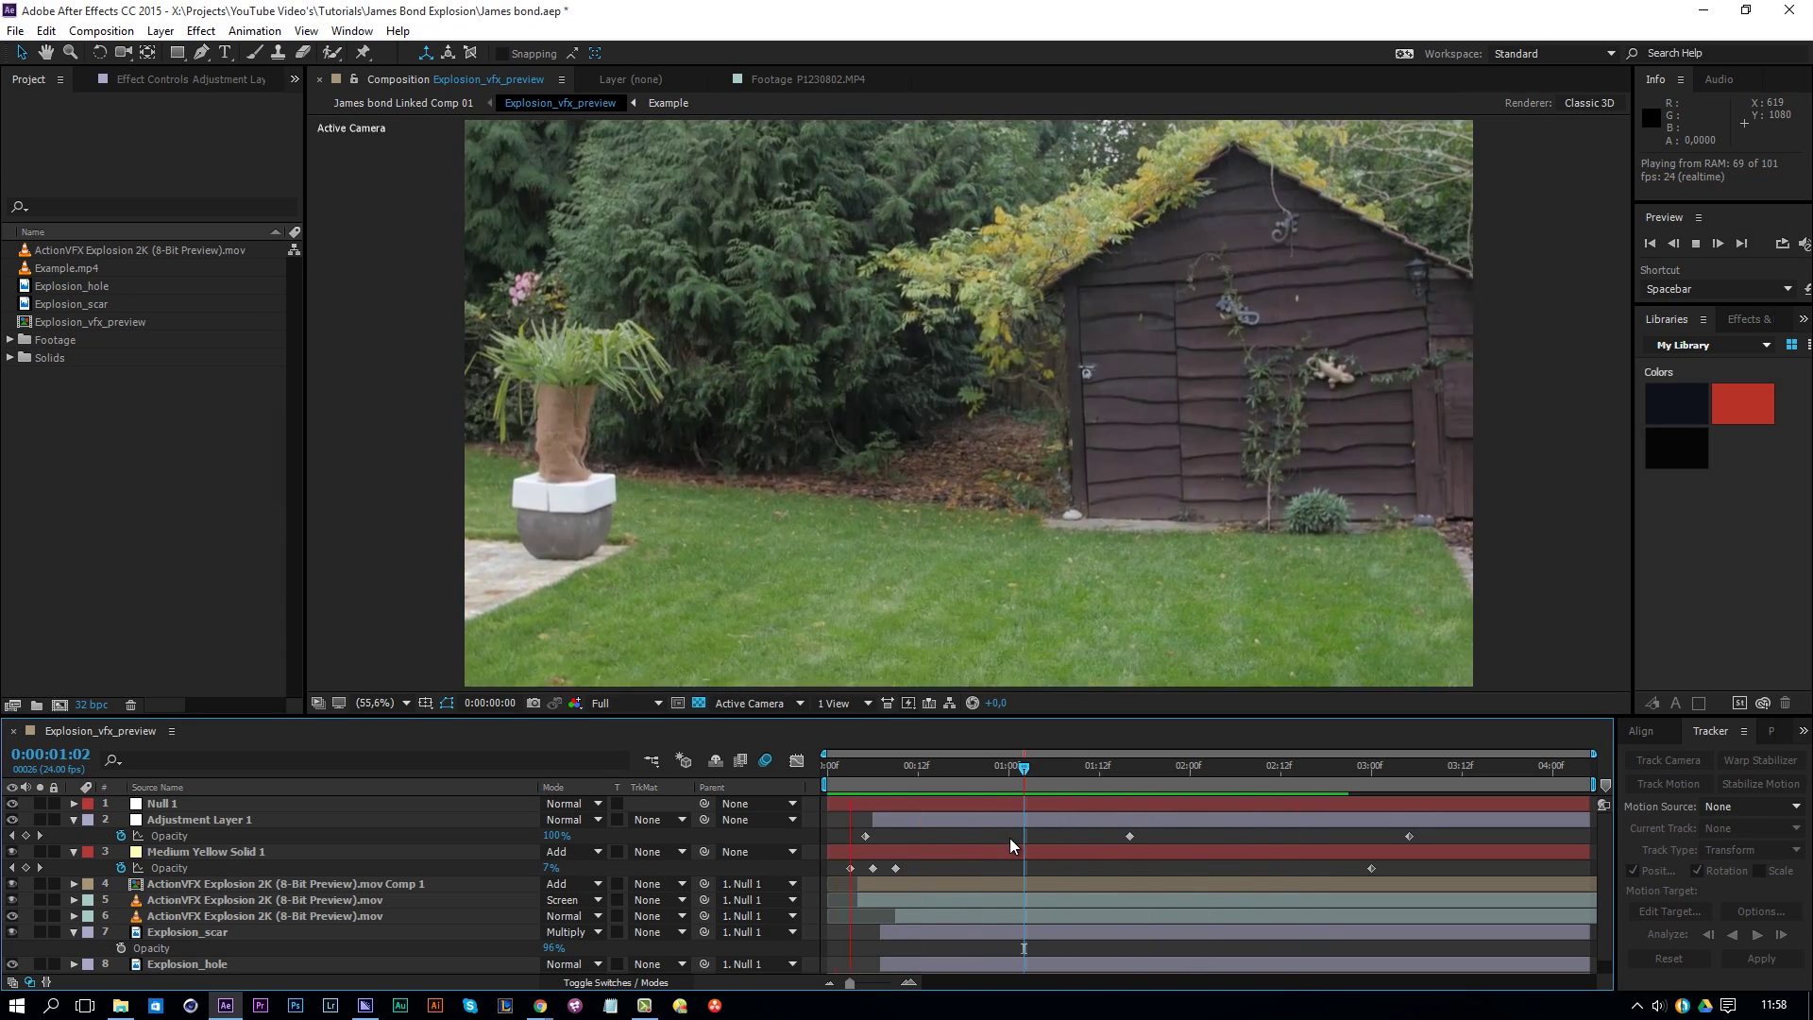
{"action": "key", "text": "space"}
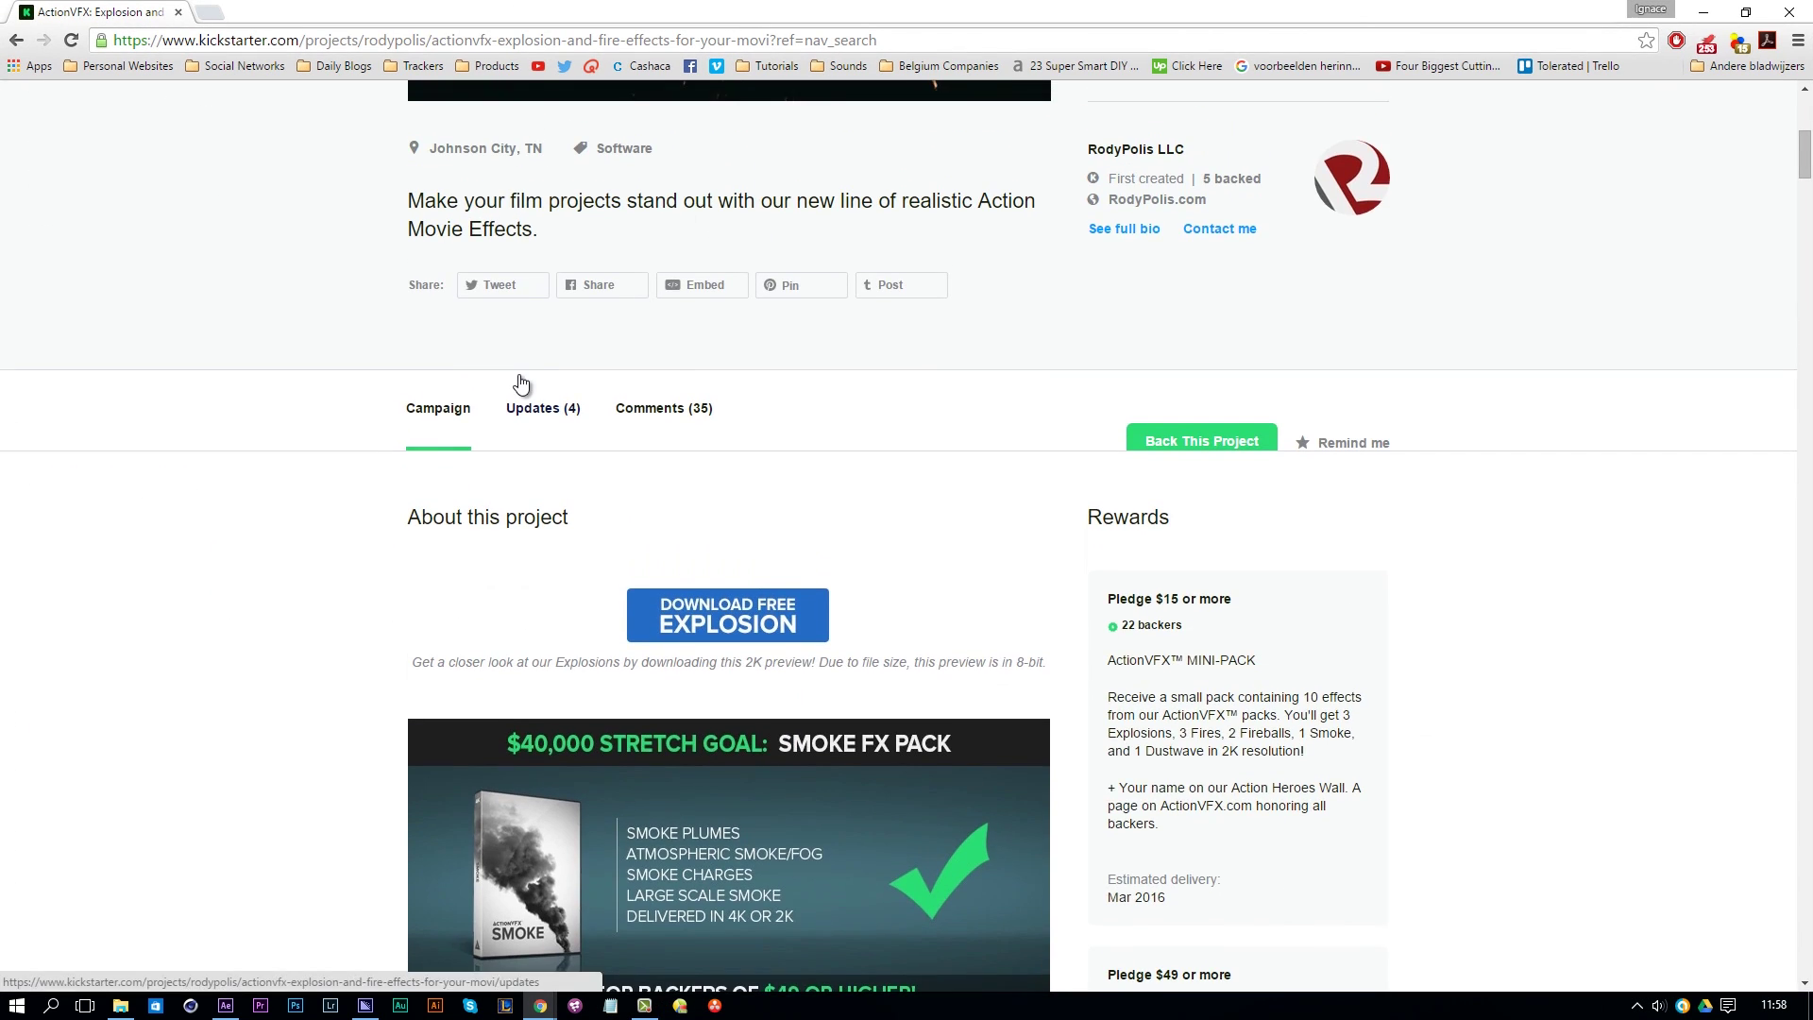
Step: Examine the ActionVFX Kickstarter page in the browser for its funding figures, remaining days and free explosion download
{"action": "scroll", "coordinate": [518, 385], "scroll_direction": "up", "scroll_amount": 7}
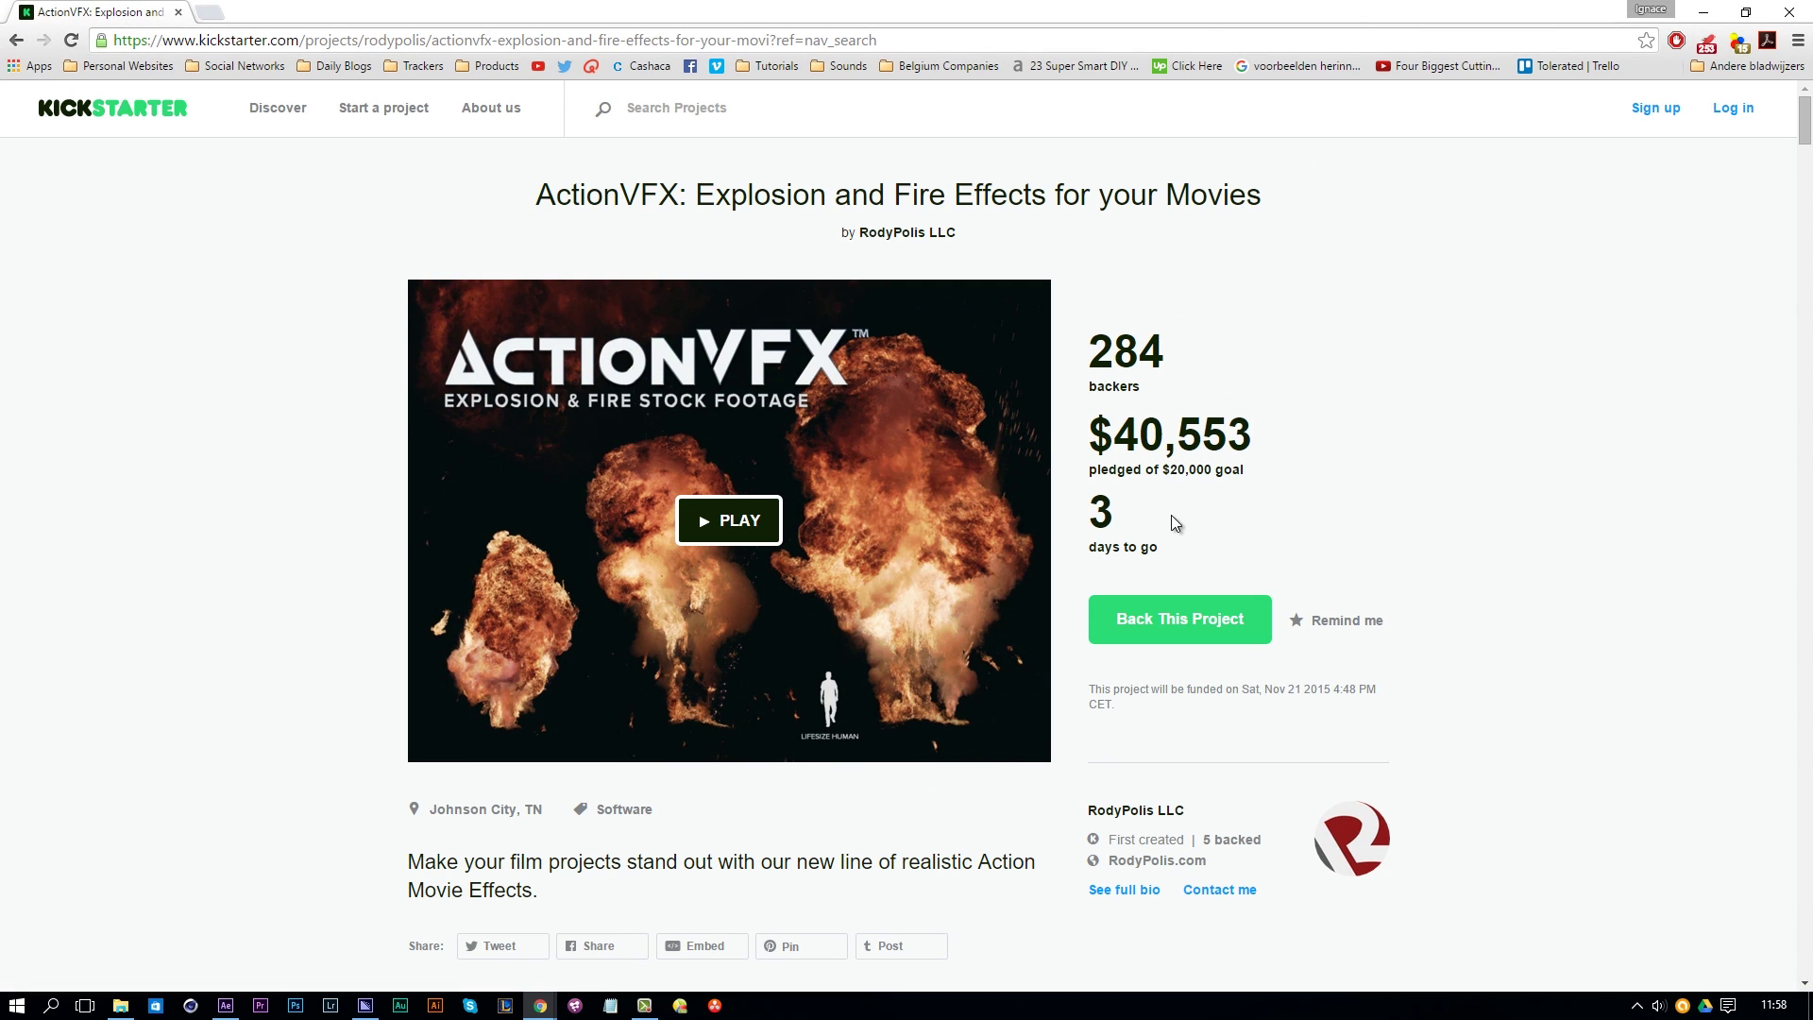
{"action": "double_click", "coordinate": [1101, 510]}
{"action": "left_click", "coordinate": [1118, 520]}
{"action": "scroll", "coordinate": [289, 538], "scroll_direction": "down", "scroll_amount": 6}
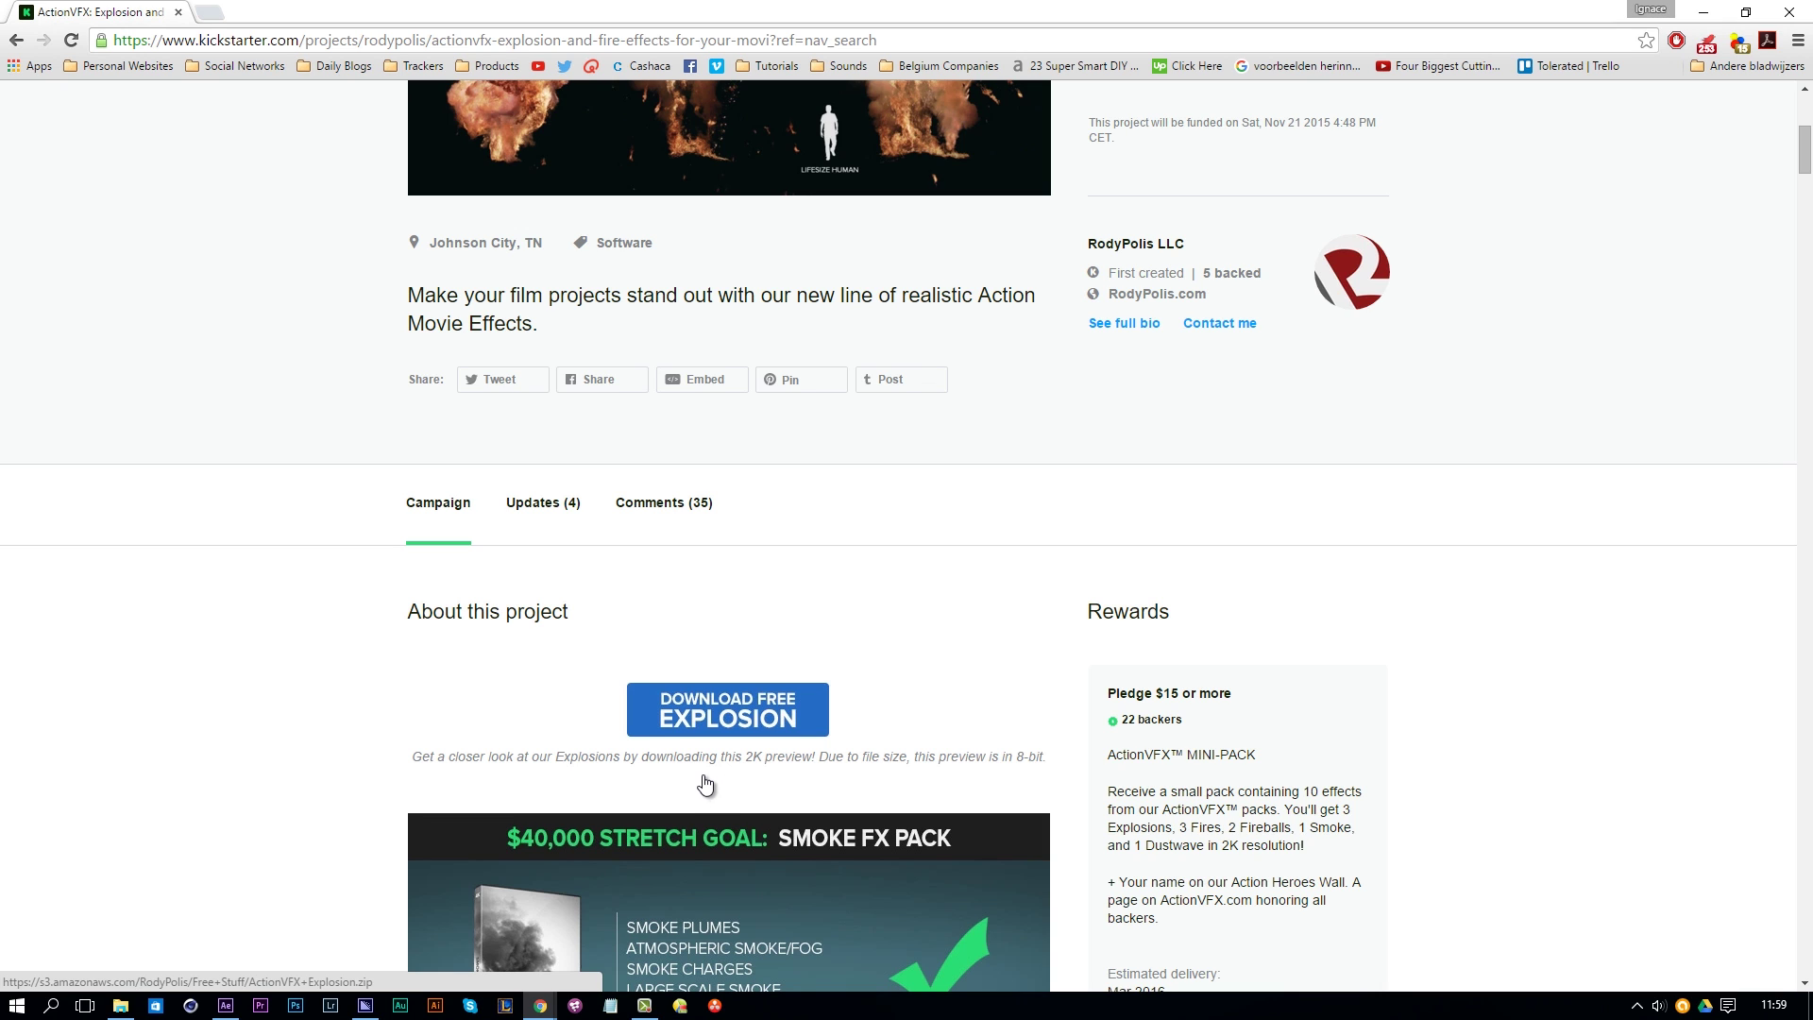
{"action": "scroll", "coordinate": [706, 784], "scroll_direction": "up", "scroll_amount": 6}
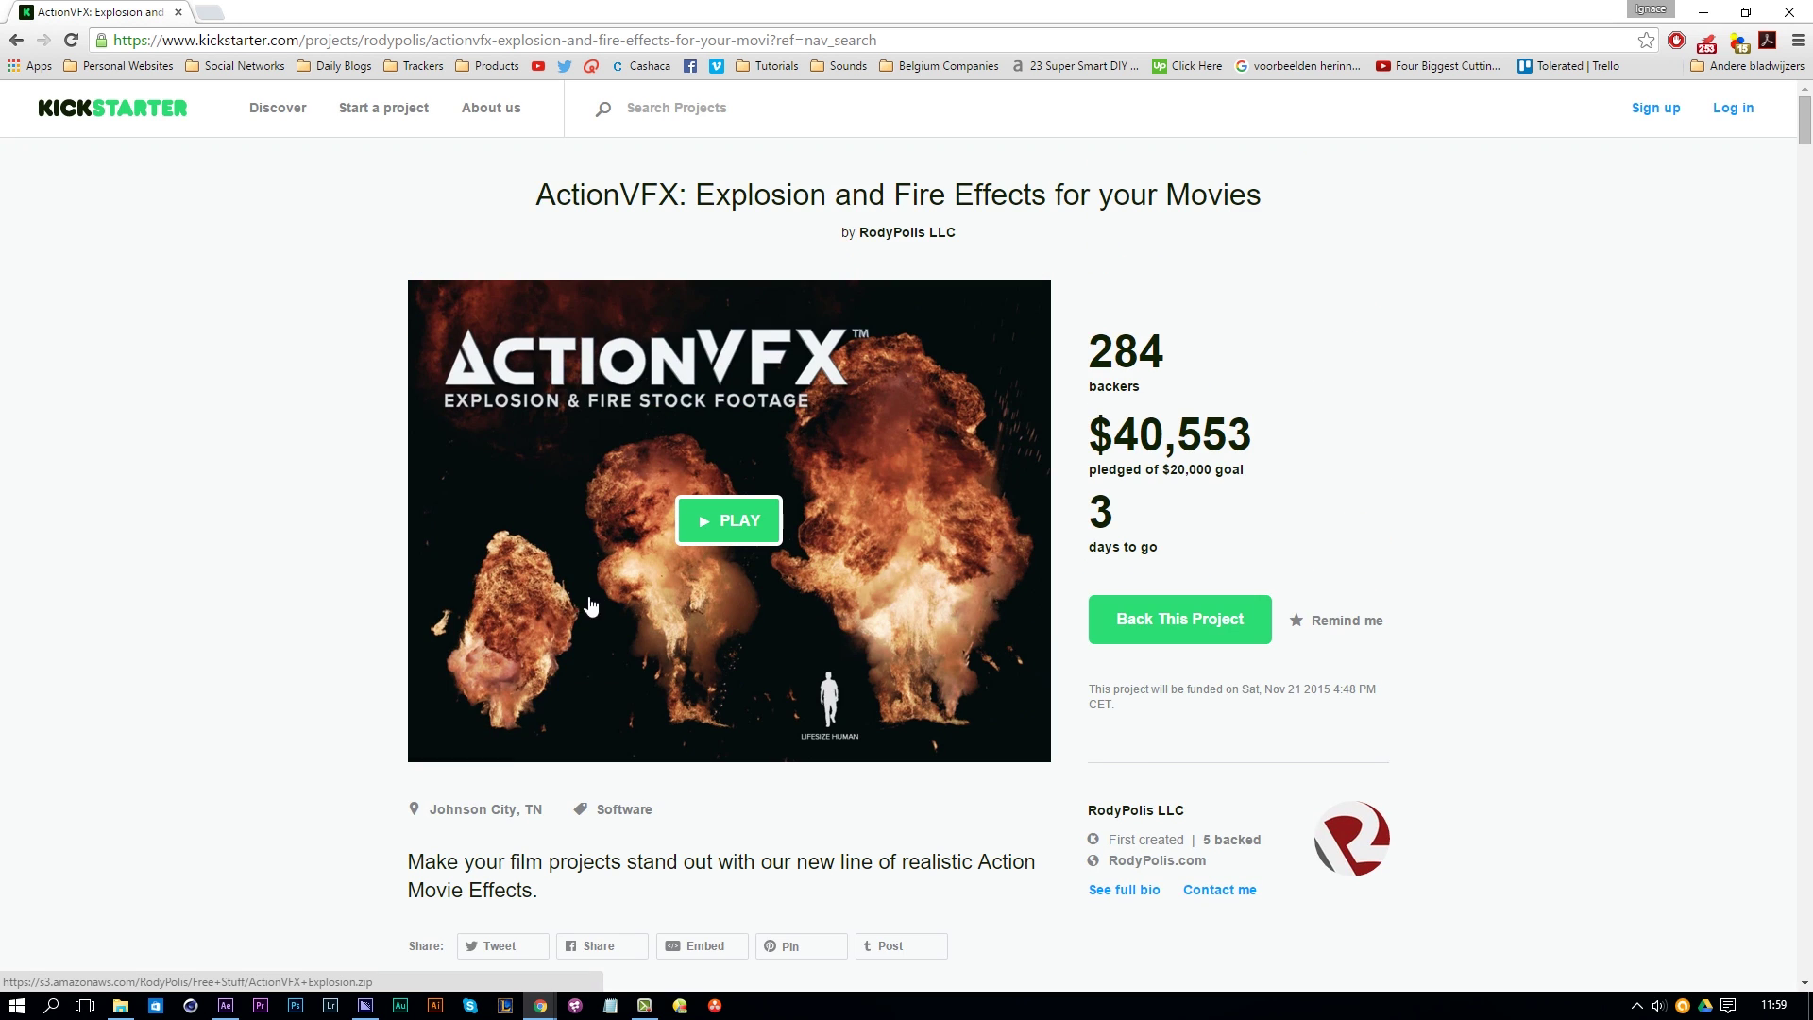
{"action": "scroll", "coordinate": [447, 551], "scroll_direction": "down", "scroll_amount": 8}
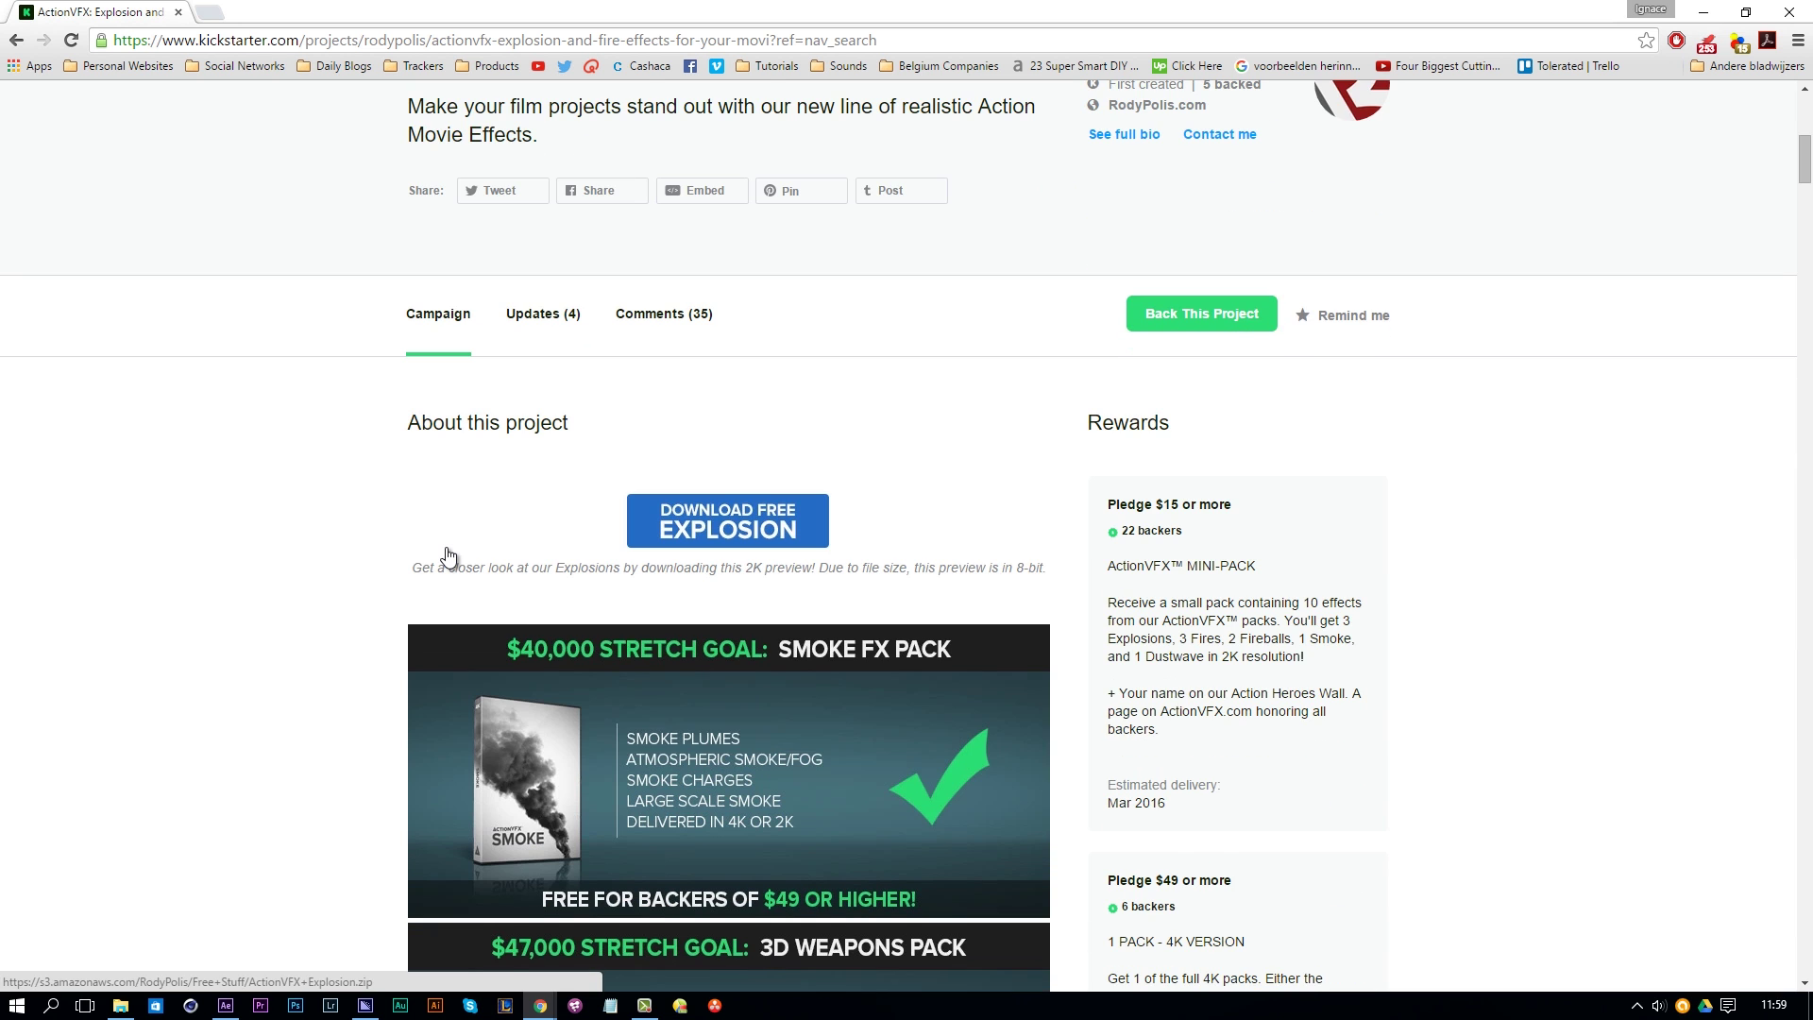
{"action": "scroll", "coordinate": [448, 555], "scroll_direction": "down", "scroll_amount": 5}
{"action": "scroll", "coordinate": [448, 555], "scroll_direction": "up", "scroll_amount": 11}
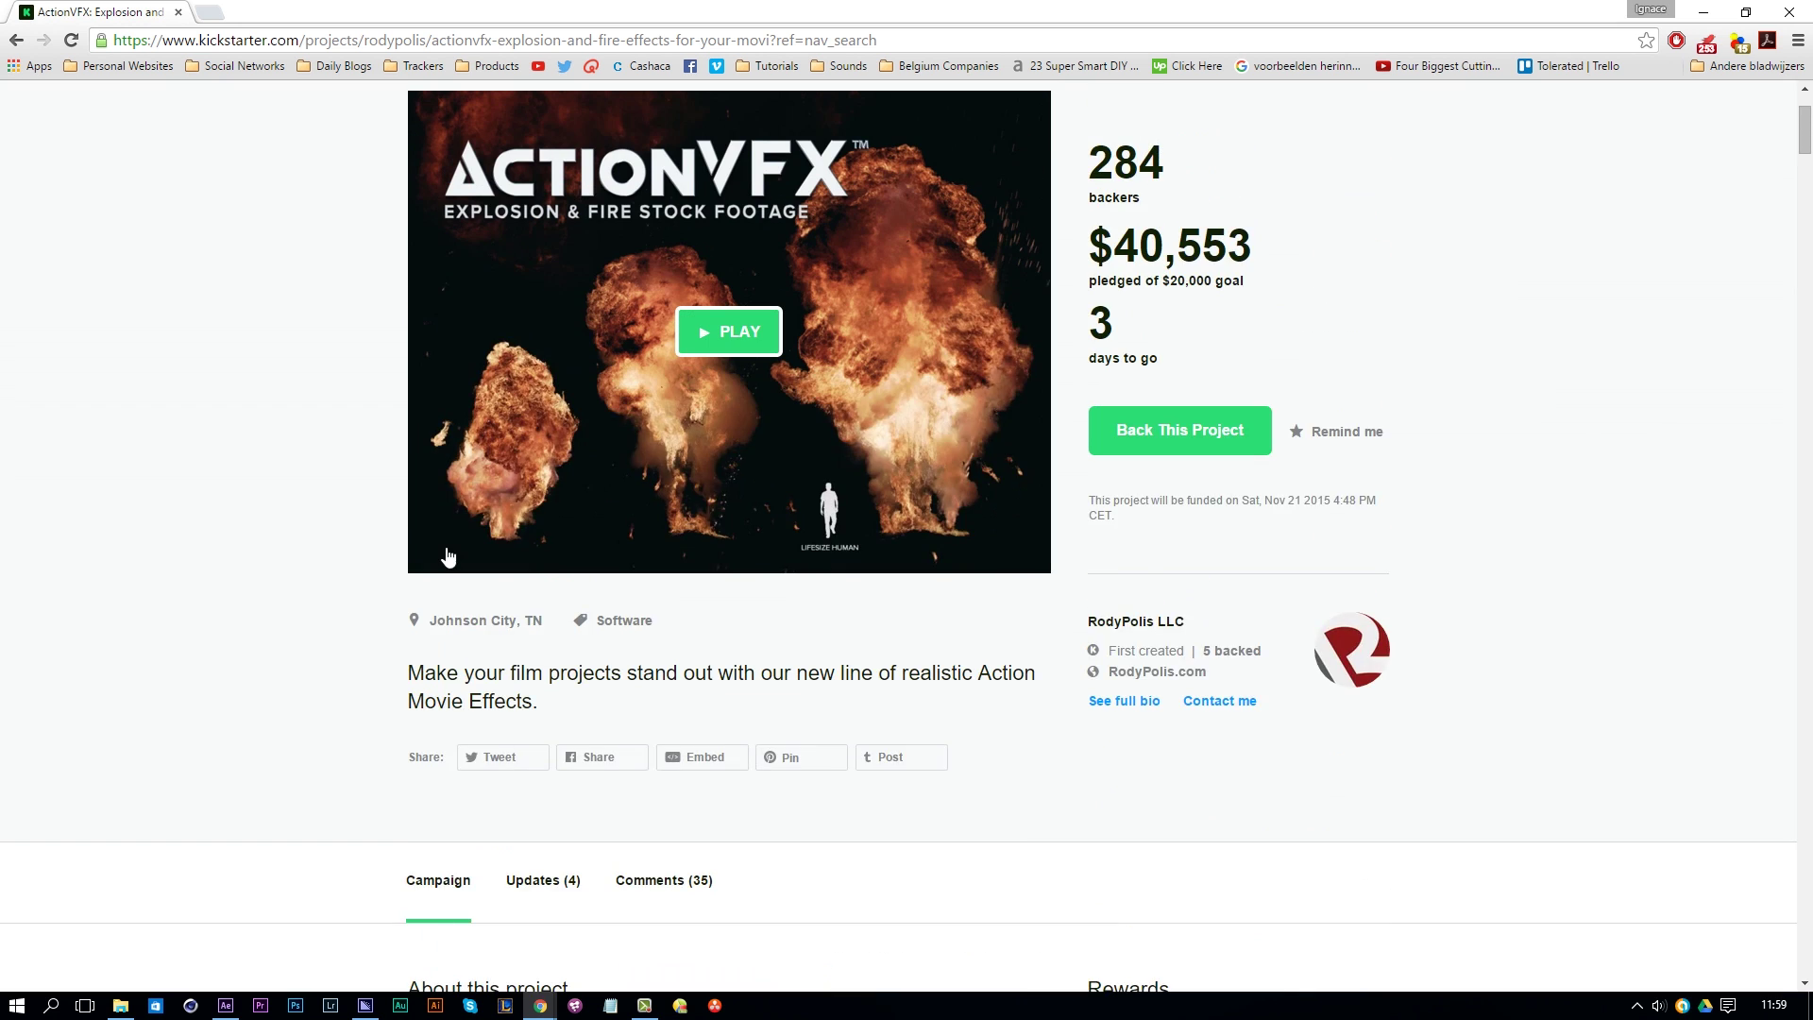
{"action": "scroll", "coordinate": [447, 555], "scroll_direction": "up", "scroll_amount": 2}
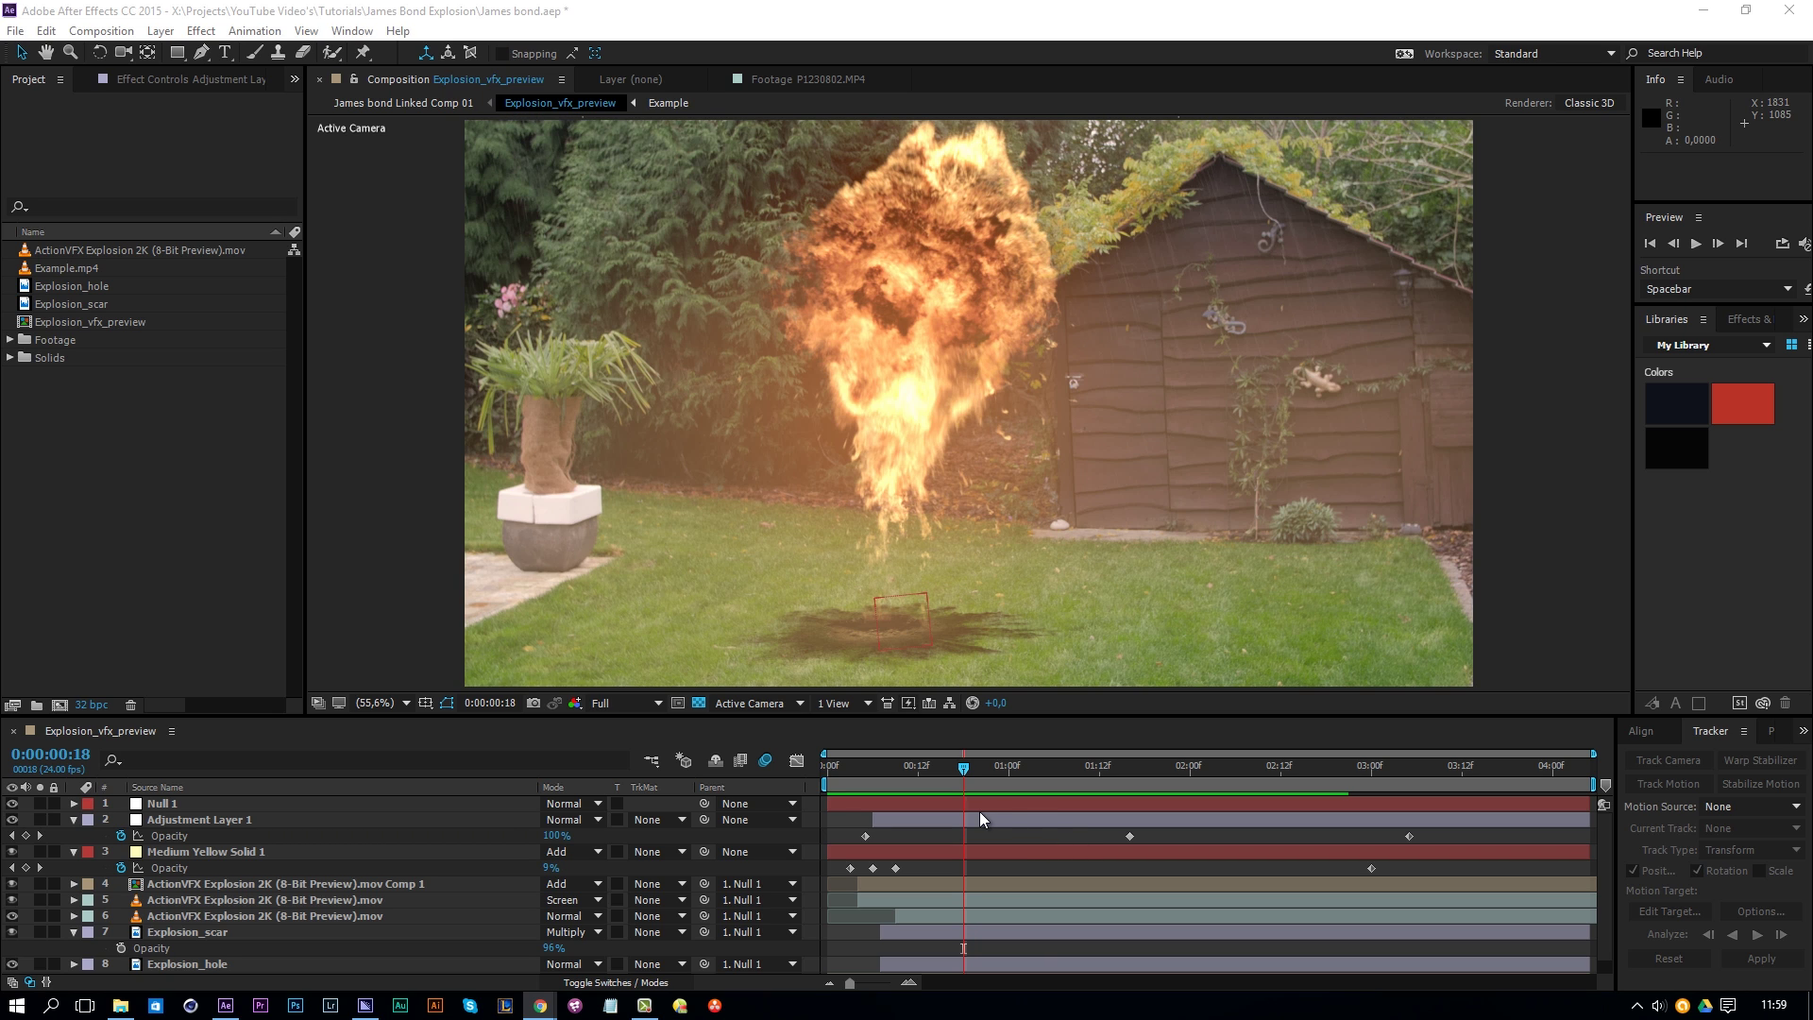
Step: Create a new composition from the Example.mp4 footage in After Effects and preview the clip, returning to its first frame
{"action": "left_click", "coordinate": [46, 272]}
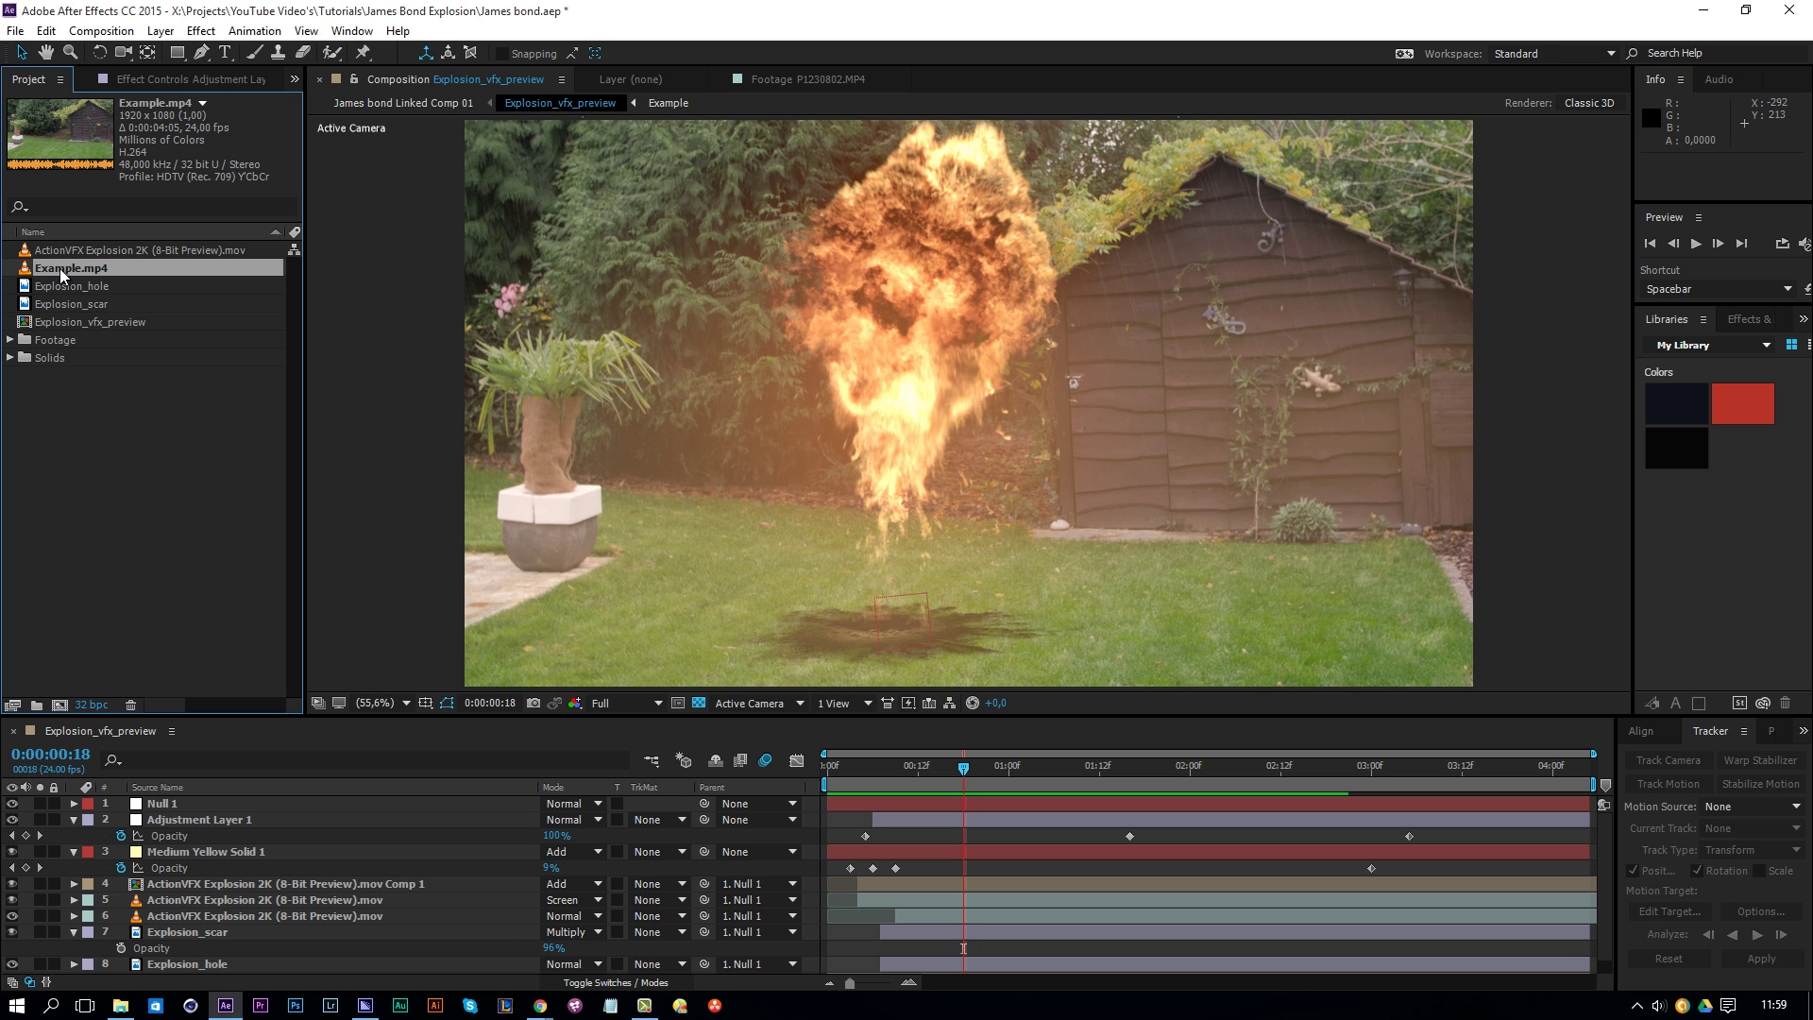
{"action": "left_click", "coordinate": [57, 704]}
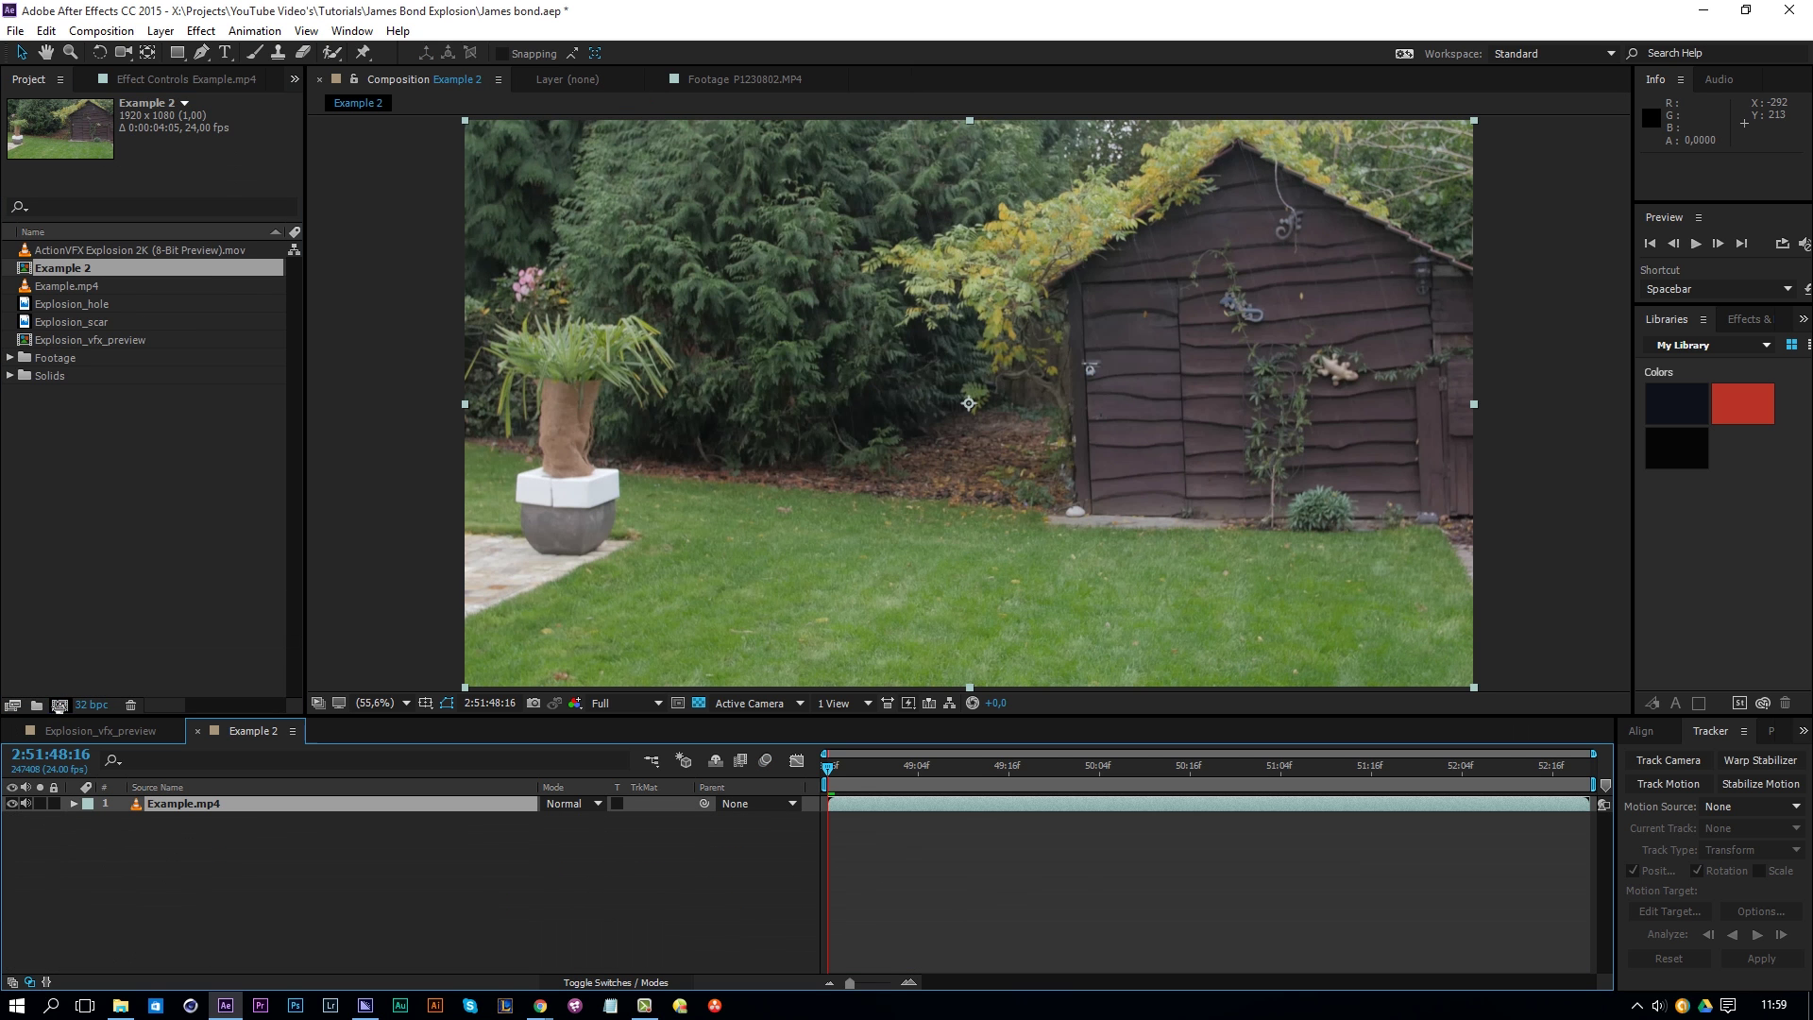
{"action": "key", "text": "space"}
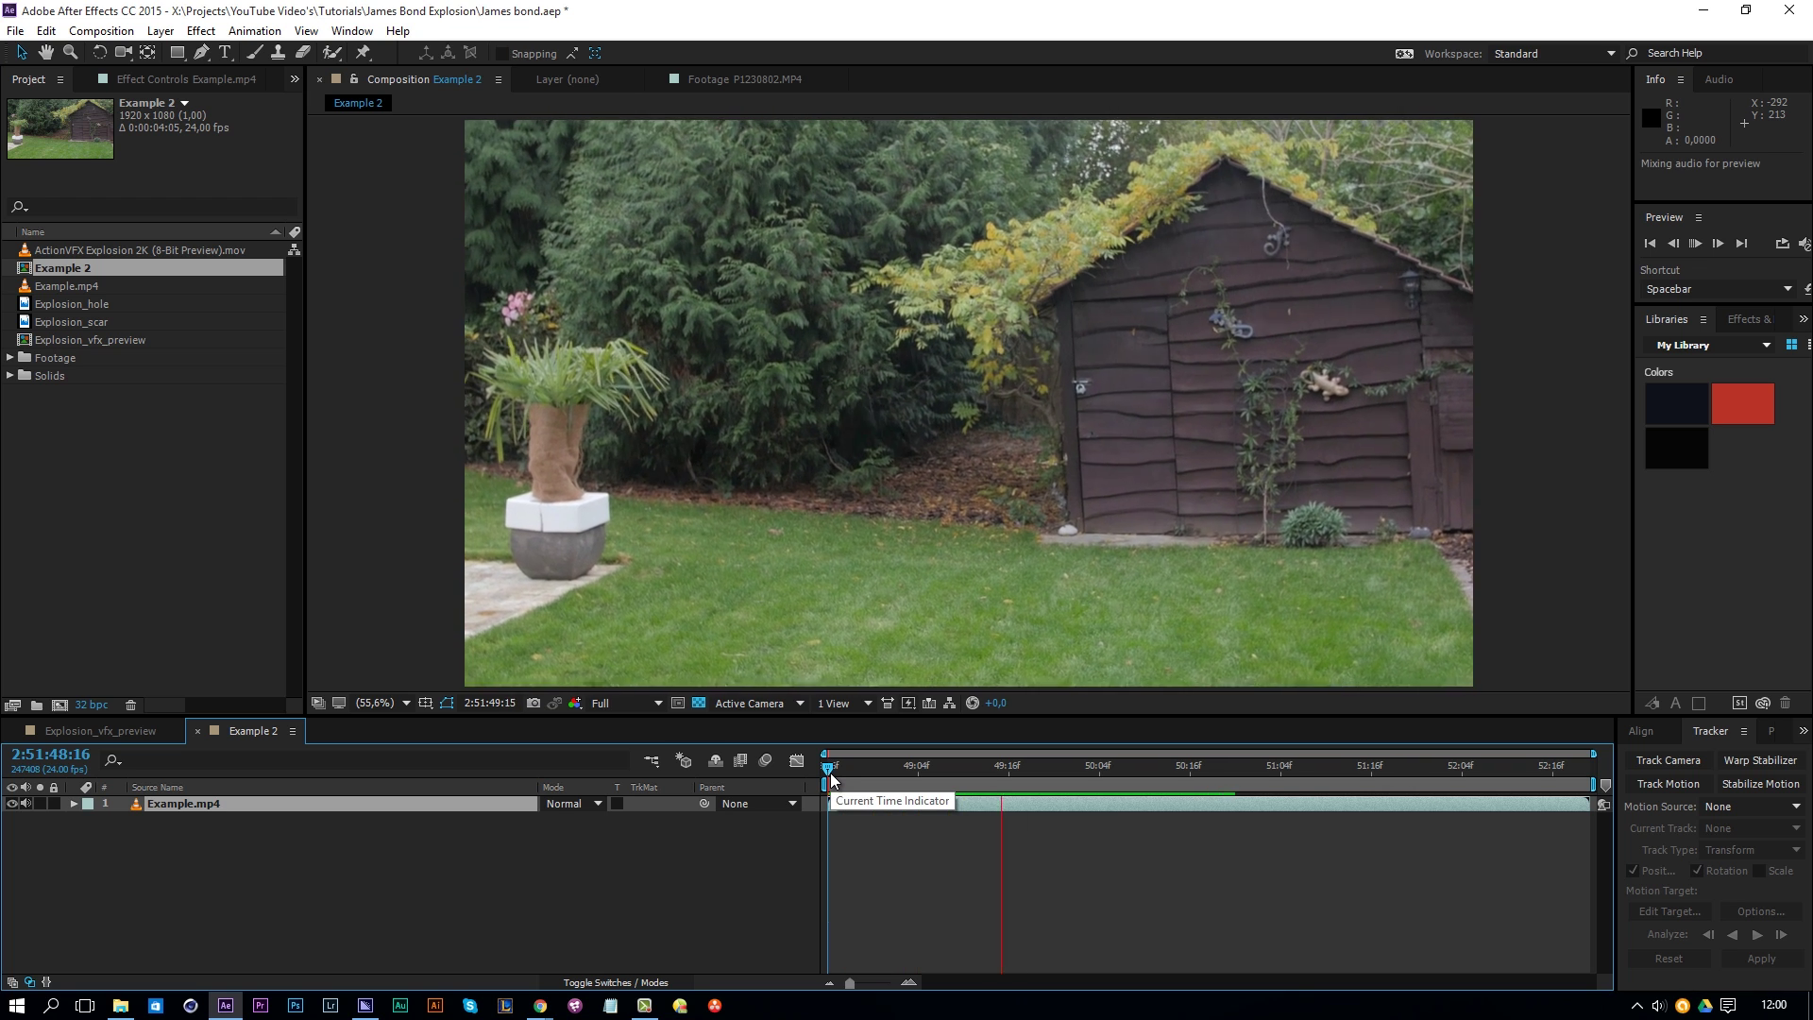
{"action": "left_click", "coordinate": [905, 767]}
{"action": "left_click_drag", "start_coordinate": [886, 767], "coordinate": [735, 804]}
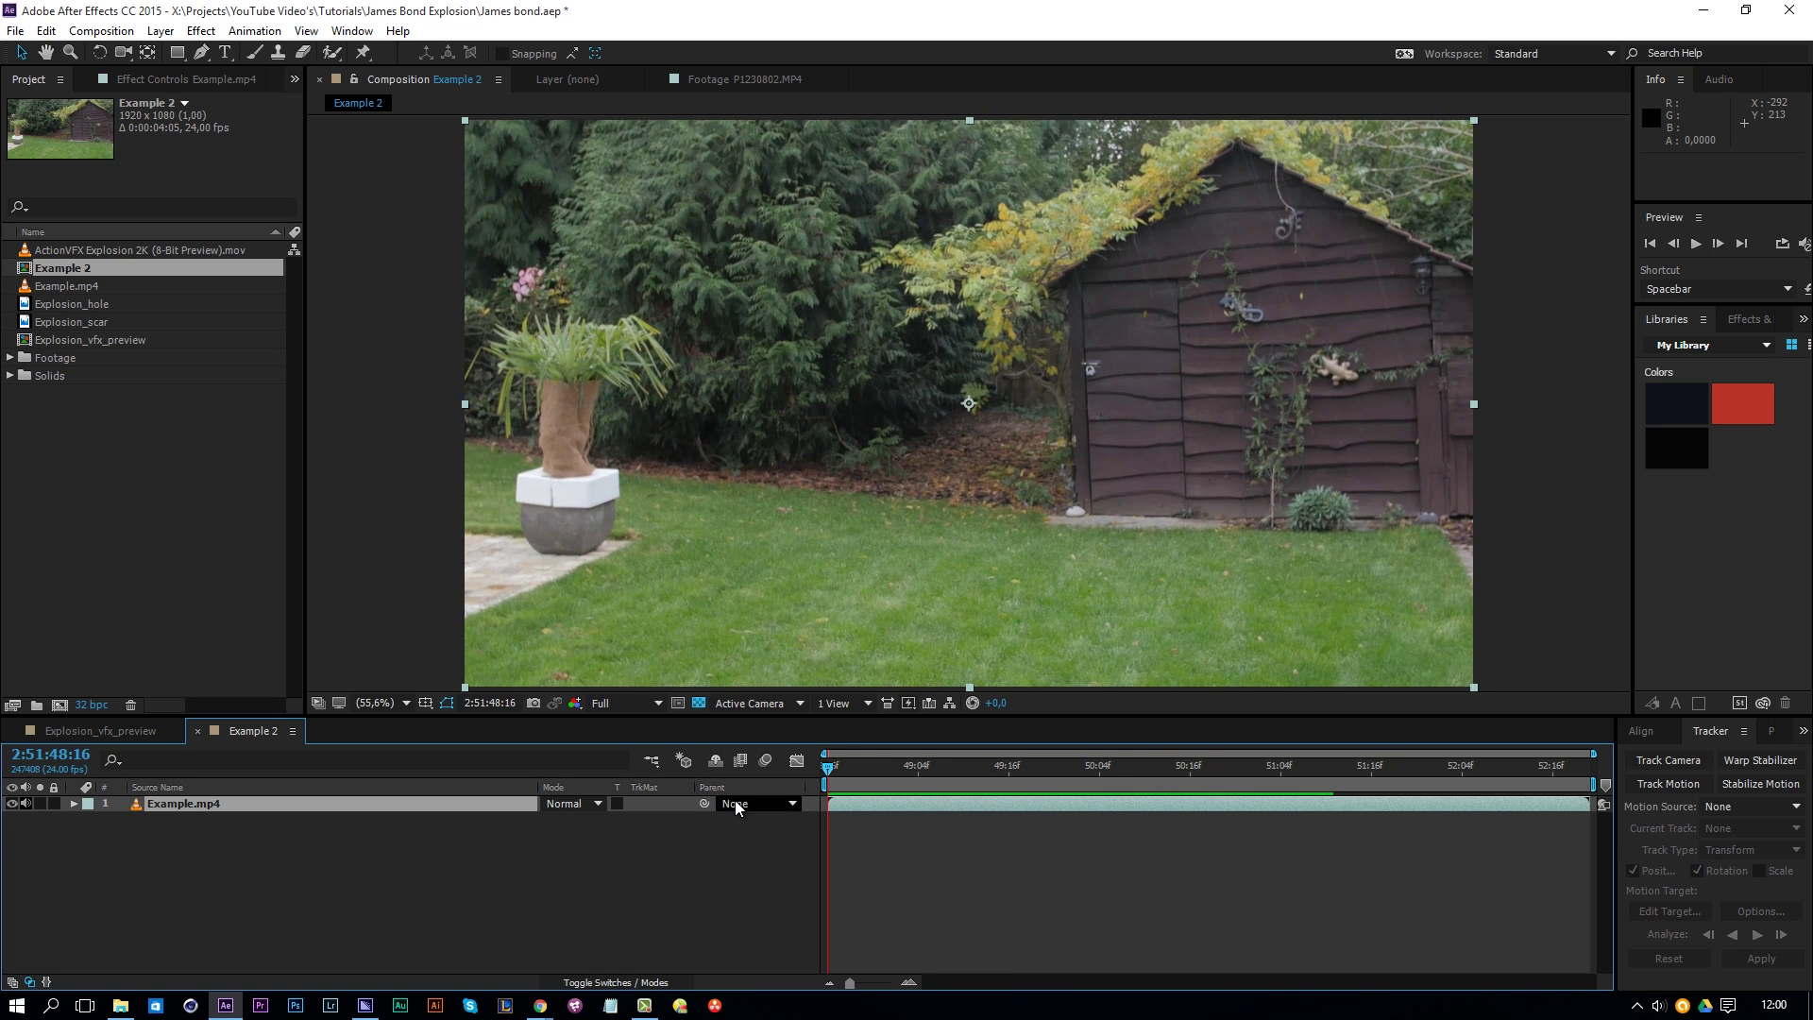
Step: Add a null object to the Example 2 composition and name it Tracker
{"action": "left_click", "coordinate": [529, 841]}
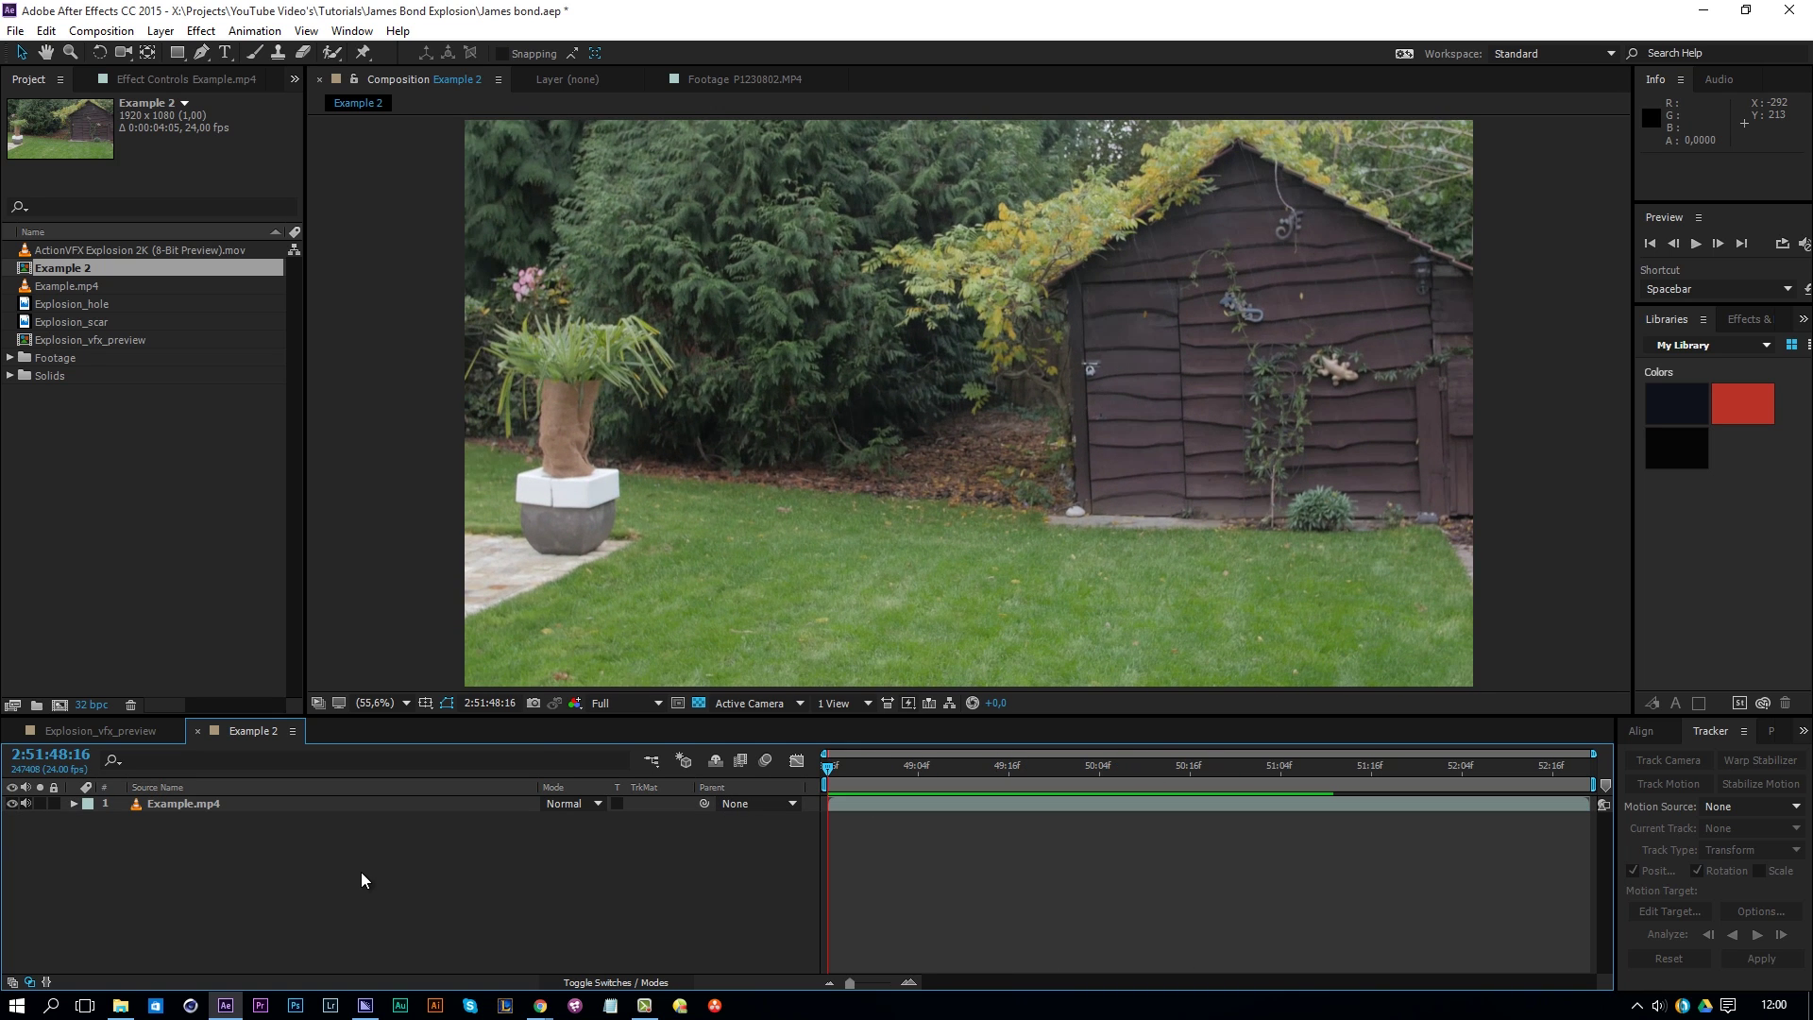
{"action": "right_click", "coordinate": [313, 852]}
{"action": "mouse_move", "coordinate": [374, 670]}
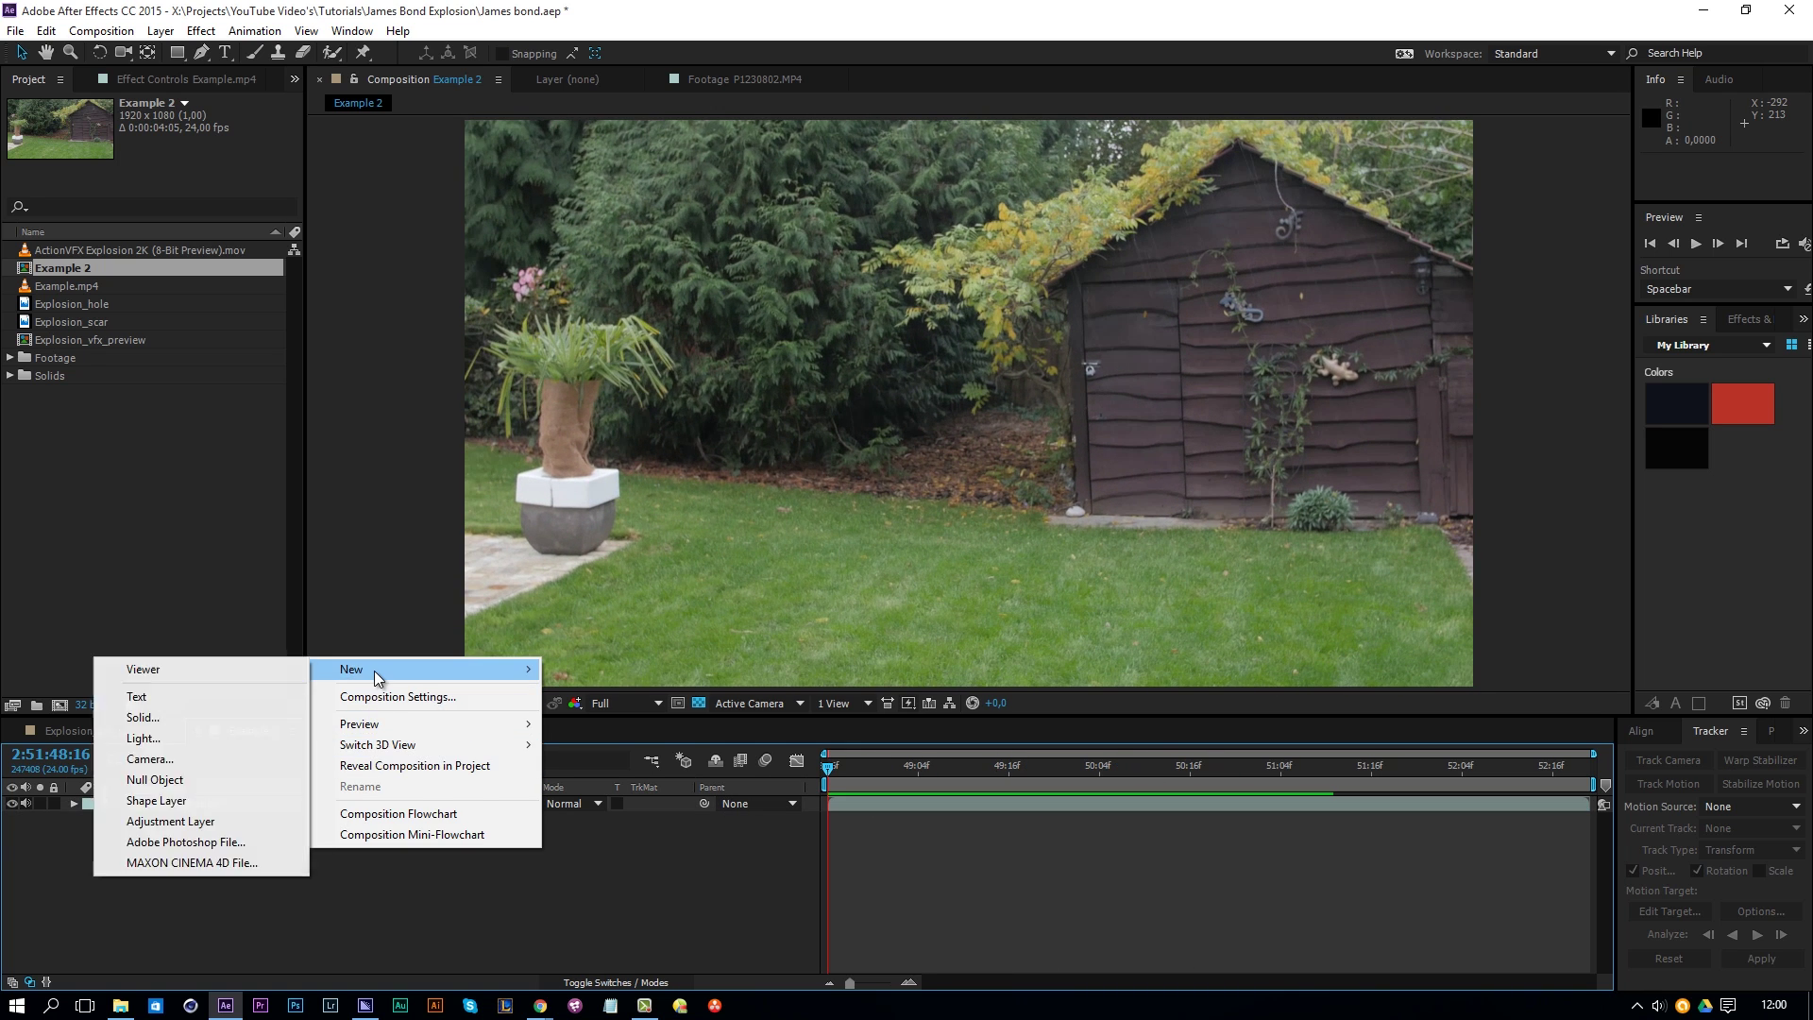
{"action": "left_click", "coordinate": [183, 779]}
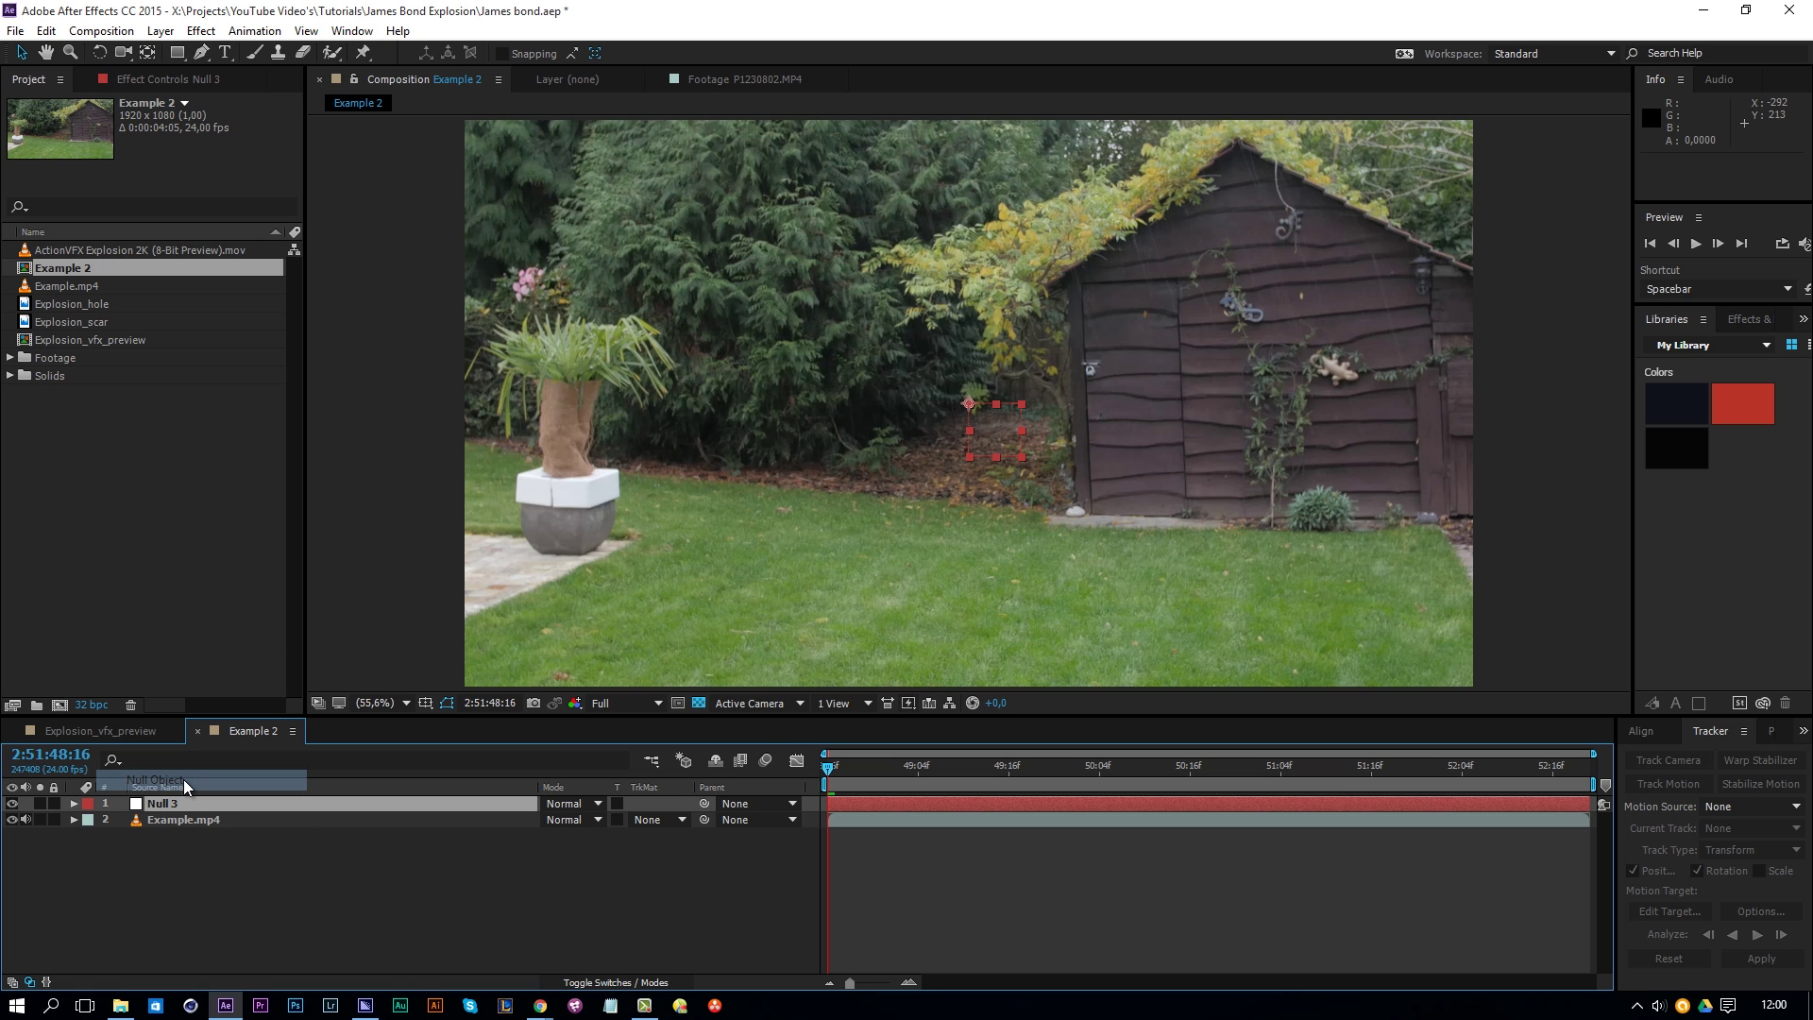
{"action": "key", "text": "Return"}
{"action": "type", "text": "Tracker"}
{"action": "key", "text": "Return"}
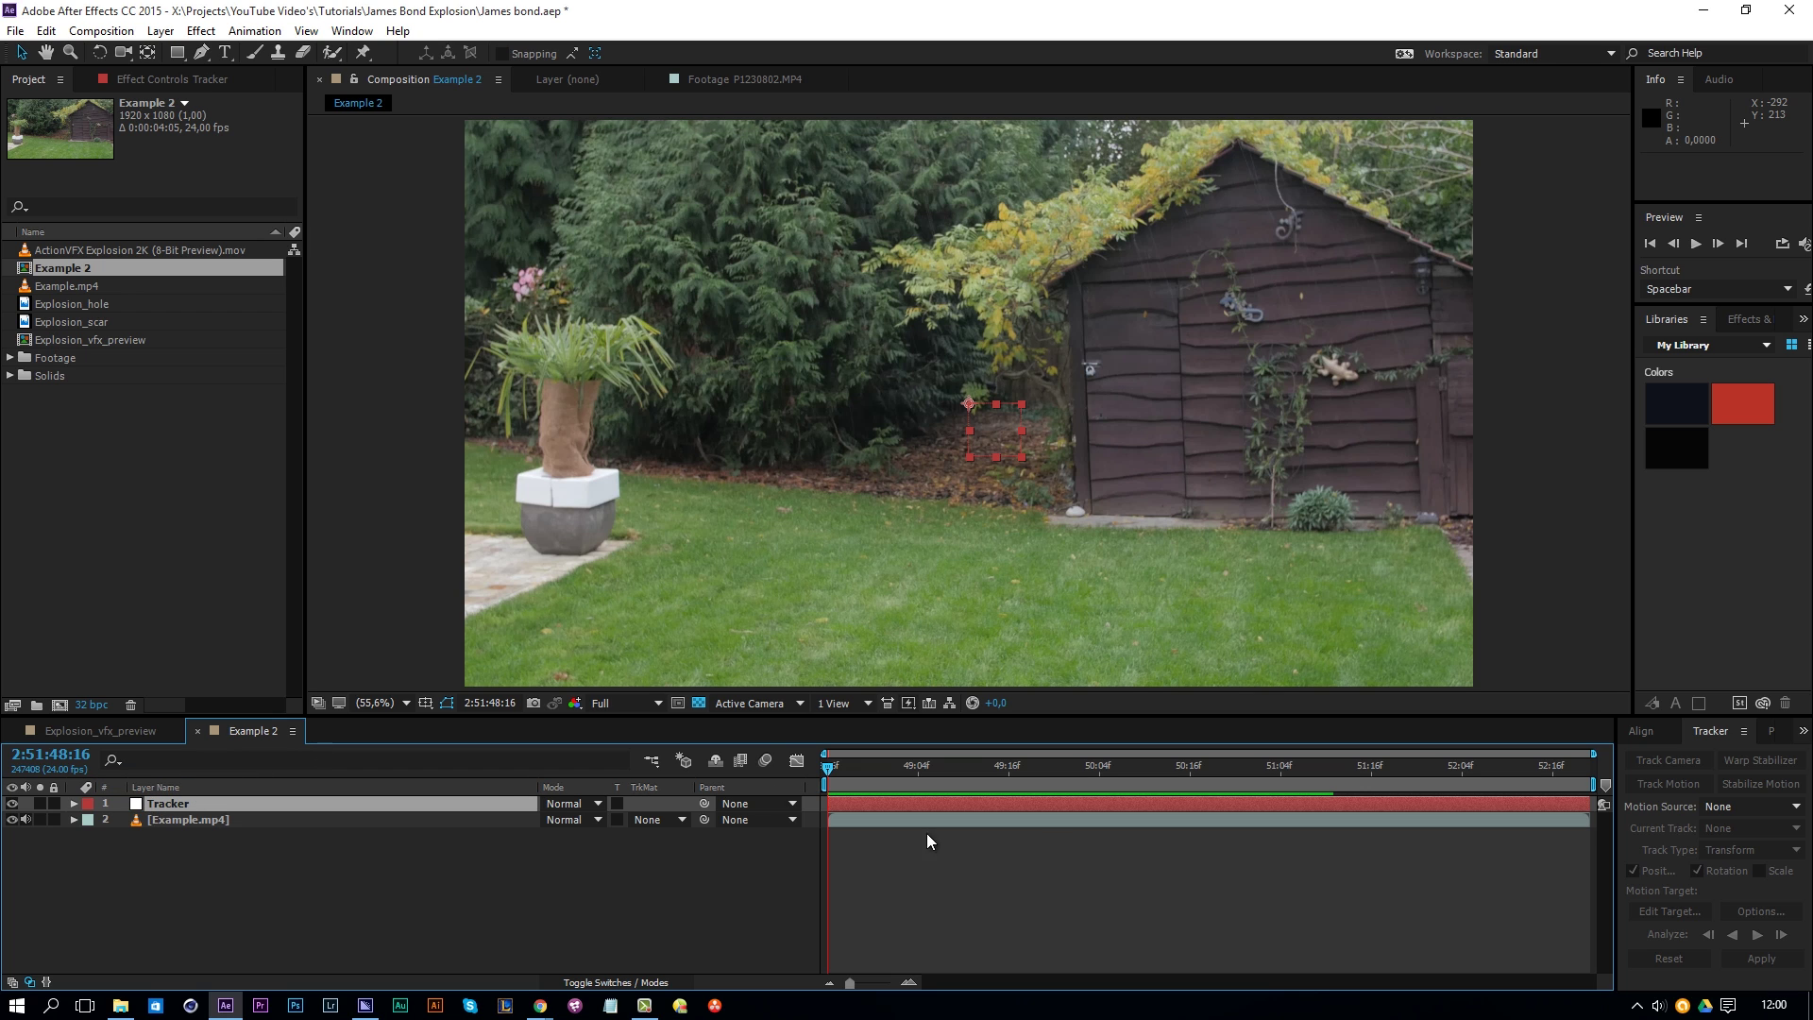
Step: Start a motion track on the Example.mp4 layer from the first frame
{"action": "left_click", "coordinate": [1049, 818]}
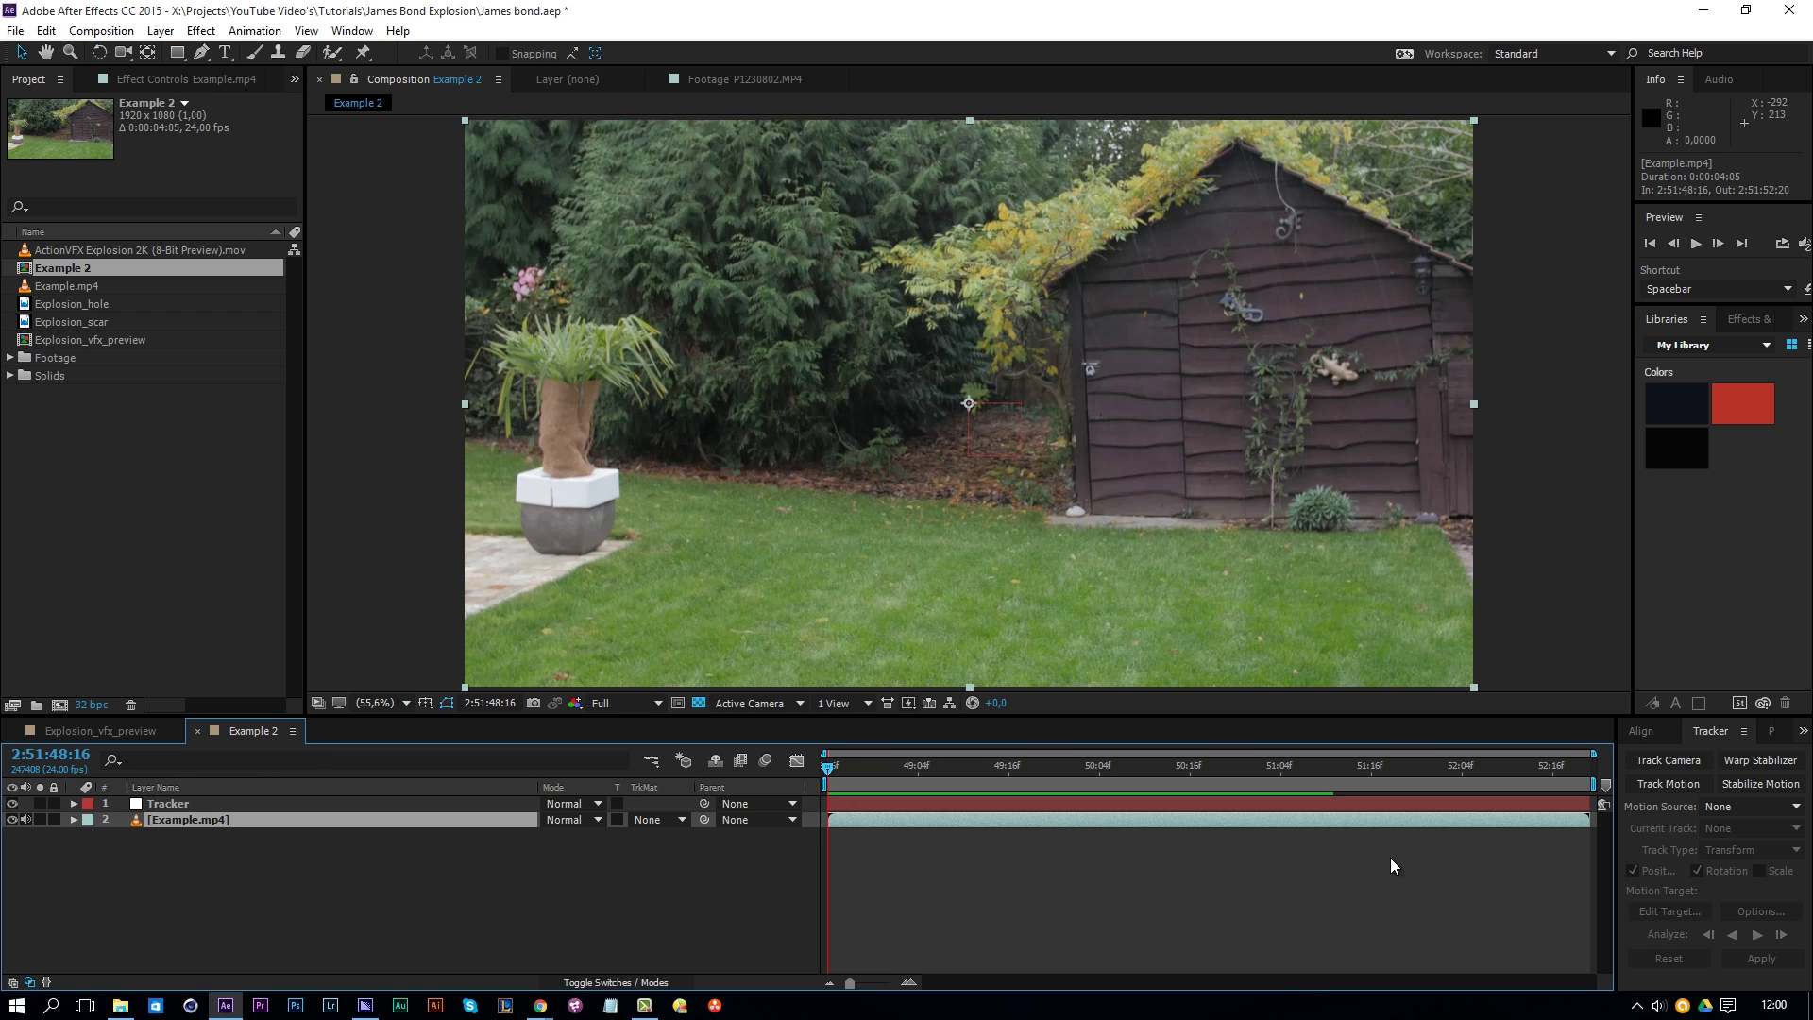
{"action": "key", "text": "space"}
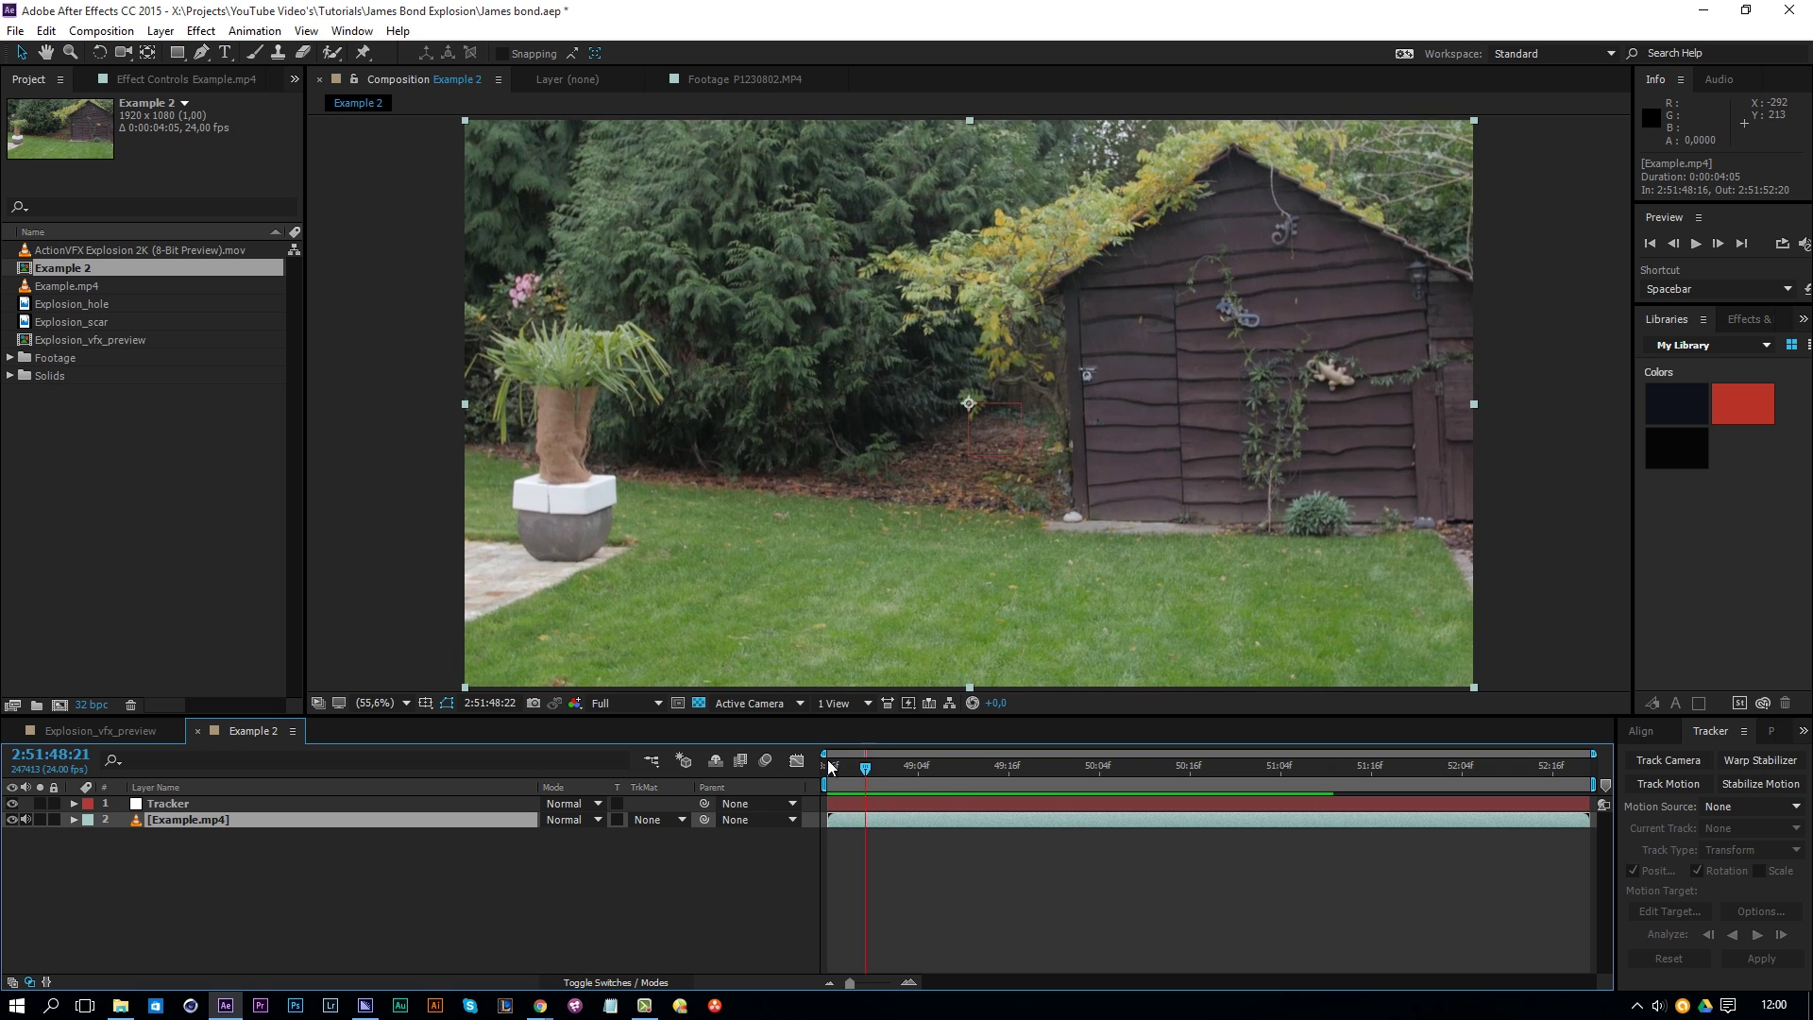
{"action": "key", "text": "space"}
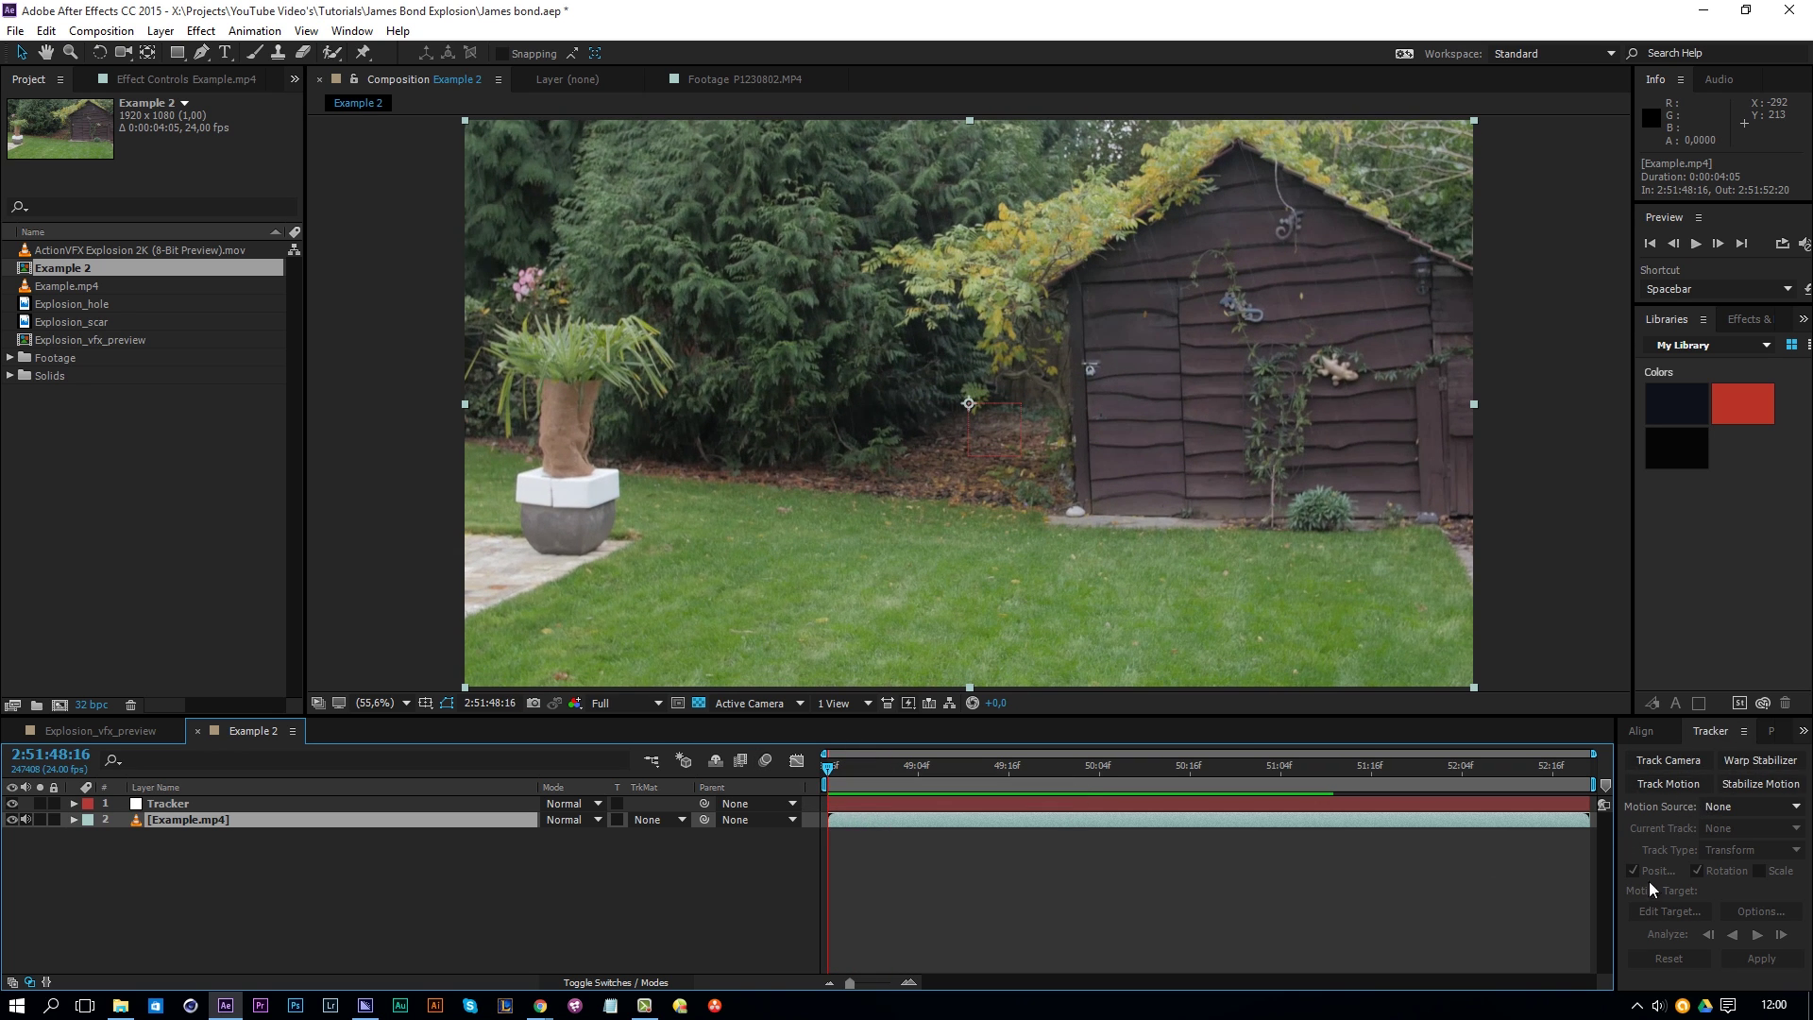
{"action": "left_click", "coordinate": [352, 30]}
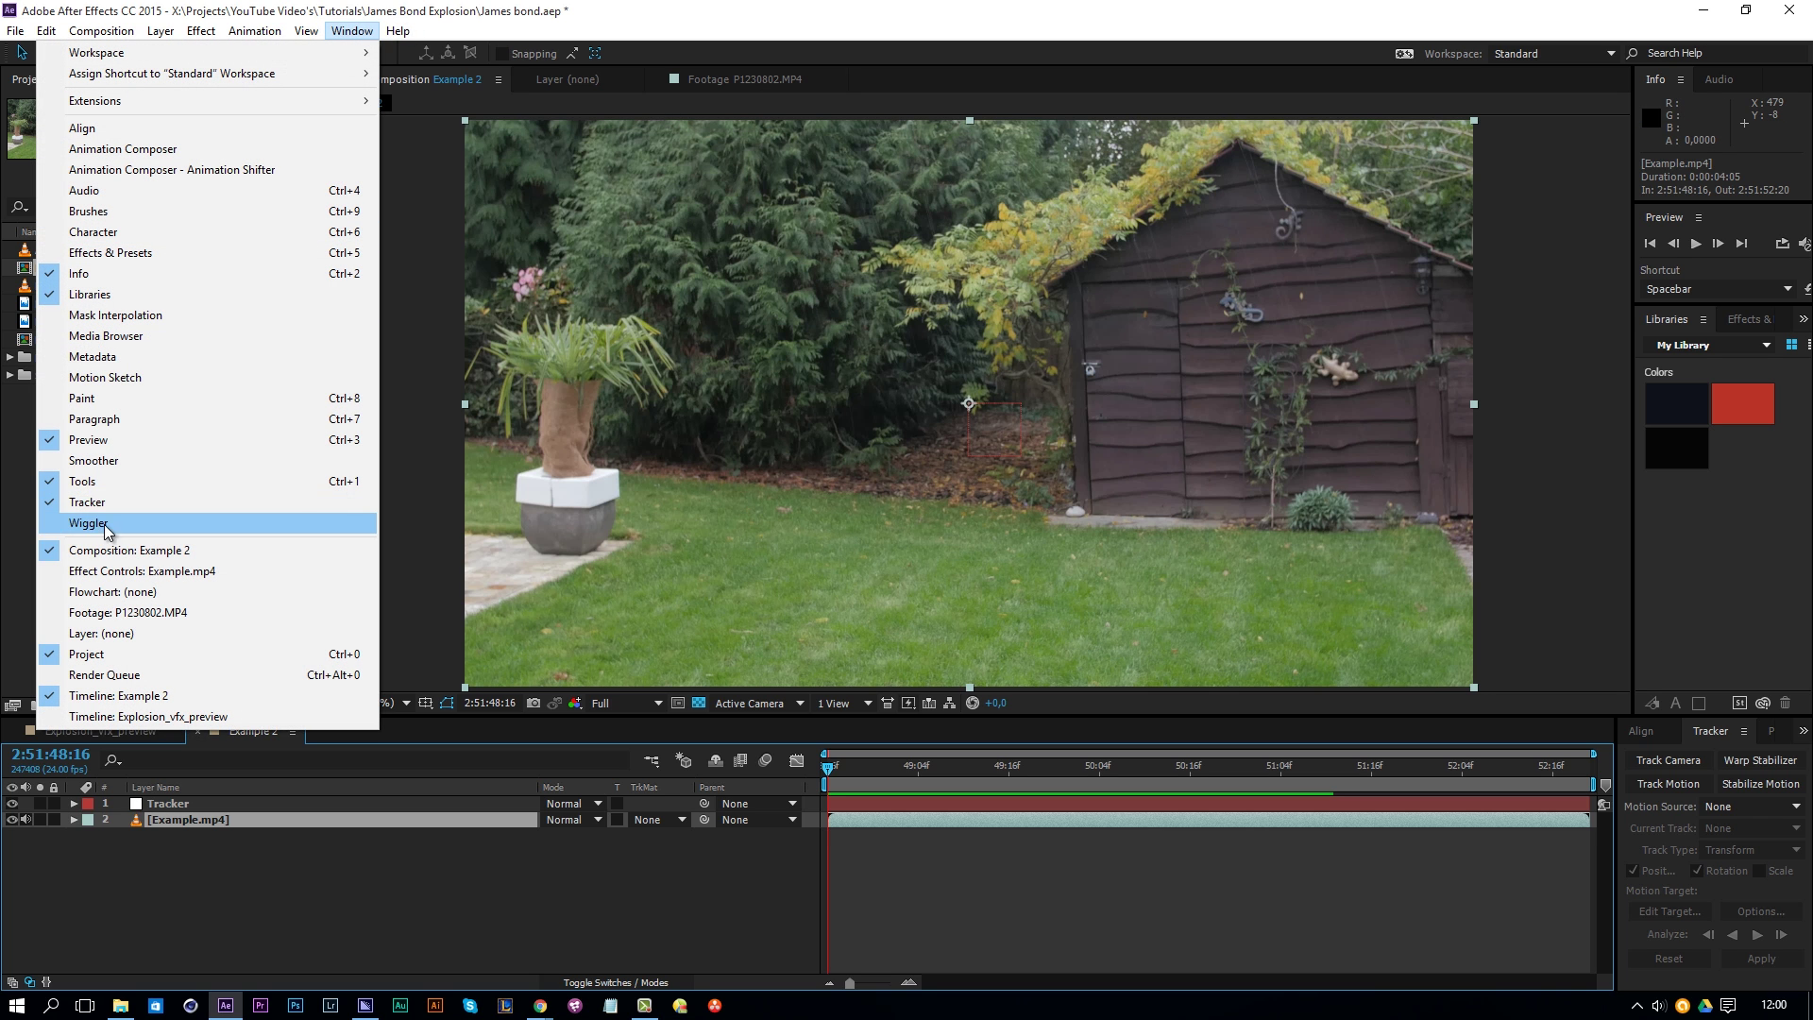
{"action": "left_click", "coordinate": [1676, 802]}
{"action": "left_click", "coordinate": [1670, 785]}
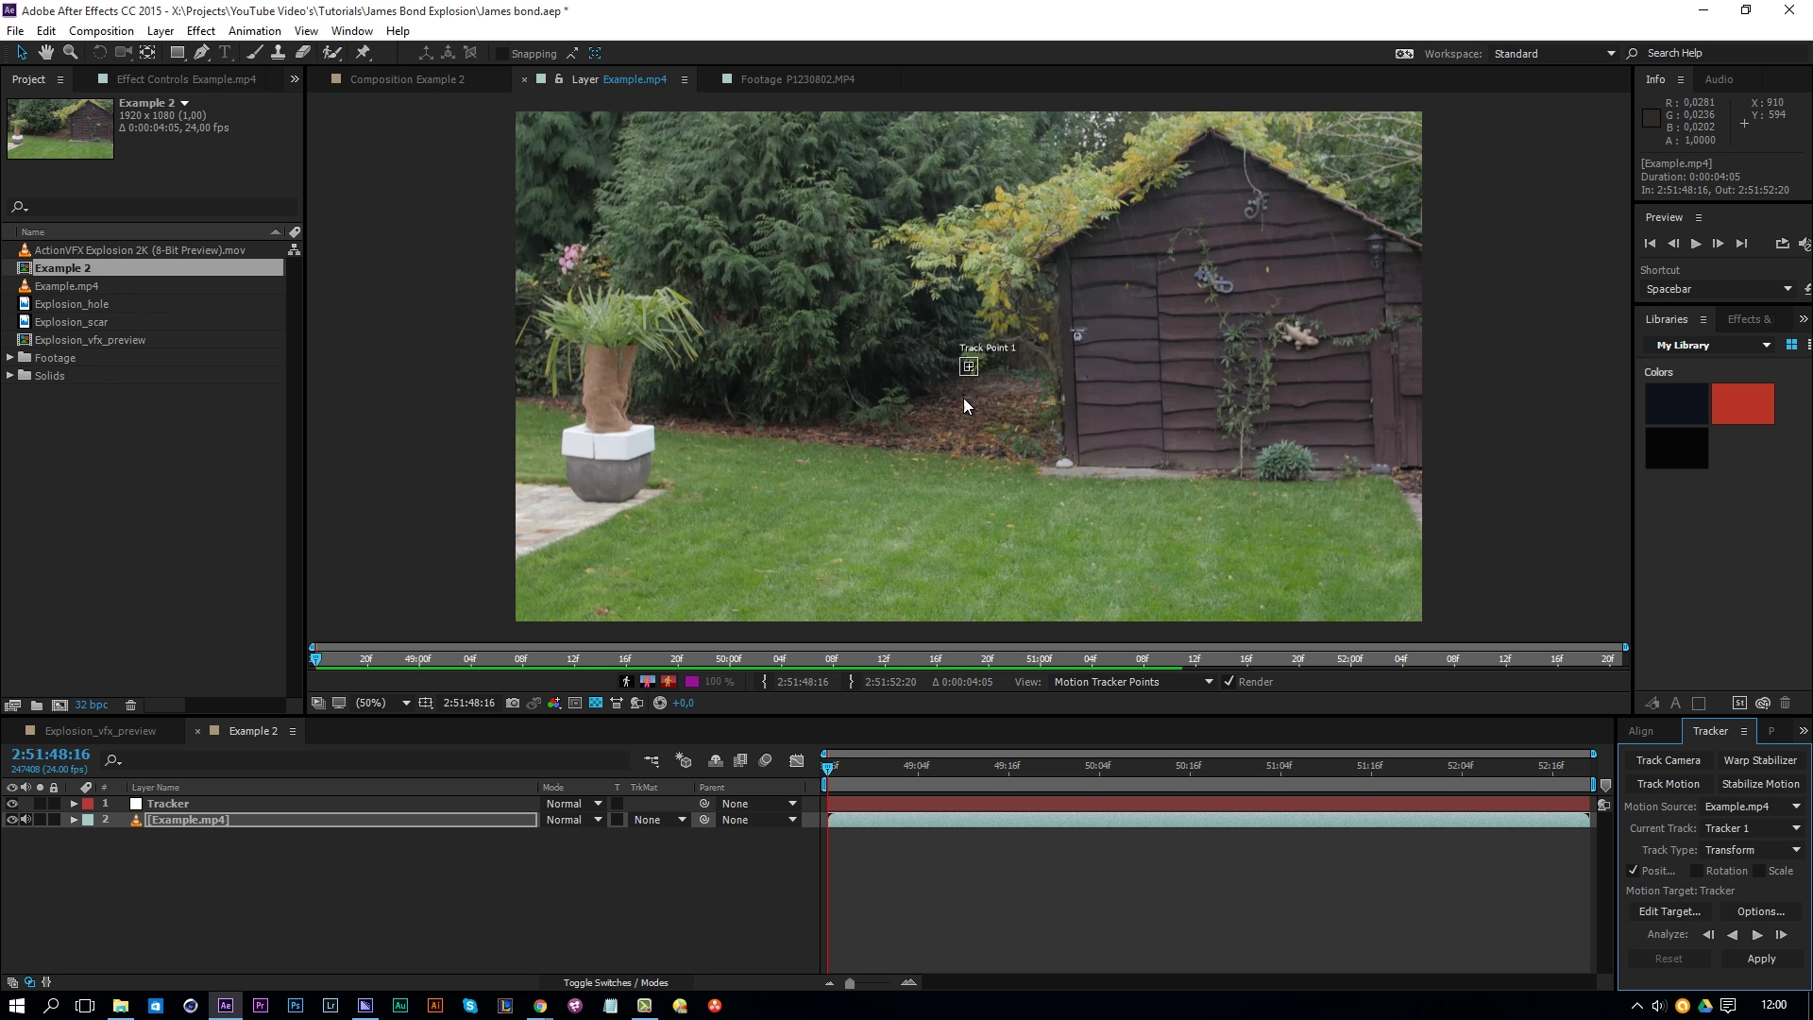
Step: Place Track Point 1 on a detail in the grass, enable Rotation tracking, and place Track Point 2 on the lawn in front of the shed
{"action": "scroll", "coordinate": [973, 384], "scroll_direction": "up", "scroll_amount": 3}
{"action": "left_click_drag", "start_coordinate": [977, 383], "coordinate": [756, 553]}
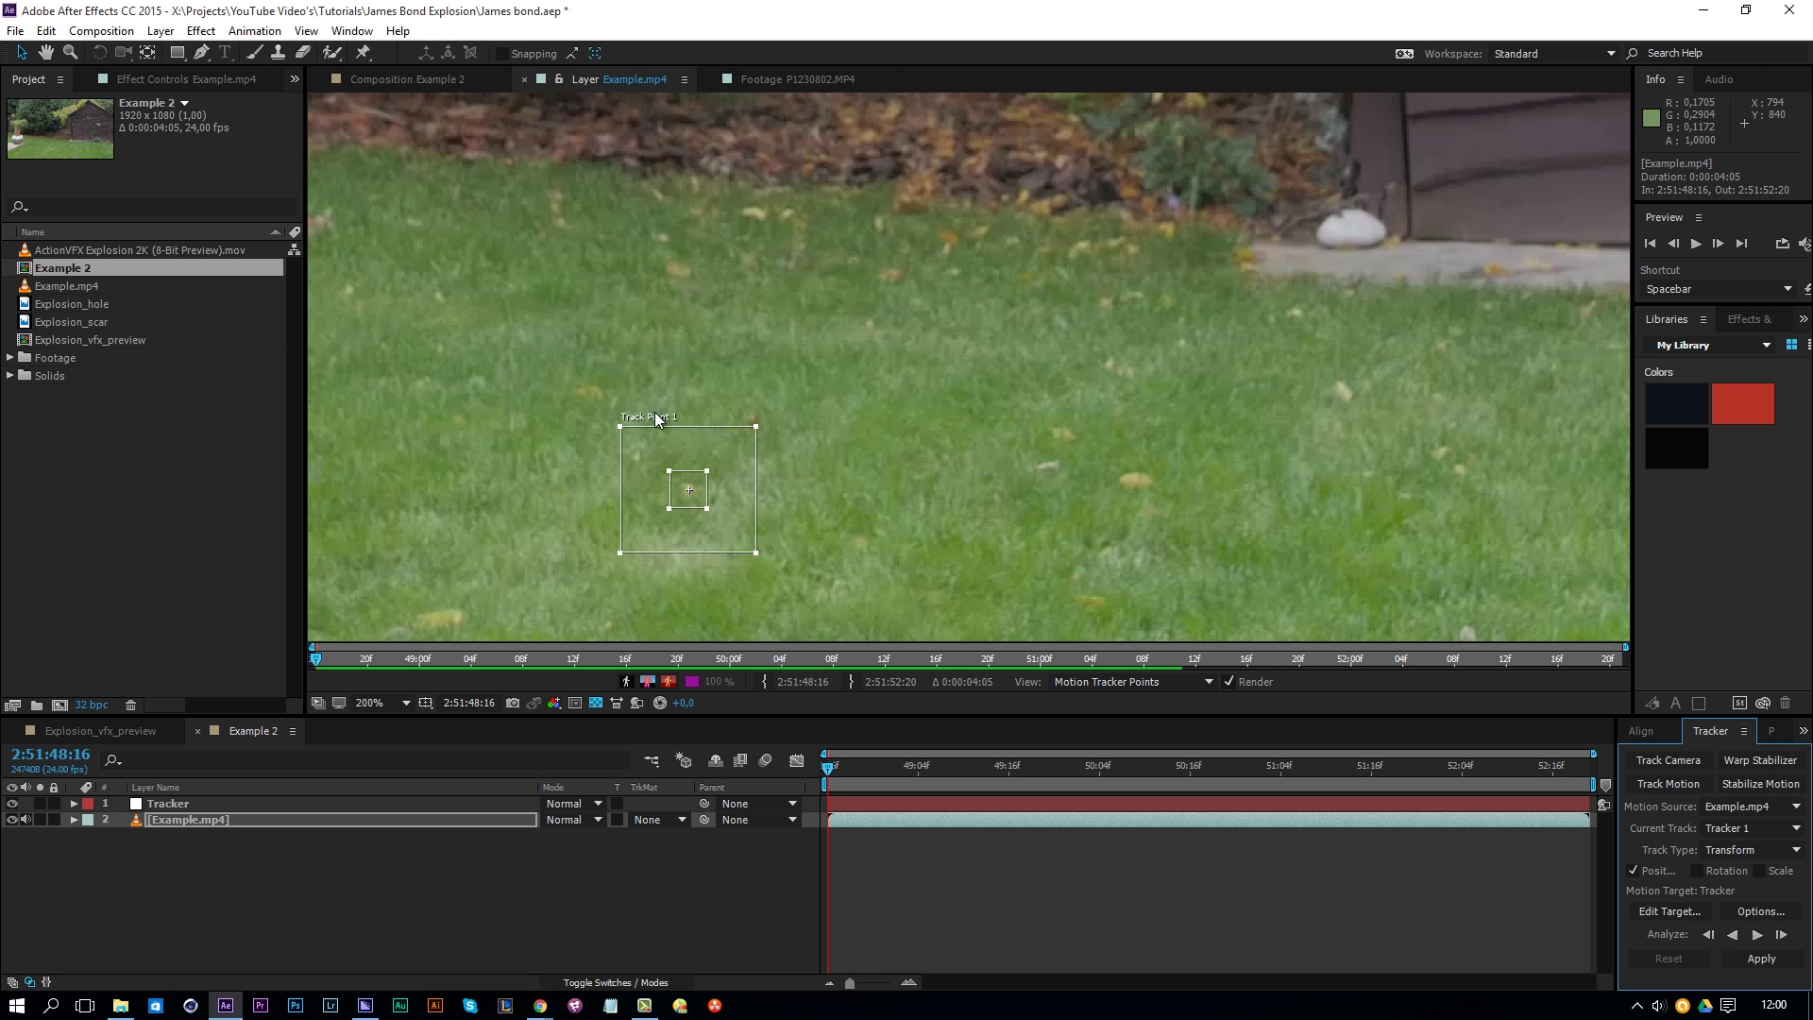
{"action": "left_click", "coordinate": [1699, 870]}
{"action": "left_click_drag", "start_coordinate": [1067, 364], "coordinate": [1553, 513]}
{"action": "key", "text": "comma"}
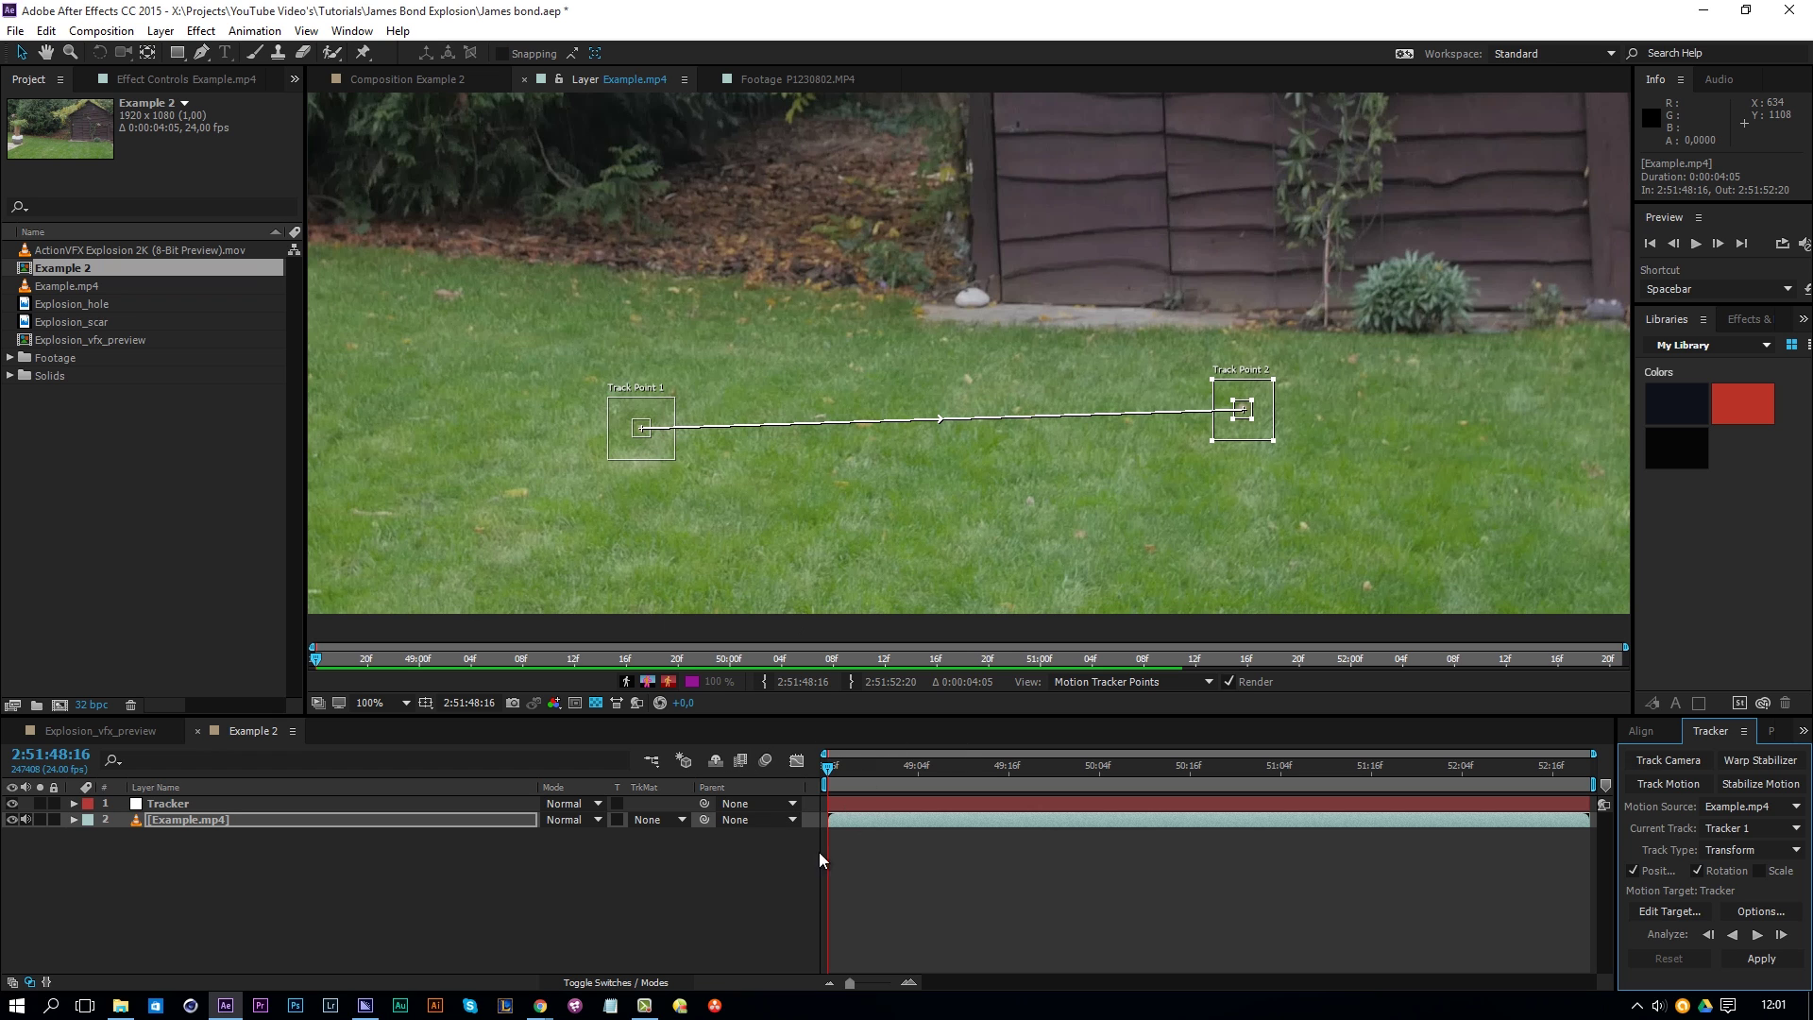
Step: Analyze both track points forward through the clip and apply their X and Y motion to the Tracker null
{"action": "left_click", "coordinate": [1757, 936]}
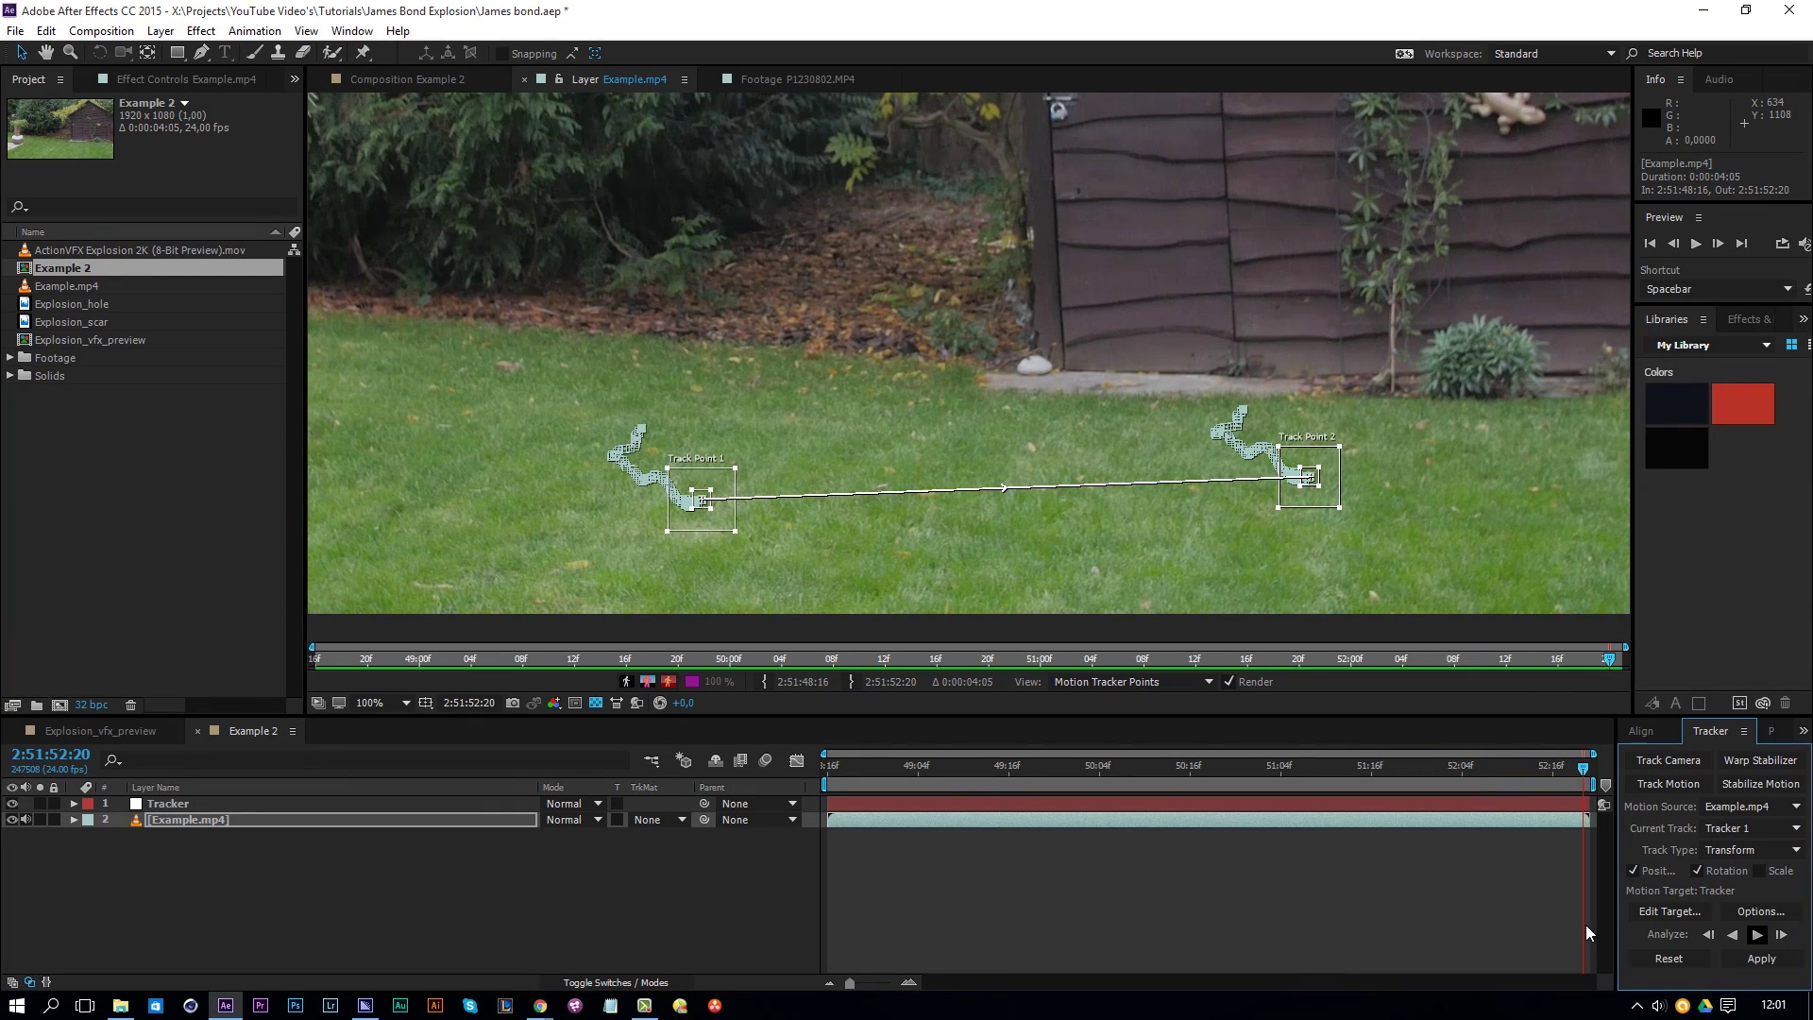
{"action": "left_click_drag", "start_coordinate": [1566, 767], "coordinate": [672, 808]}
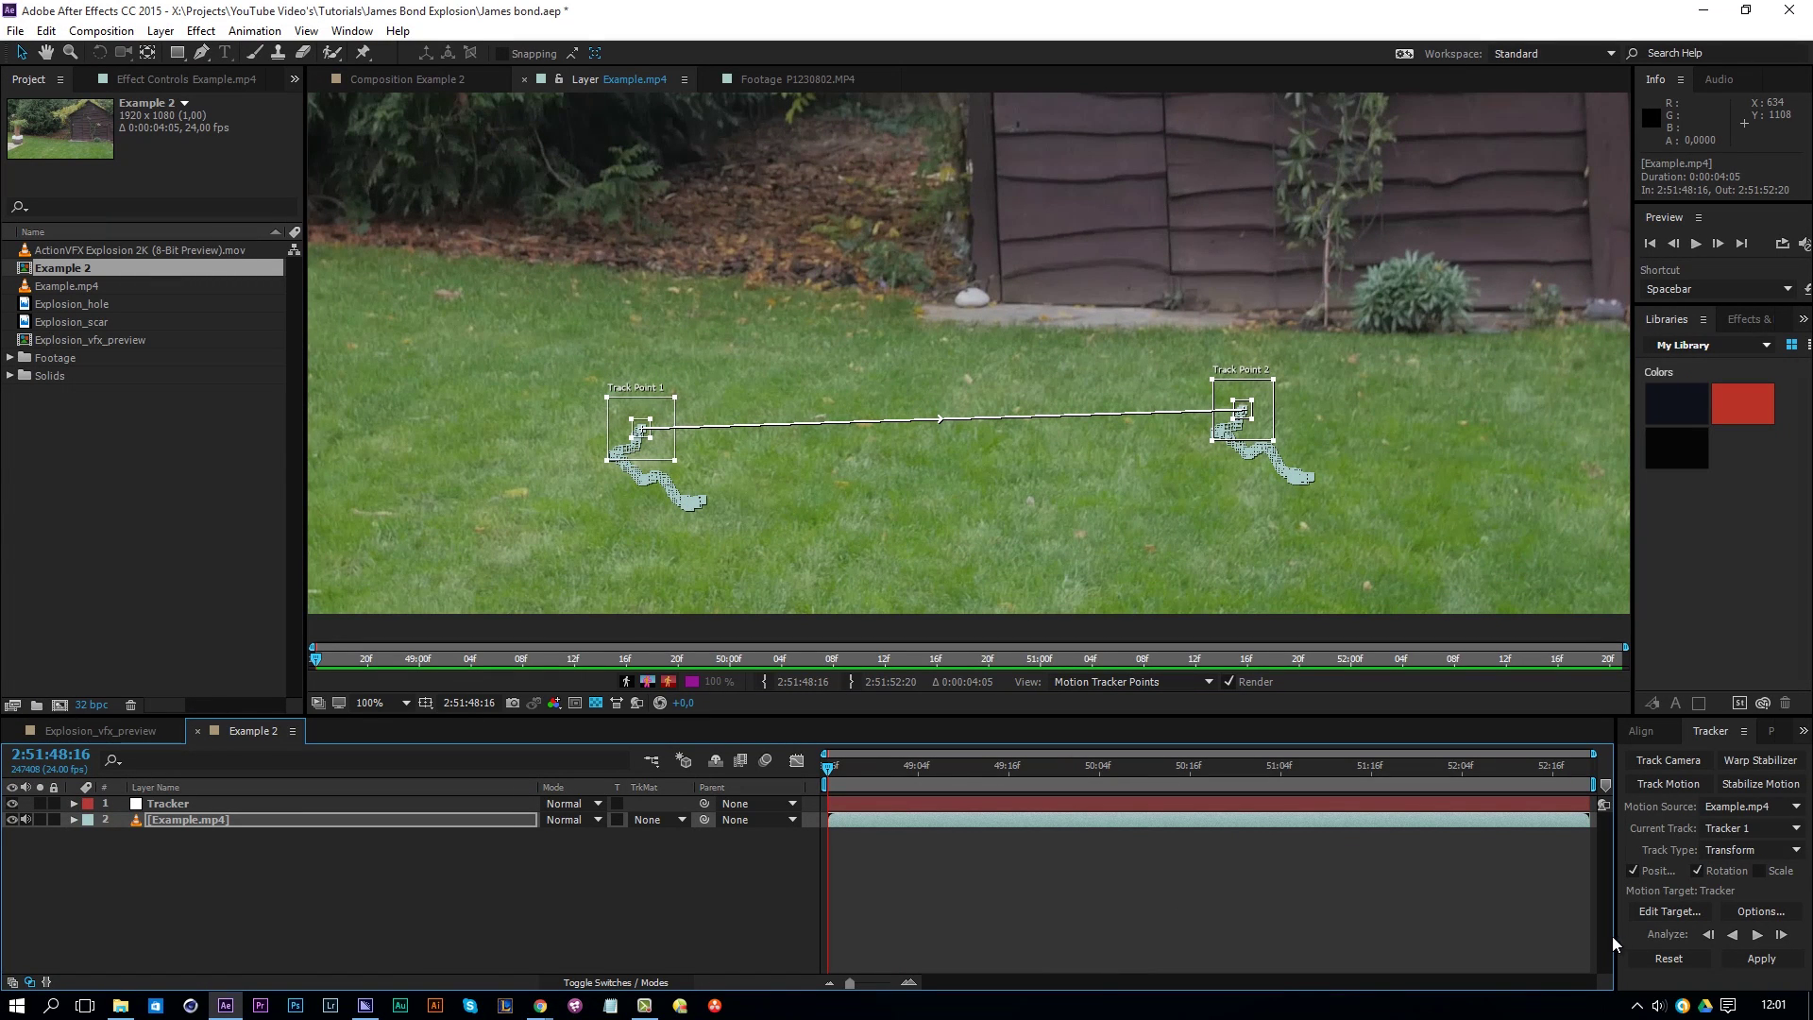
{"action": "left_click", "coordinate": [1670, 910]}
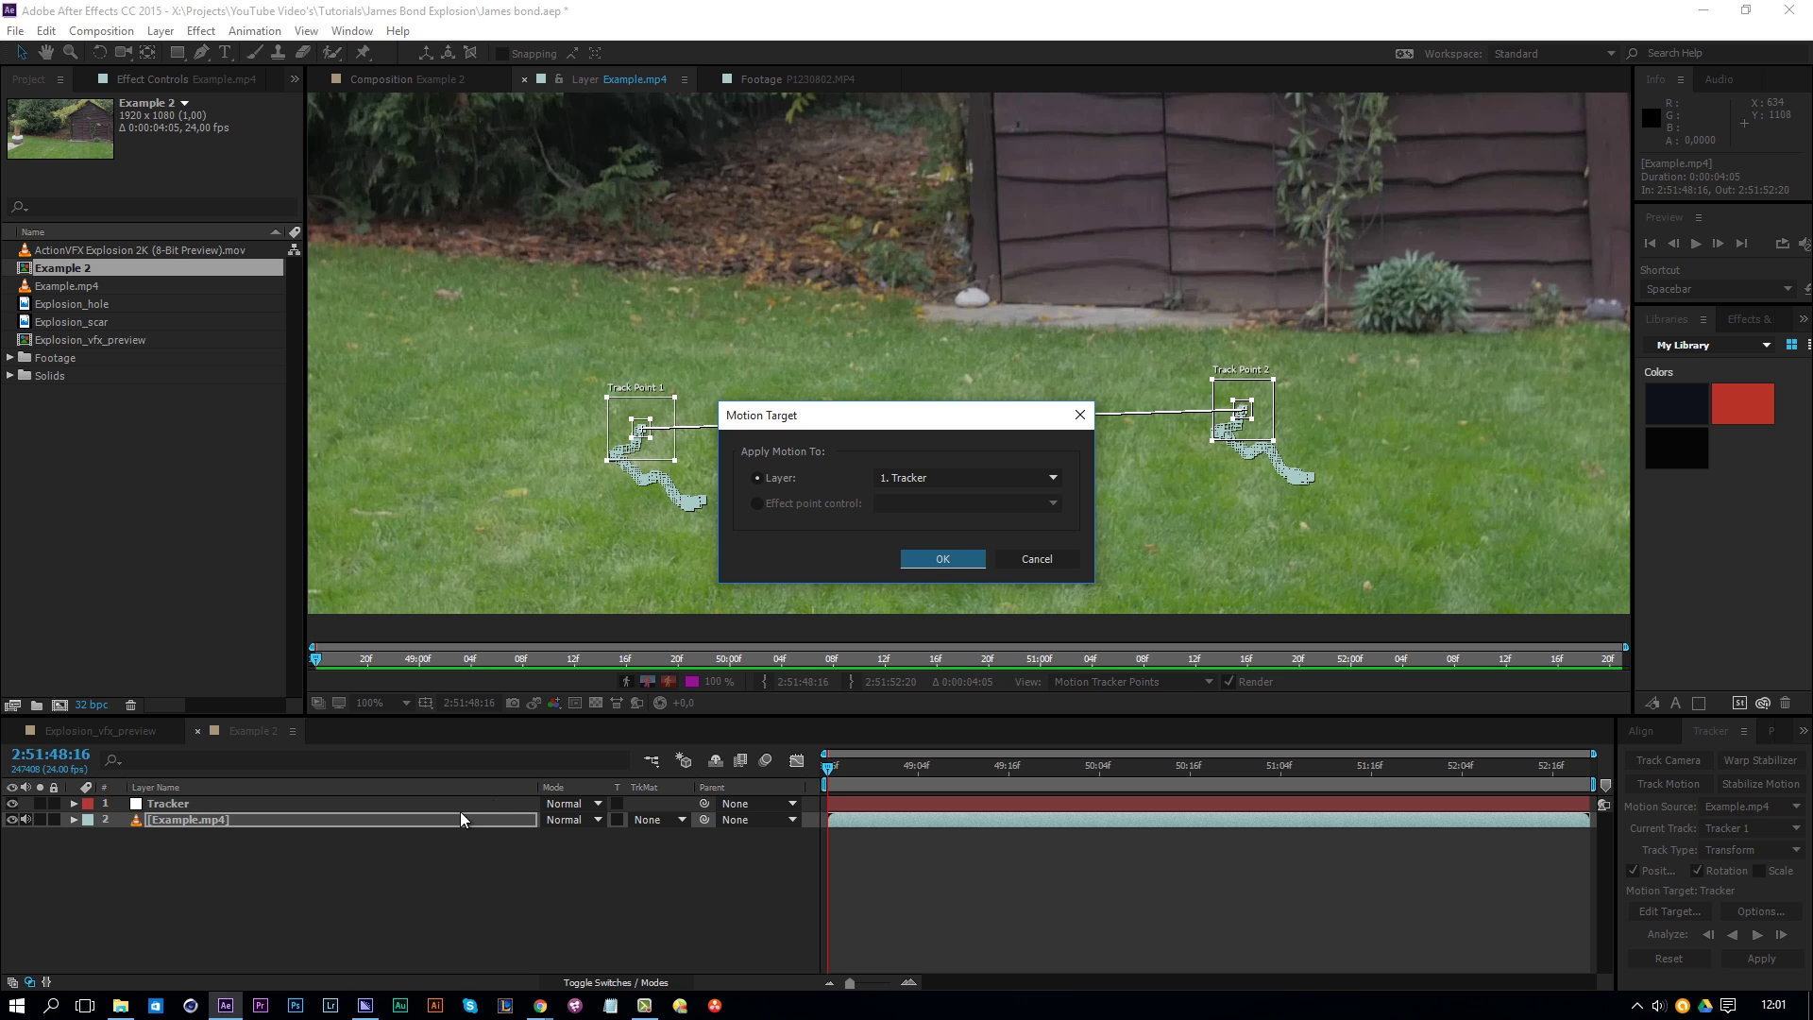
{"action": "left_click", "coordinate": [922, 566]}
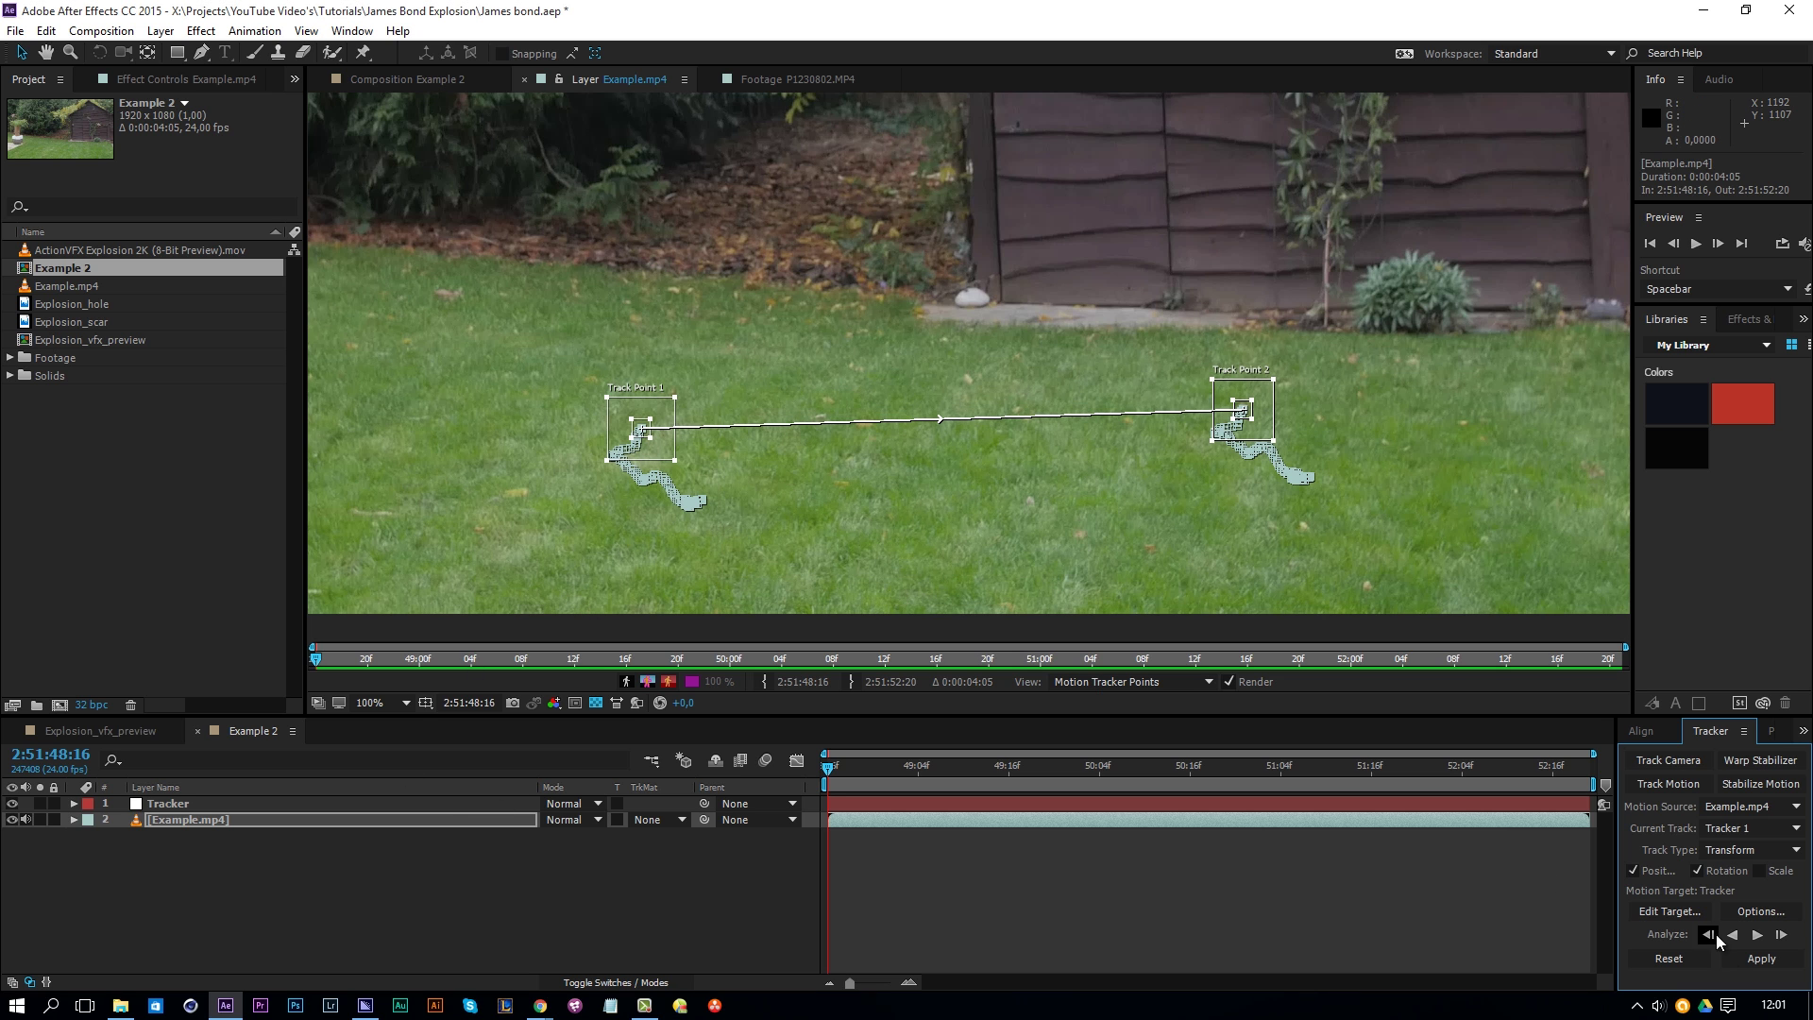
{"action": "left_click", "coordinate": [1763, 959]}
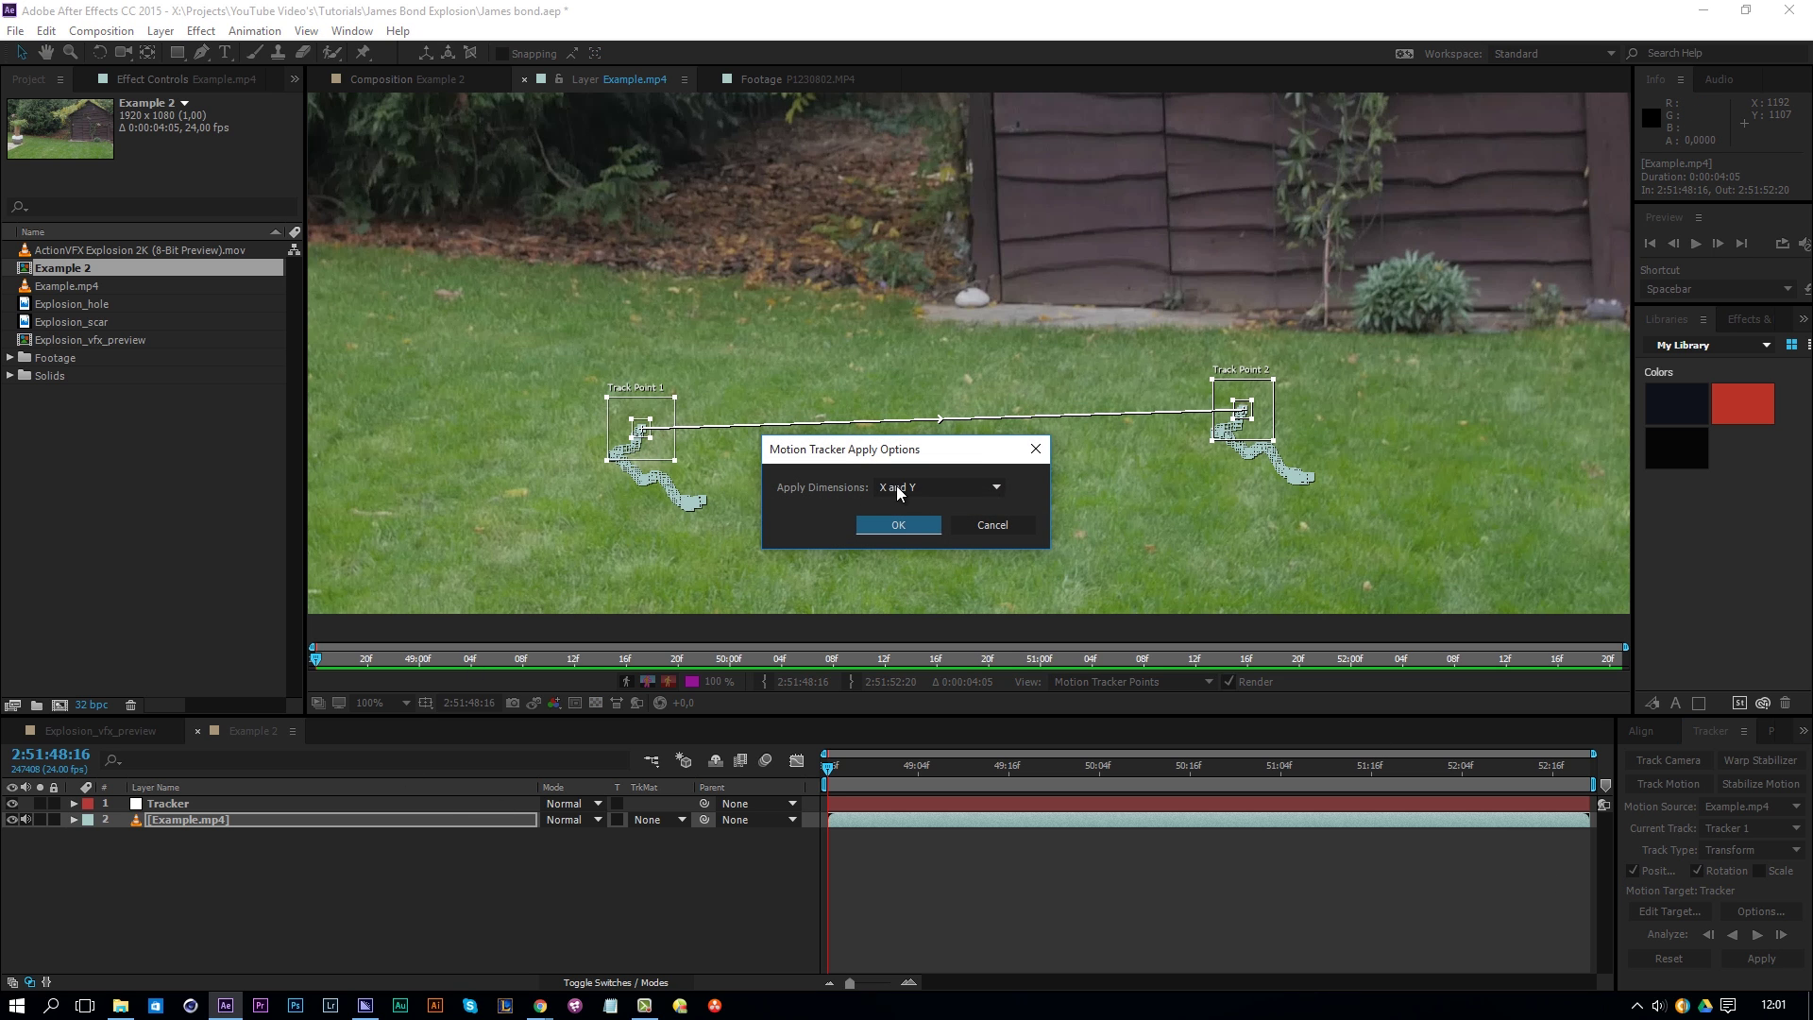
{"action": "left_click", "coordinate": [881, 526]}
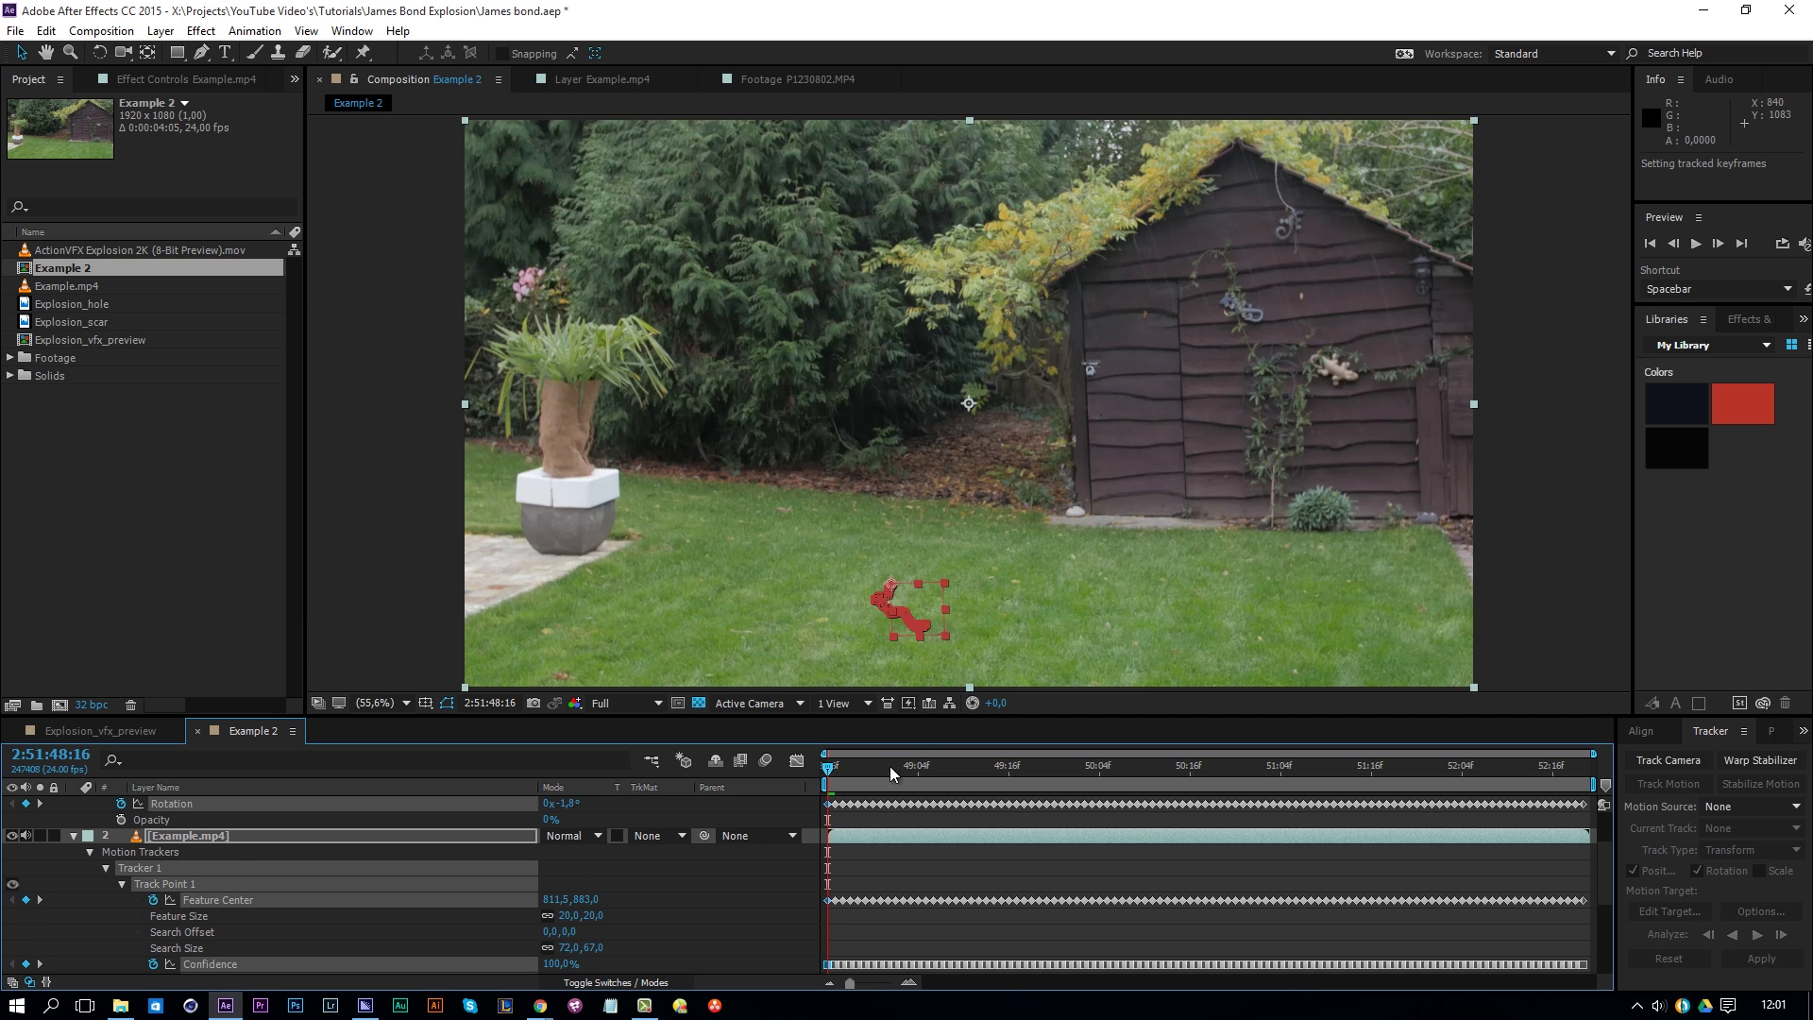
Step: Collapse the tracking properties in the timeline and select the Tracker layer
{"action": "left_click", "coordinate": [73, 836]}
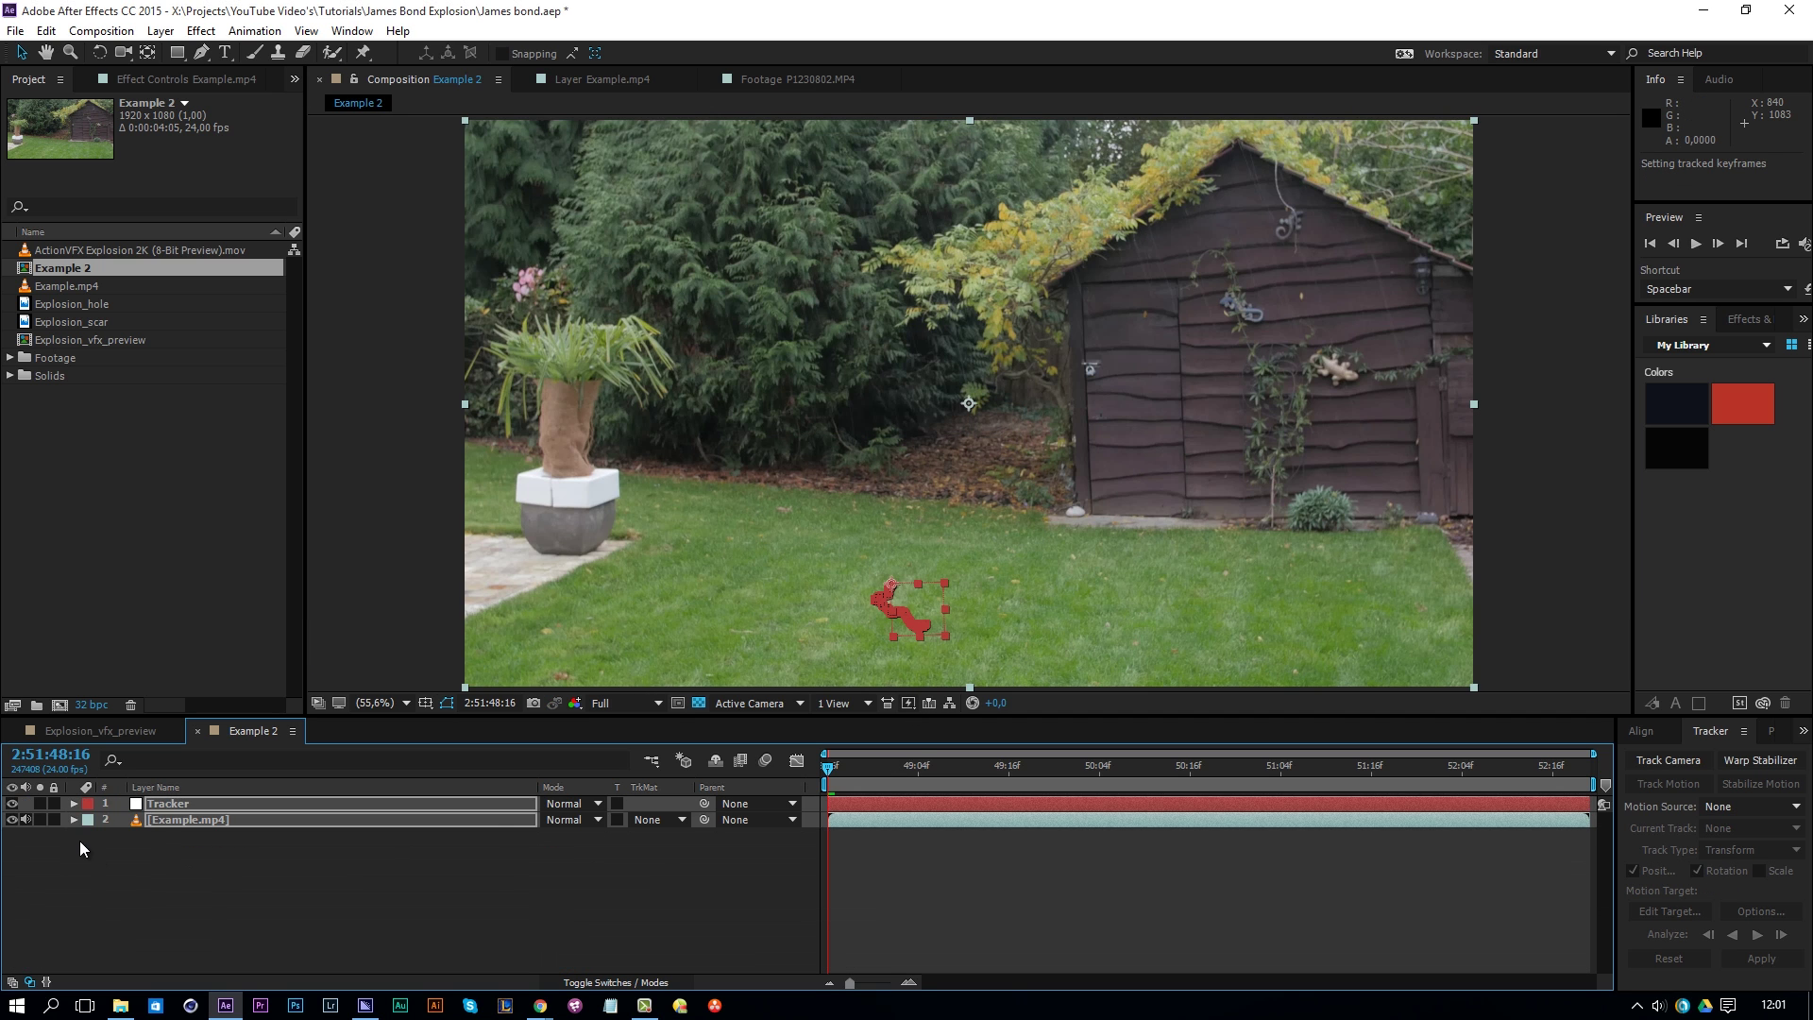
{"action": "left_click", "coordinate": [75, 835]}
{"action": "left_click", "coordinate": [333, 803]}
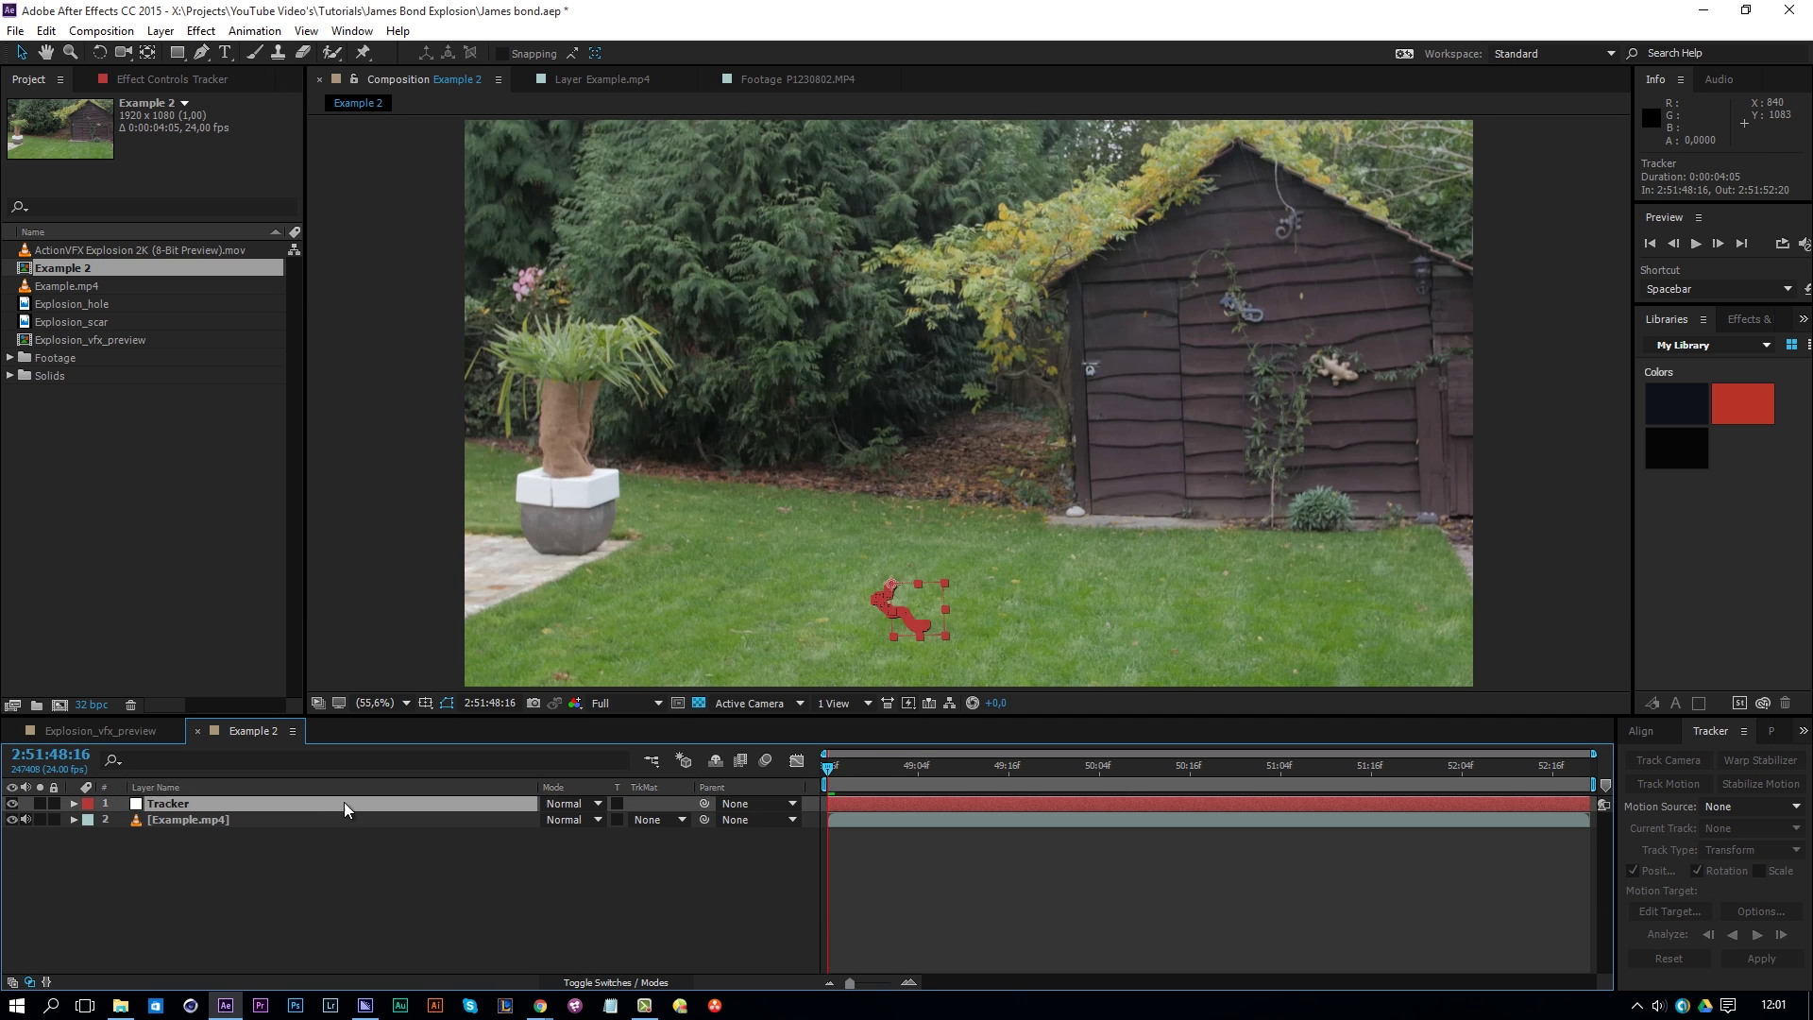
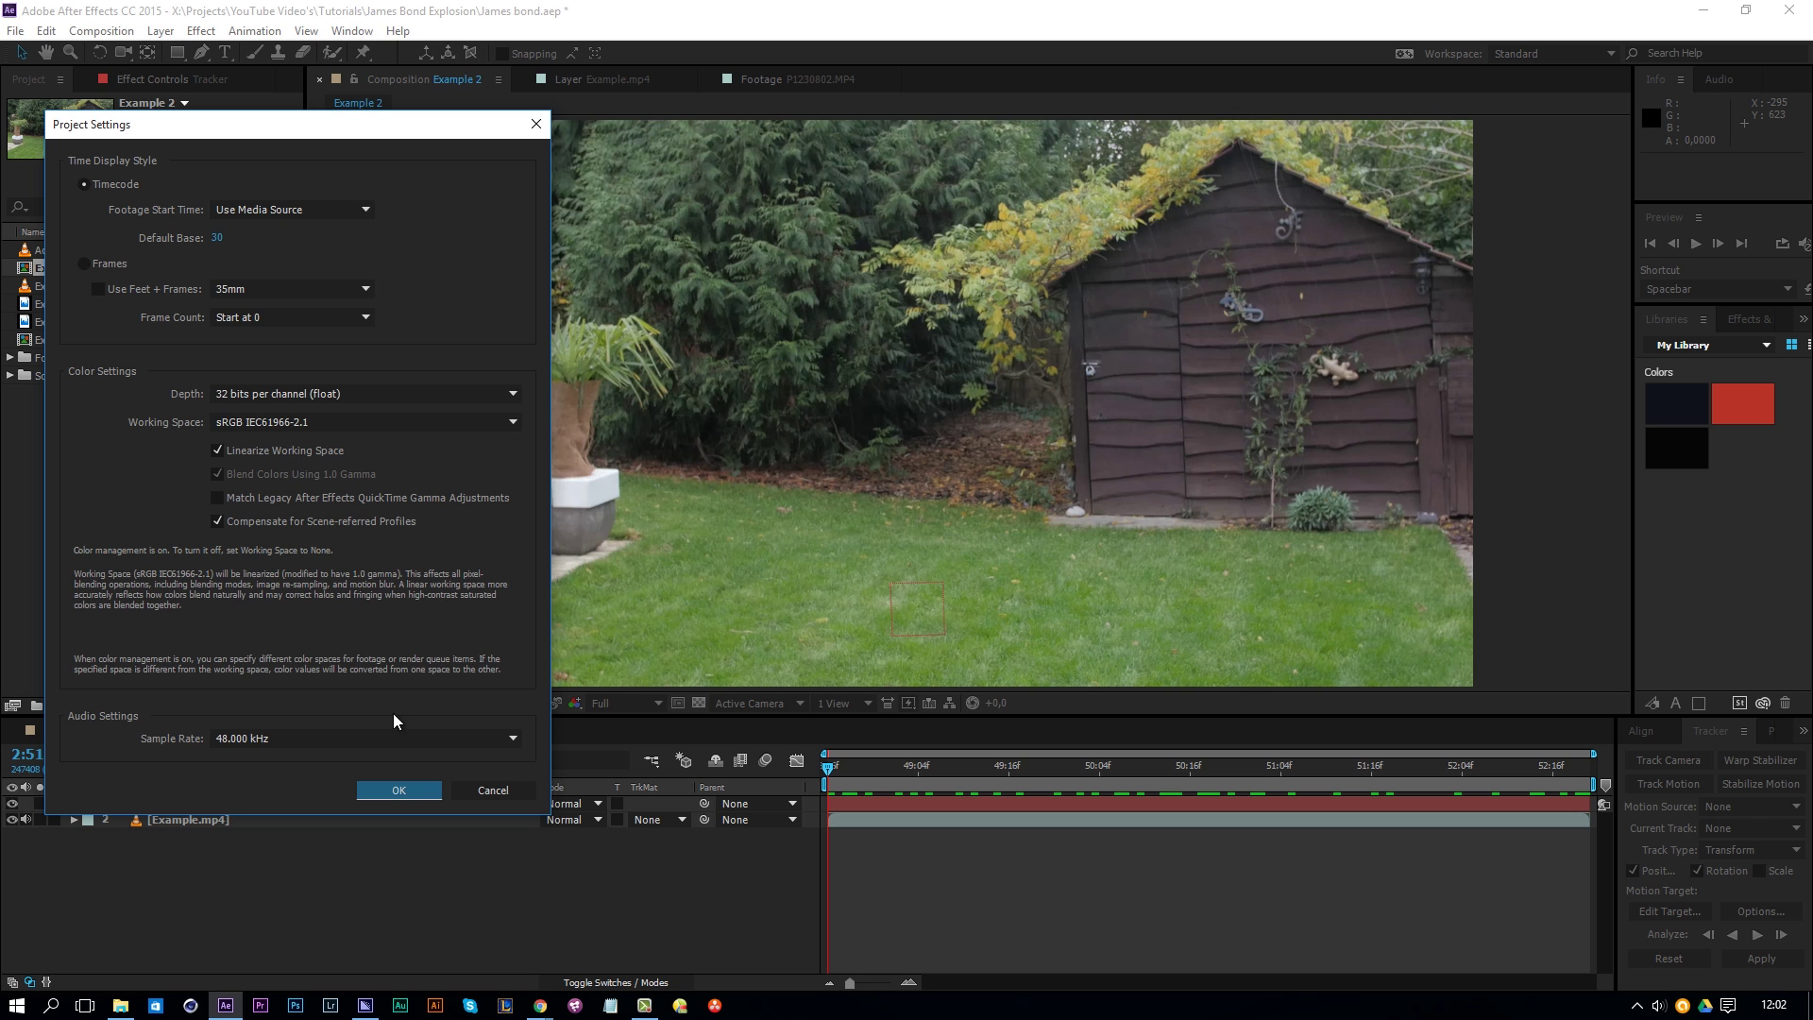
Step: Accept project settings of 32 bits per channel (float), sRGB IEC61966-2.1 working space and Linearize Working Space
{"action": "left_click", "coordinate": [394, 794]}
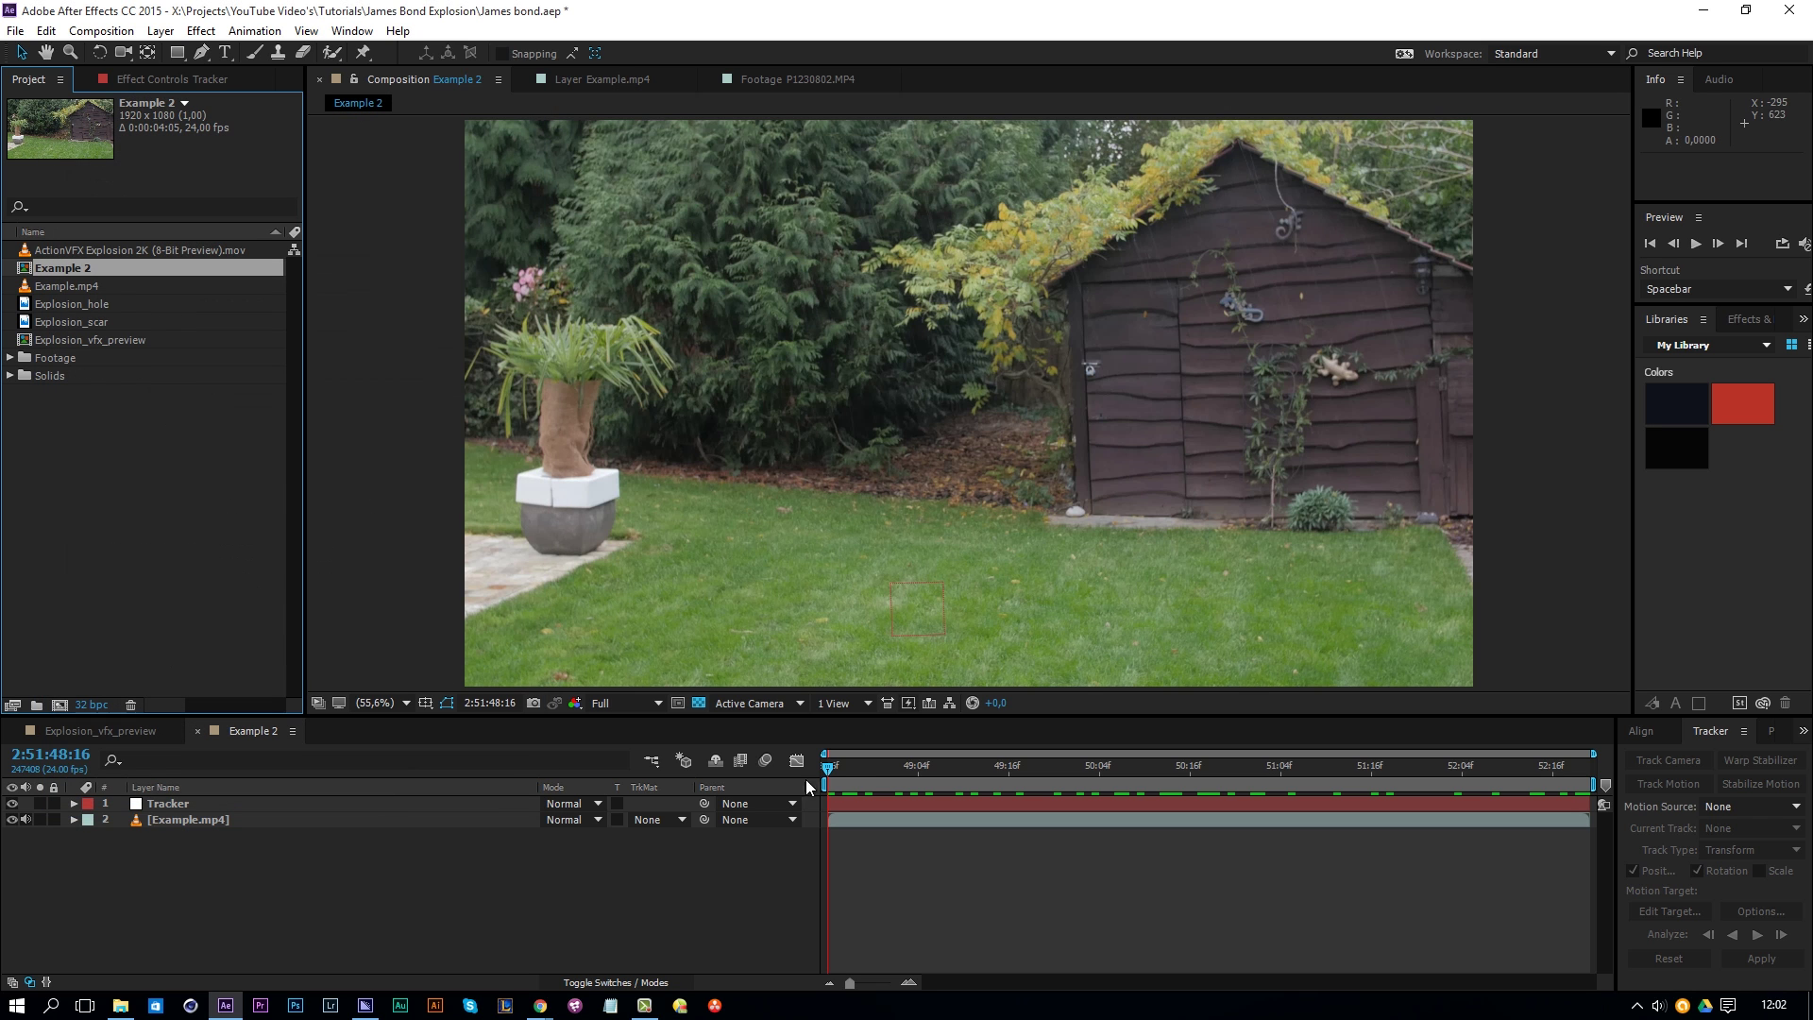
Step: Go to 2:51:49:05 and set the project colour settings to 8 bits per channel with working space None
{"action": "left_click_drag", "start_coordinate": [839, 780], "coordinate": [926, 775]}
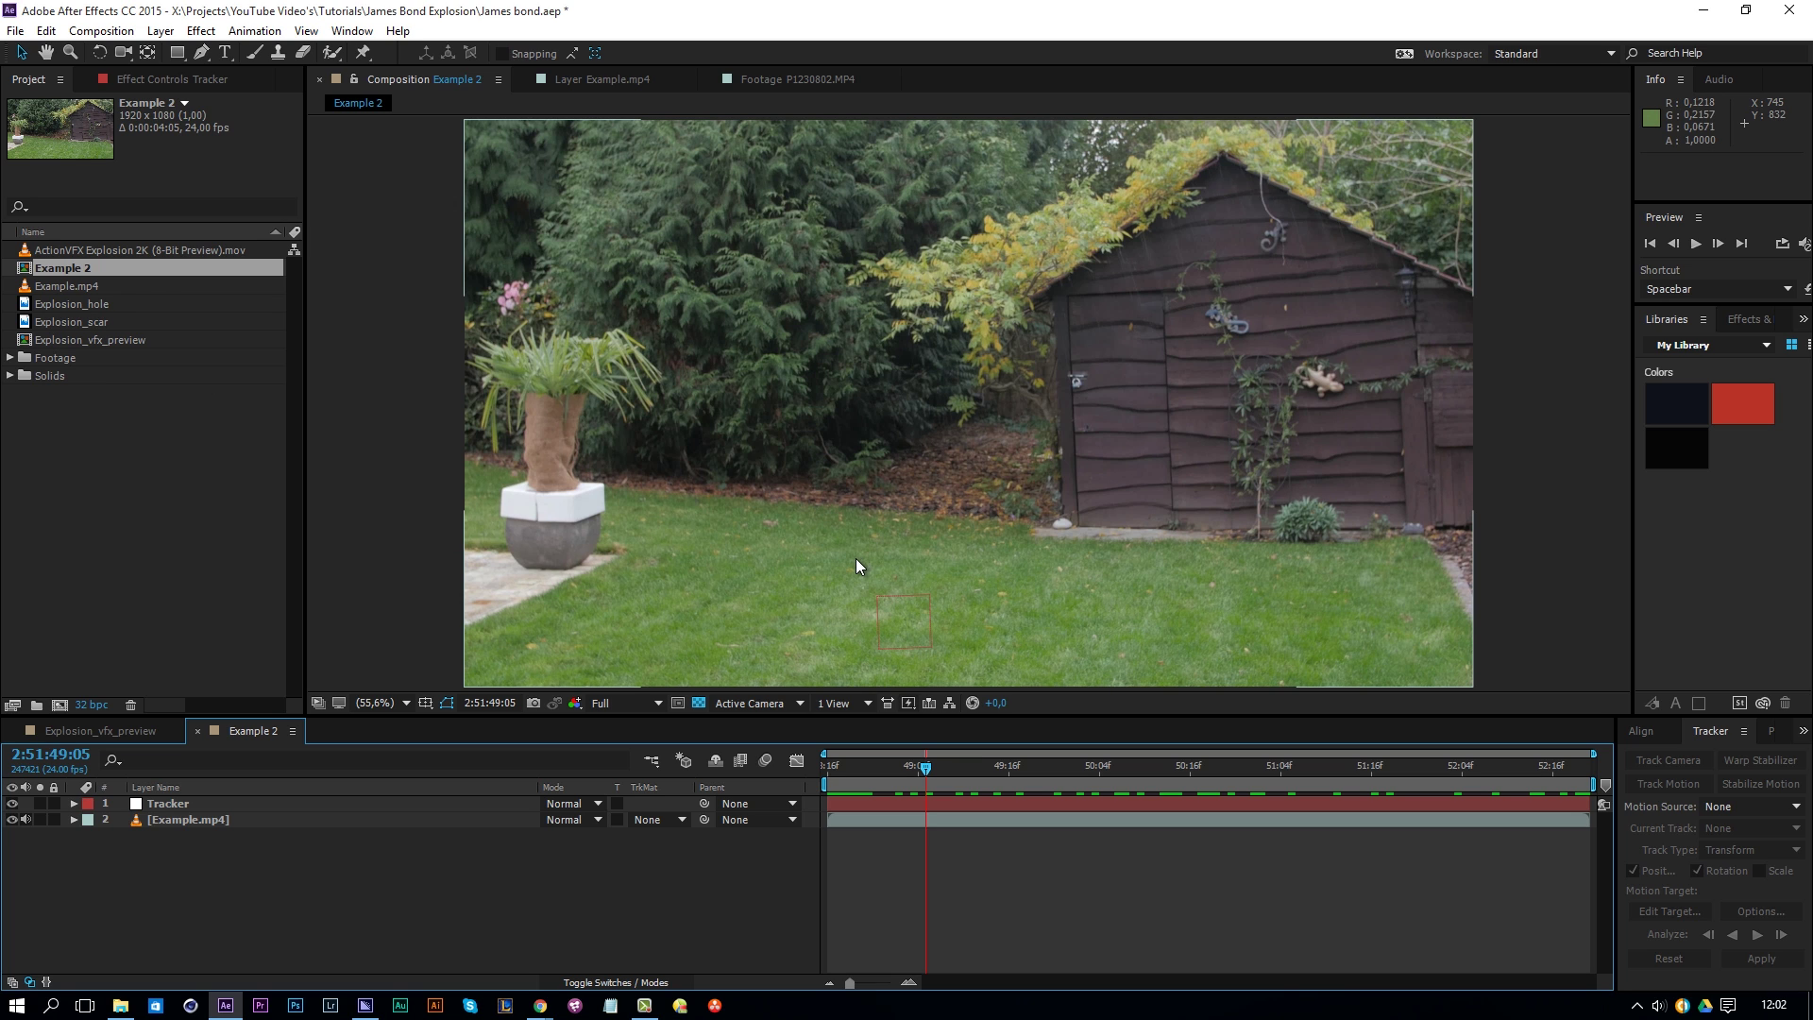
{"action": "left_click", "coordinate": [91, 706]}
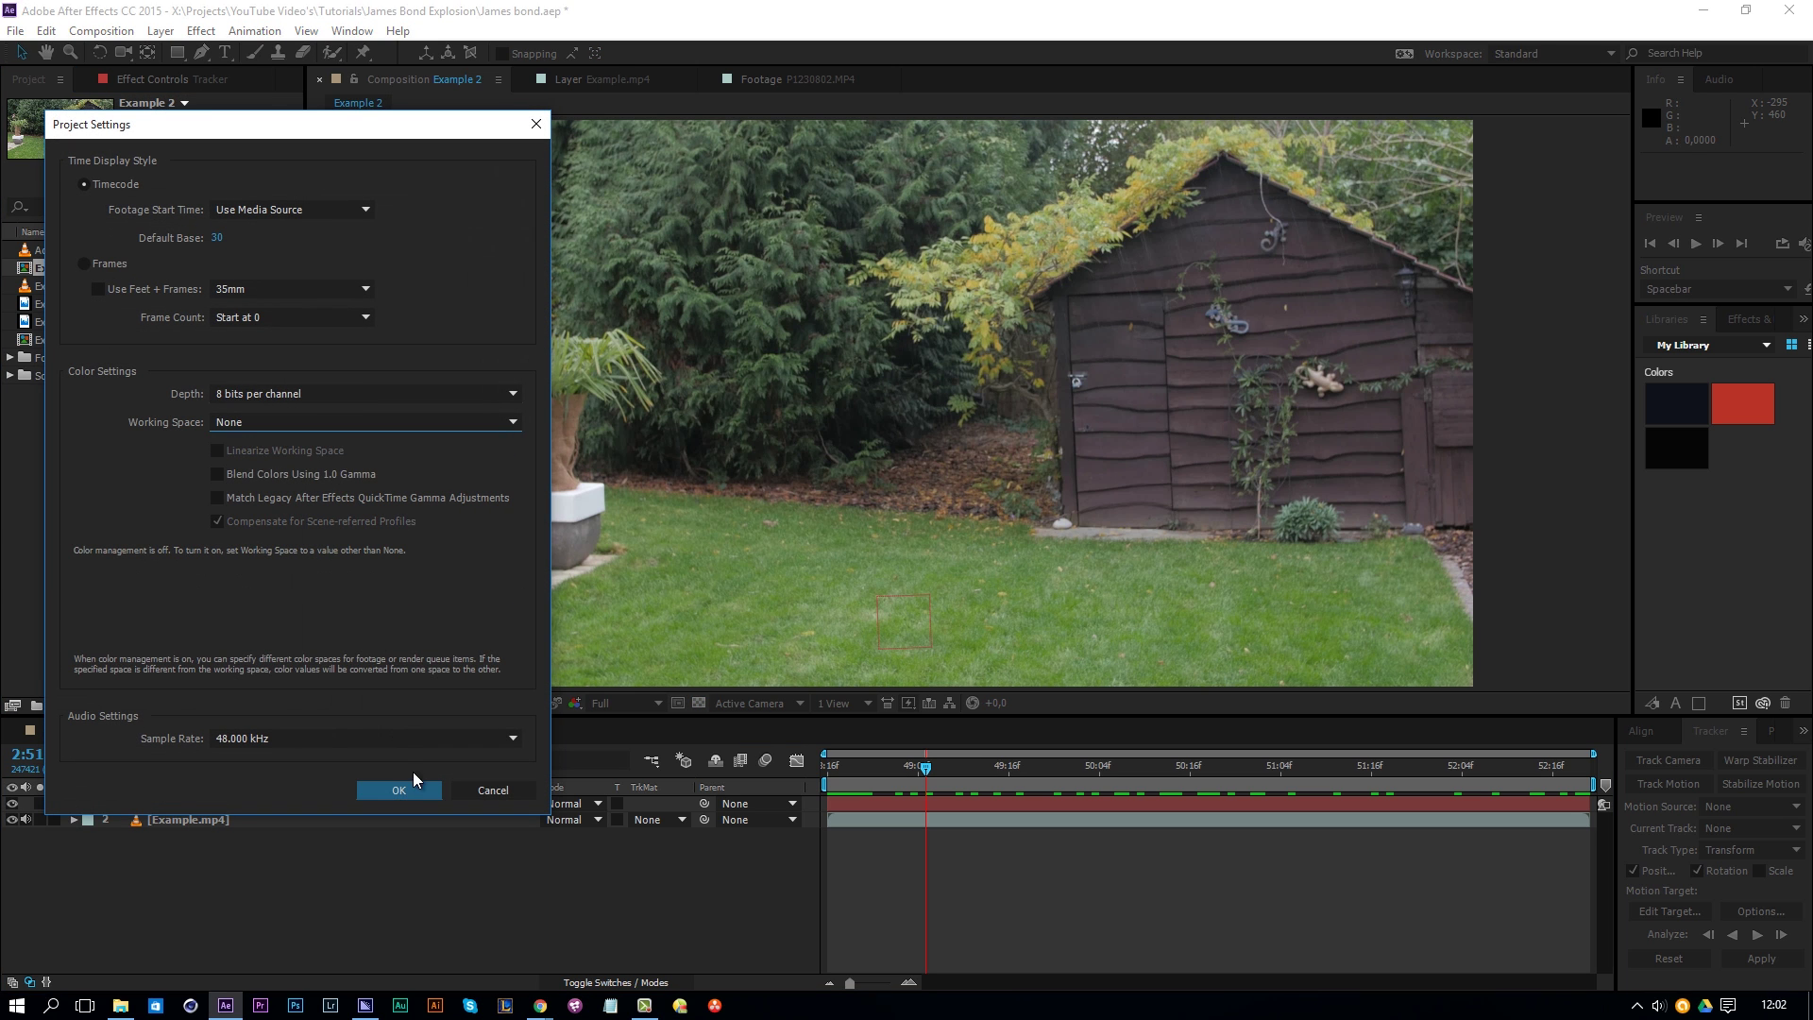
{"action": "left_click", "coordinate": [409, 791]}
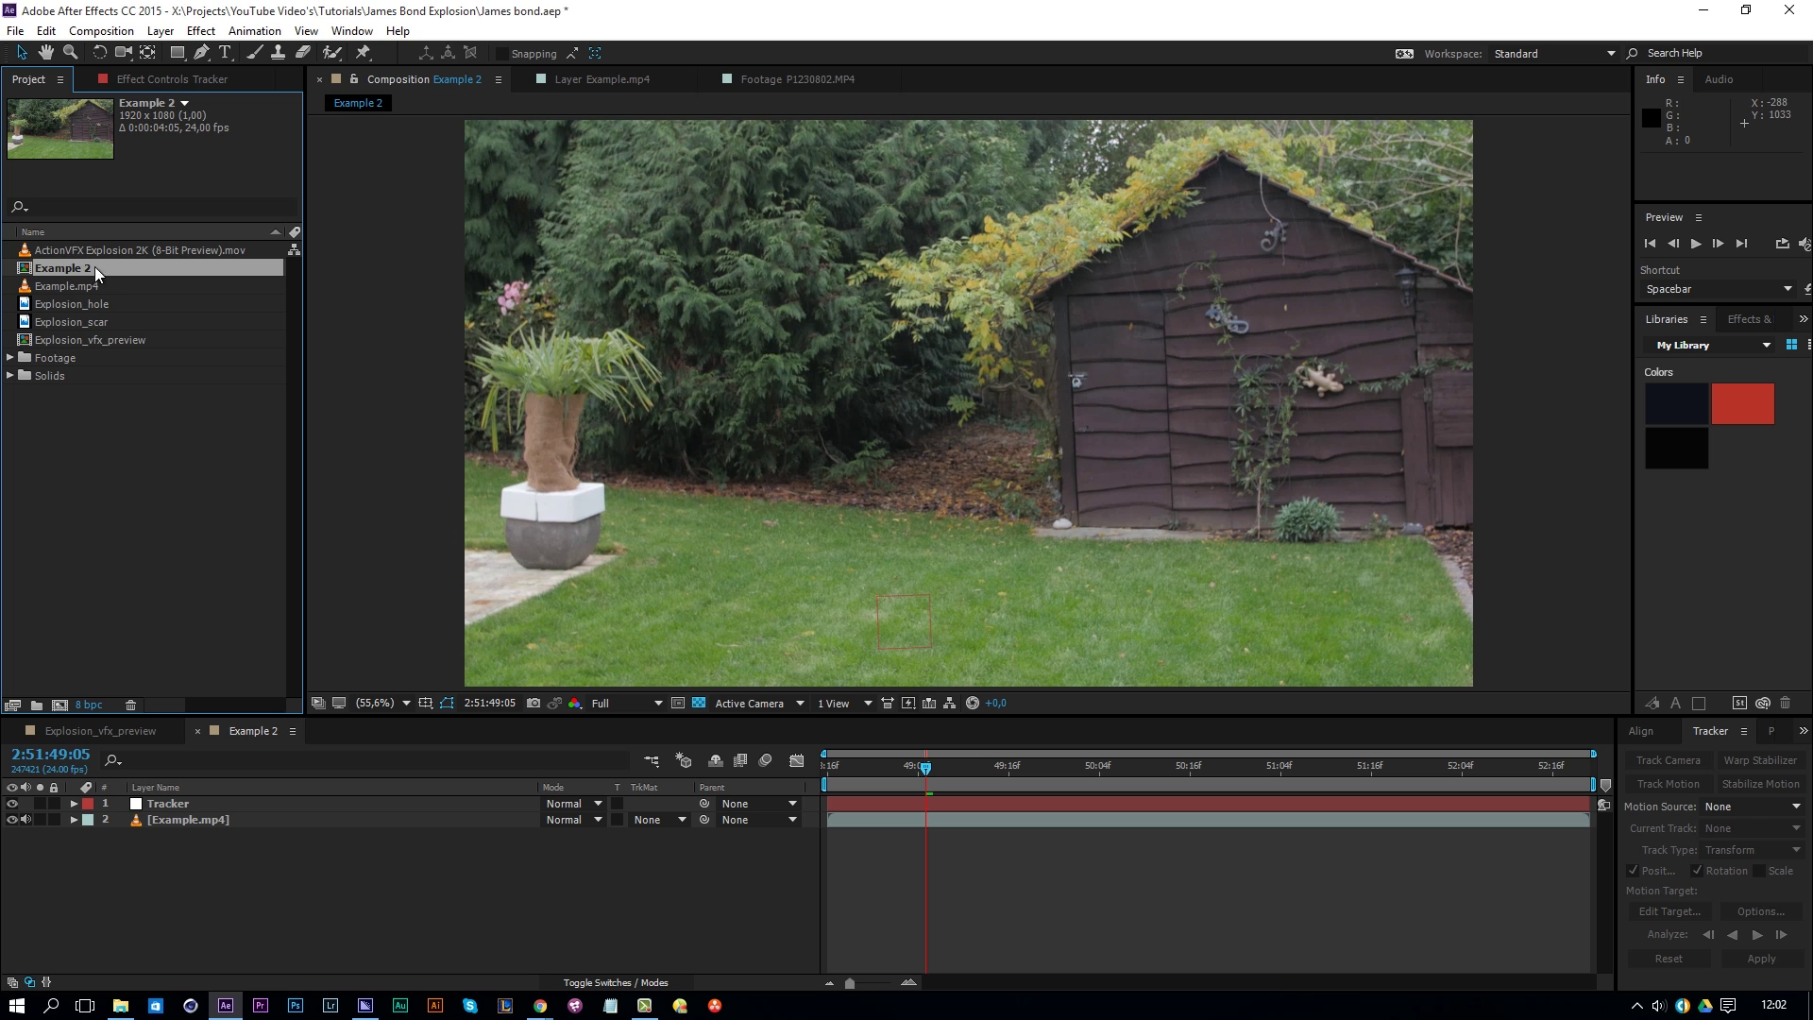
Step: Add the ActionVFX Explosion 2K clip between Tracker and Example.mp4, and move it up so the blast's base meets the lawn
{"action": "left_click_drag", "start_coordinate": [83, 250], "coordinate": [168, 808]}
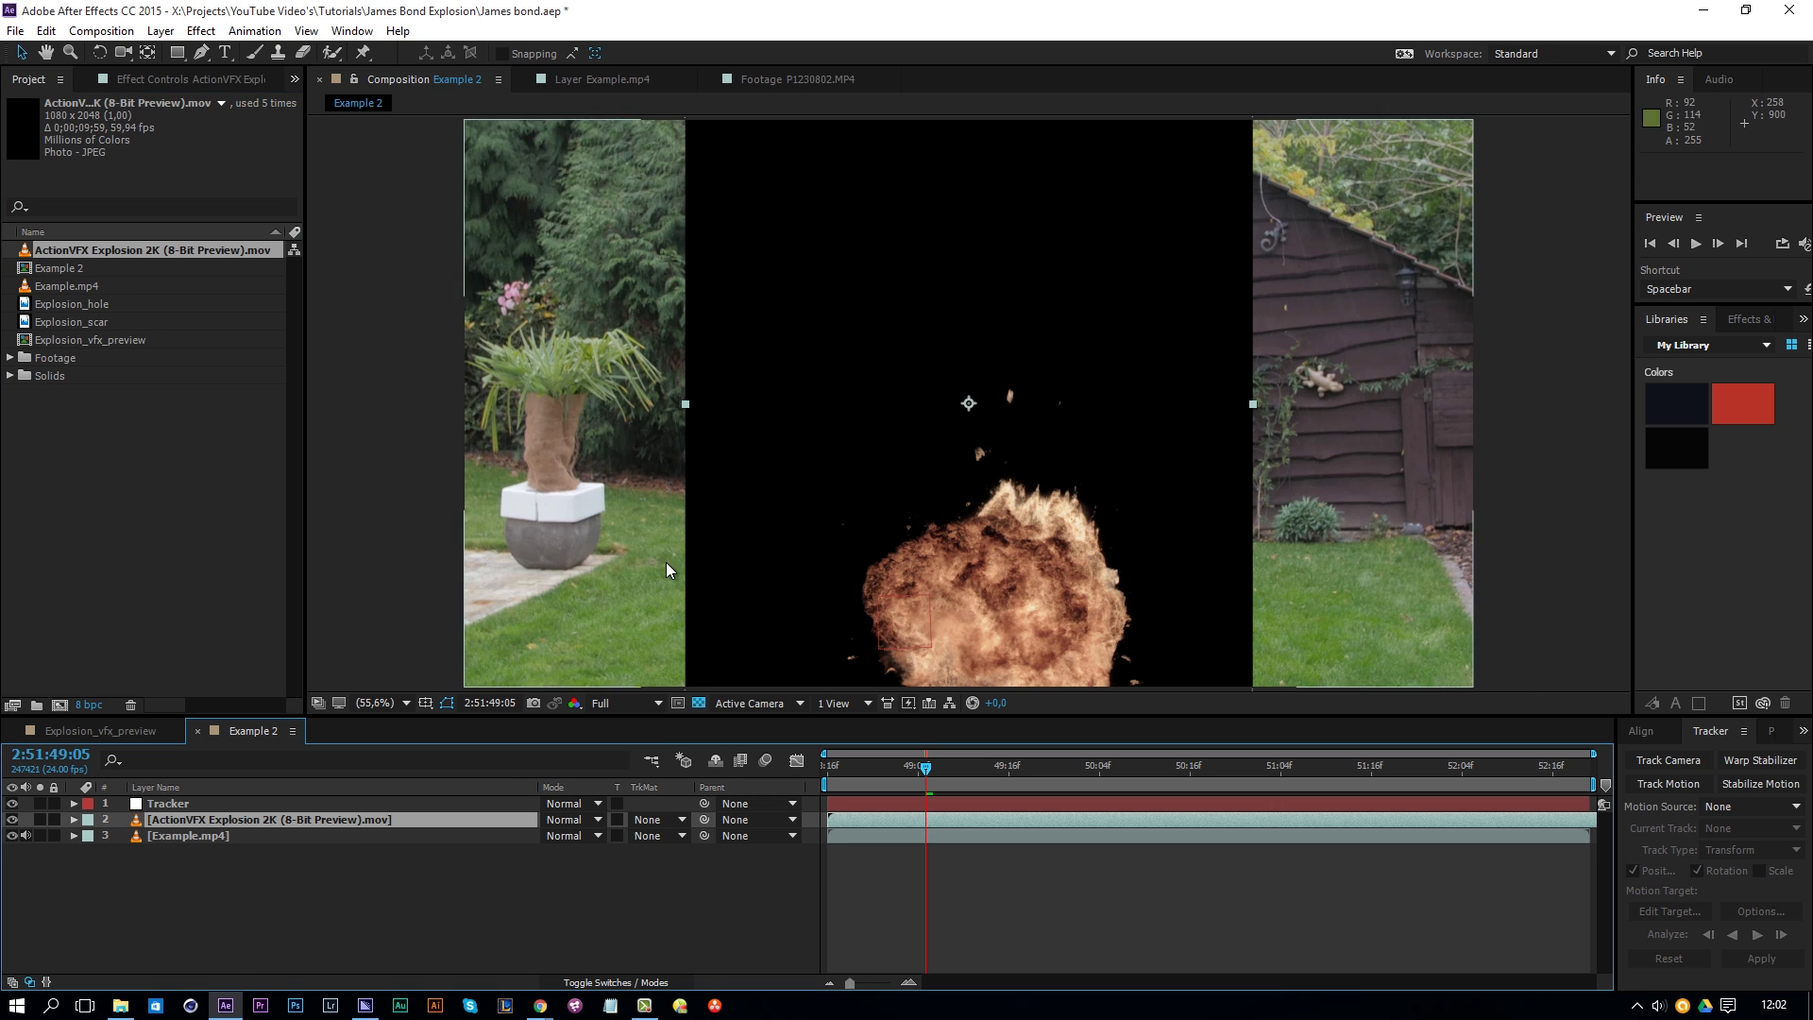
{"action": "left_click_drag", "start_coordinate": [933, 490], "coordinate": [808, 462]}
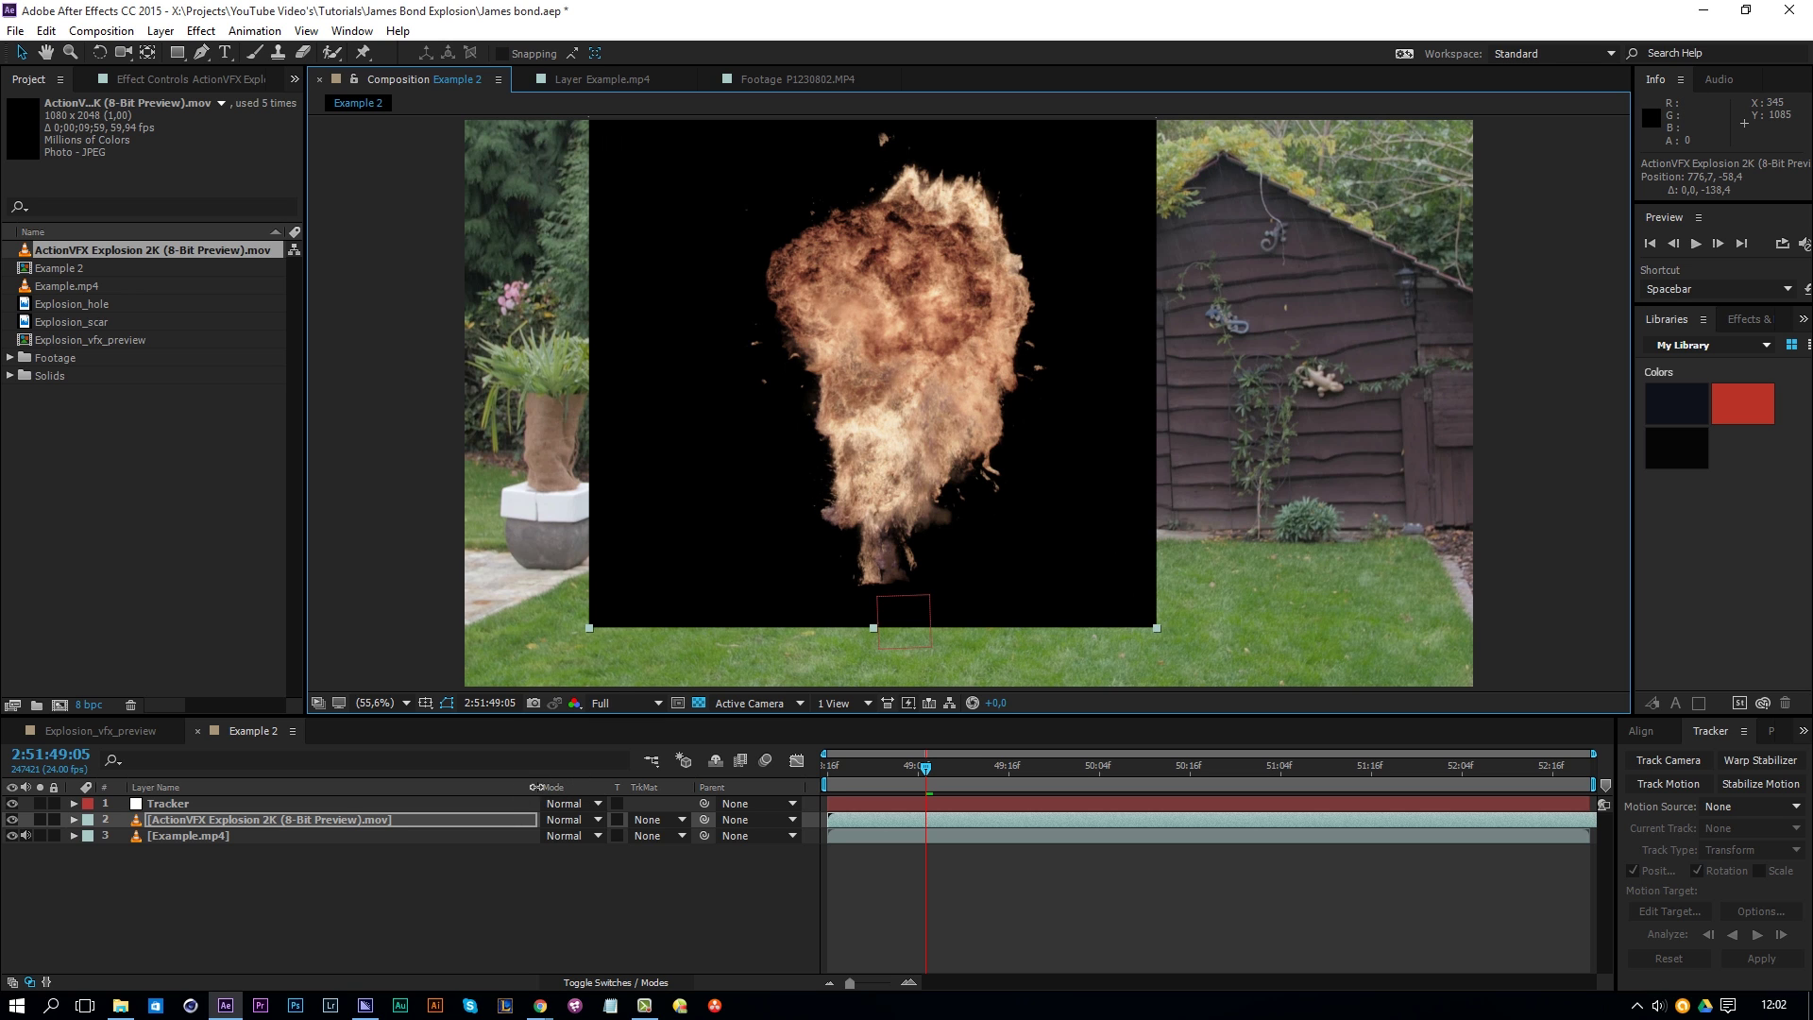
Step: Set the explosion layer's blending mode to Screen
{"action": "left_click", "coordinate": [597, 983]}
{"action": "left_click", "coordinate": [597, 983]}
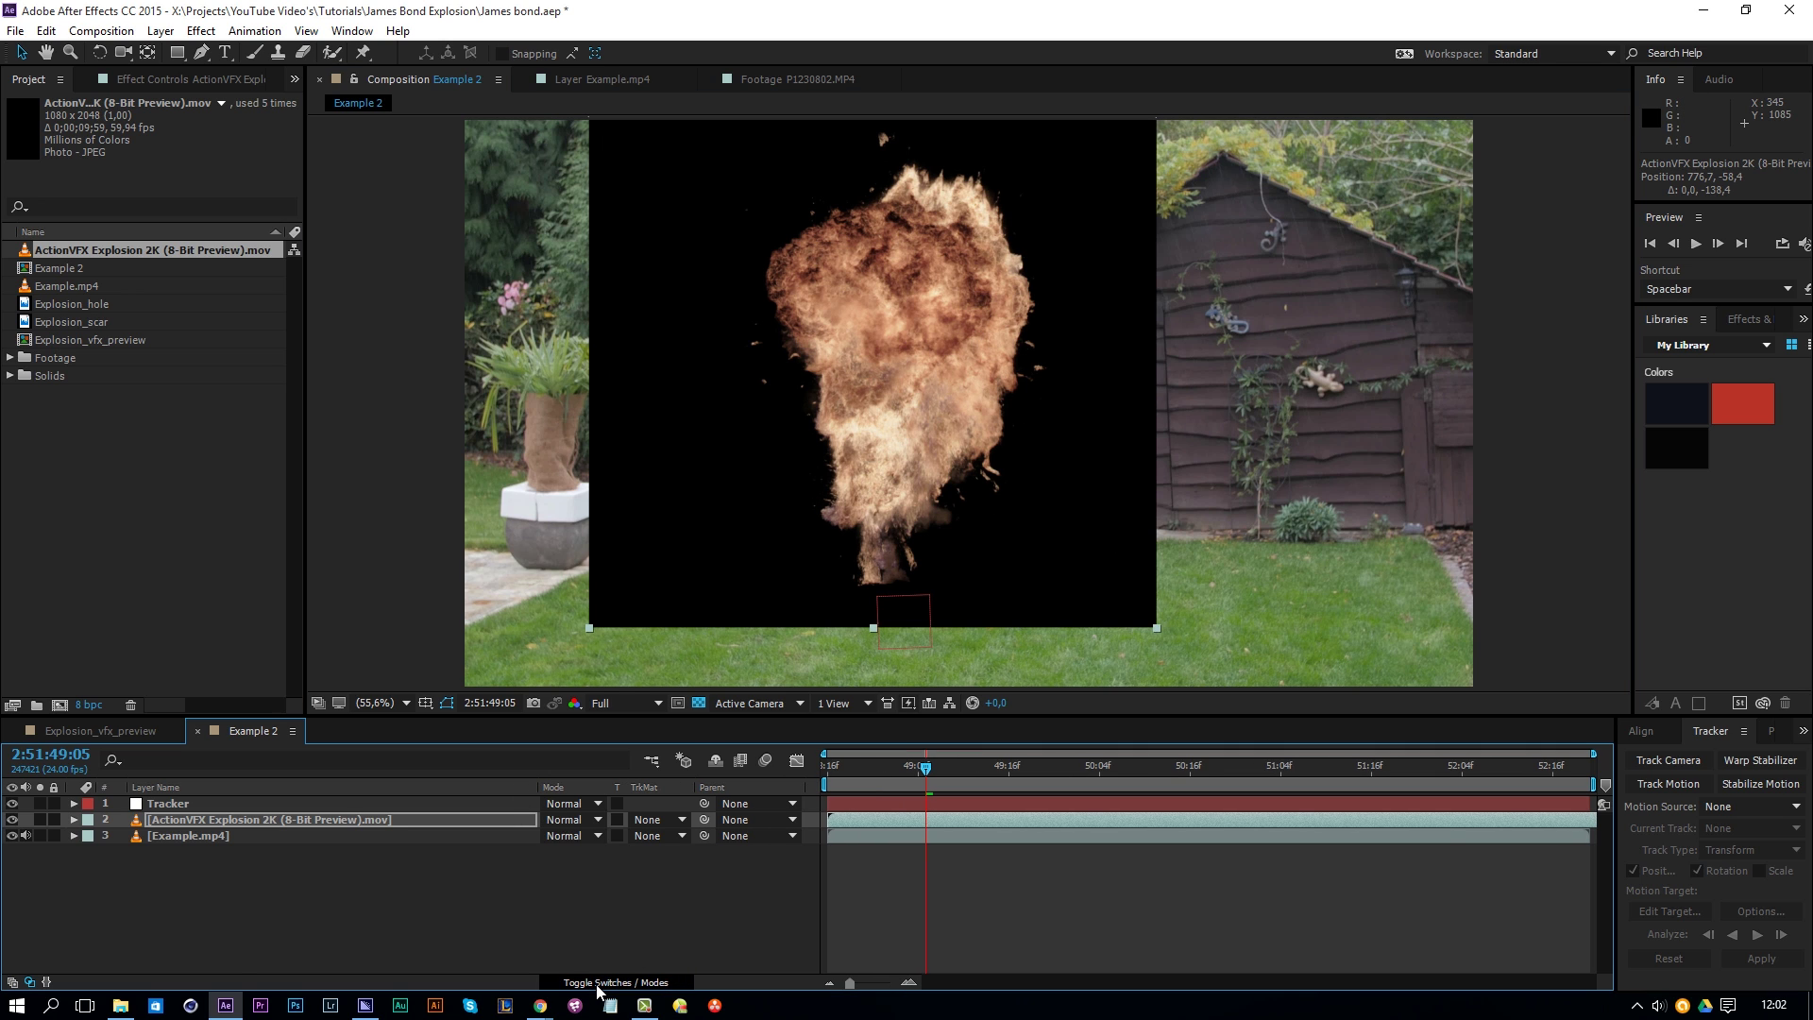
{"action": "left_click", "coordinate": [572, 820]}
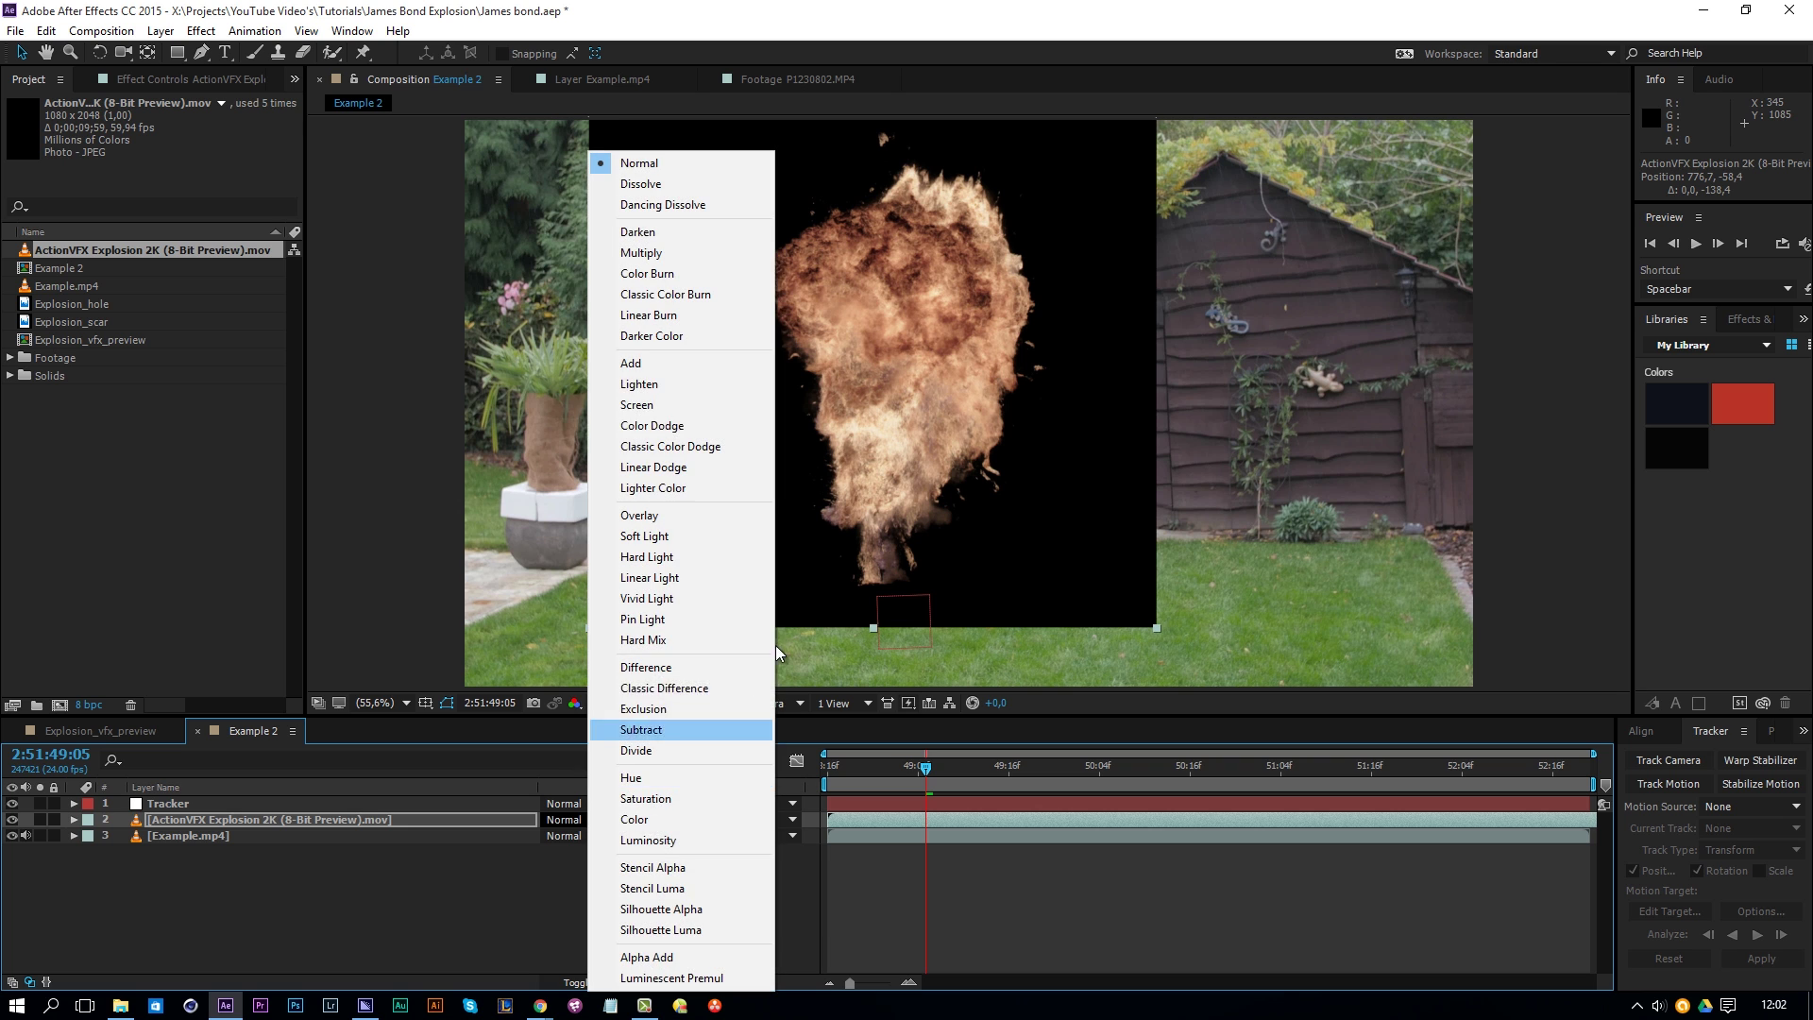
{"action": "left_click", "coordinate": [659, 404]}
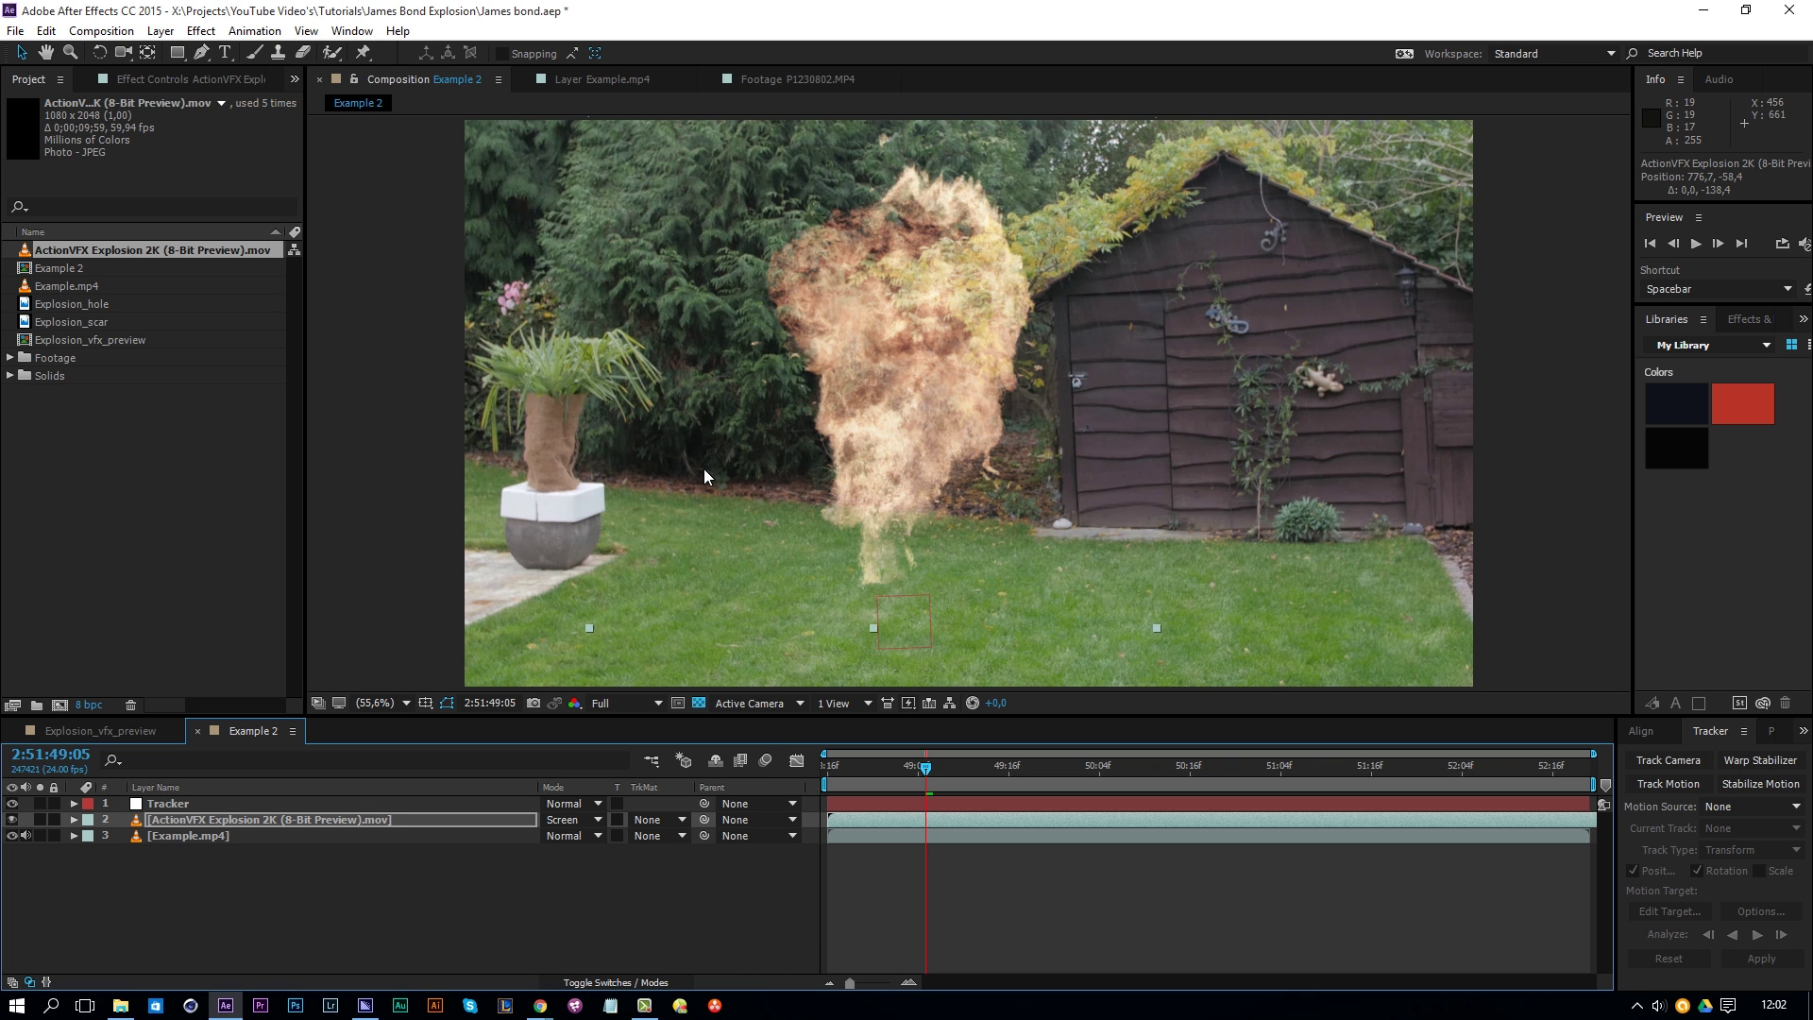
Step: Set the project to 32 bits per channel (float), sRGB IEC61966-2.1 working space and Linearize Working Space
{"action": "left_click", "coordinate": [90, 704]}
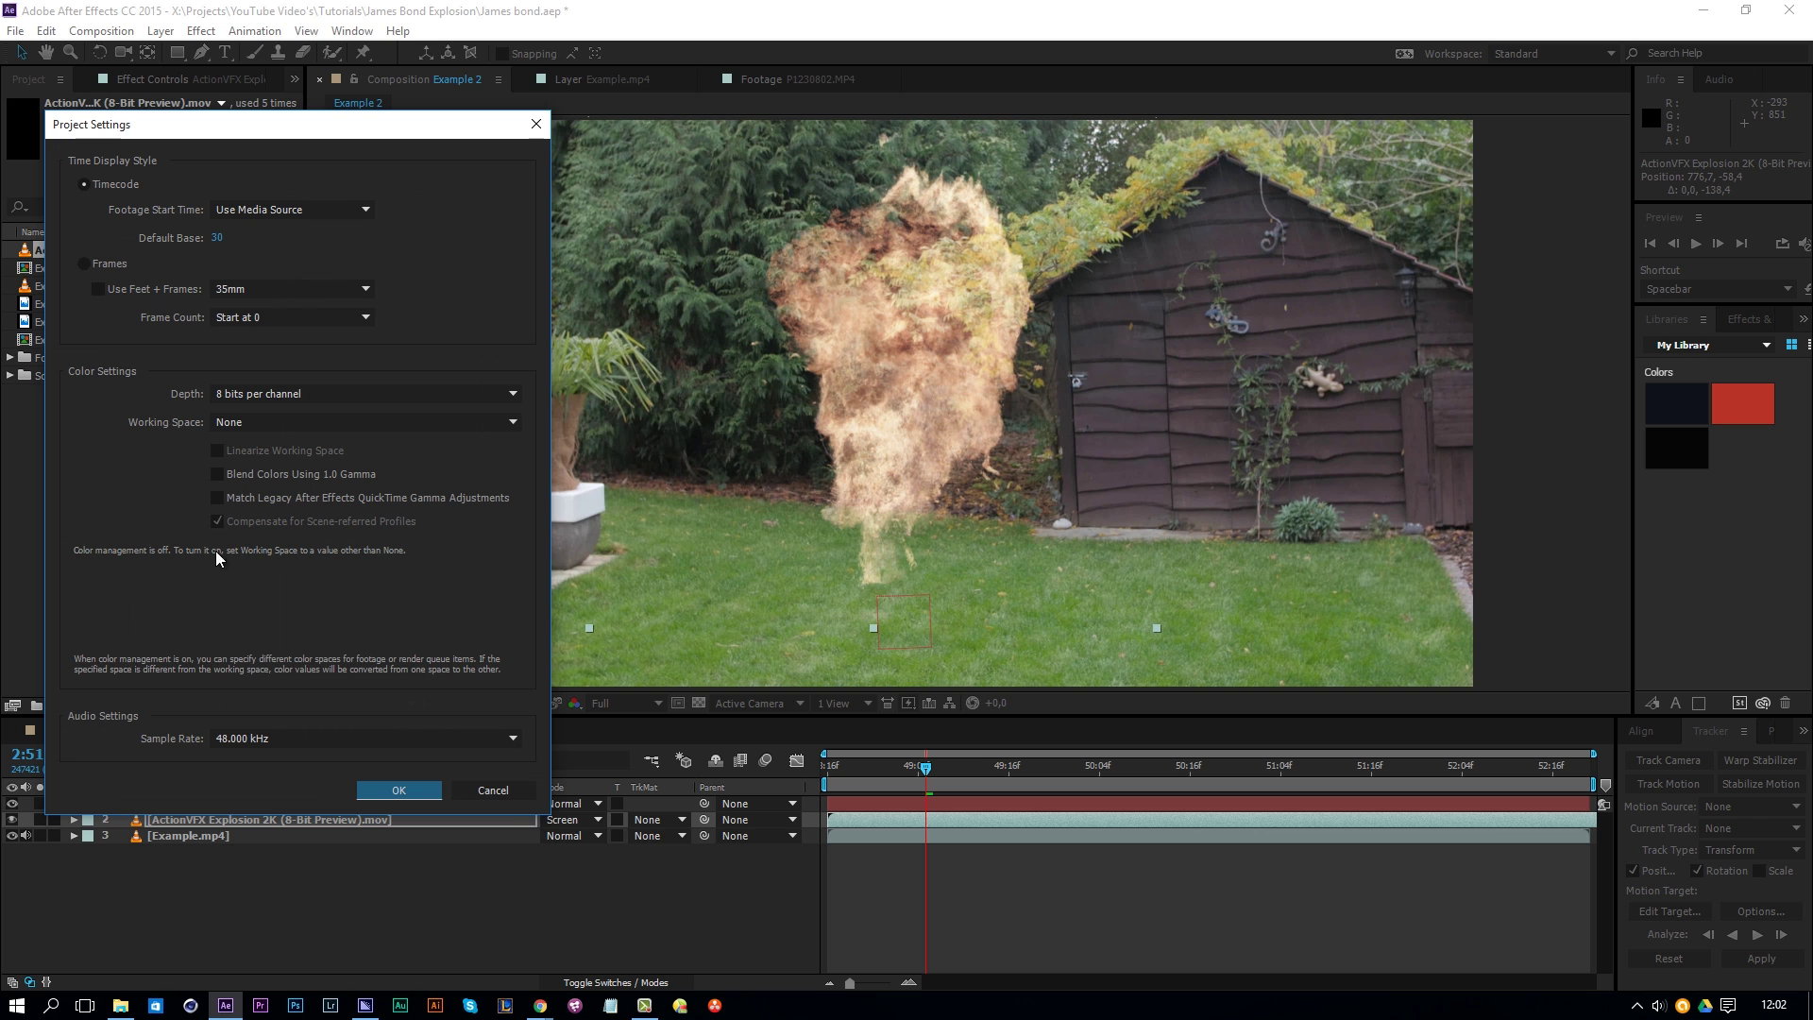
{"action": "left_click", "coordinate": [257, 394]}
{"action": "left_click", "coordinate": [245, 460]}
{"action": "left_click", "coordinate": [244, 422]}
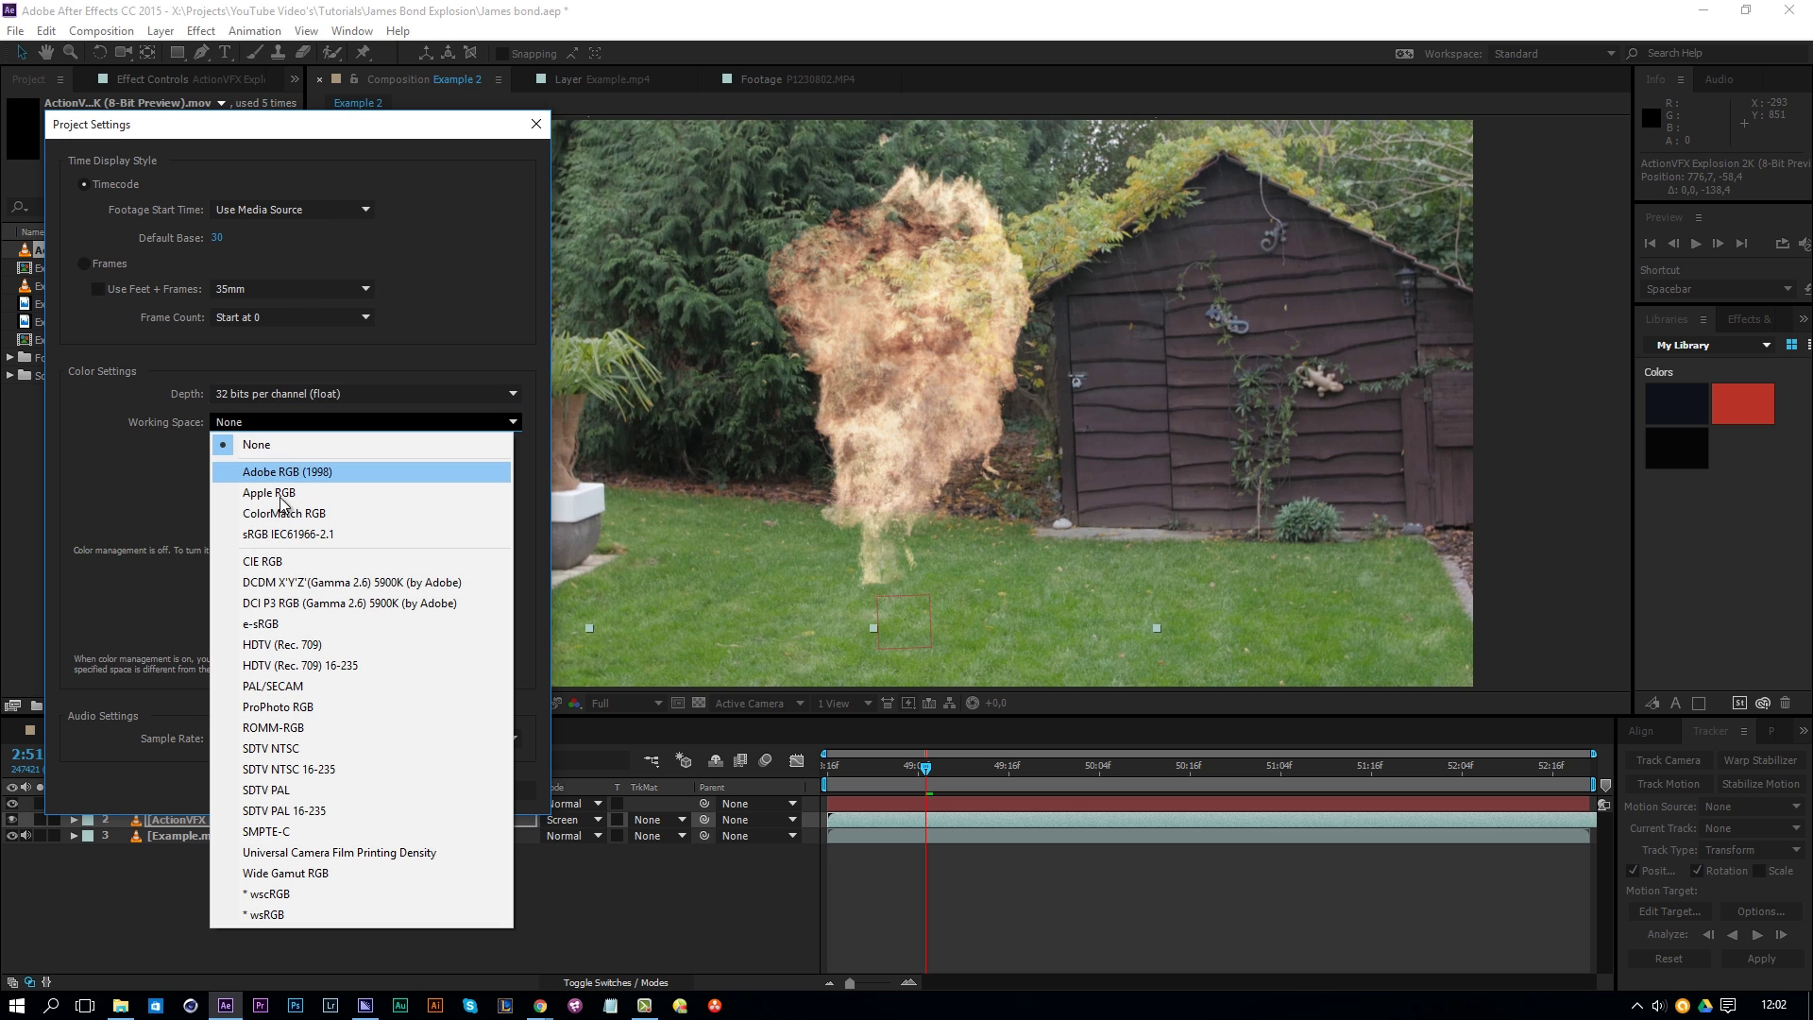
{"action": "left_click", "coordinate": [274, 534]}
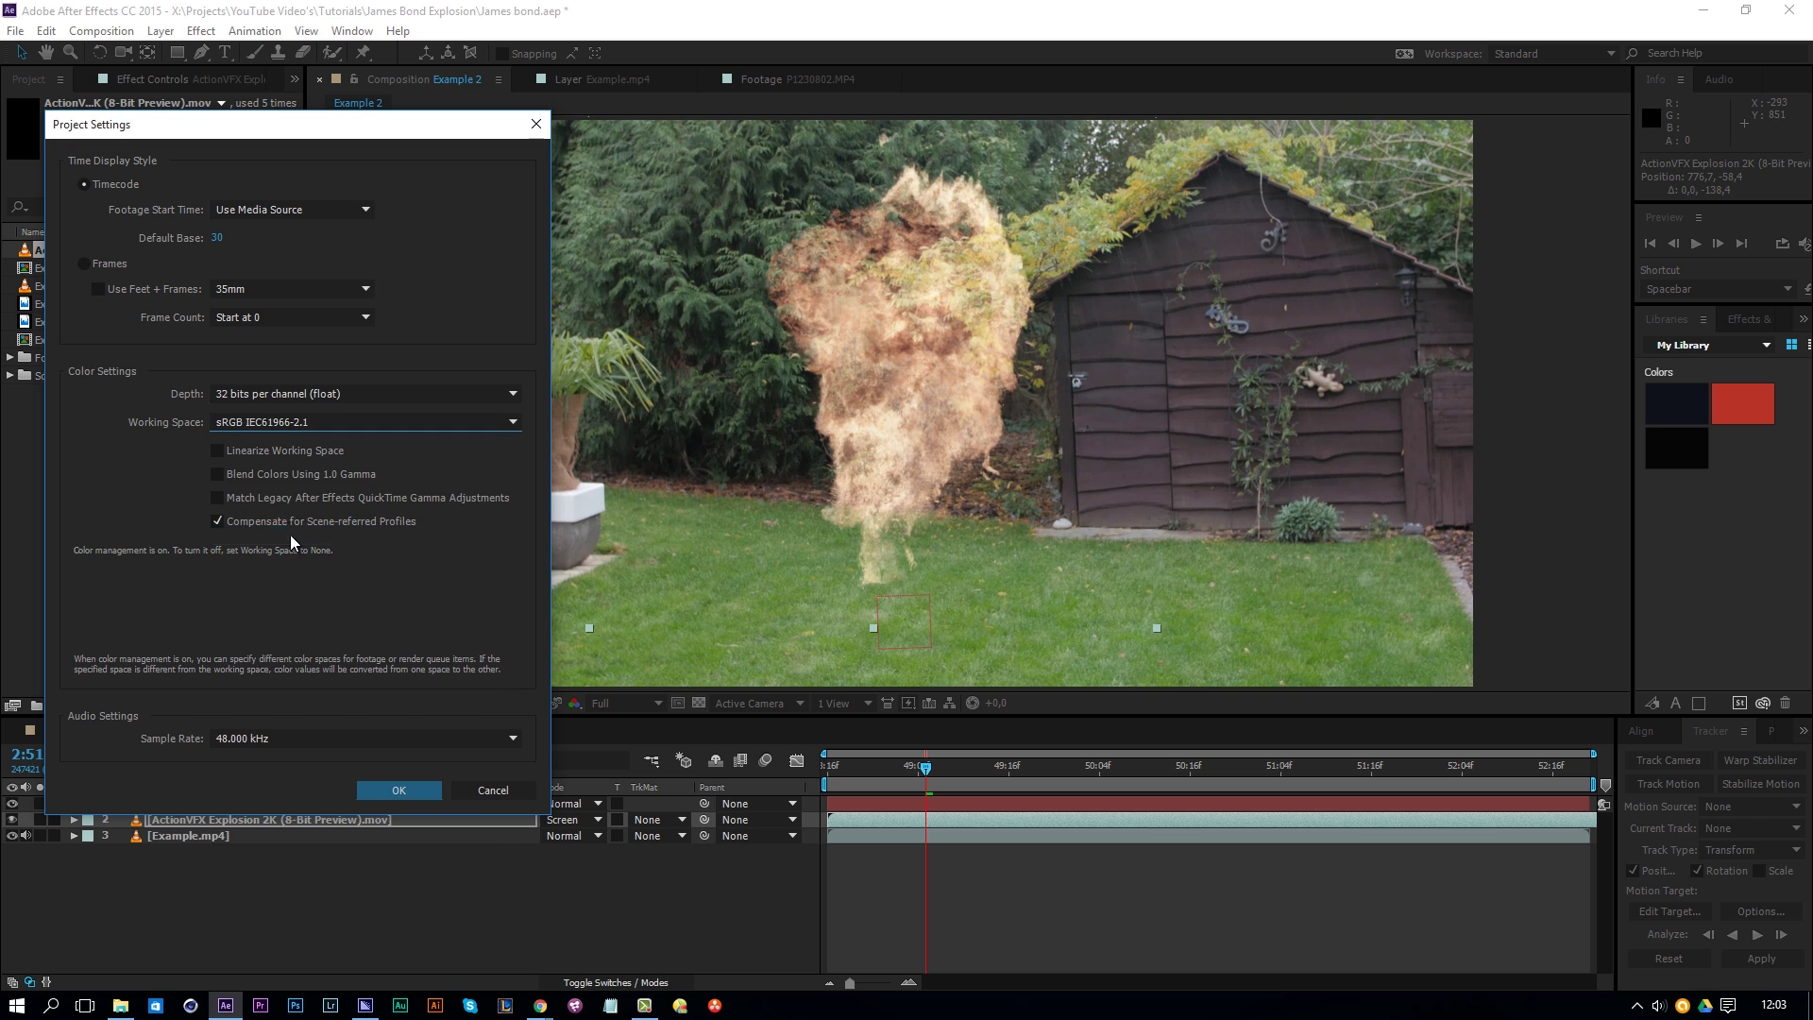
{"action": "left_click", "coordinate": [271, 452]}
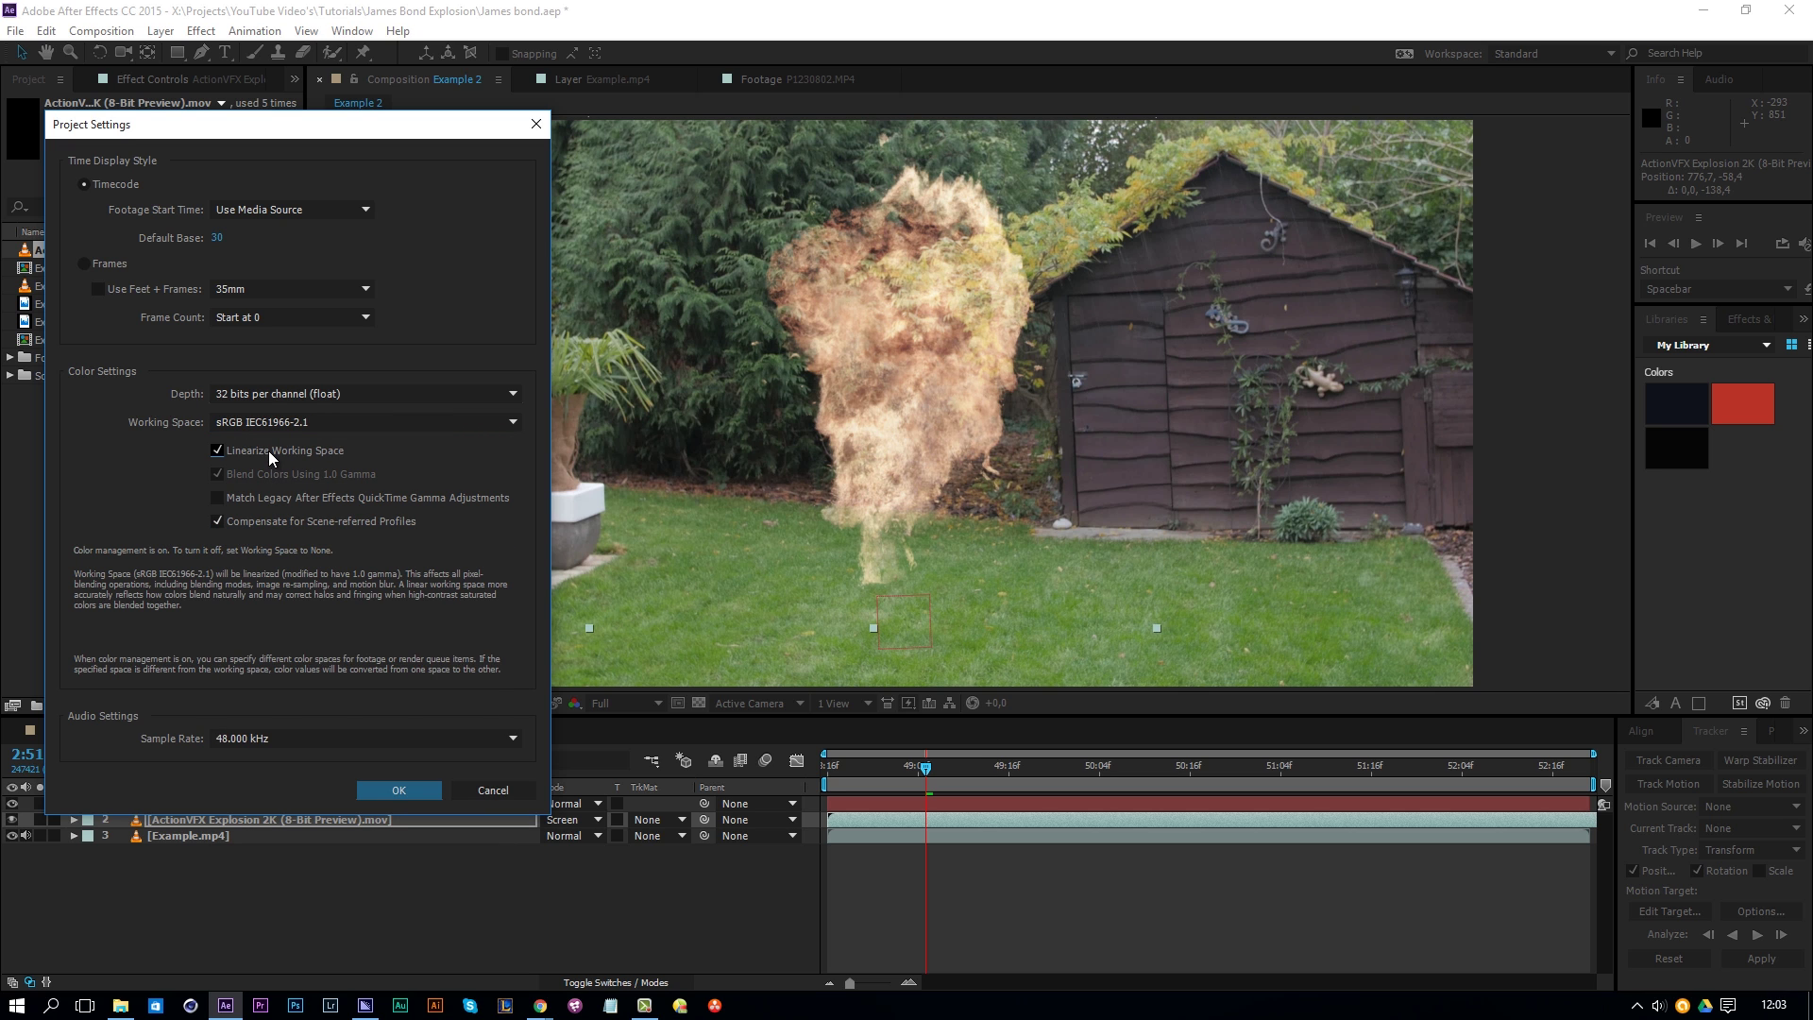
{"action": "left_click", "coordinate": [398, 792]}
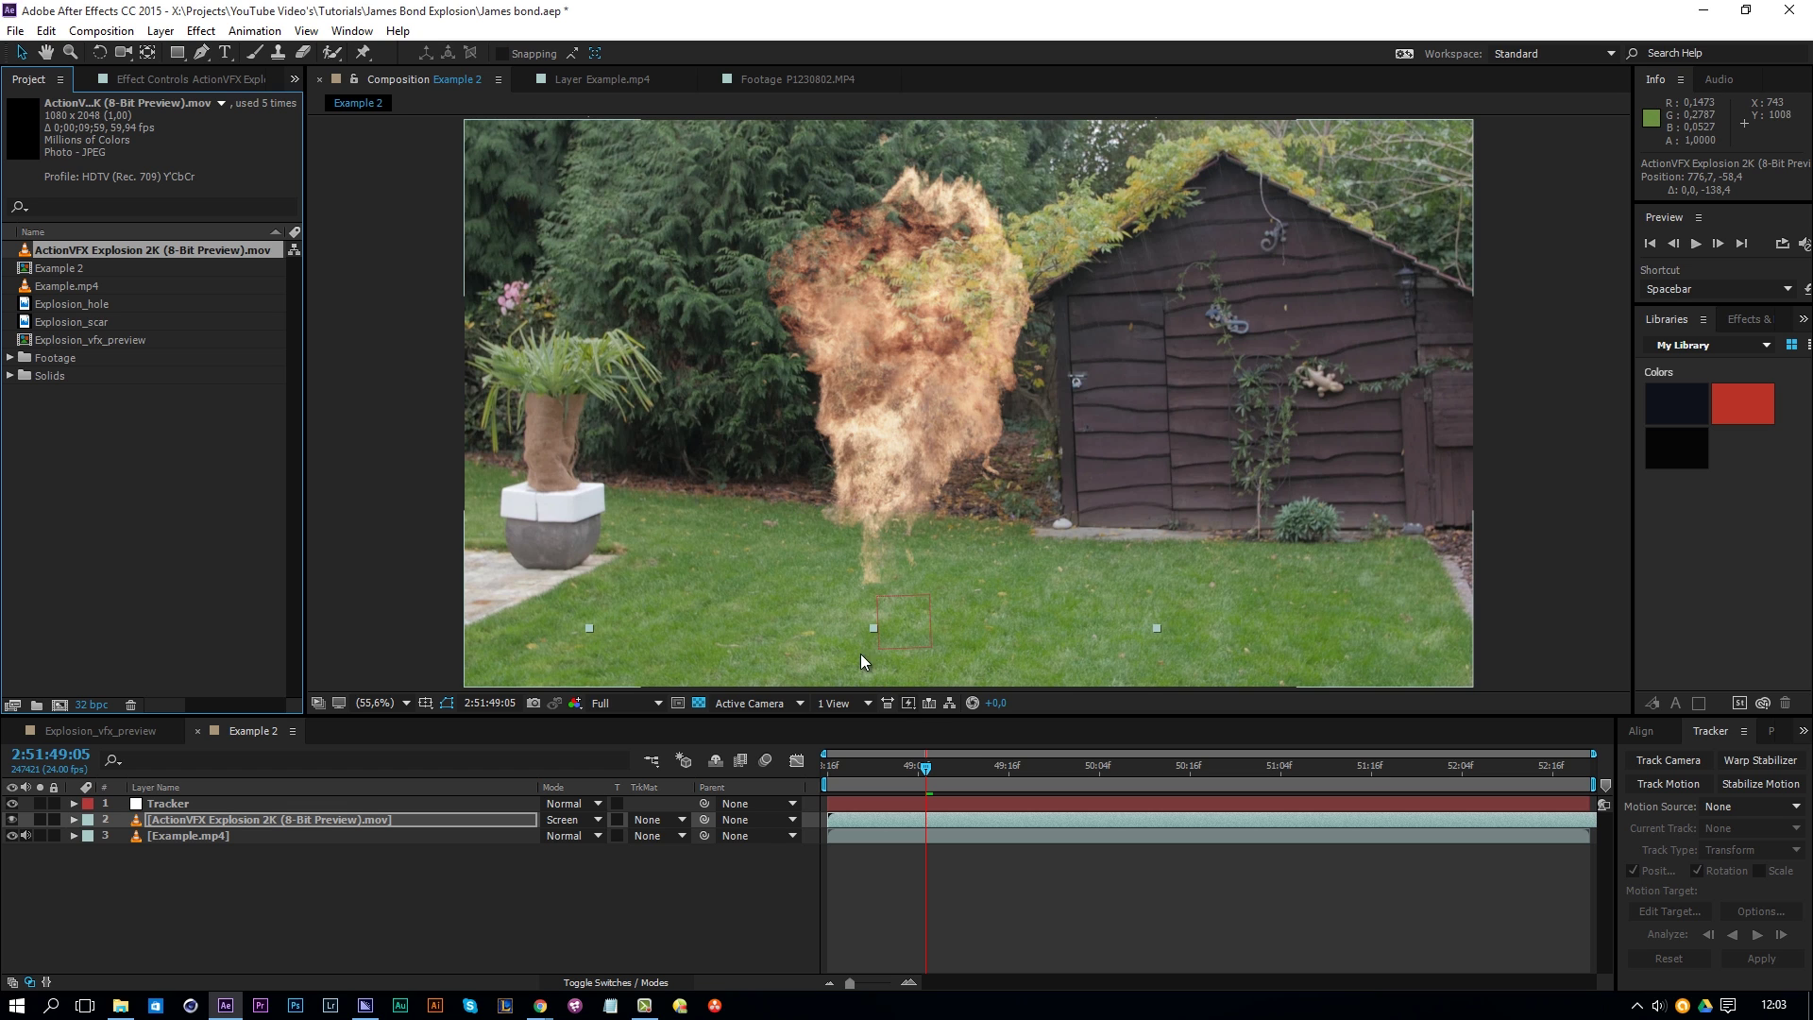
Step: Move the explosion layer's anchor point down to the base of the blast on the lawn
{"action": "left_click", "coordinate": [148, 57]}
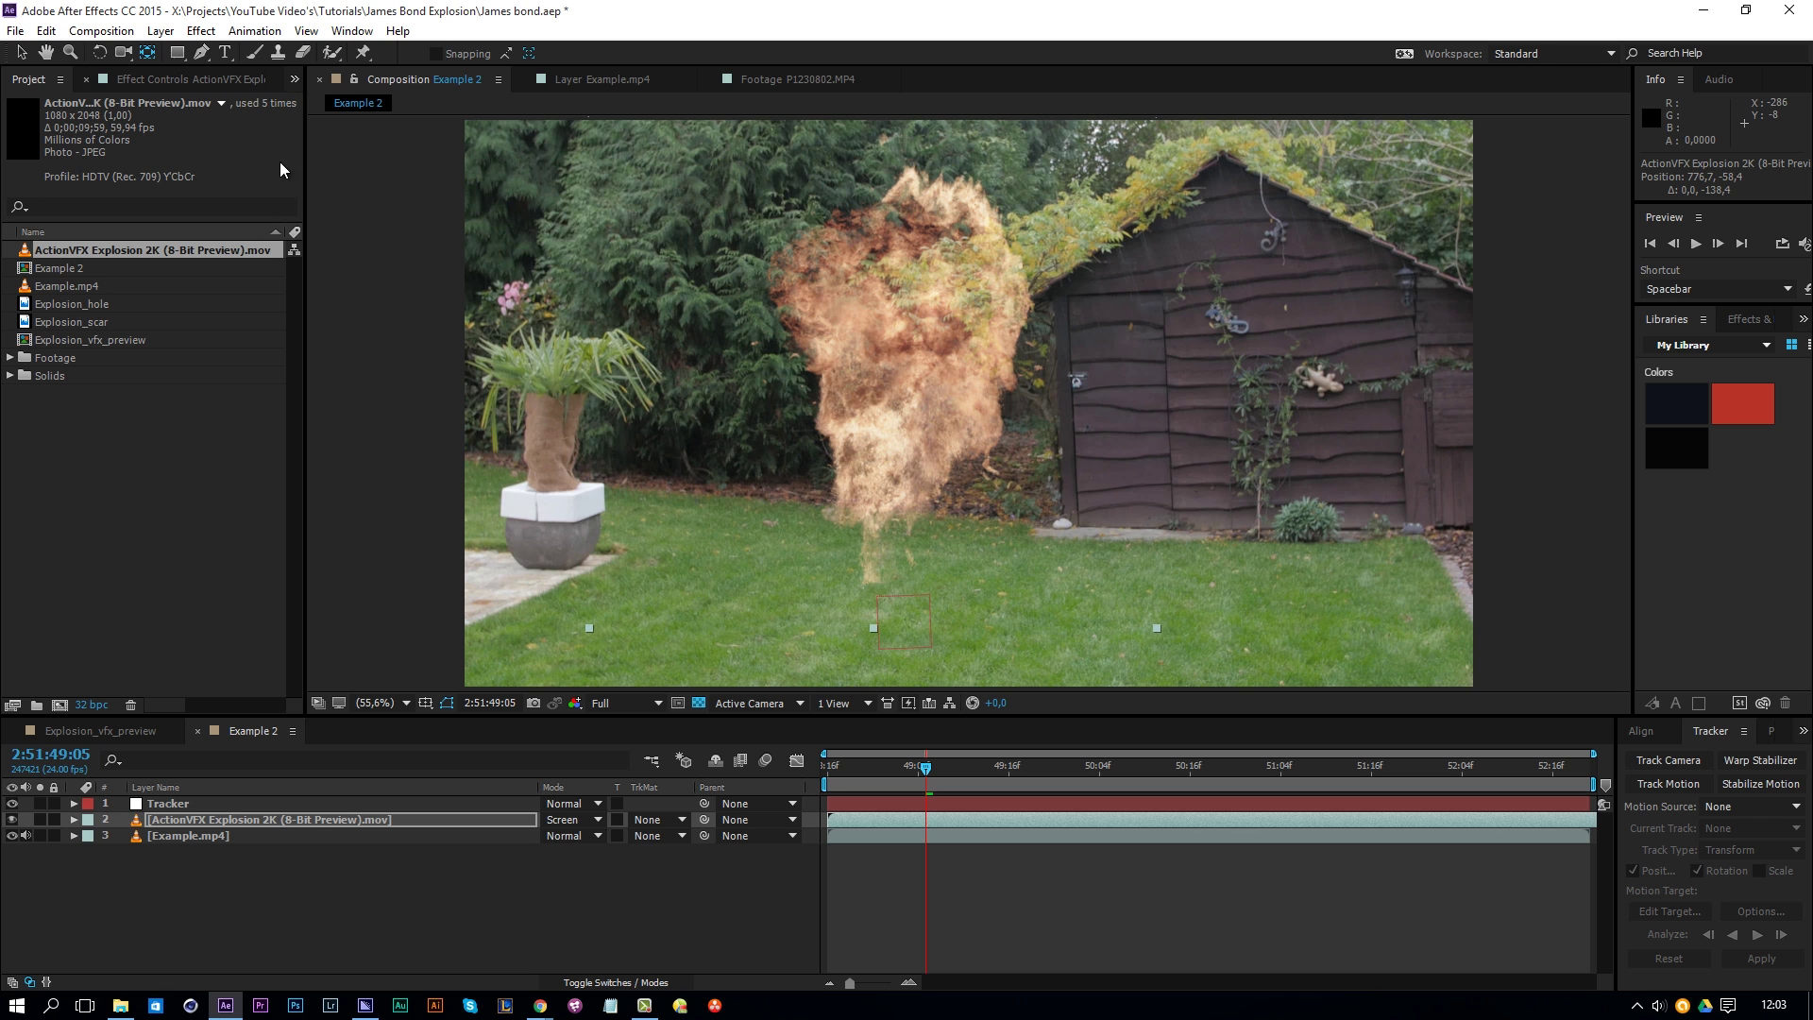
{"action": "key", "text": "comma"}
{"action": "left_click_drag", "start_coordinate": [881, 123], "coordinate": [883, 564]}
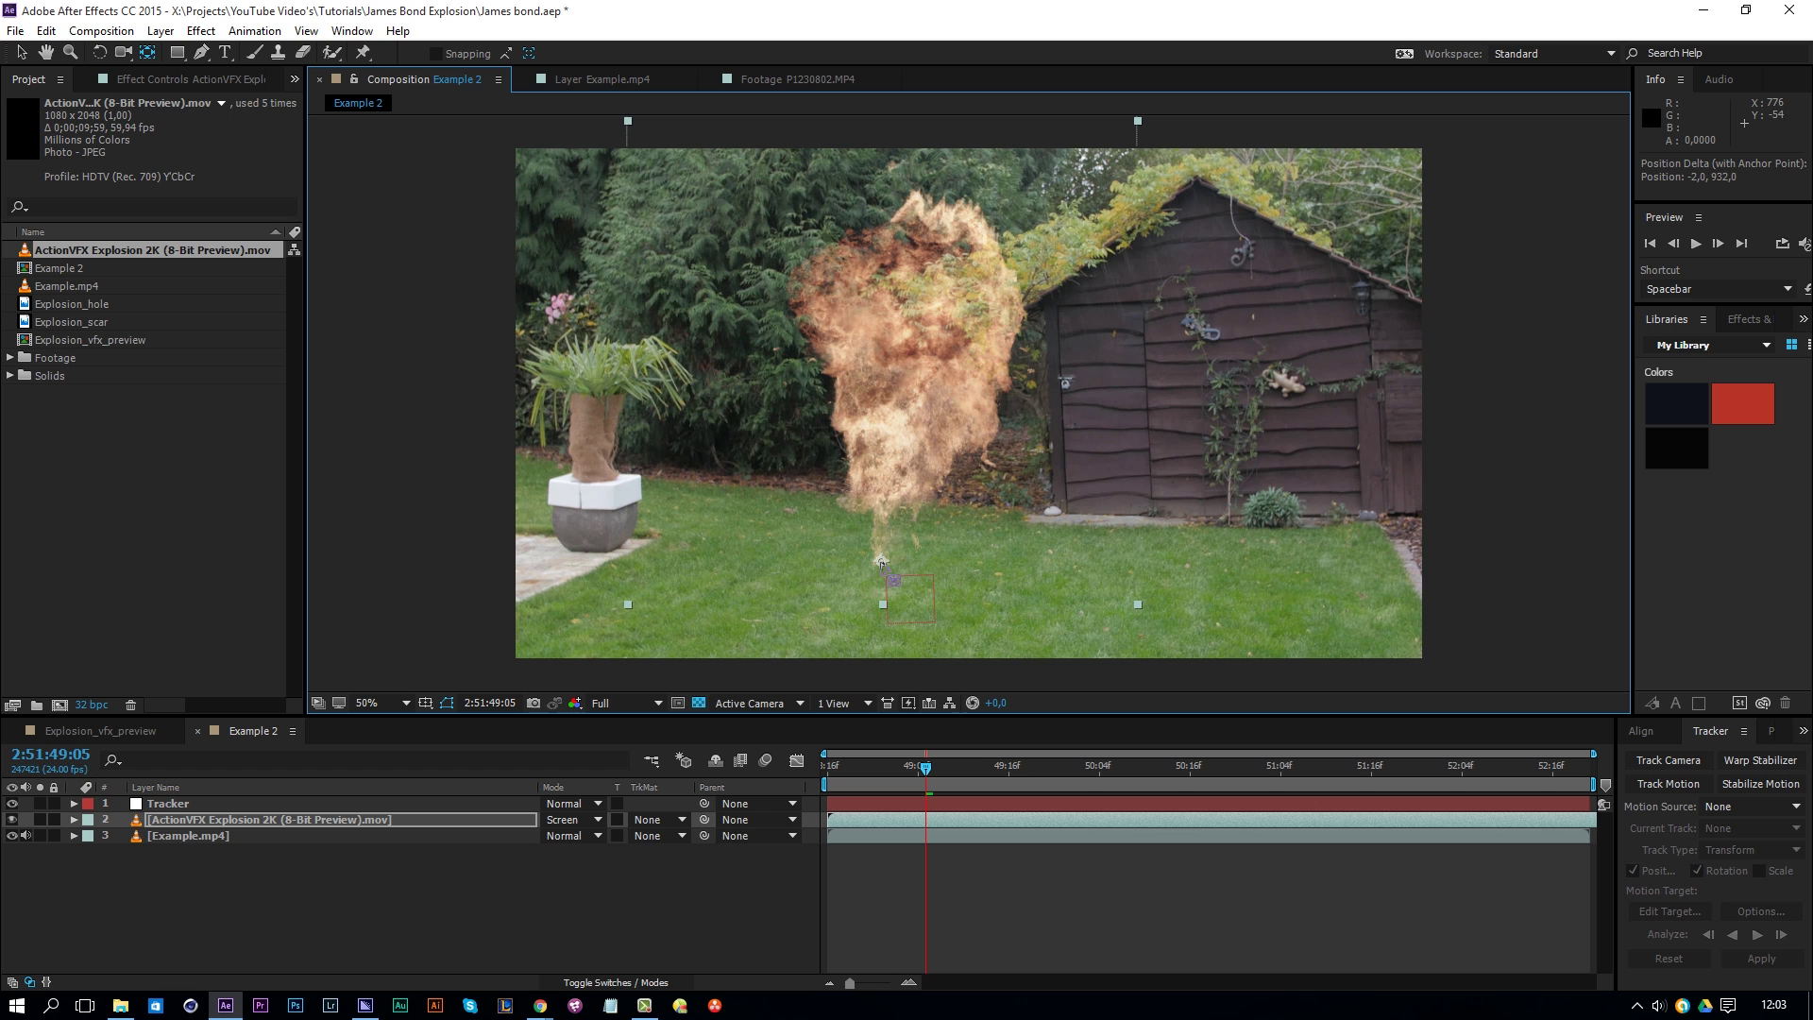
{"action": "left_click_drag", "start_coordinate": [932, 773], "coordinate": [1024, 797]}
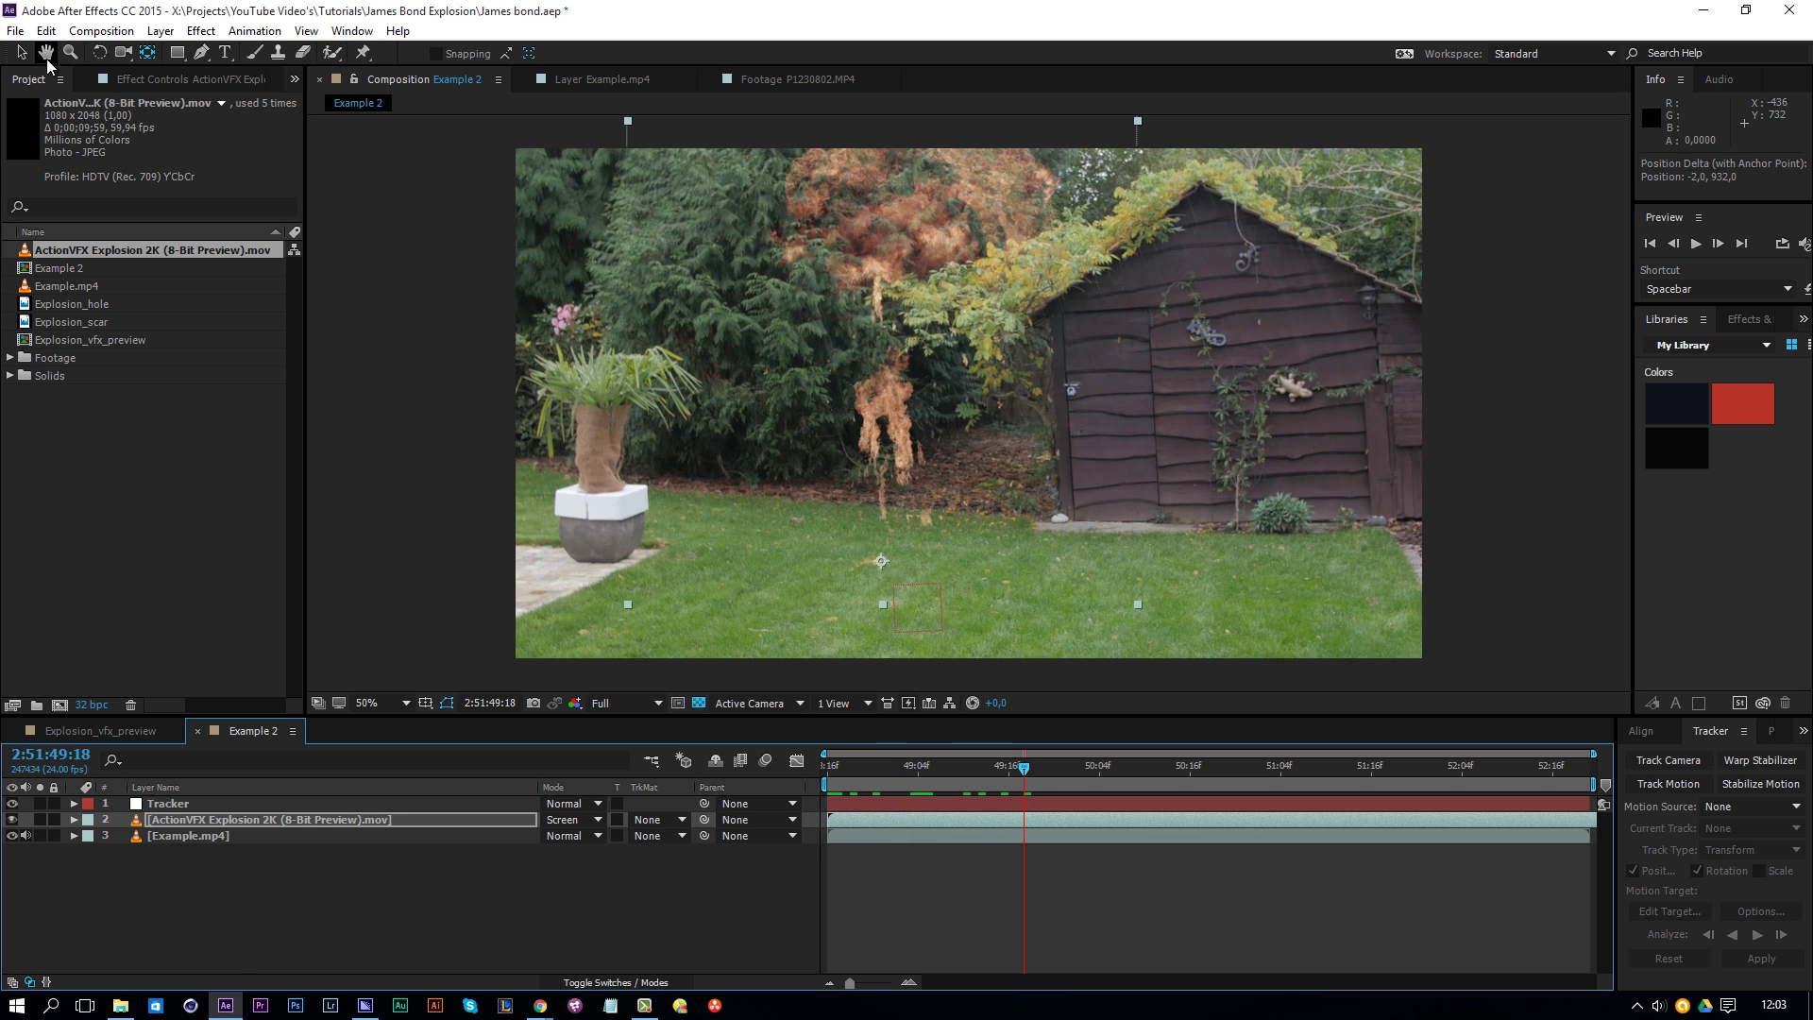
{"action": "left_click", "coordinate": [21, 52]}
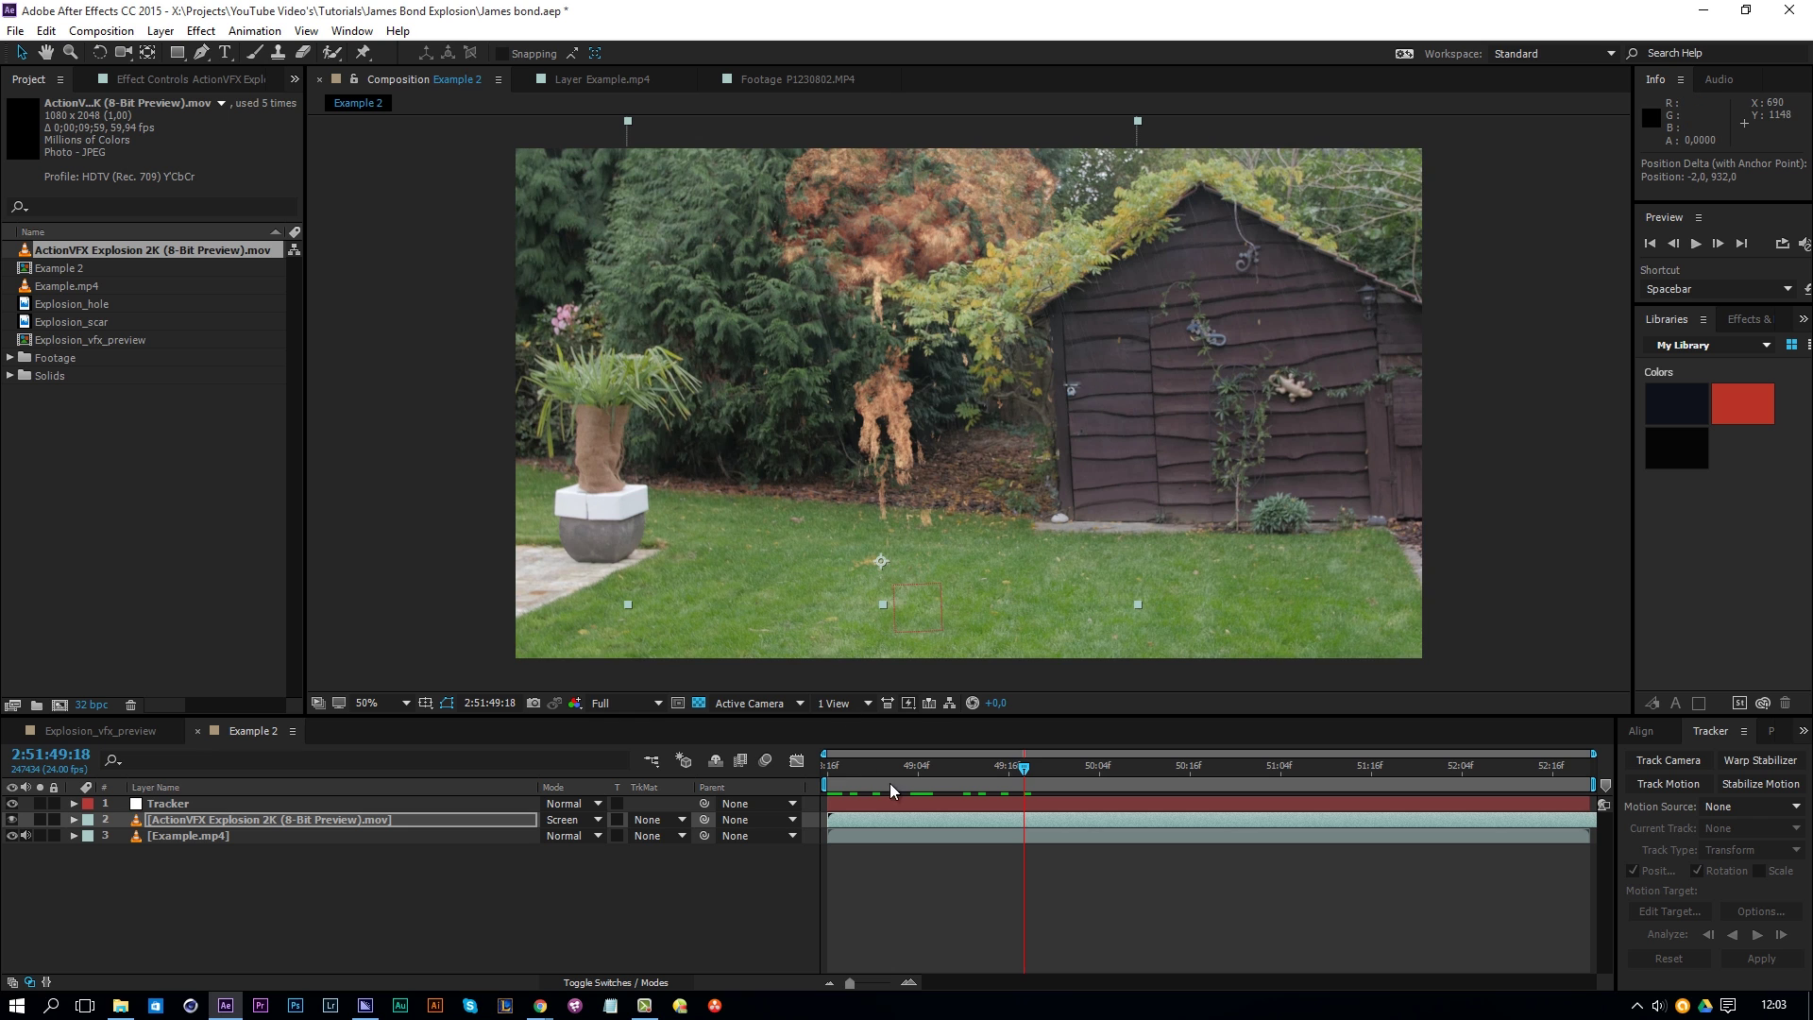
Step: At the clip's first frame, reposition the explosion layer to about 817, 888, aligned with the Tracker null
{"action": "left_click", "coordinate": [831, 770]}
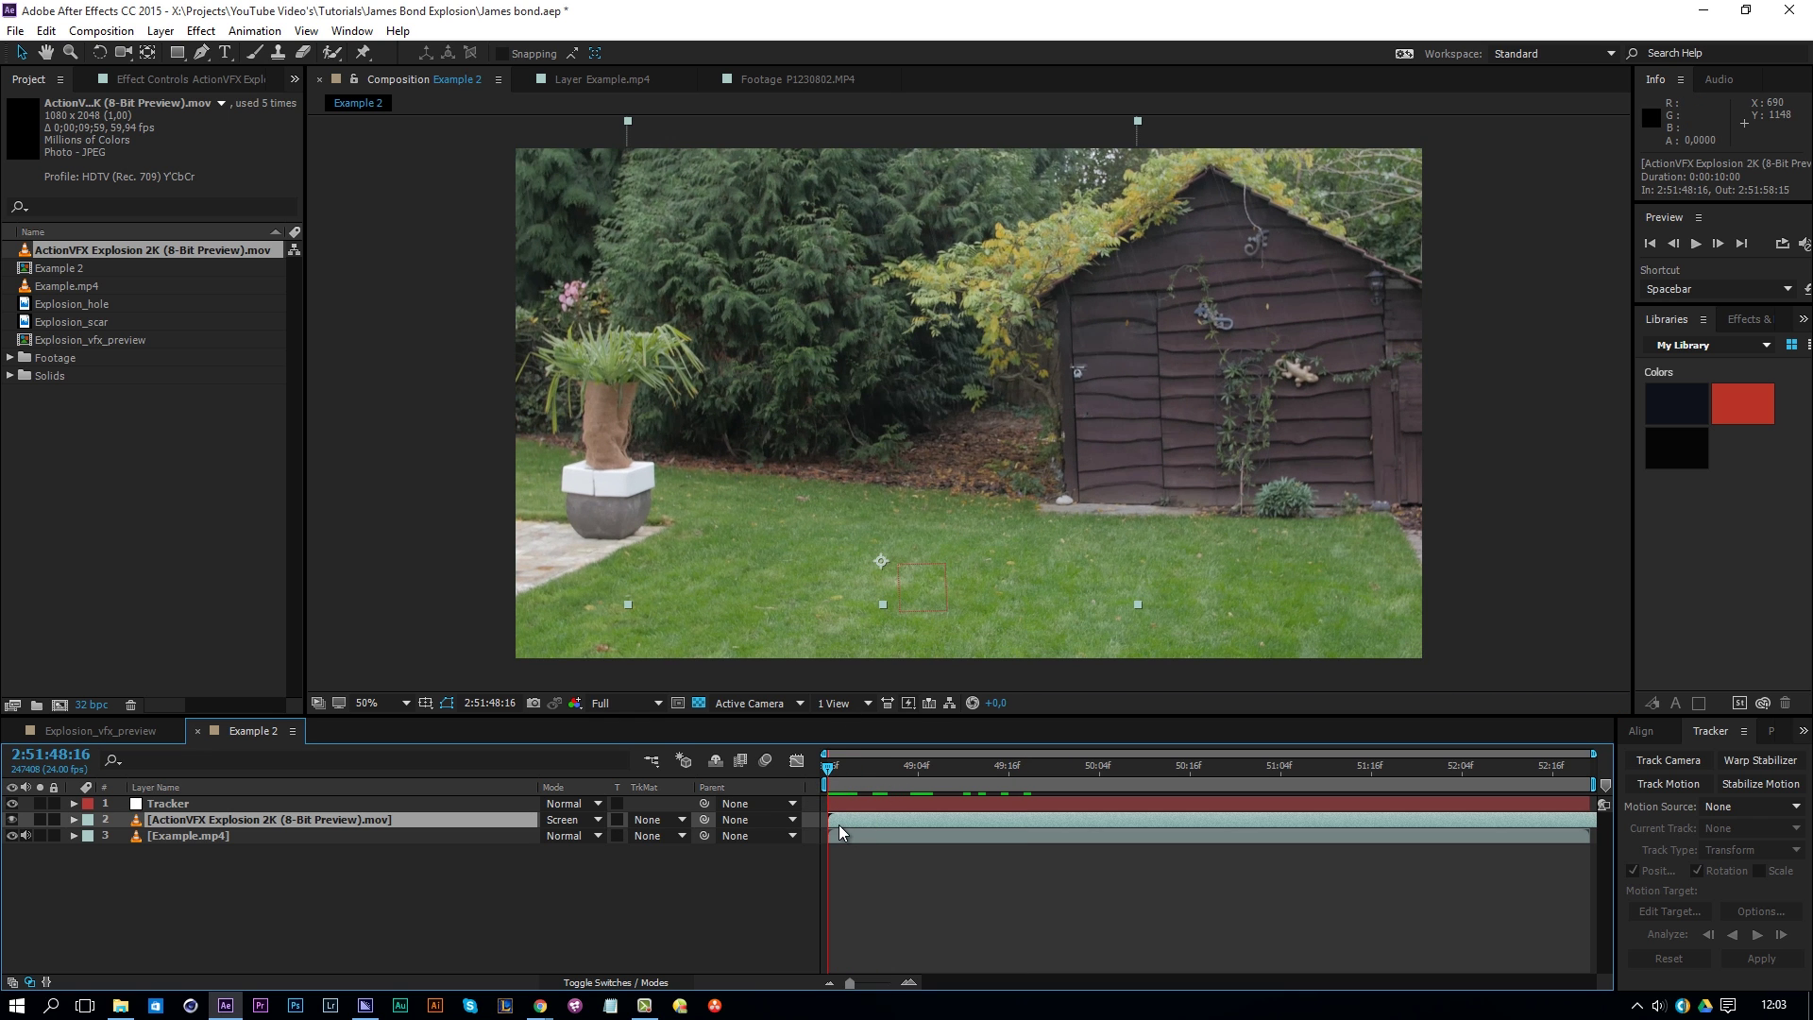
{"action": "left_click_drag", "start_coordinate": [888, 588], "coordinate": [943, 621]}
{"action": "left_click_drag", "start_coordinate": [939, 543], "coordinate": [903, 516]}
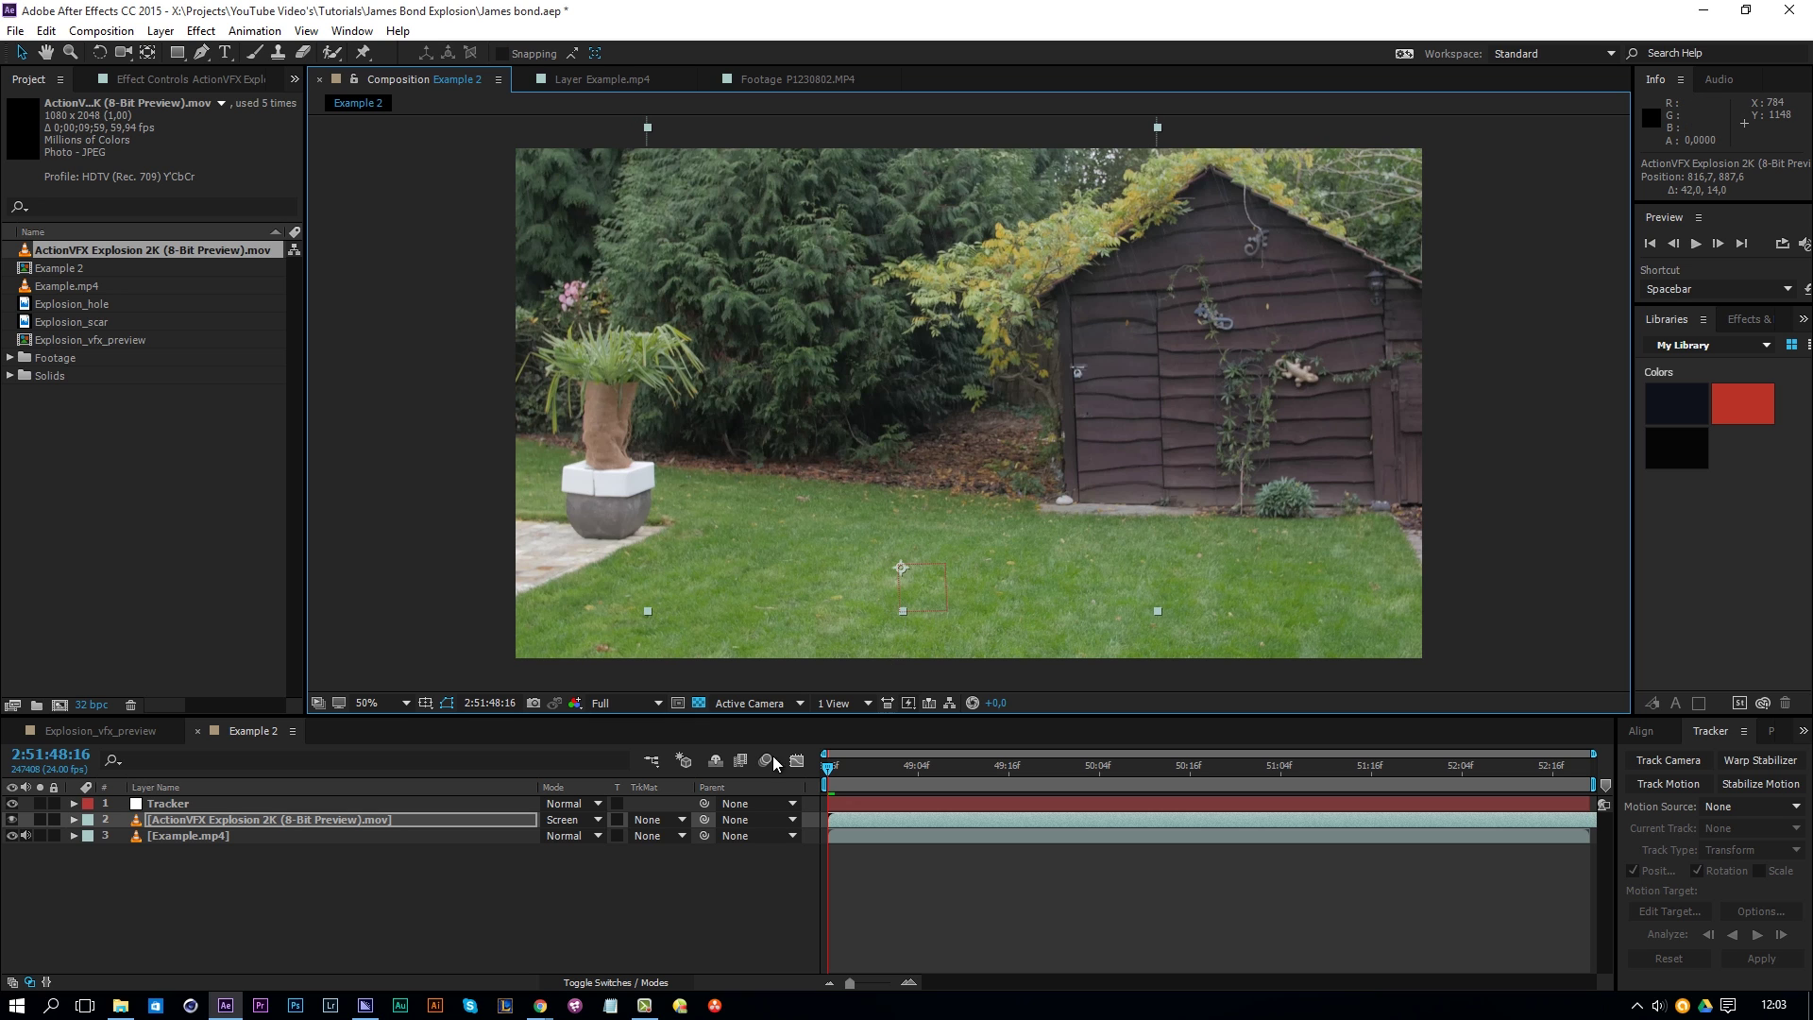
Step: Parent the explosion layer to the Tracker null and scrub through the opening to check the attachment
{"action": "left_click_drag", "start_coordinate": [705, 820], "coordinate": [703, 822]}
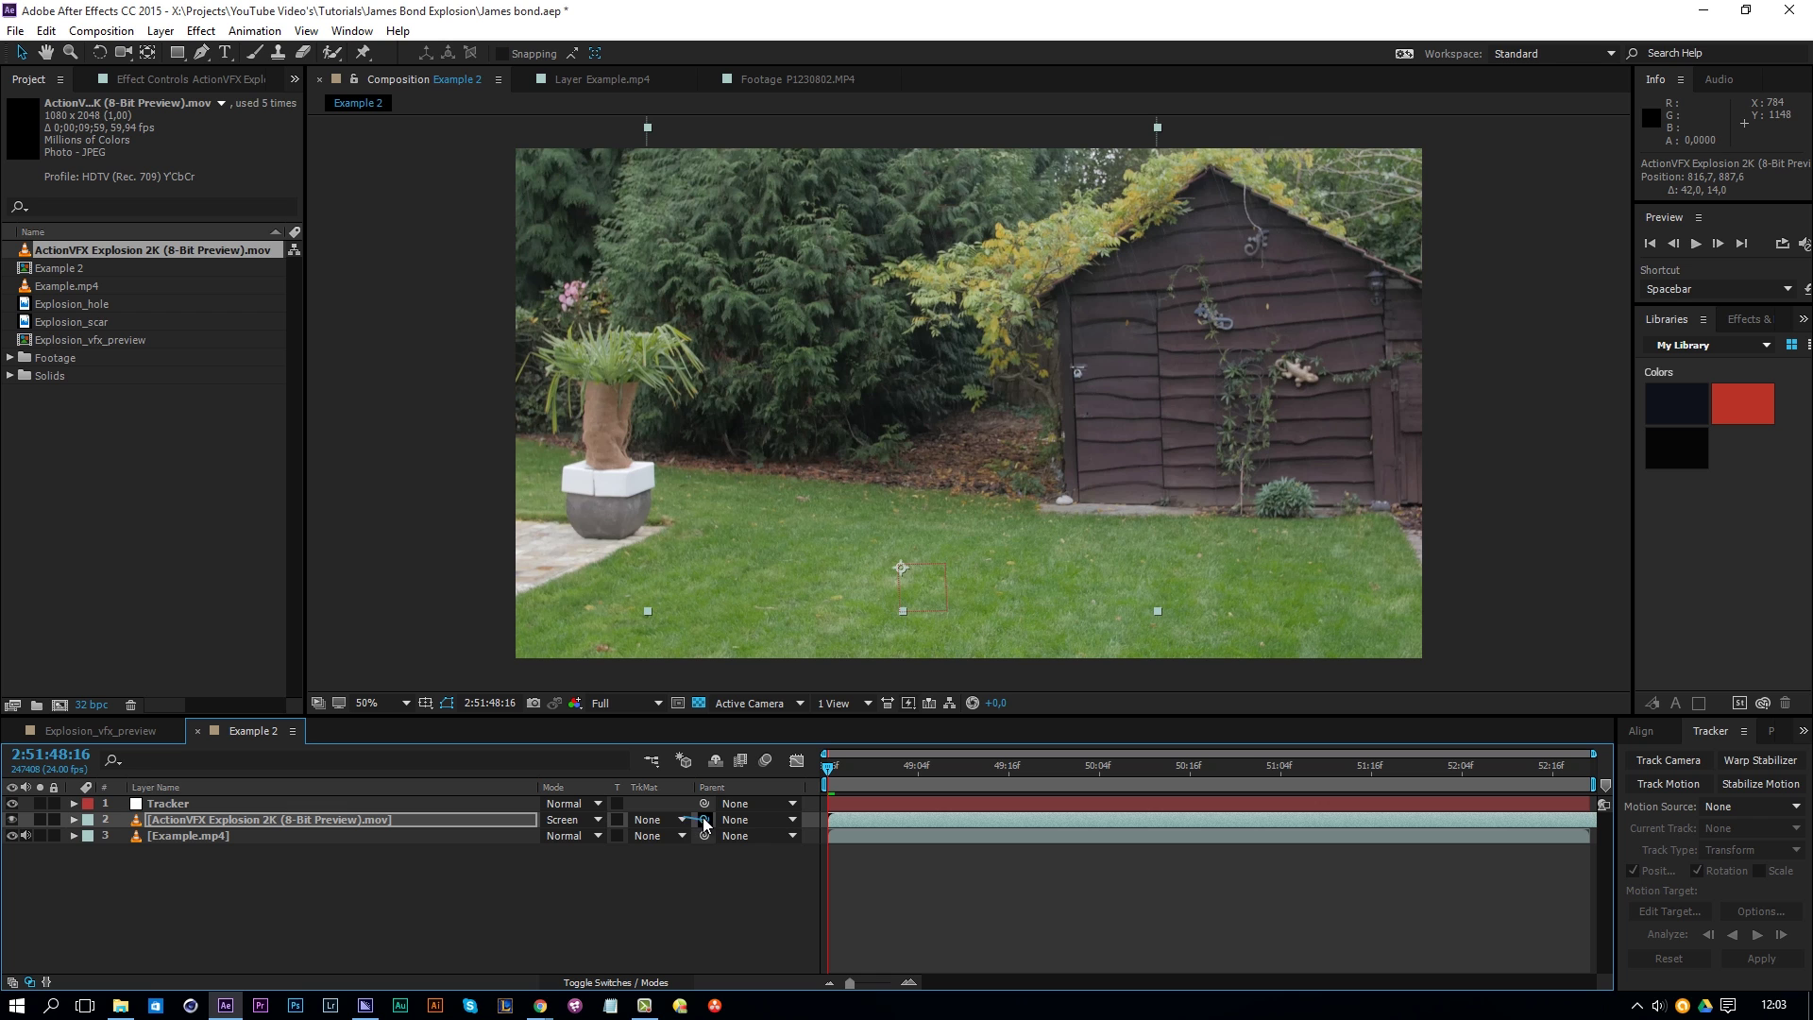
{"action": "left_click_drag", "start_coordinate": [519, 812], "coordinate": [170, 805]}
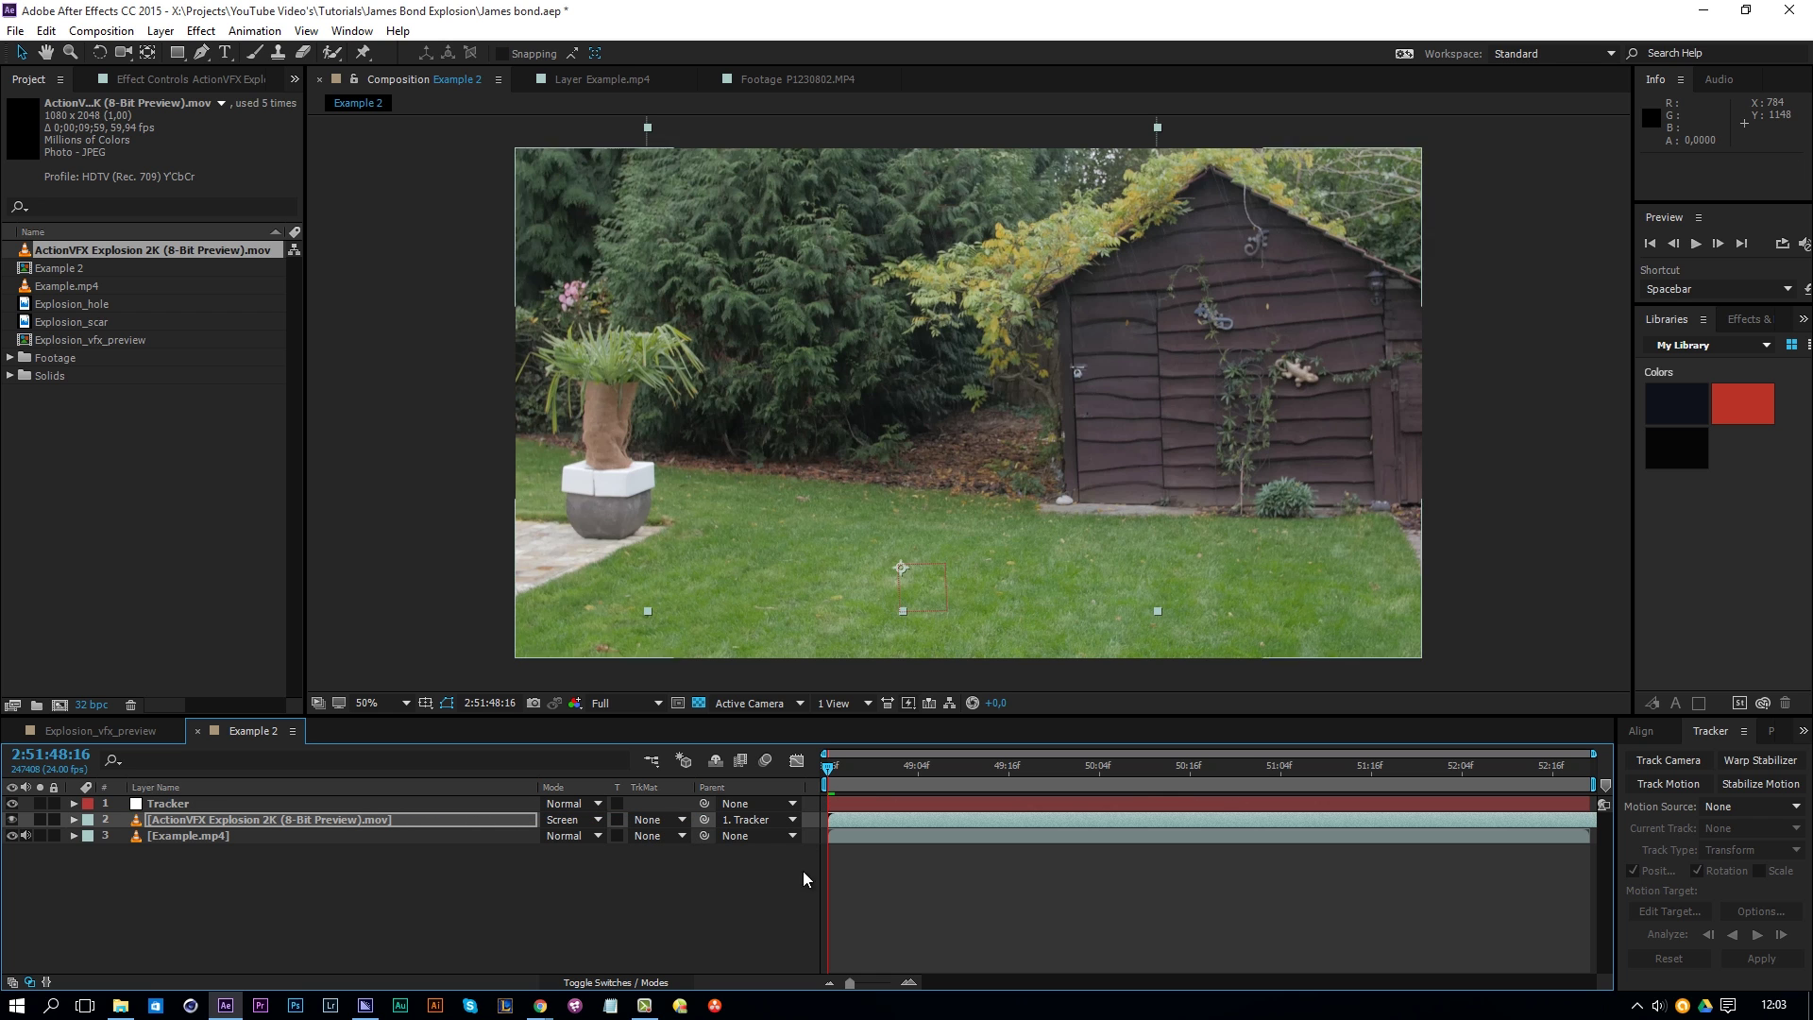
{"action": "mouse_move", "coordinate": [848, 769]}
{"action": "left_mouse_down"}
{"action": "mouse_move", "coordinate": [1175, 784]}
{"action": "mouse_move", "coordinate": [822, 783]}
{"action": "left_mouse_up"}
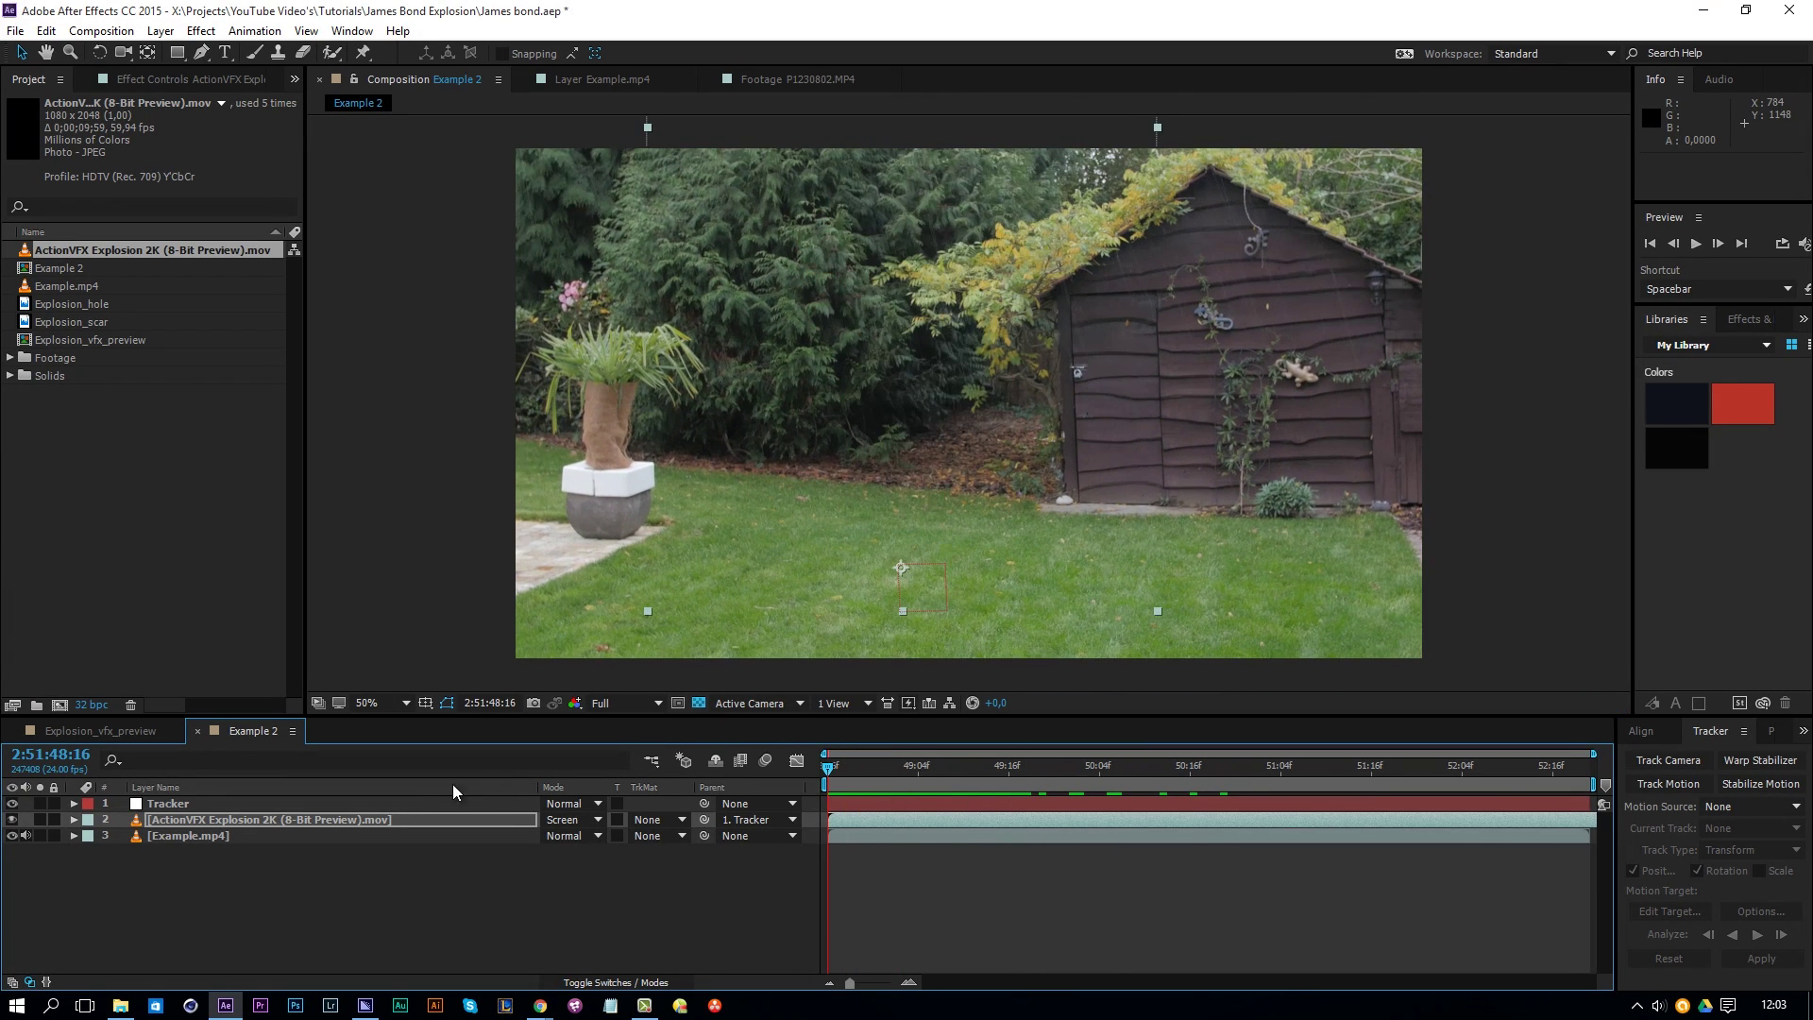
Step: Duplicate the explosion layer twice and toggle off the visibility of the upper copies
{"action": "left_click", "coordinate": [375, 818]}
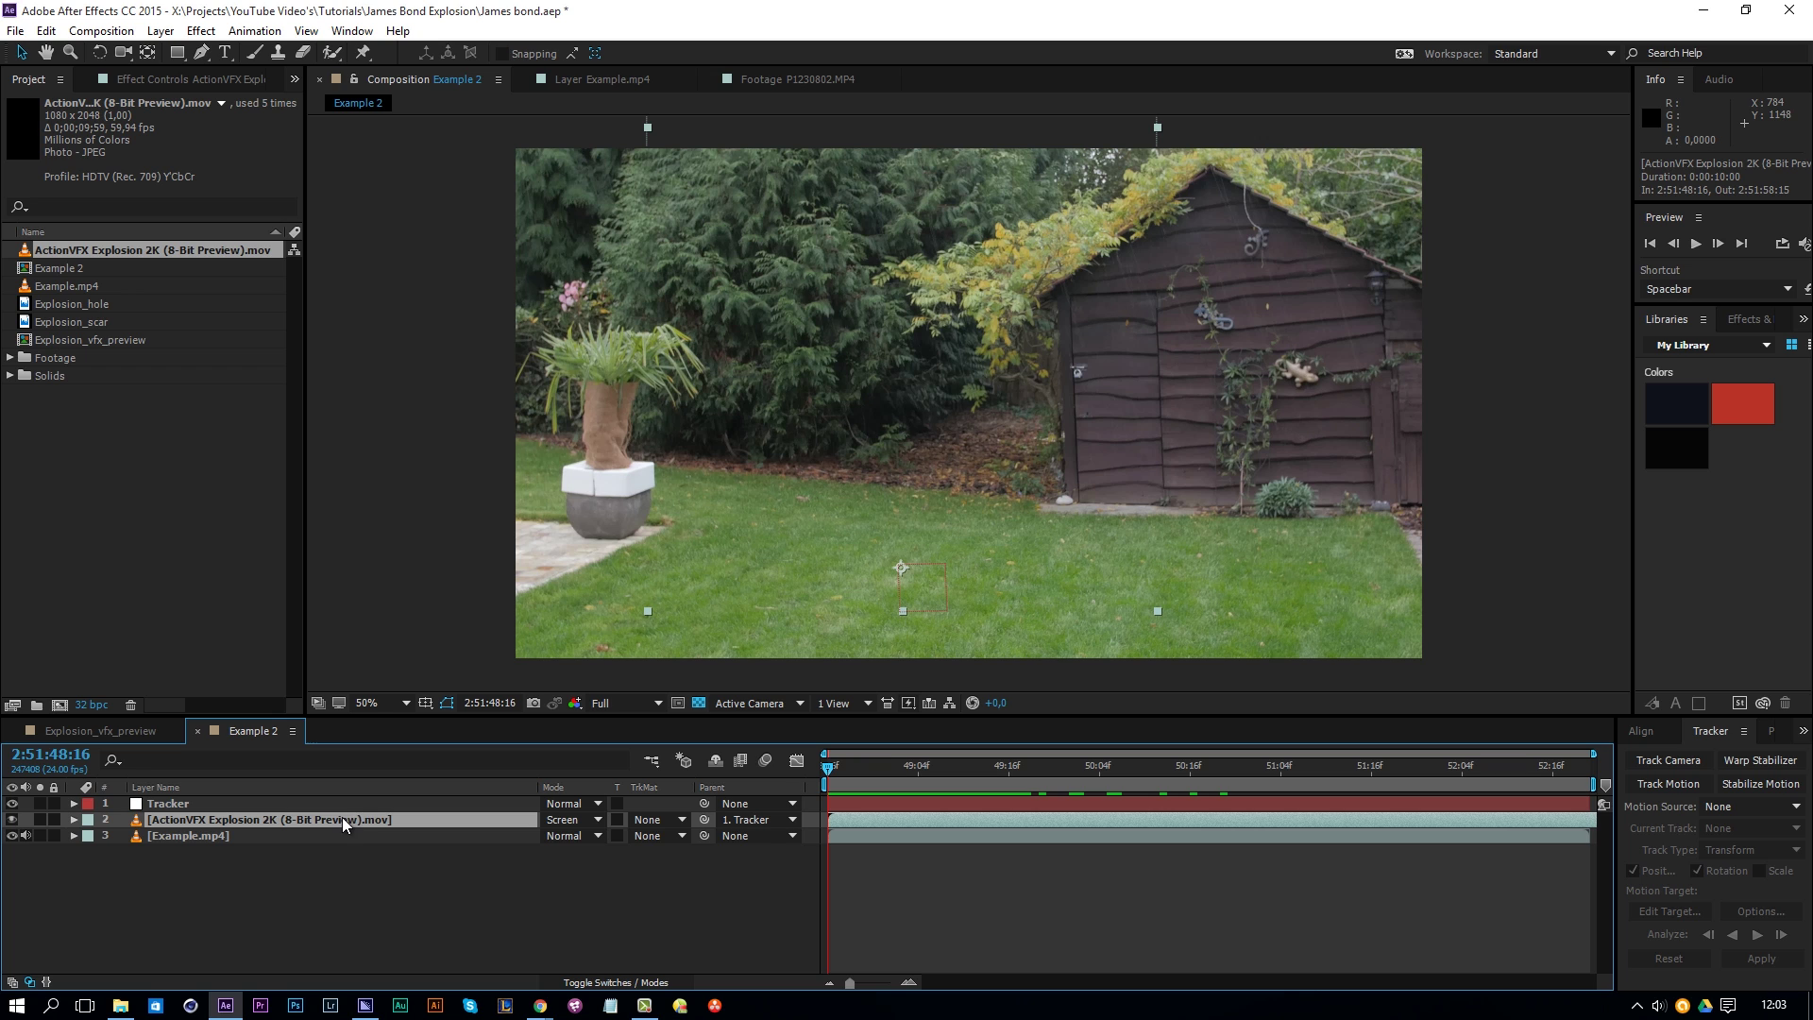
{"action": "key", "text": "ctrl+d"}
{"action": "key", "text": "ctrl+d"}
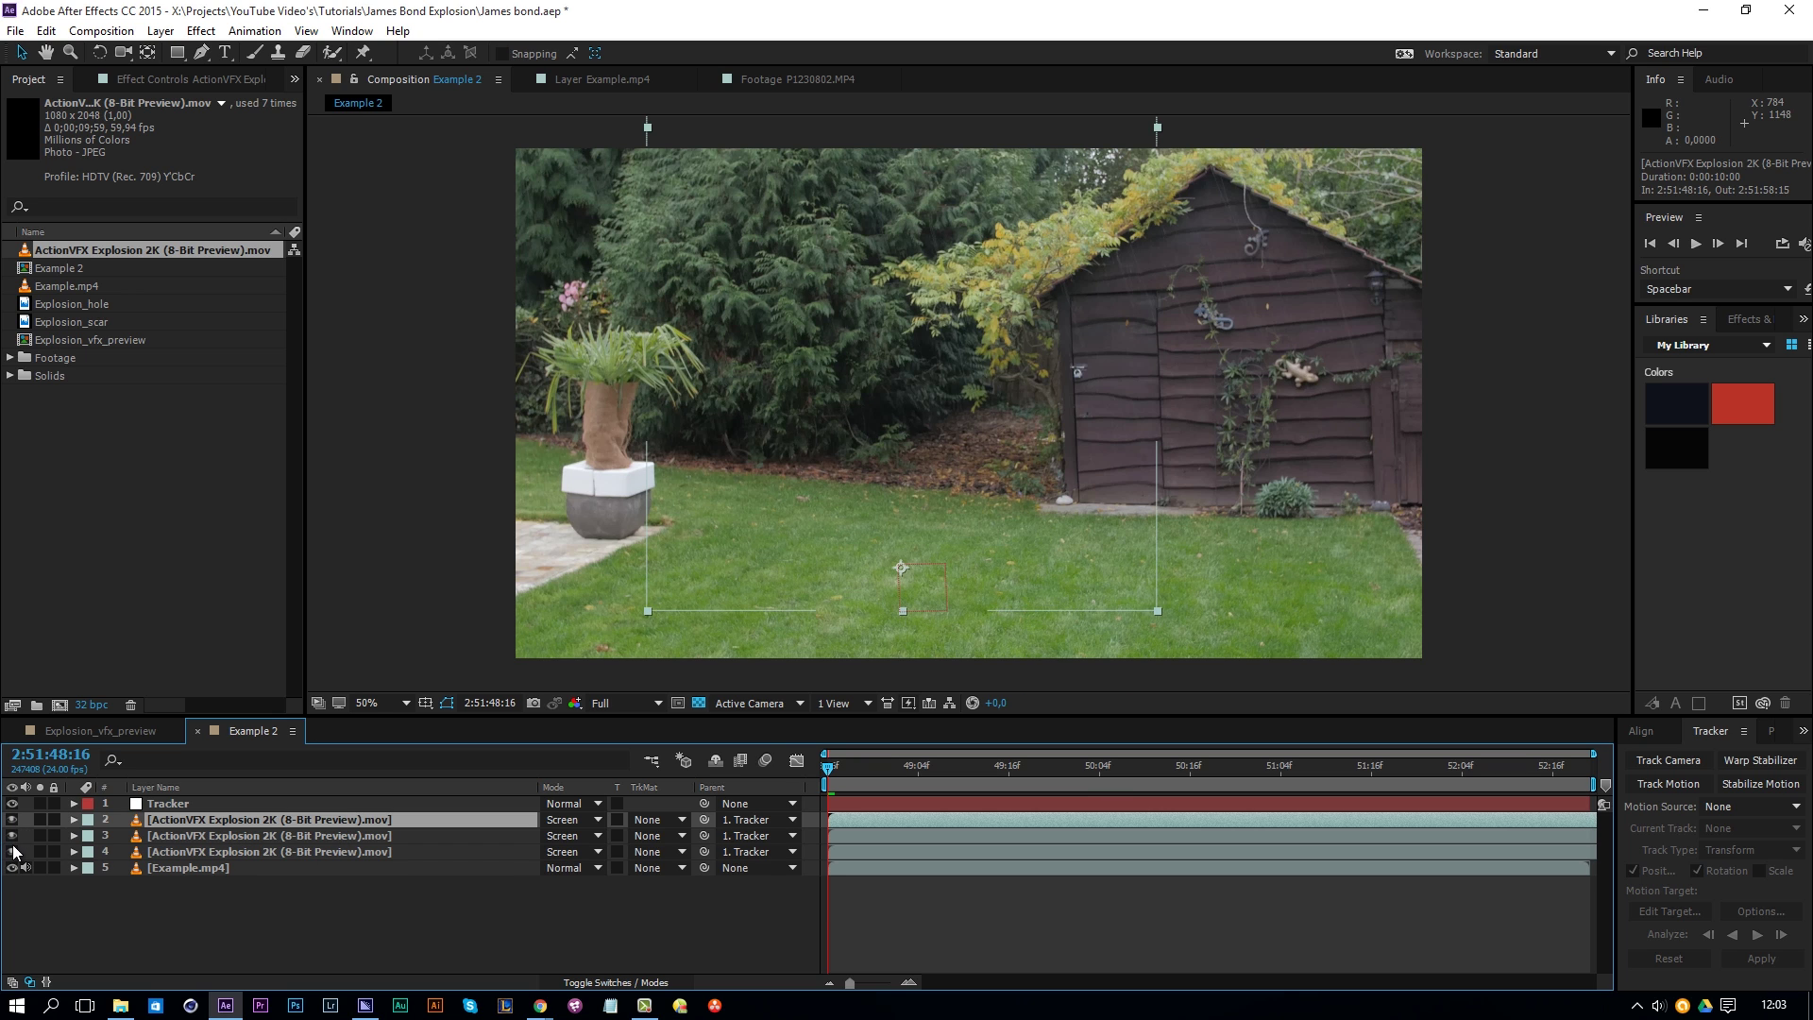
{"action": "left_click", "coordinate": [11, 818]}
{"action": "left_click", "coordinate": [12, 835]}
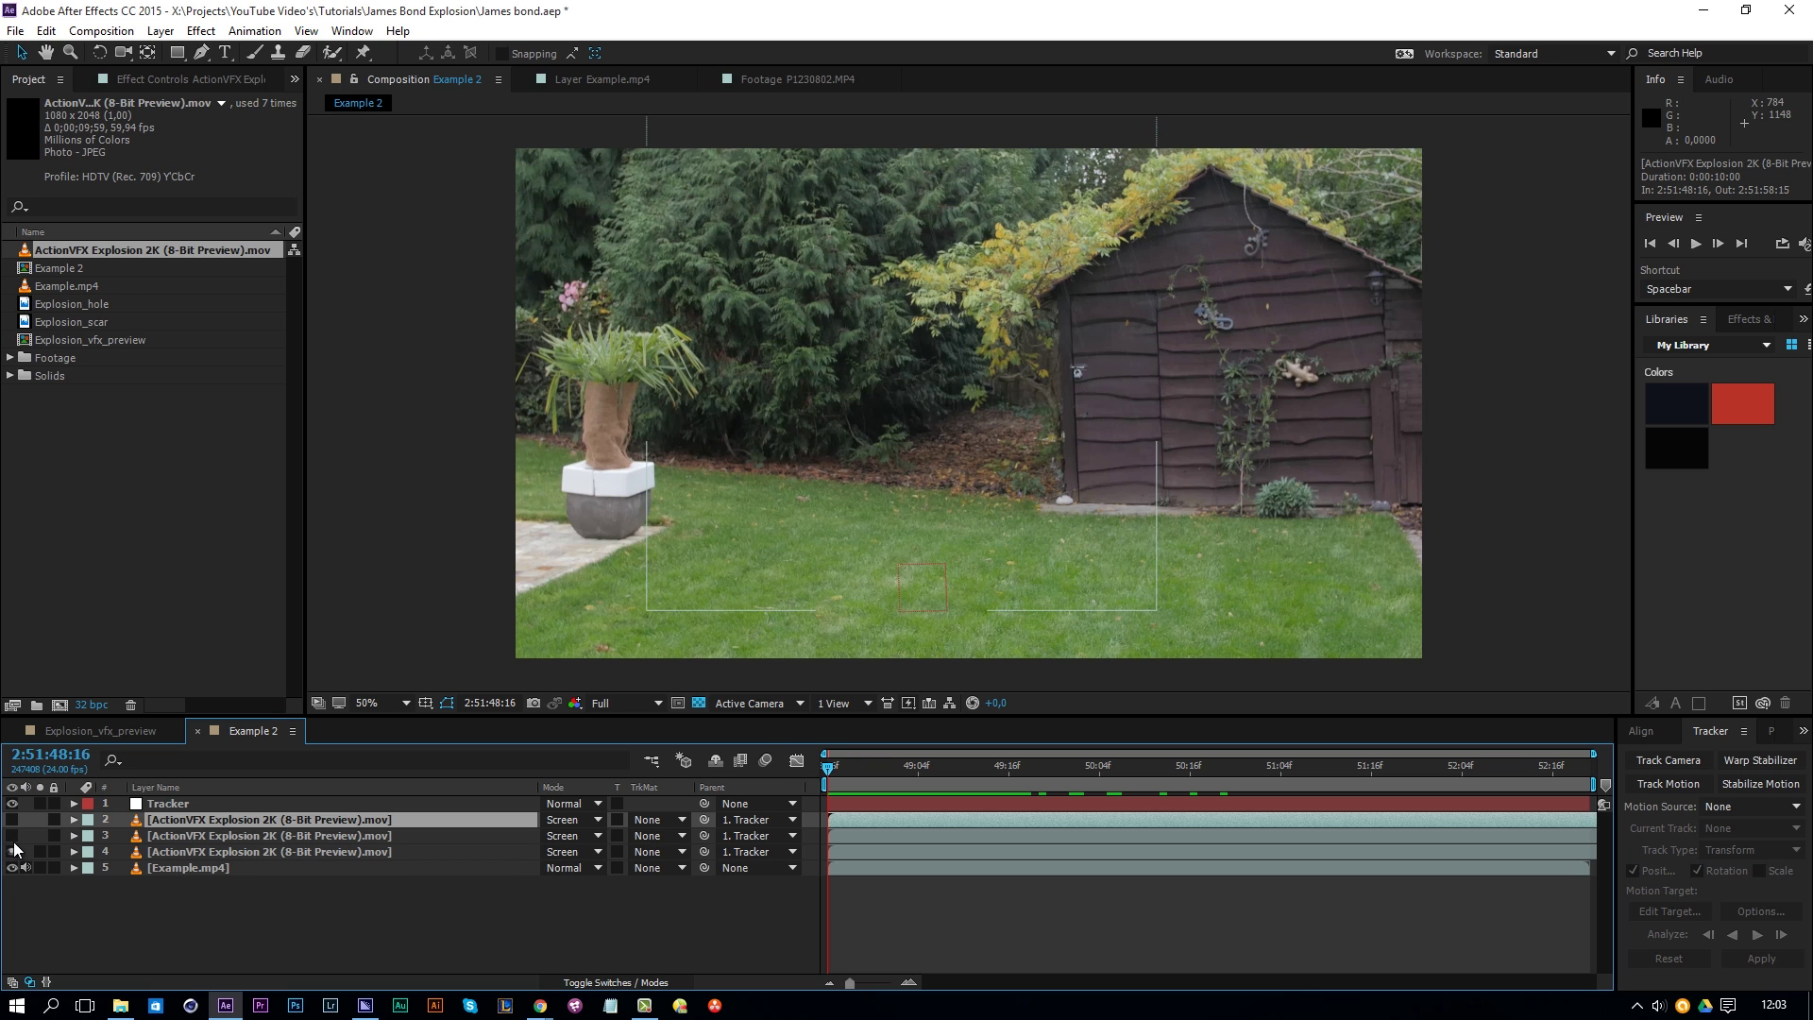
Step: Set the bottom explosion copy's blending mode to Normal
{"action": "left_click", "coordinate": [223, 850]}
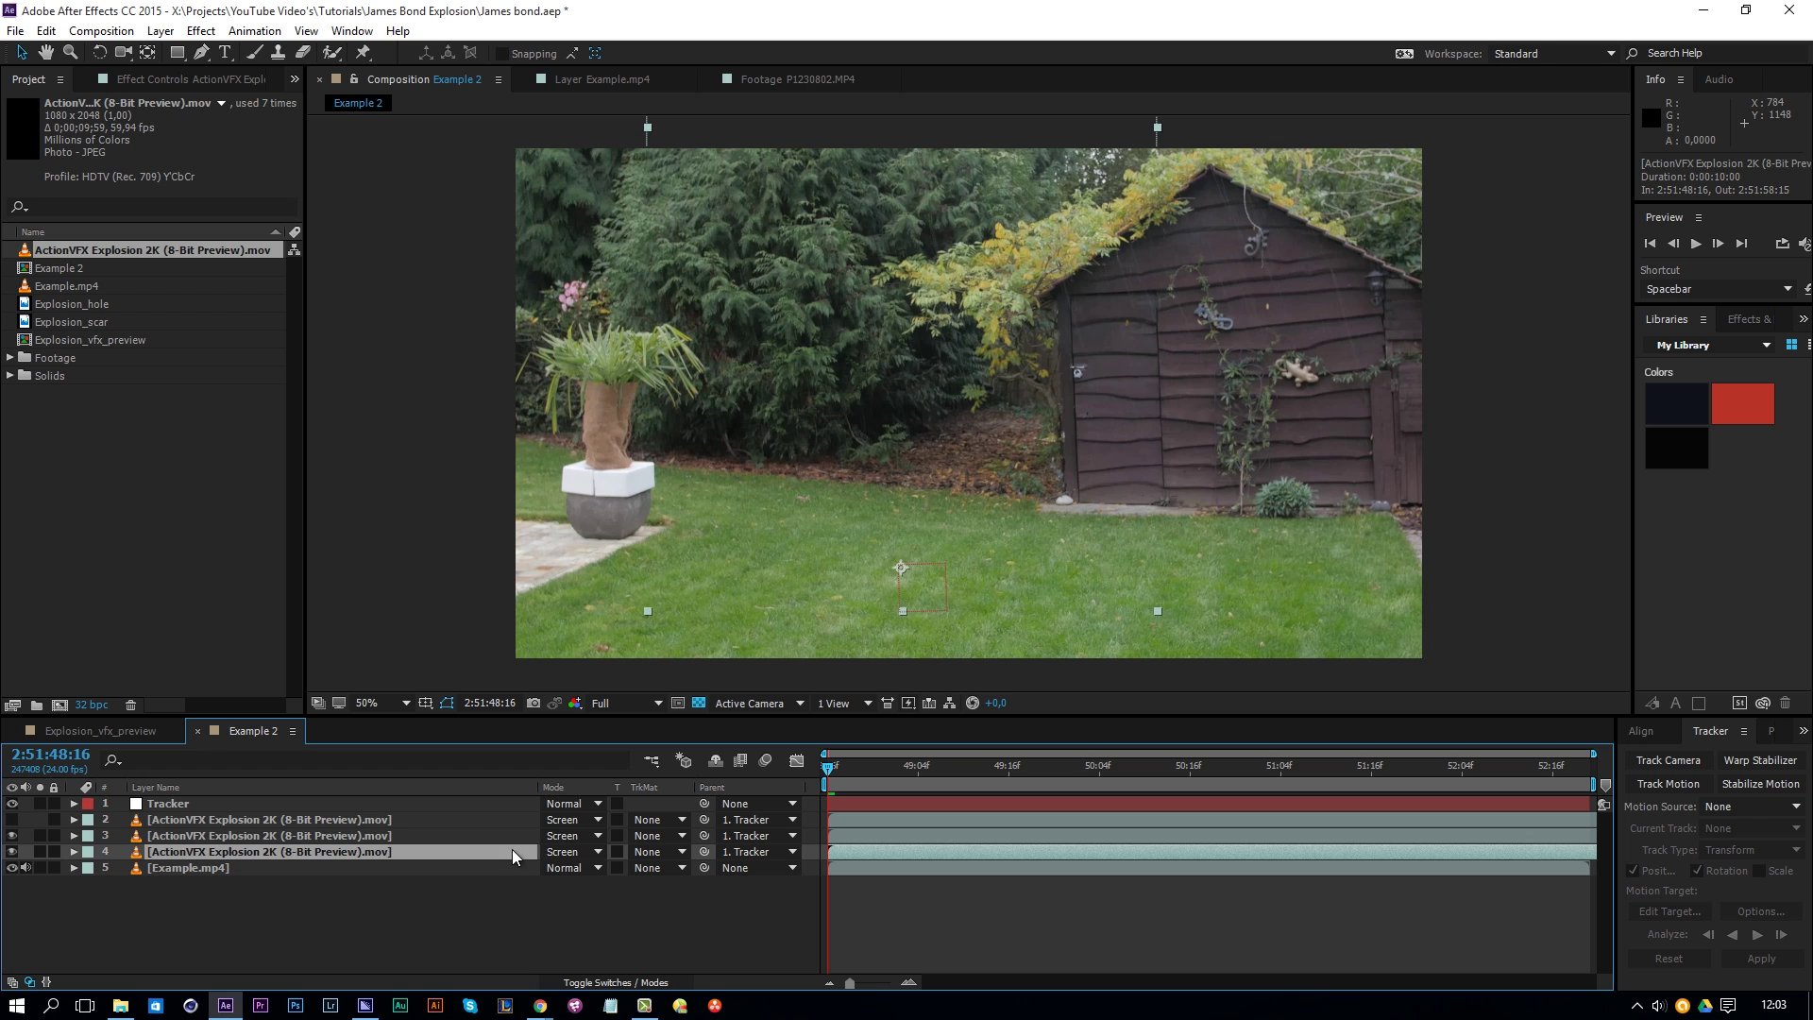
{"action": "left_click", "coordinate": [567, 857]}
{"action": "left_click", "coordinate": [595, 16]}
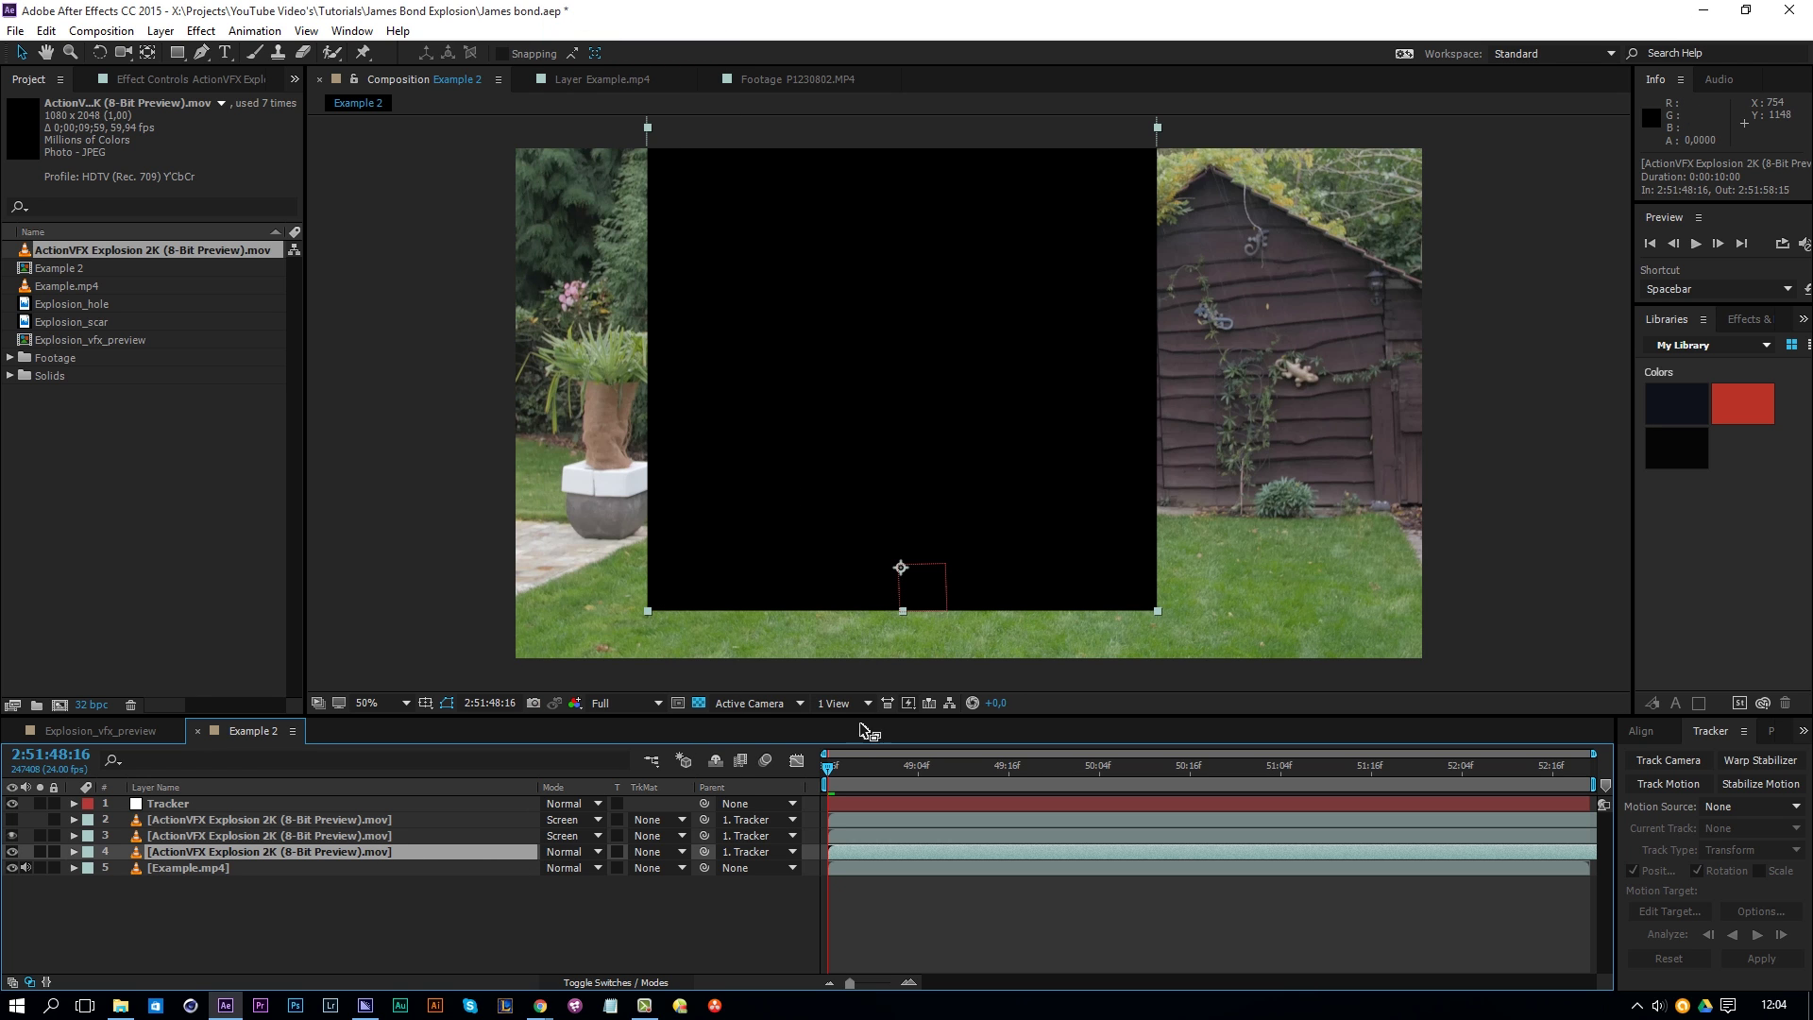
Step: Compare the explosion at 2:51:49:06 with the bottom Normal-mode copy hidden and shown
{"action": "left_click", "coordinate": [12, 852]}
{"action": "left_click_drag", "start_coordinate": [830, 770], "coordinate": [933, 771]}
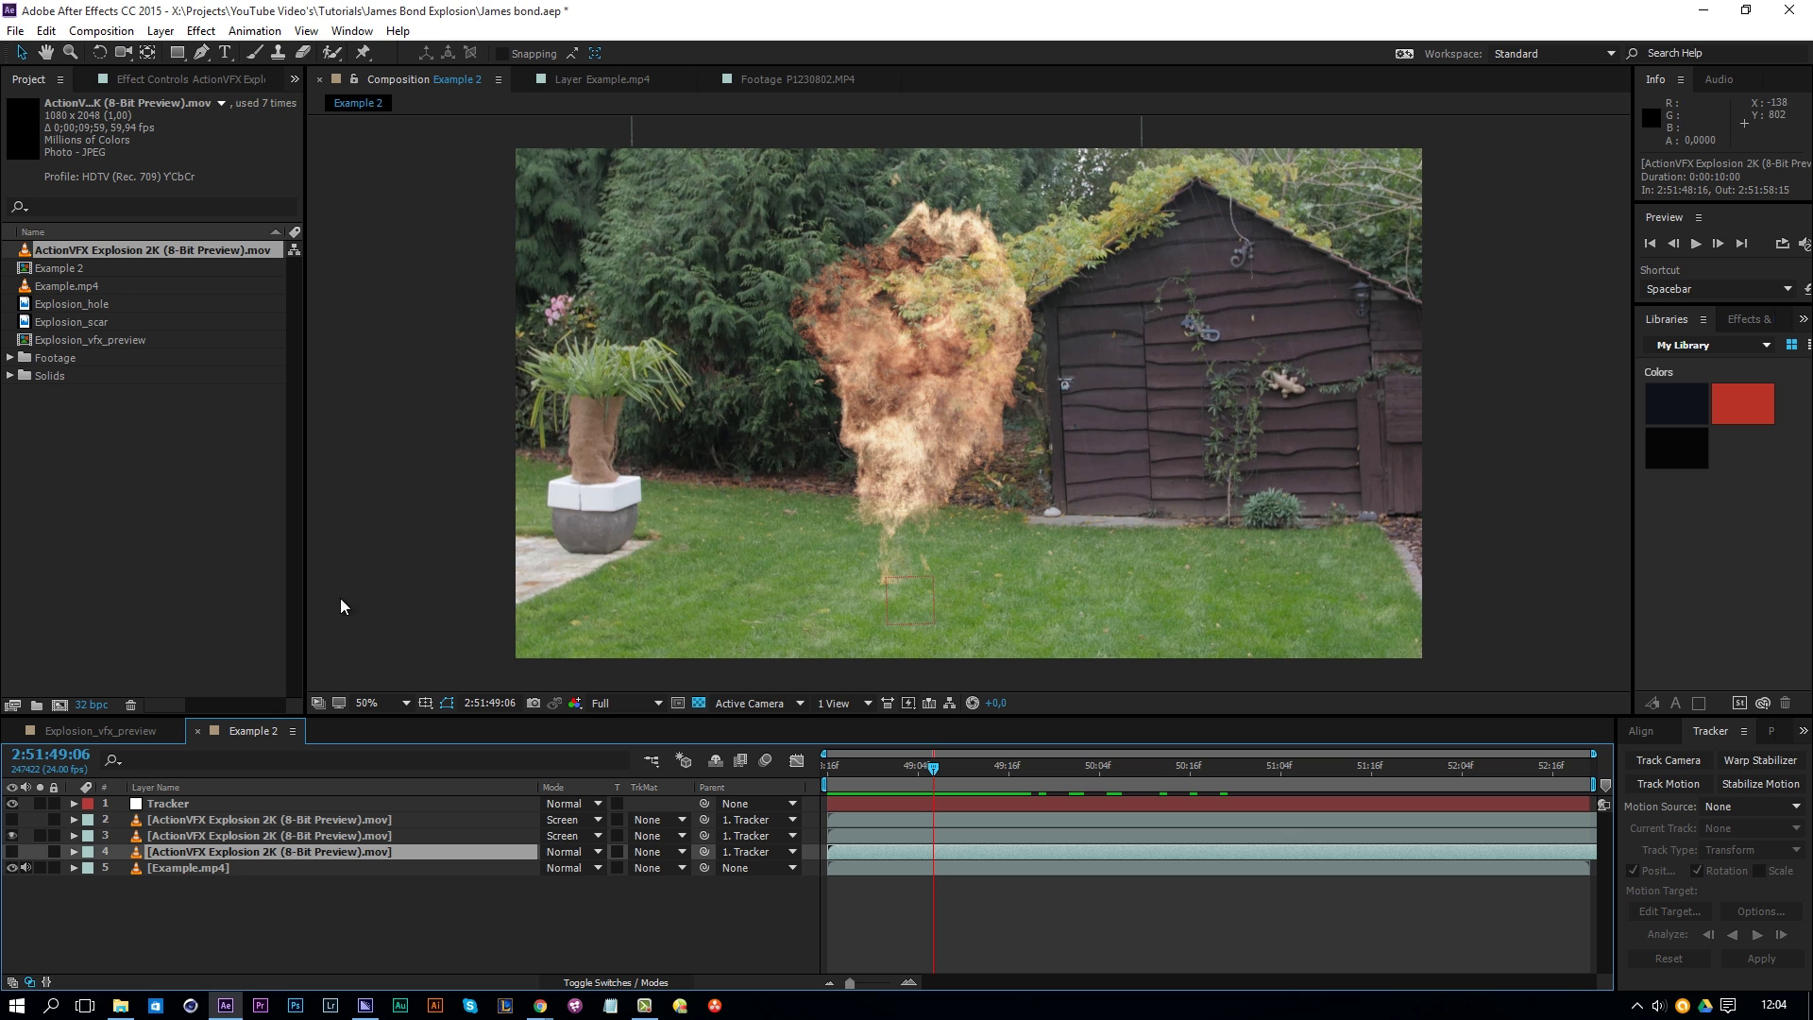
{"action": "left_click", "coordinate": [12, 852]}
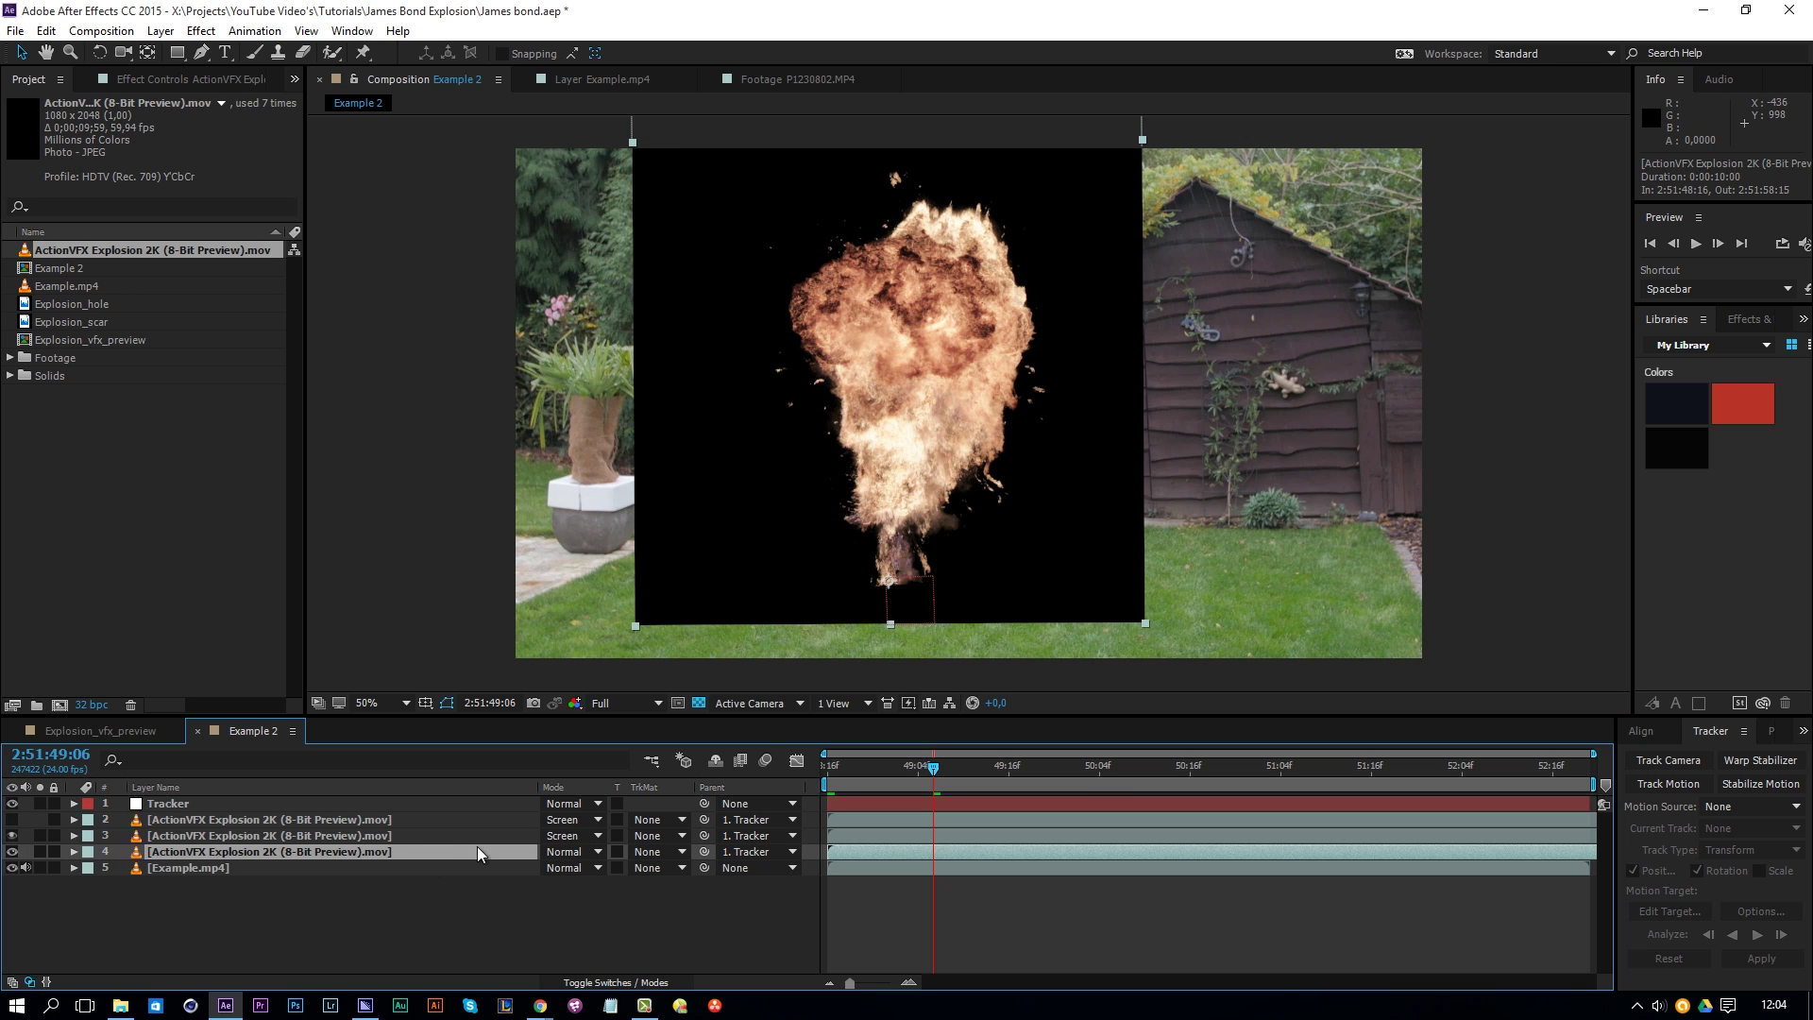
Step: Draw a closed nine-point Pen mask on the bottom explosion copy, just inside the fireball's outline
{"action": "left_click", "coordinate": [202, 52]}
{"action": "left_click", "coordinate": [885, 485]}
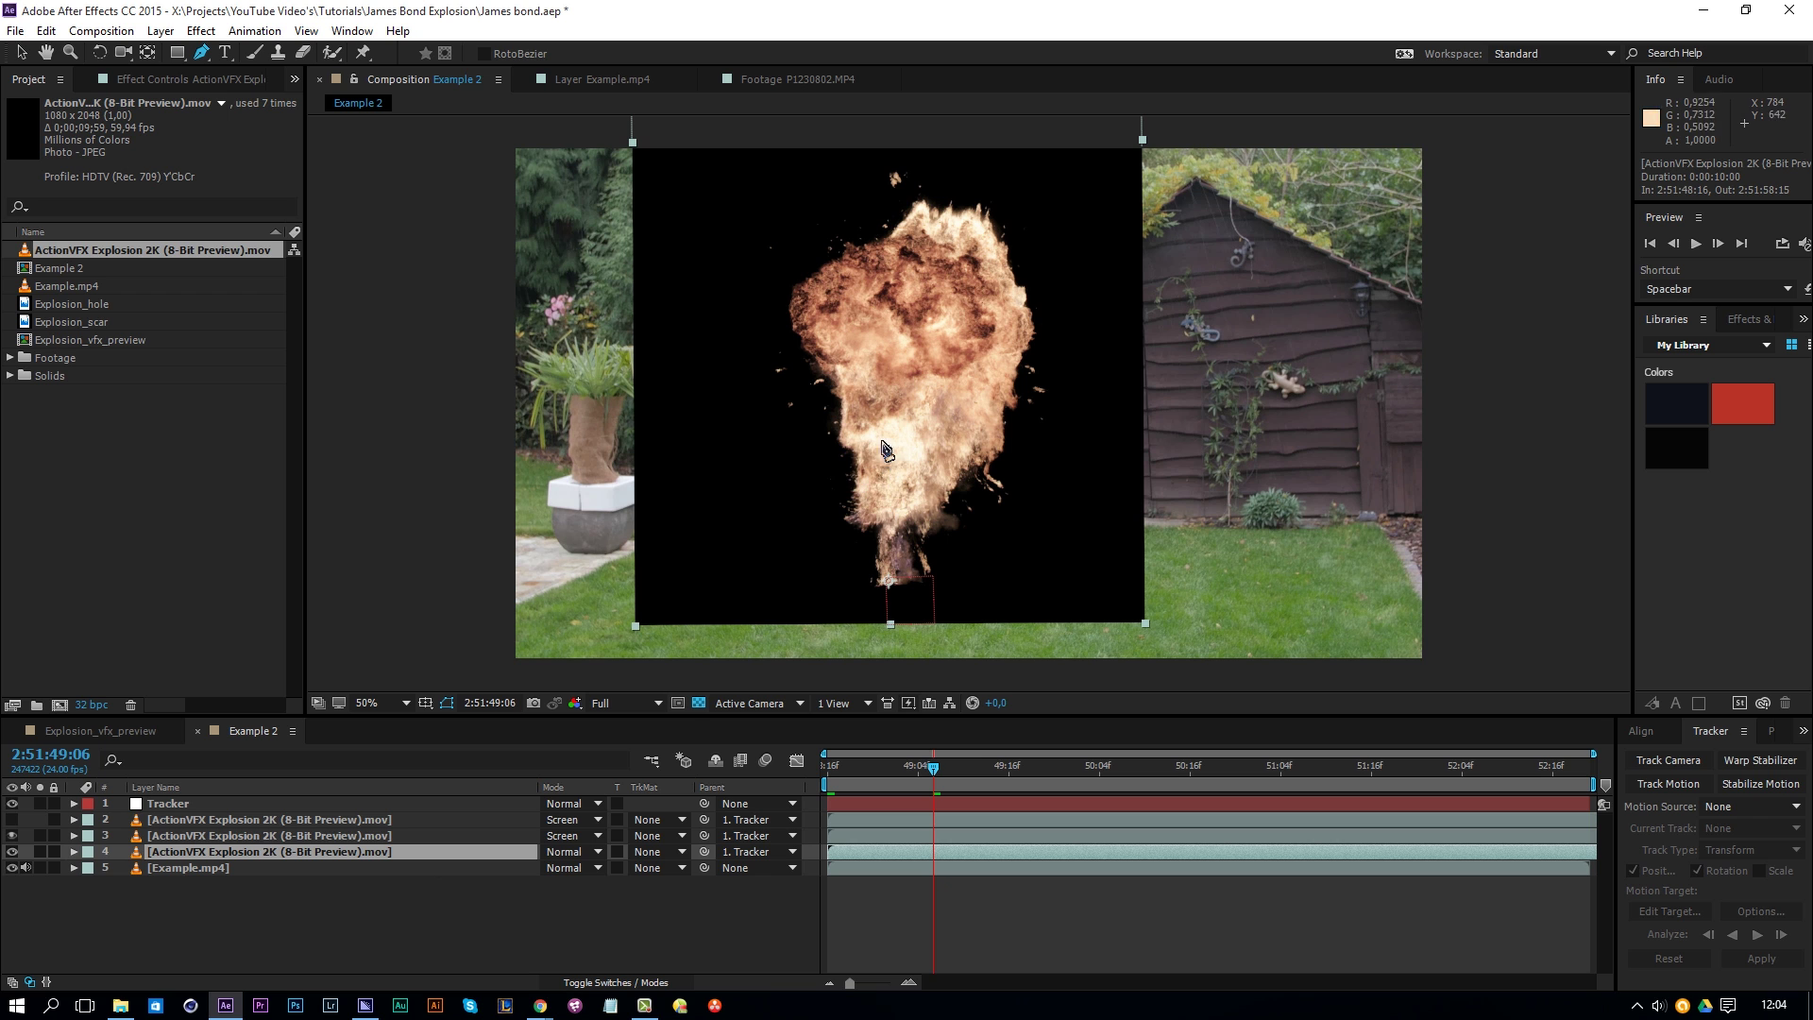
{"action": "left_click", "coordinate": [819, 323]}
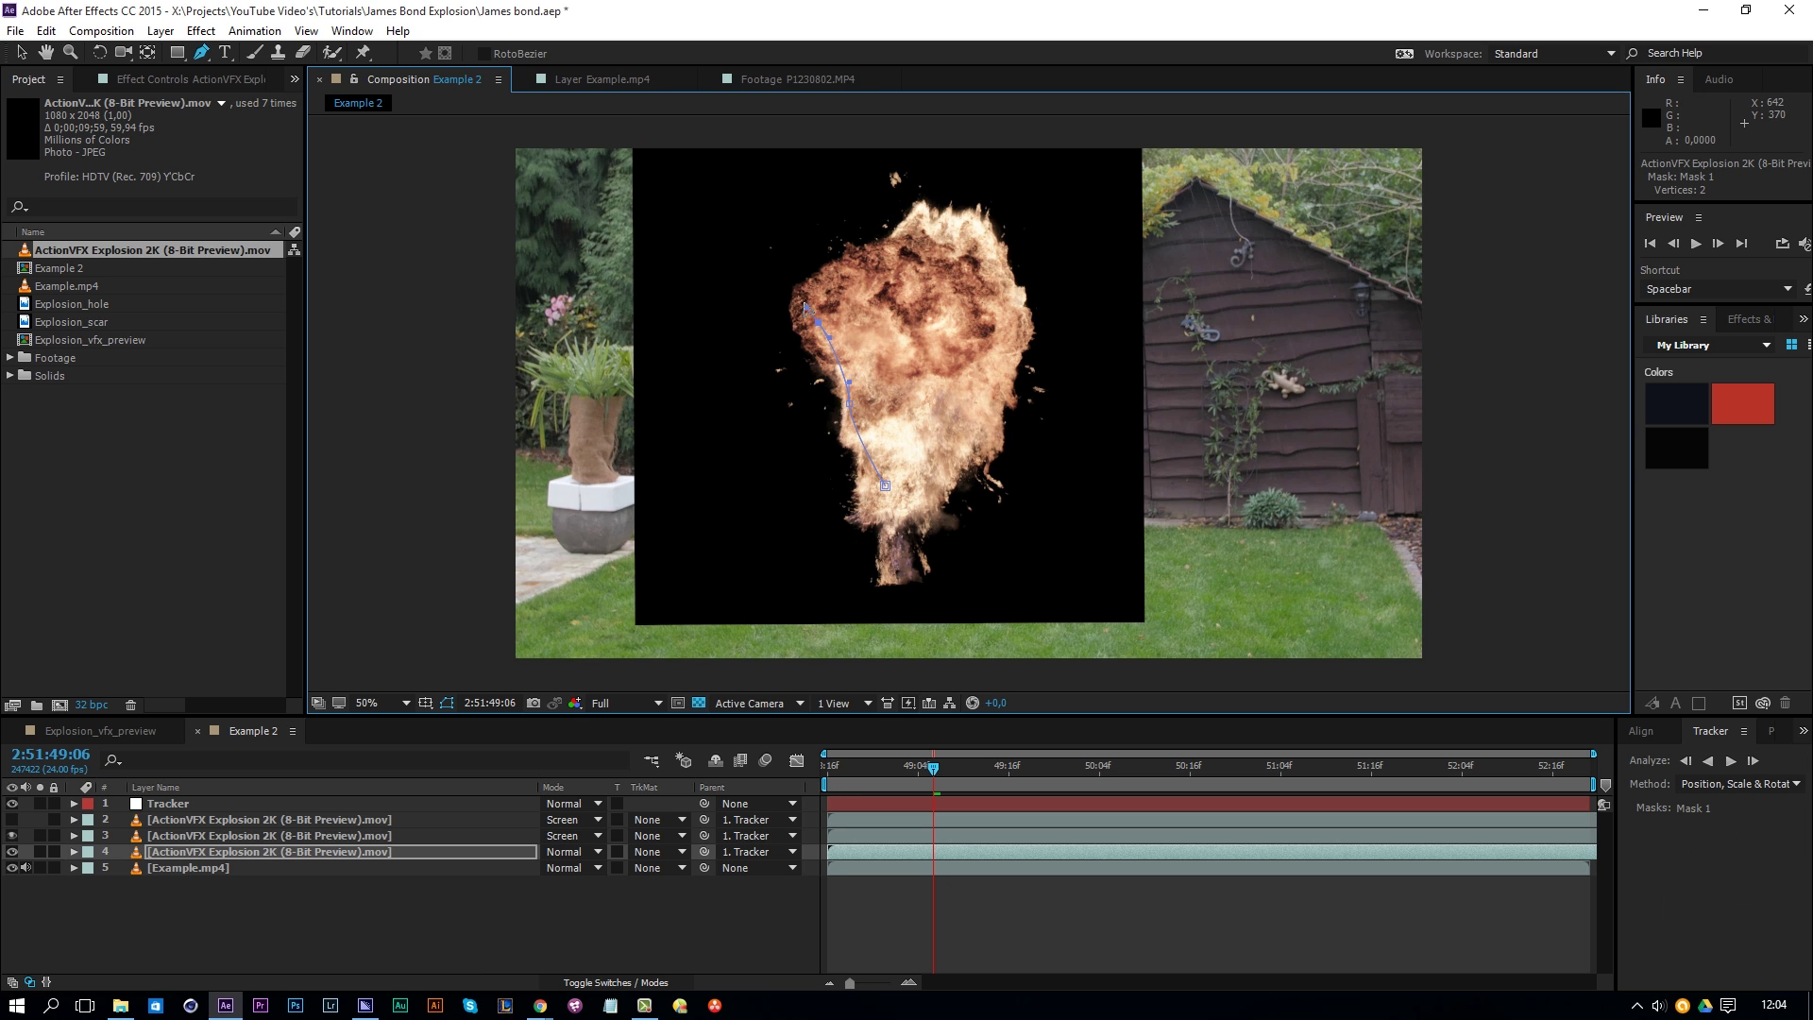
{"action": "left_click", "coordinate": [831, 279]}
{"action": "left_click", "coordinate": [908, 244]}
{"action": "left_click", "coordinate": [970, 233]}
{"action": "left_click", "coordinate": [1013, 329]}
{"action": "left_click", "coordinate": [962, 455]}
{"action": "left_click", "coordinate": [911, 518]}
{"action": "left_click", "coordinate": [886, 487]}
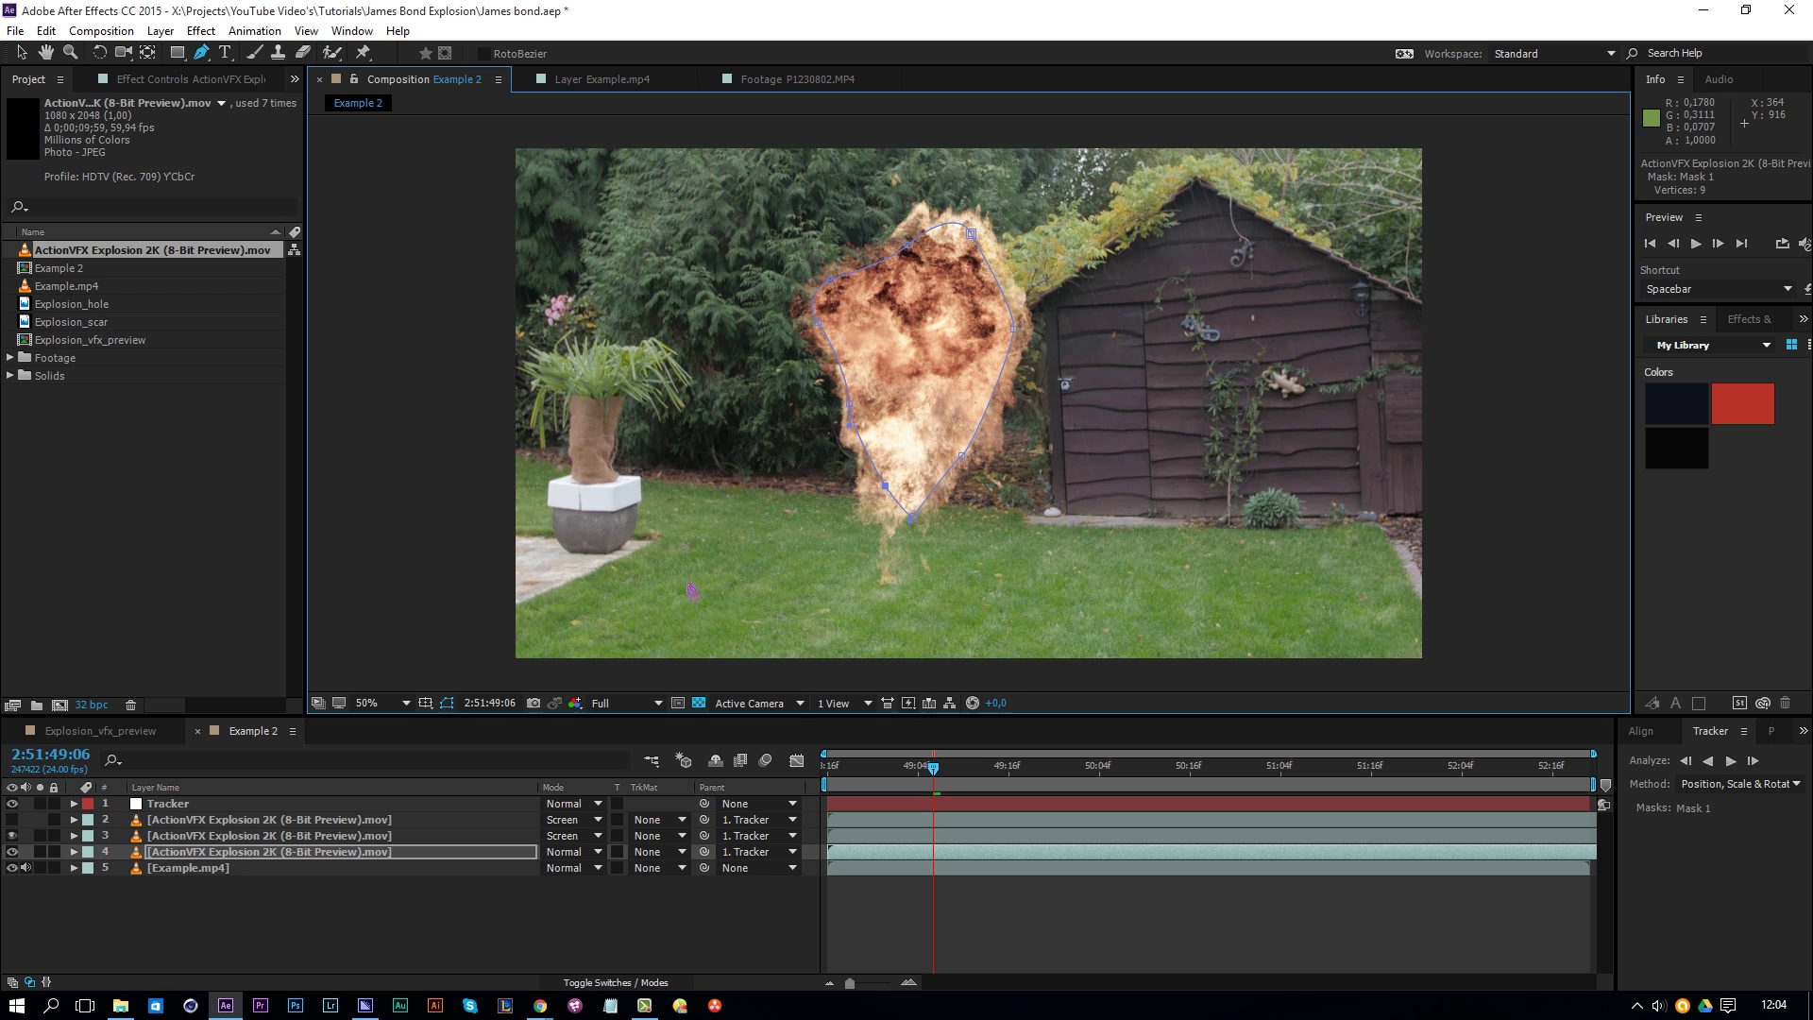
Step: Start keyframing the bottom explosion copy's Mask Path at 2:51:49:06 and set the mask feather to 97 pixels
{"action": "key", "text": "m"}
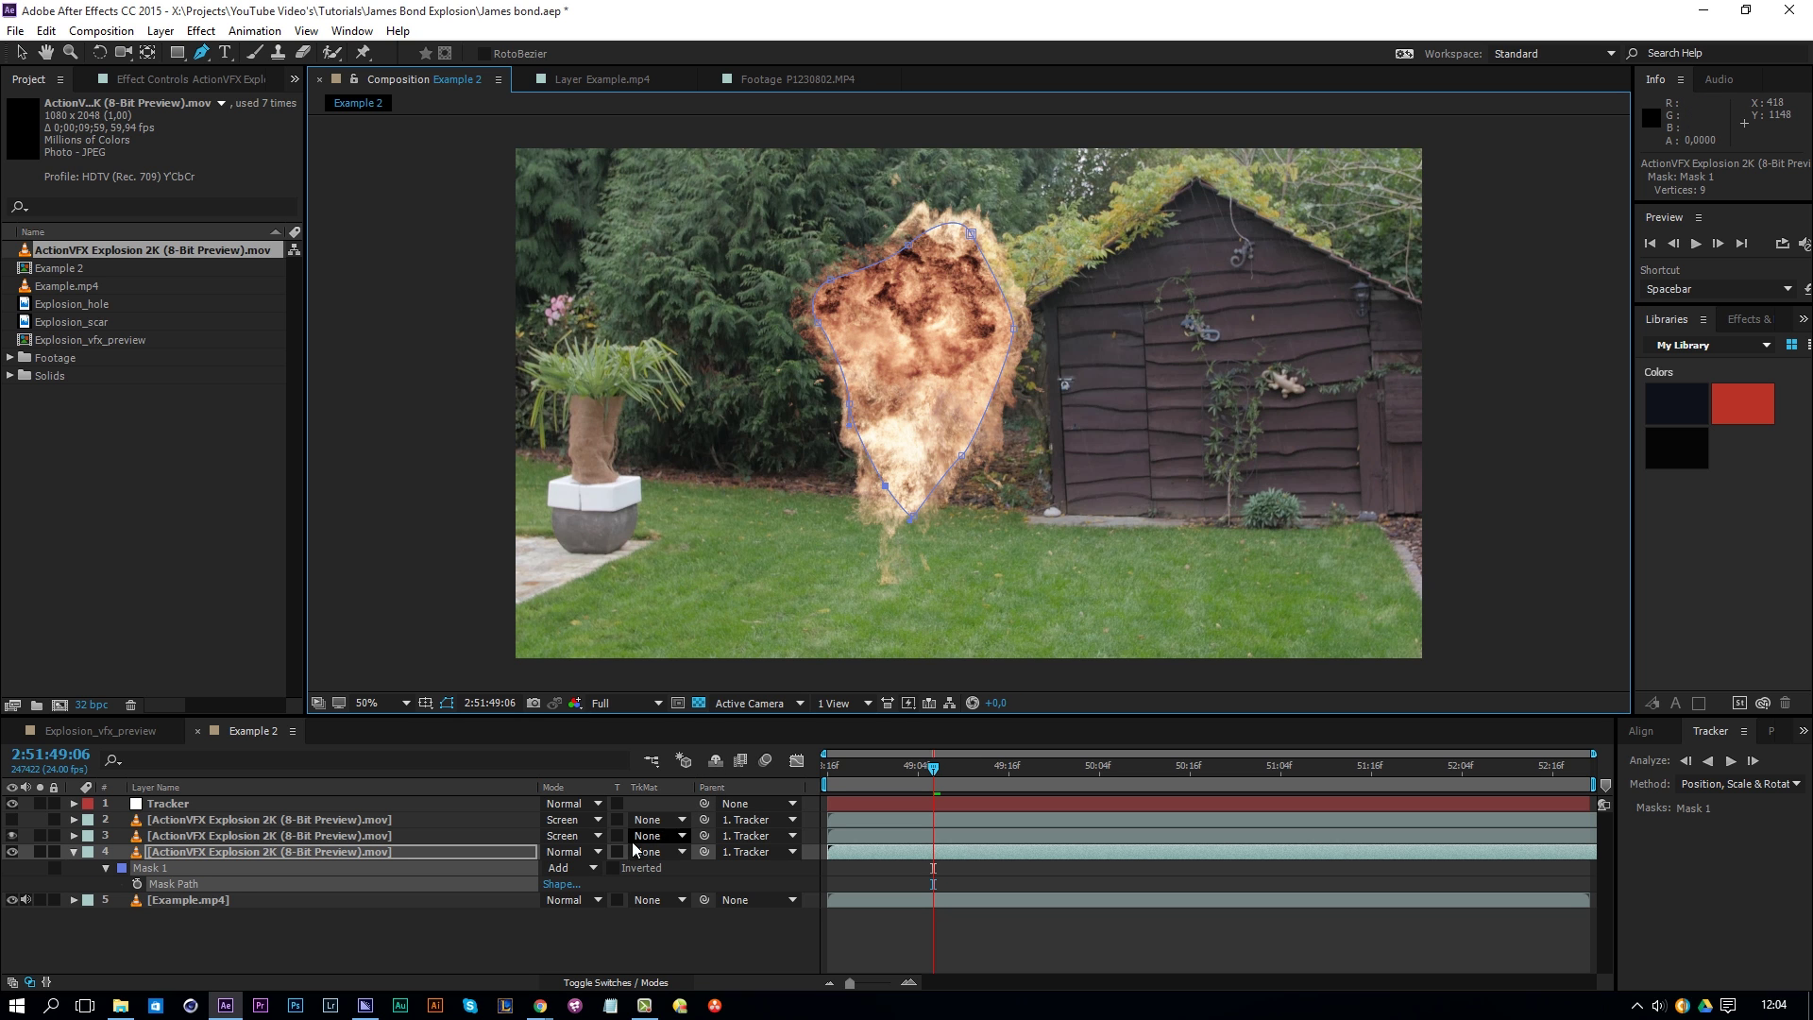
{"action": "left_click", "coordinate": [137, 884]}
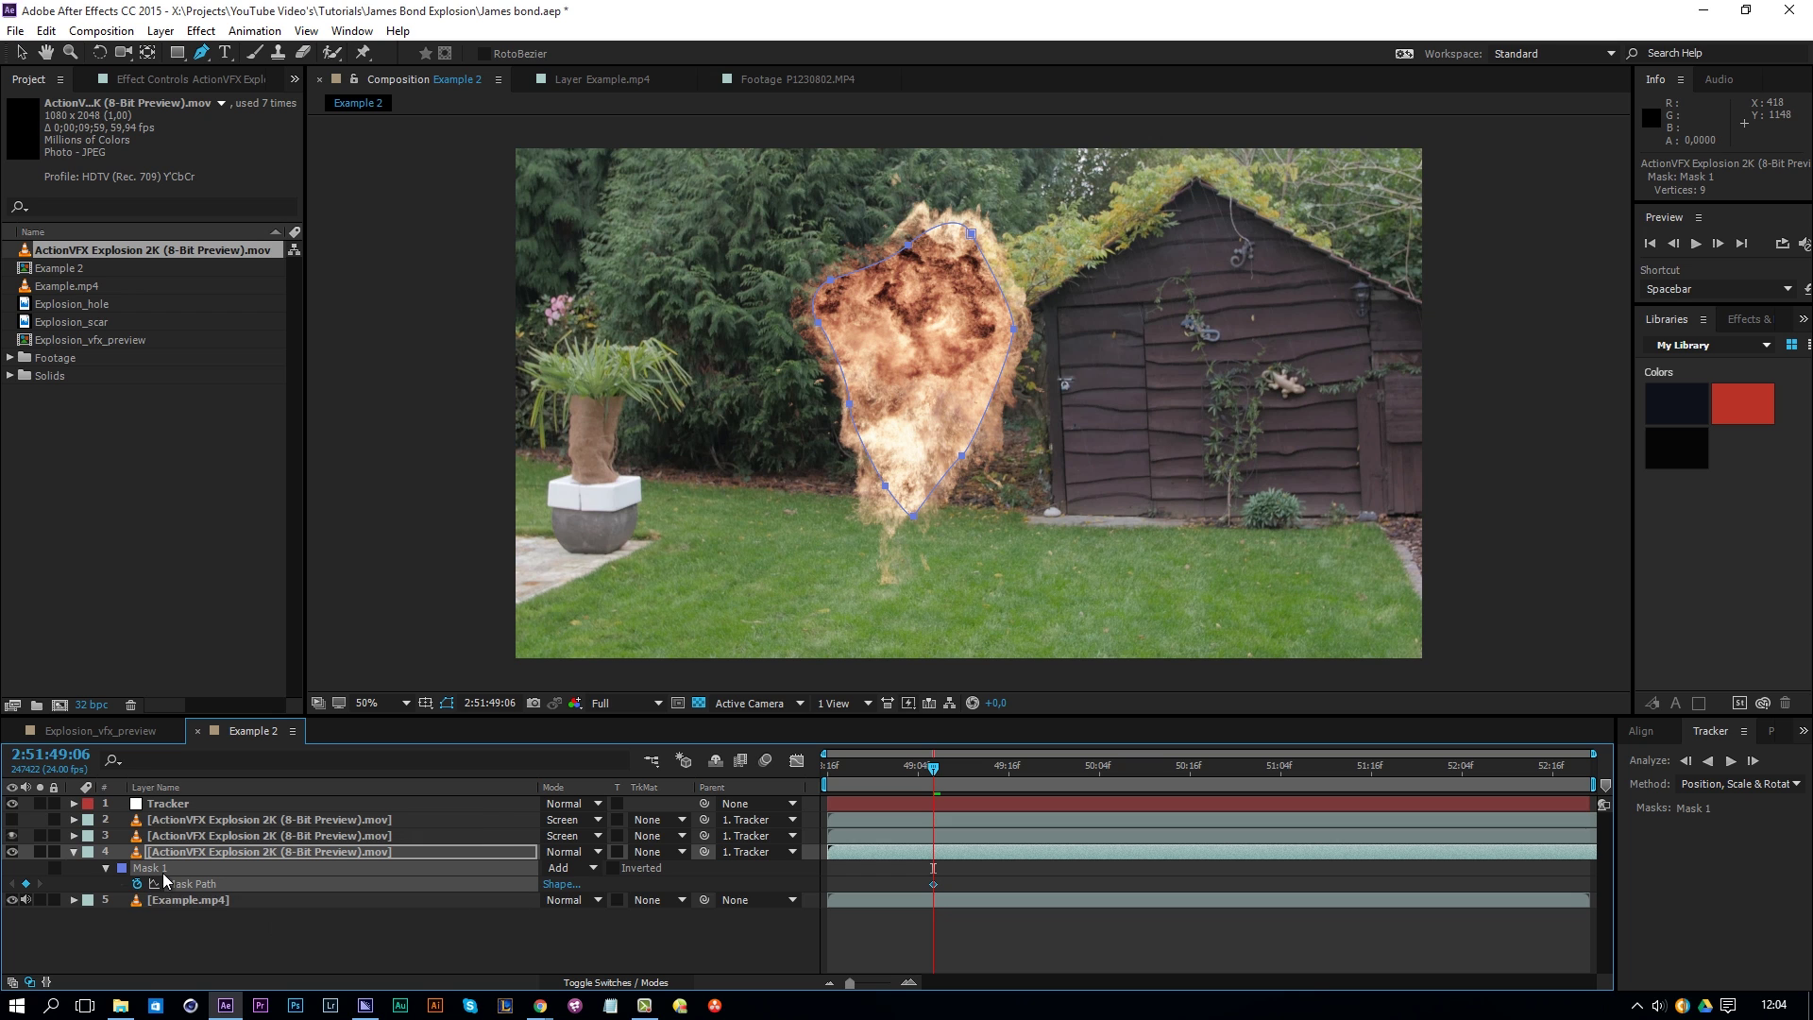
{"action": "key", "text": "f"}
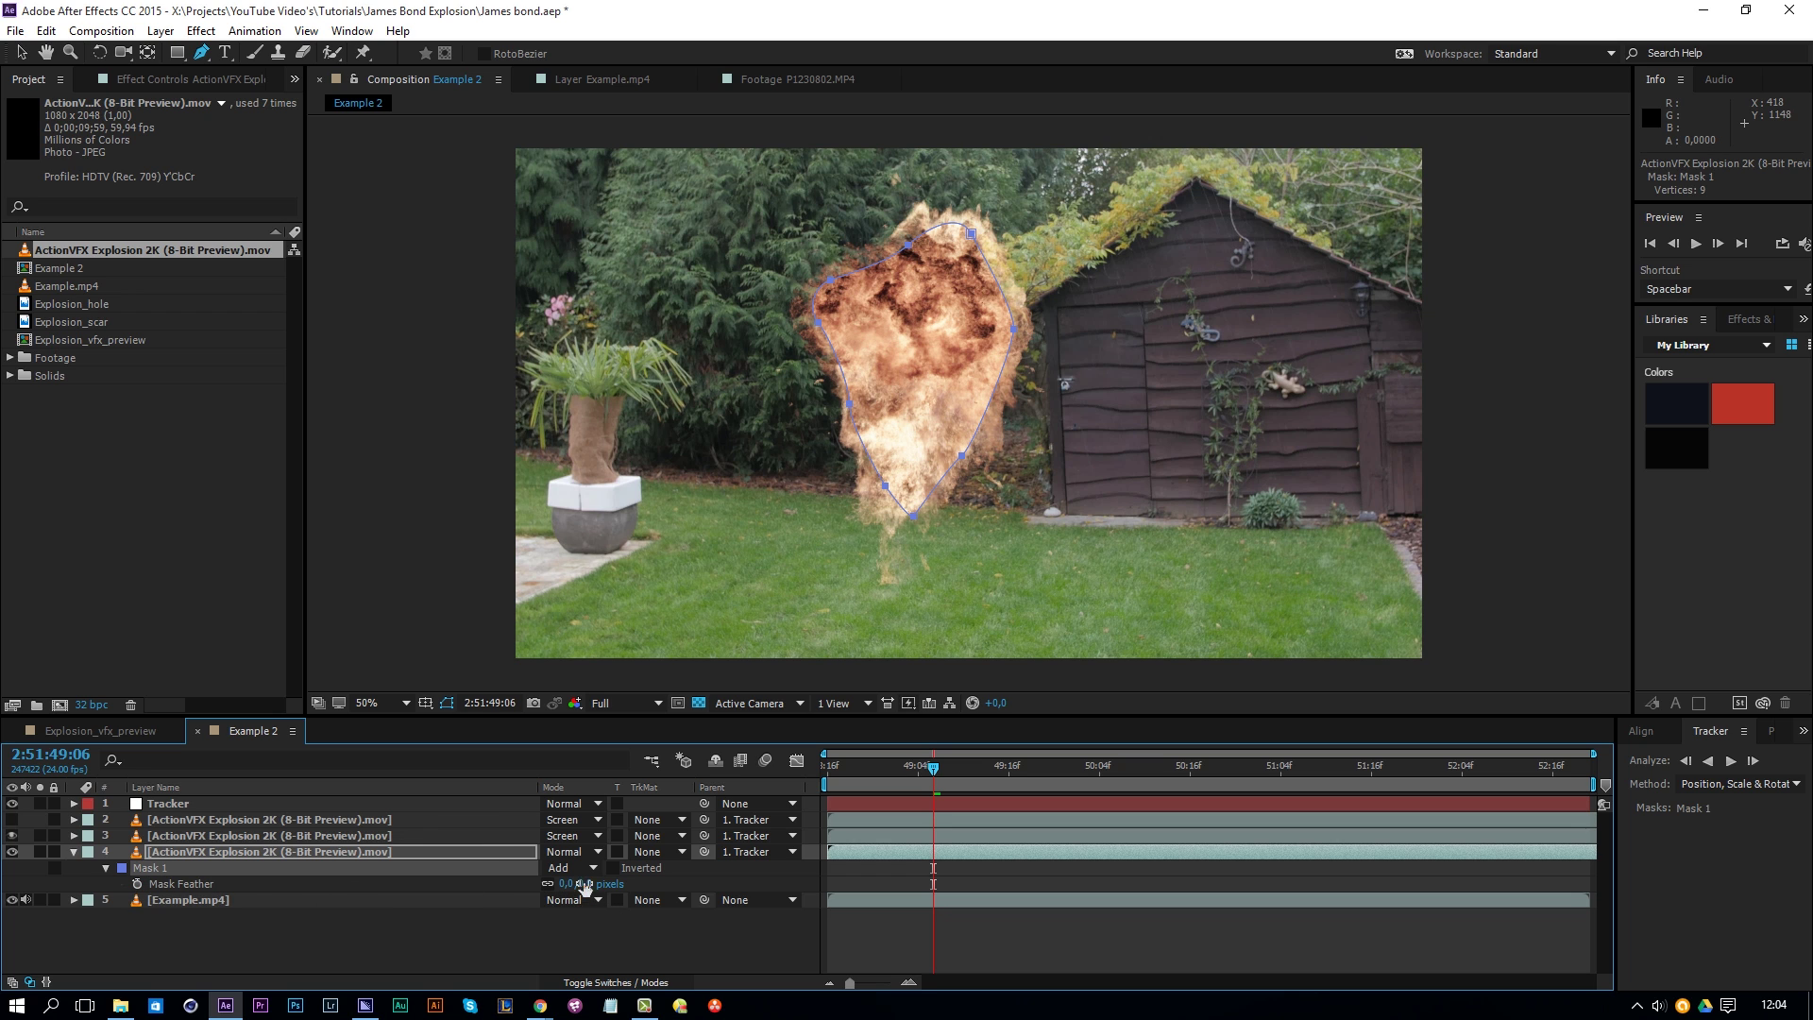
{"action": "left_click_drag", "start_coordinate": [583, 886], "coordinate": [662, 885]}
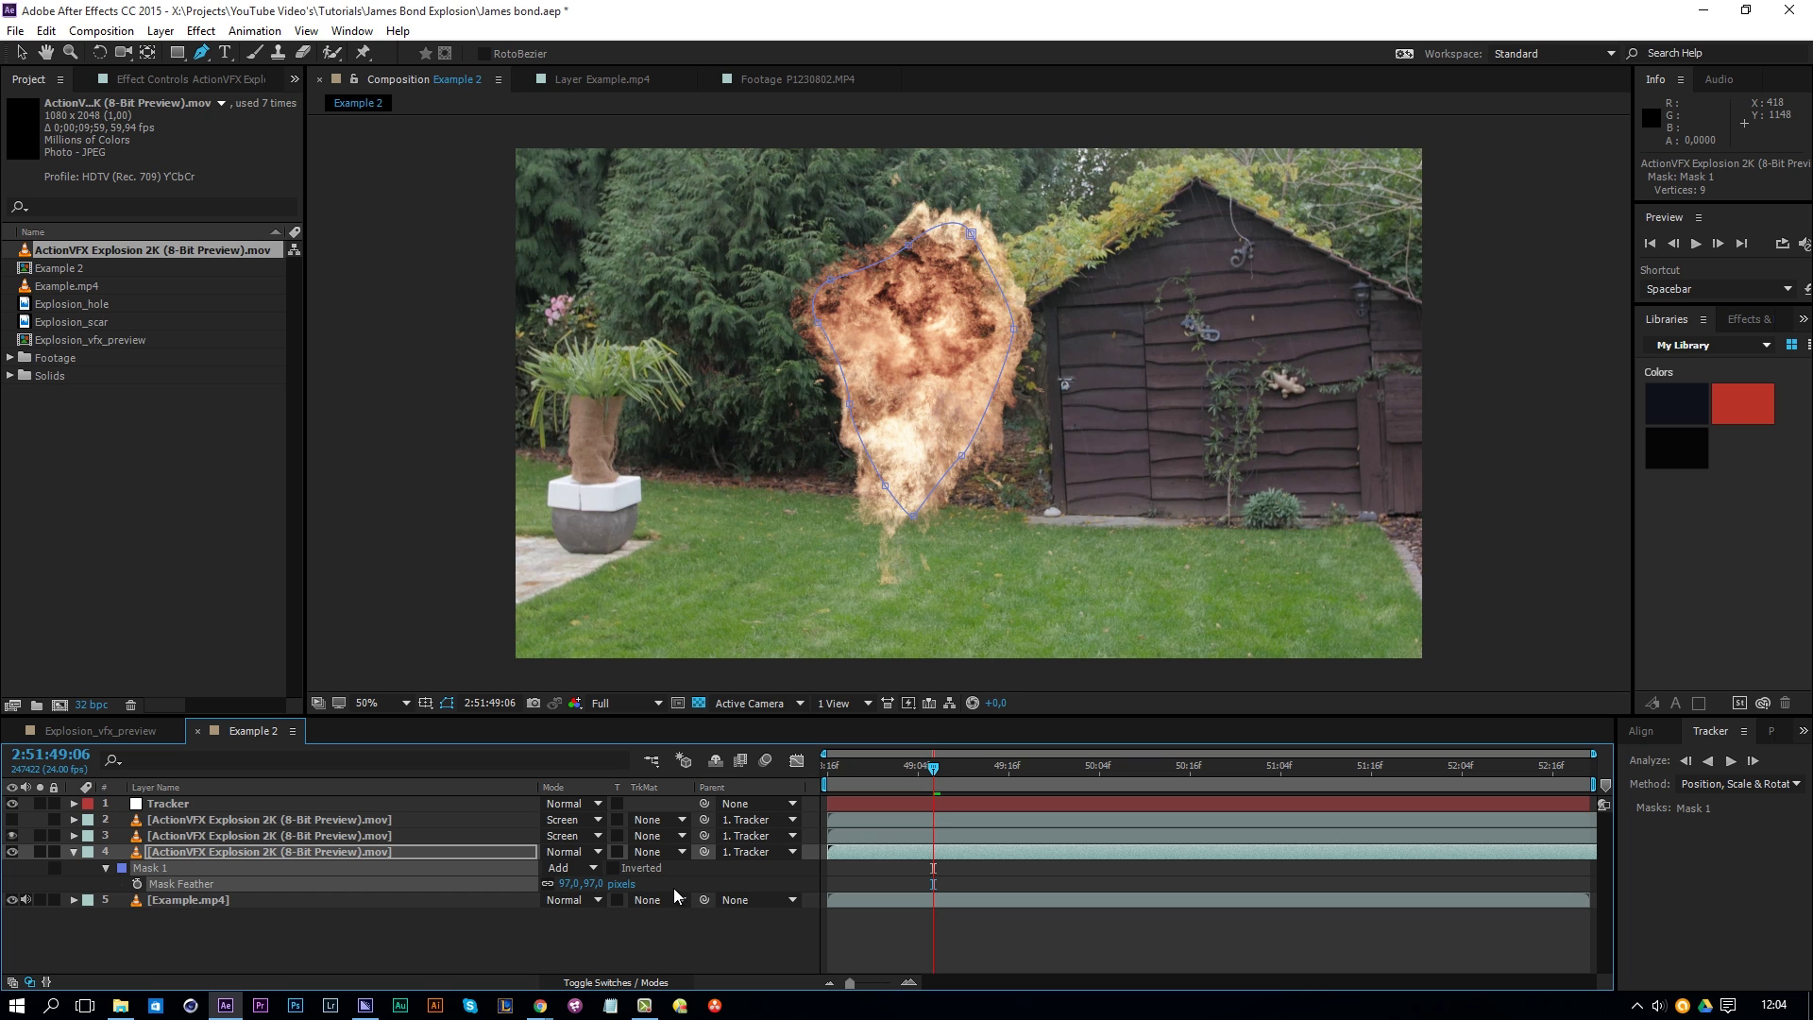
Step: Reshape the mask inside the smaller fireball at 2:51:48:23 and trim the bottom copy's start to that frame
{"action": "key", "text": "alt+m"}
{"action": "left_click_drag", "start_coordinate": [931, 771], "coordinate": [880, 776]}
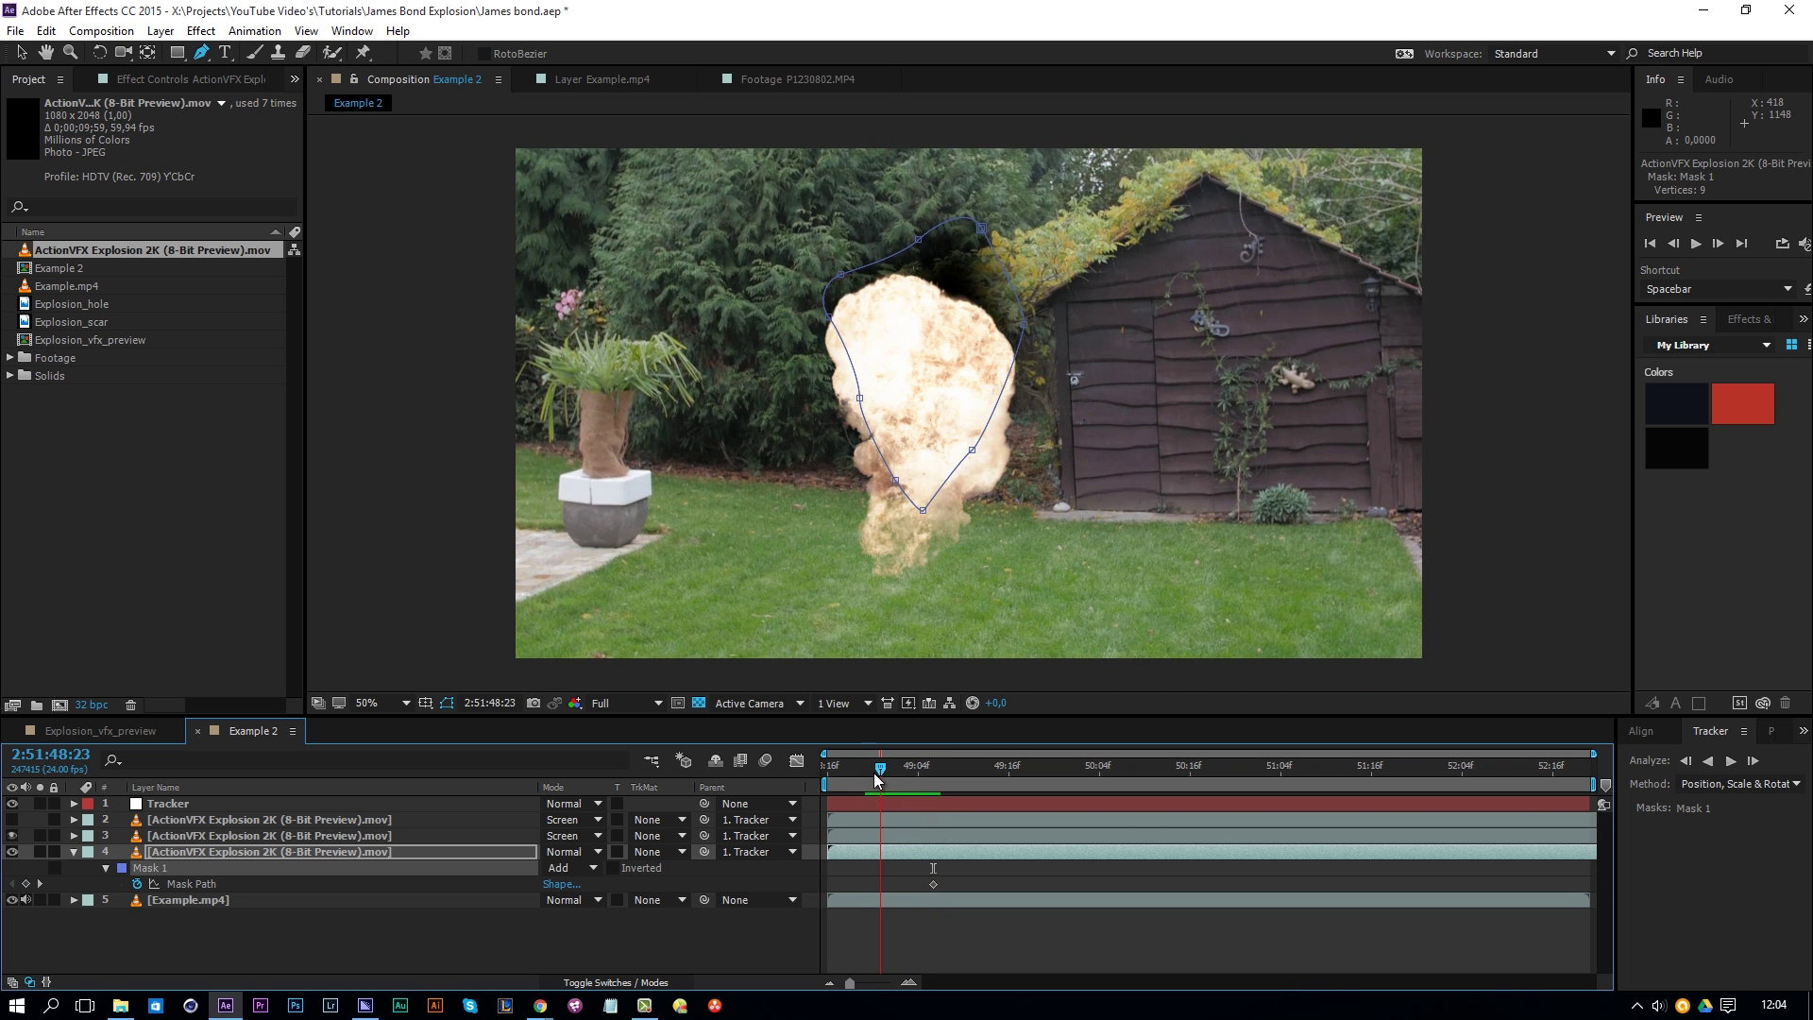
{"action": "left_click_drag", "start_coordinate": [982, 230], "coordinate": [905, 302]}
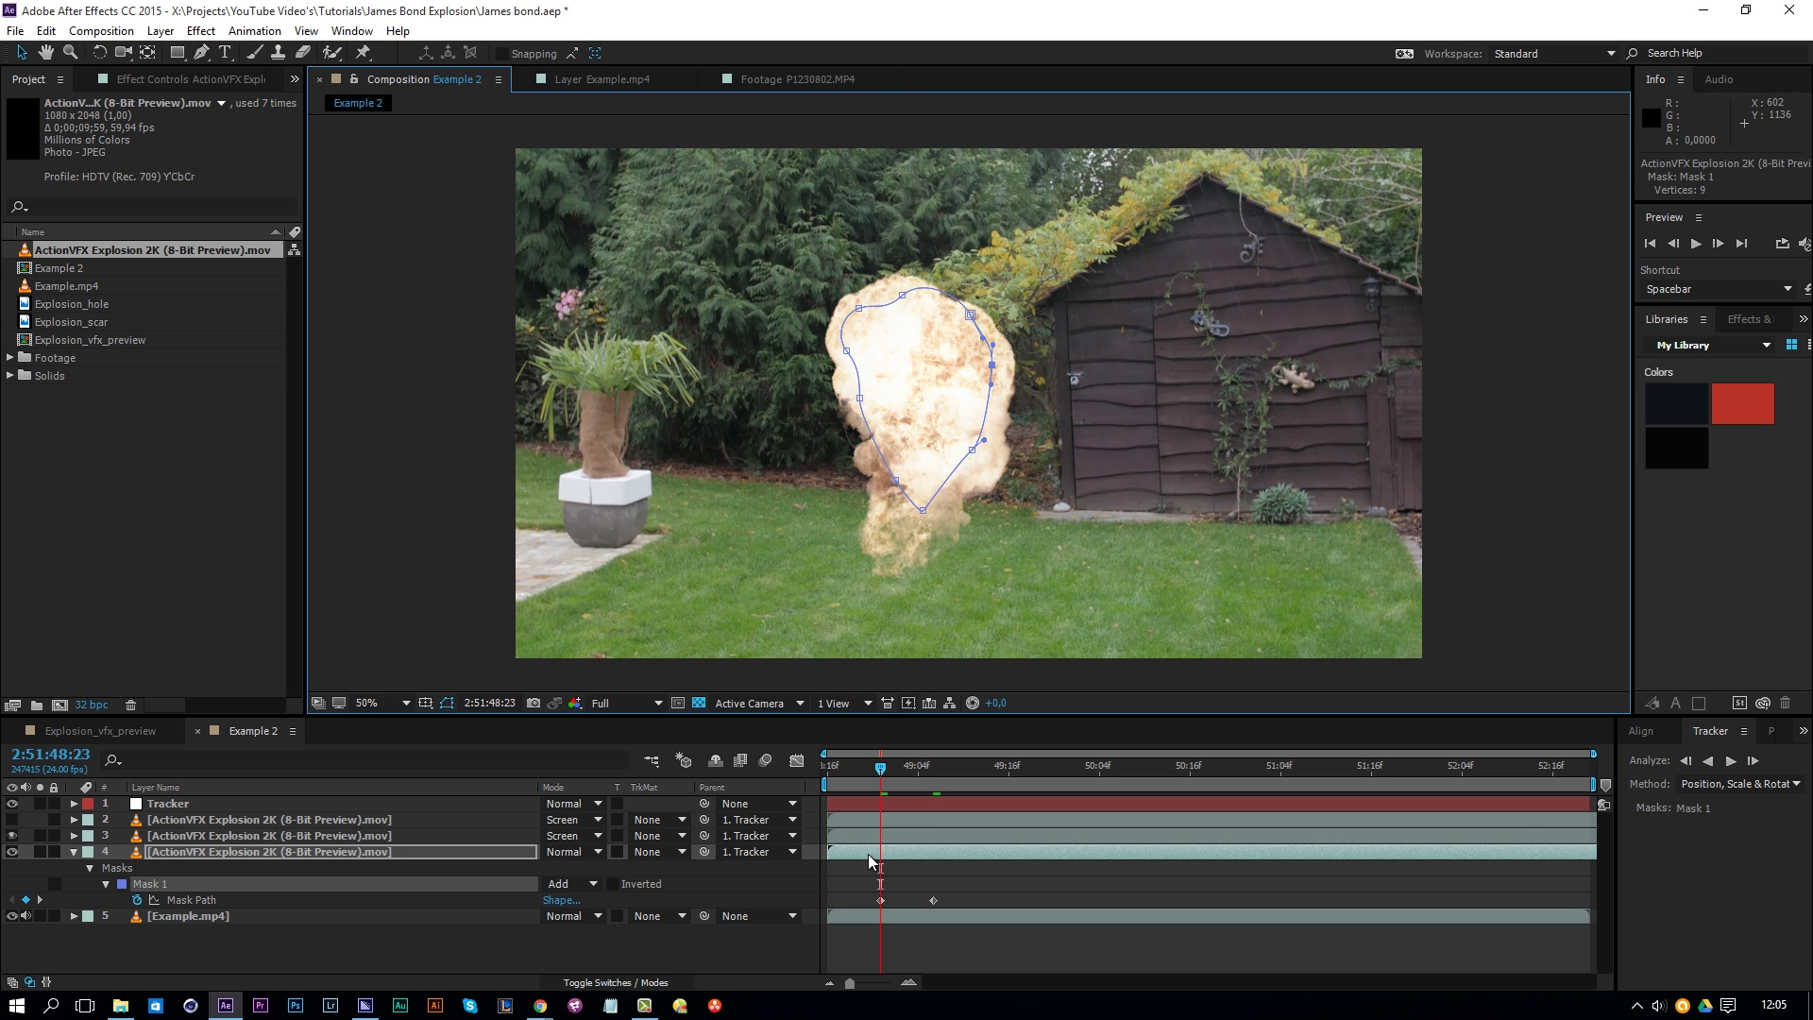
{"action": "left_click", "coordinate": [833, 854]}
{"action": "left_click_drag", "start_coordinate": [835, 853], "coordinate": [863, 855]}
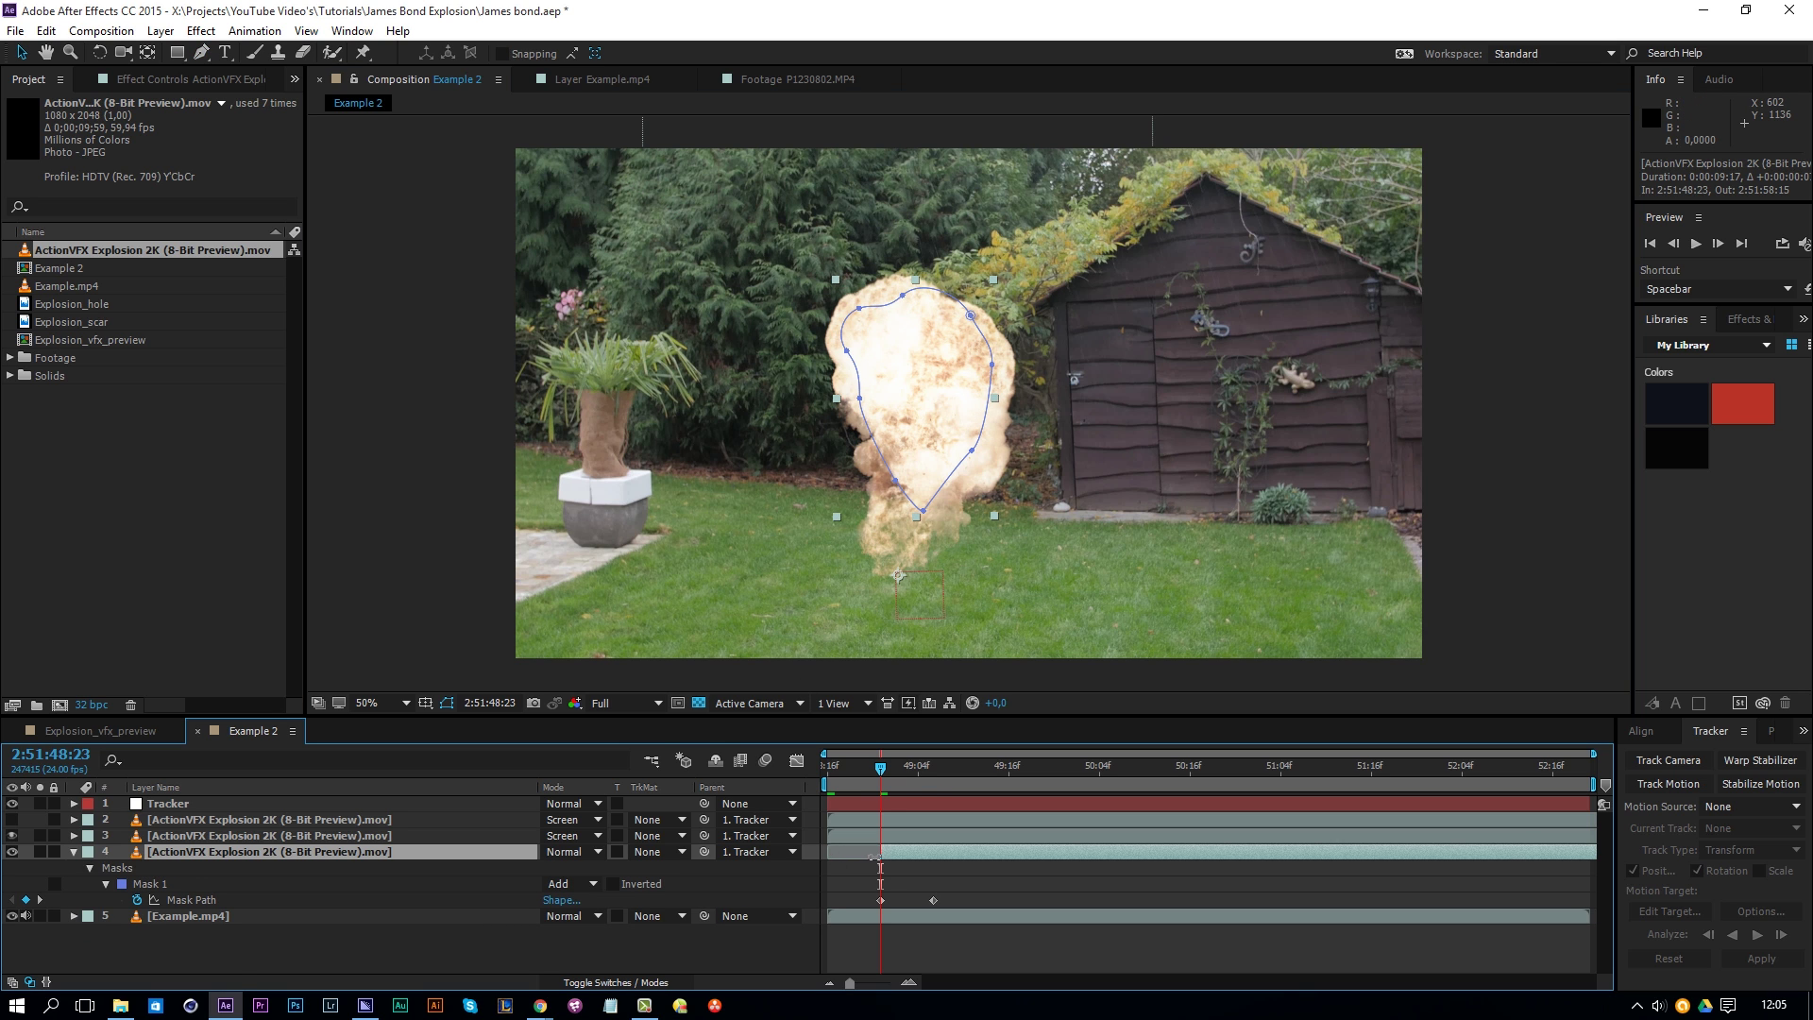
Step: Reshape the mask at 2:51:49:08, raising its lowest point and its upper edge to follow the rising fireball
{"action": "key", "text": "space"}
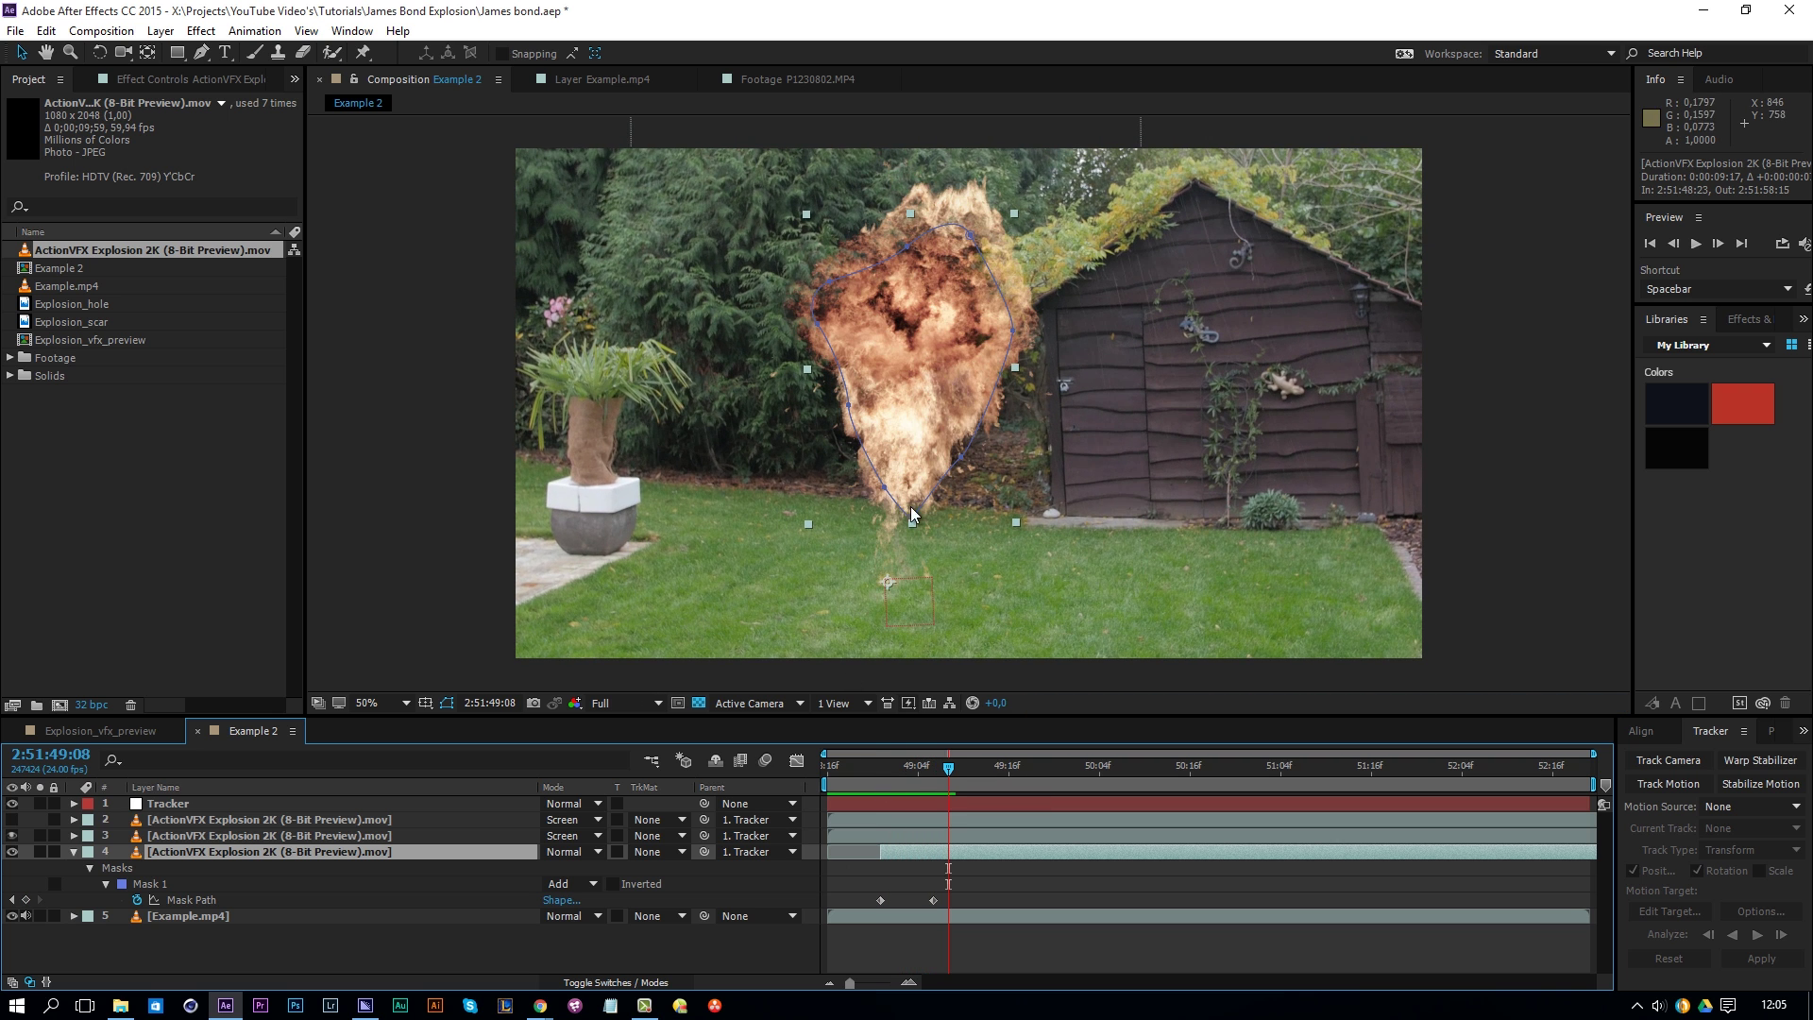
{"action": "left_click_drag", "start_coordinate": [912, 521], "coordinate": [905, 472]}
{"action": "left_click_drag", "start_coordinate": [1013, 332], "coordinate": [1018, 321]}
{"action": "left_click_drag", "start_coordinate": [973, 245], "coordinate": [974, 207]}
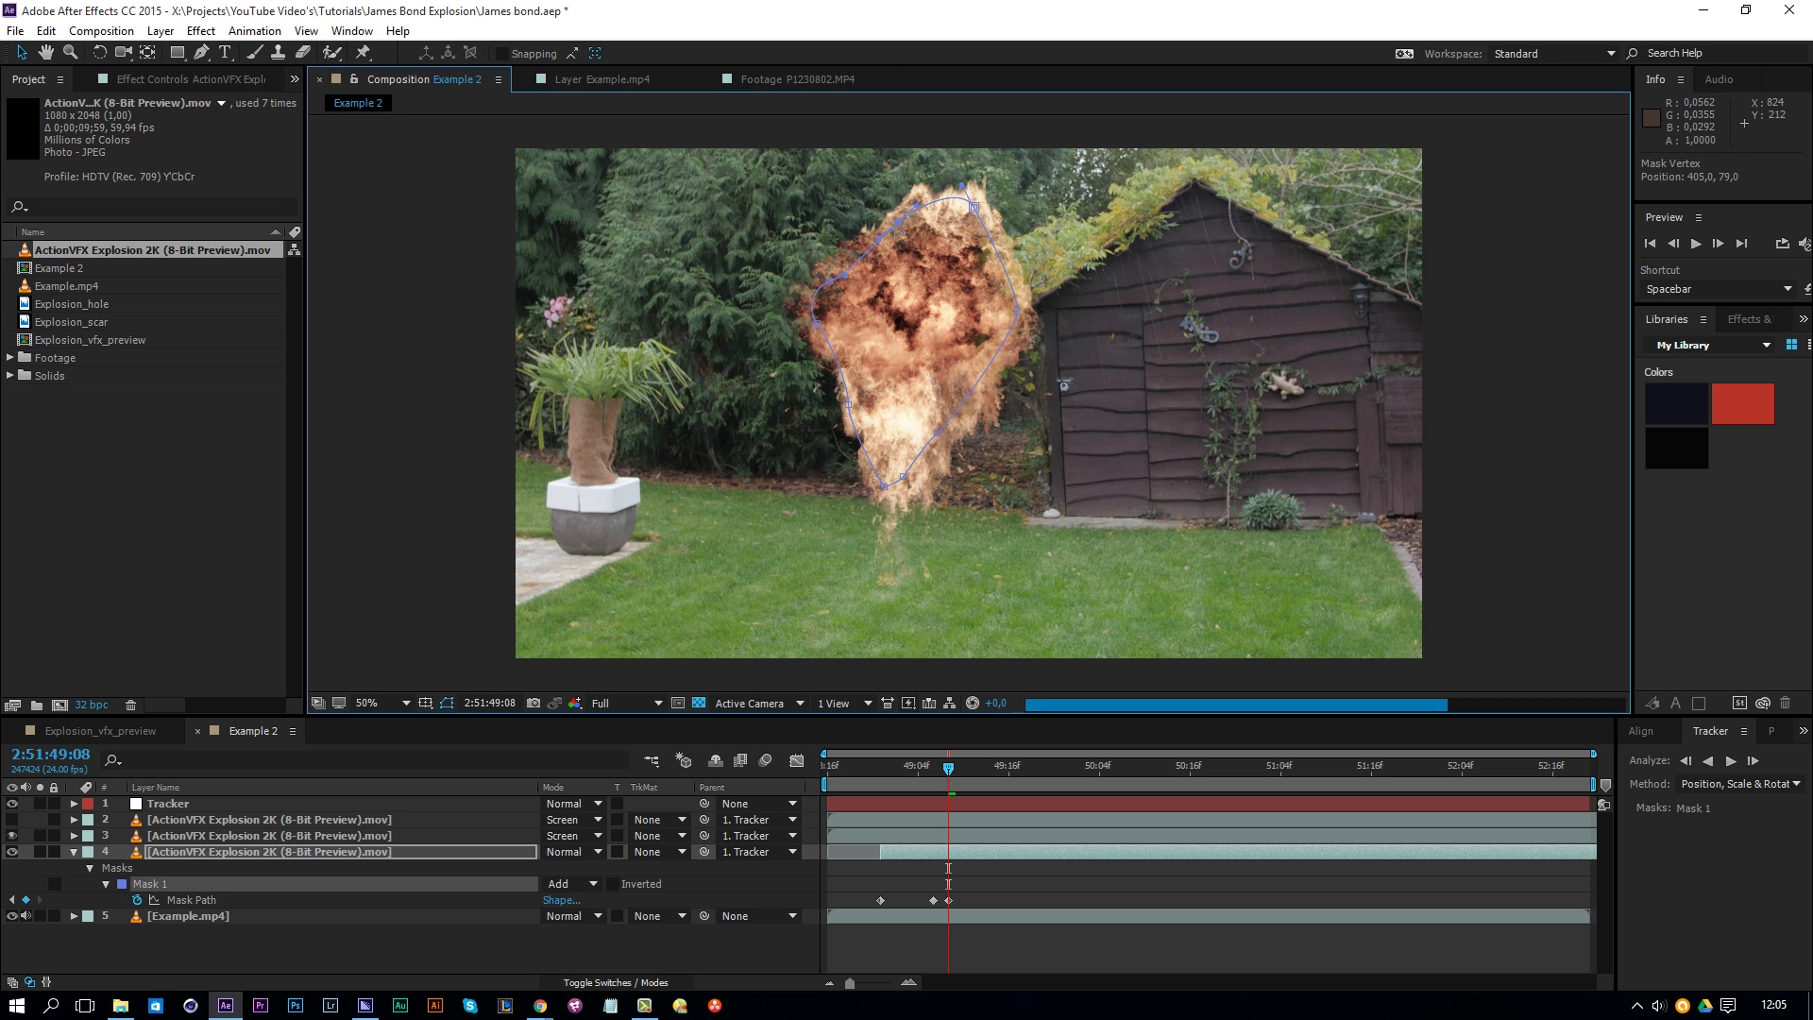
Step: Advance frame by frame to 2:51:50:09, keyframing the mask path so it follows the fireball upward
{"action": "left_click_drag", "start_coordinate": [820, 324], "coordinate": [972, 146]}
{"action": "key", "text": "Page_Down"}
{"action": "key", "text": "Page_Down"}
{"action": "key", "text": "Page_Down"}
{"action": "key", "text": "Page_Down"}
{"action": "key", "text": "Page_Down"}
{"action": "key", "text": "Page_Down"}
{"action": "key", "text": "Page_Down"}
{"action": "key", "text": "Page_Down"}
{"action": "key", "text": "Page_Down"}
{"action": "key", "text": "Page_Down"}
{"action": "key", "text": "Page_Down"}
{"action": "key", "text": "Page_Down"}
{"action": "key", "text": "Page_Down"}
{"action": "key", "text": "Page_Down"}
{"action": "key", "text": "Page_Down"}
{"action": "key", "text": "Page_Down"}
{"action": "key", "text": "Page_Down"}
{"action": "key", "text": "Page_Down"}
{"action": "key", "text": "Page_Down"}
{"action": "key", "text": "Page_Down"}
{"action": "key", "text": "Page_Down"}
{"action": "key", "text": "Page_Down"}
{"action": "key", "text": "Page_Down"}
{"action": "key", "text": "Page_Down"}
{"action": "key", "text": "Page_Down"}
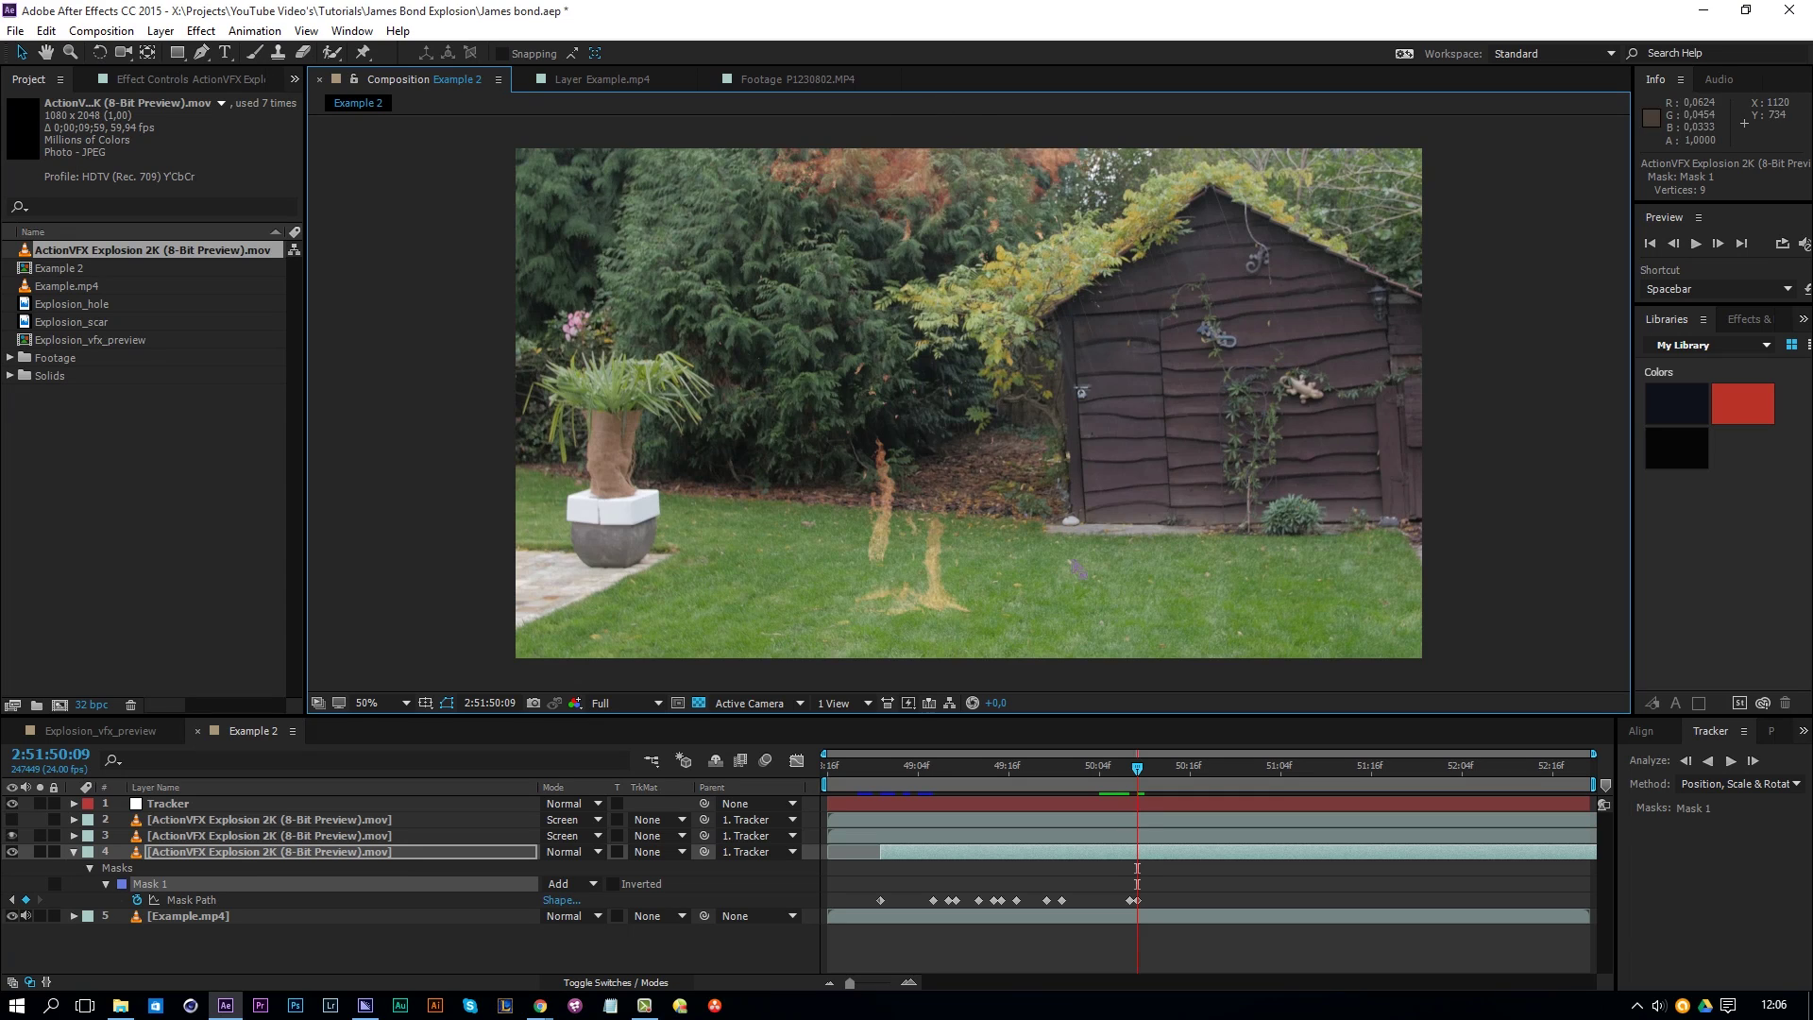
Step: At 2:51:49:13, compare the soloed masked Normal copy over the footage with and without the middle Screen copy
{"action": "left_click_drag", "start_coordinate": [1134, 767], "coordinate": [986, 774]}
{"action": "left_click", "coordinate": [973, 822]}
{"action": "left_click", "coordinate": [42, 867]}
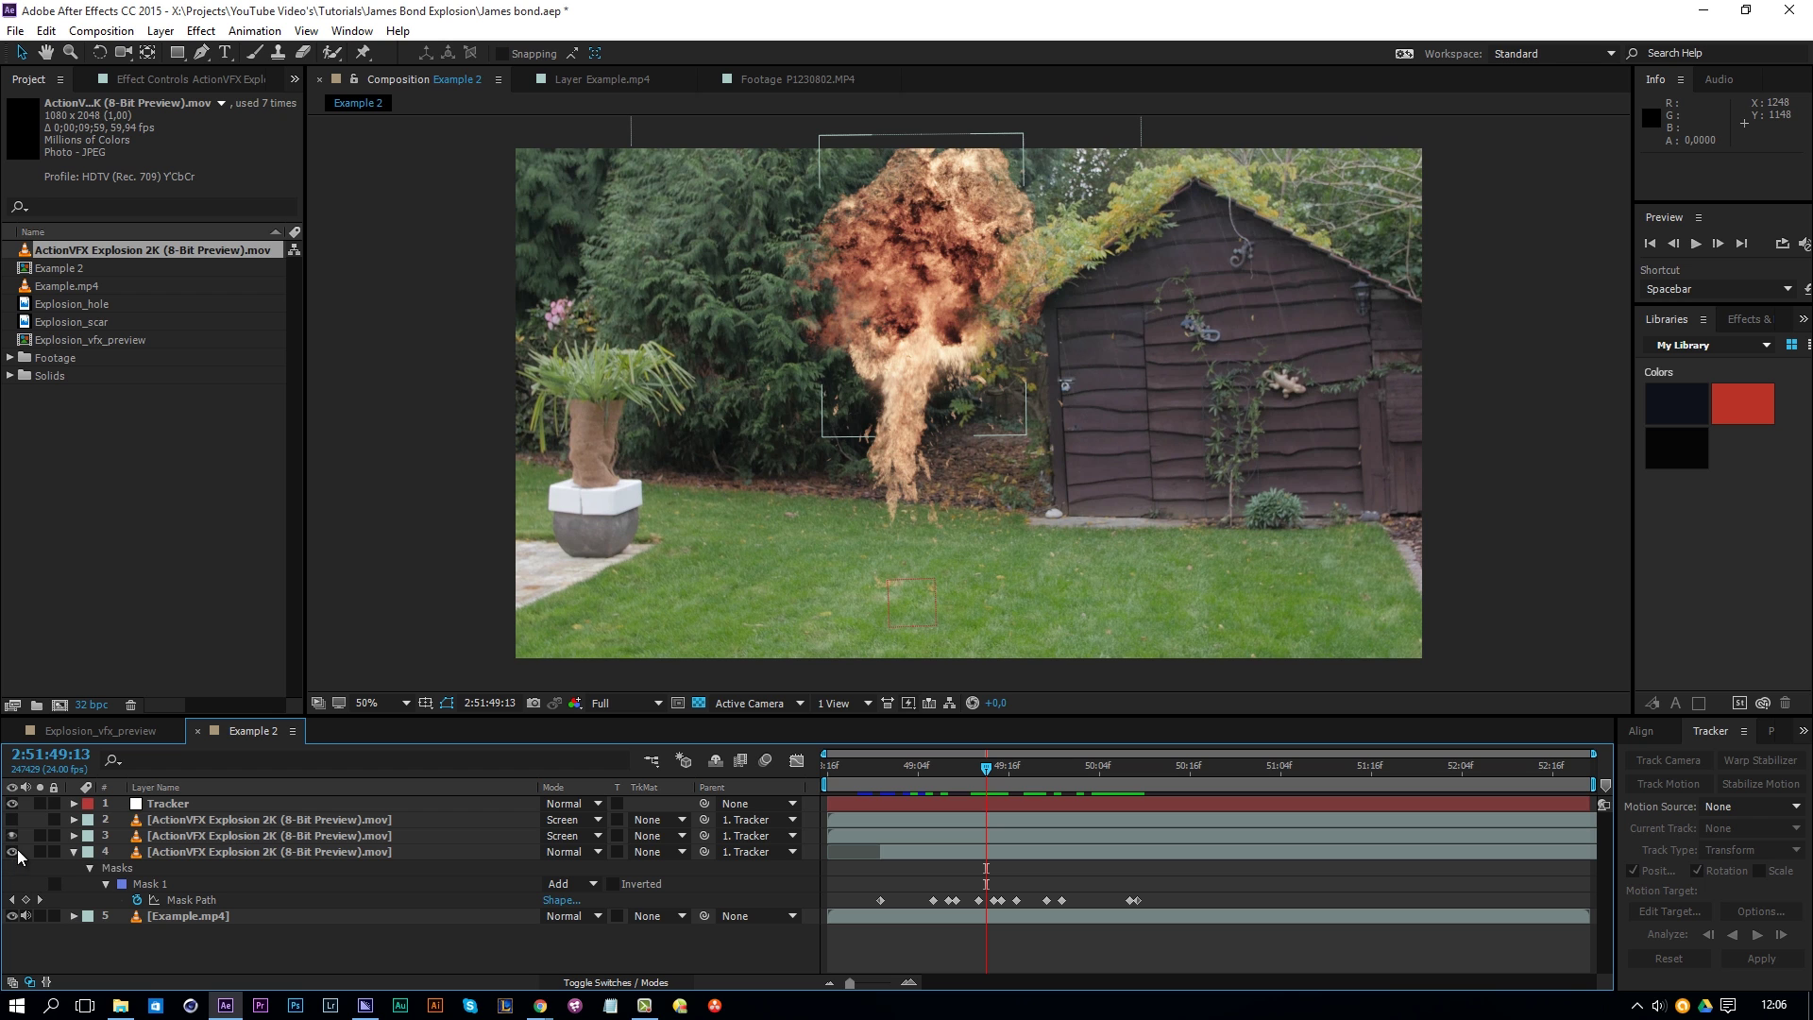
{"action": "left_click", "coordinate": [12, 852]}
{"action": "left_click", "coordinate": [13, 852]}
{"action": "left_click", "coordinate": [288, 853]}
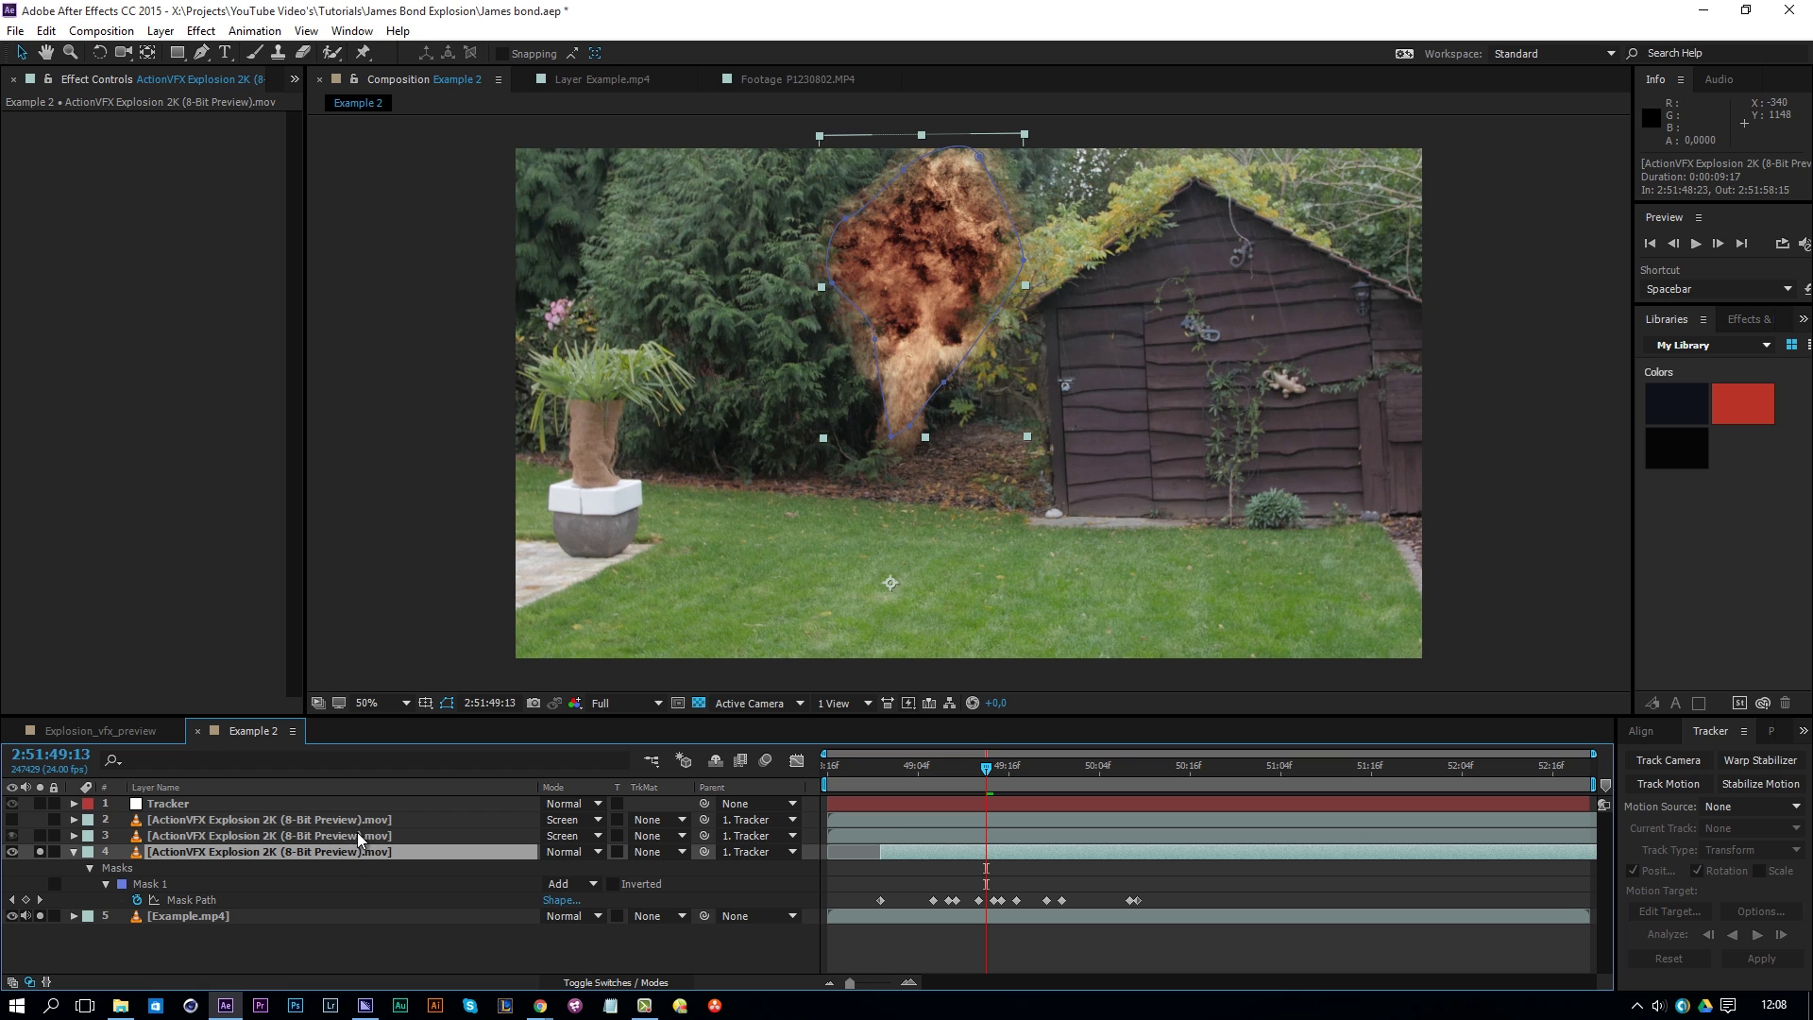
{"action": "left_click", "coordinate": [312, 835]}
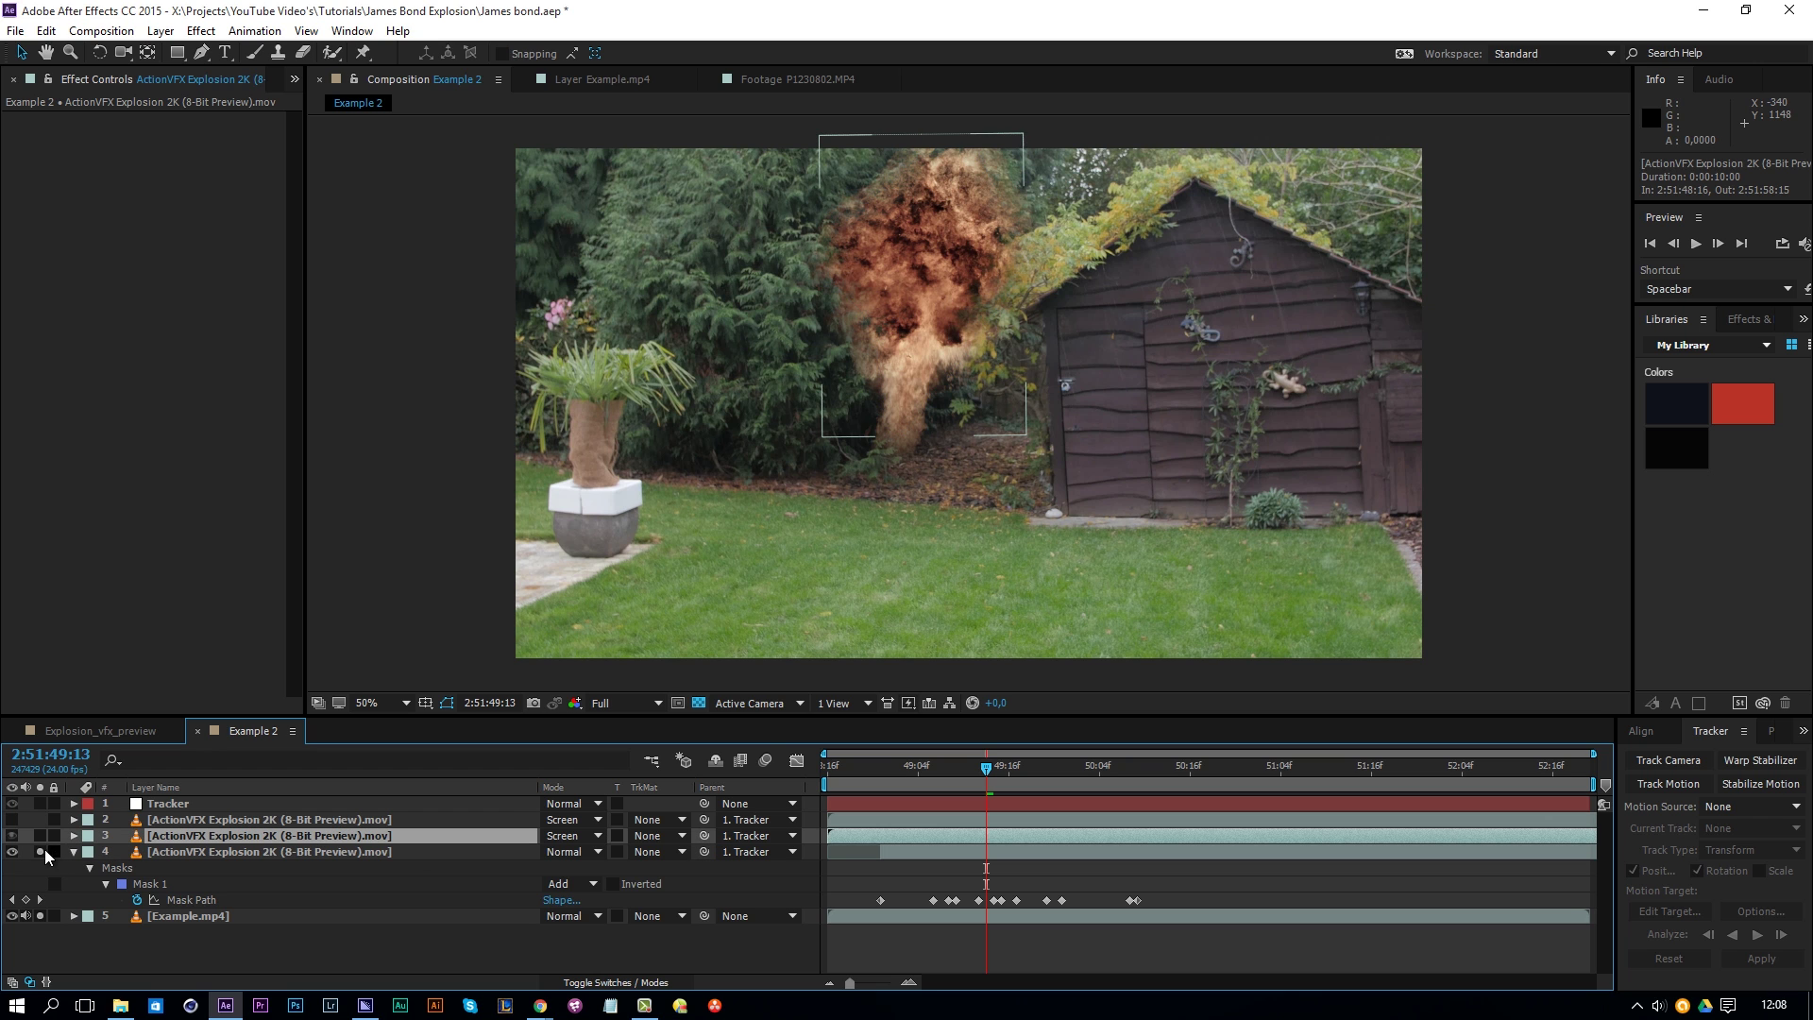
{"action": "left_click", "coordinate": [12, 836]}
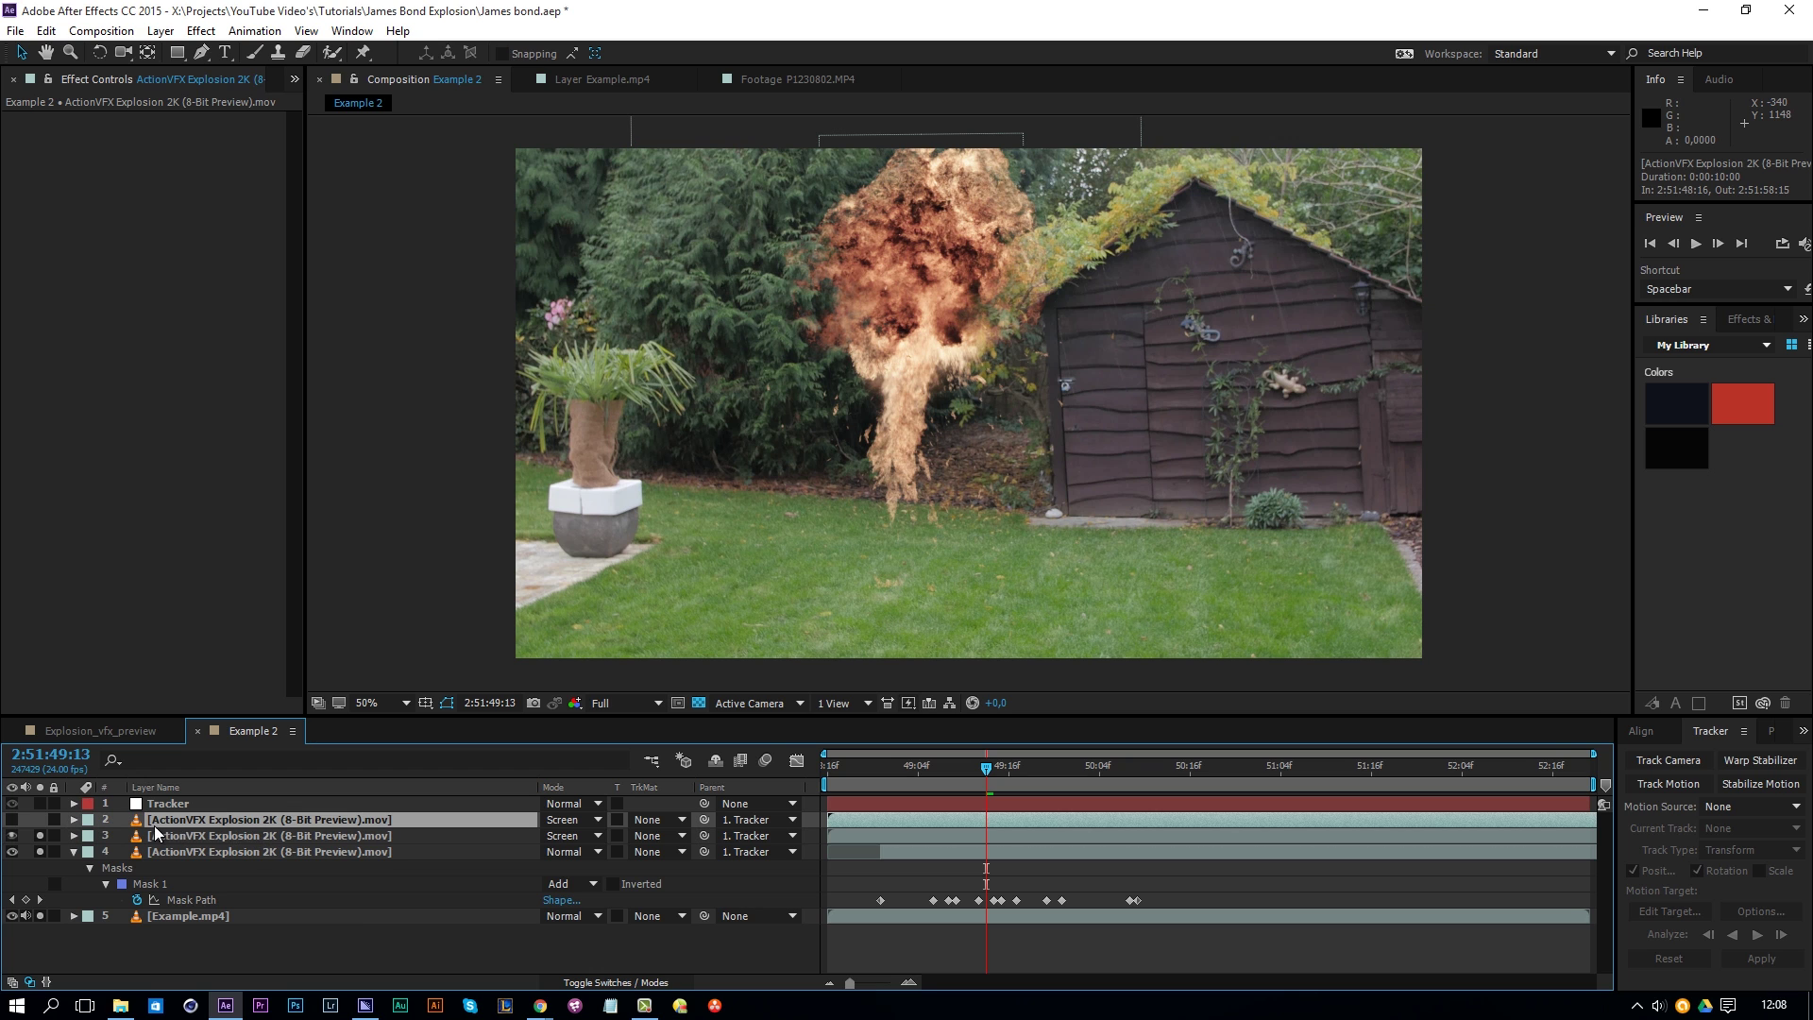
Step: Include the top explosion copy in the soloed layers and set its blending mode to Add
{"action": "left_click", "coordinate": [40, 820]}
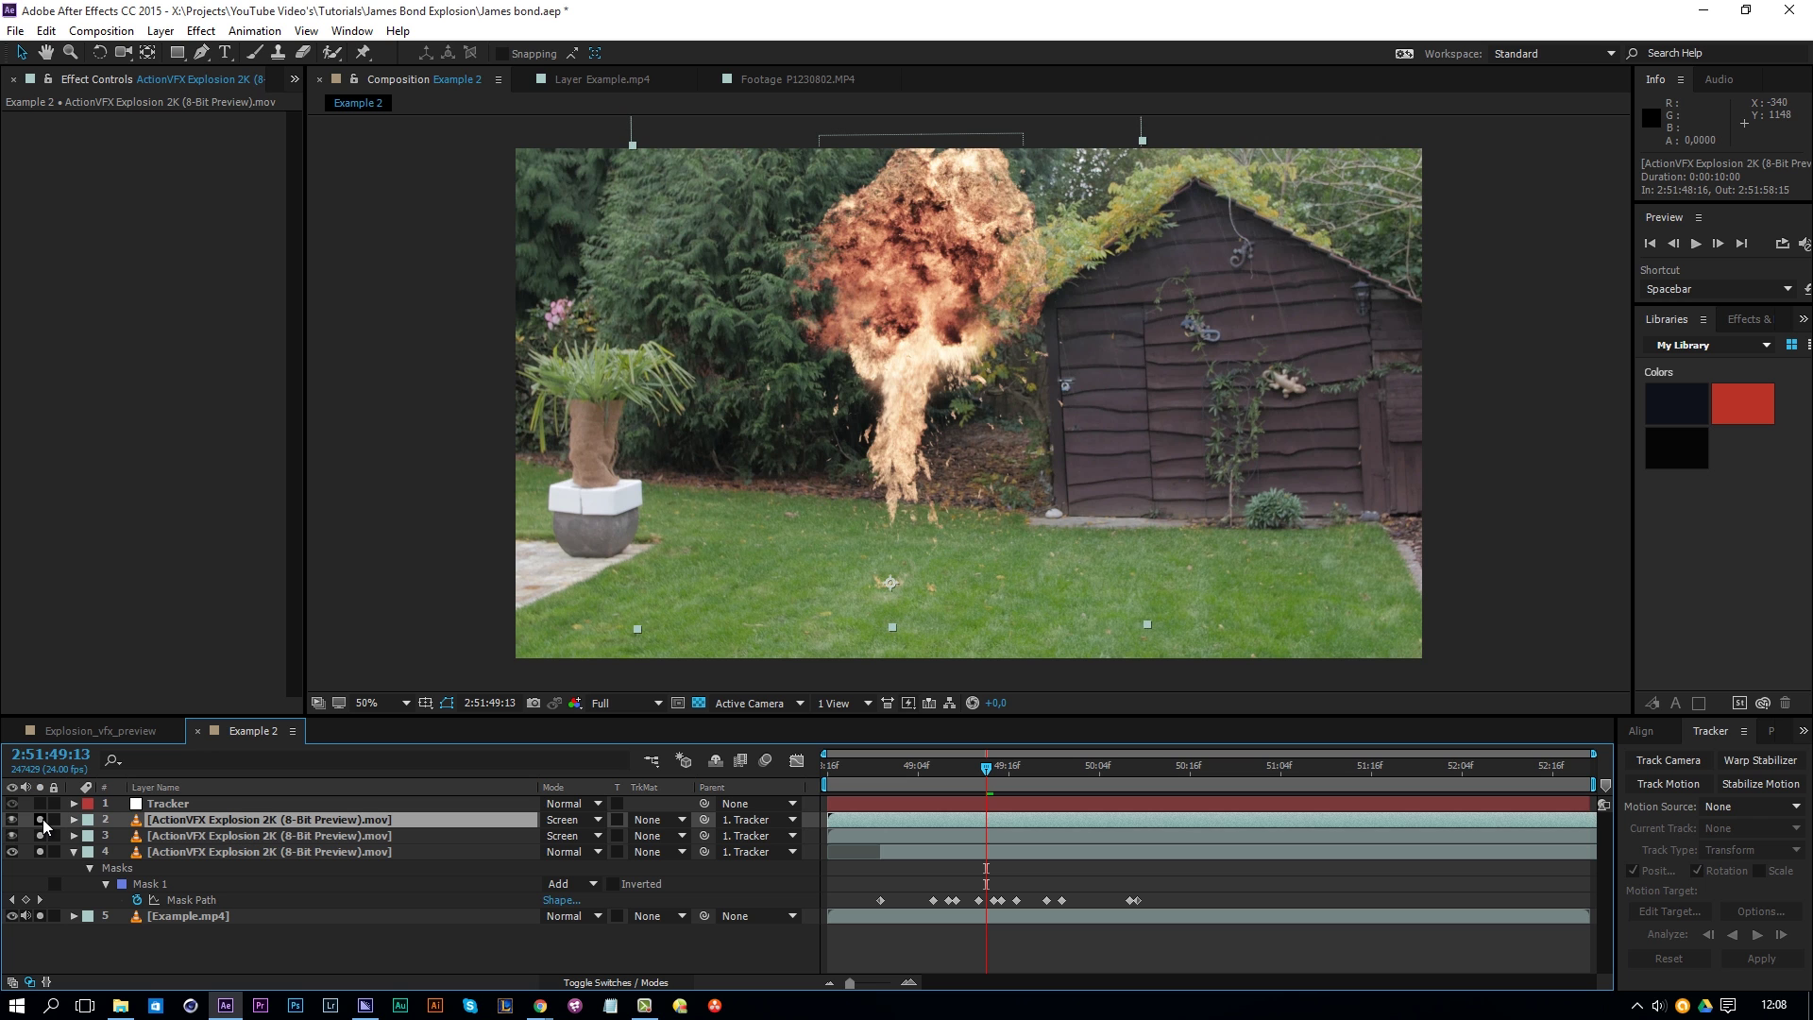
{"action": "left_click", "coordinate": [568, 820]}
{"action": "left_click", "coordinate": [631, 362]}
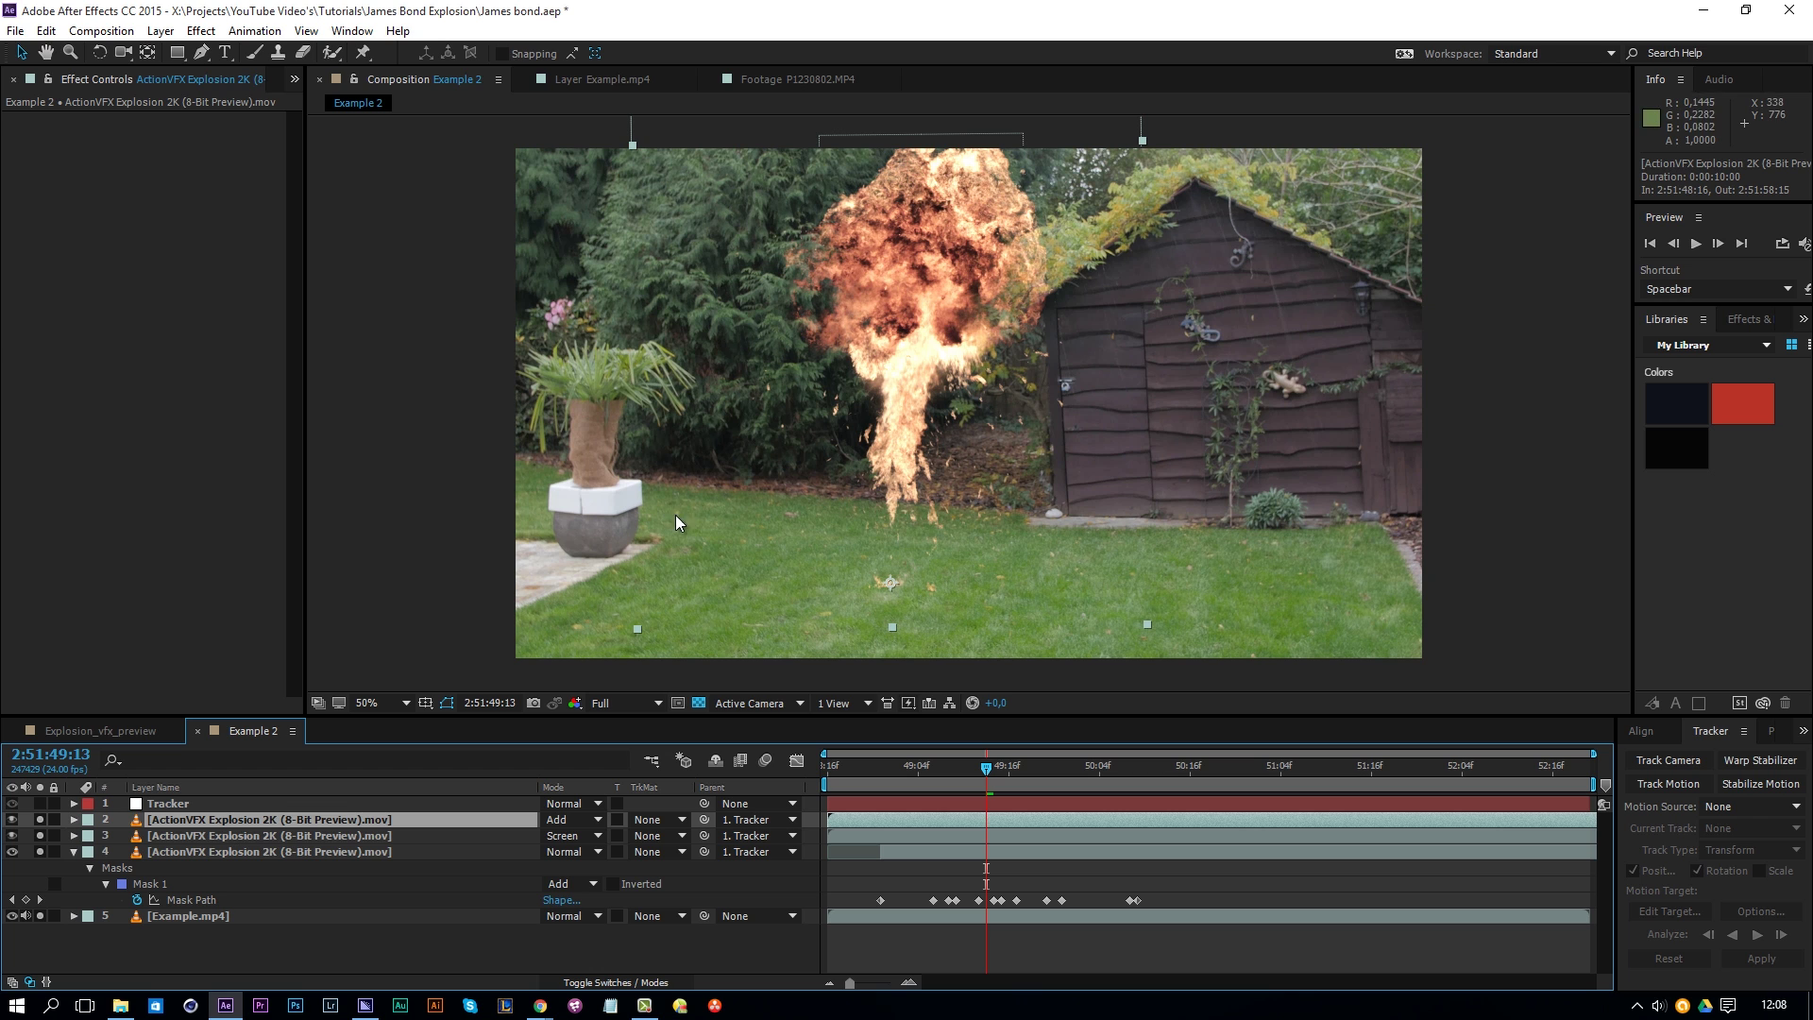
Step: Apply the Stylize Glow effect to the top explosion copy
{"action": "left_click", "coordinate": [201, 31]}
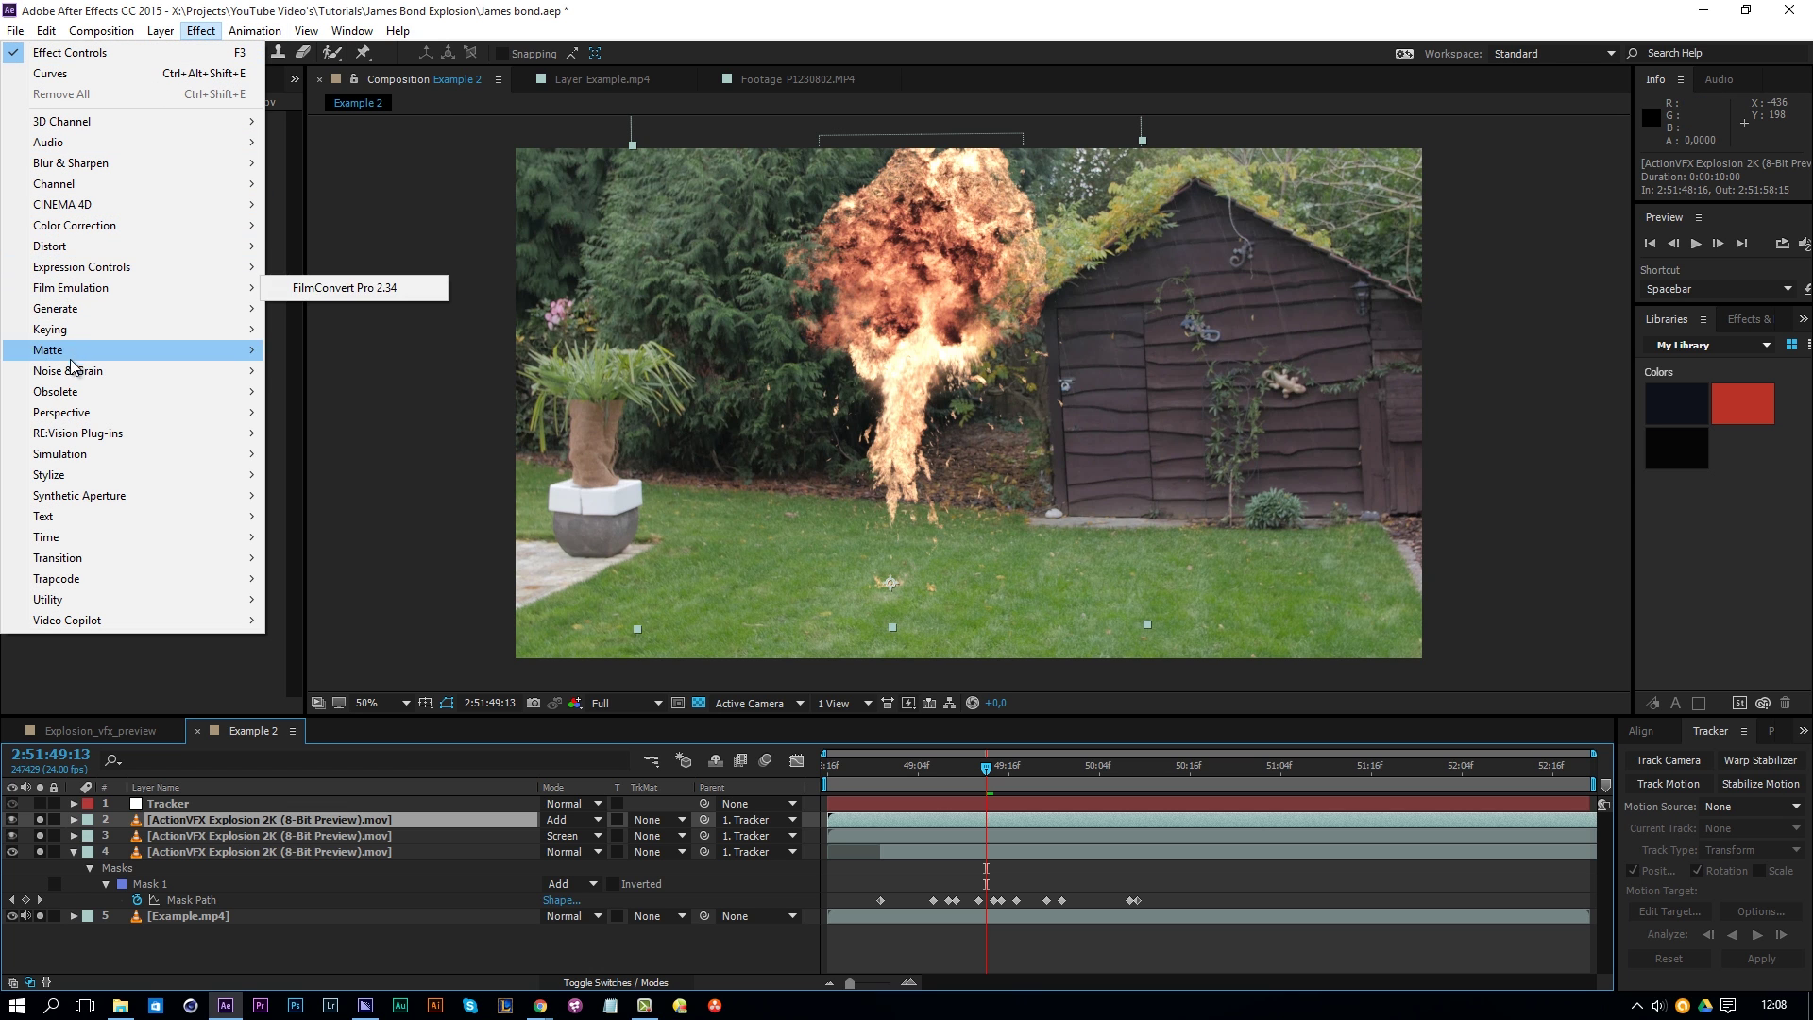
{"action": "mouse_move", "coordinate": [114, 474]}
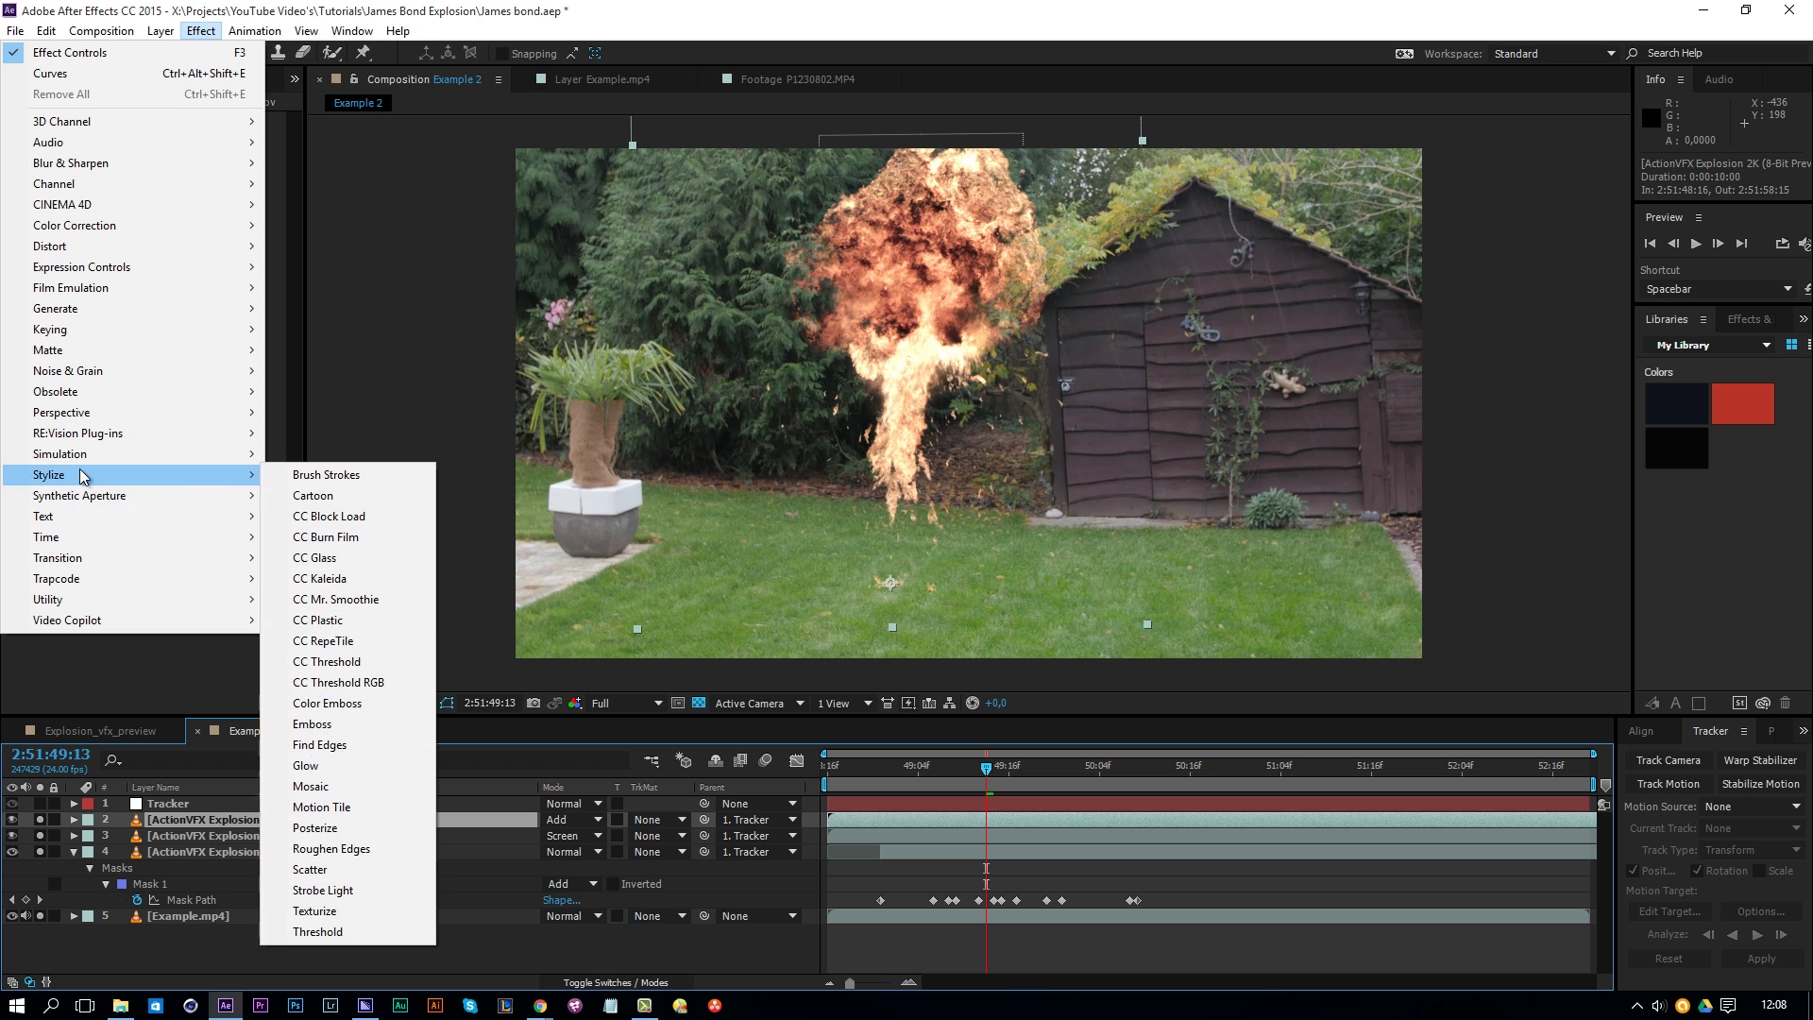
{"action": "left_click", "coordinate": [320, 765]}
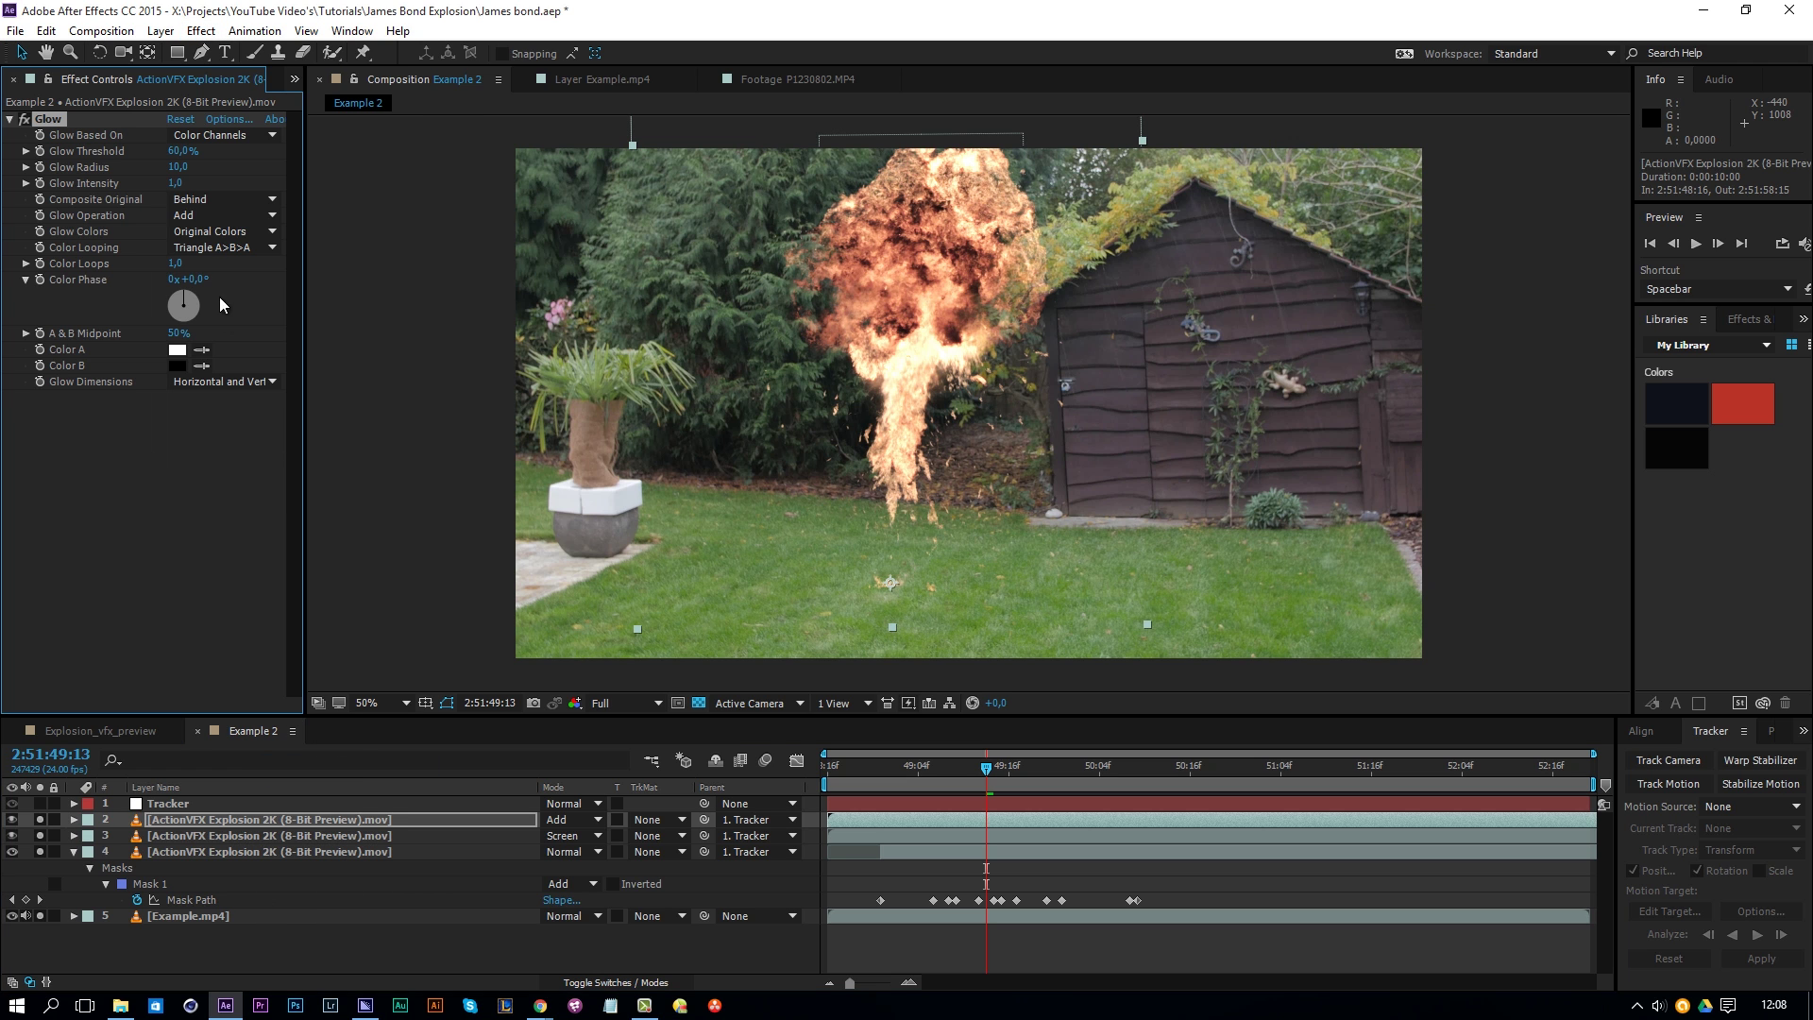
Step: Set the Glow's threshold to 45%, radius to 25 and intensity to 0.5
{"action": "left_click", "coordinate": [177, 185]}
{"action": "key", "text": "Return"}
{"action": "left_click", "coordinate": [177, 150]}
{"action": "type", "text": "30"}
{"action": "key", "text": "Return"}
{"action": "left_click", "coordinate": [179, 166]}
{"action": "type", "text": "20"}
{"action": "key", "text": "Return"}
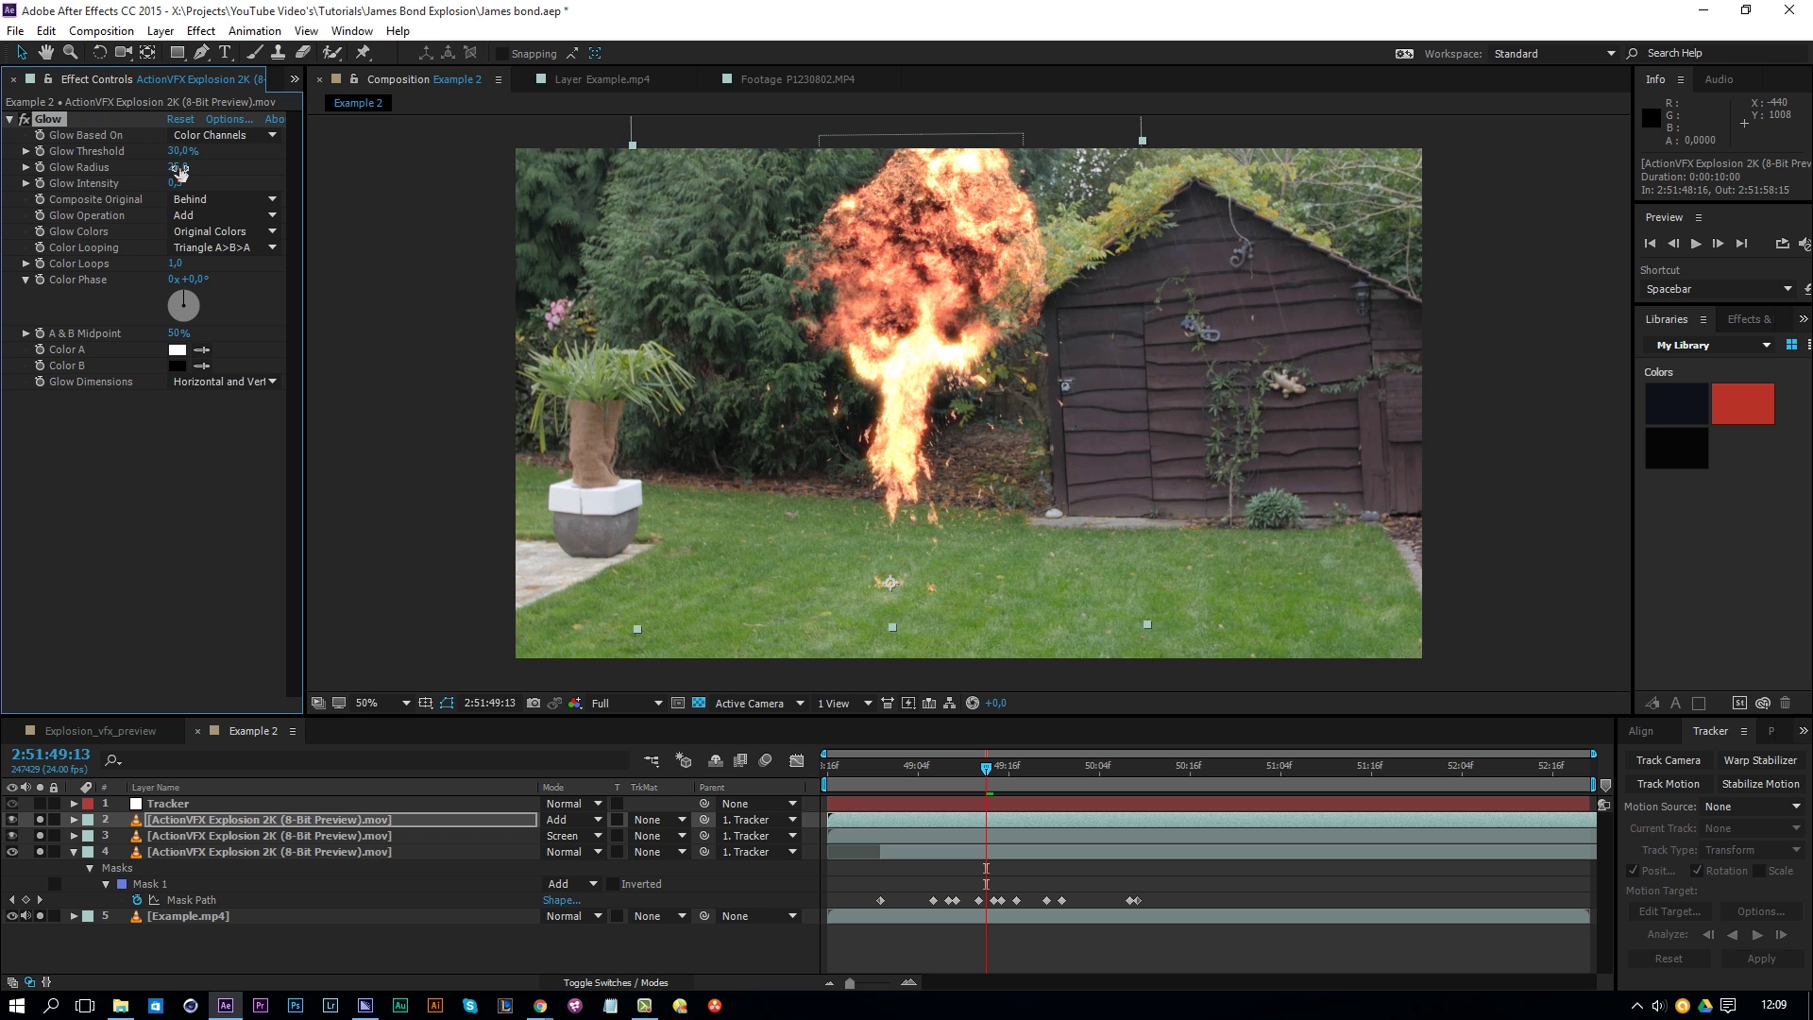
{"action": "key", "text": "shift+Tab"}
{"action": "type", "text": "45"}
{"action": "key", "text": "Return"}
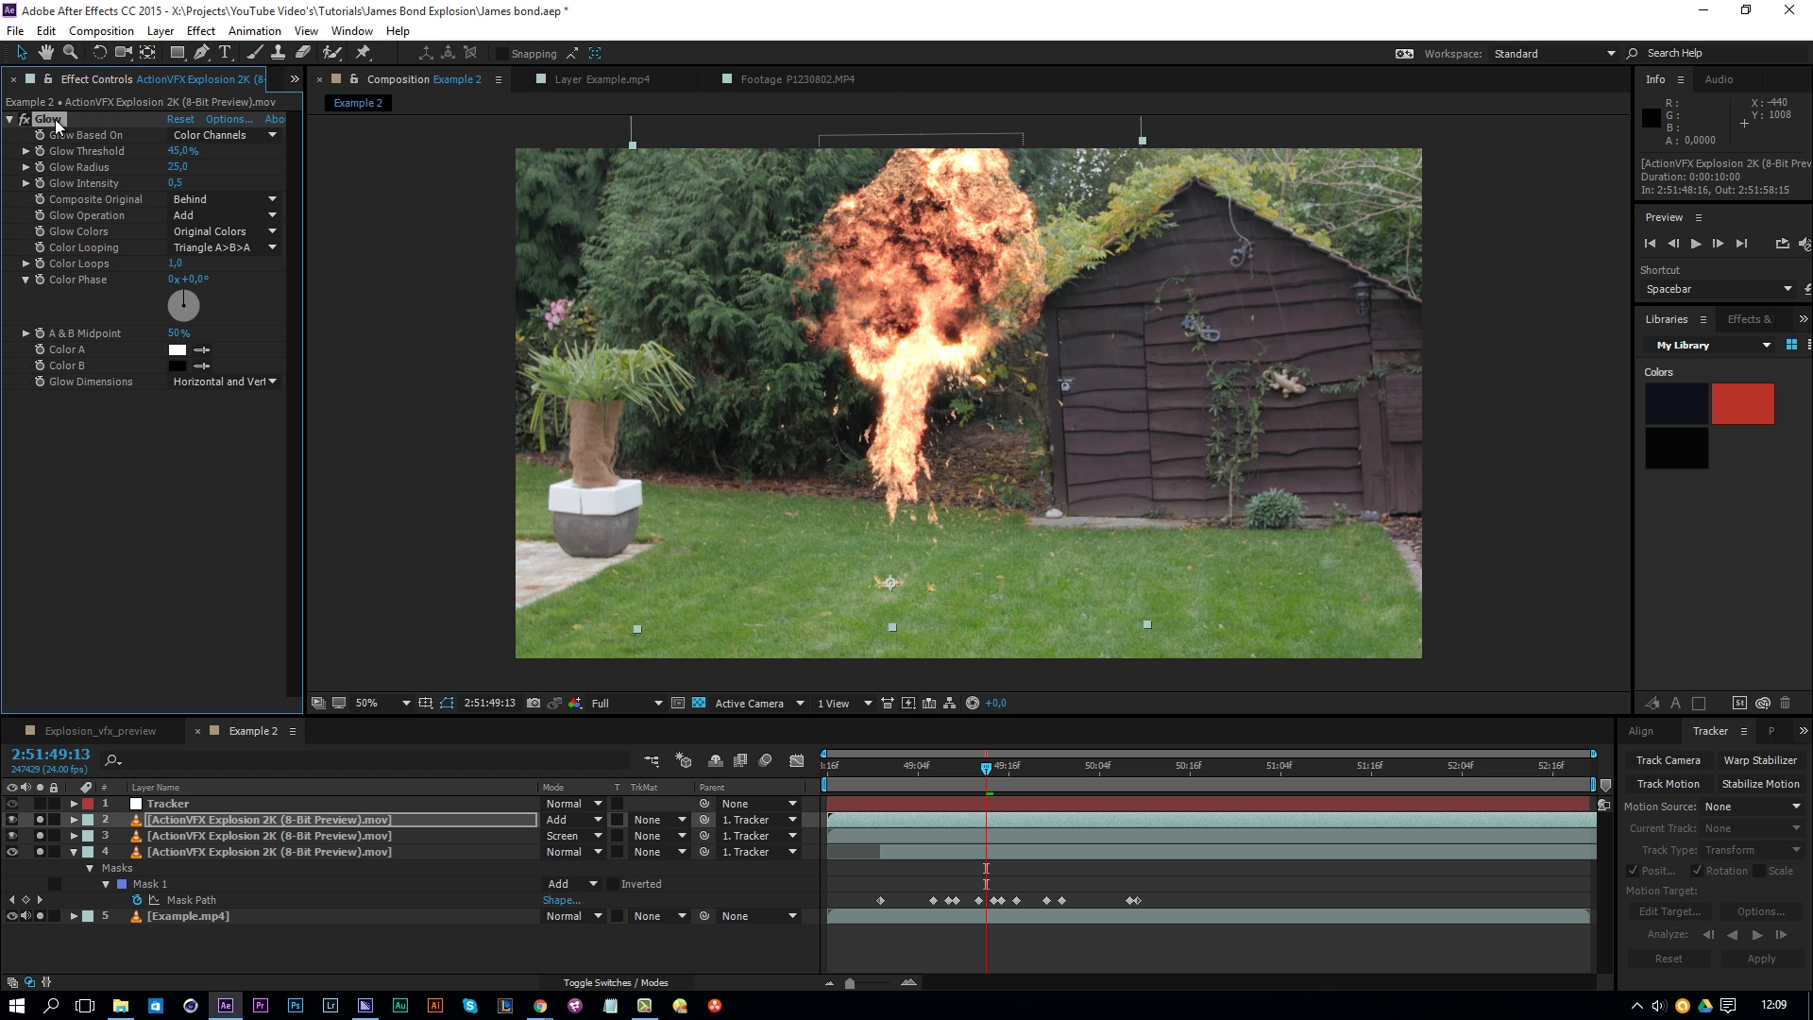
Step: Duplicate the Glow with radius 500 and intensity 0.3 on the copy, and set both glows' threshold to 60%
{"action": "key", "text": "ctrl+d"}
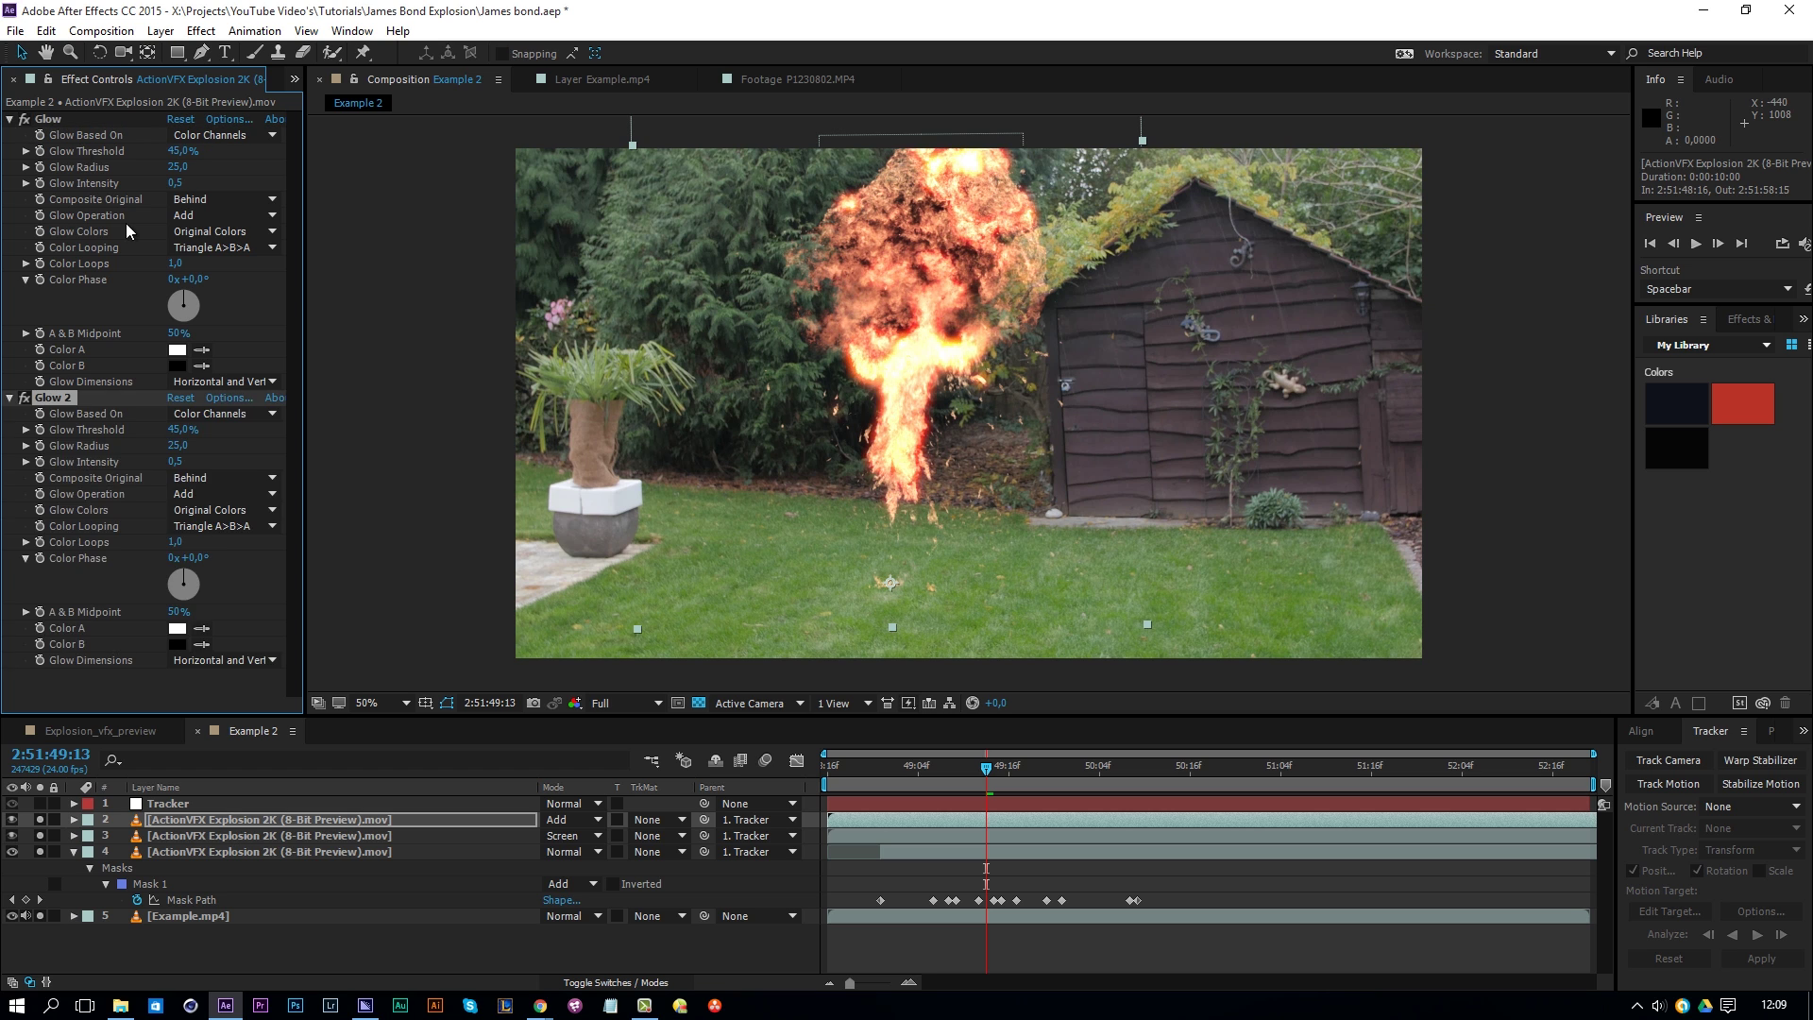
{"action": "left_click_drag", "start_coordinate": [187, 444], "coordinate": [181, 460]}
{"action": "type", "text": ".3"}
{"action": "key", "text": "Return"}
{"action": "left_click", "coordinate": [176, 429]}
{"action": "type", "text": "60"}
{"action": "key", "text": "Return"}
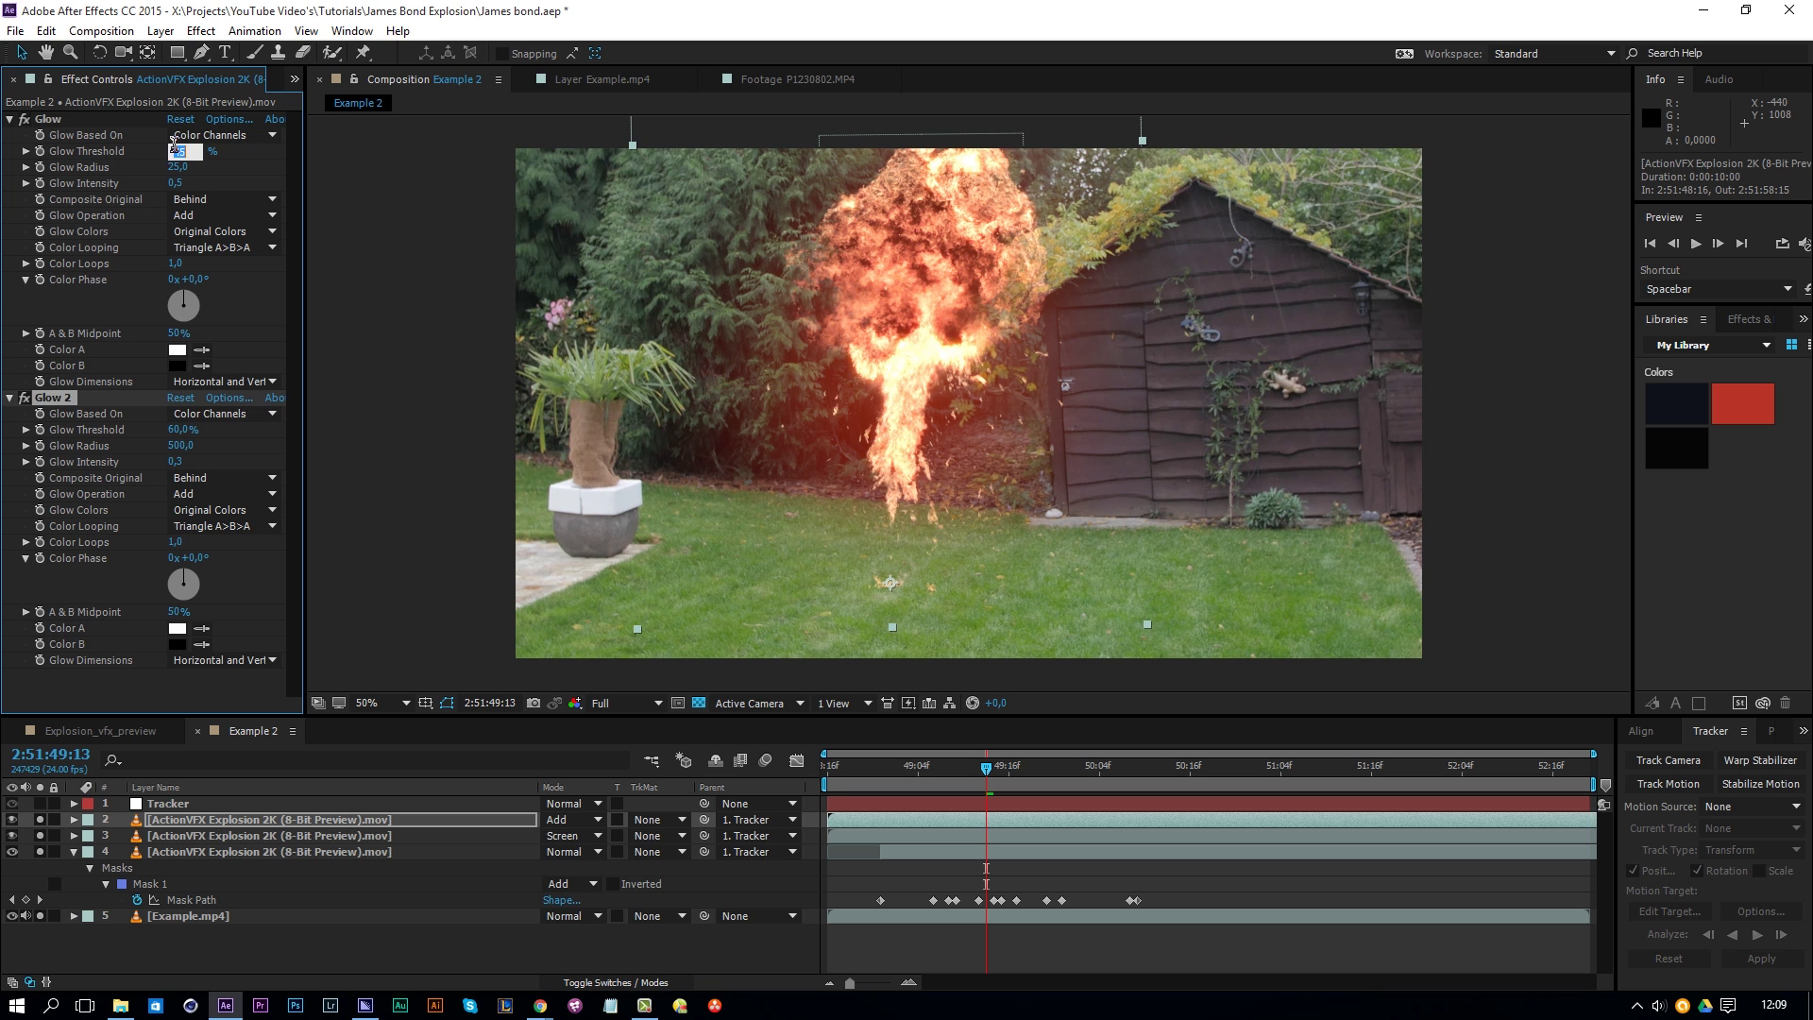
{"action": "left_click", "coordinate": [167, 185]}
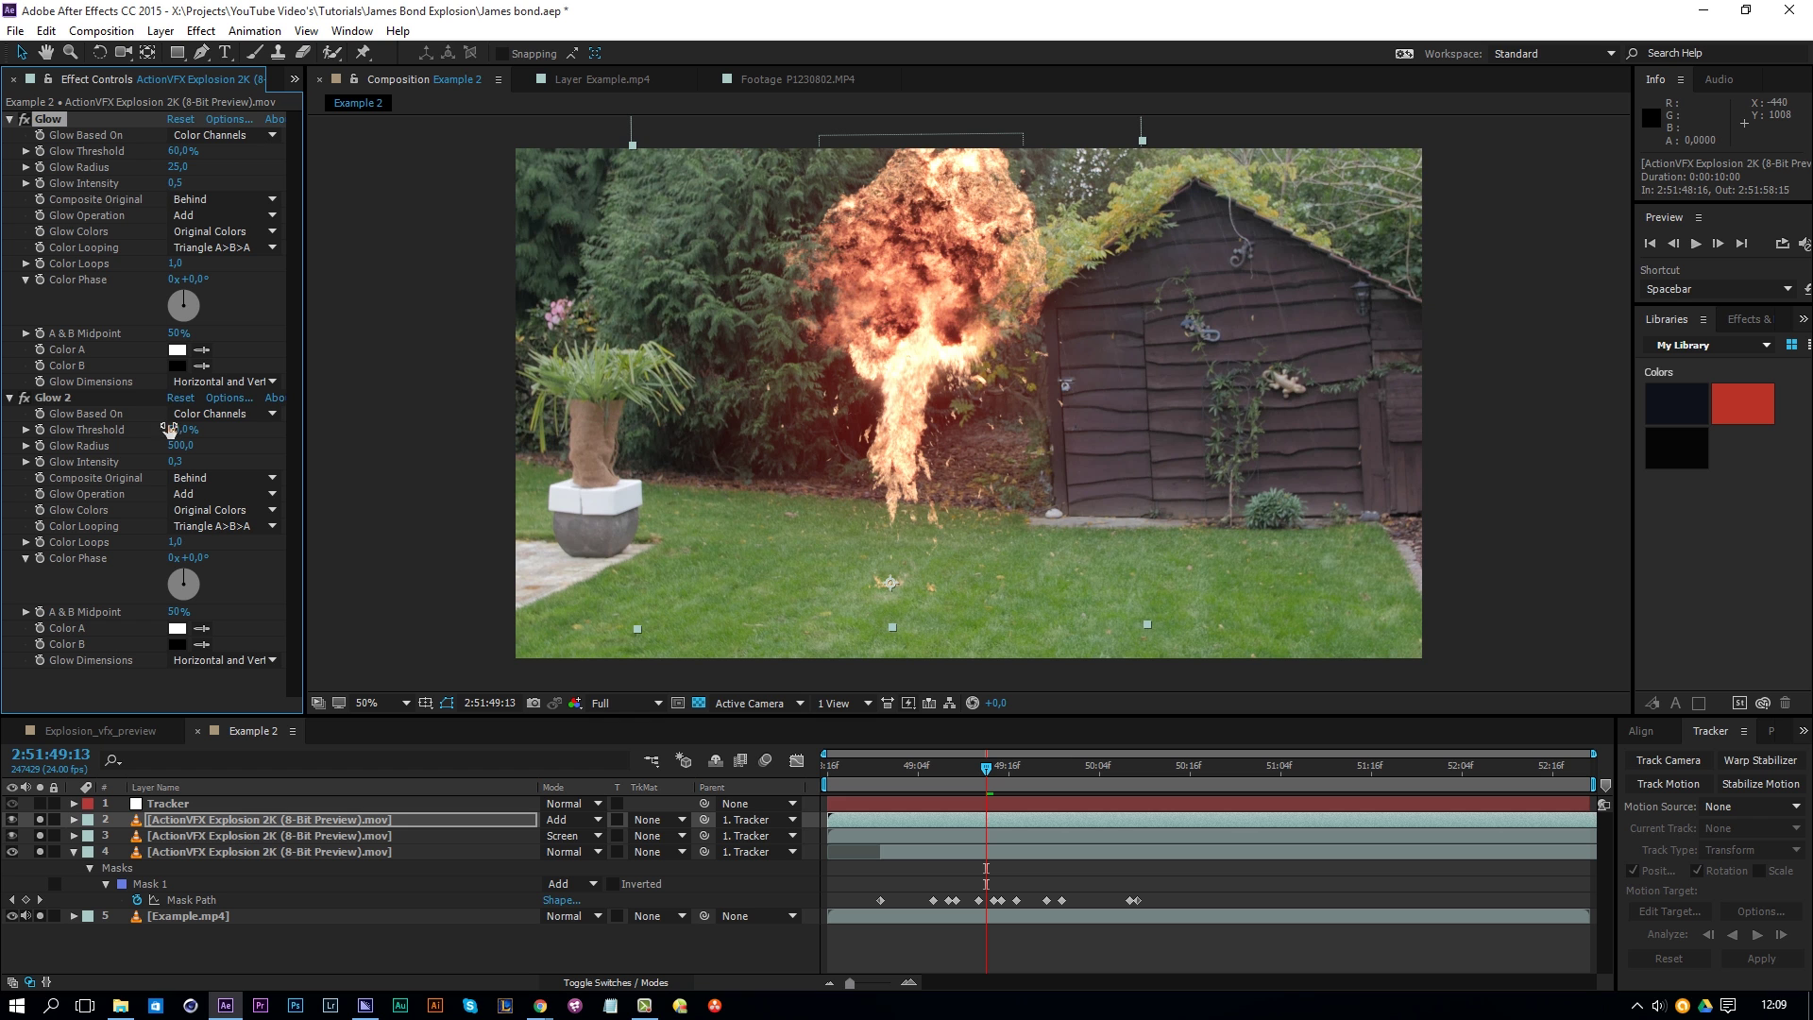
Step: Compare the explosion with the glows toggled off and on, checking frames 2:51:49:13, 2:51:50:04 and 2:51:49:11
{"action": "left_click", "coordinate": [23, 398]}
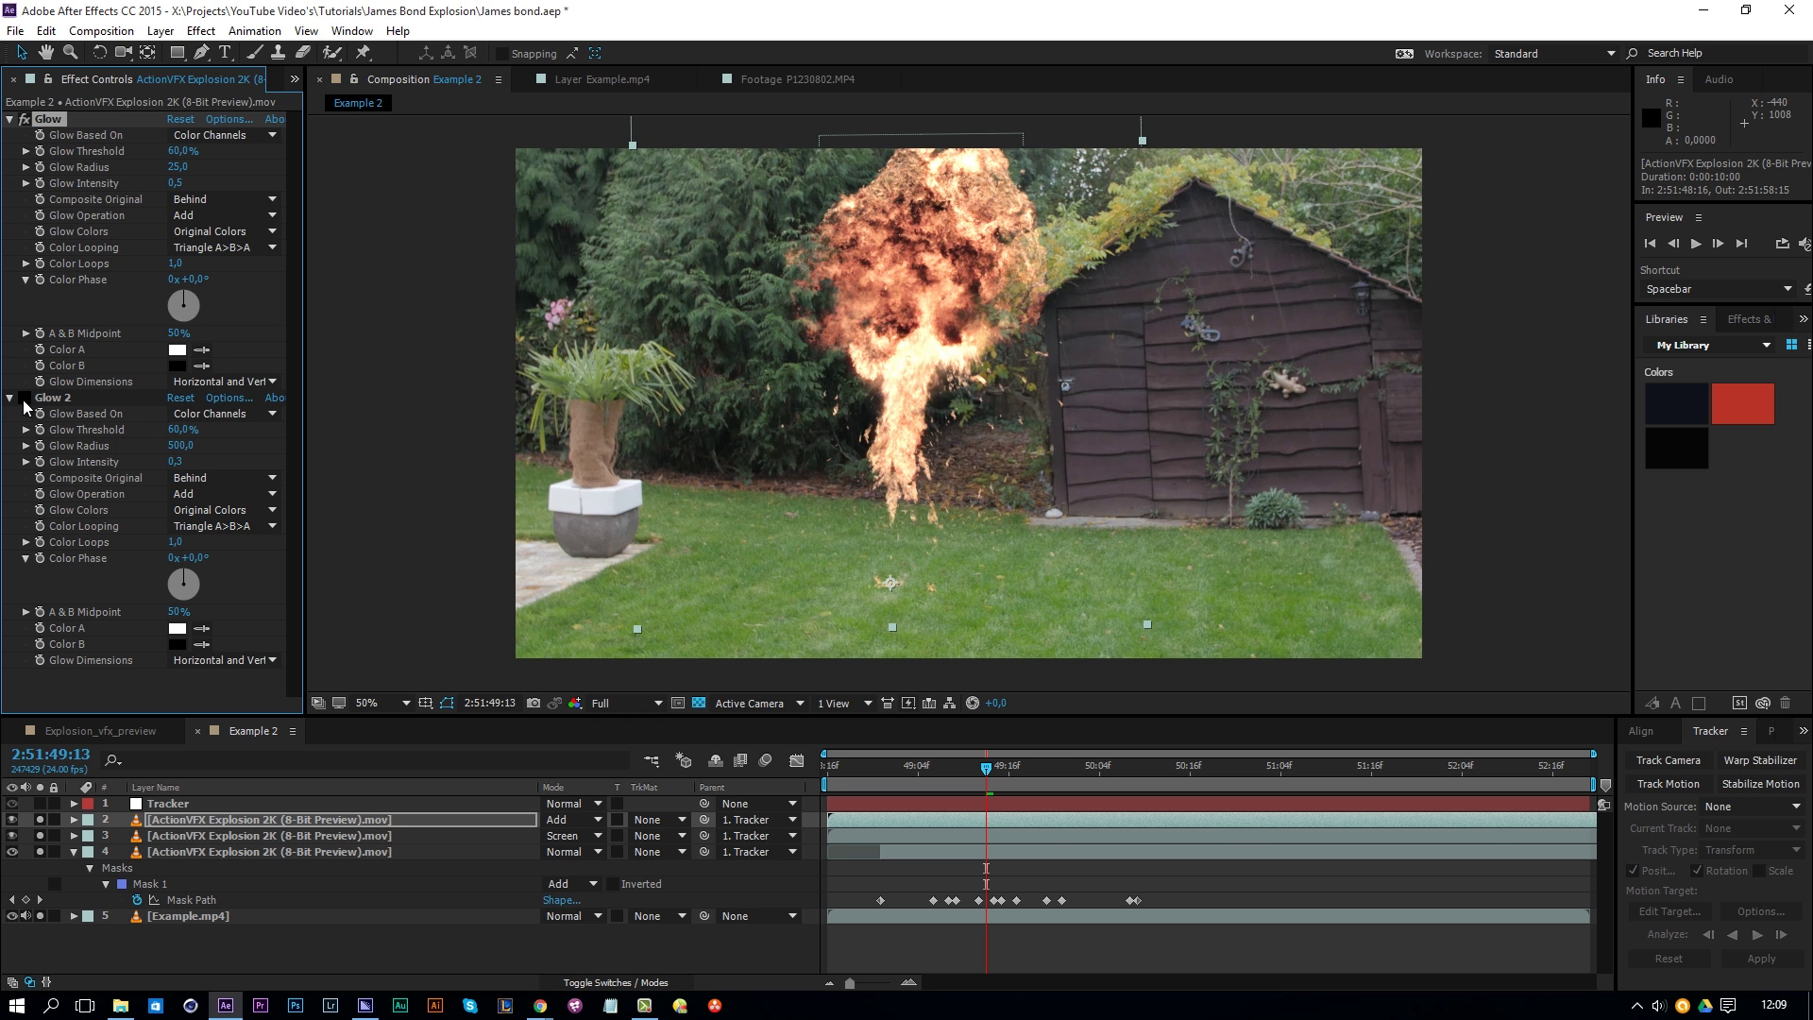
{"action": "left_click", "coordinate": [1099, 771]}
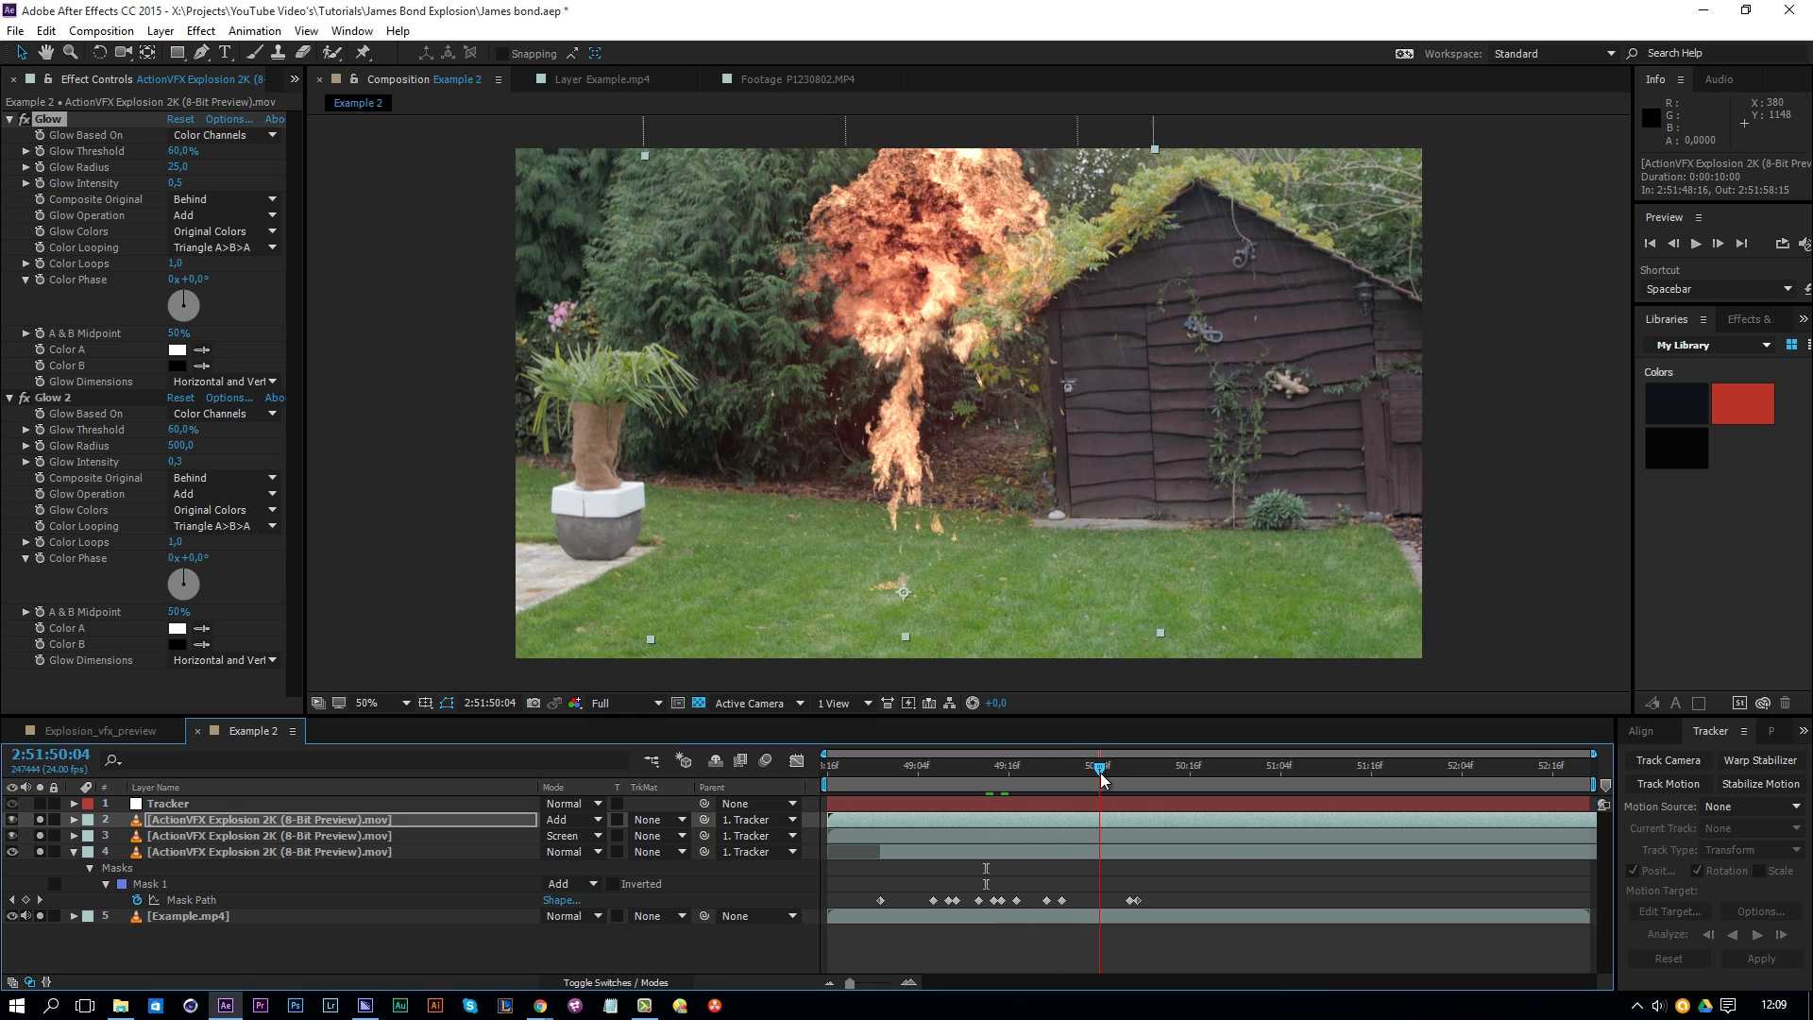
{"action": "left_click", "coordinate": [24, 120]}
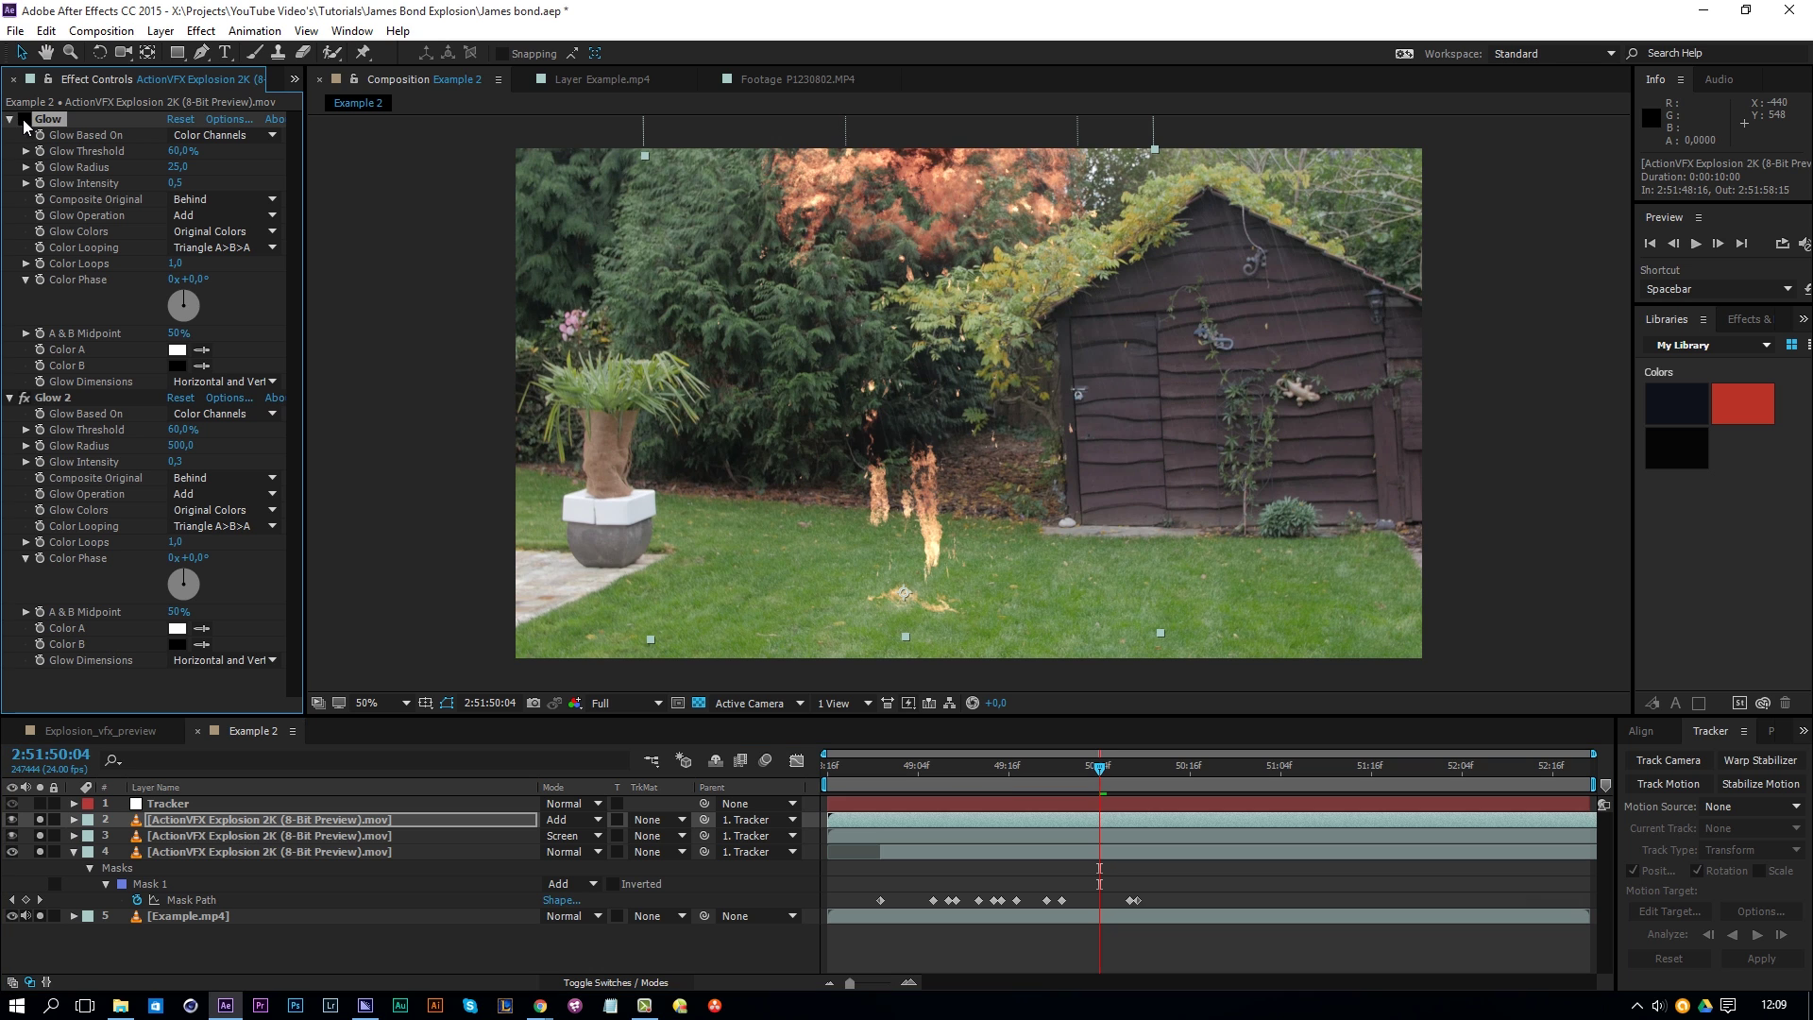
{"action": "left_click", "coordinate": [294, 80]}
{"action": "left_click", "coordinate": [302, 110]}
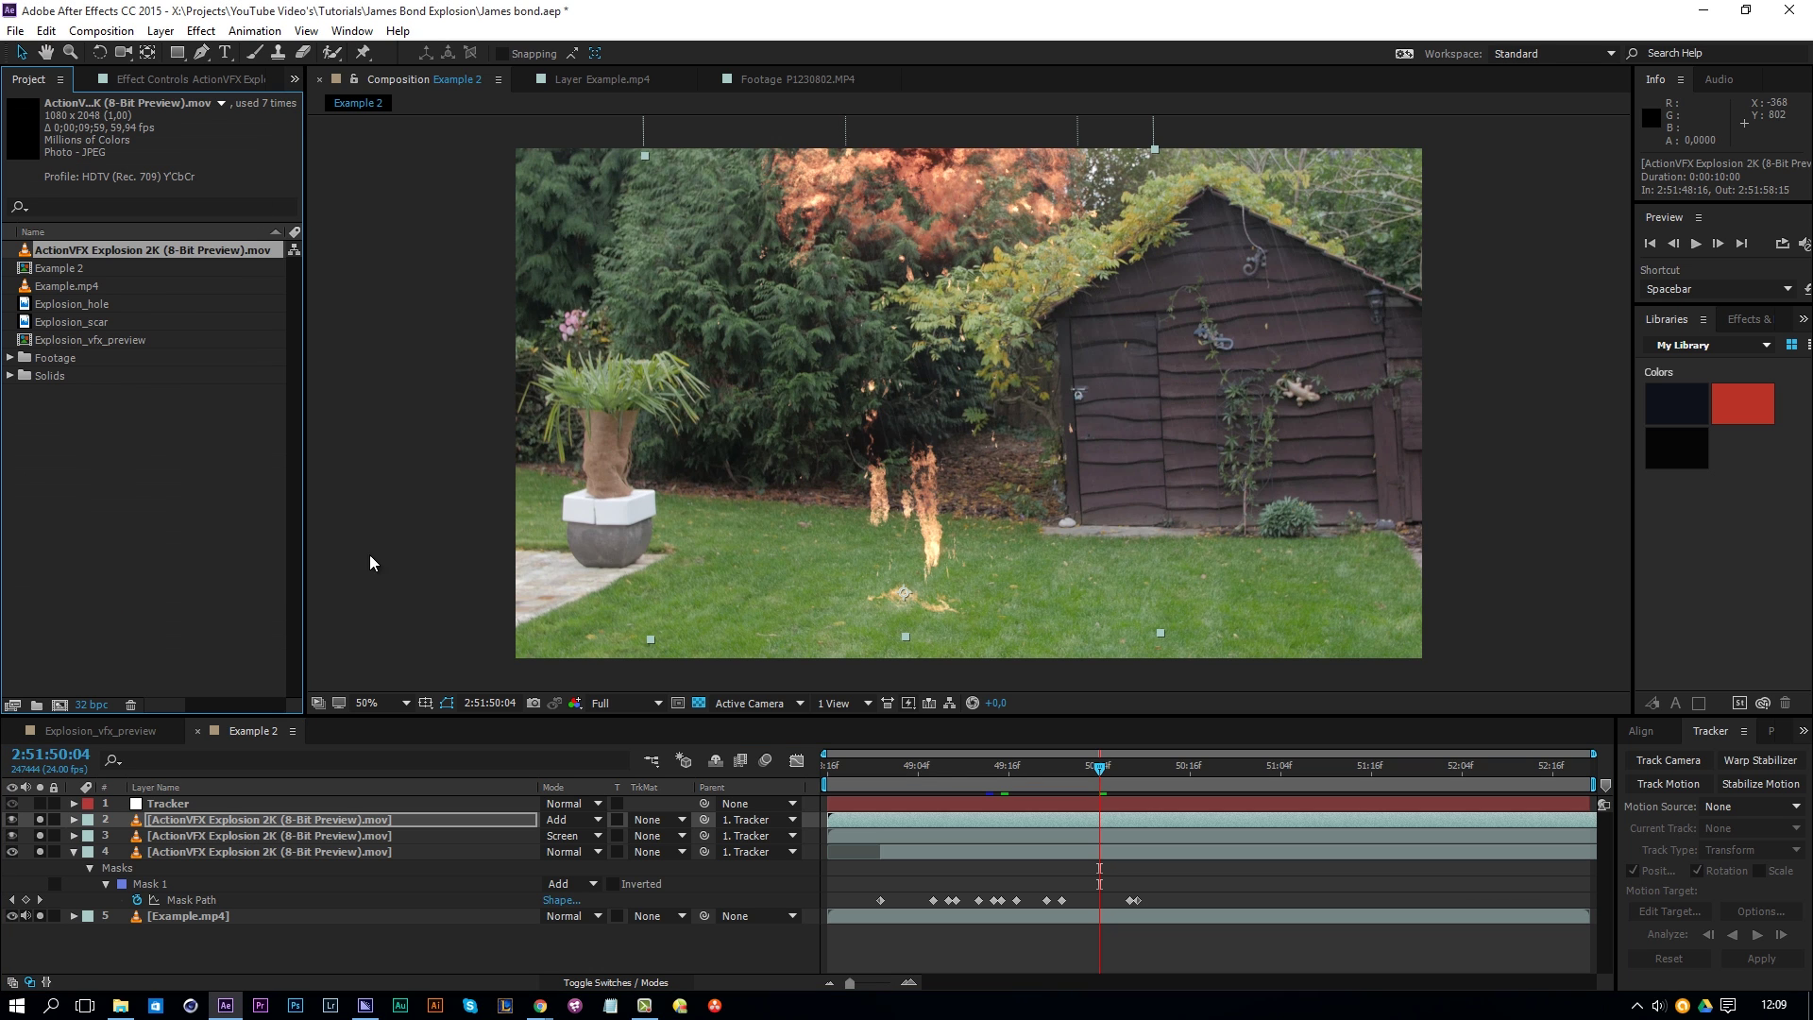
{"action": "left_click_drag", "start_coordinate": [1020, 771], "coordinate": [976, 777]}
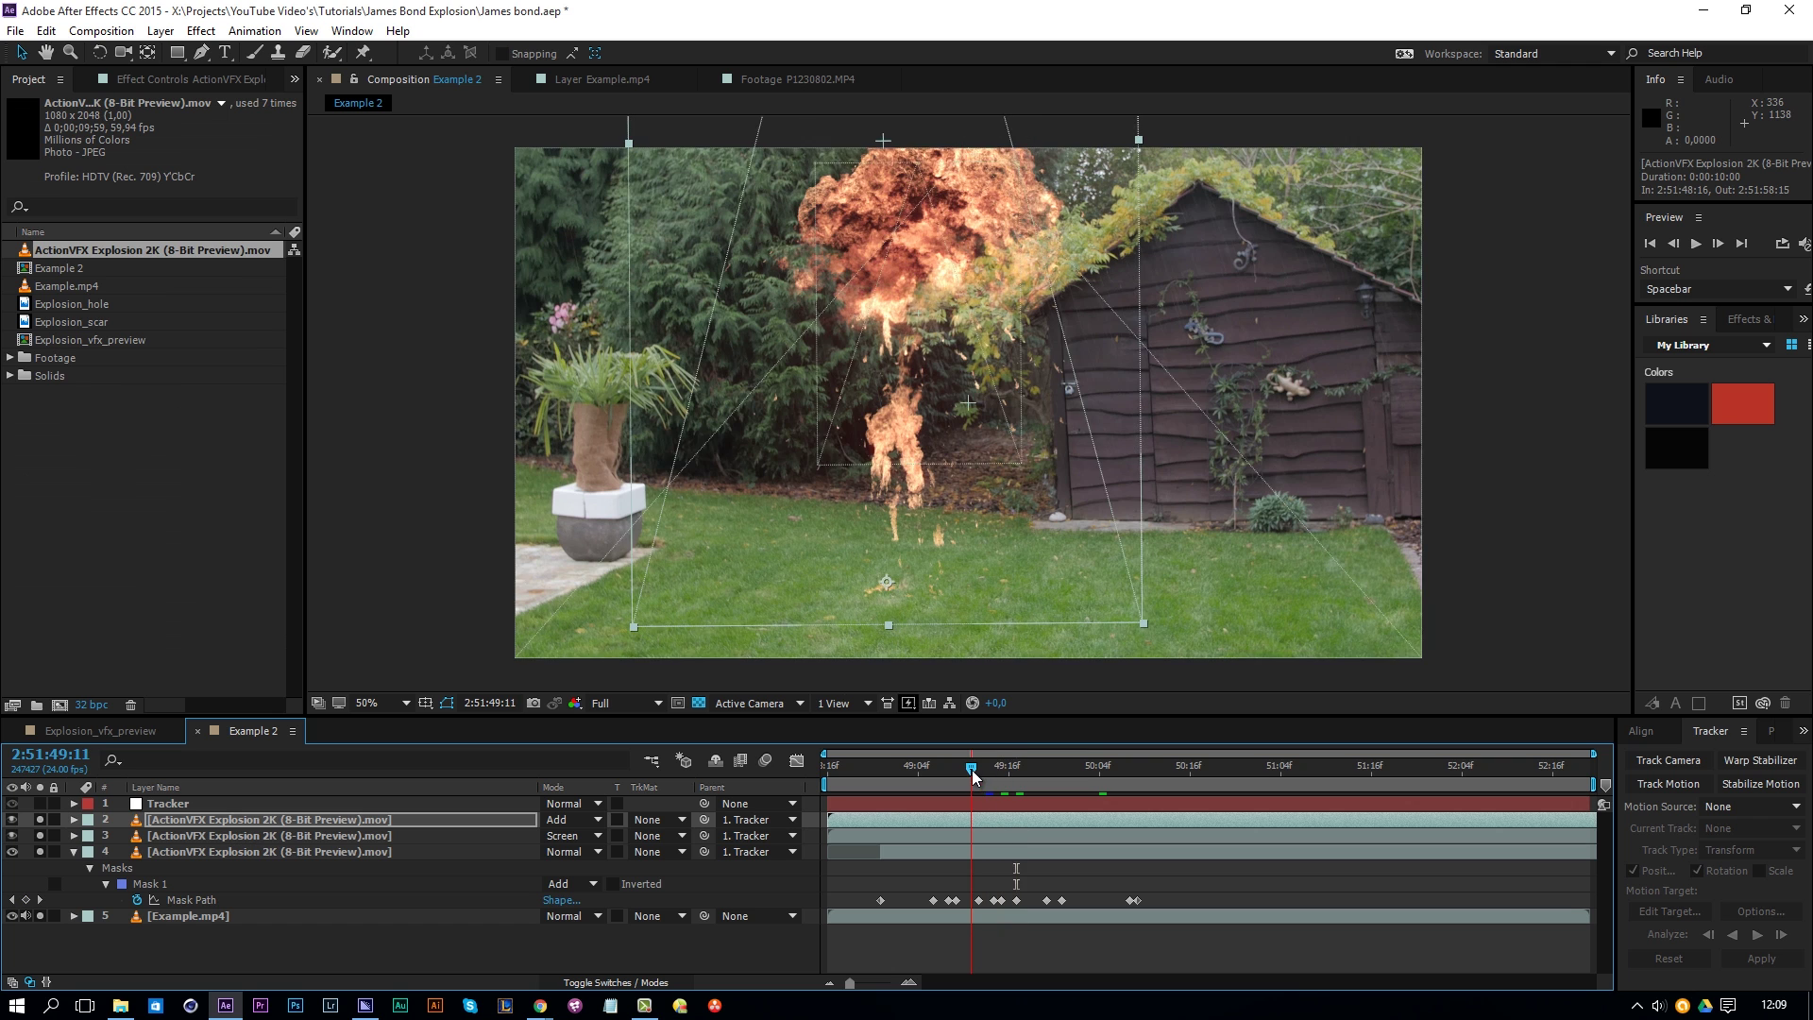
{"action": "key", "text": "F3"}
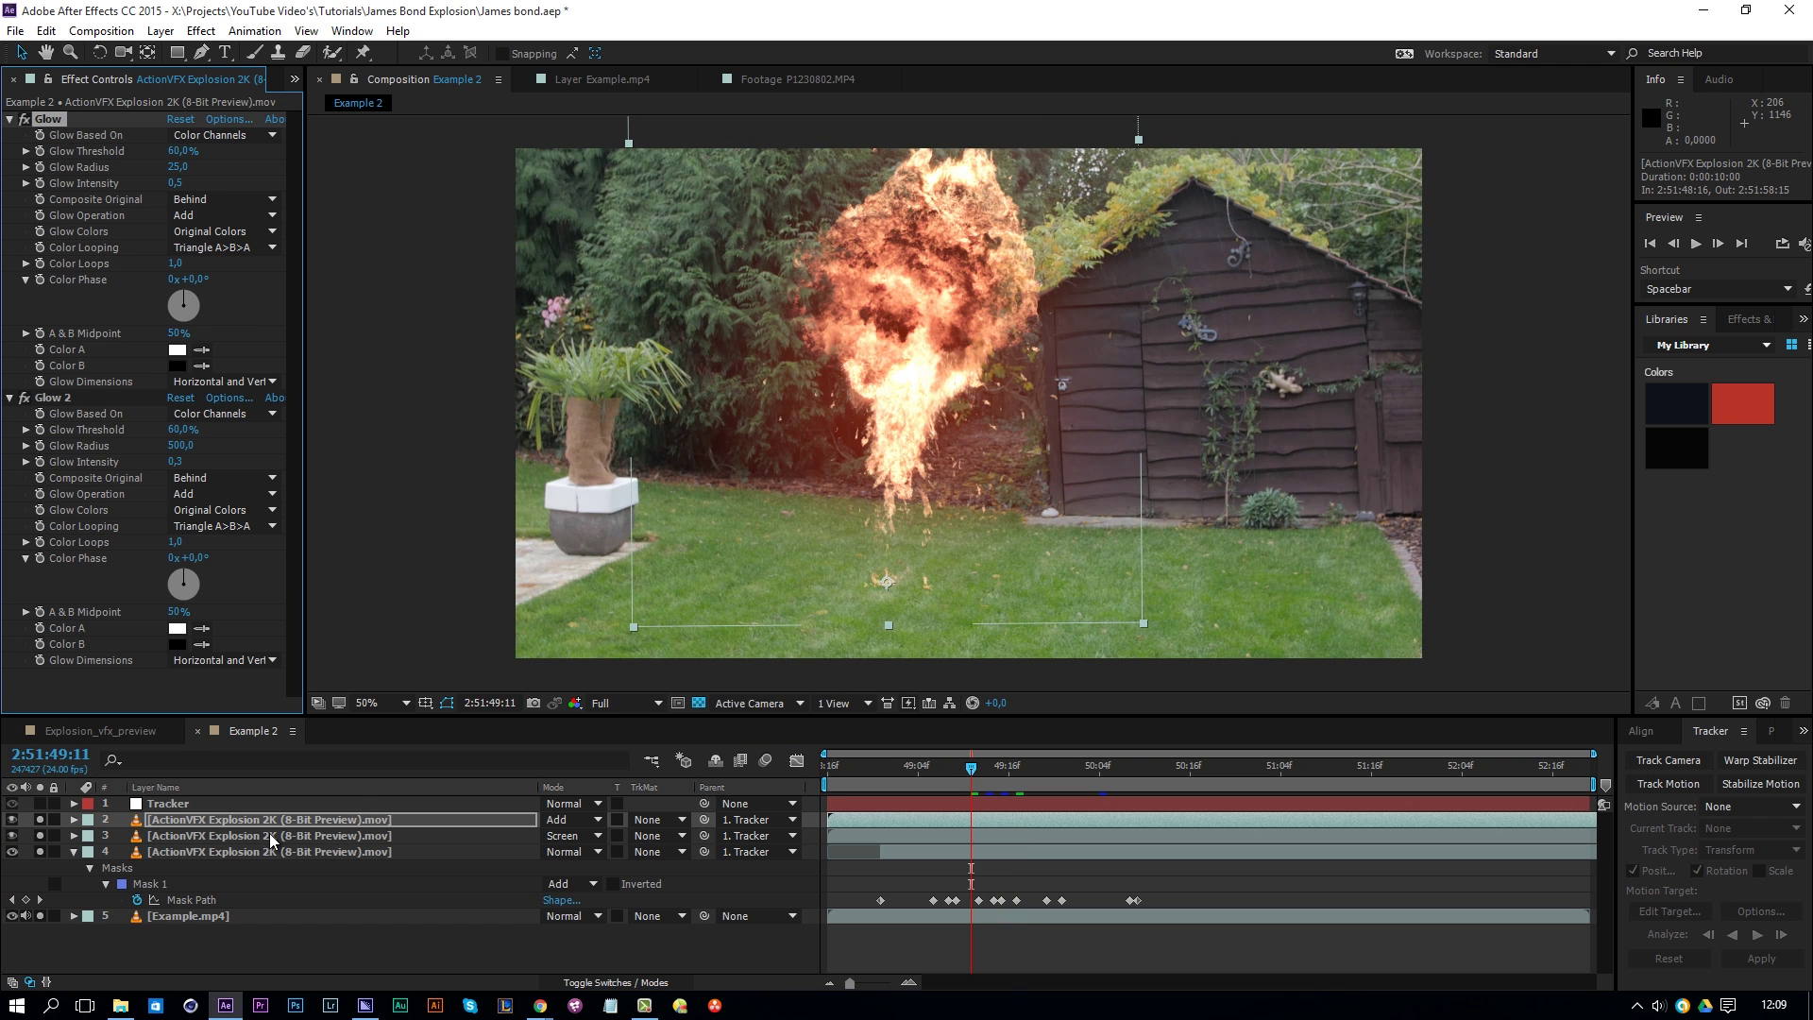
Step: Apply a Tint effect to the top explosion copy with the amount to tint at 30%
{"action": "left_click", "coordinate": [194, 820]}
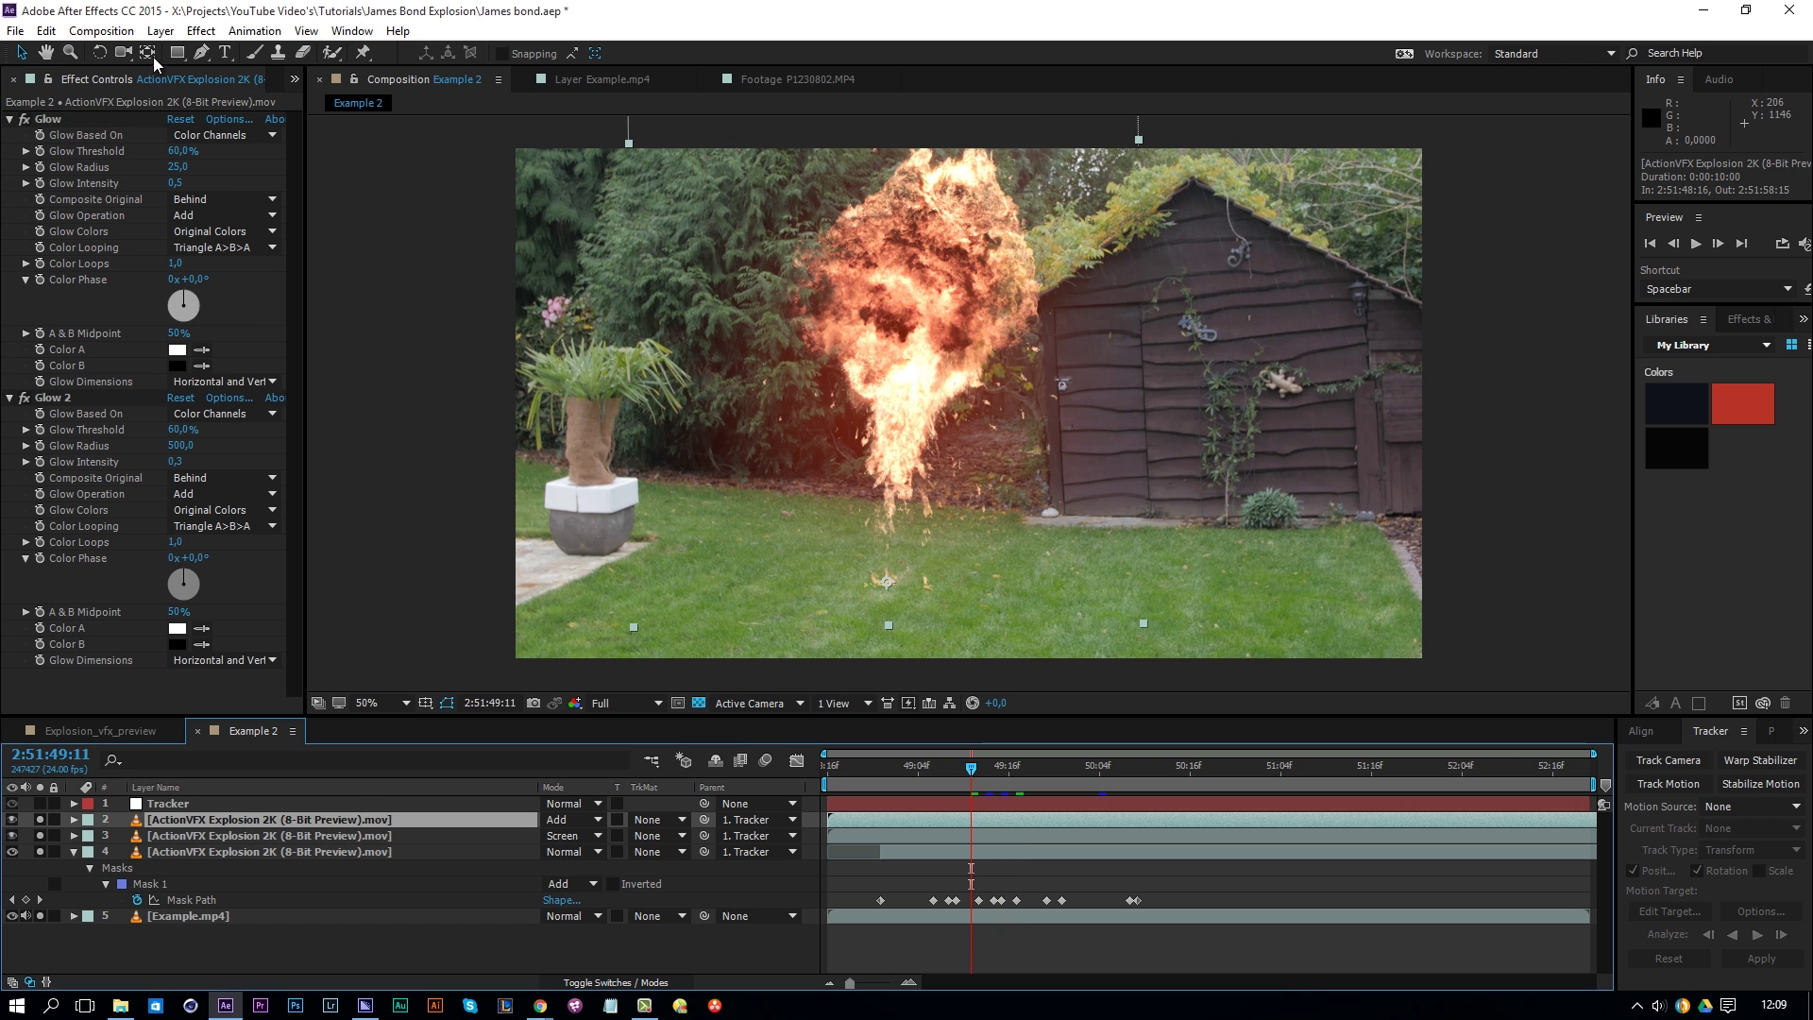
{"action": "left_click", "coordinate": [201, 30]}
{"action": "mouse_move", "coordinate": [123, 226]}
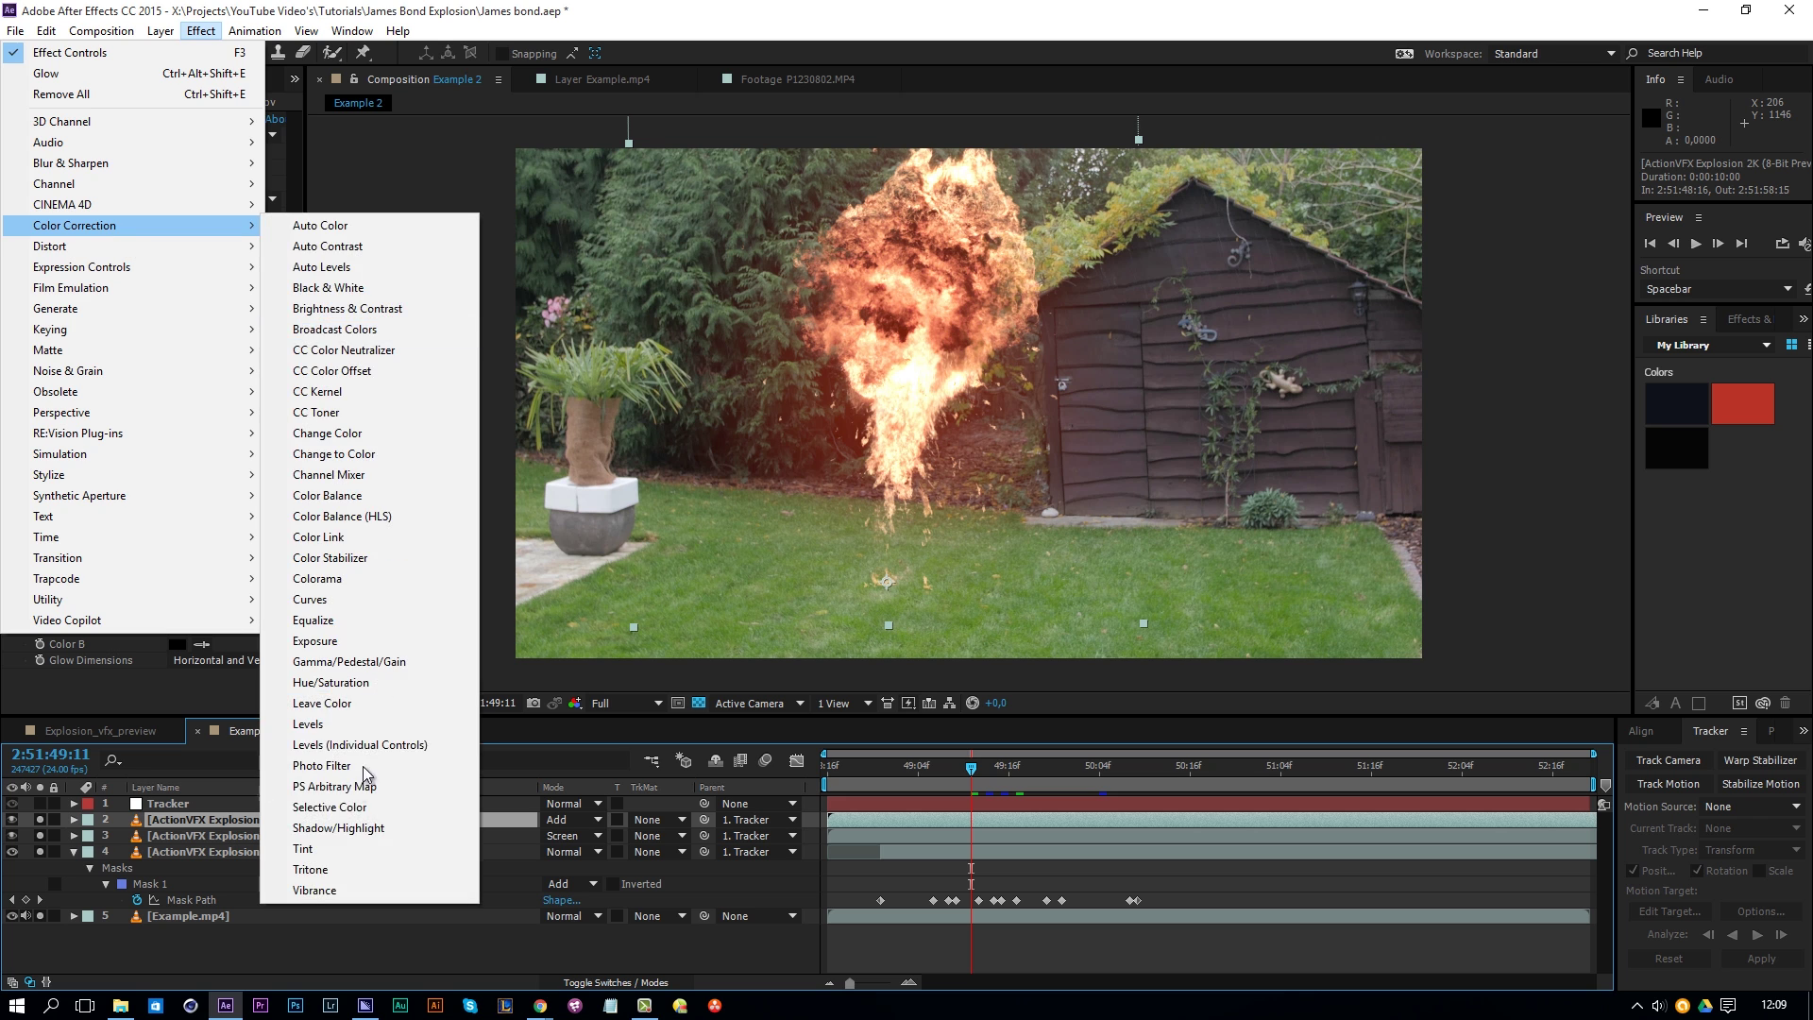
{"action": "left_click", "coordinate": [364, 848]}
{"action": "left_click_drag", "start_coordinate": [180, 696], "coordinate": [178, 700]}
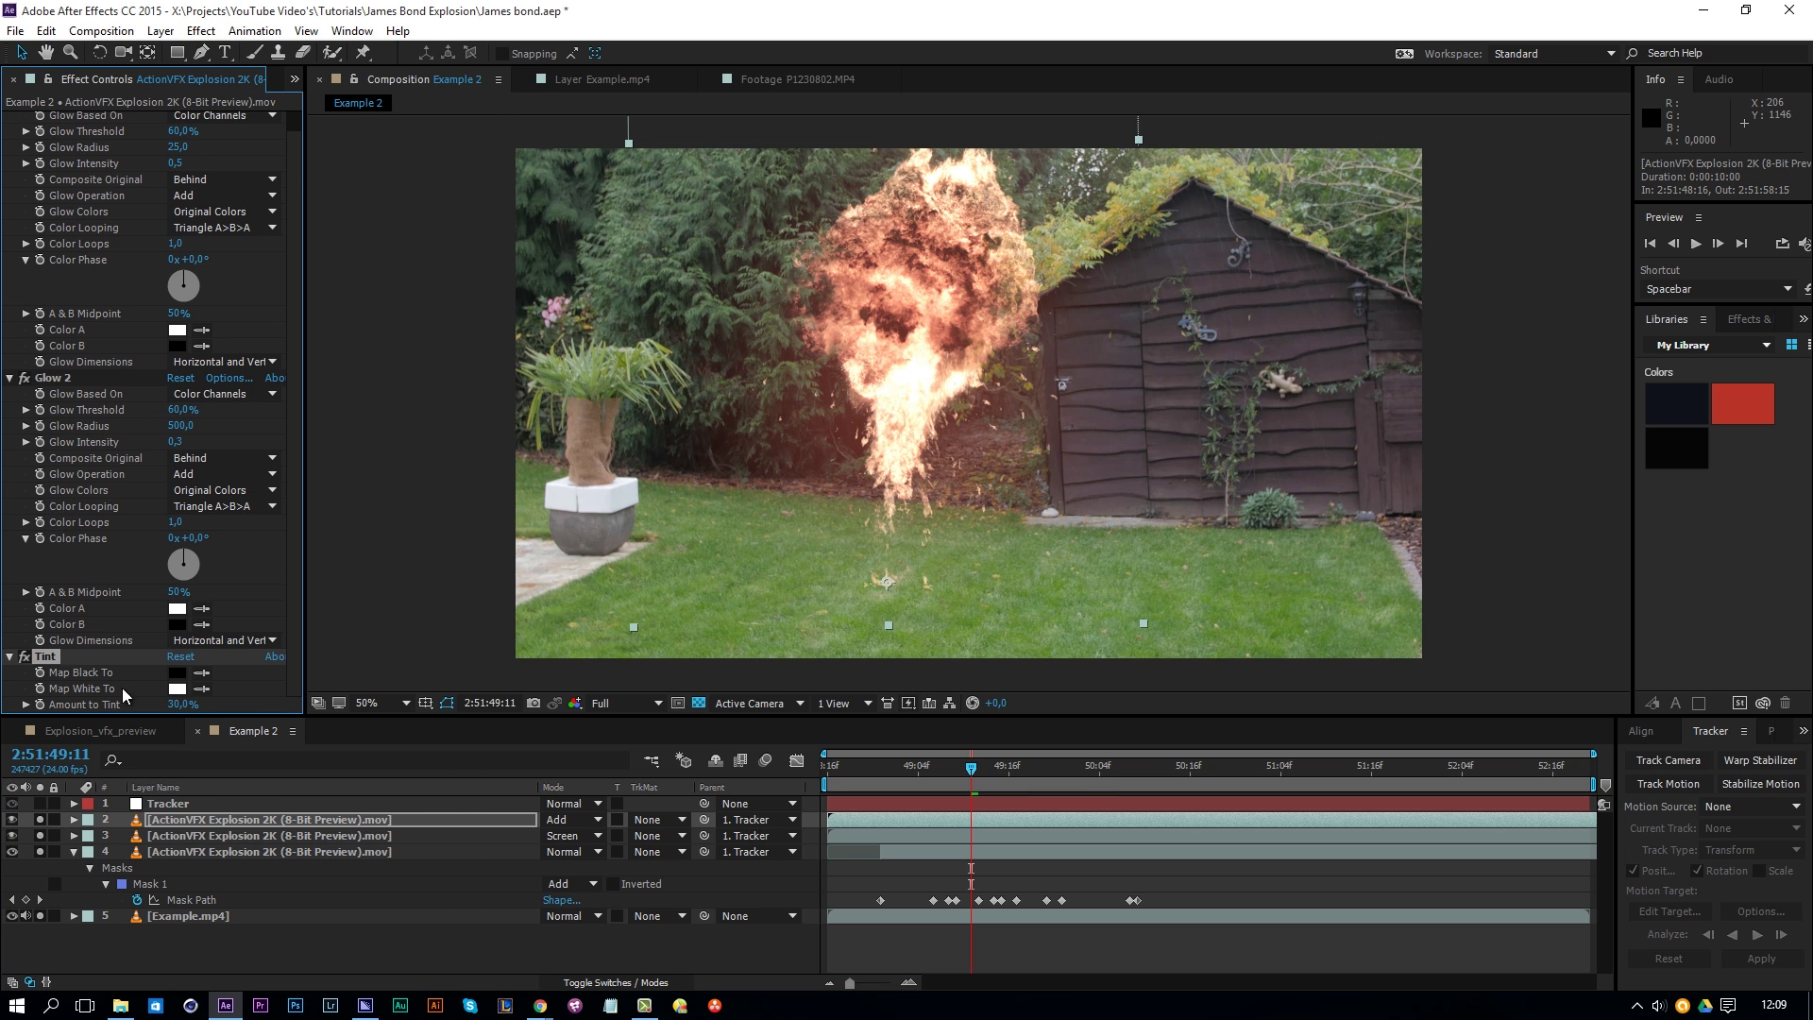
Step: Preview the composited explosion and inspect the frame at 2:51:49:05
{"action": "key", "text": "space"}
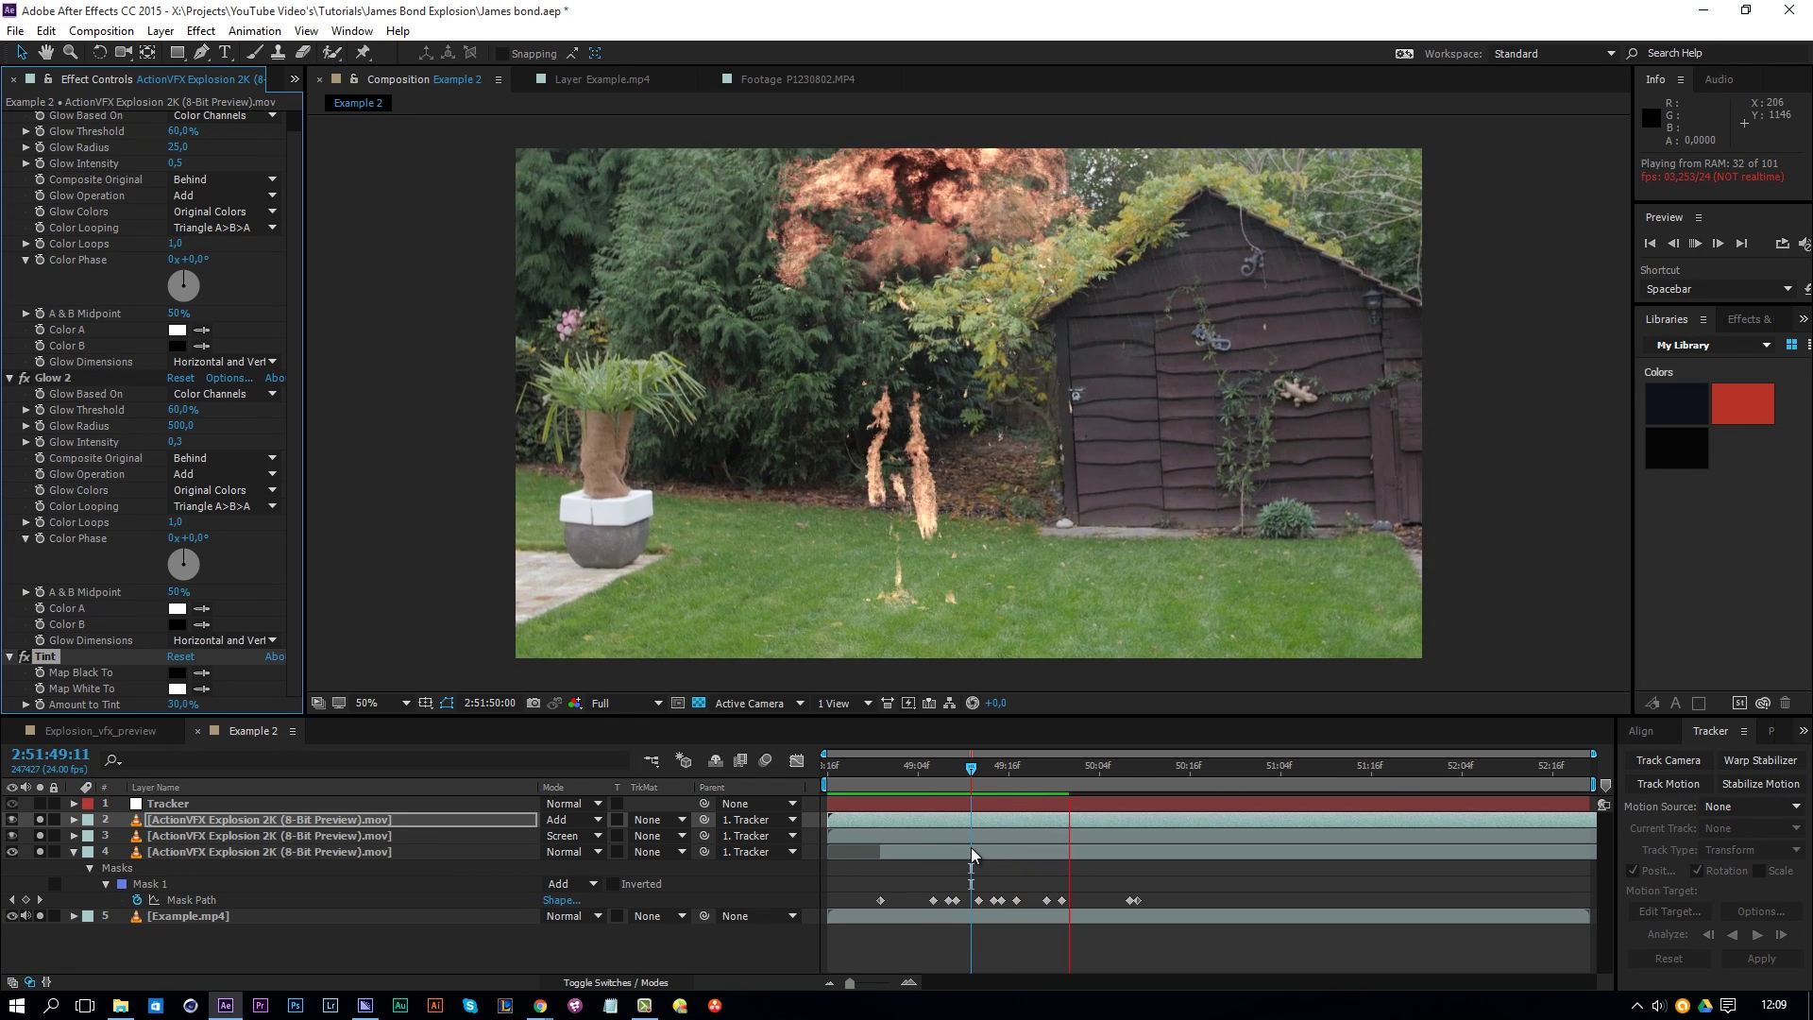
{"action": "left_click", "coordinate": [925, 766]}
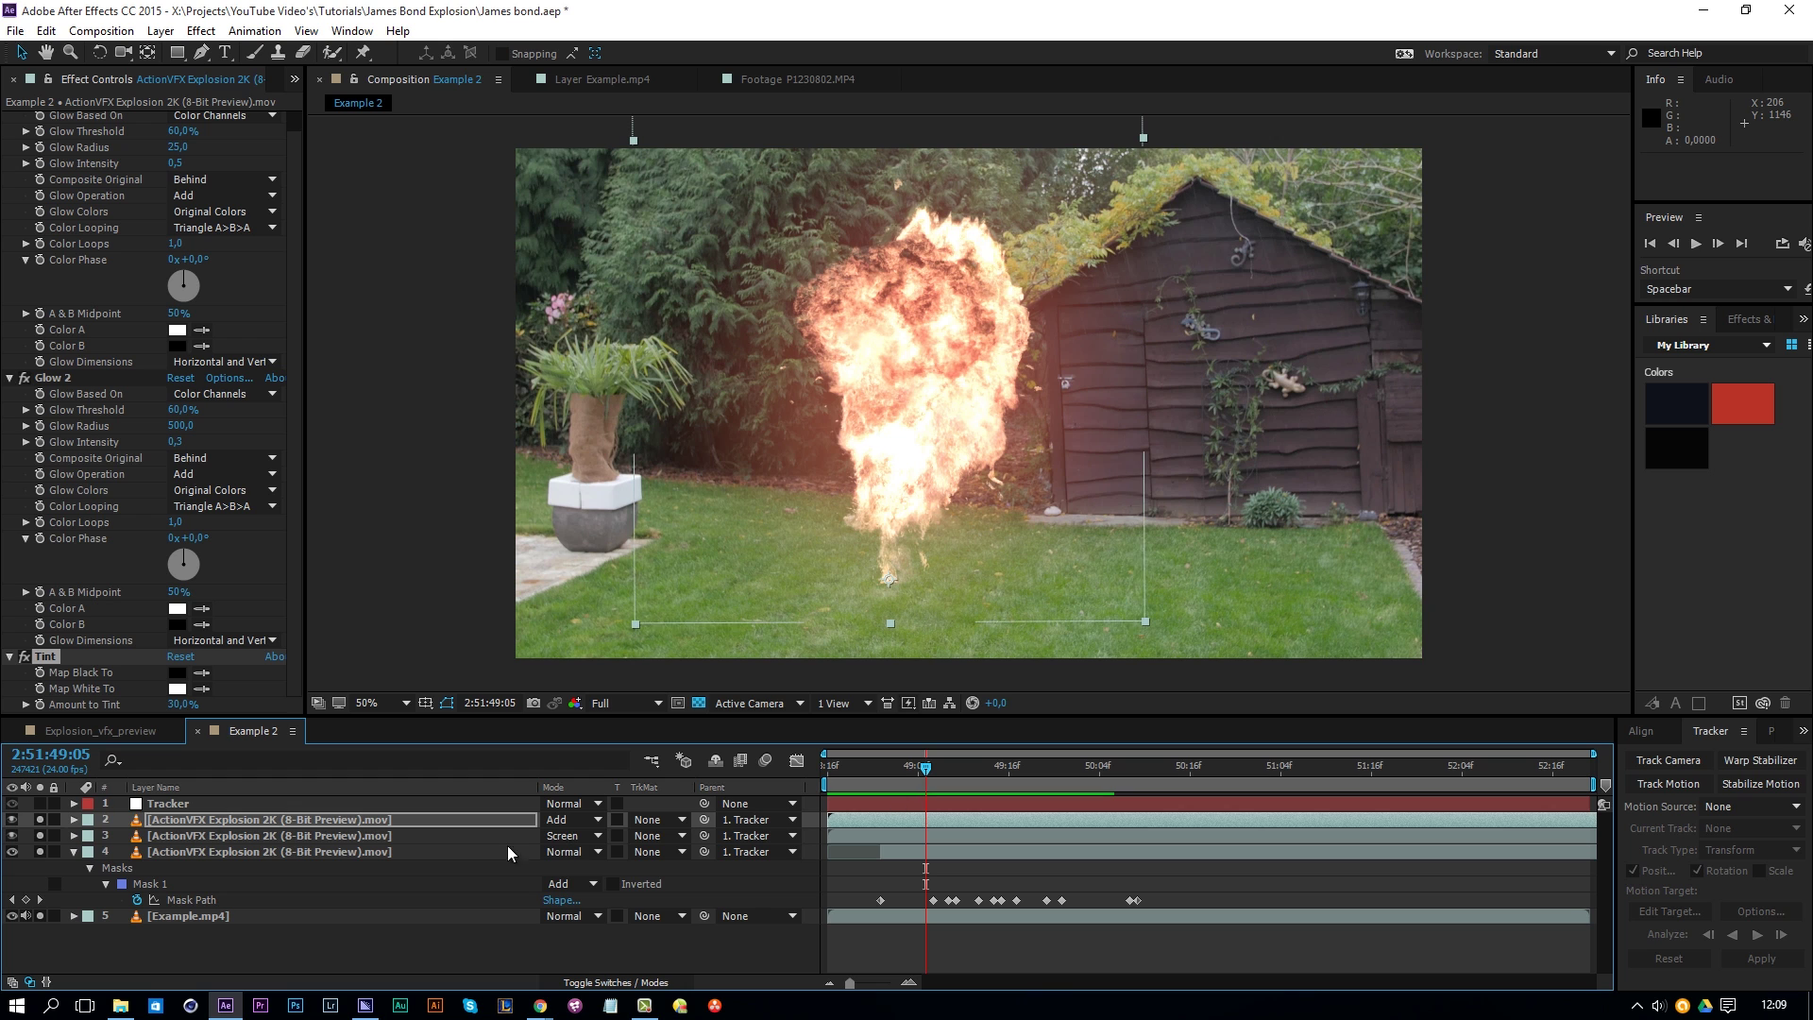
Step: Parent the Add and Screen explosion copies to the masked Normal explosion copy
{"action": "left_click", "coordinate": [371, 853]}
{"action": "left_click", "coordinate": [377, 822], "text": "shift"}
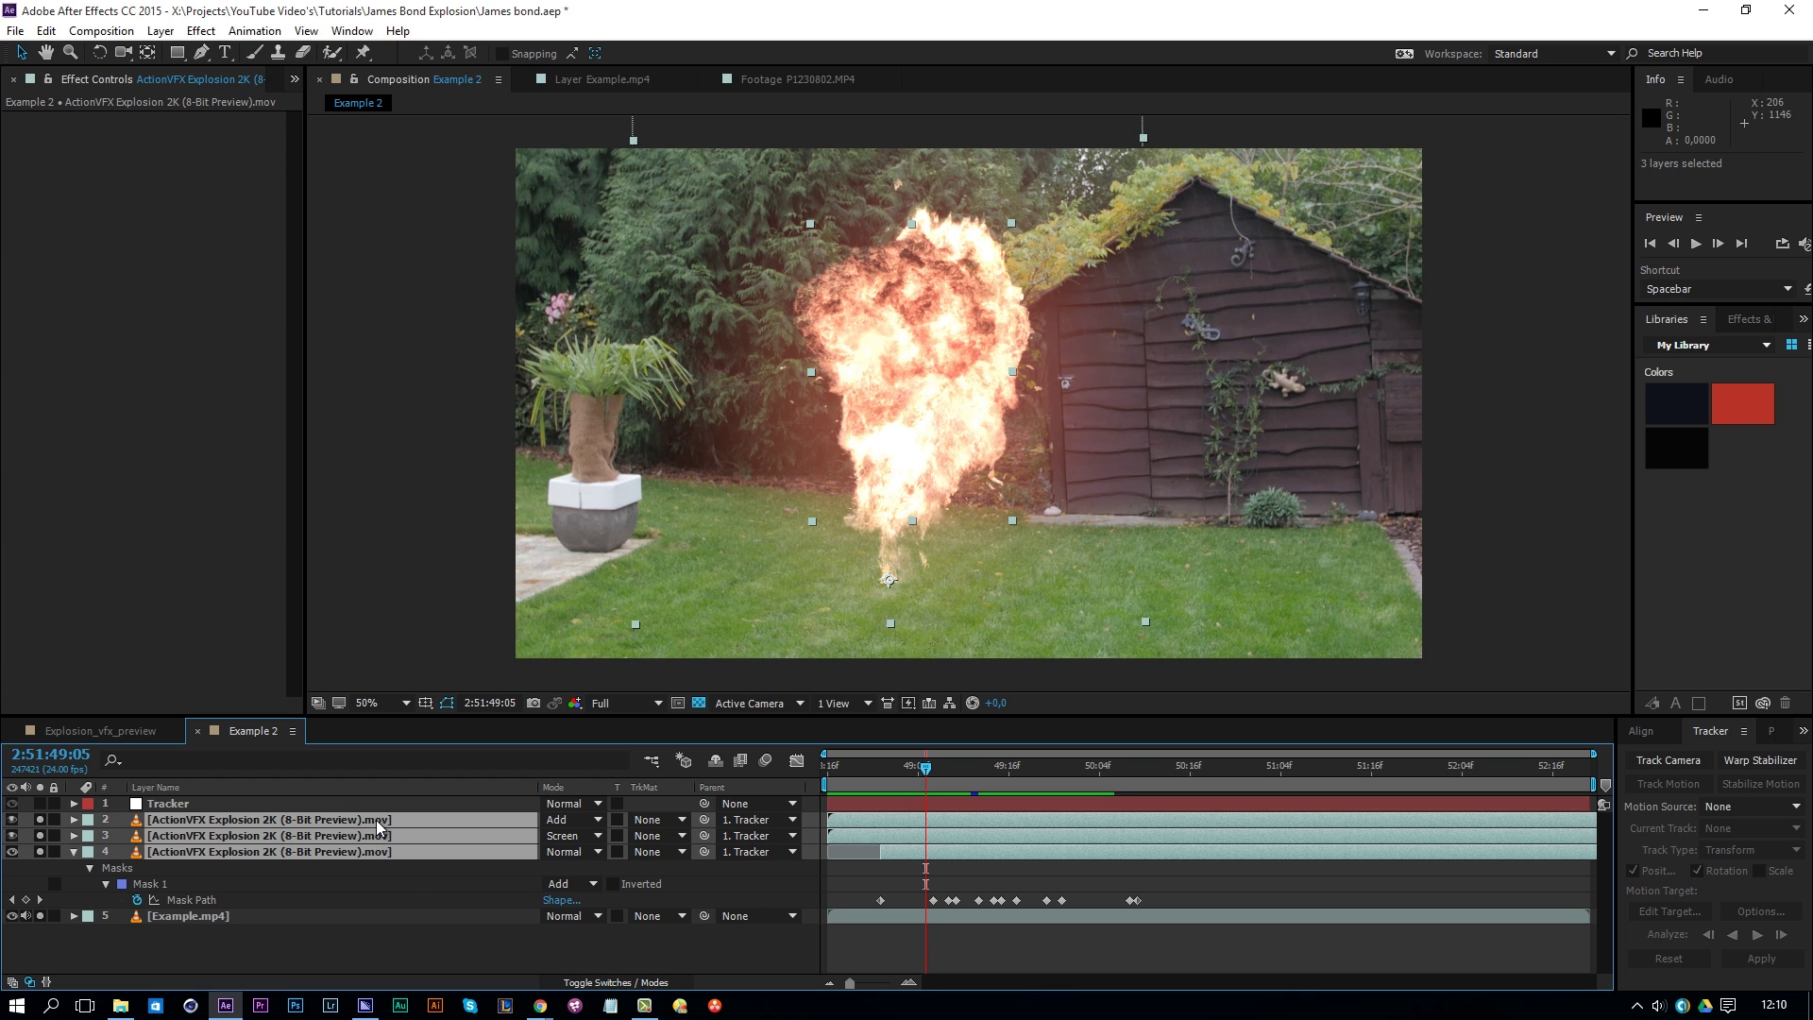
{"action": "left_click", "coordinate": [416, 855]}
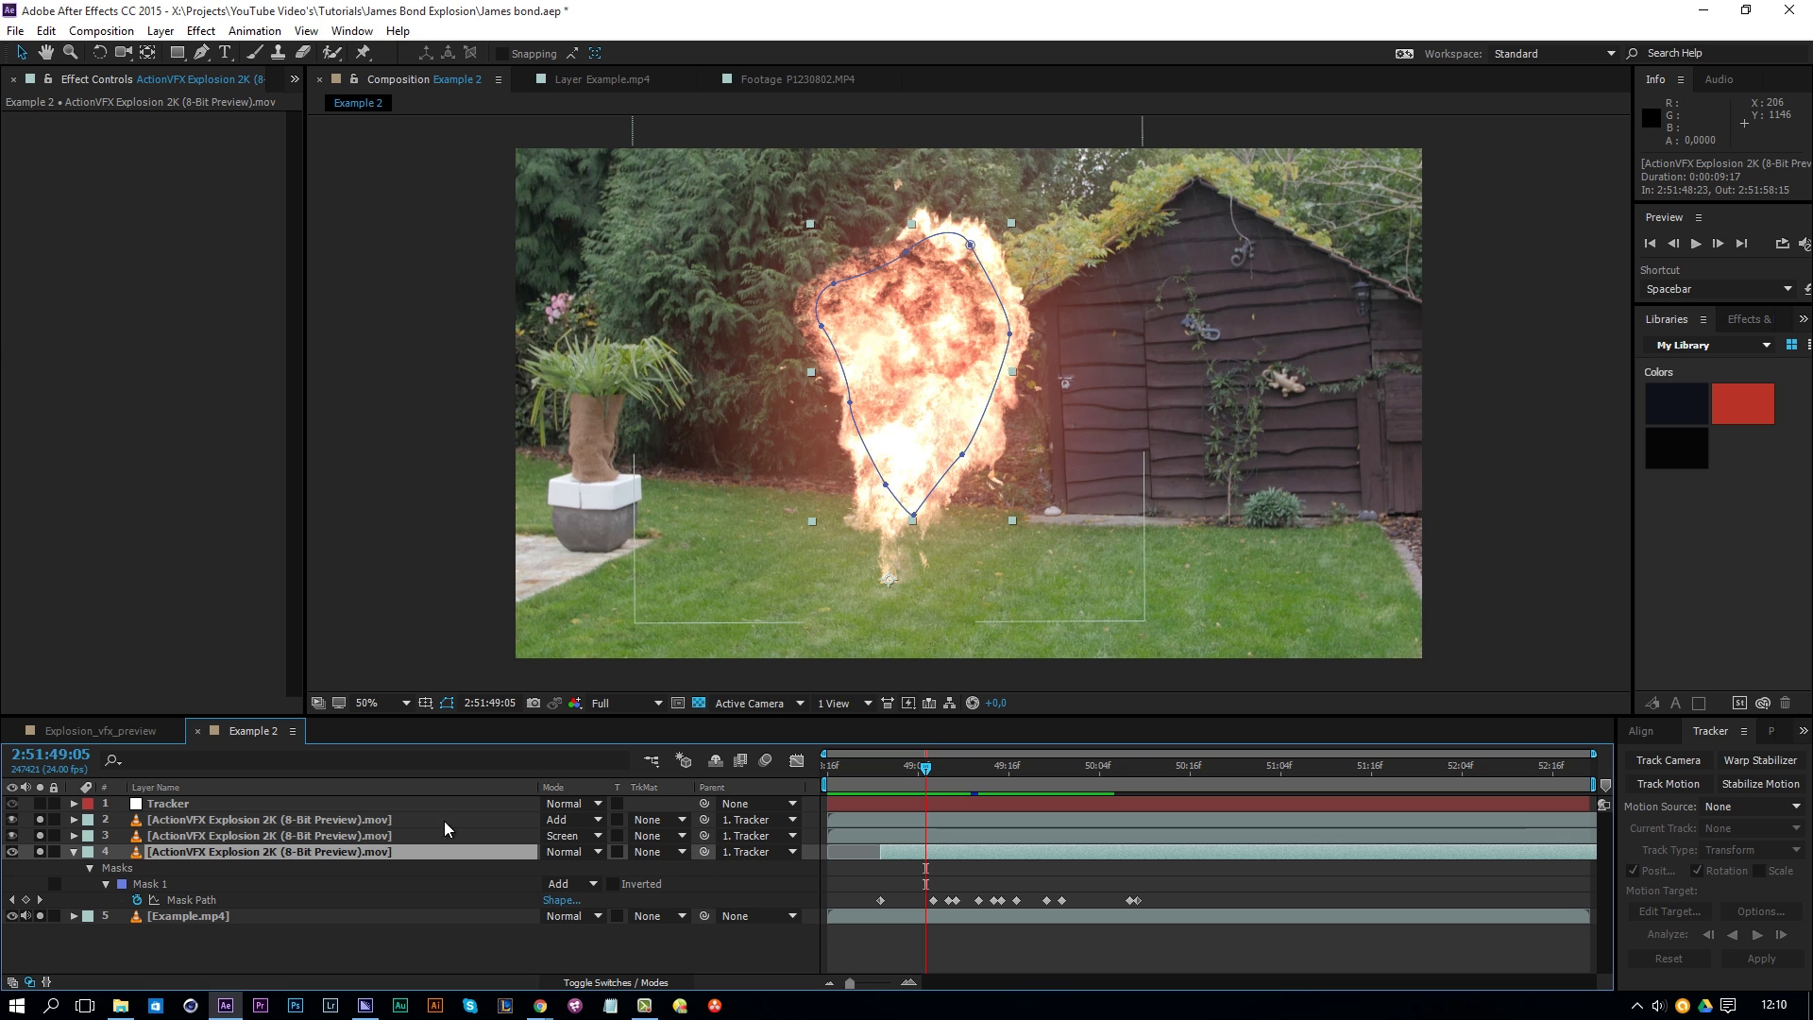
{"action": "left_click", "coordinate": [325, 832]}
{"action": "left_click", "coordinate": [309, 820], "text": "shift"}
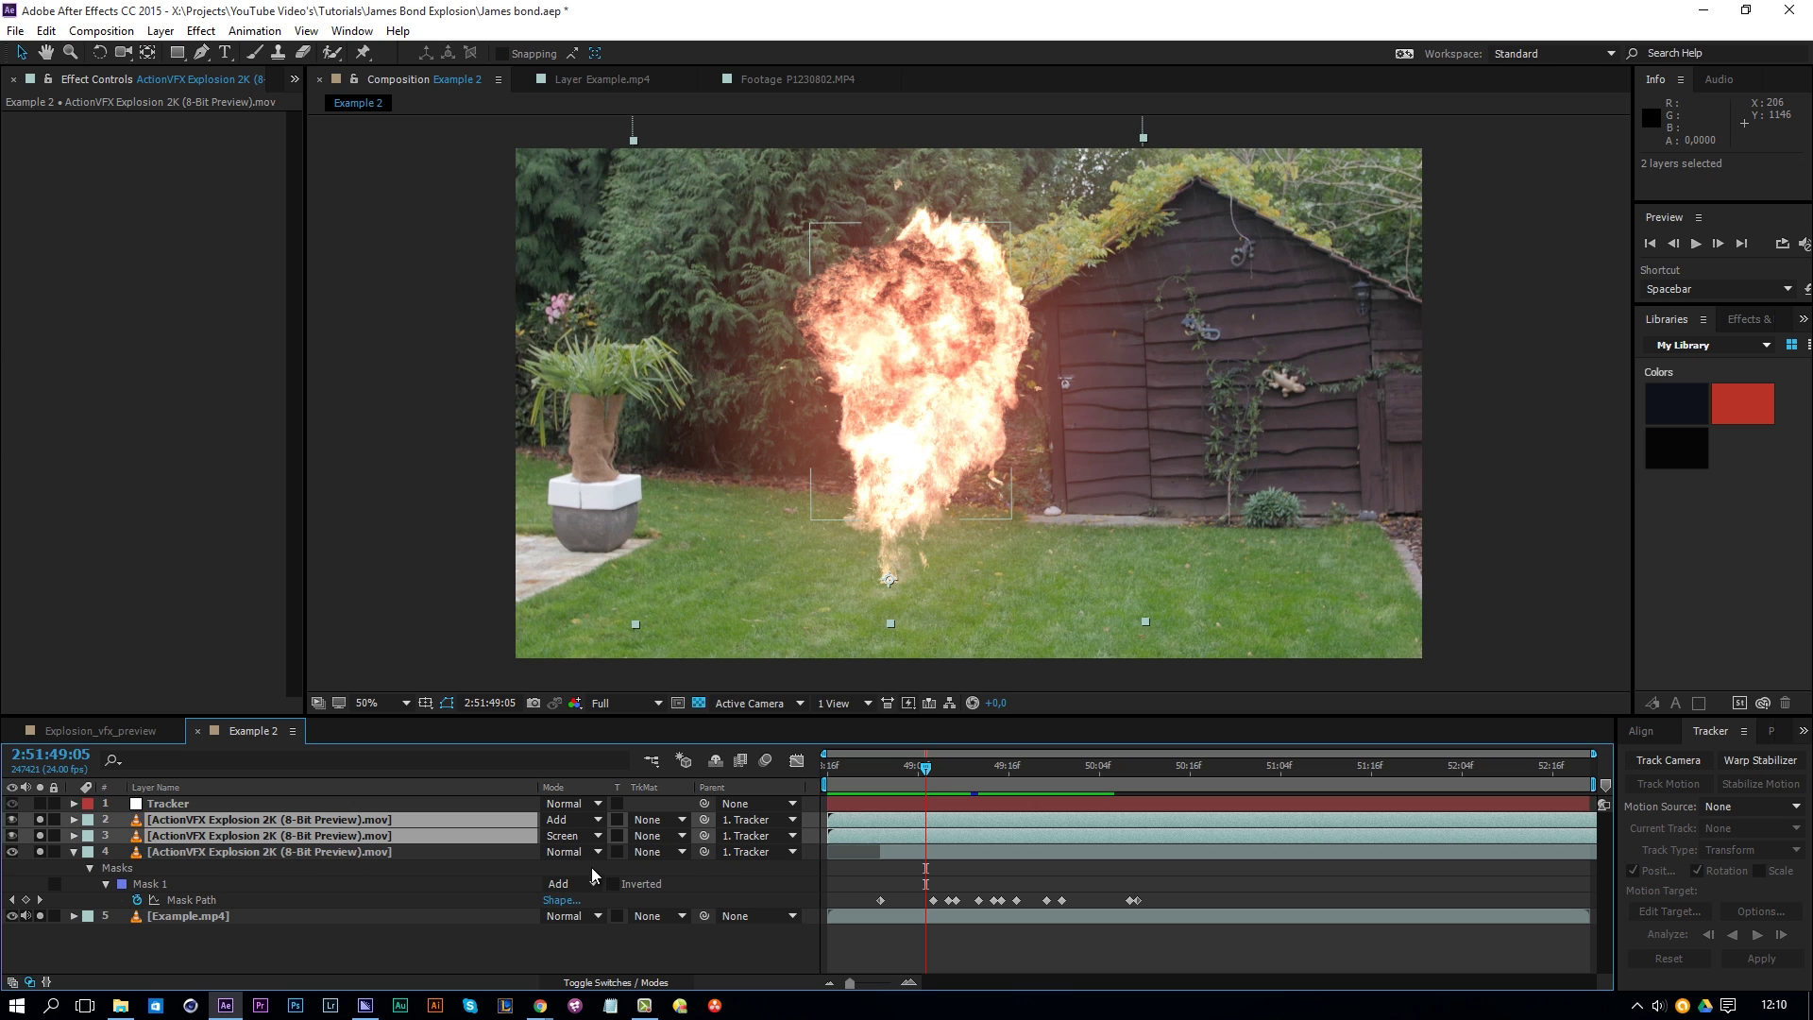
{"action": "left_click_drag", "start_coordinate": [705, 836], "coordinate": [342, 854]}
{"action": "left_click", "coordinate": [842, 886]}
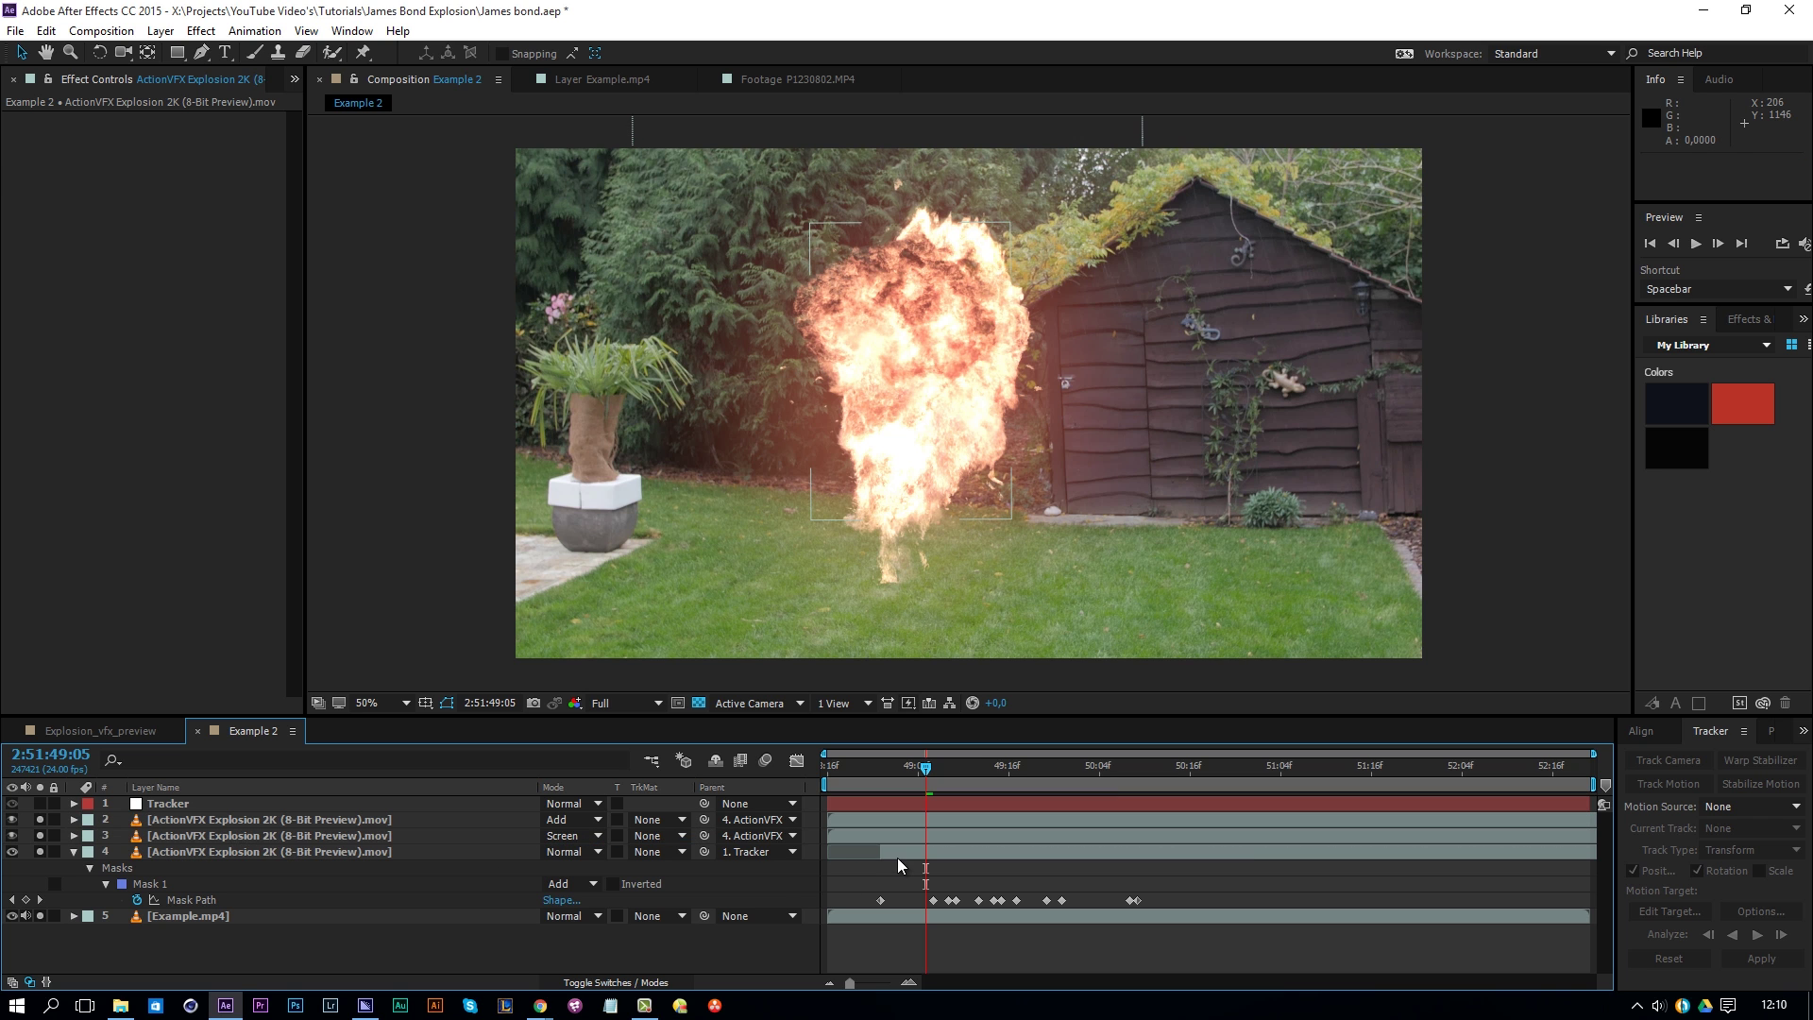
Step: Scale the masked Normal explosion copy to 130% and preview the enlarged explosion
{"action": "left_click", "coordinate": [902, 853]}
{"action": "key", "text": "s"}
{"action": "left_click_drag", "start_coordinate": [570, 868], "coordinate": [594, 868]}
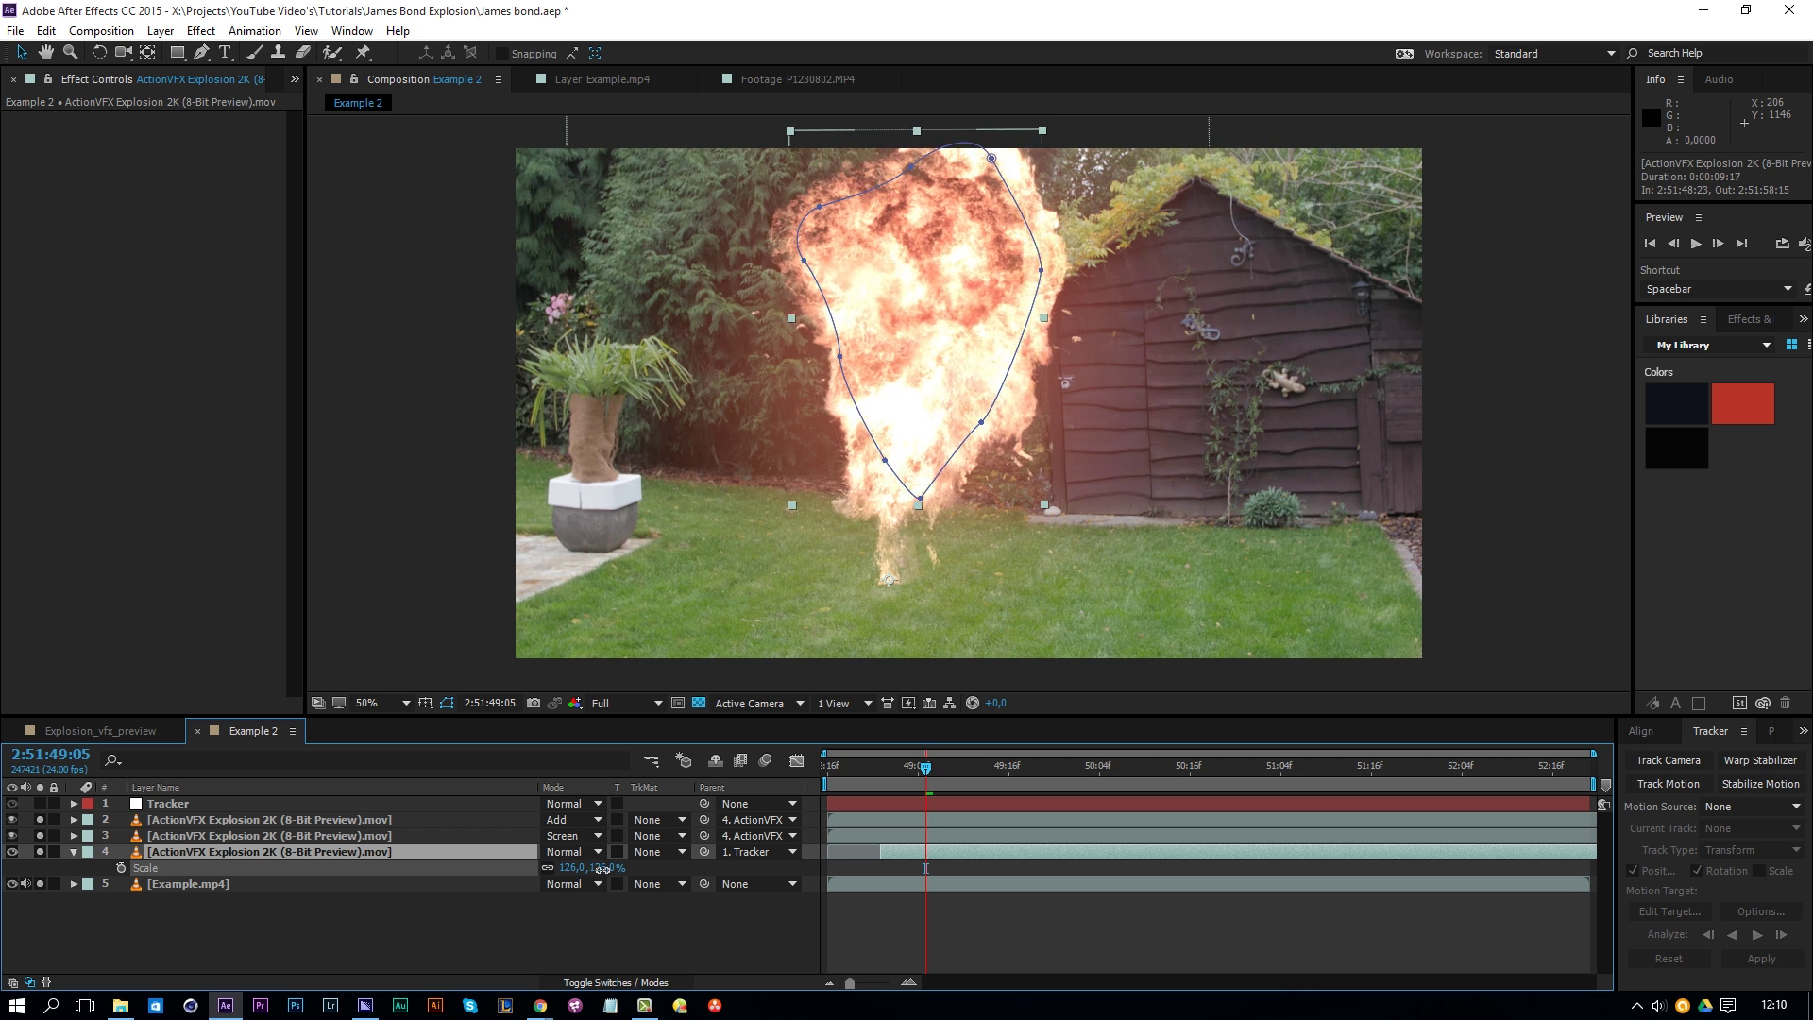
{"action": "left_click", "coordinate": [935, 907]}
{"action": "key", "text": "space"}
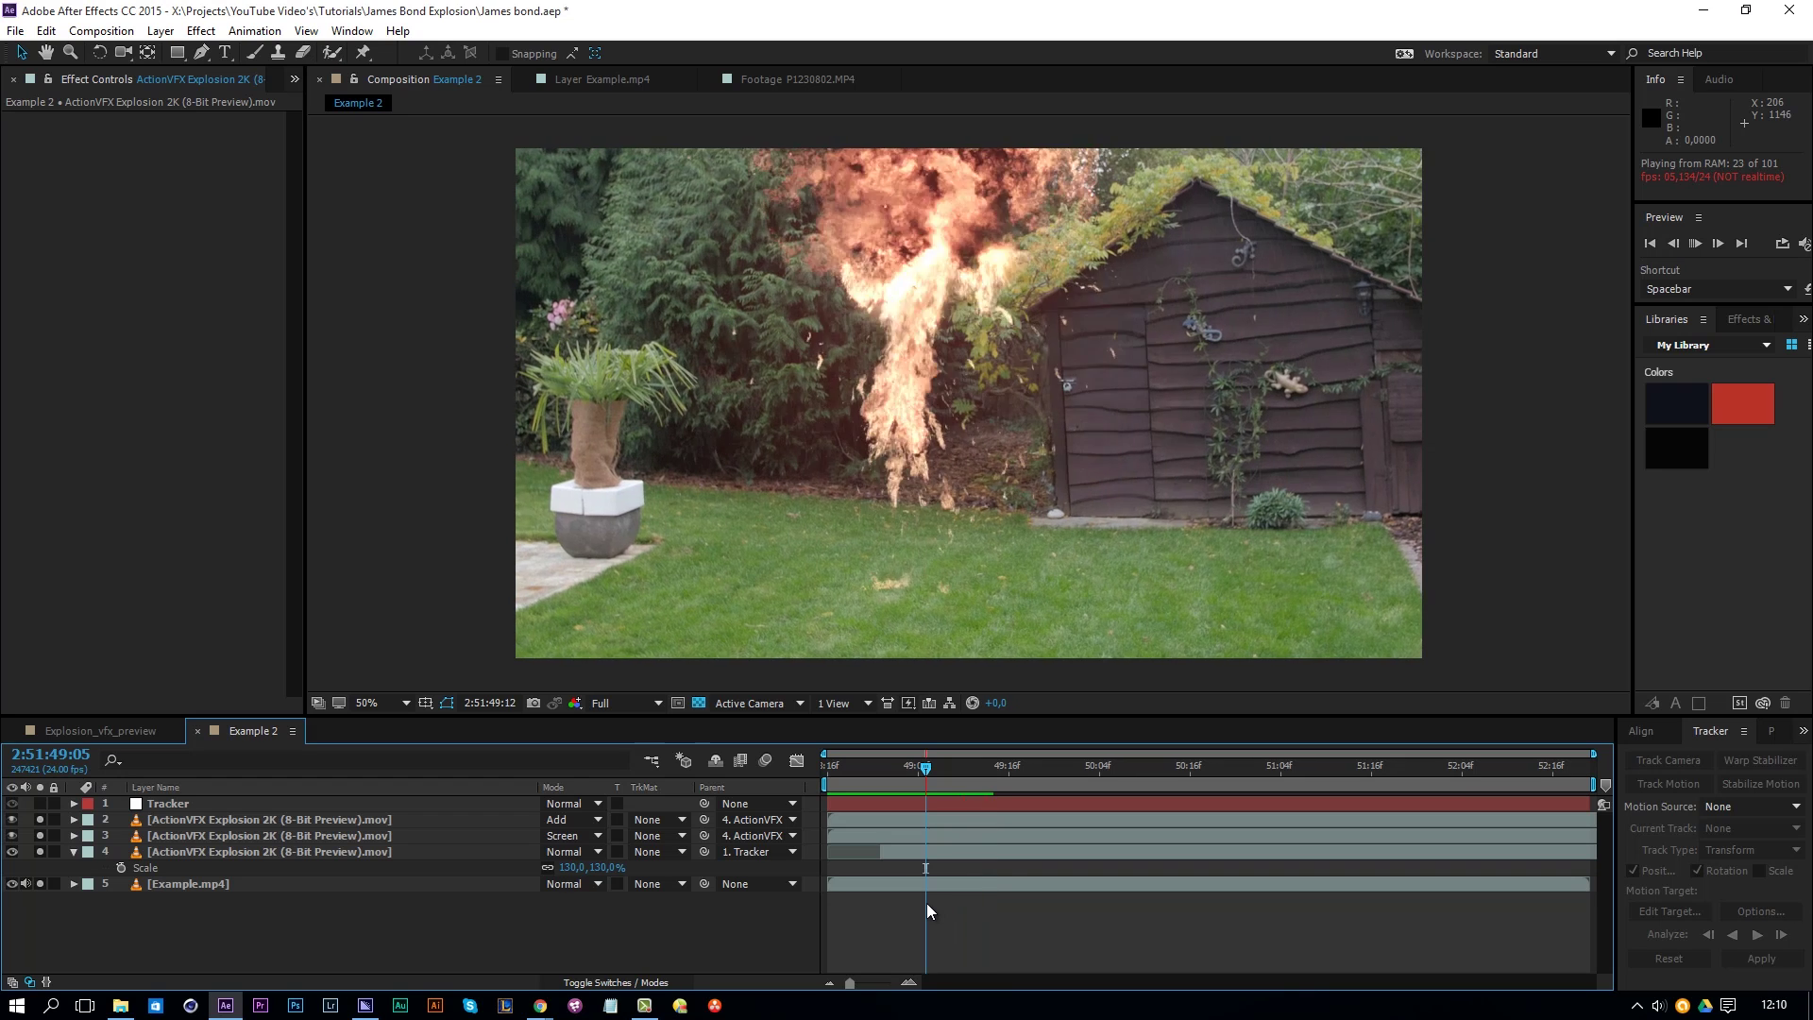
{"action": "key", "text": "space"}
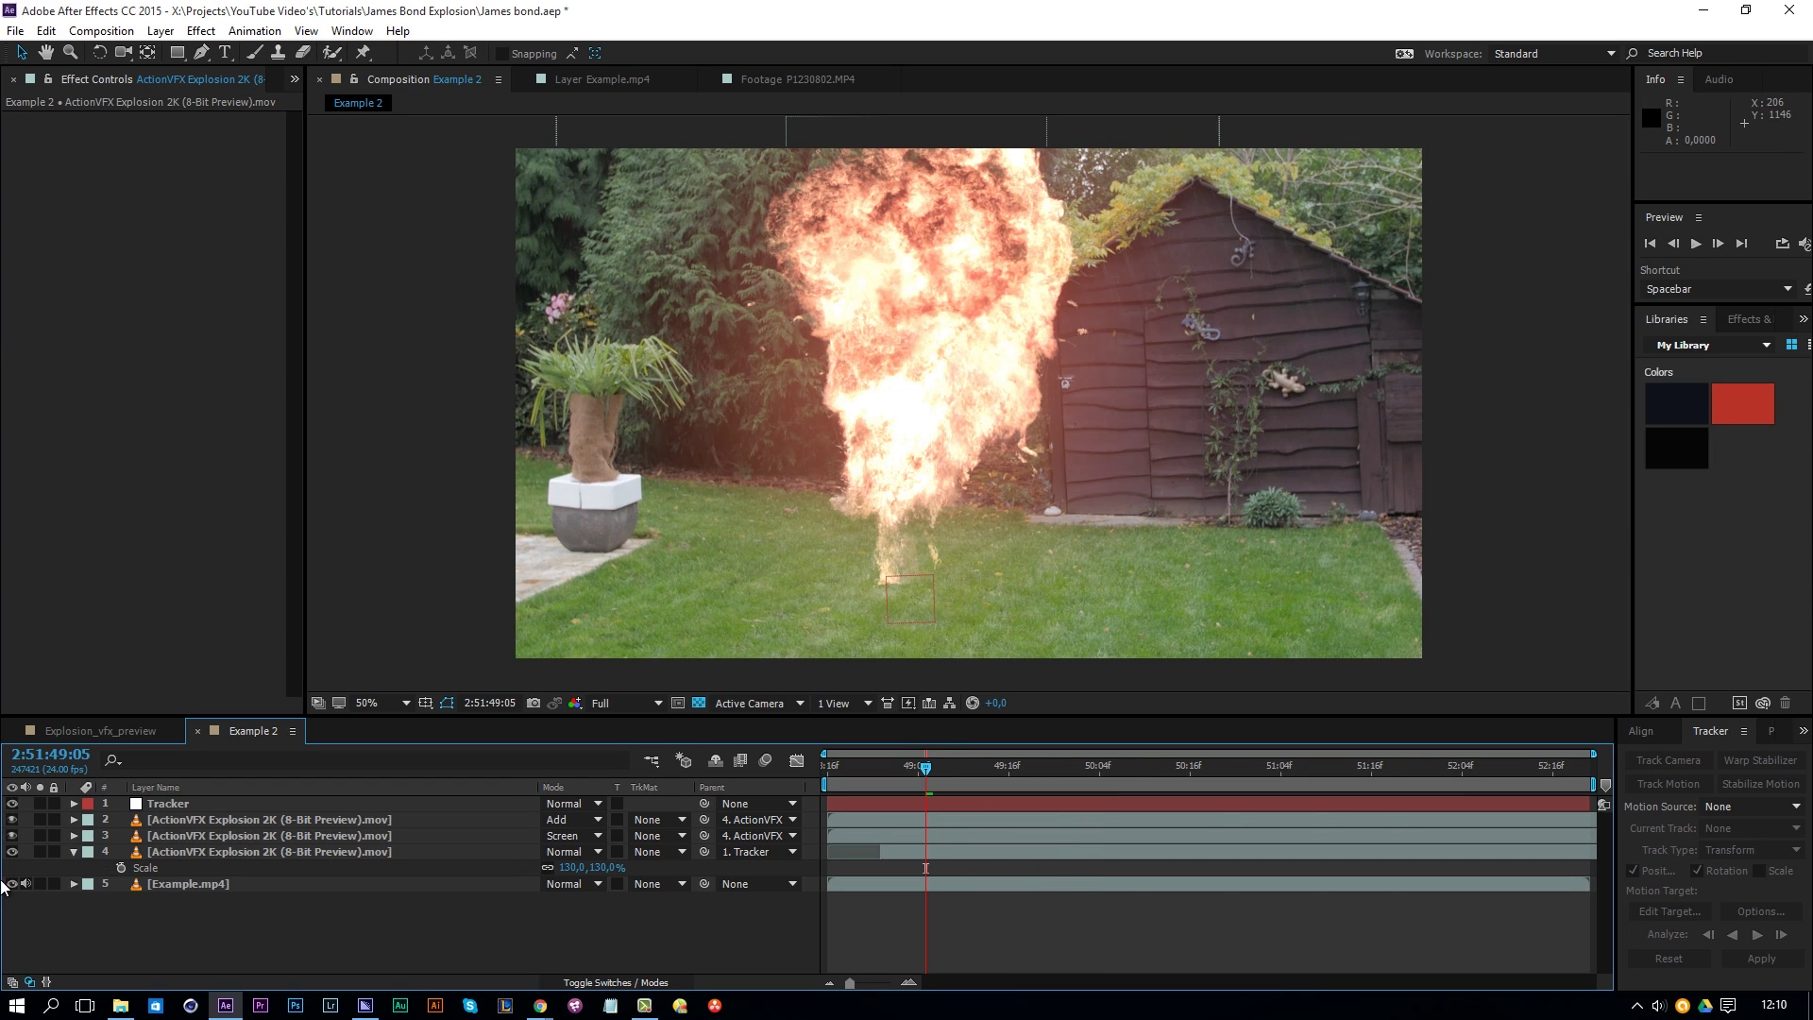
{"action": "key", "text": "space"}
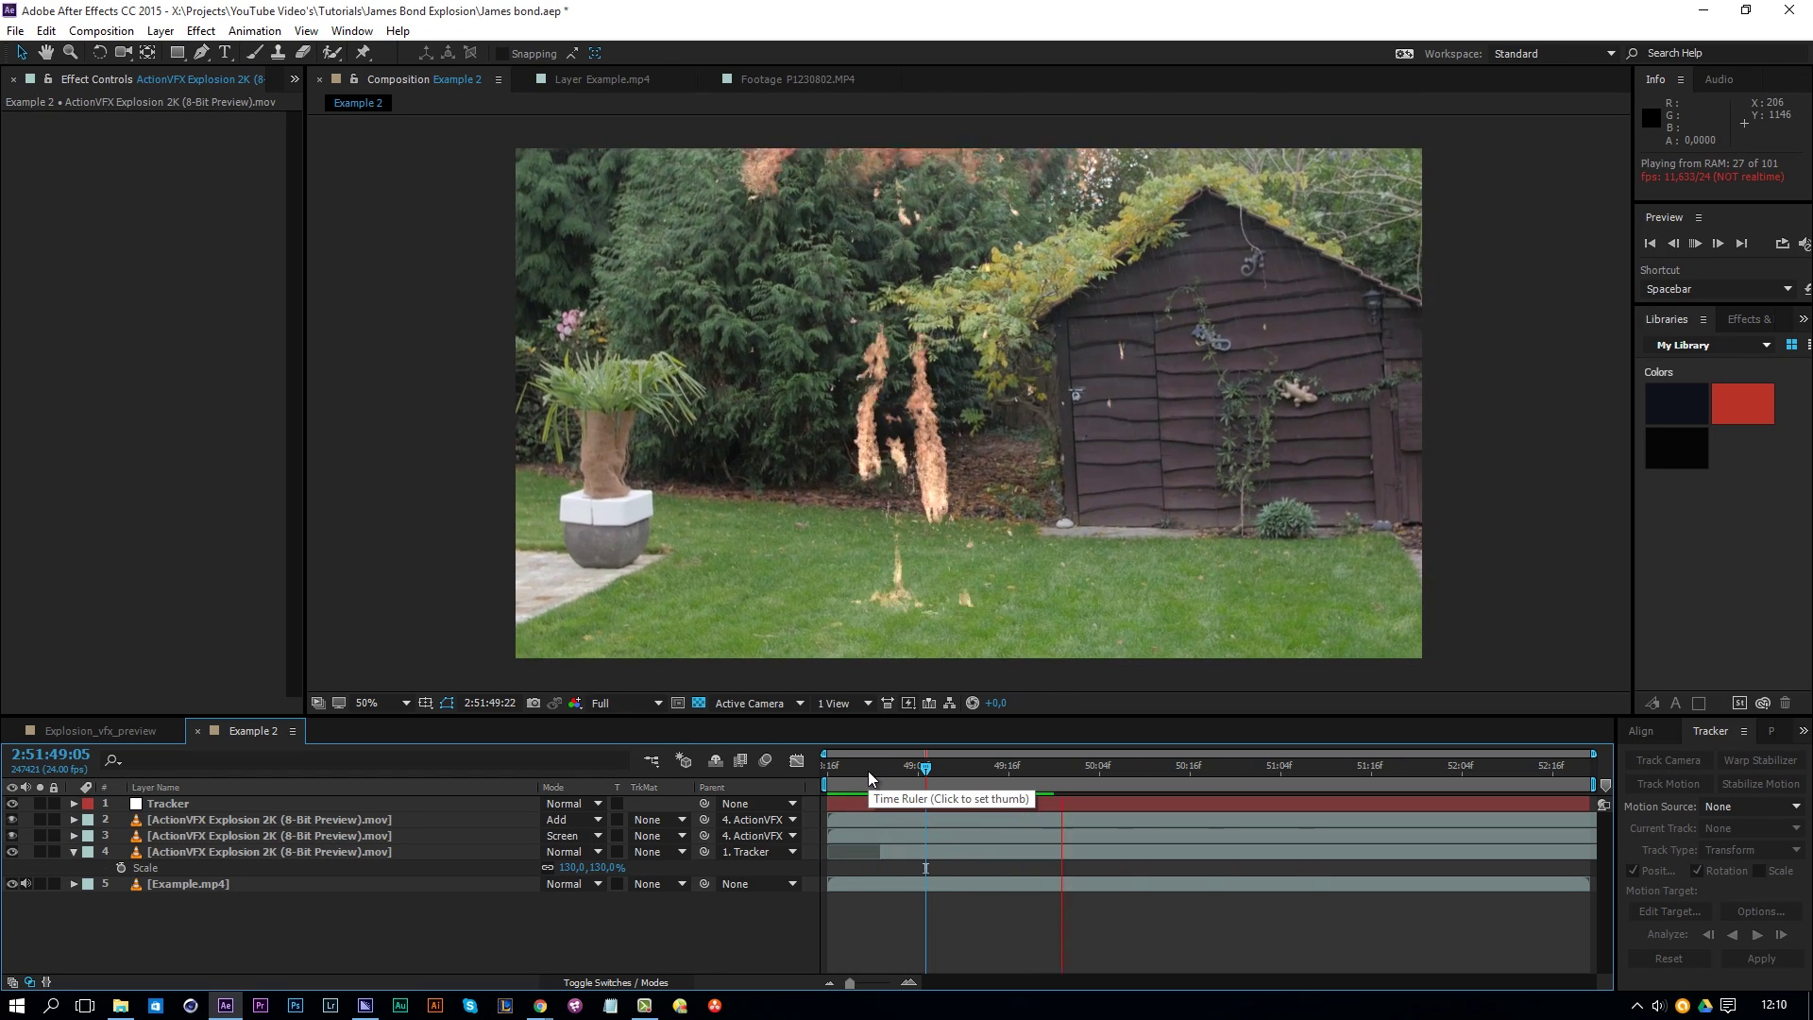
Step: Trim the start of the Add and Screen explosion copies to the frame at 2:51:48:20
{"action": "mouse_move", "coordinate": [867, 767]}
{"action": "left_mouse_down"}
{"action": "mouse_move", "coordinate": [894, 773]}
{"action": "mouse_move", "coordinate": [853, 789]}
{"action": "left_mouse_up"}
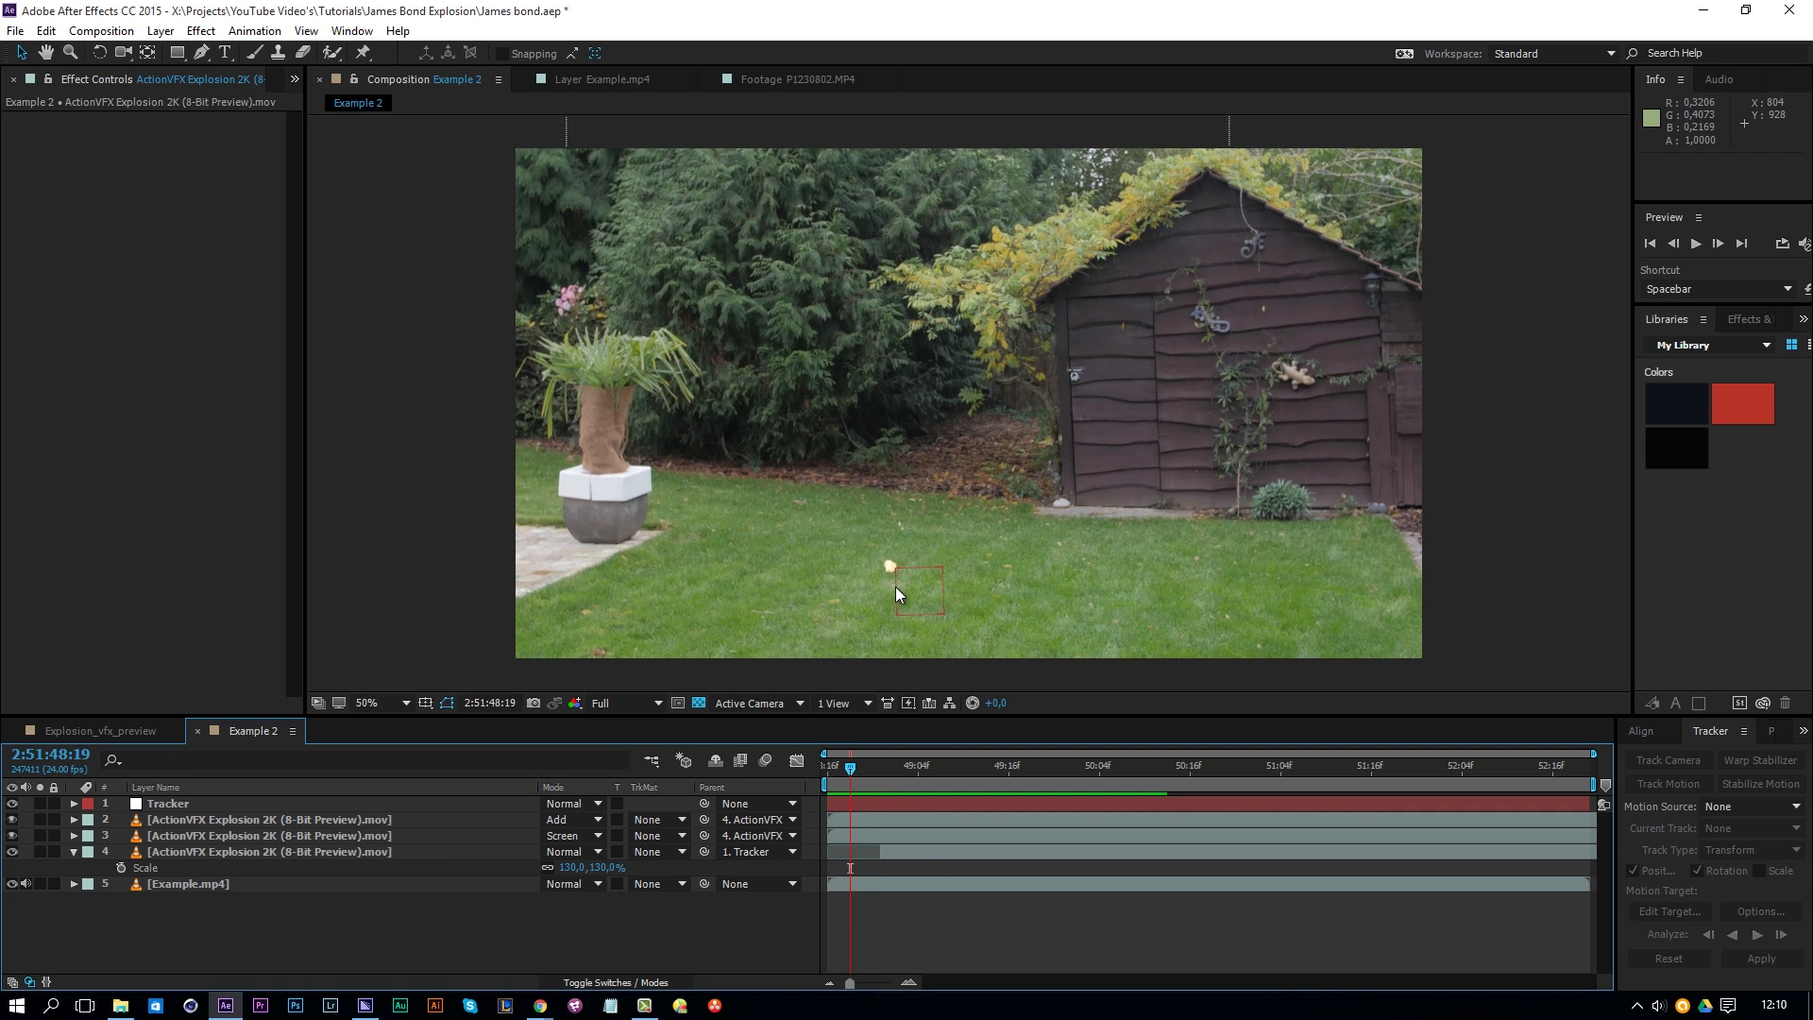
{"action": "key", "text": "Page_Down"}
{"action": "key", "text": "Page_Down"}
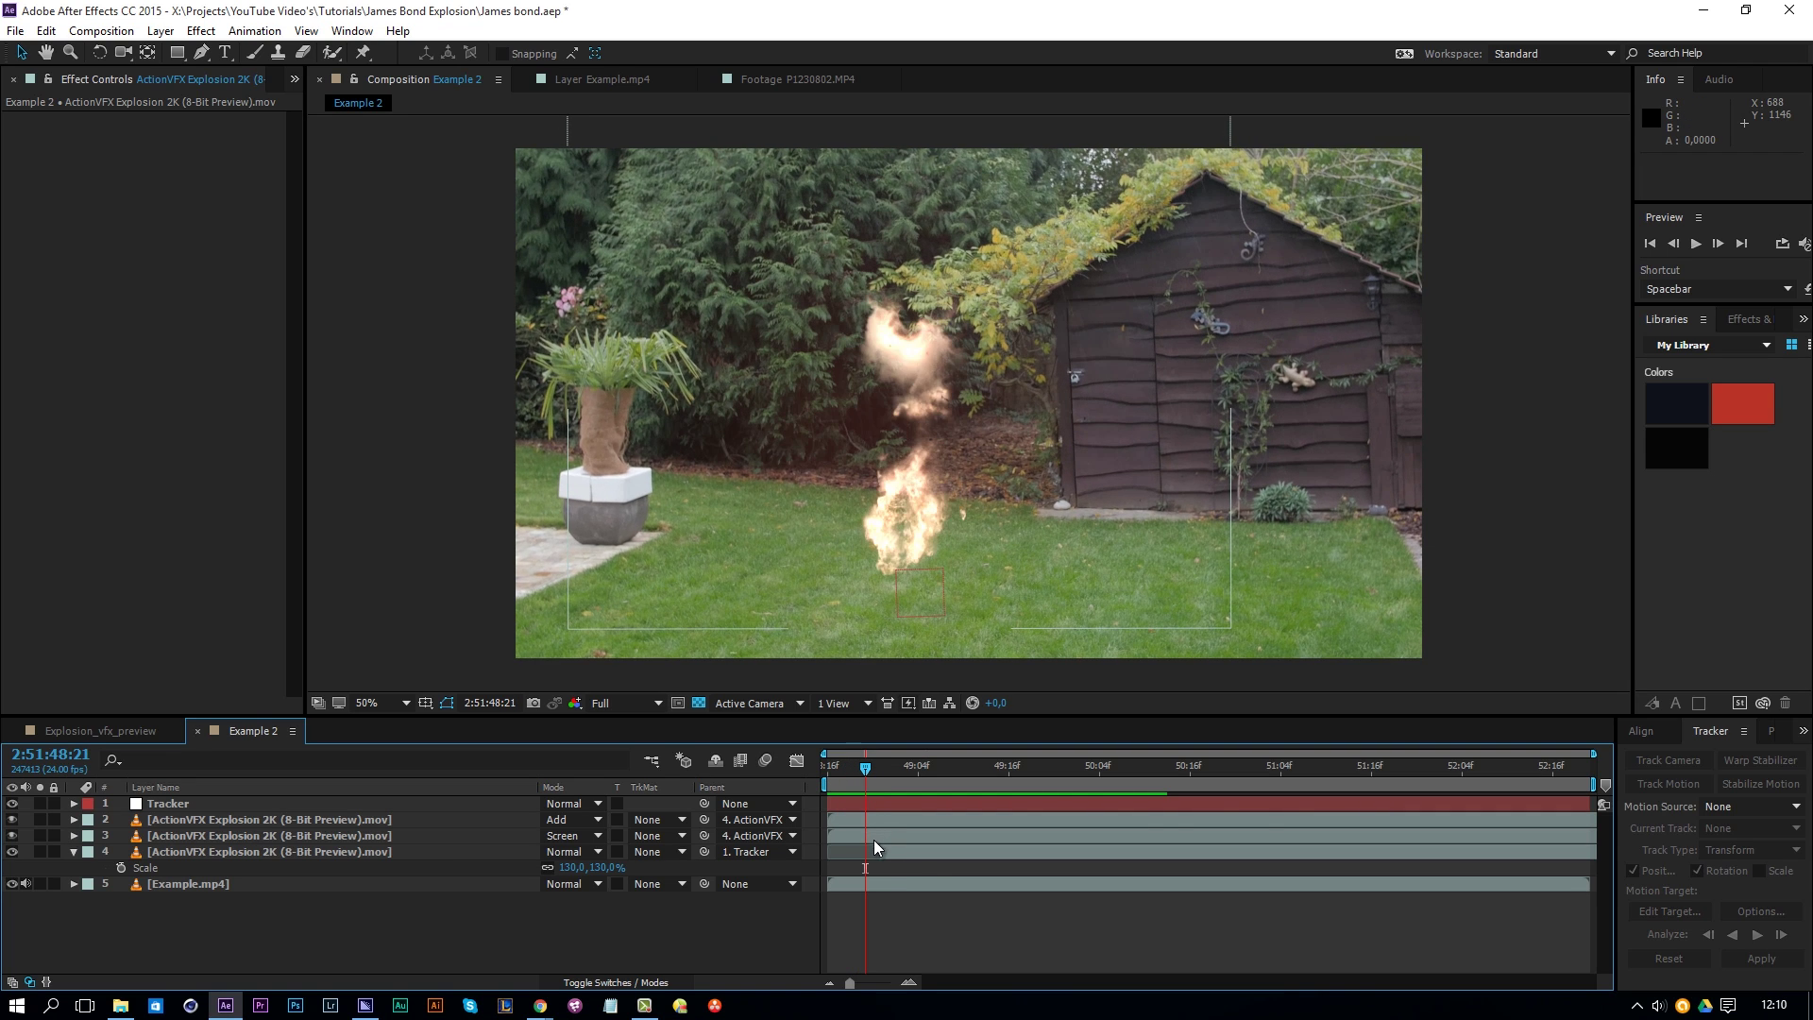
{"action": "key", "text": "Page_Up"}
{"action": "left_click", "coordinate": [856, 835]}
{"action": "left_click", "coordinate": [847, 825], "text": "shift"}
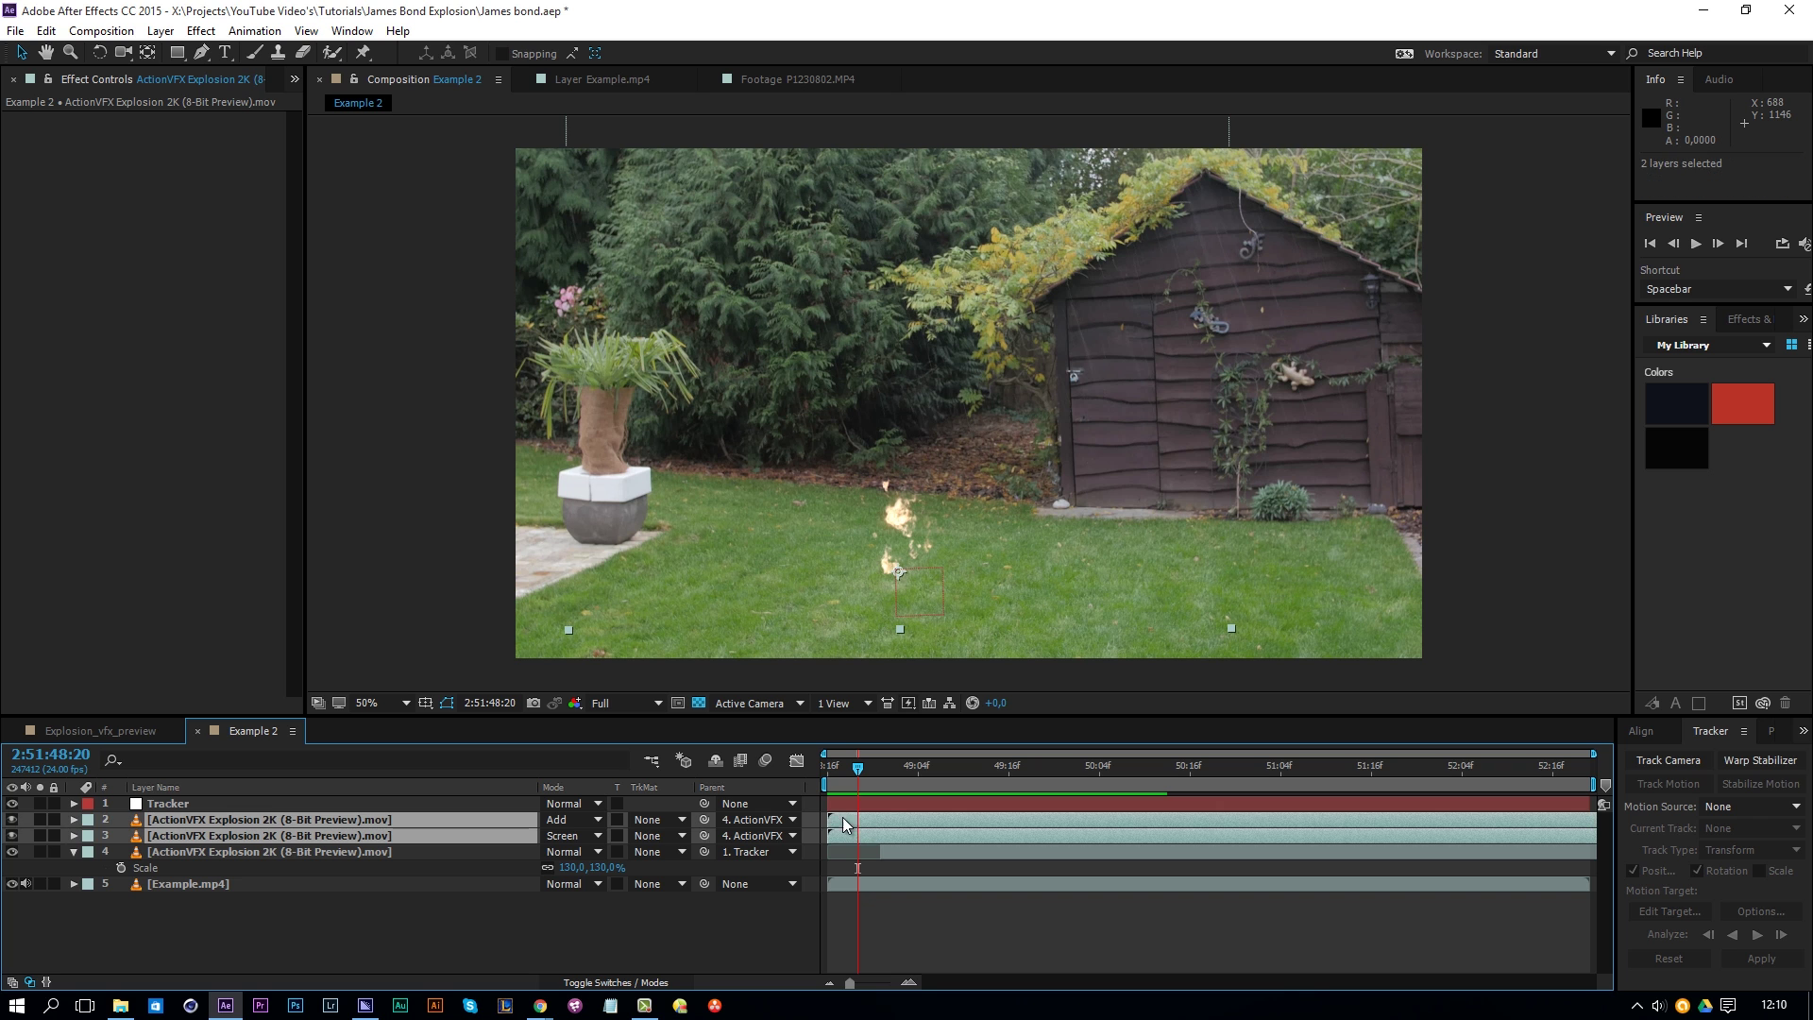
{"action": "left_click", "coordinate": [890, 913]}
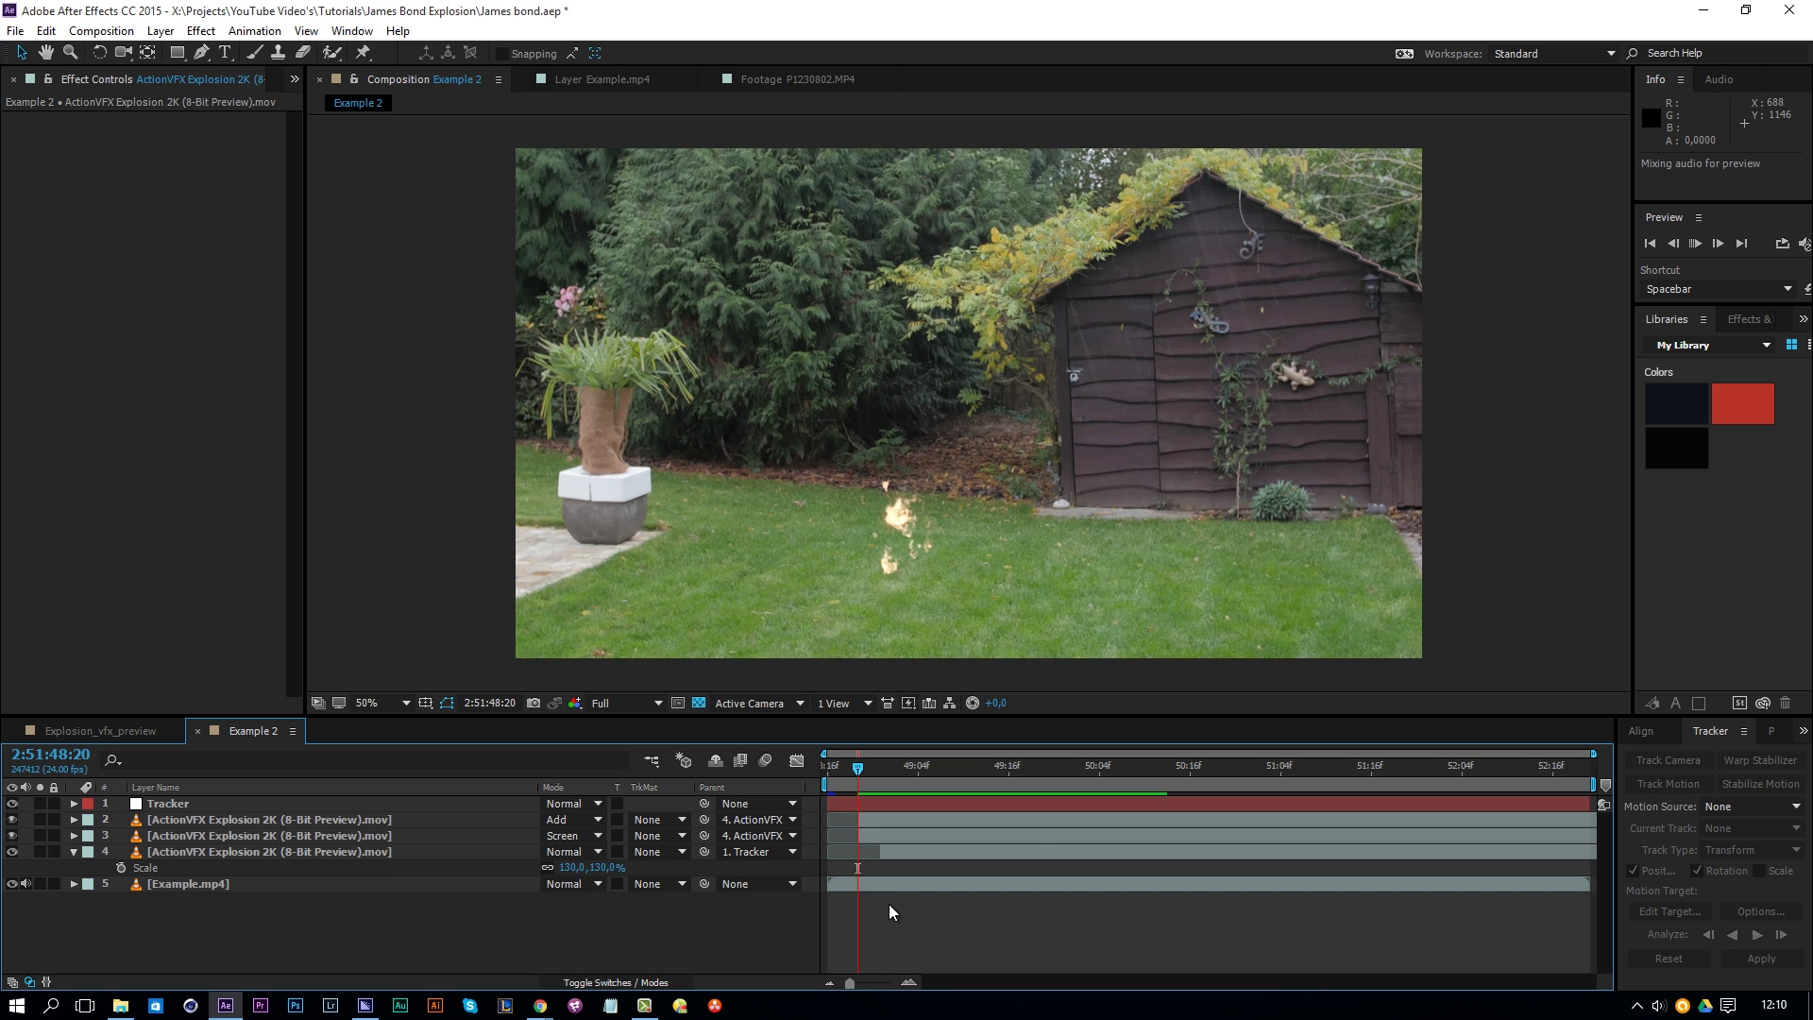
Step: Preview the trimmed explosion, check frame 2:51:48:21 and return to frame 2:51:48:20
{"action": "key", "text": "space"}
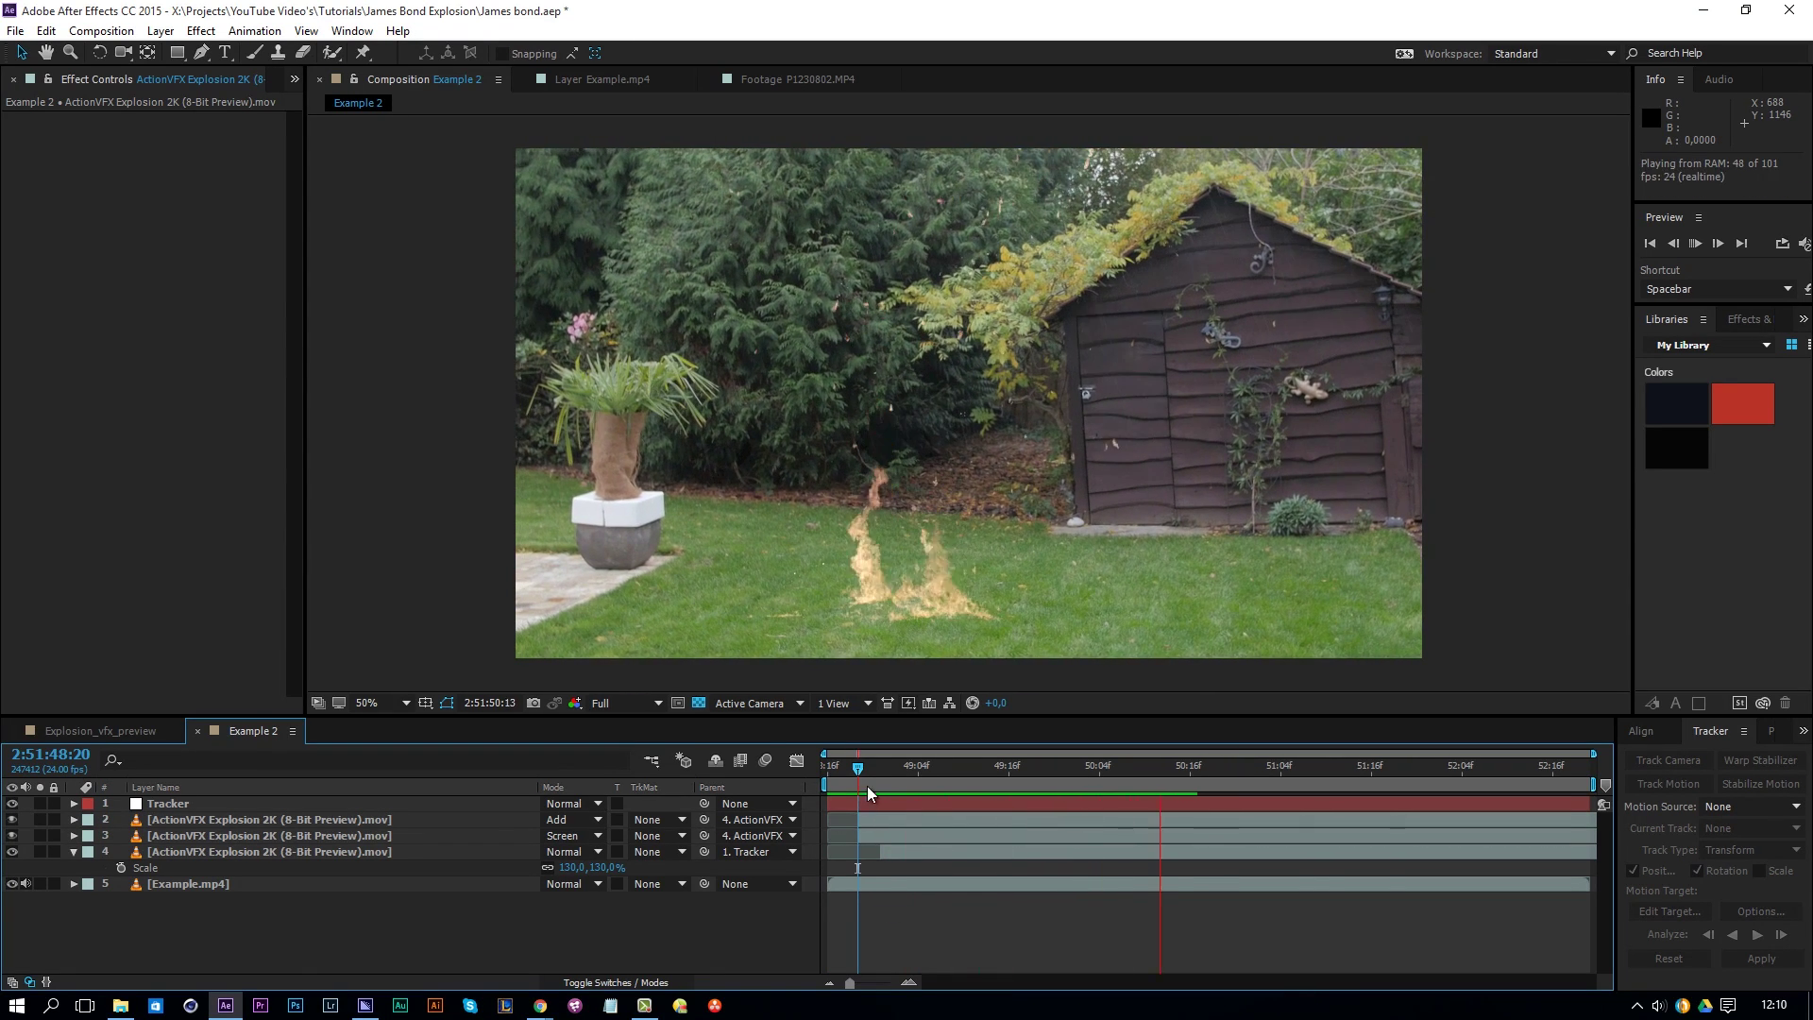
{"action": "left_click", "coordinate": [869, 769]}
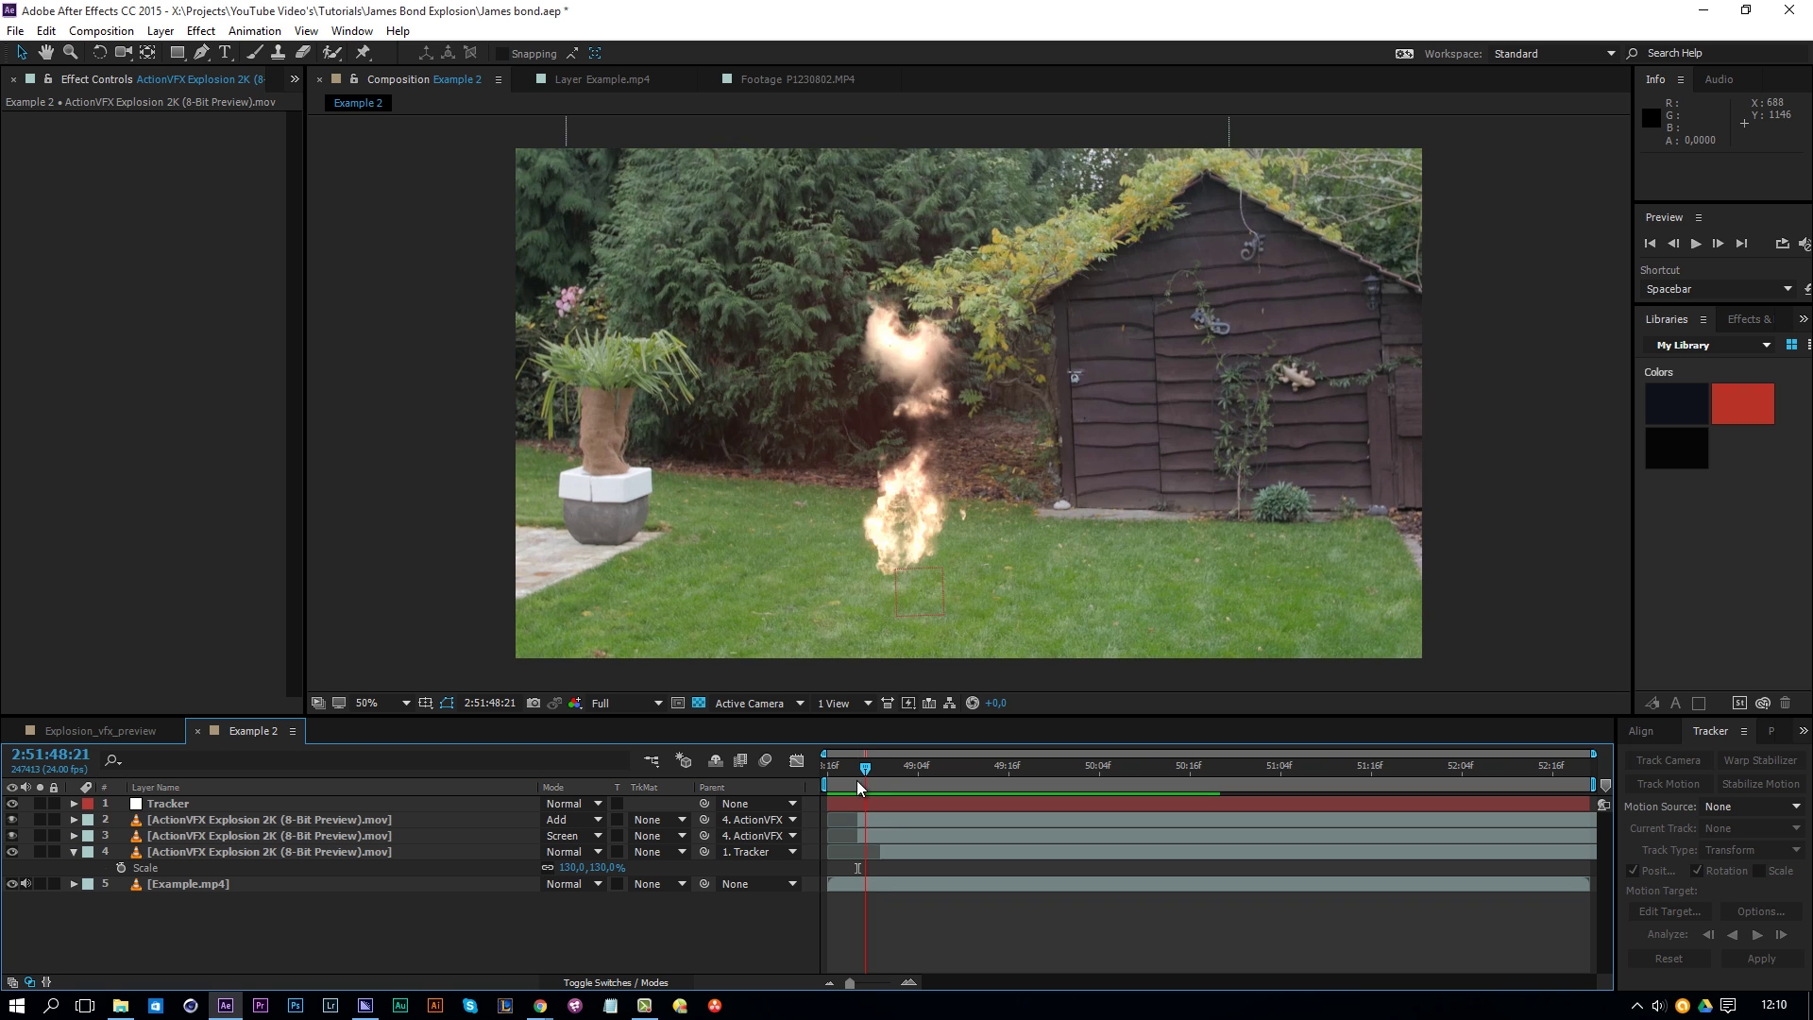
{"action": "left_click", "coordinate": [859, 779]}
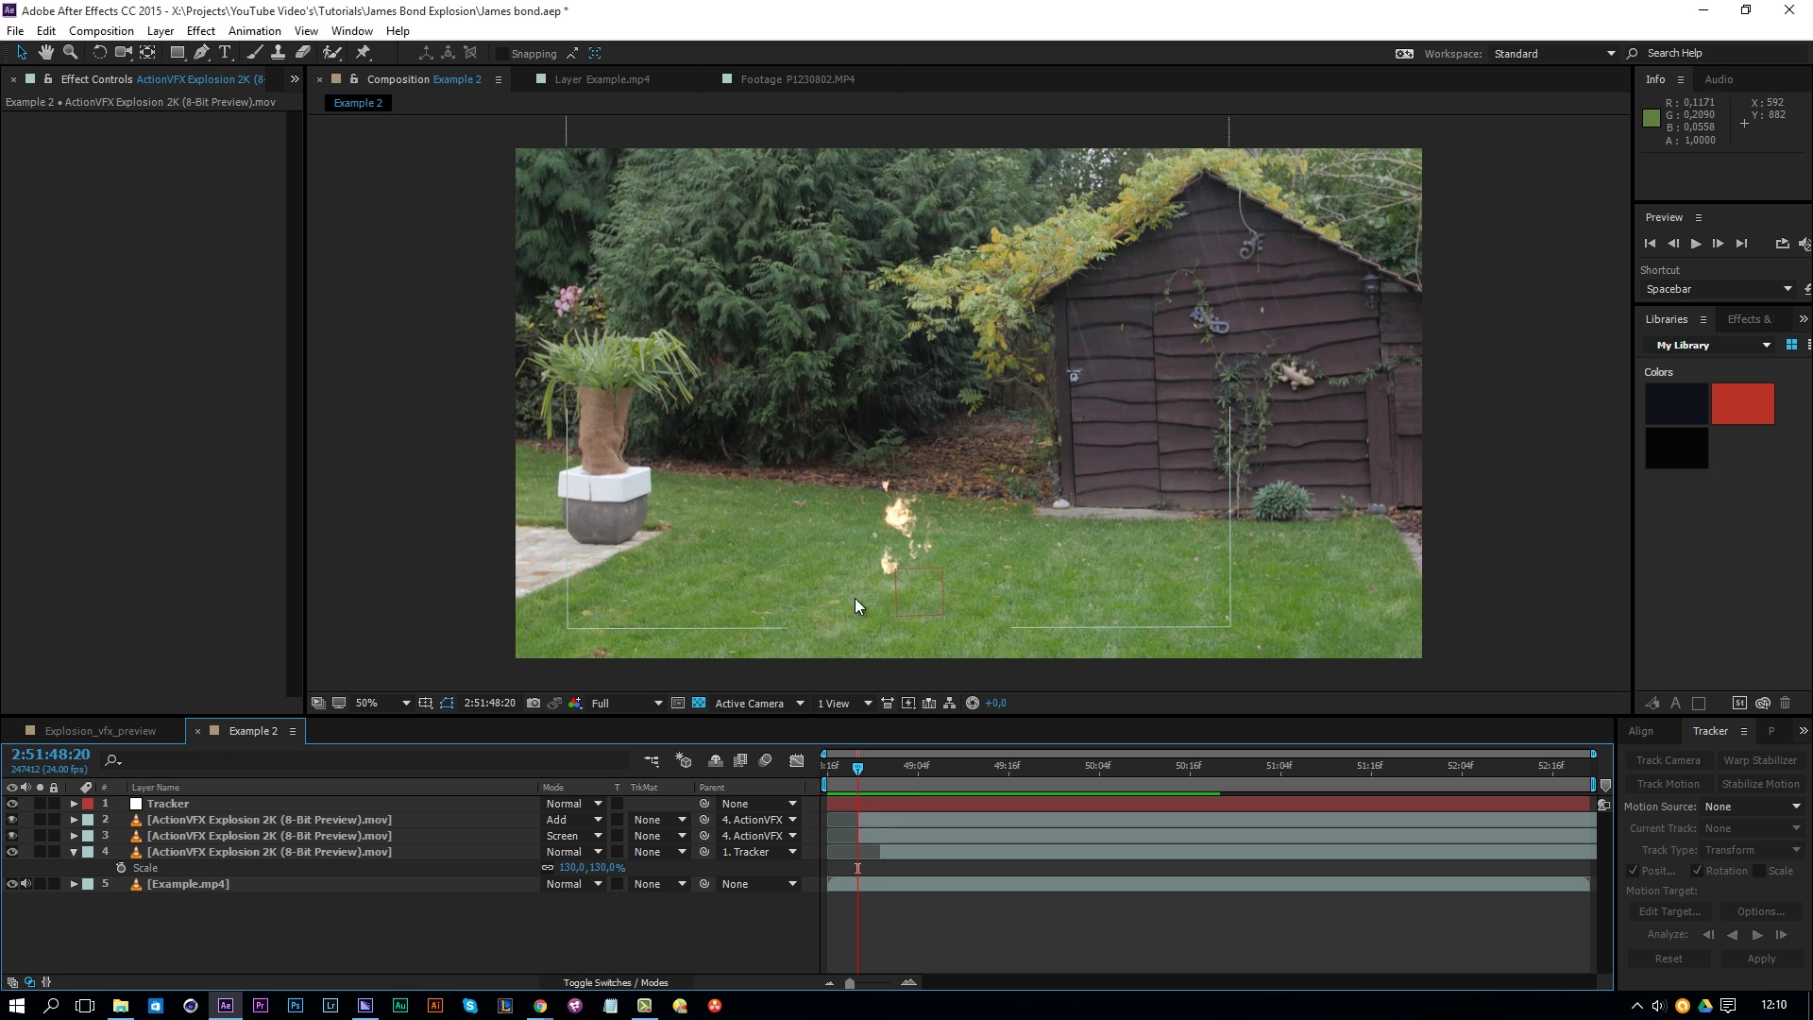
Step: Add the Explosion_scar image to the composition directly above Example.mp4 and scale it to 158%
{"action": "left_click", "coordinate": [295, 83]}
{"action": "left_click", "coordinate": [298, 100]}
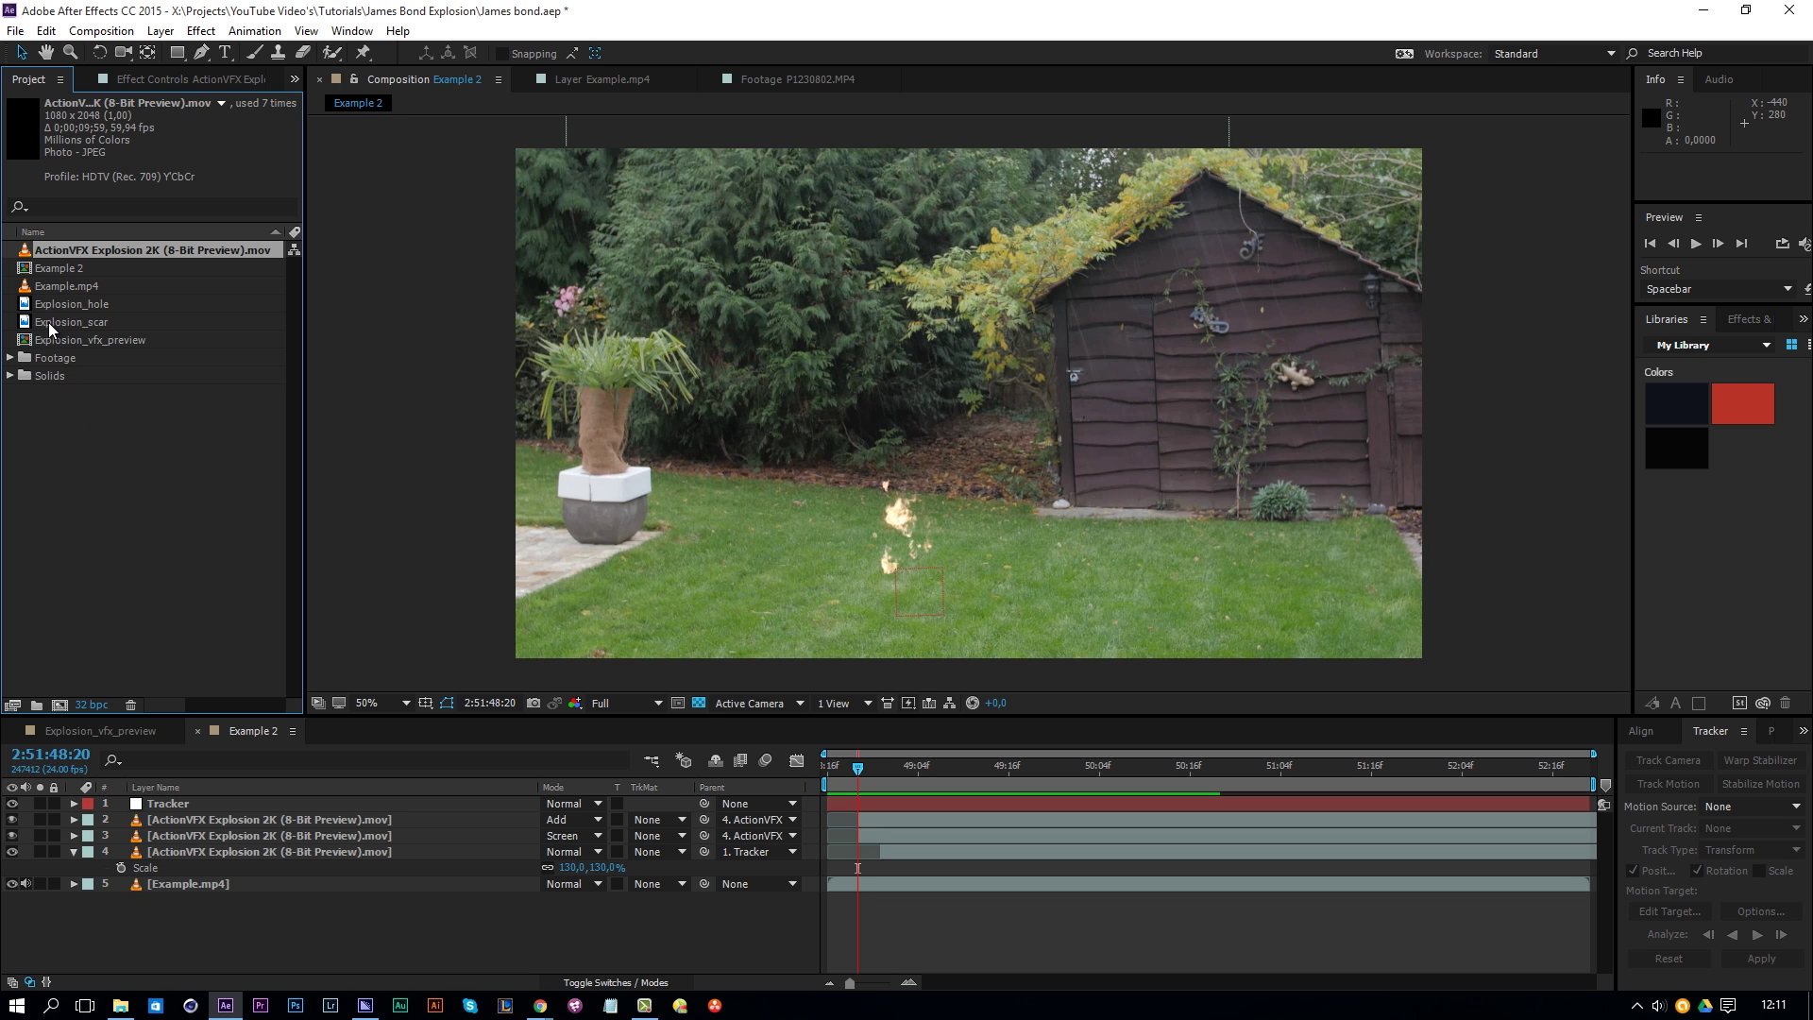
{"action": "left_click_drag", "start_coordinate": [48, 321], "coordinate": [189, 869]}
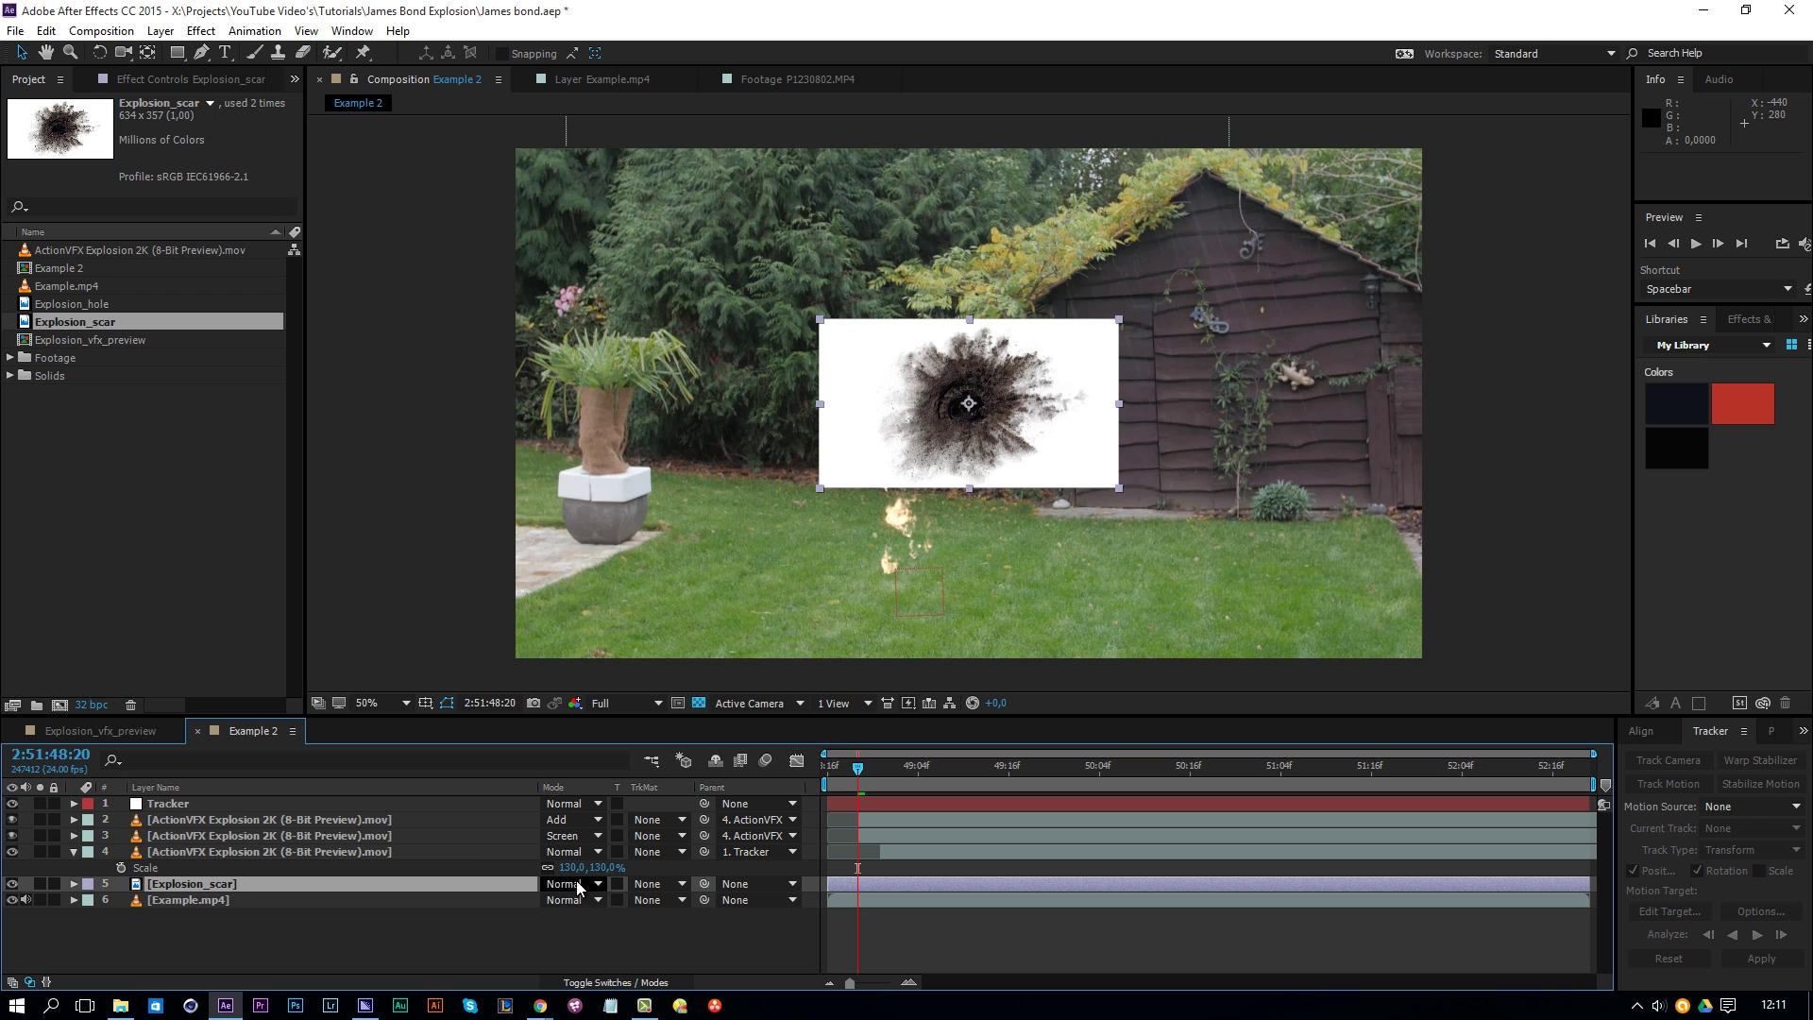
{"action": "key", "text": "s"}
{"action": "left_click_drag", "start_coordinate": [609, 900], "coordinate": [665, 900]}
Step: Make the Explosion_scar layer 3D, tilt it to an X orientation of 274° and place it on the grass at about 828, 935, 28
{"action": "left_click", "coordinate": [648, 983]}
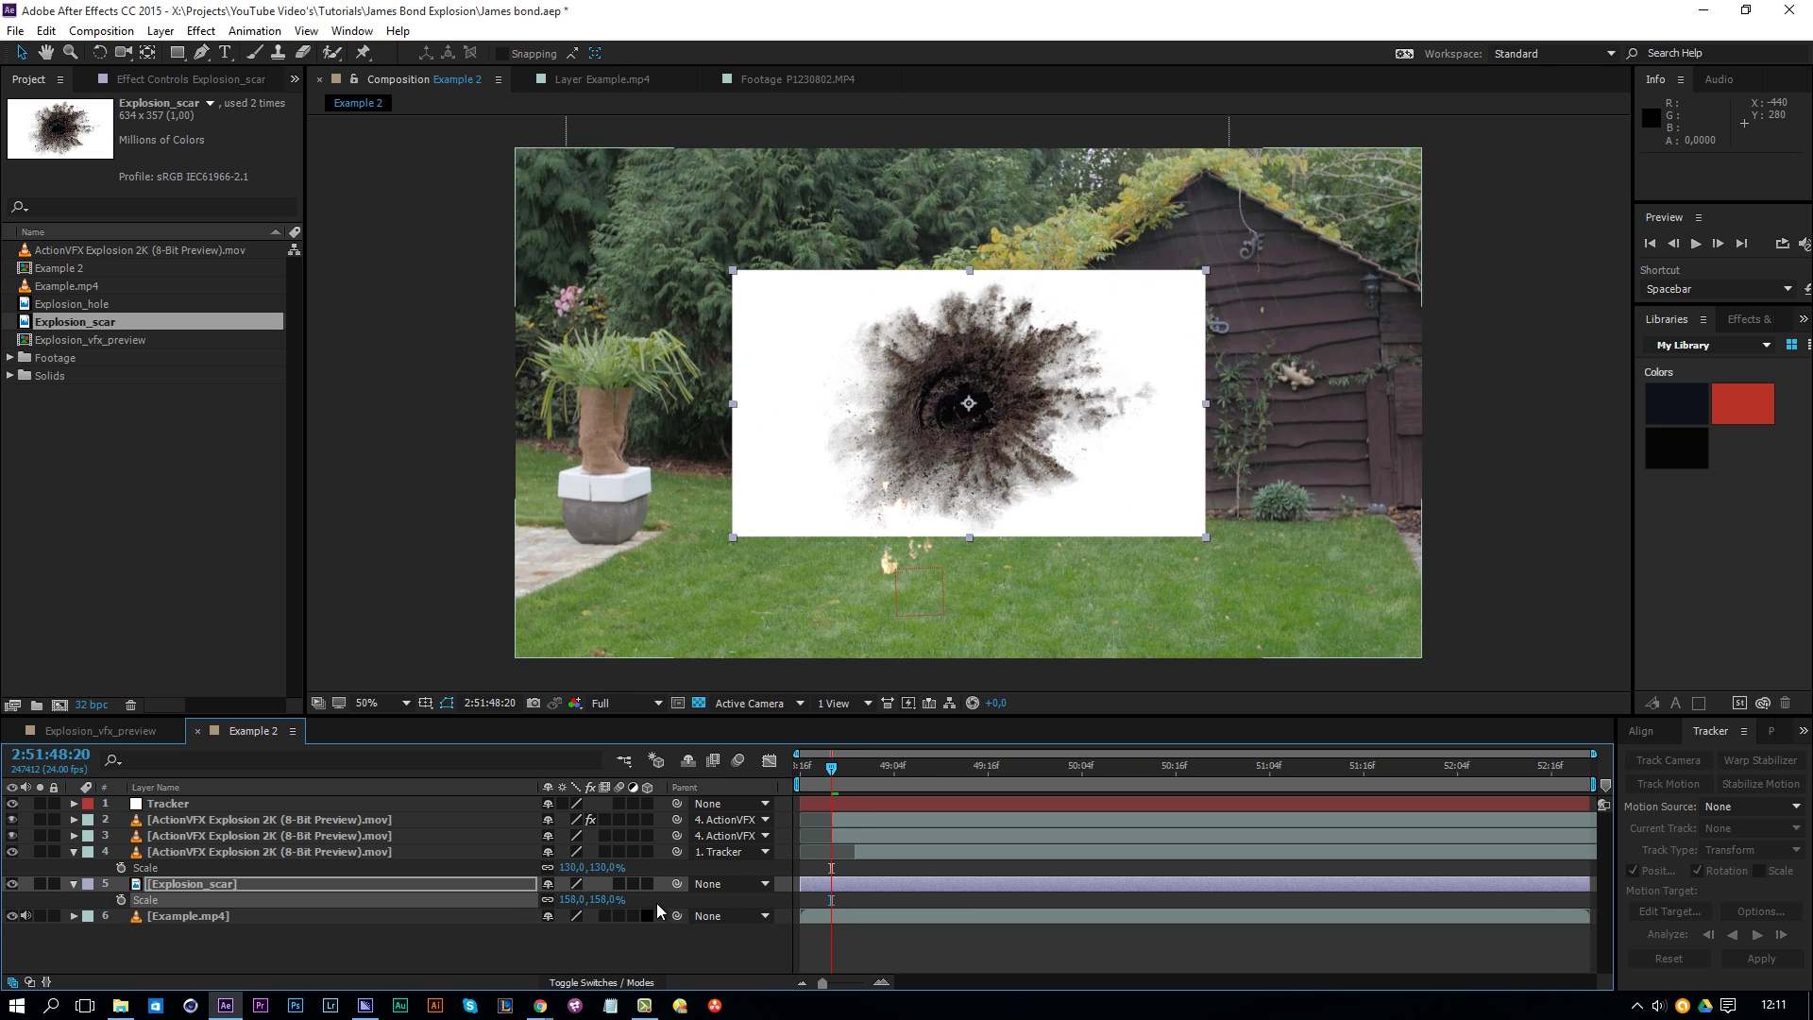
{"action": "left_click", "coordinate": [648, 884]}
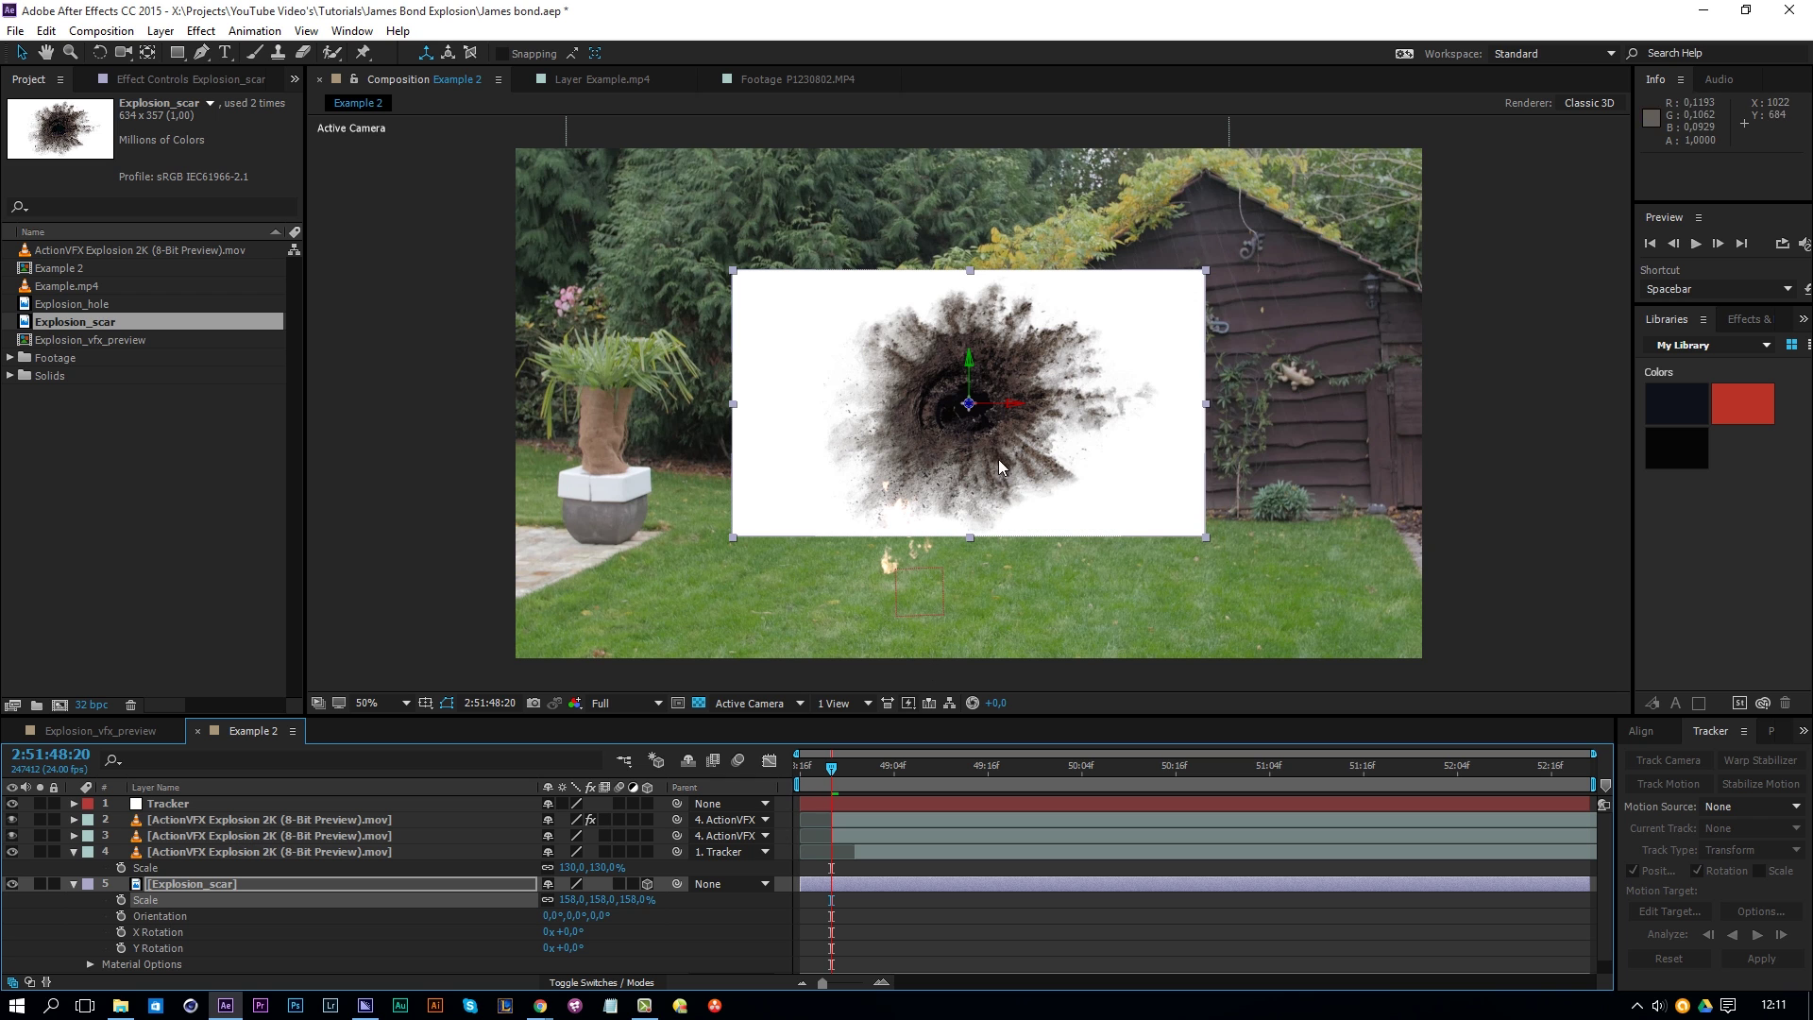
{"action": "left_click", "coordinate": [100, 53]}
{"action": "left_click_drag", "start_coordinate": [1004, 410], "coordinate": [1003, 591]}
{"action": "key", "text": "v"}
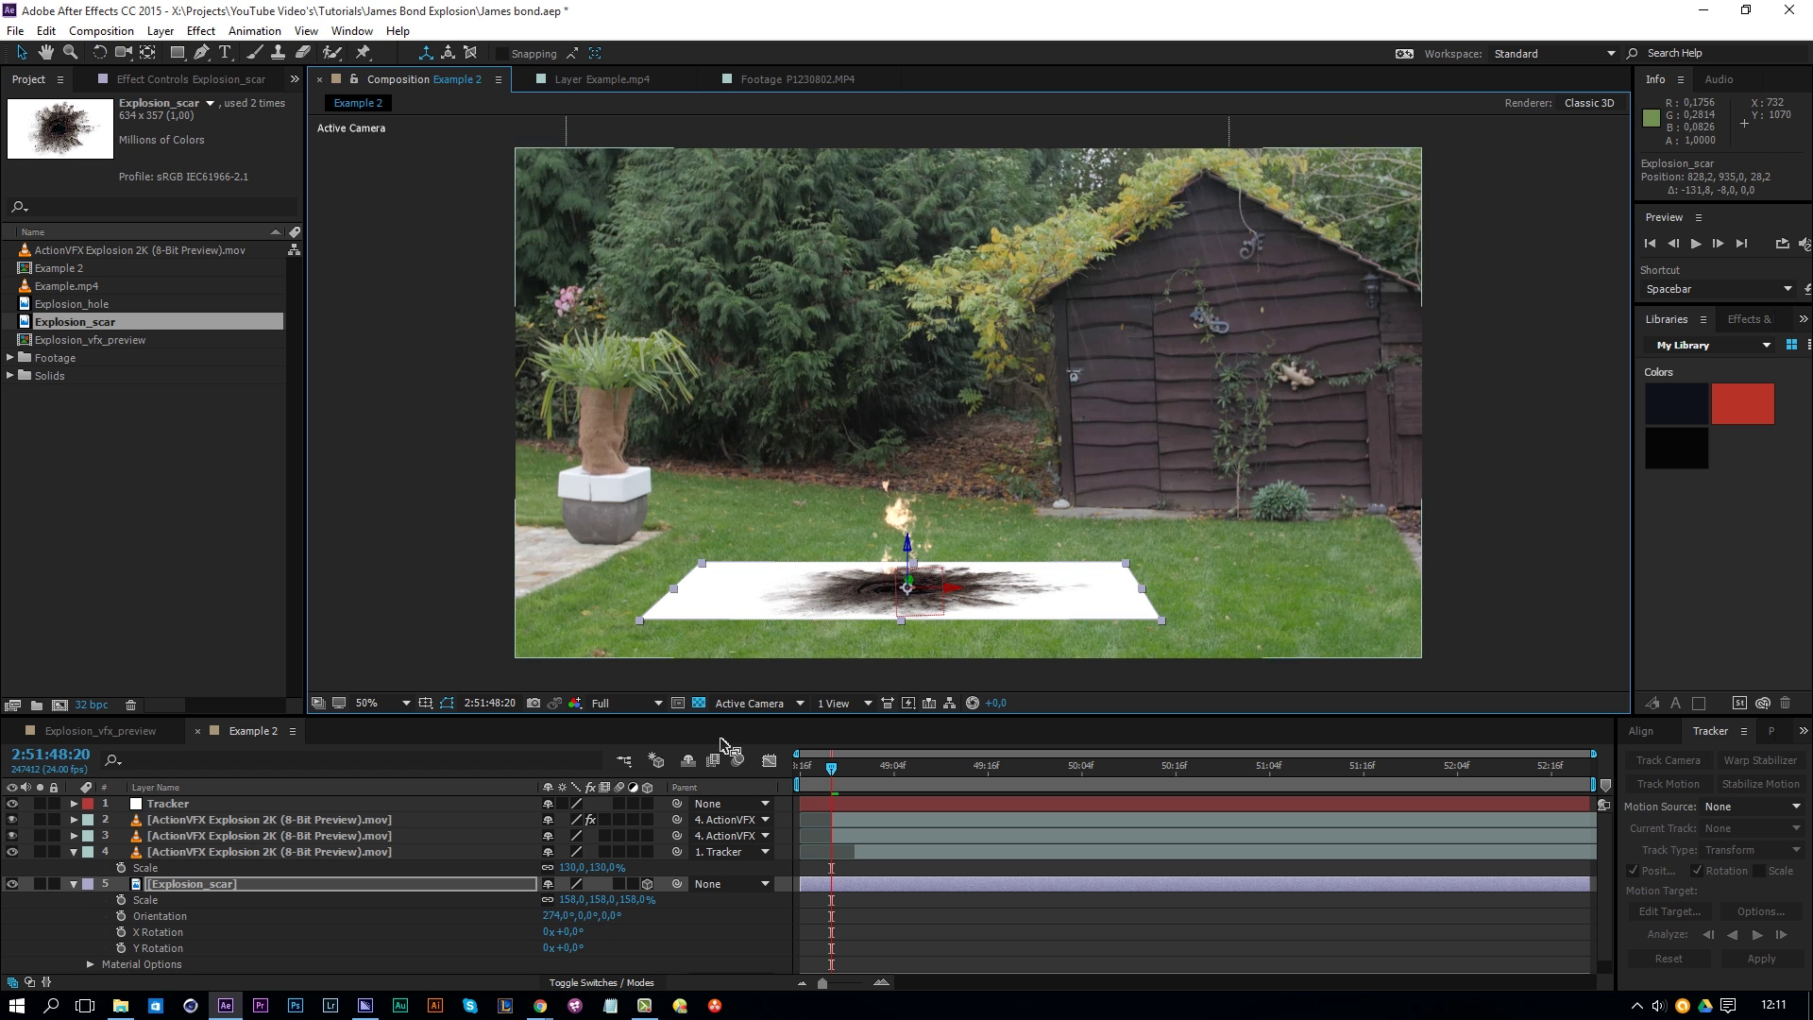
Step: Scale the 3D Explosion_scar layer to 224%
{"action": "key", "text": "u"}
{"action": "key", "text": "s"}
{"action": "left_click_drag", "start_coordinate": [599, 900], "coordinate": [663, 901]}
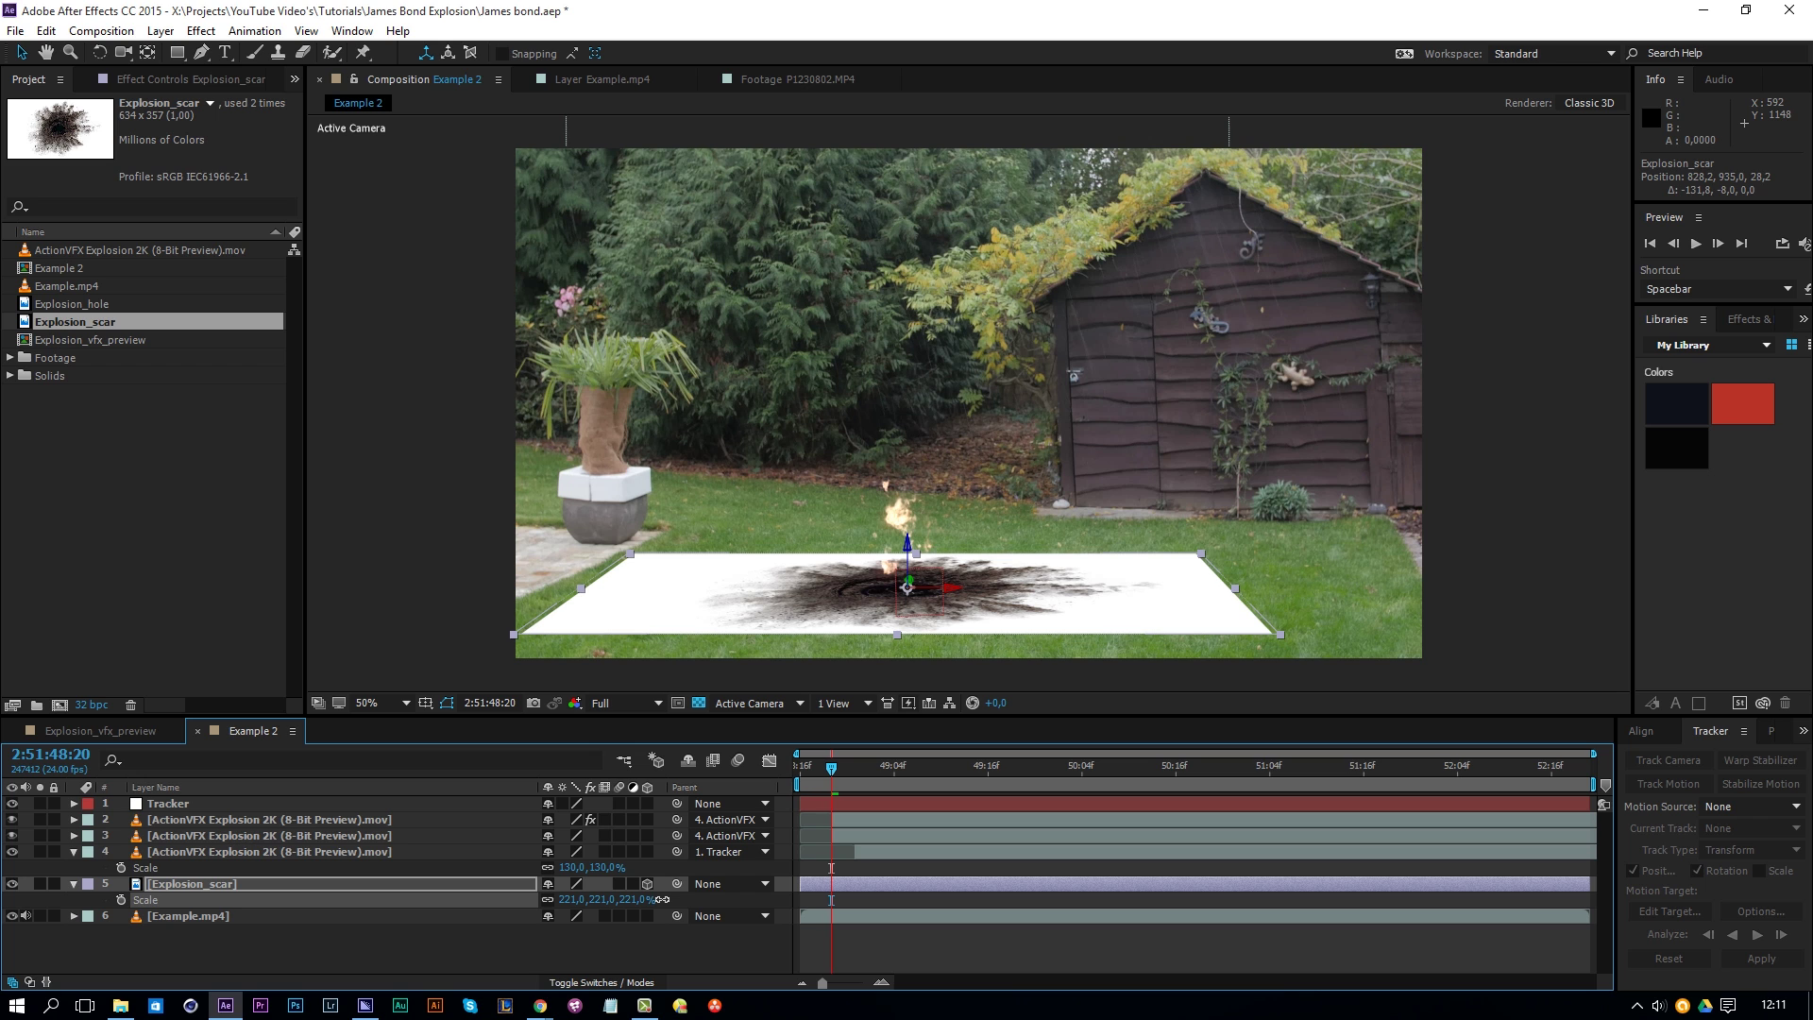
{"action": "left_click_drag", "start_coordinate": [663, 901], "coordinate": [667, 900]}
Step: Parent the Explosion_scar layer to the Tracker null and set its blending mode to Multiply
{"action": "left_click_drag", "start_coordinate": [677, 884], "coordinate": [283, 804]}
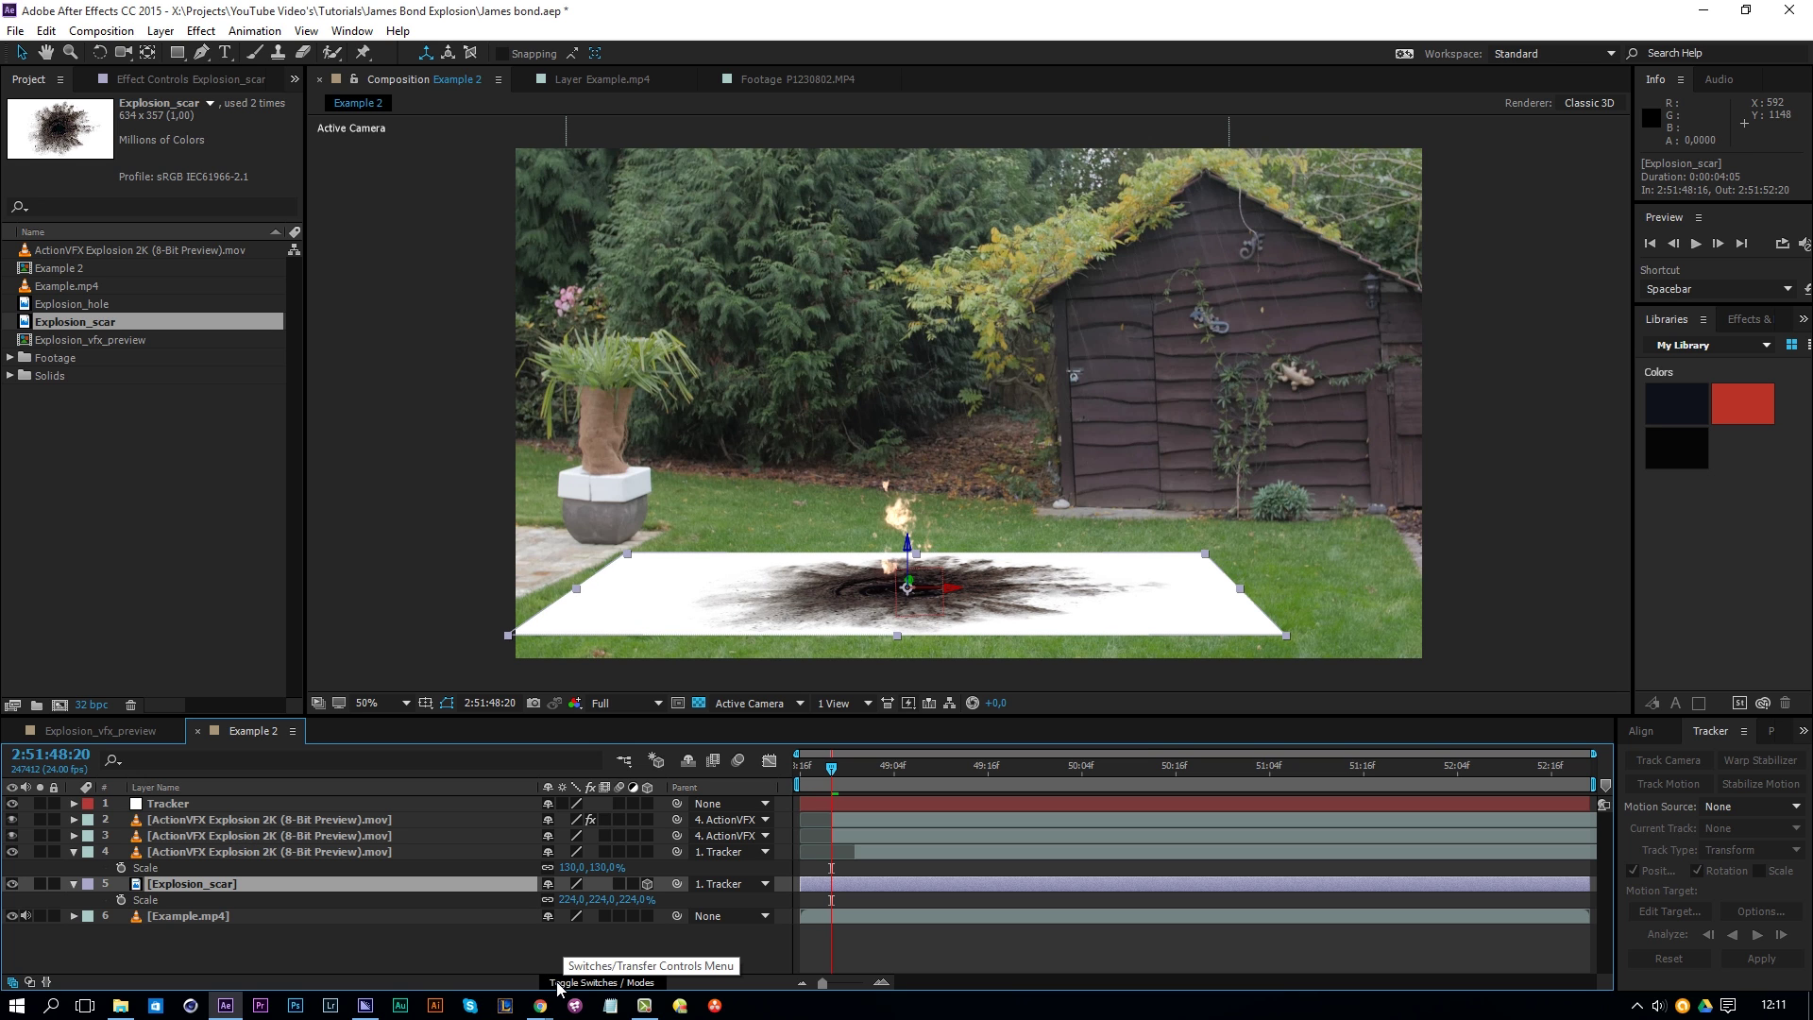
{"action": "left_click", "coordinate": [561, 983]}
{"action": "left_click", "coordinate": [575, 888]}
{"action": "left_click", "coordinate": [601, 139]}
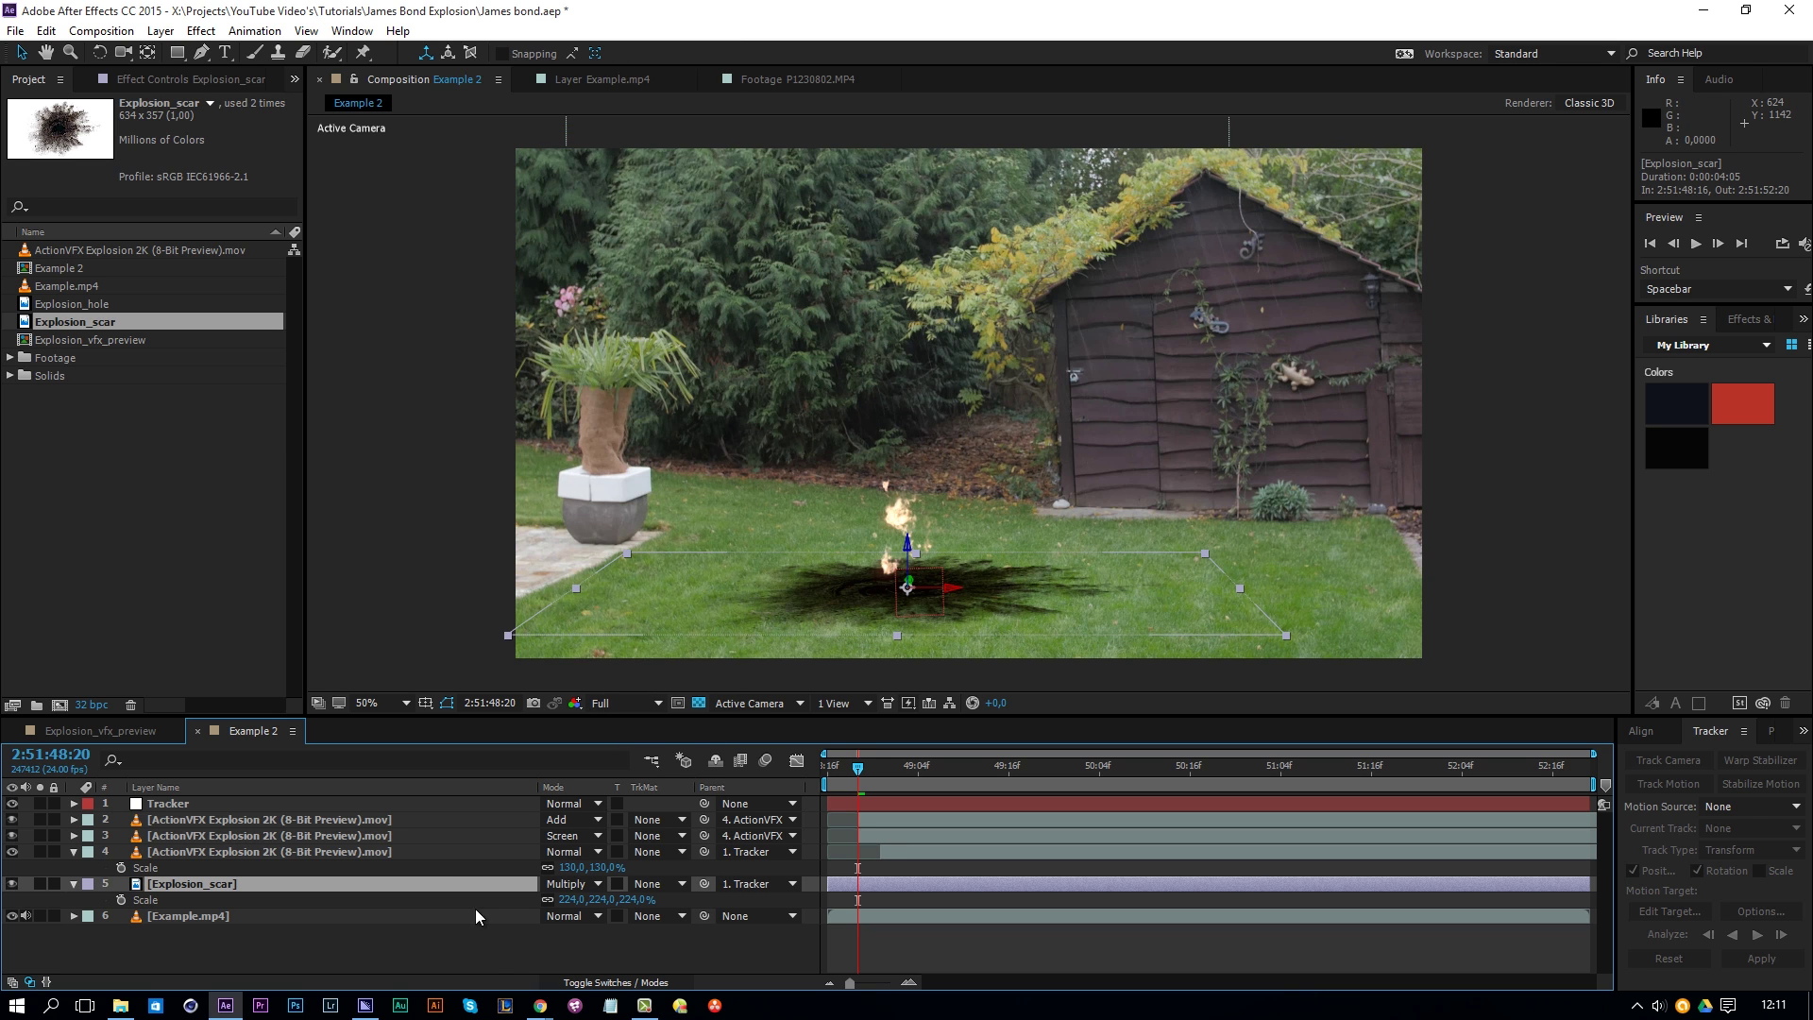
Step: Add the Explosion_hole image directly above Explosion_scar as a 3D layer parented to the Tracker null
{"action": "left_click", "coordinate": [185, 659]}
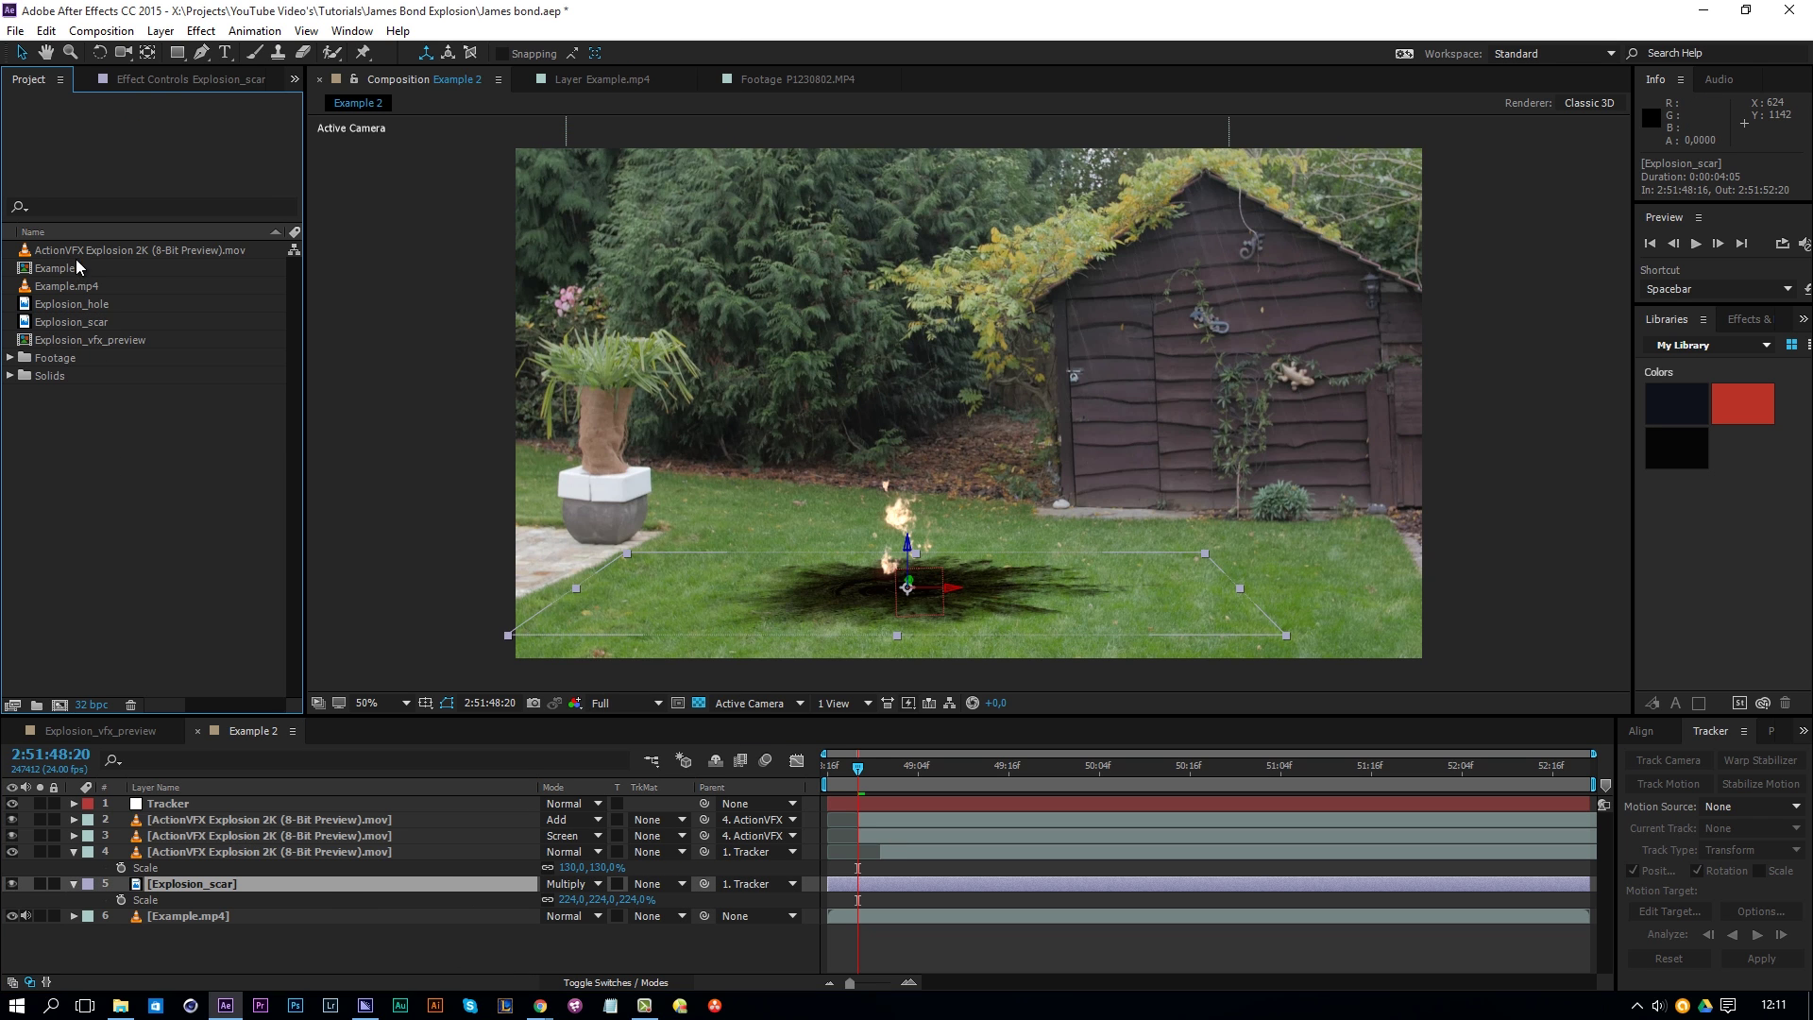
{"action": "left_click", "coordinate": [70, 304]}
{"action": "left_click_drag", "start_coordinate": [80, 303], "coordinate": [247, 872]}
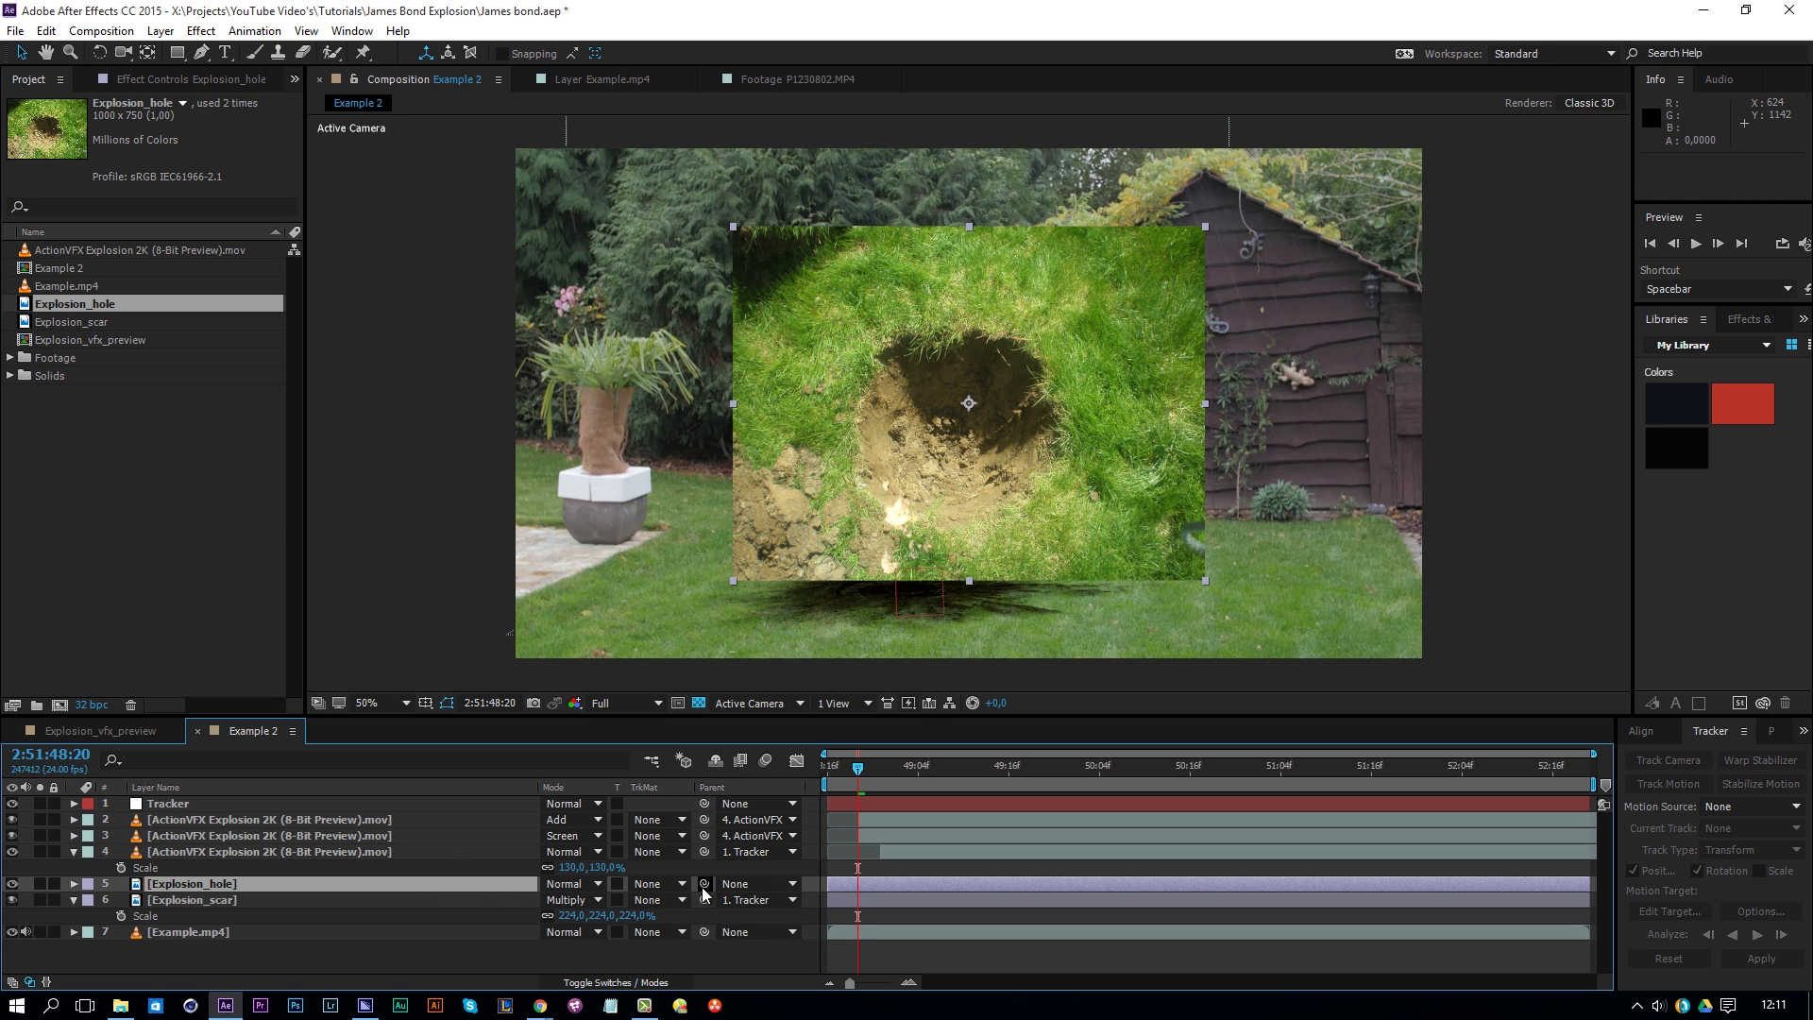
{"action": "left_click_drag", "start_coordinate": [702, 884], "coordinate": [196, 808]}
{"action": "left_click", "coordinate": [654, 982]}
{"action": "left_click", "coordinate": [647, 884]}
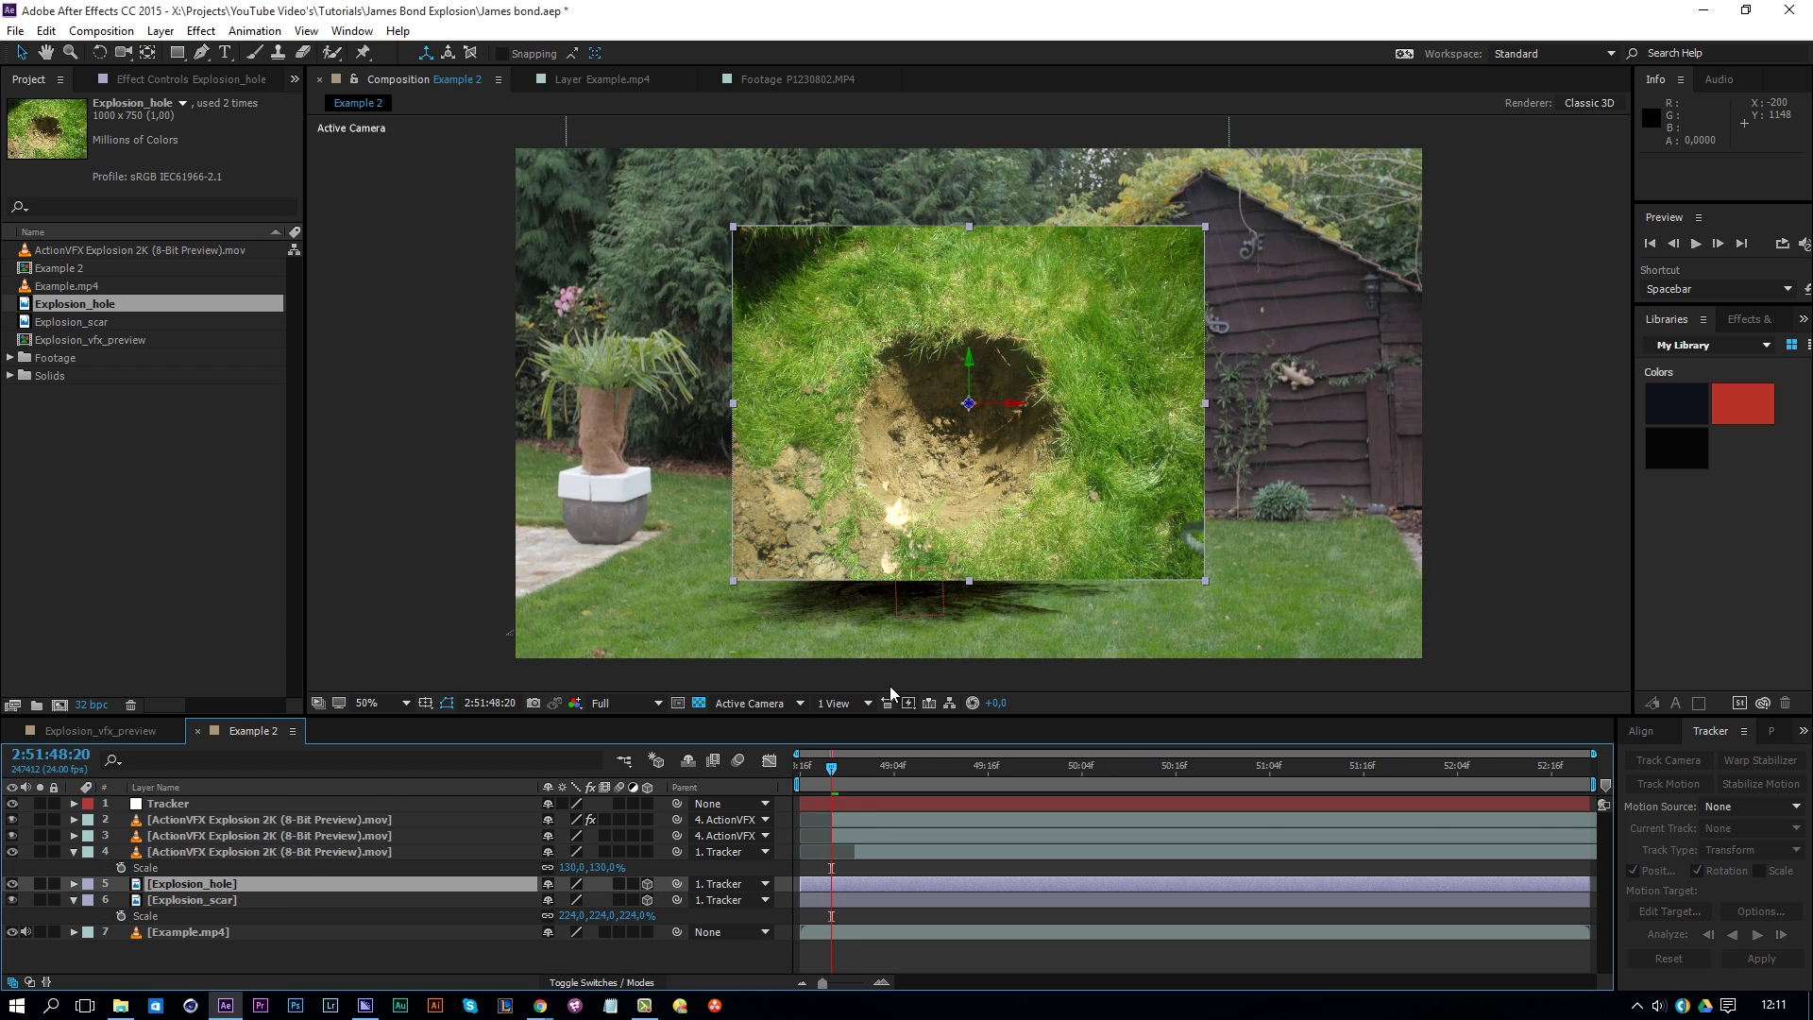
Step: Copy the Explosion_scar layer's position and orientation onto the Explosion_hole layer
{"action": "left_click", "coordinate": [191, 902]}
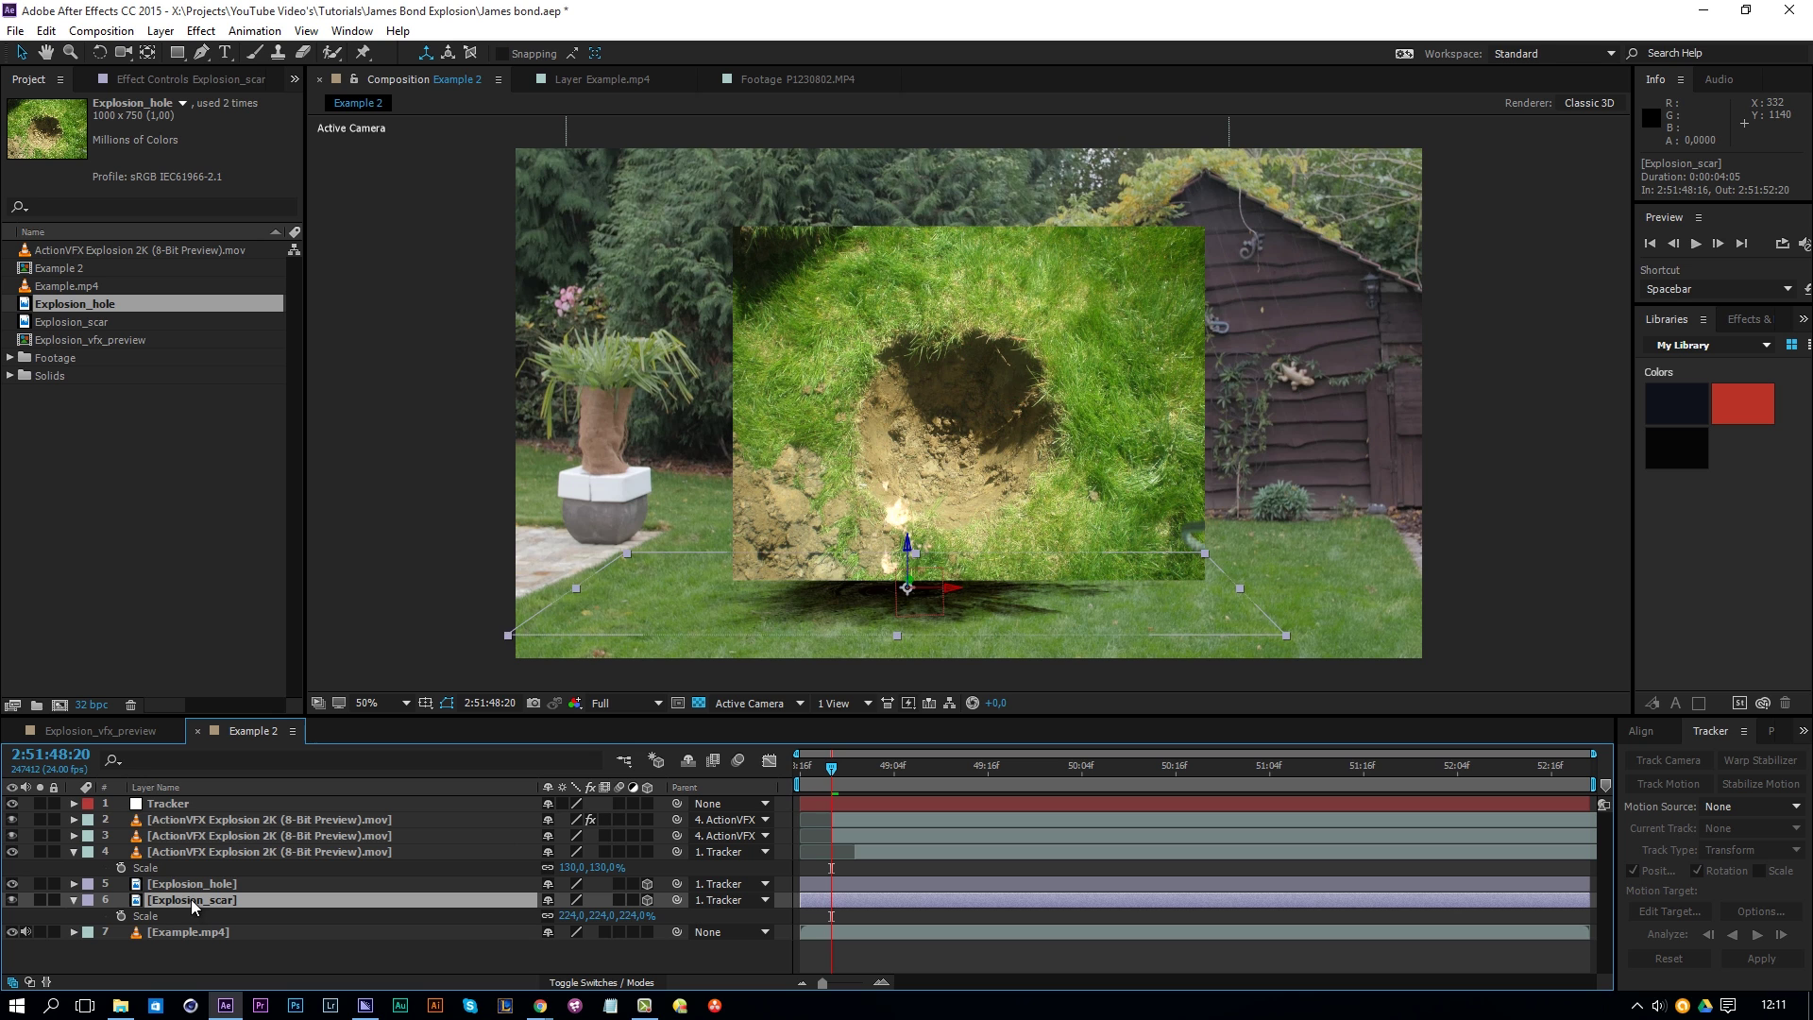
{"action": "key", "text": "p"}
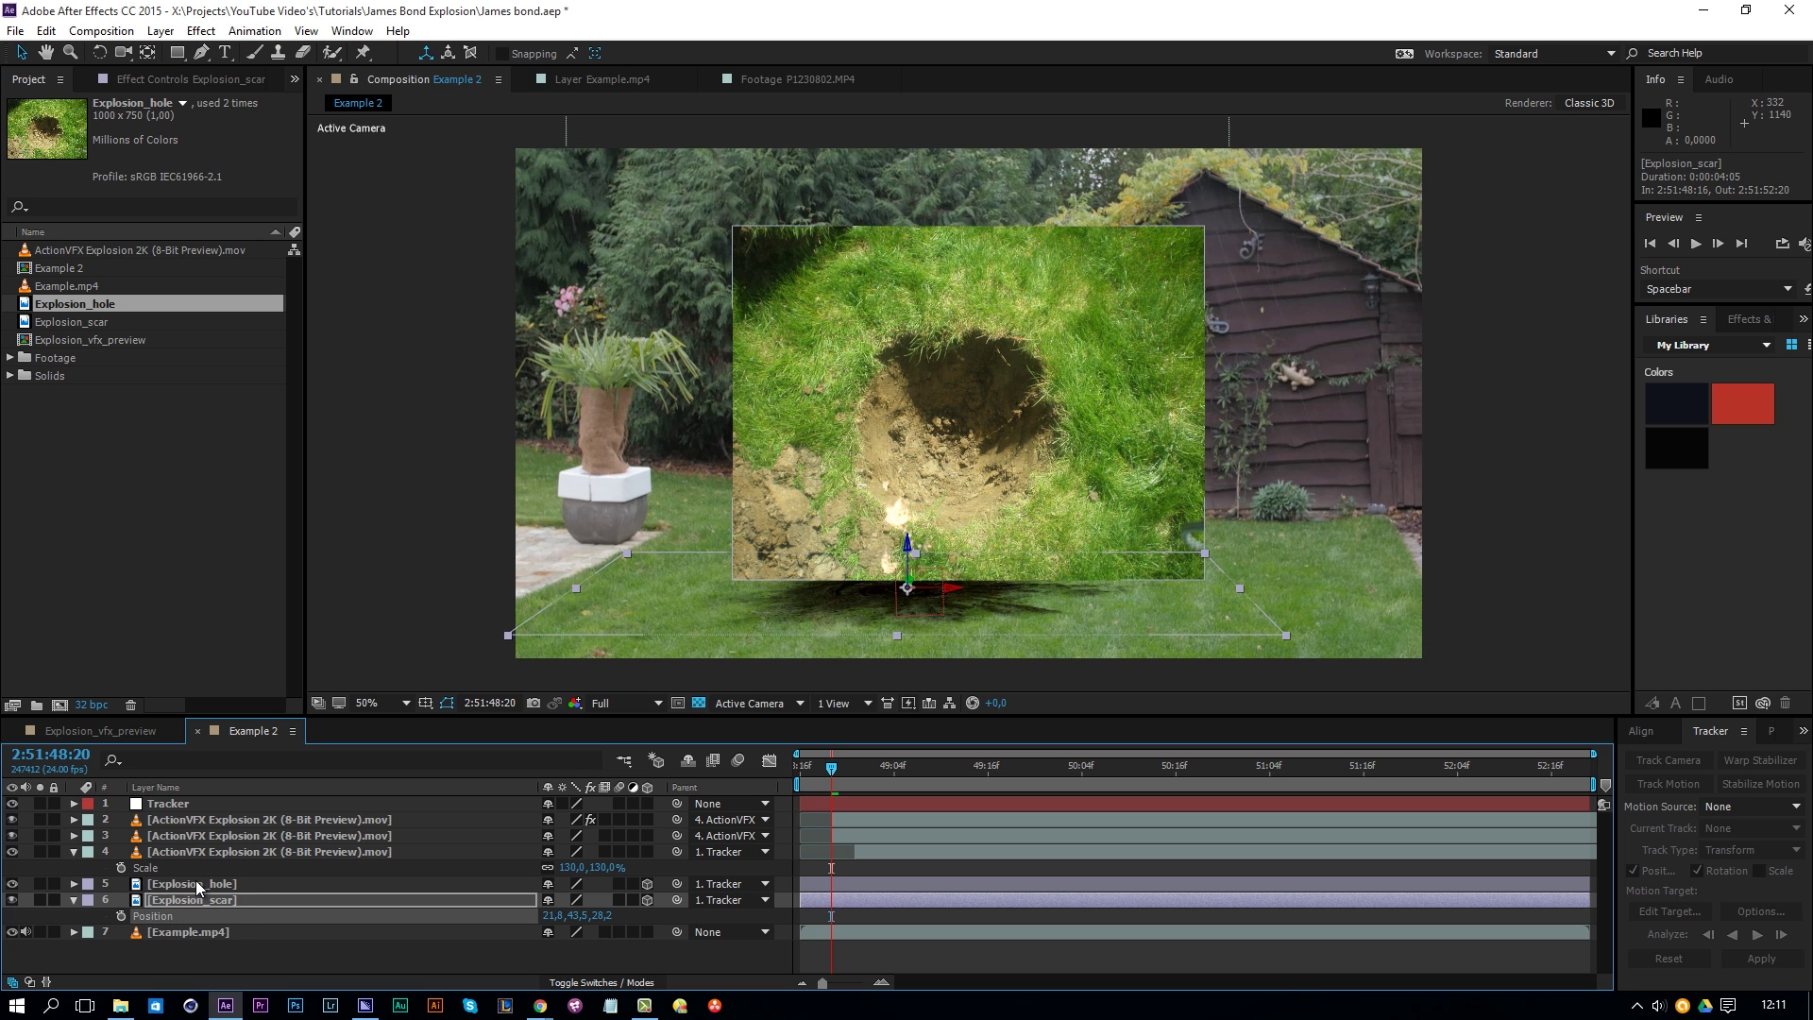
{"action": "left_click", "coordinate": [193, 882]}
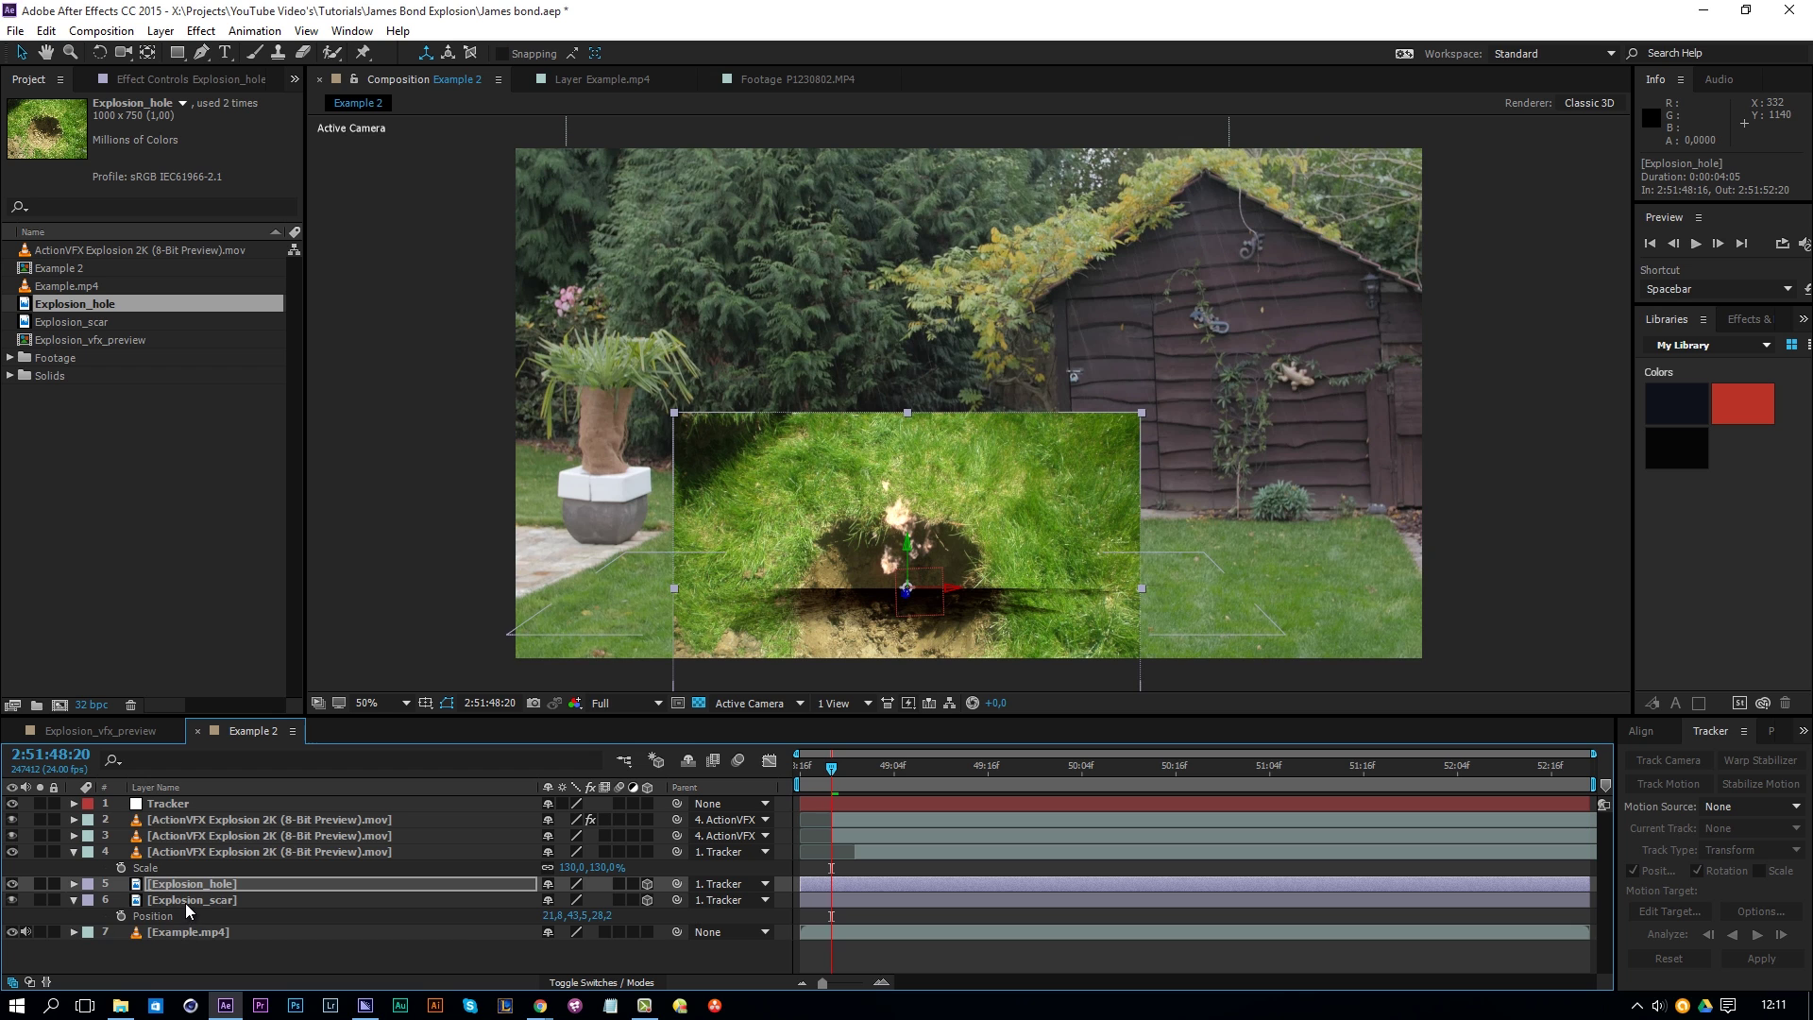
{"action": "left_click", "coordinate": [187, 901]}
{"action": "key", "text": "r"}
{"action": "left_click", "coordinate": [169, 916]}
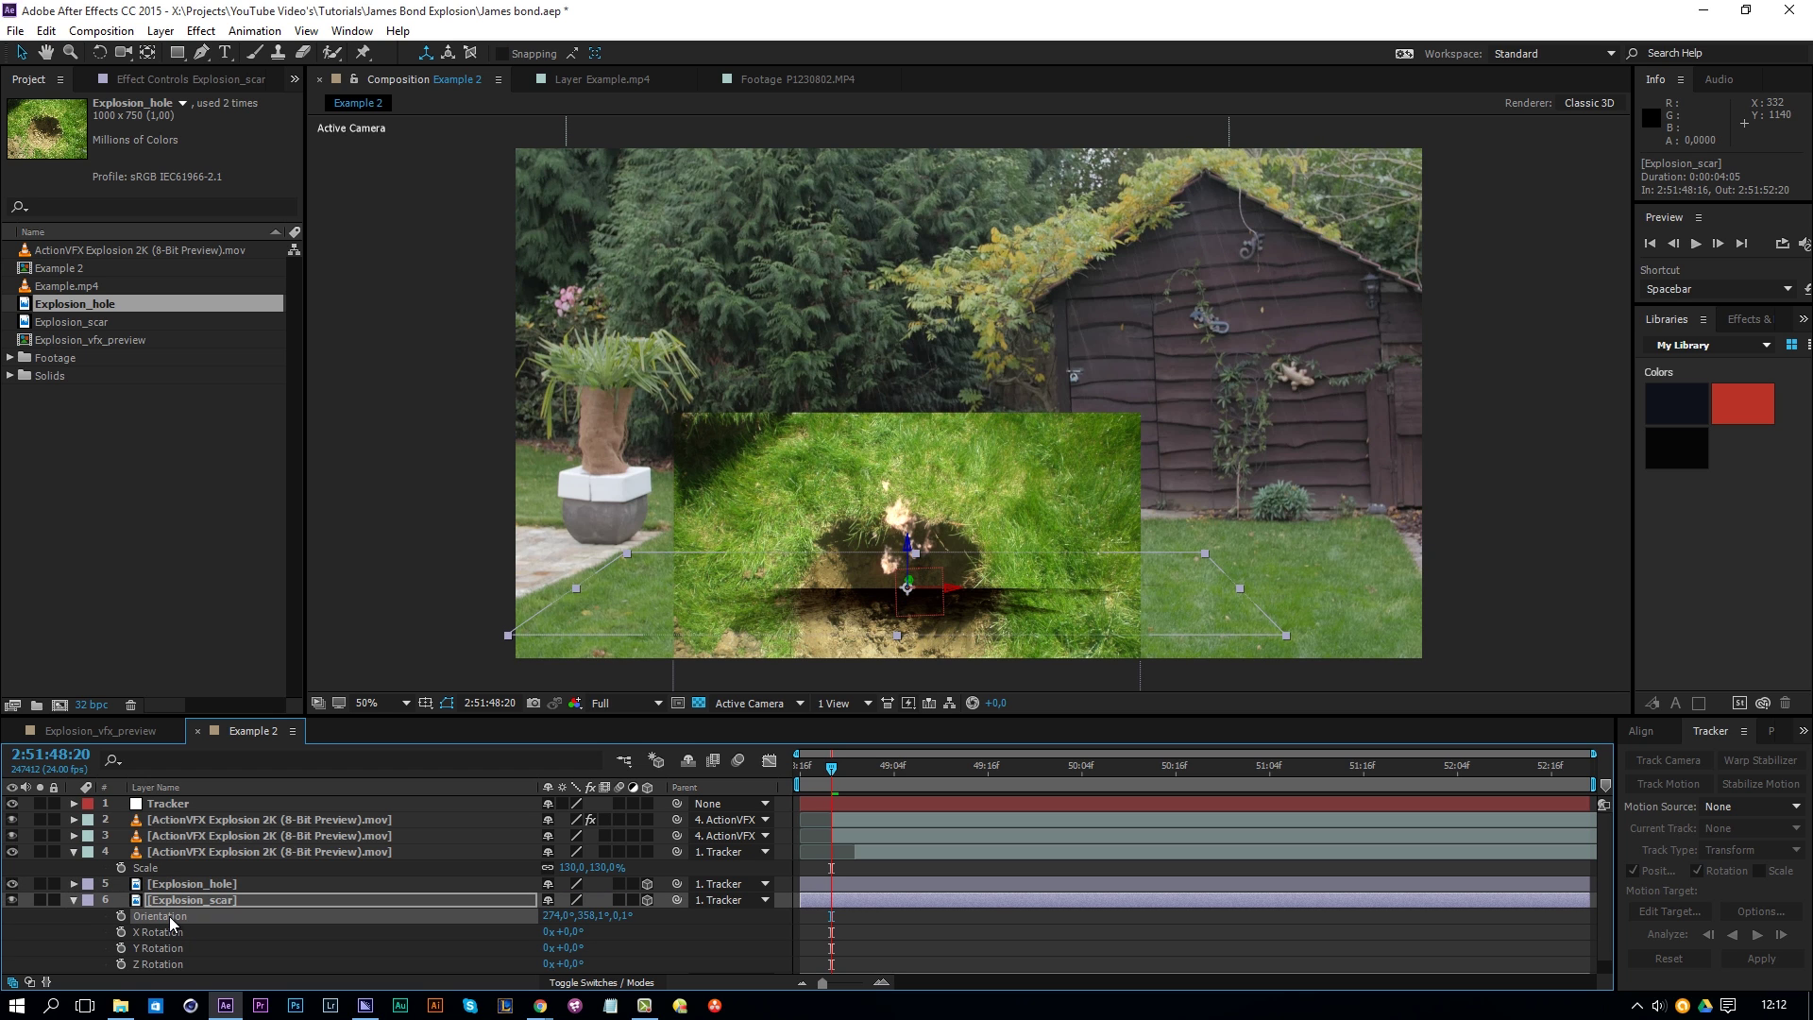
{"action": "left_click", "coordinate": [195, 883]}
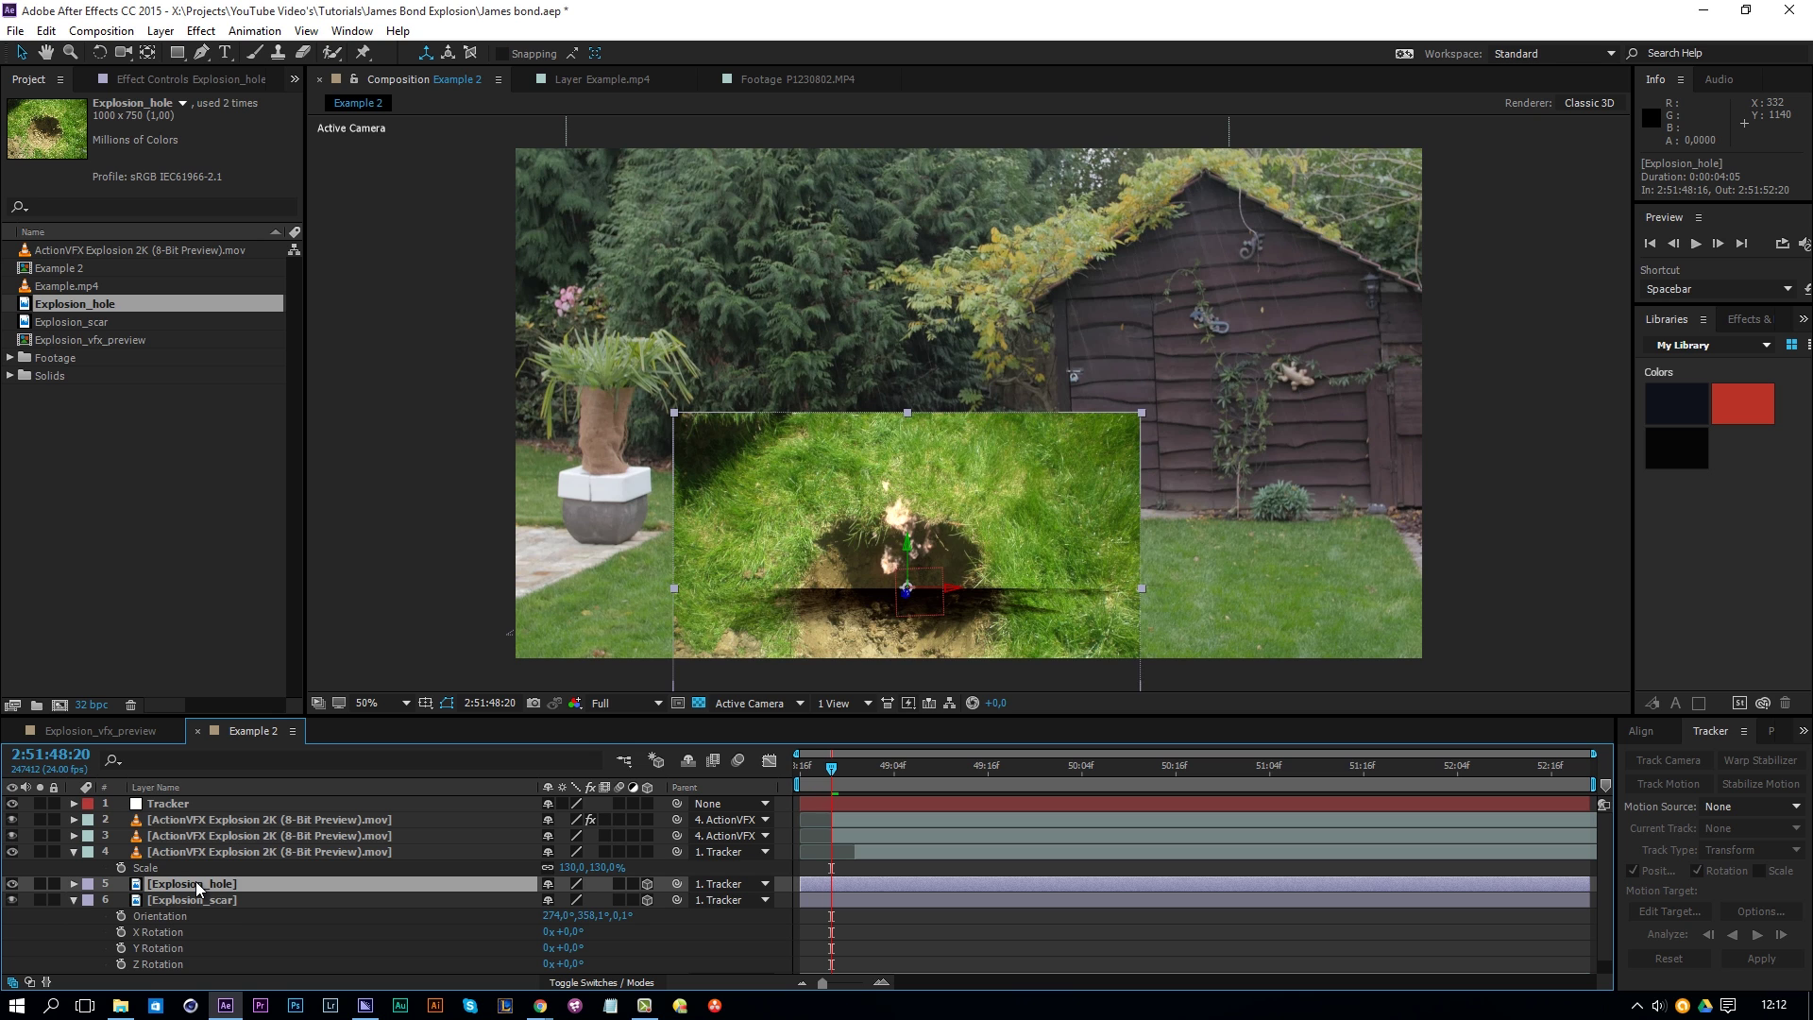
{"action": "key", "text": "ctrl+v"}
{"action": "left_click", "coordinate": [837, 933]}
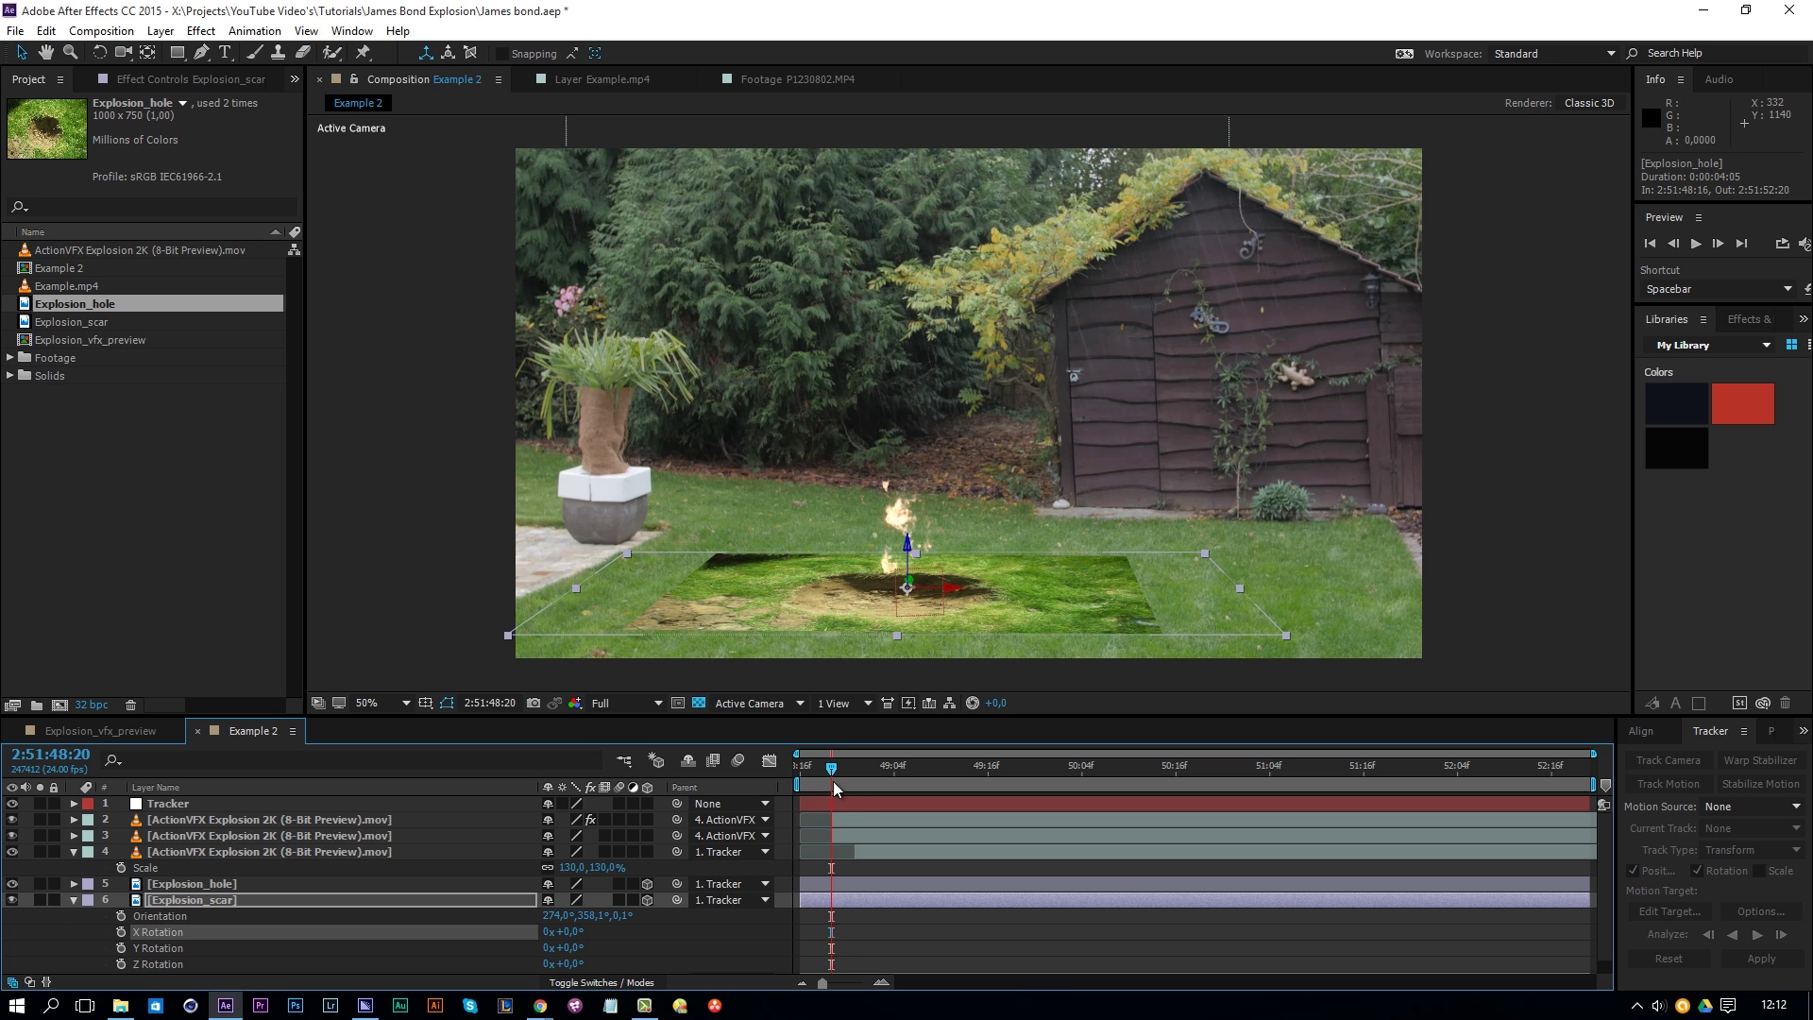
Step: Scale the Explosion_hole layer down to 63%
{"action": "left_click", "coordinate": [243, 886]}
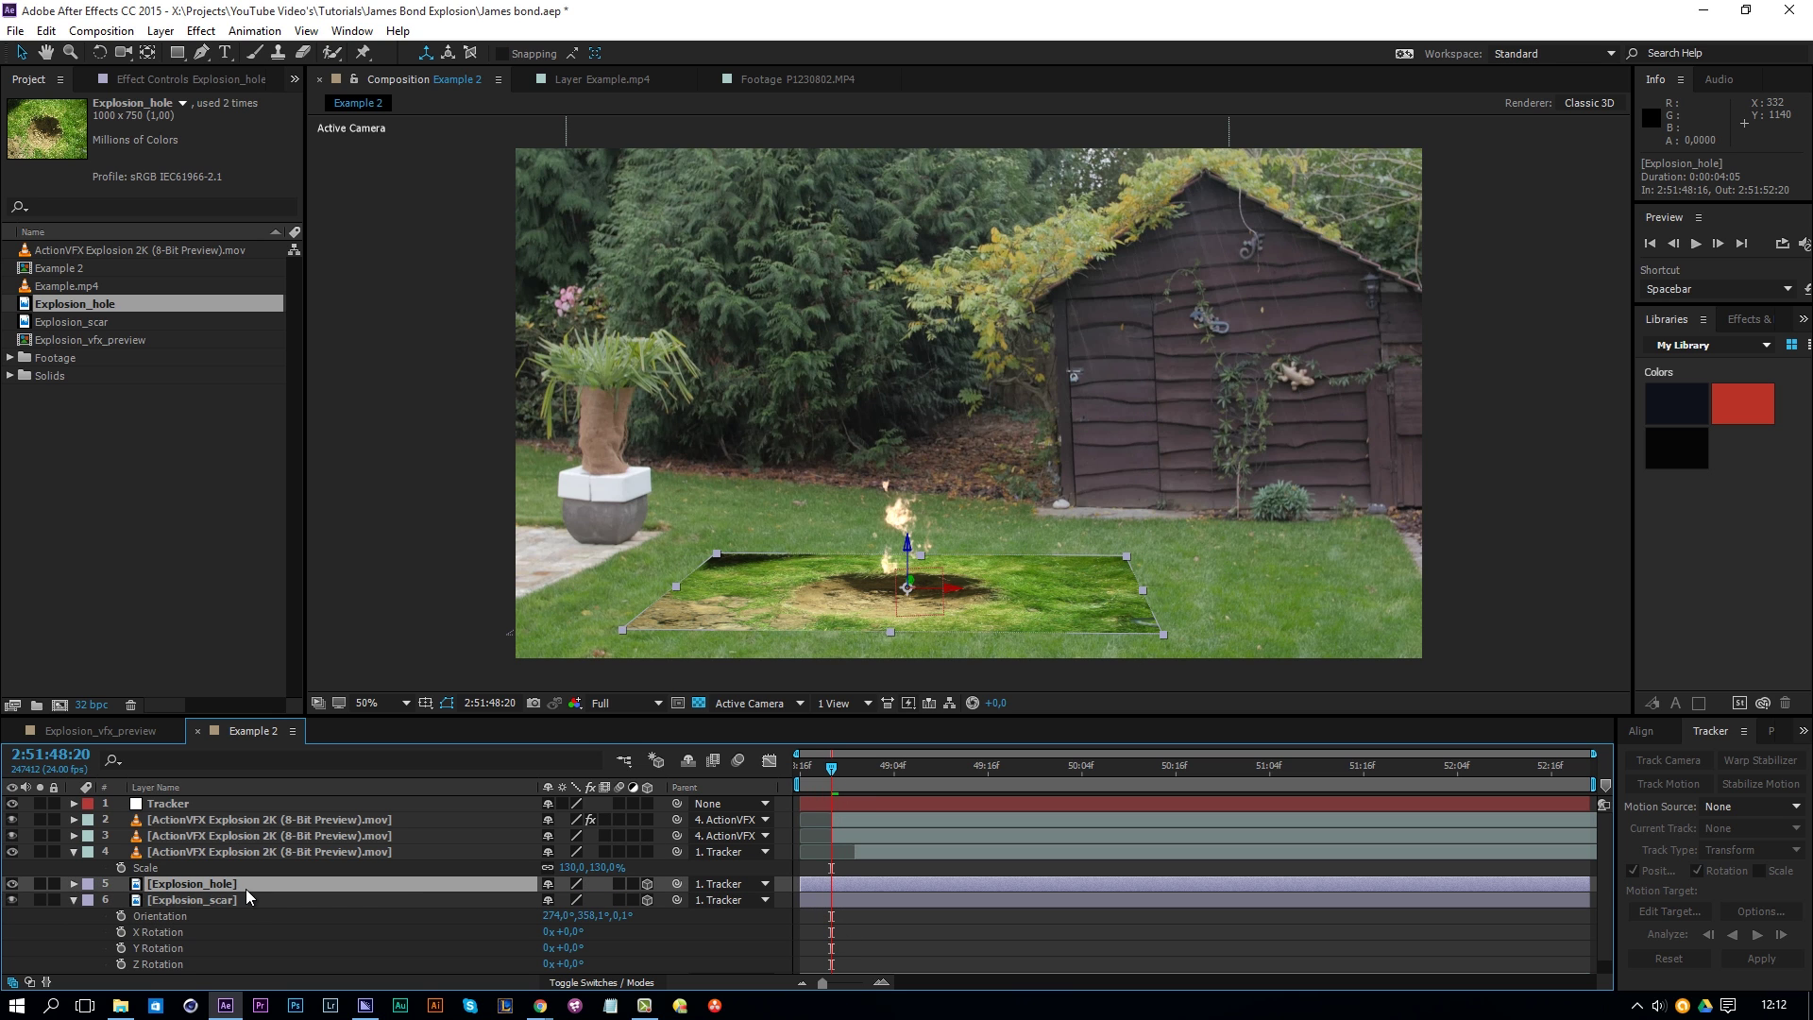
{"action": "key", "text": "s"}
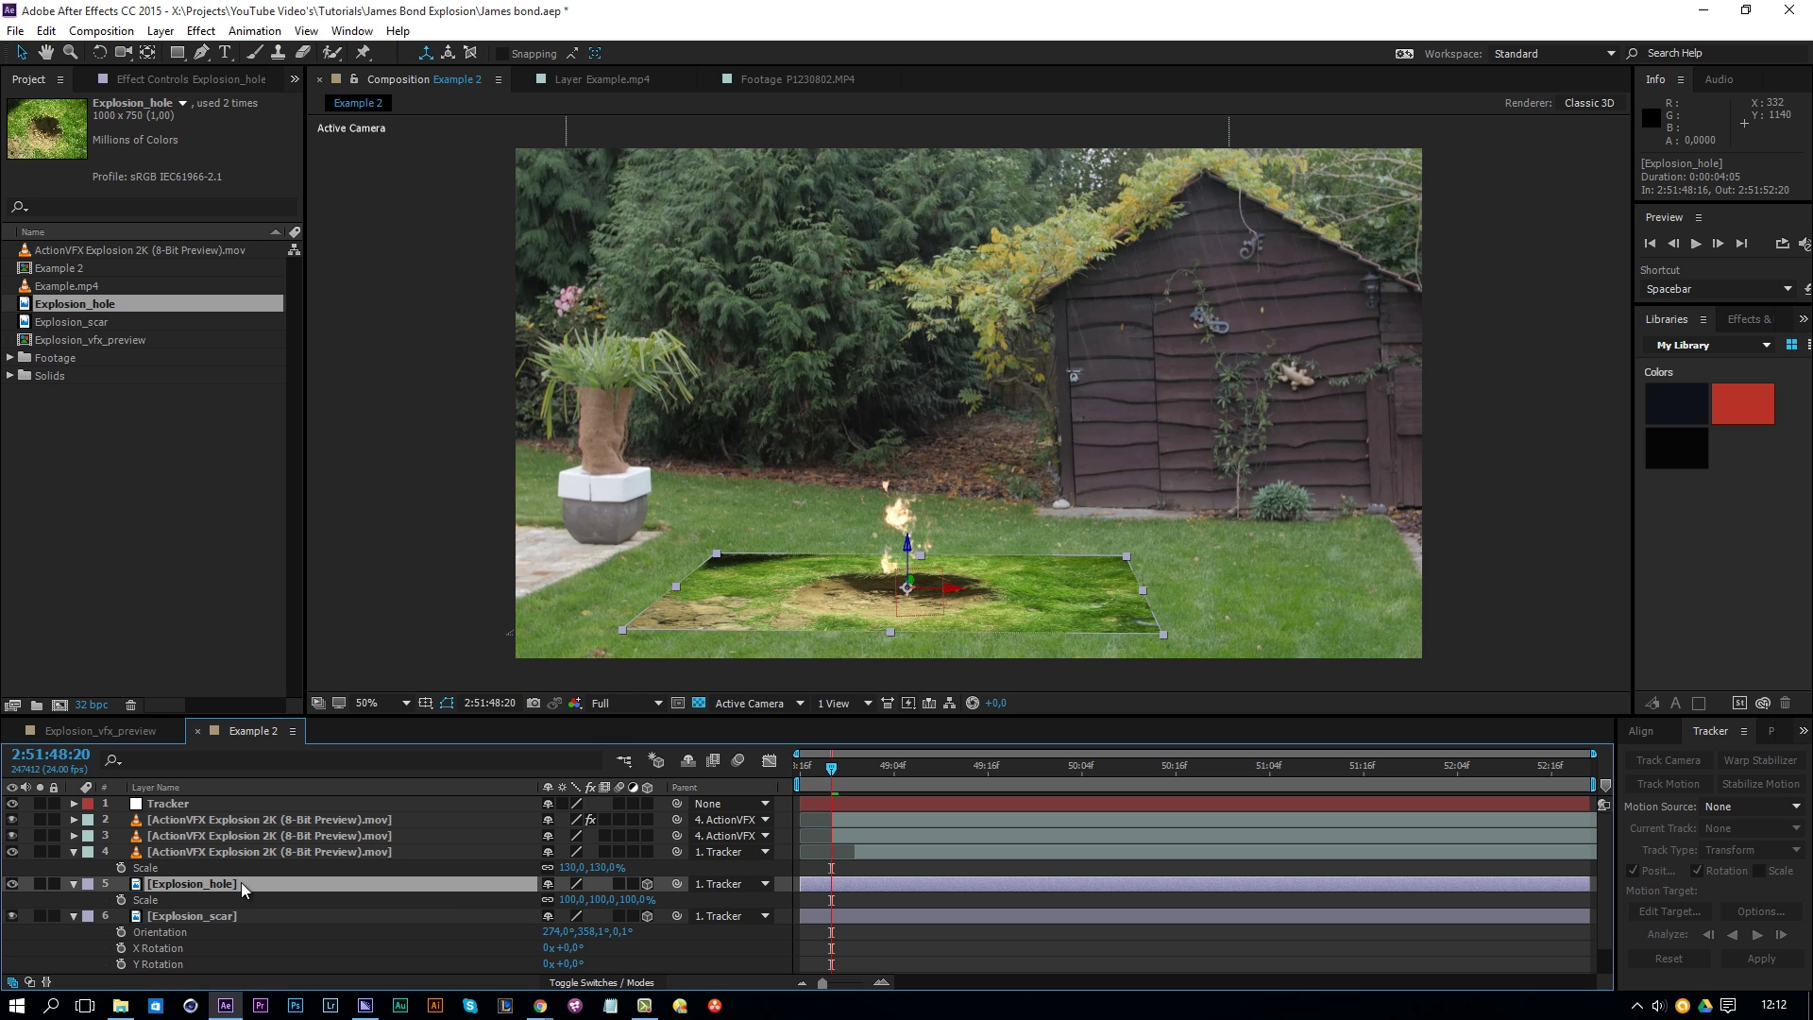
{"action": "left_click_drag", "start_coordinate": [569, 903], "coordinate": [546, 902]}
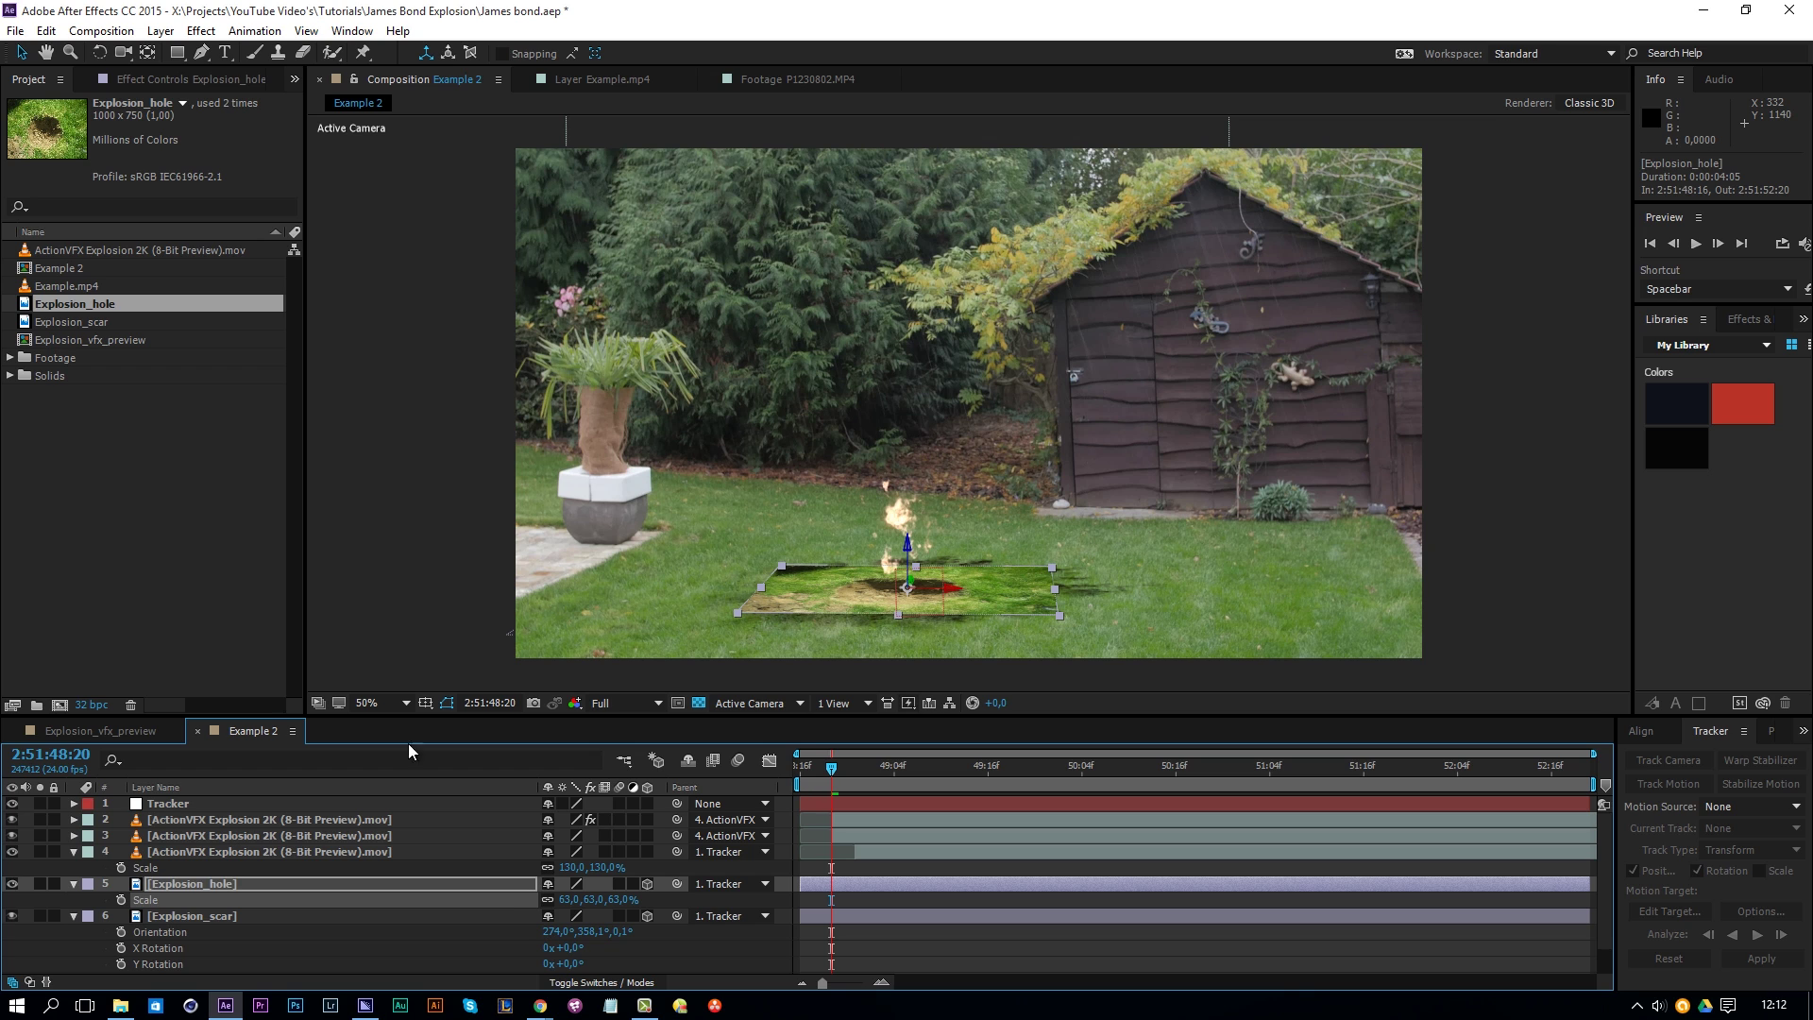
Step: Add an elliptical mask that fills the bounds of the Explosion_hole layer
{"action": "left_click", "coordinate": [177, 57]}
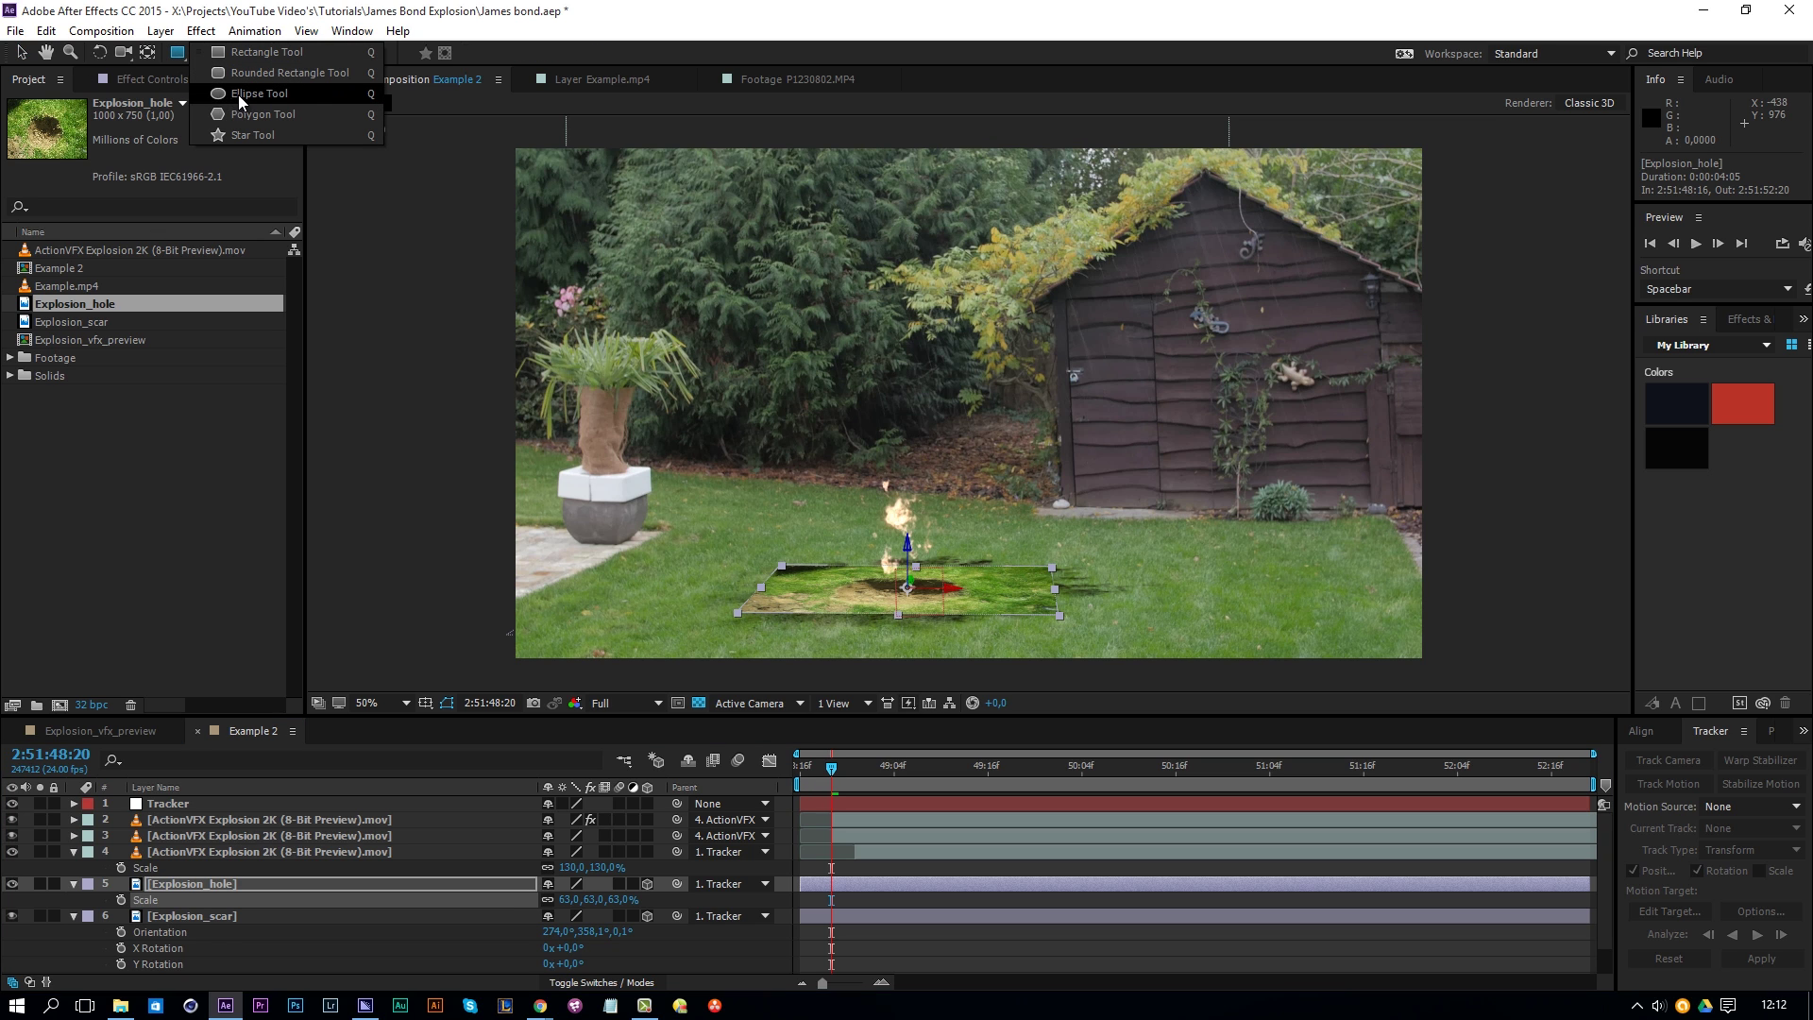
{"action": "left_click", "coordinate": [267, 95]}
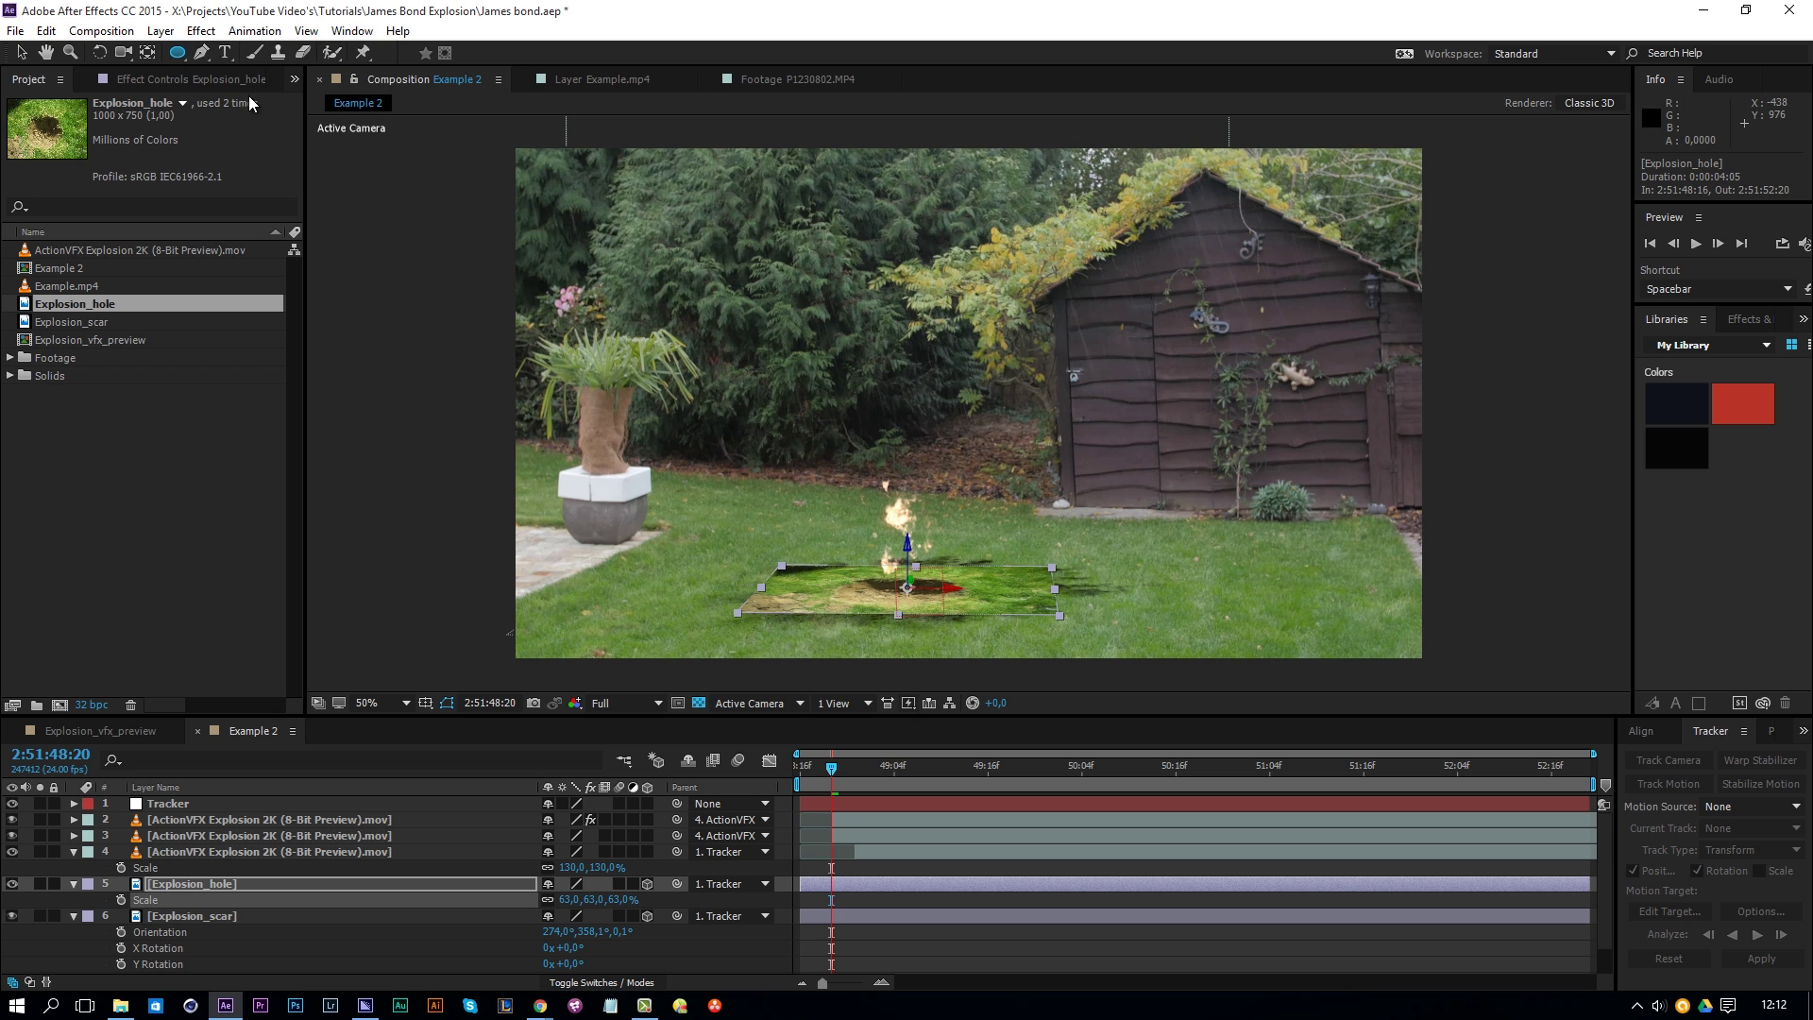
{"action": "double_click", "coordinate": [176, 54]}
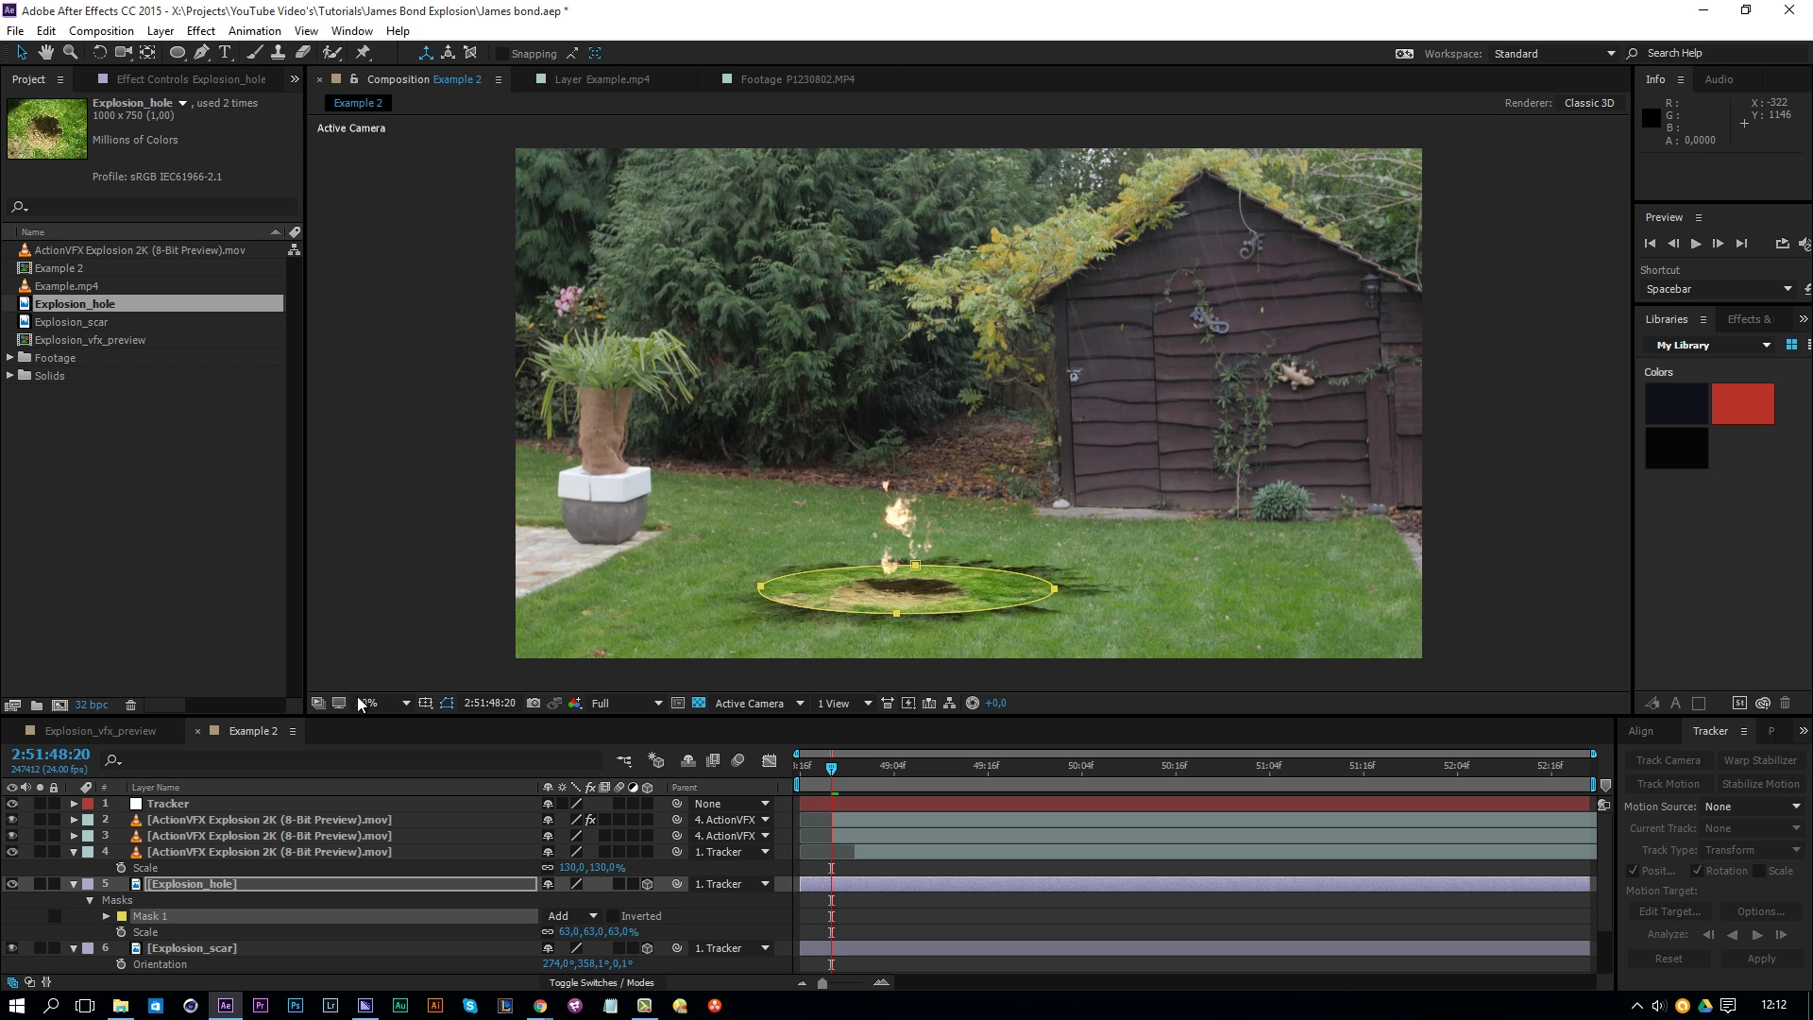
Step: Set the Explosion_hole mask's feather to 257 pixels and its expansion to -238 pixels
{"action": "left_click", "coordinate": [321, 918]}
{"action": "key", "text": "m"}
{"action": "key", "text": "m"}
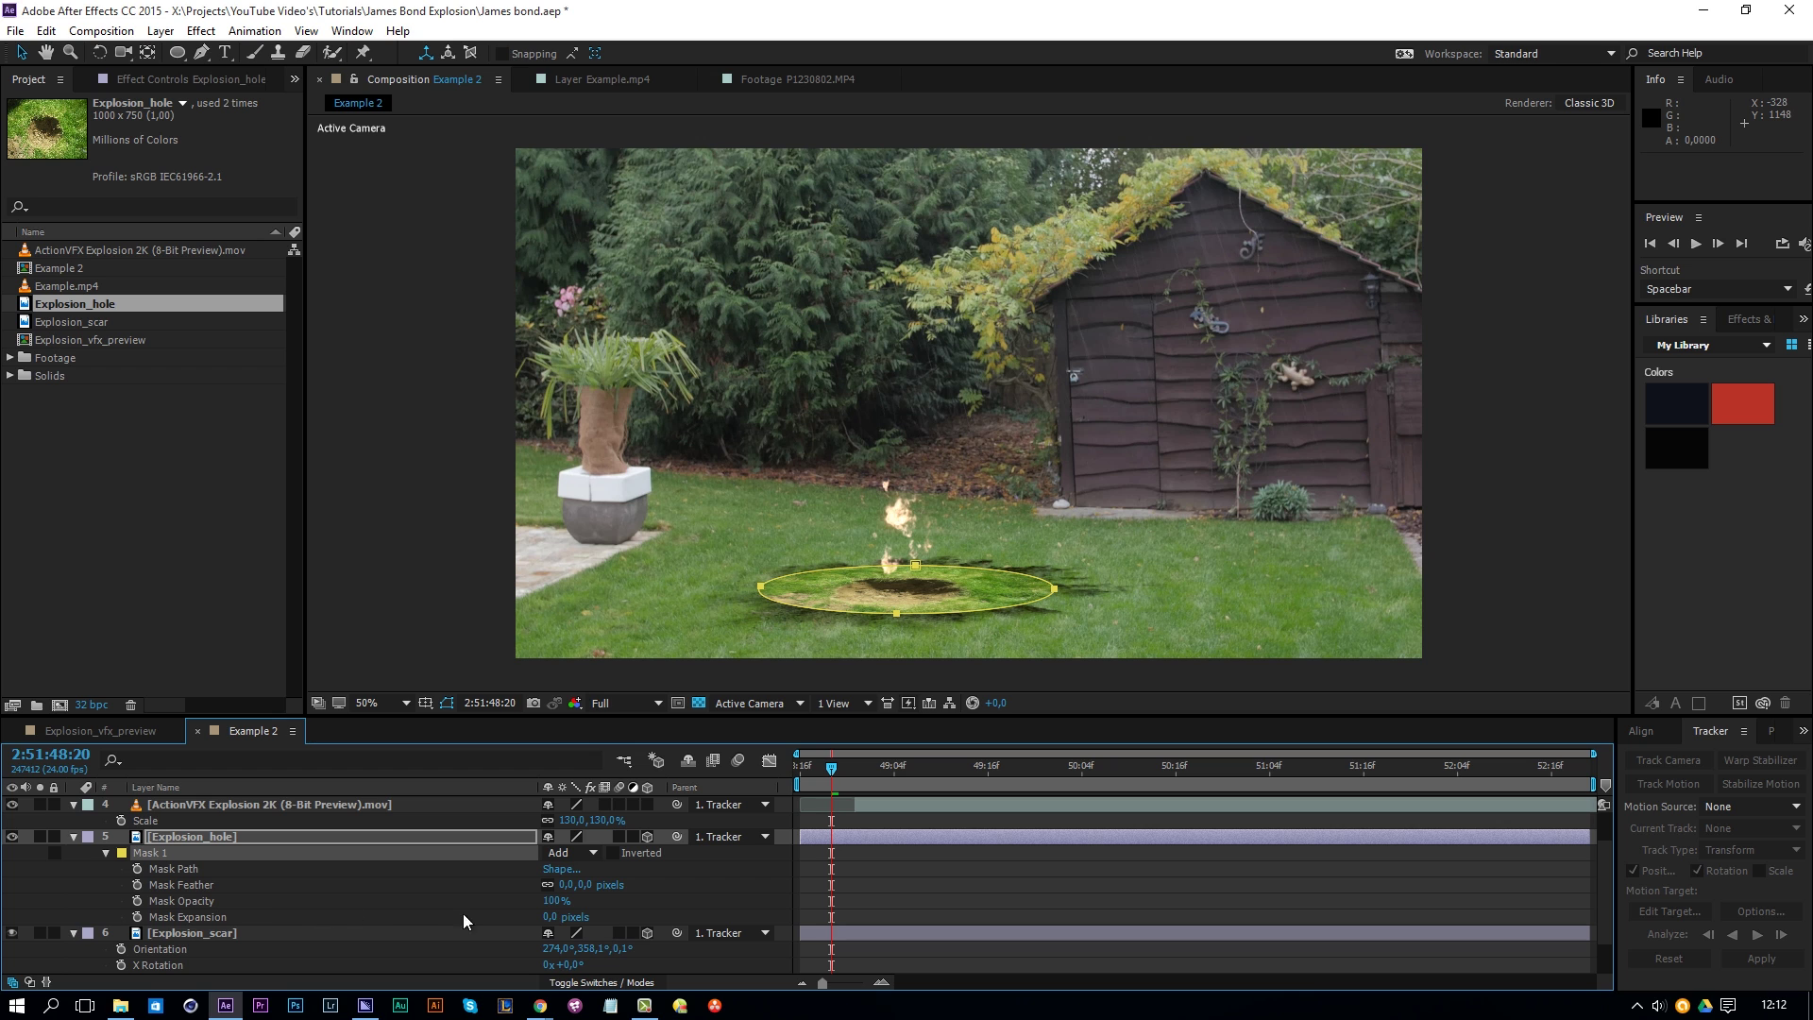
{"action": "left_click_drag", "start_coordinate": [546, 915], "coordinate": [444, 924]}
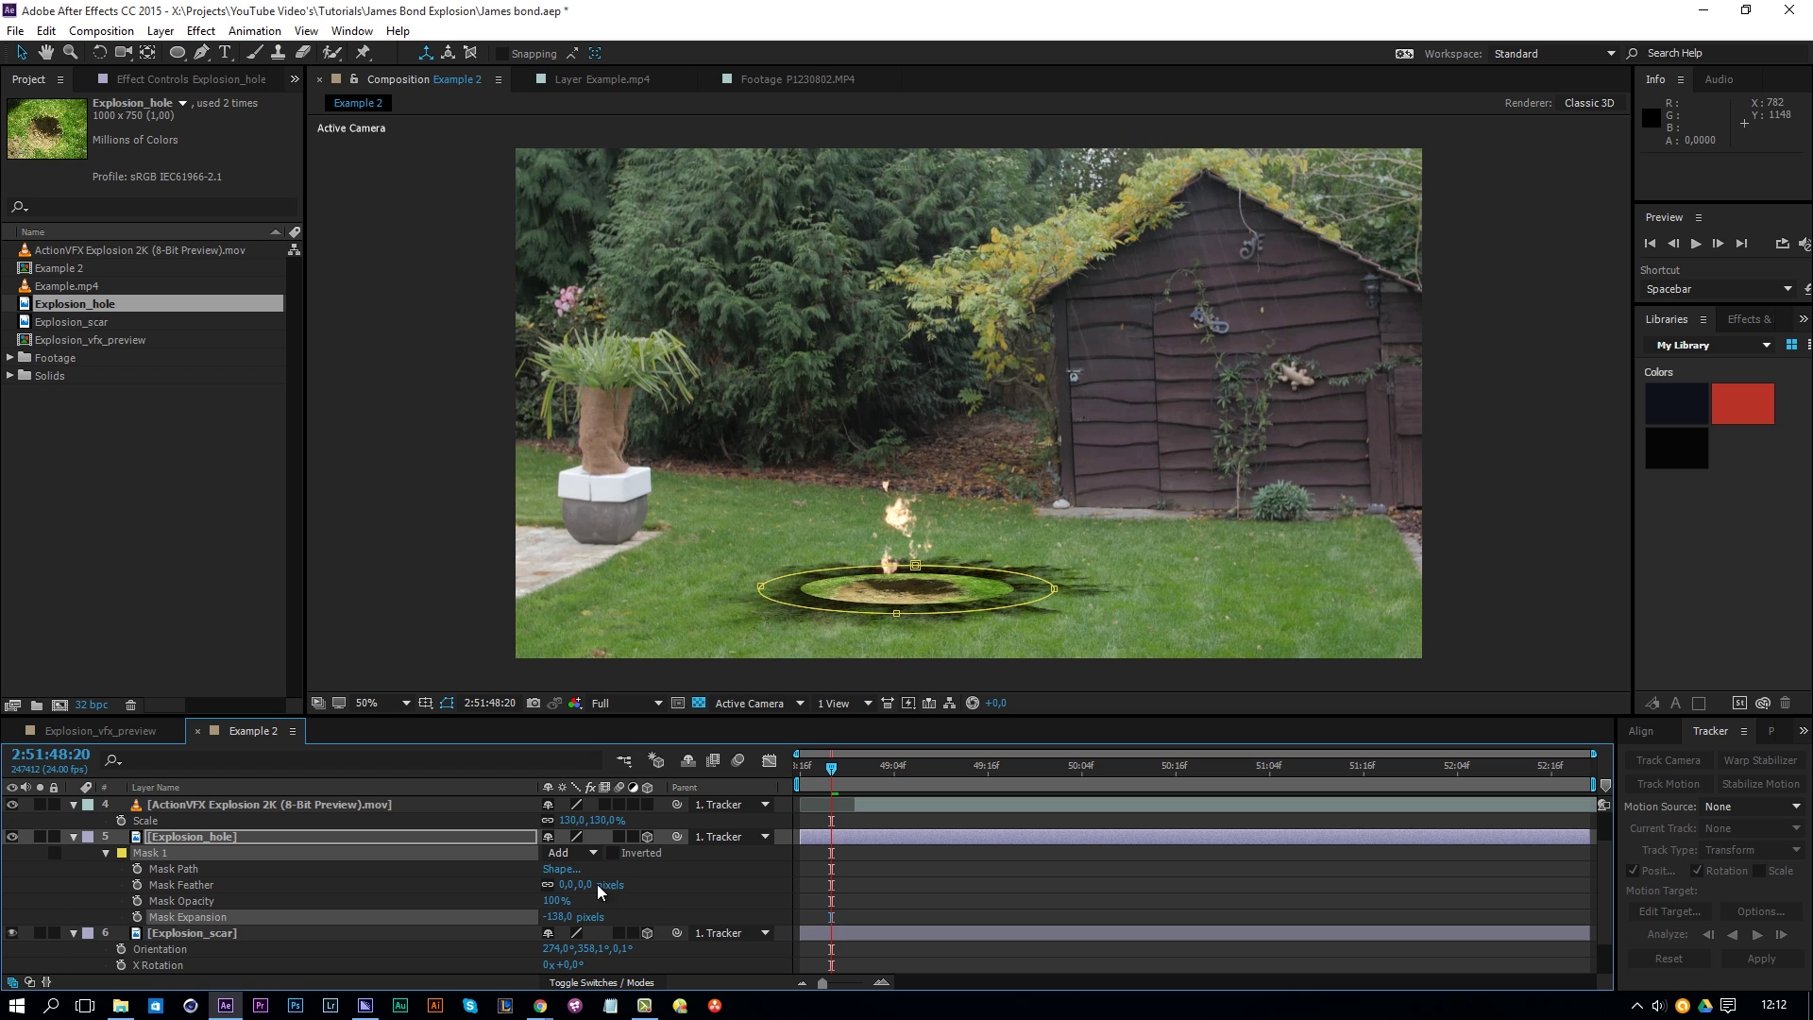
{"action": "left_click_drag", "start_coordinate": [591, 884], "coordinate": [828, 884]}
{"action": "left_click_drag", "start_coordinate": [551, 916], "coordinate": [453, 926]}
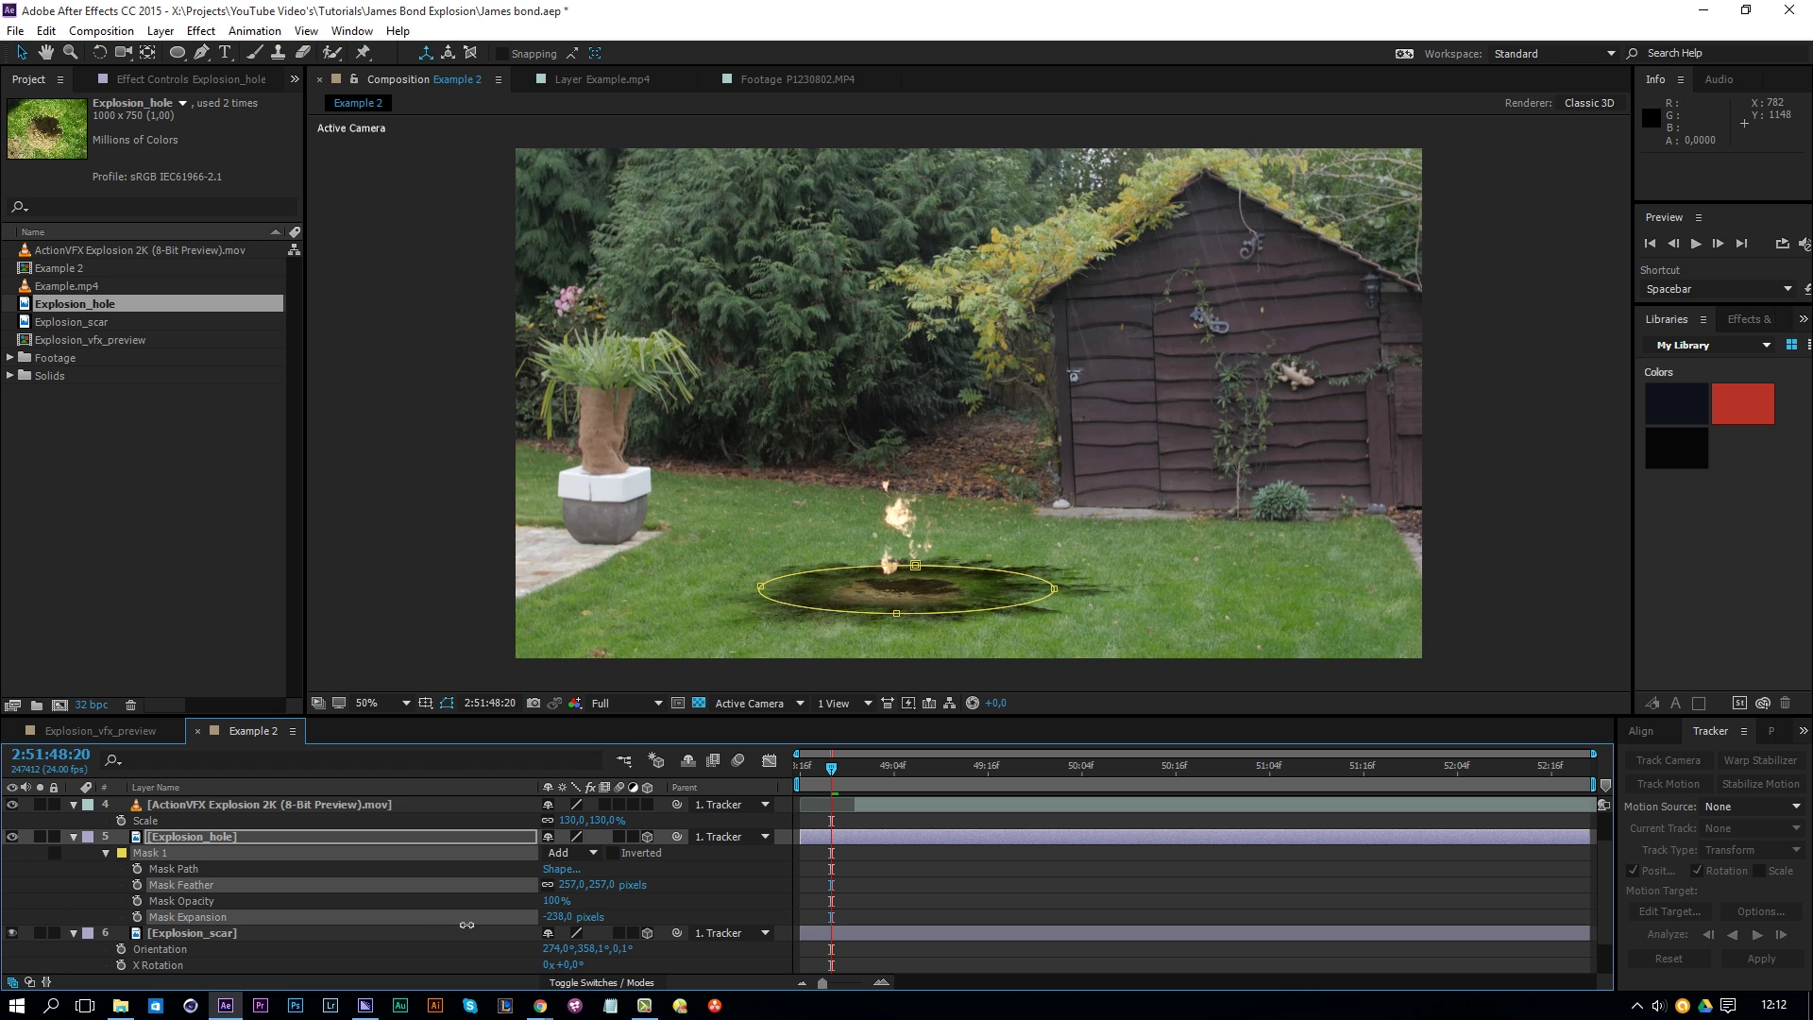
{"action": "left_click", "coordinate": [524, 916]}
{"action": "left_click", "coordinate": [822, 896]}
Step: Apply the Hue/Saturation effect to the Explosion_hole layer
{"action": "left_click", "coordinate": [247, 839]}
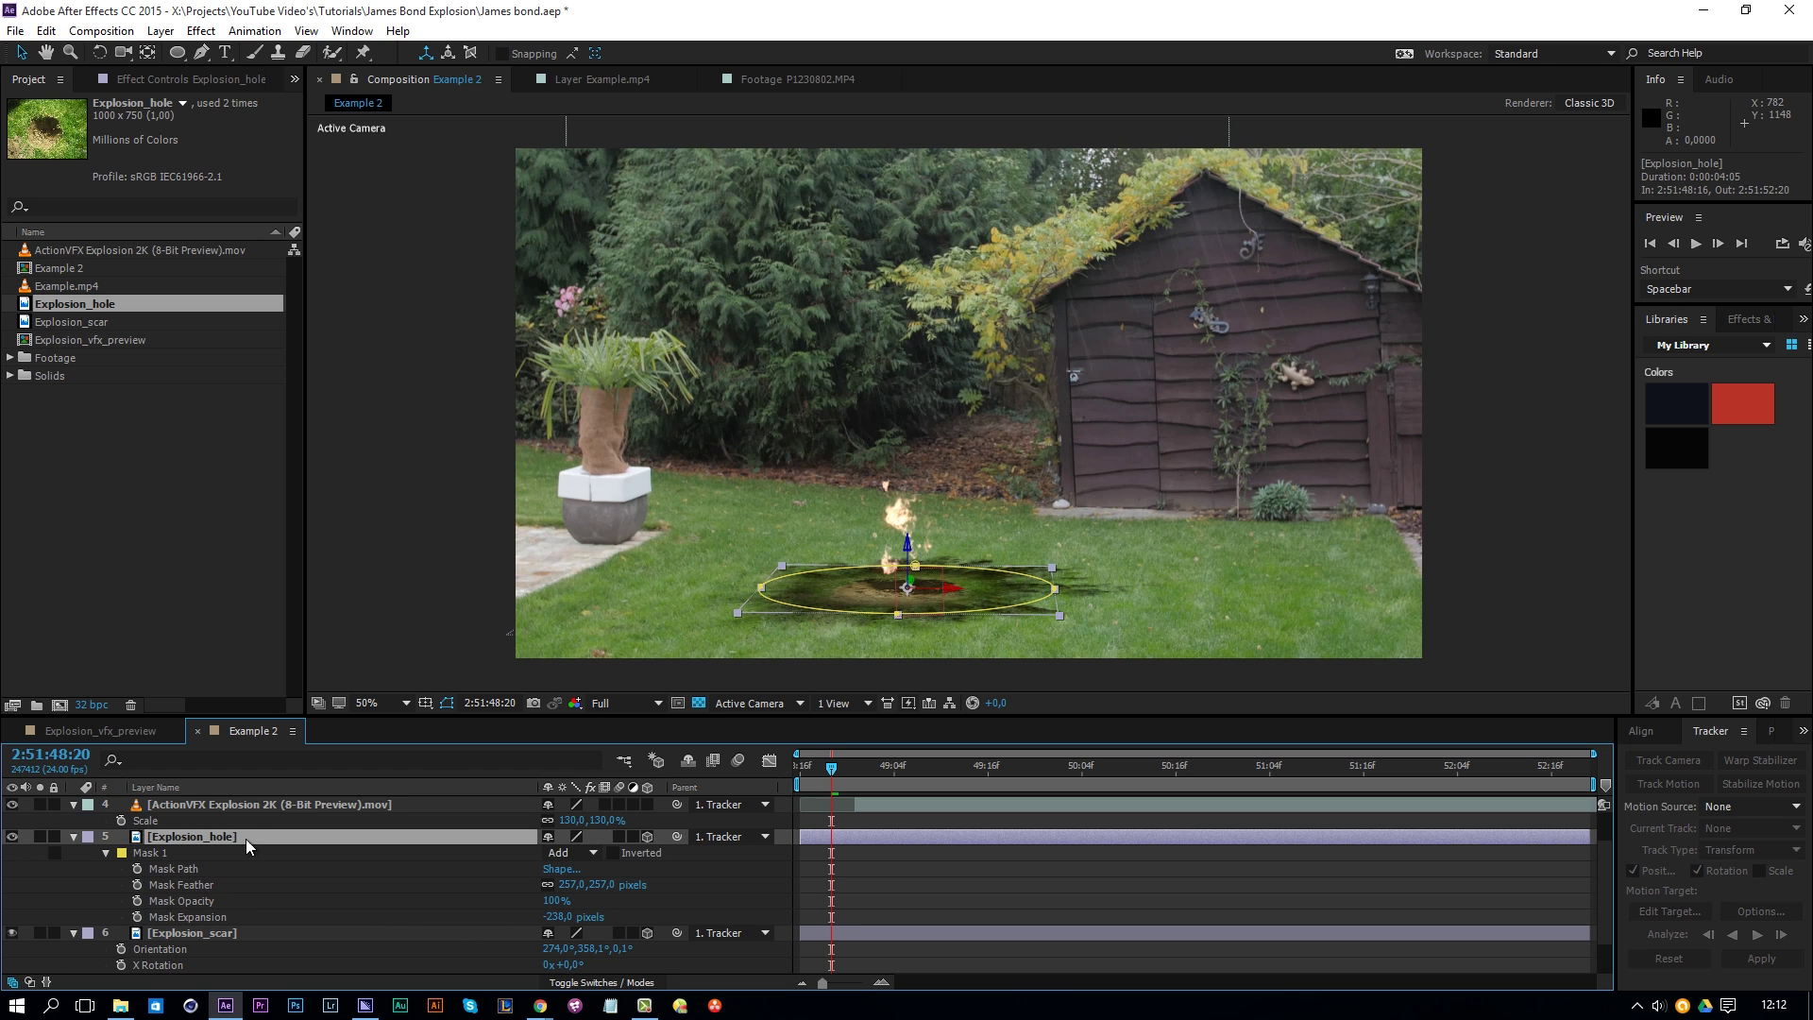
{"action": "left_click", "coordinate": [201, 30]}
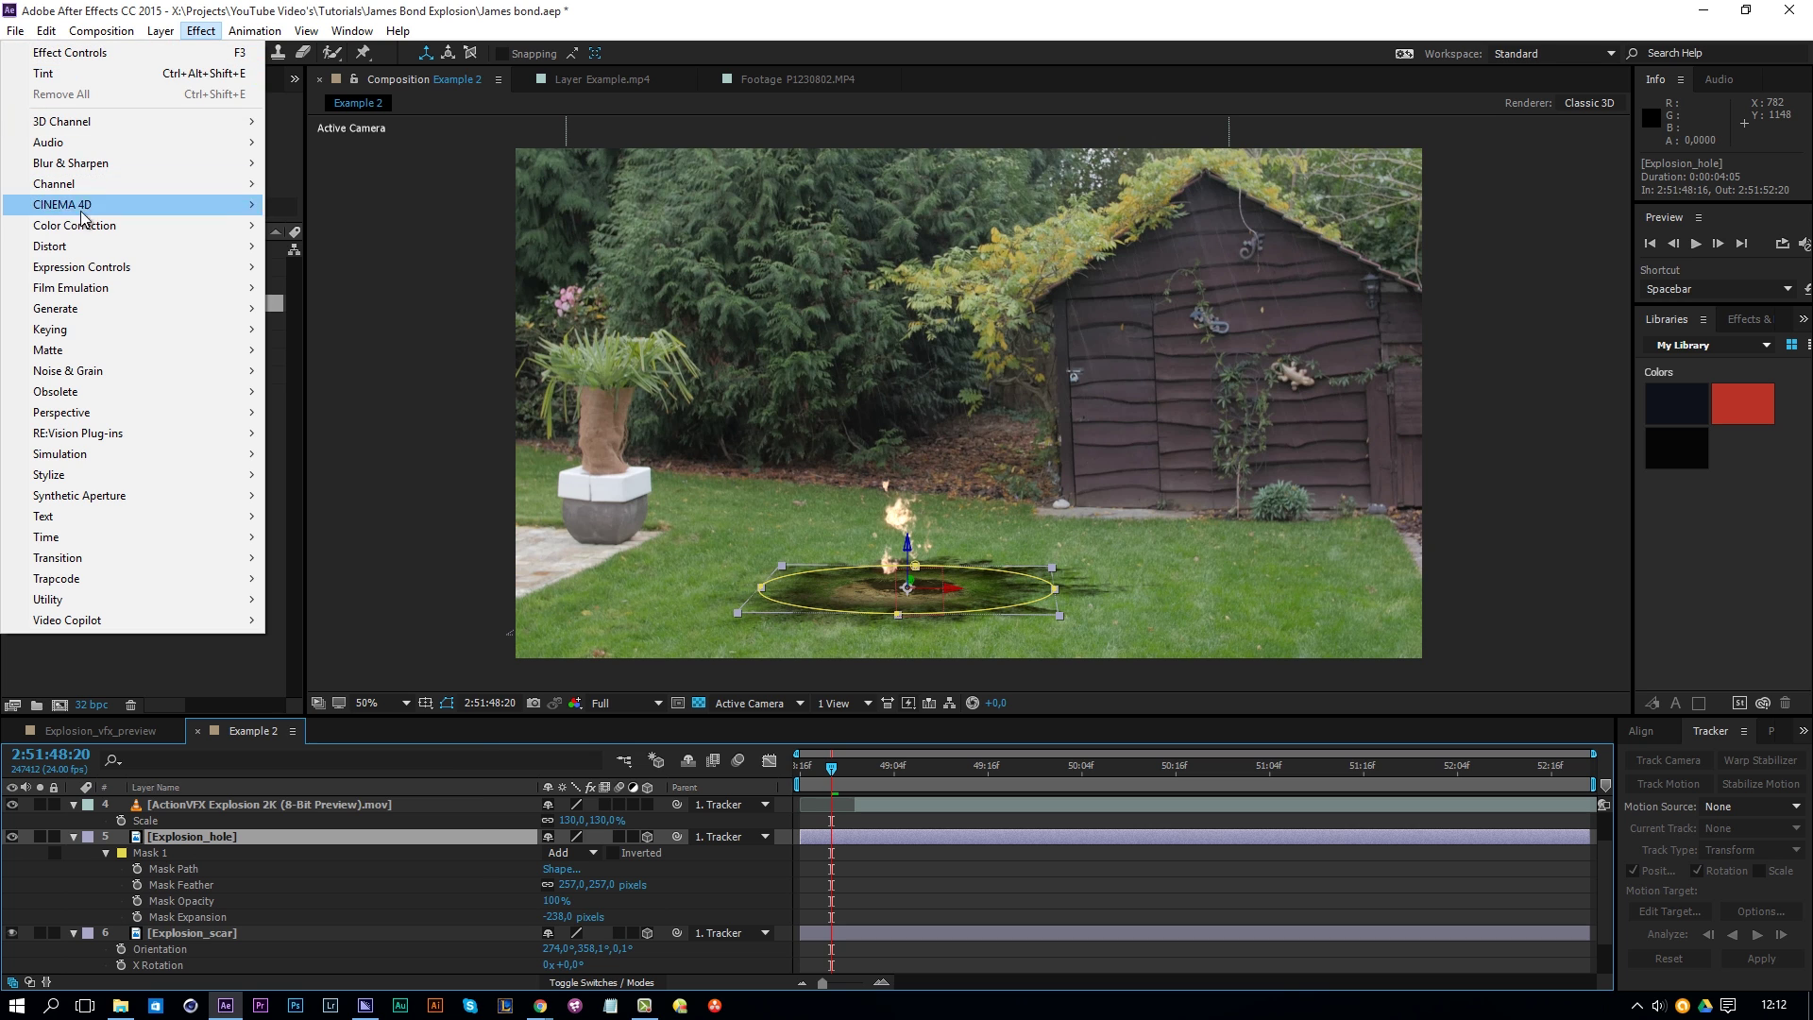
{"action": "mouse_move", "coordinate": [83, 230]}
{"action": "left_click", "coordinate": [355, 684]}
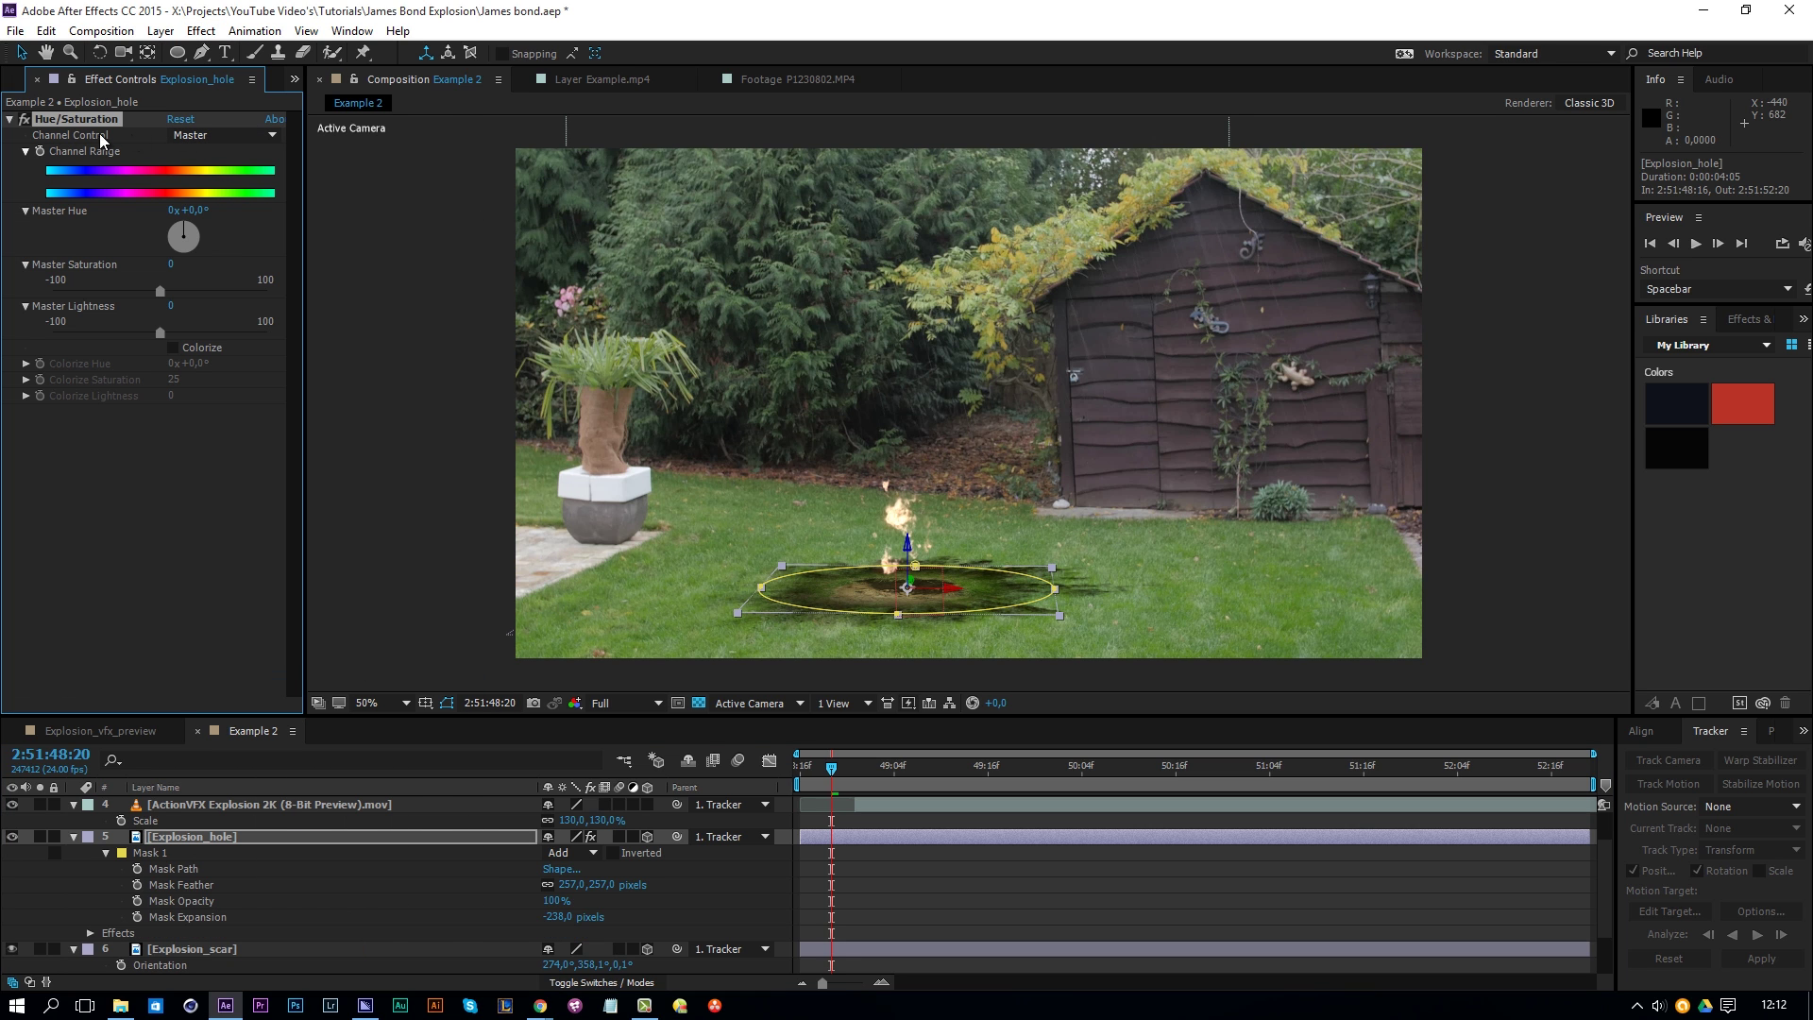
Step: Adjust the Greens channel range in Hue/Saturation, setting green saturation to -75 and green lightness to -72
{"action": "left_click", "coordinate": [198, 137]}
{"action": "left_click", "coordinate": [225, 221]}
{"action": "left_click_drag", "start_coordinate": [273, 181], "coordinate": [257, 194]}
{"action": "left_click_drag", "start_coordinate": [152, 288], "coordinate": [109, 294]}
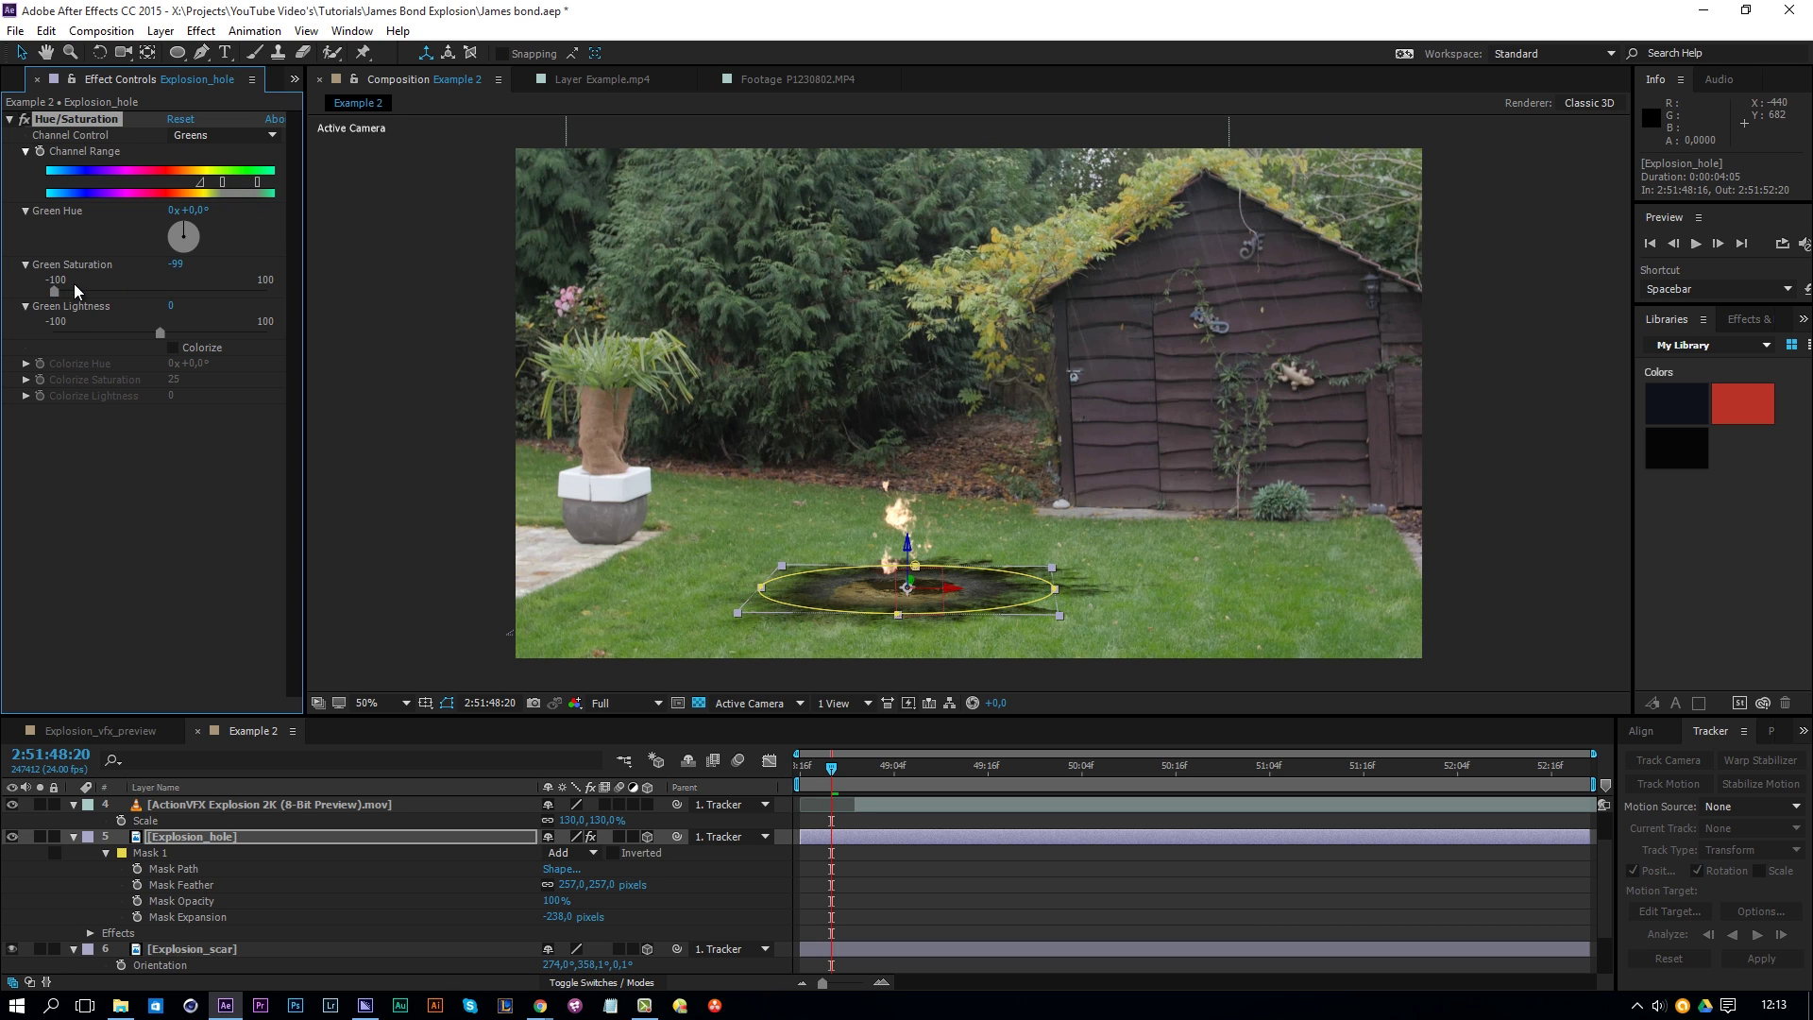
{"action": "left_click", "coordinate": [81, 291]}
{"action": "left_click_drag", "start_coordinate": [157, 332], "coordinate": [88, 342]}
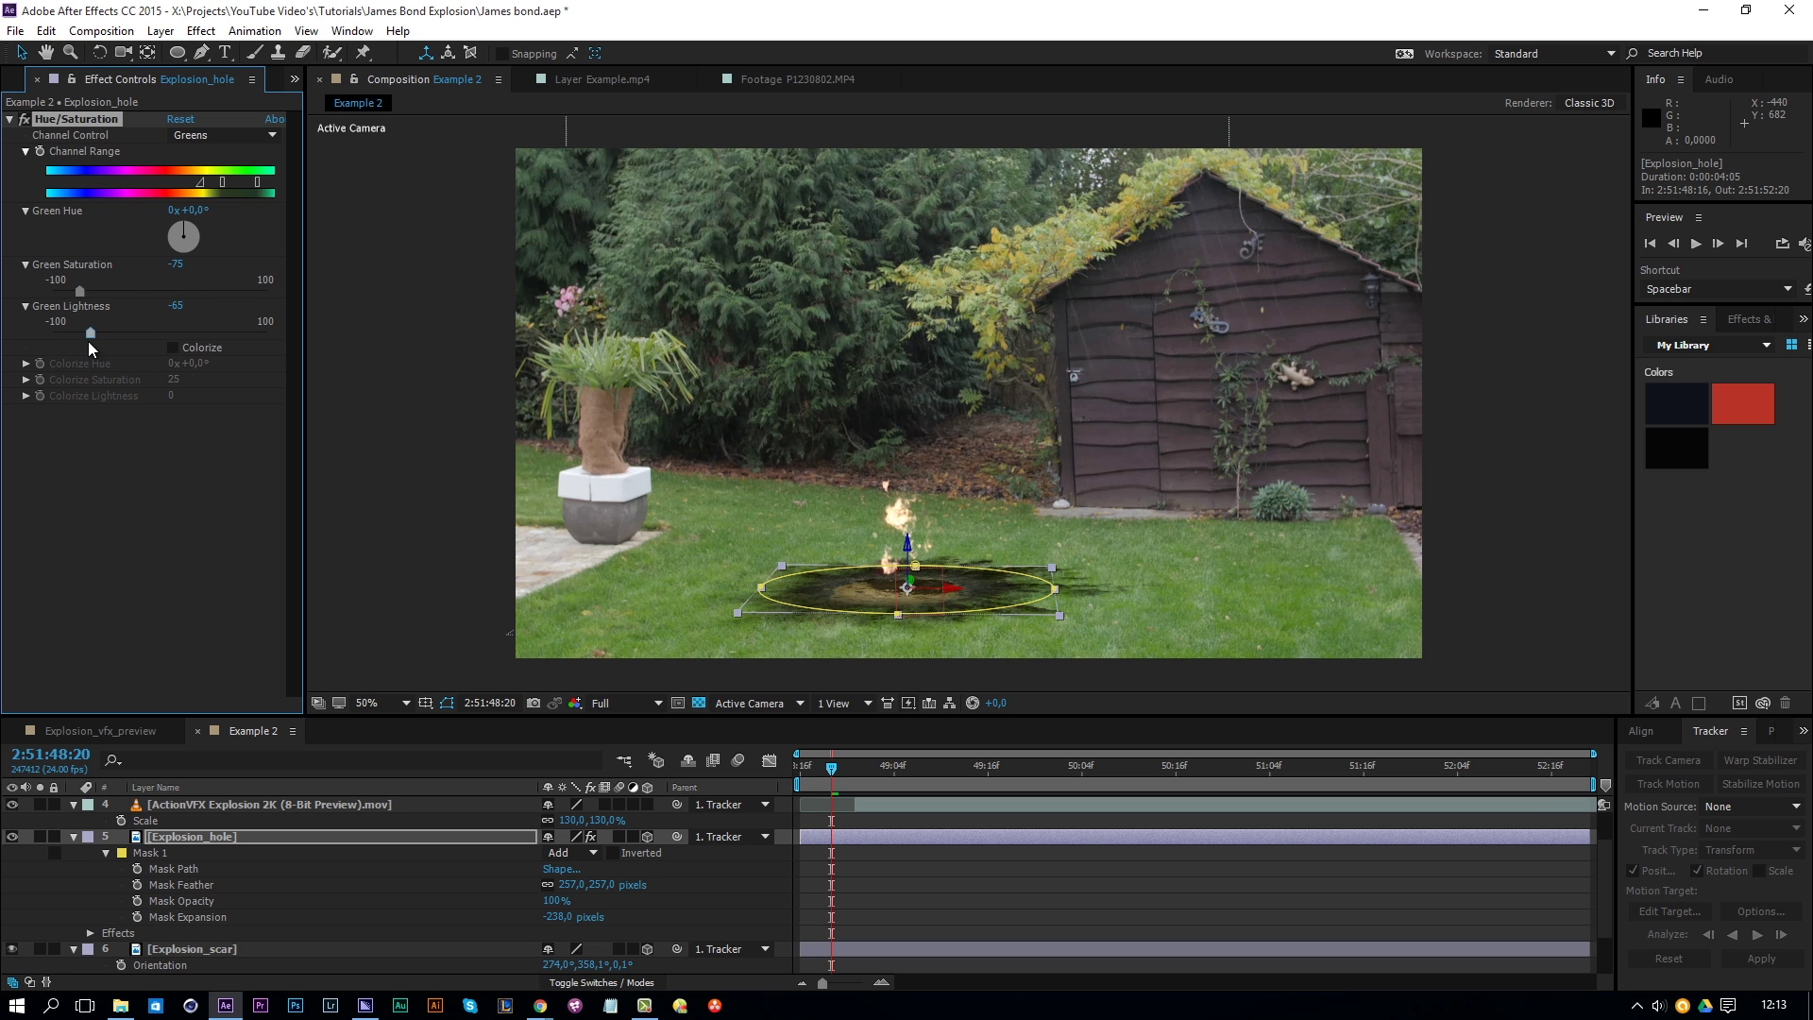
Step: Trim the start of both the Explosion_hole and Explosion_scar layers to 2:51:48:23 and preview the timing
{"action": "left_click", "coordinate": [948, 882]}
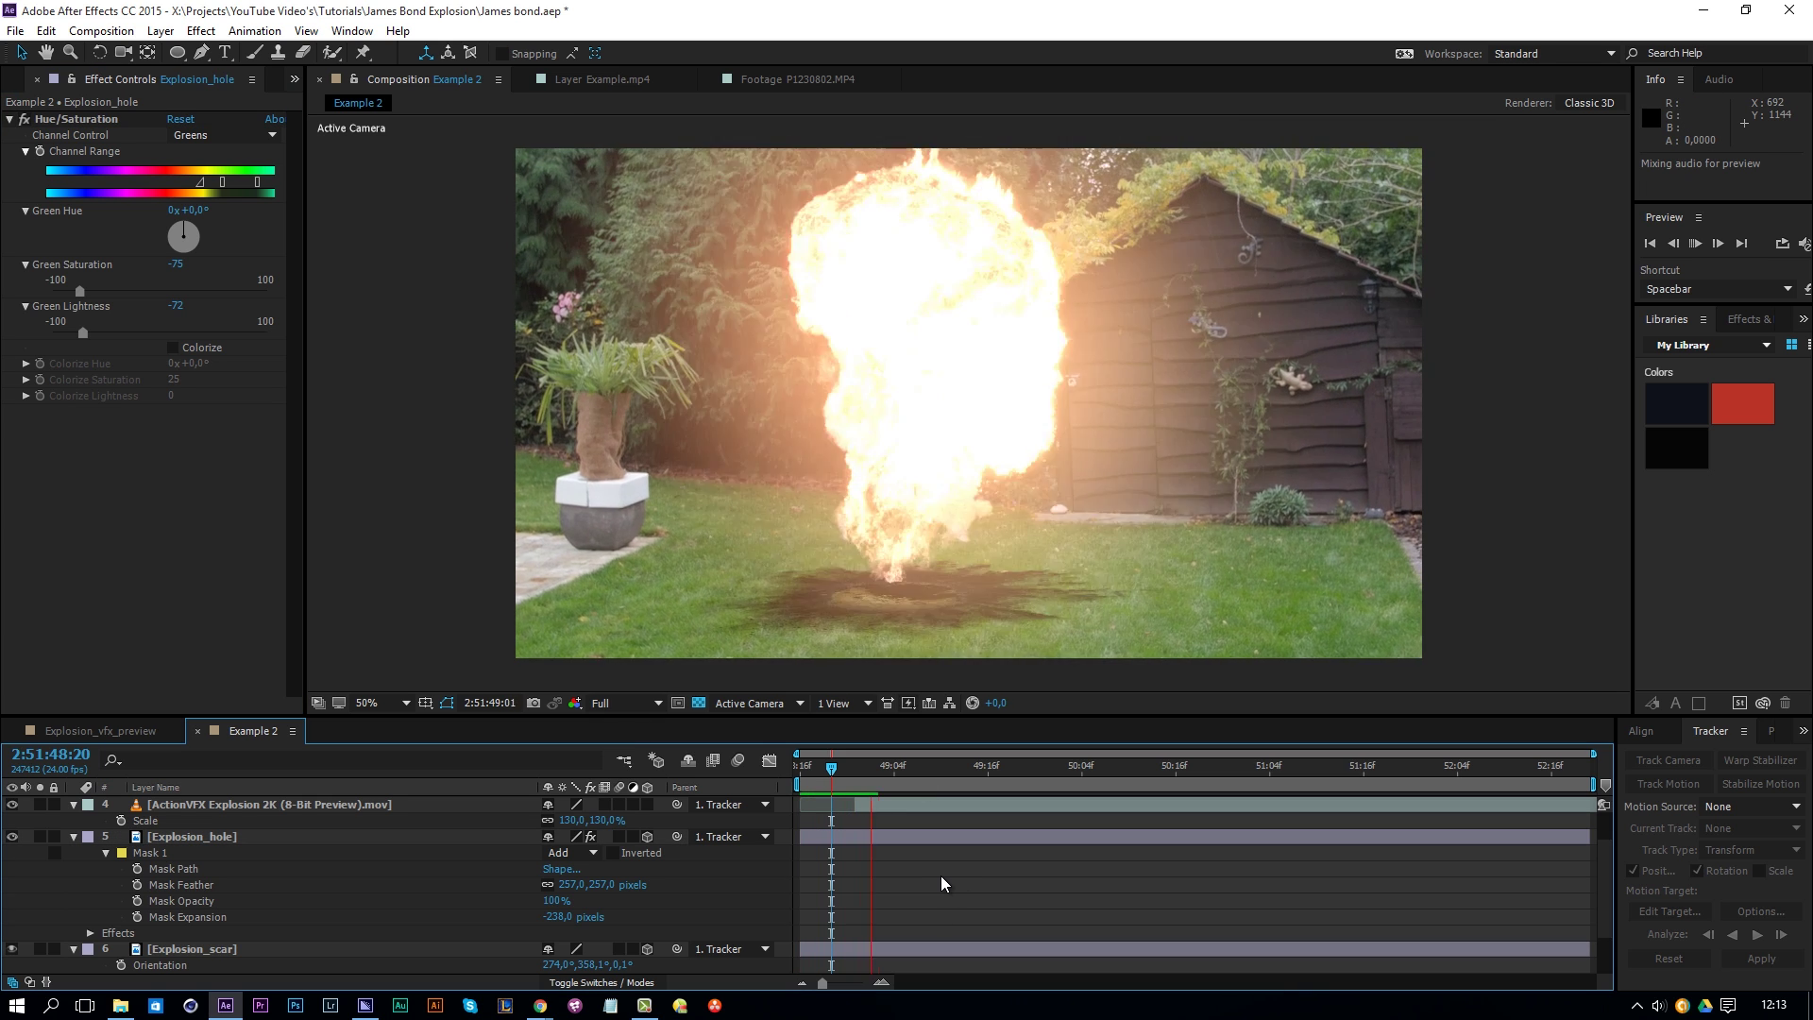
{"action": "key", "text": "space"}
{"action": "left_click_drag", "start_coordinate": [801, 767], "coordinate": [858, 794]}
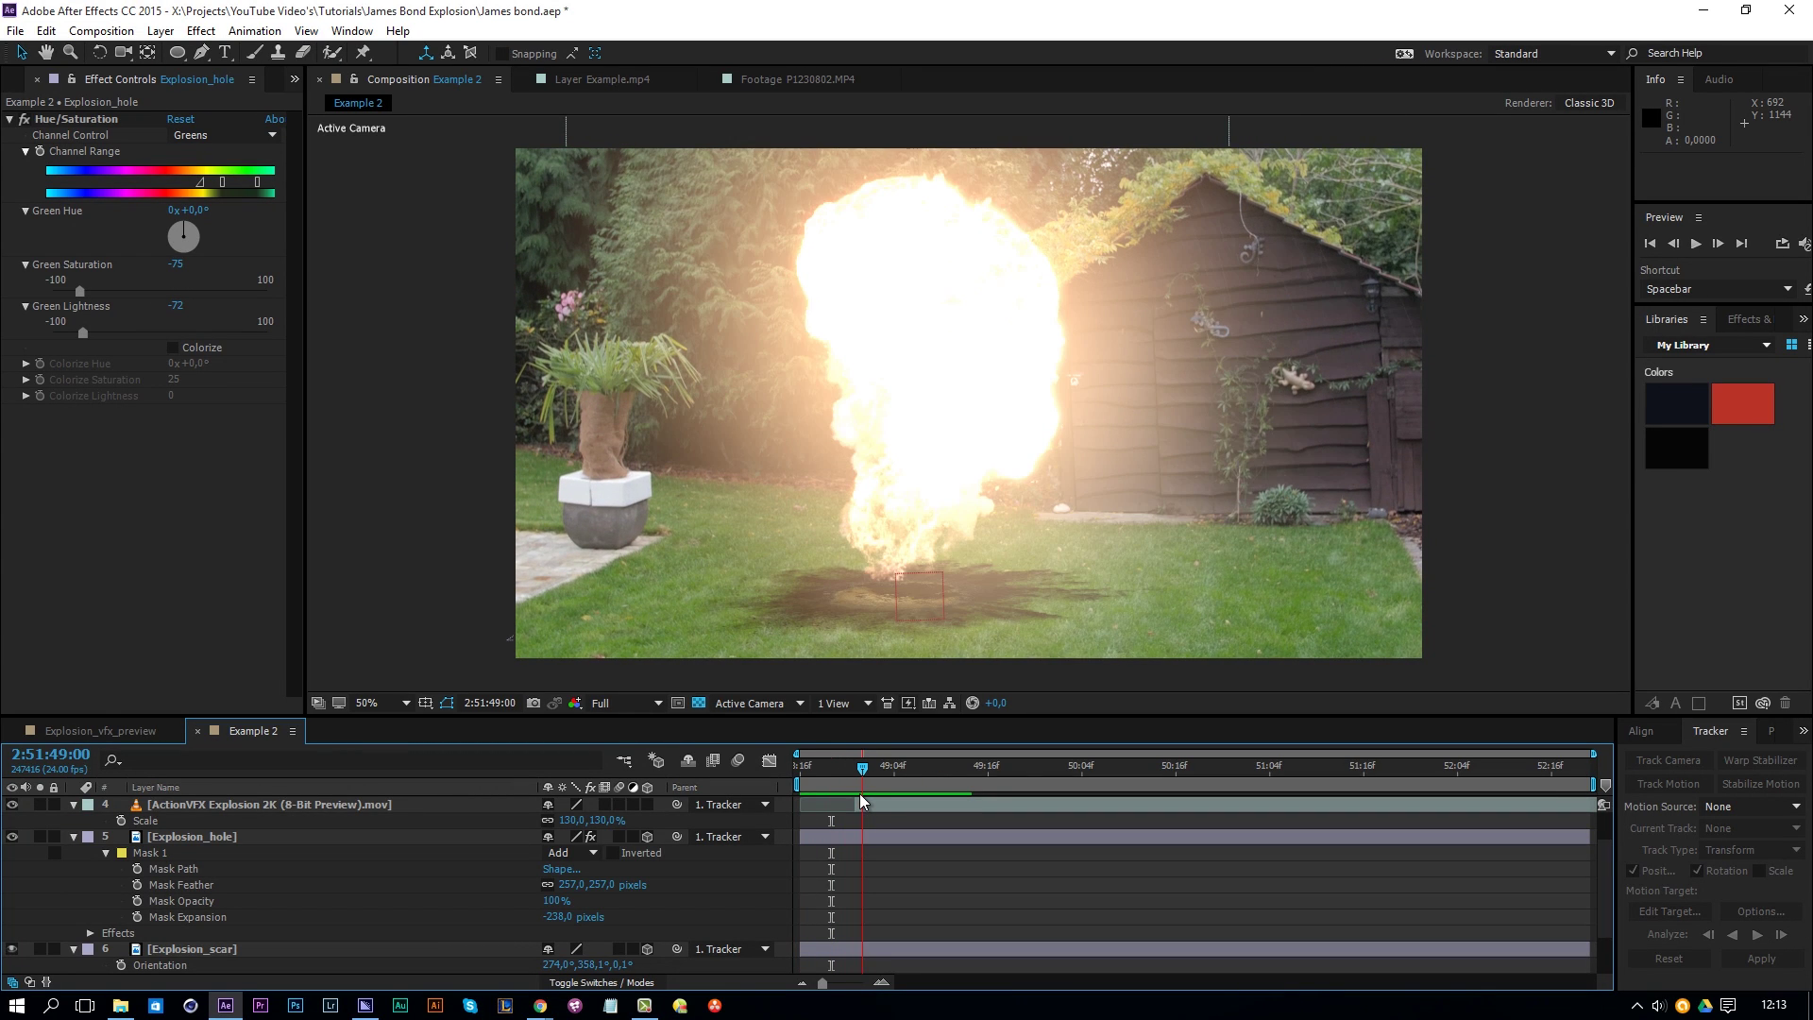
{"action": "left_click", "coordinate": [852, 840]}
{"action": "left_click", "coordinate": [845, 949], "text": "ctrl"}
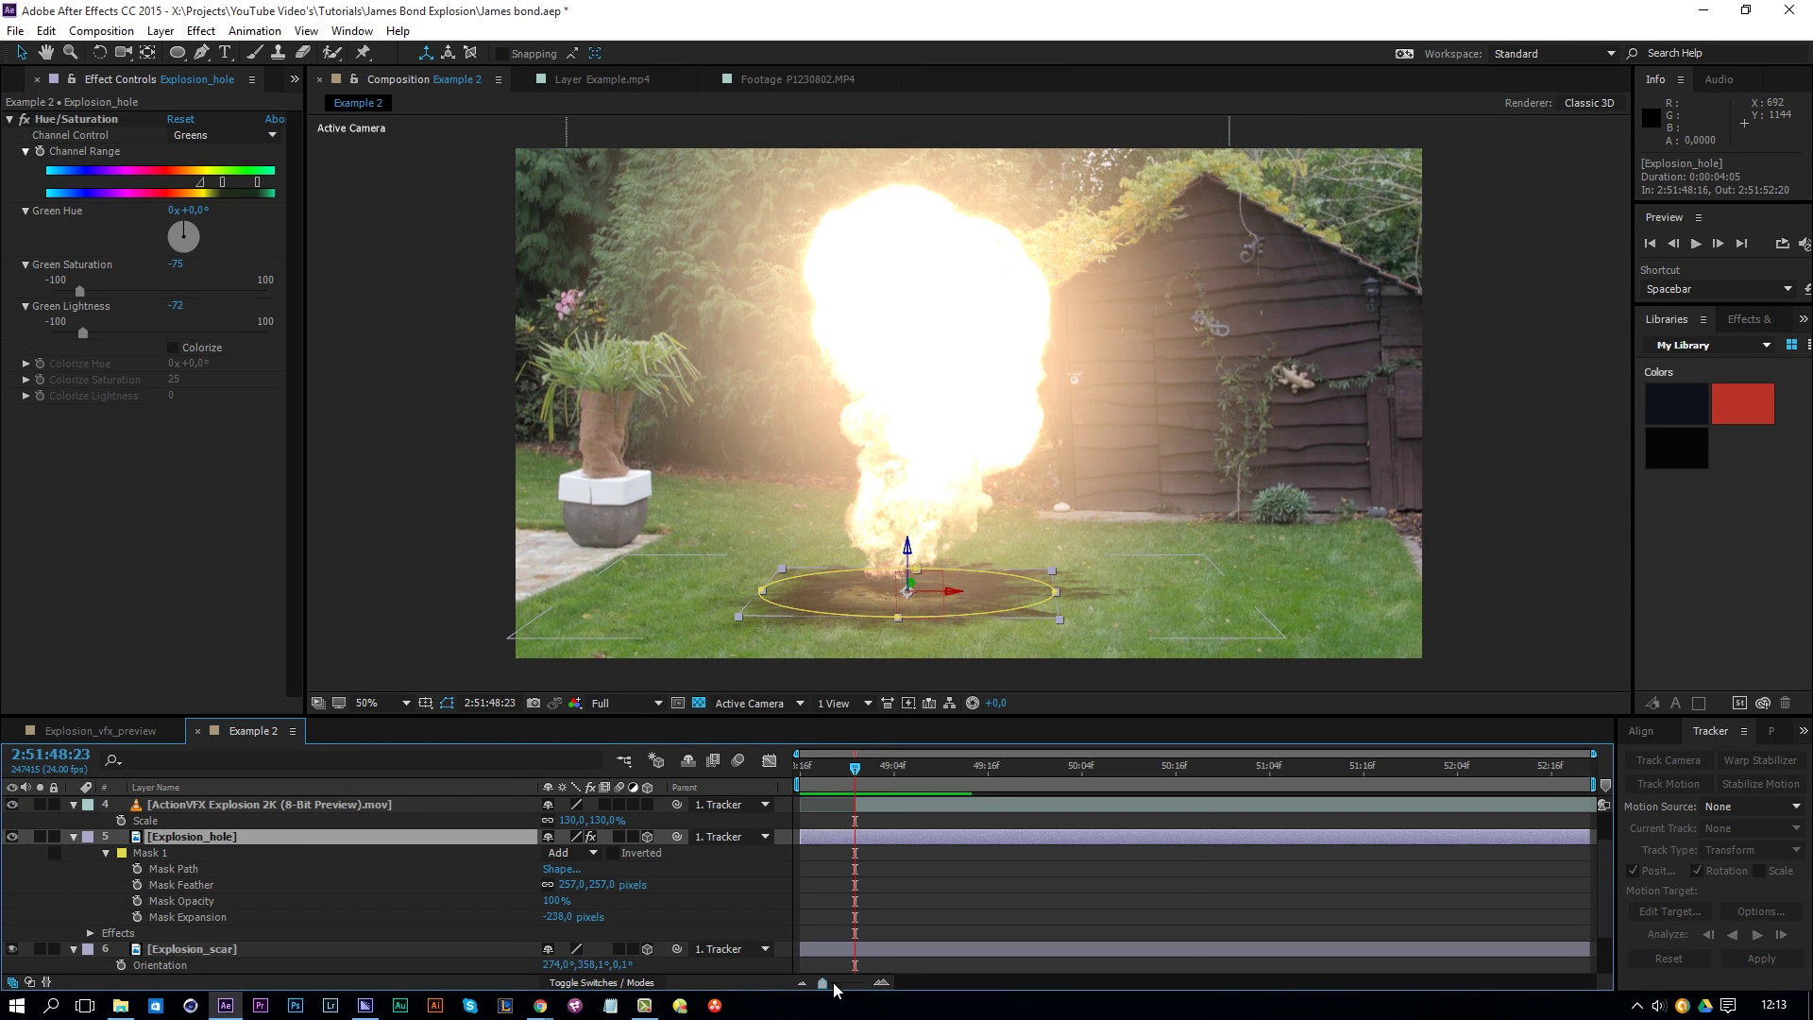
{"action": "left_click_drag", "start_coordinate": [825, 954], "coordinate": [879, 958]}
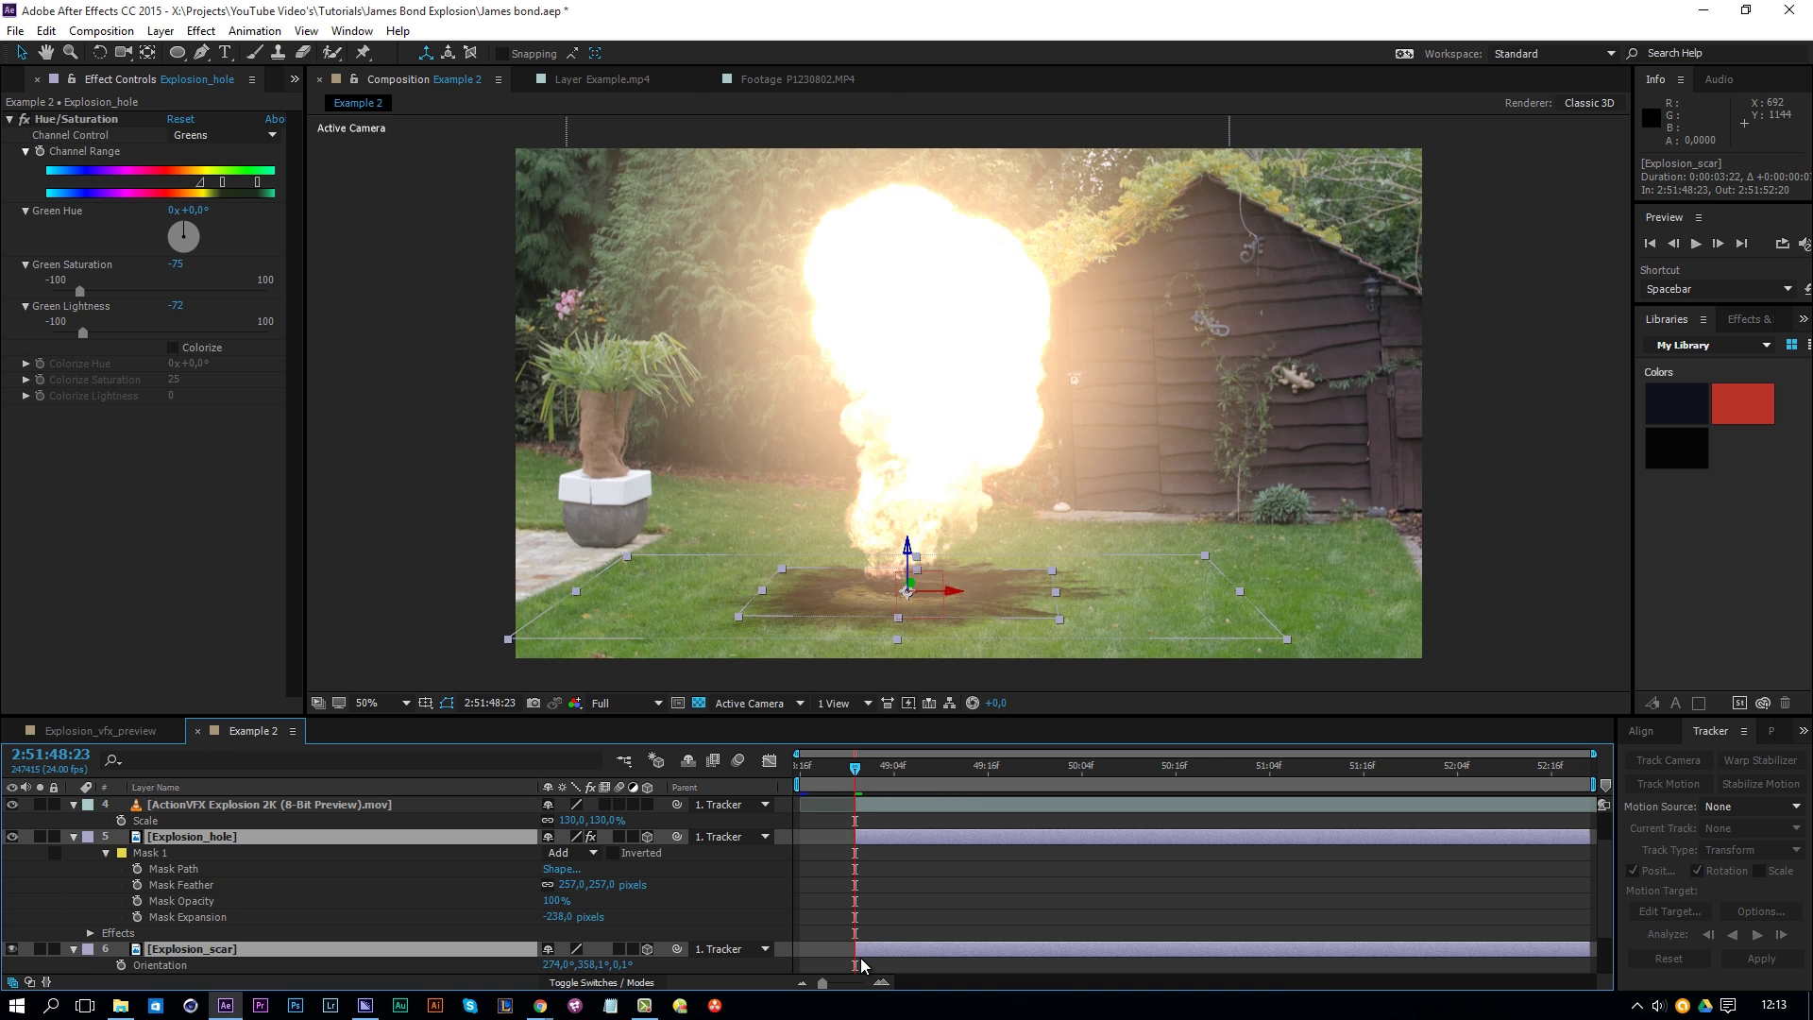
{"action": "left_click", "coordinate": [903, 899]}
{"action": "key", "text": "space"}
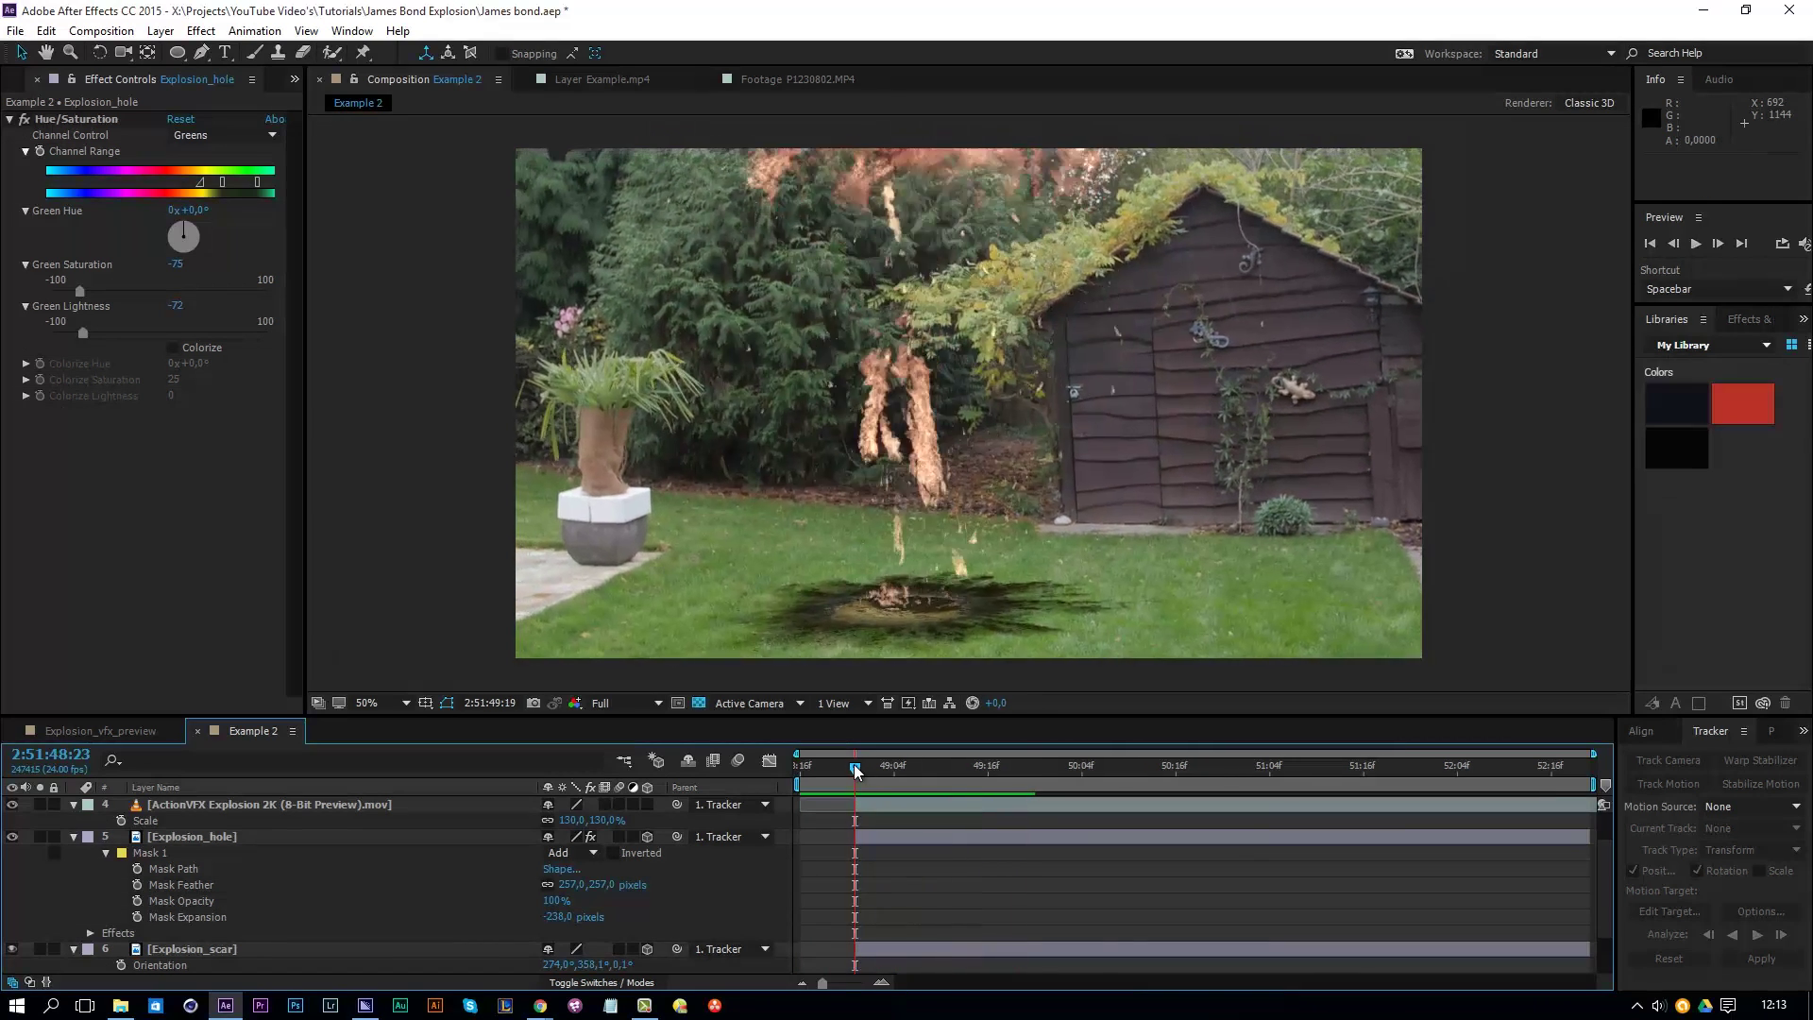
Step: Set the in point of both the Explosion_hole and Explosion_scar layers to 2:51:48:21 and preview the explosion
{"action": "left_click", "coordinate": [839, 767]}
{"action": "left_click", "coordinate": [862, 837]}
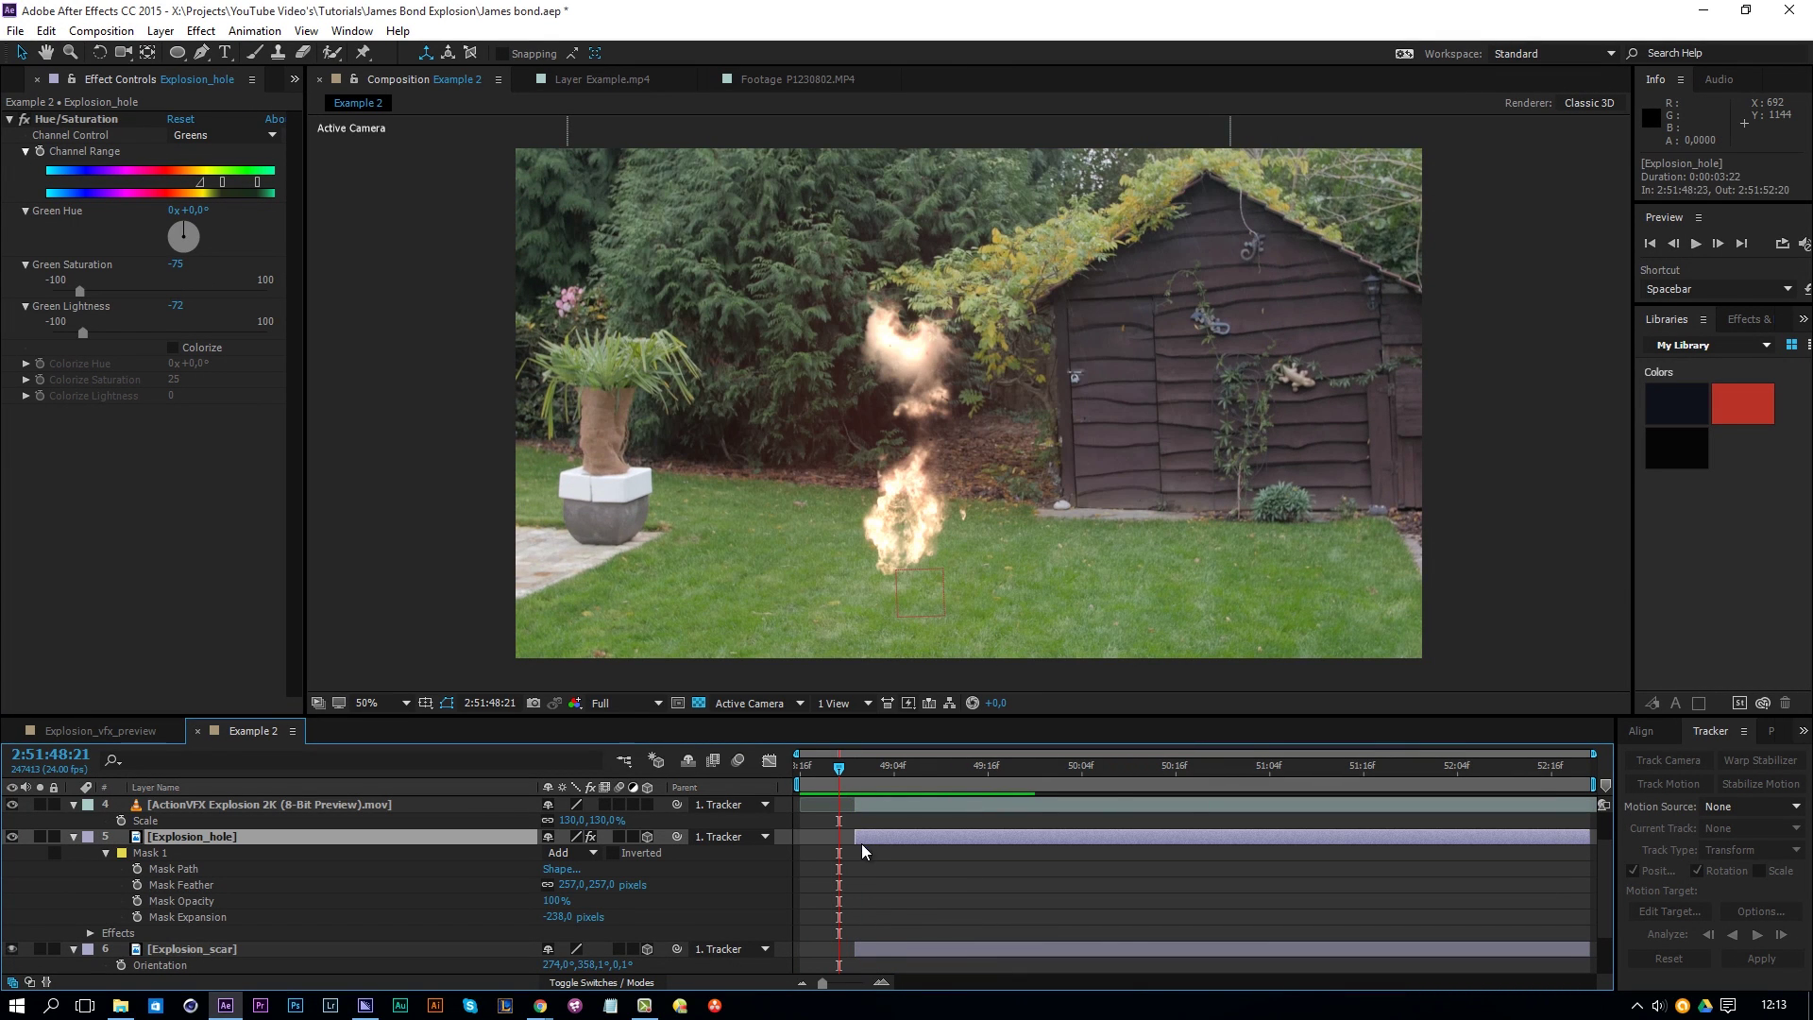
{"action": "left_click", "coordinate": [864, 948], "text": "ctrl"}
{"action": "left_click_drag", "start_coordinate": [864, 948], "coordinate": [857, 949]}
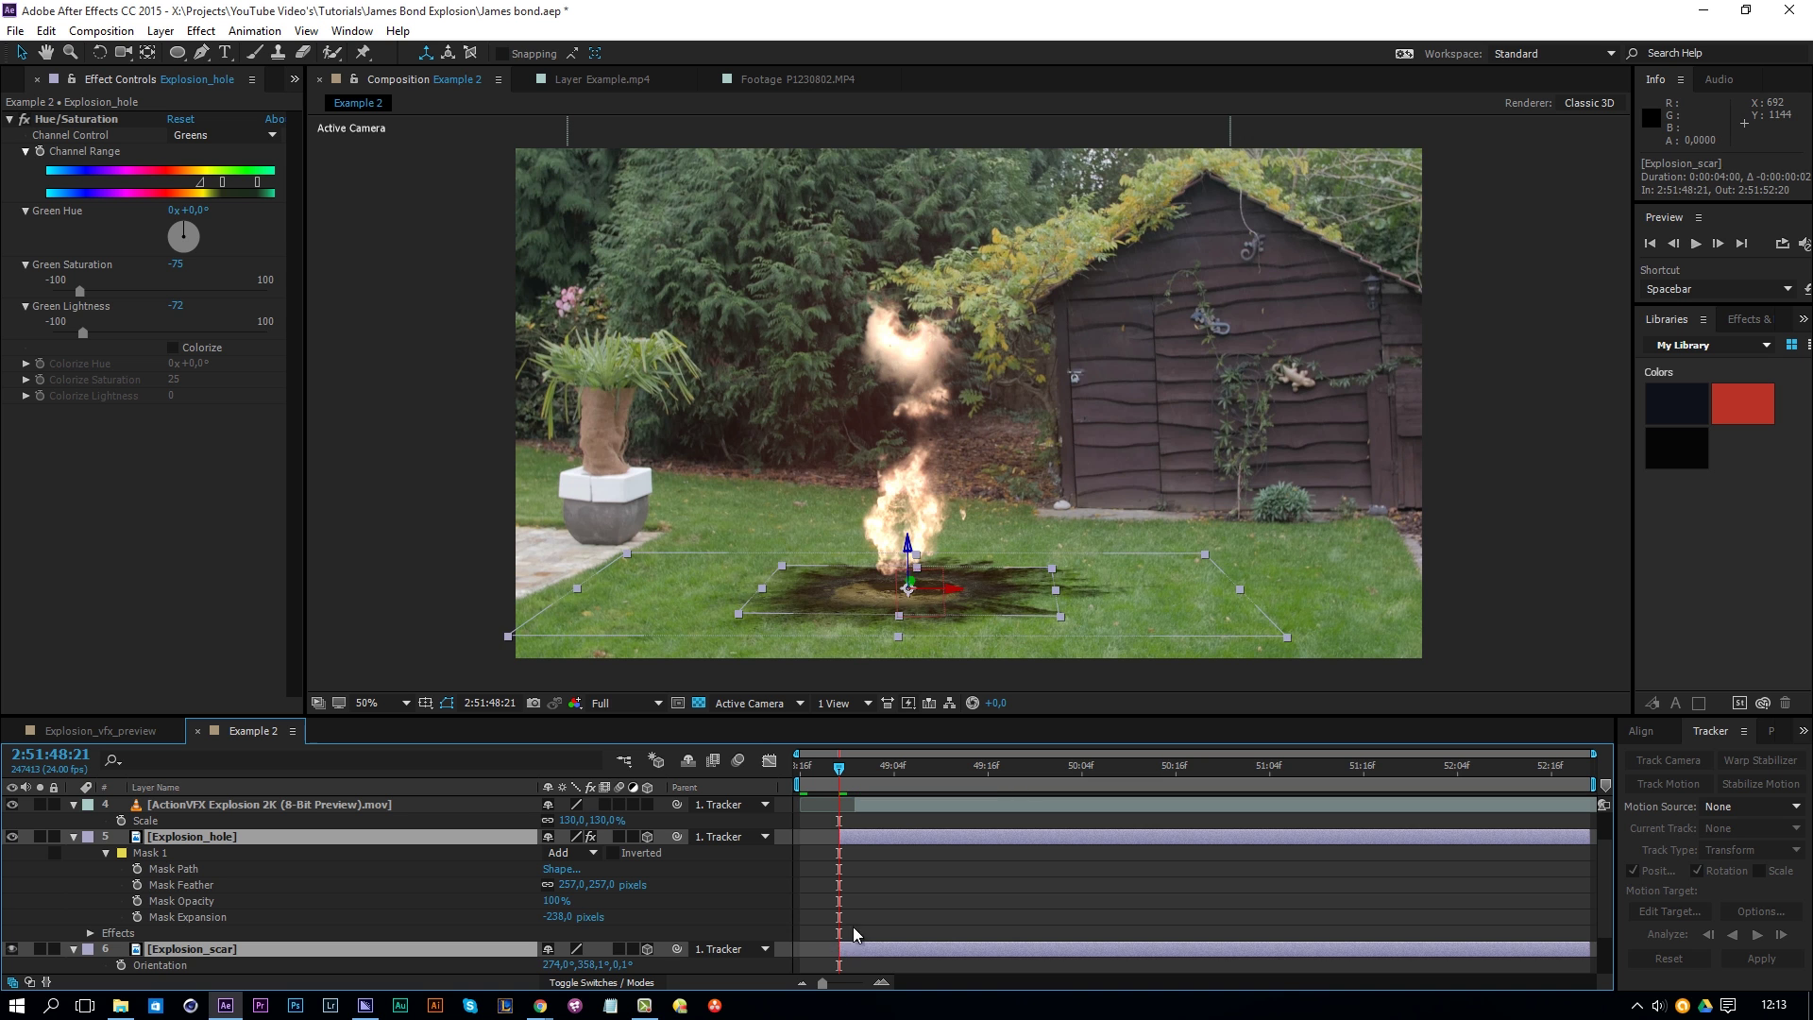
{"action": "left_click", "coordinate": [857, 916]}
{"action": "key", "text": "space"}
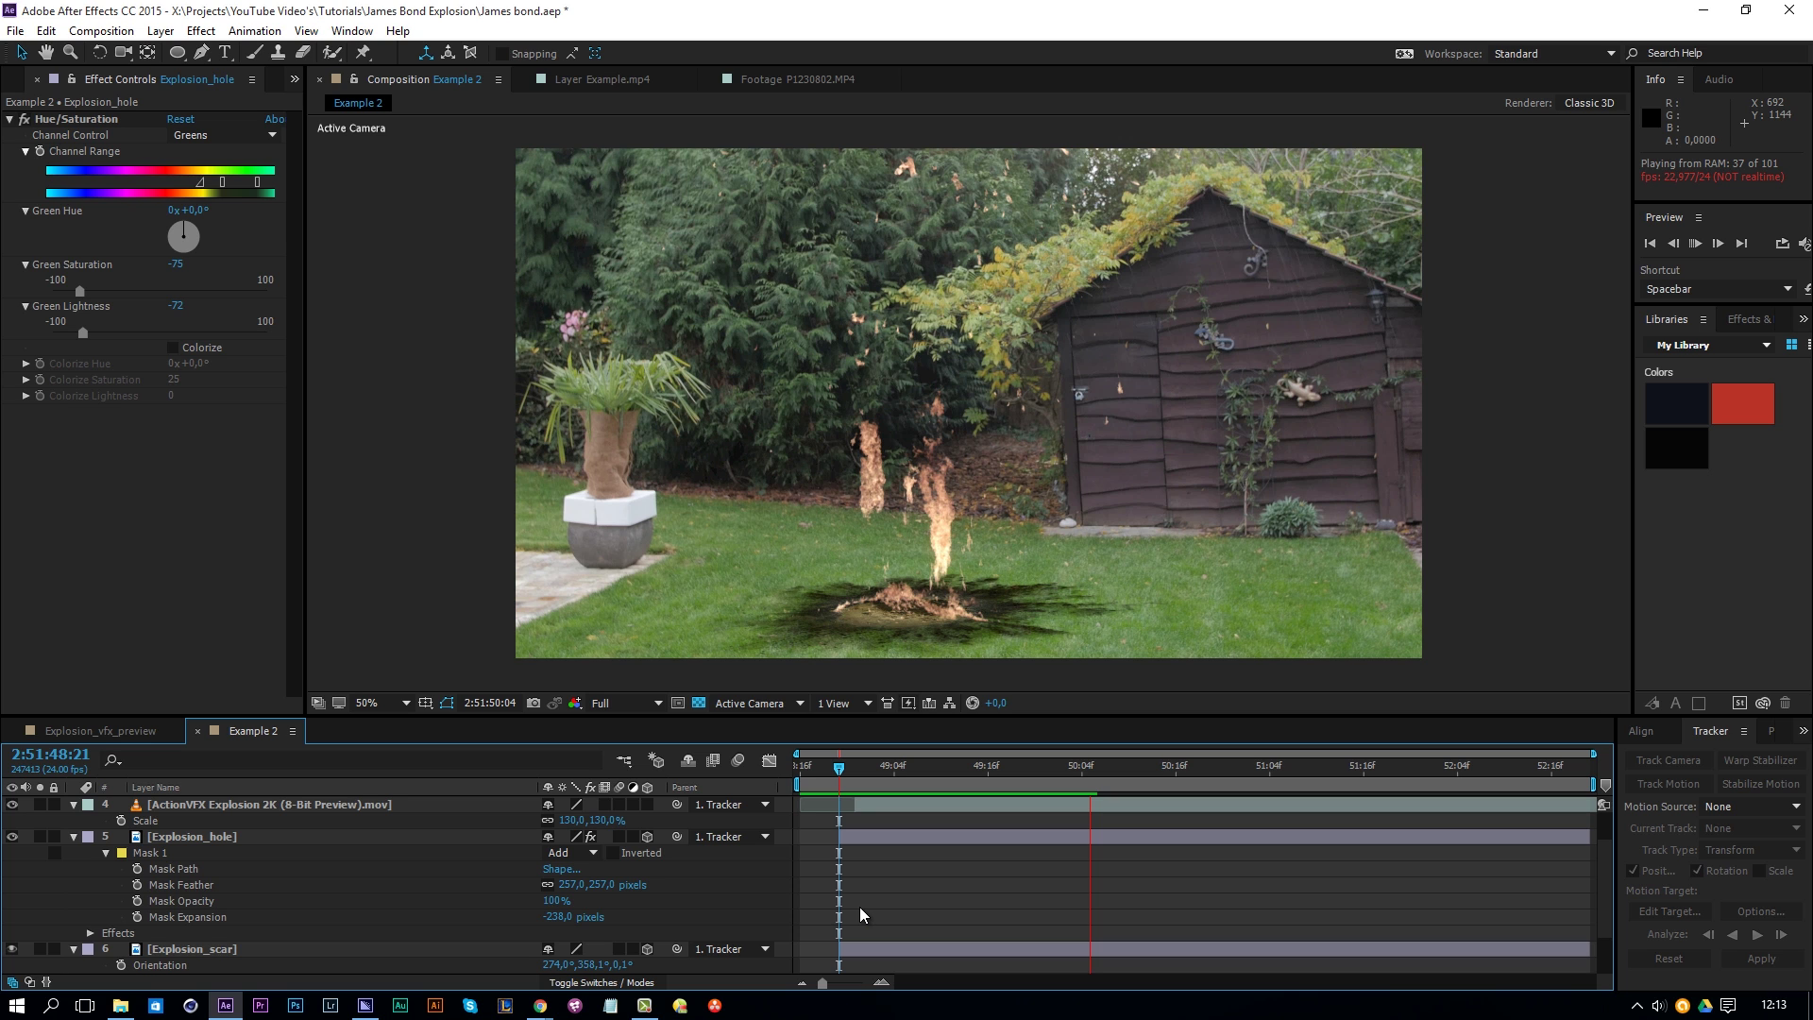
{"action": "key", "text": "space"}
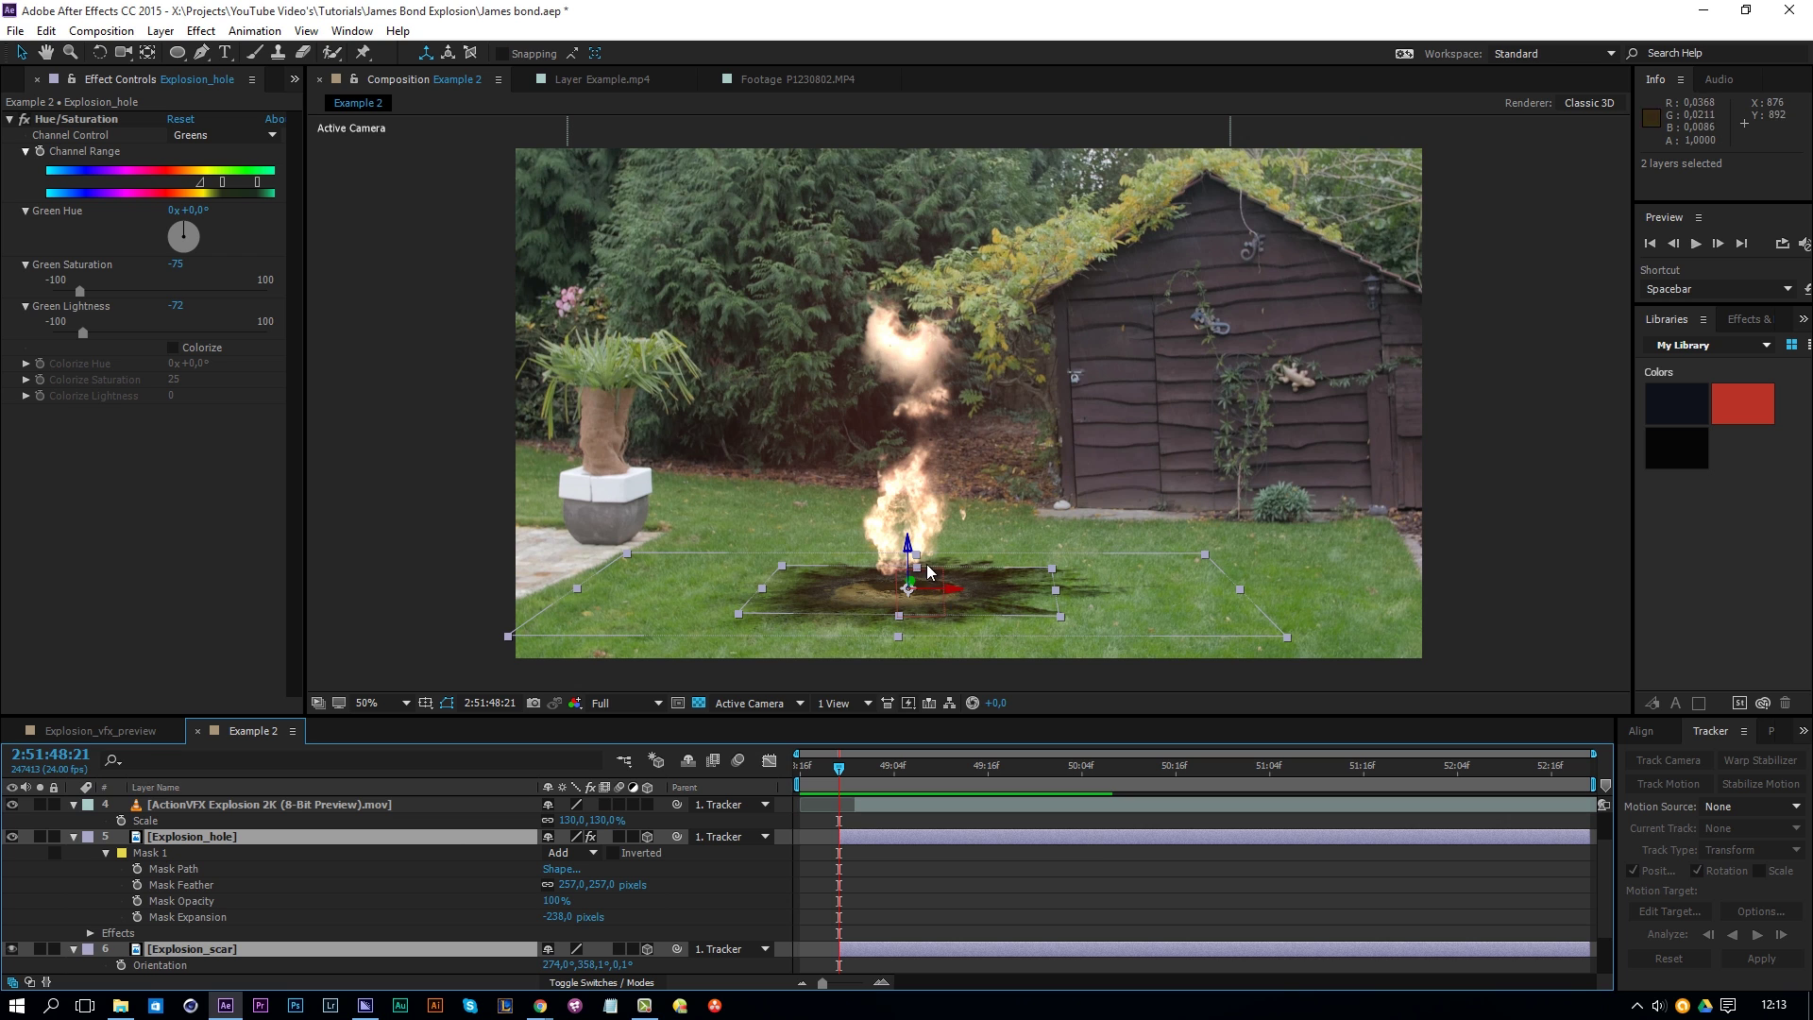
Step: Shift Explosion_hole and Explosion_scar together slightly up the lawn, and collapse the properties of all layers
{"action": "left_click", "coordinate": [941, 848]}
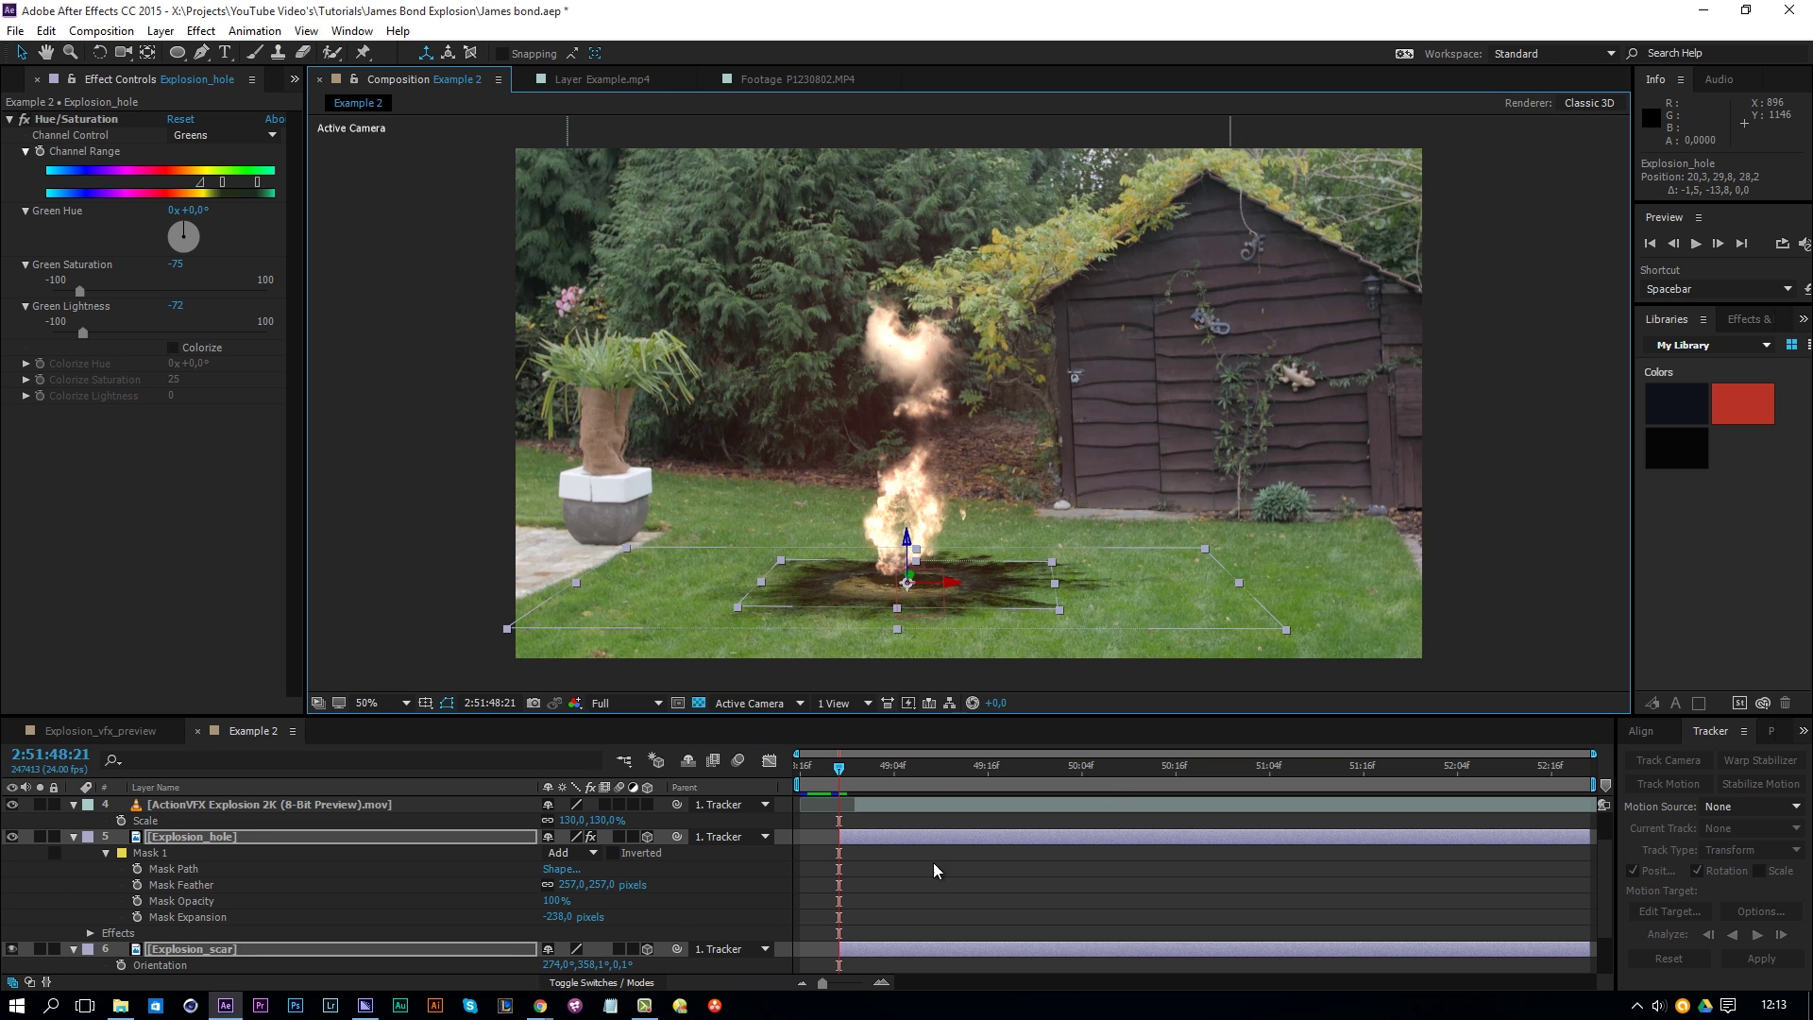
{"action": "left_click", "coordinate": [200, 840]}
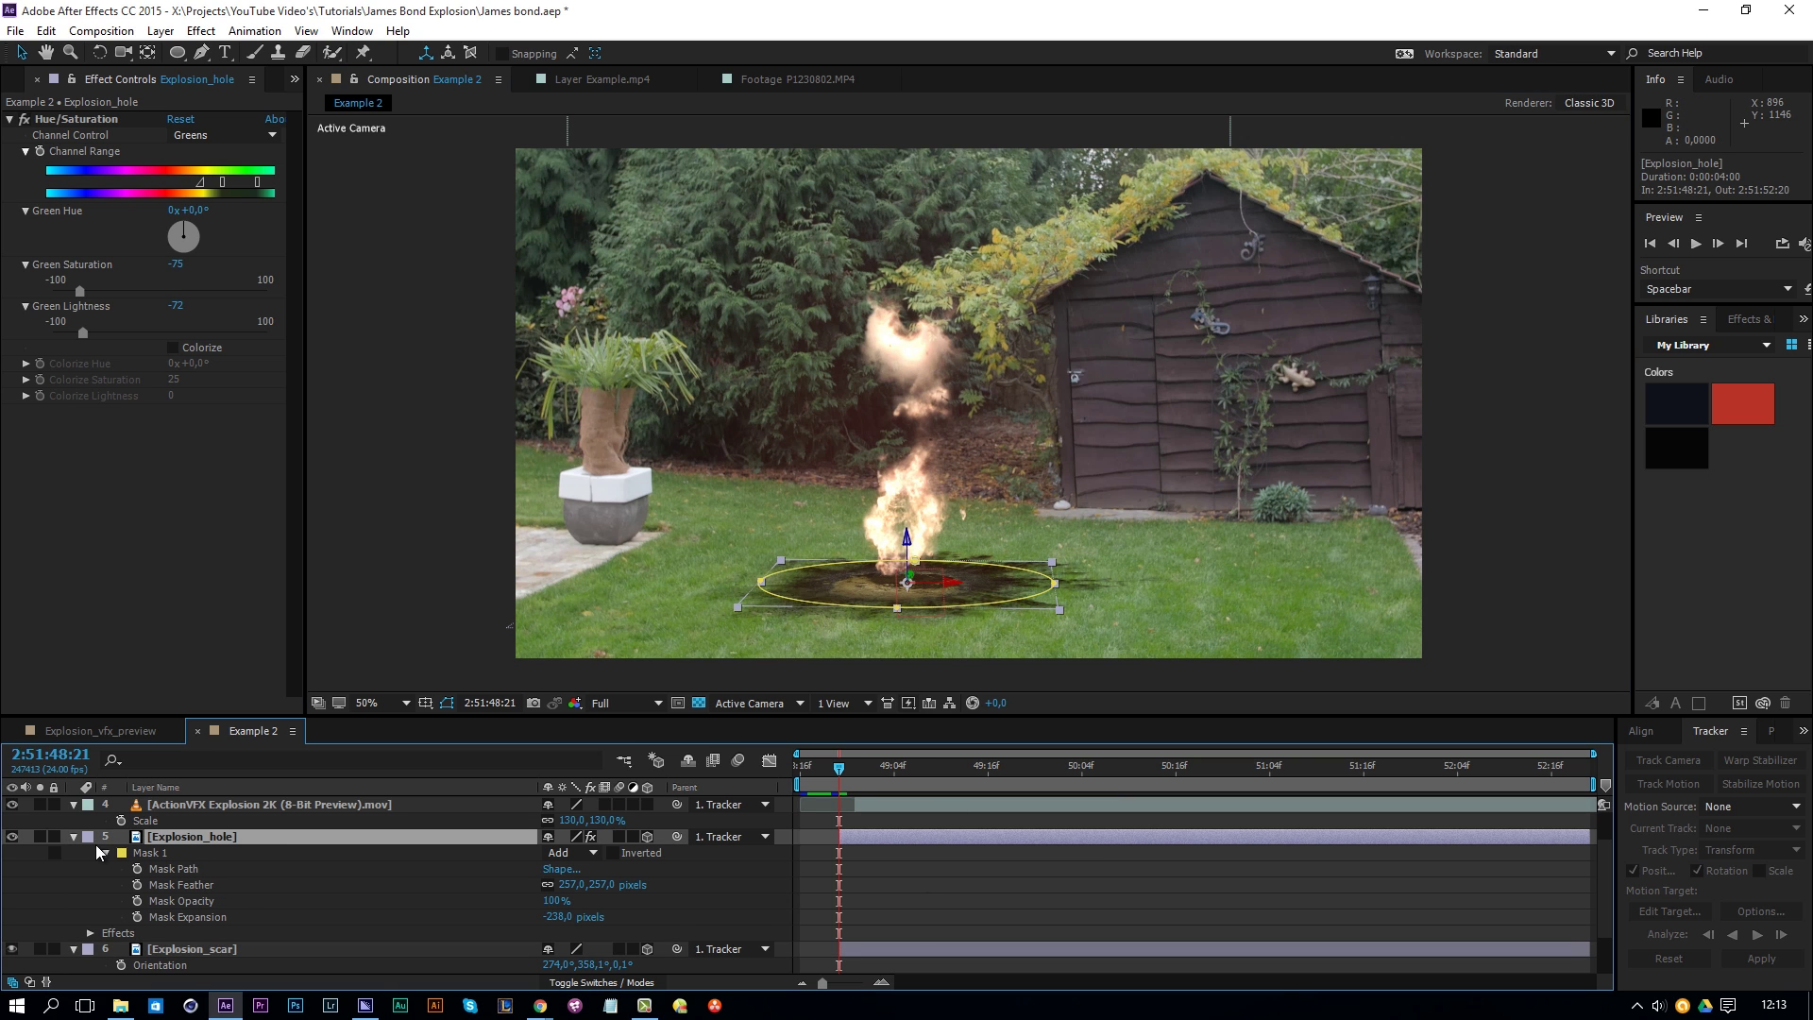
{"action": "key", "text": "ctrl+a"}
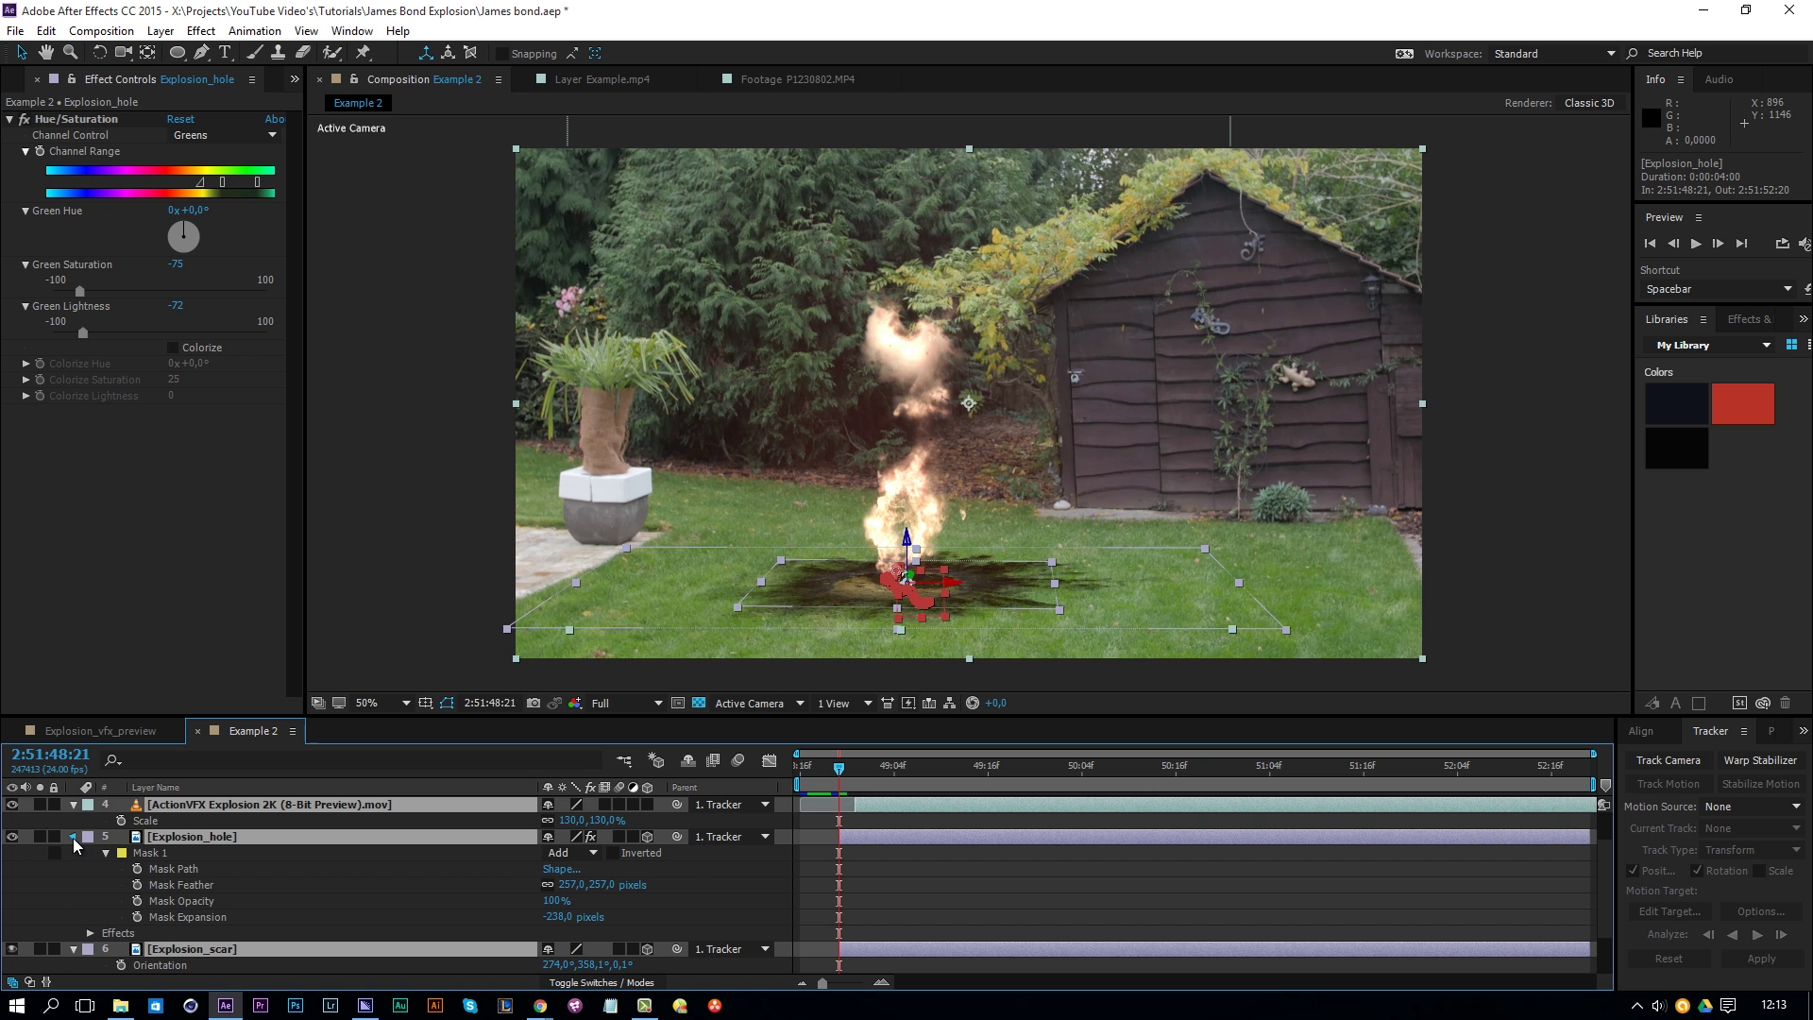
{"action": "left_click", "coordinate": [74, 837]}
{"action": "left_click", "coordinate": [168, 937]}
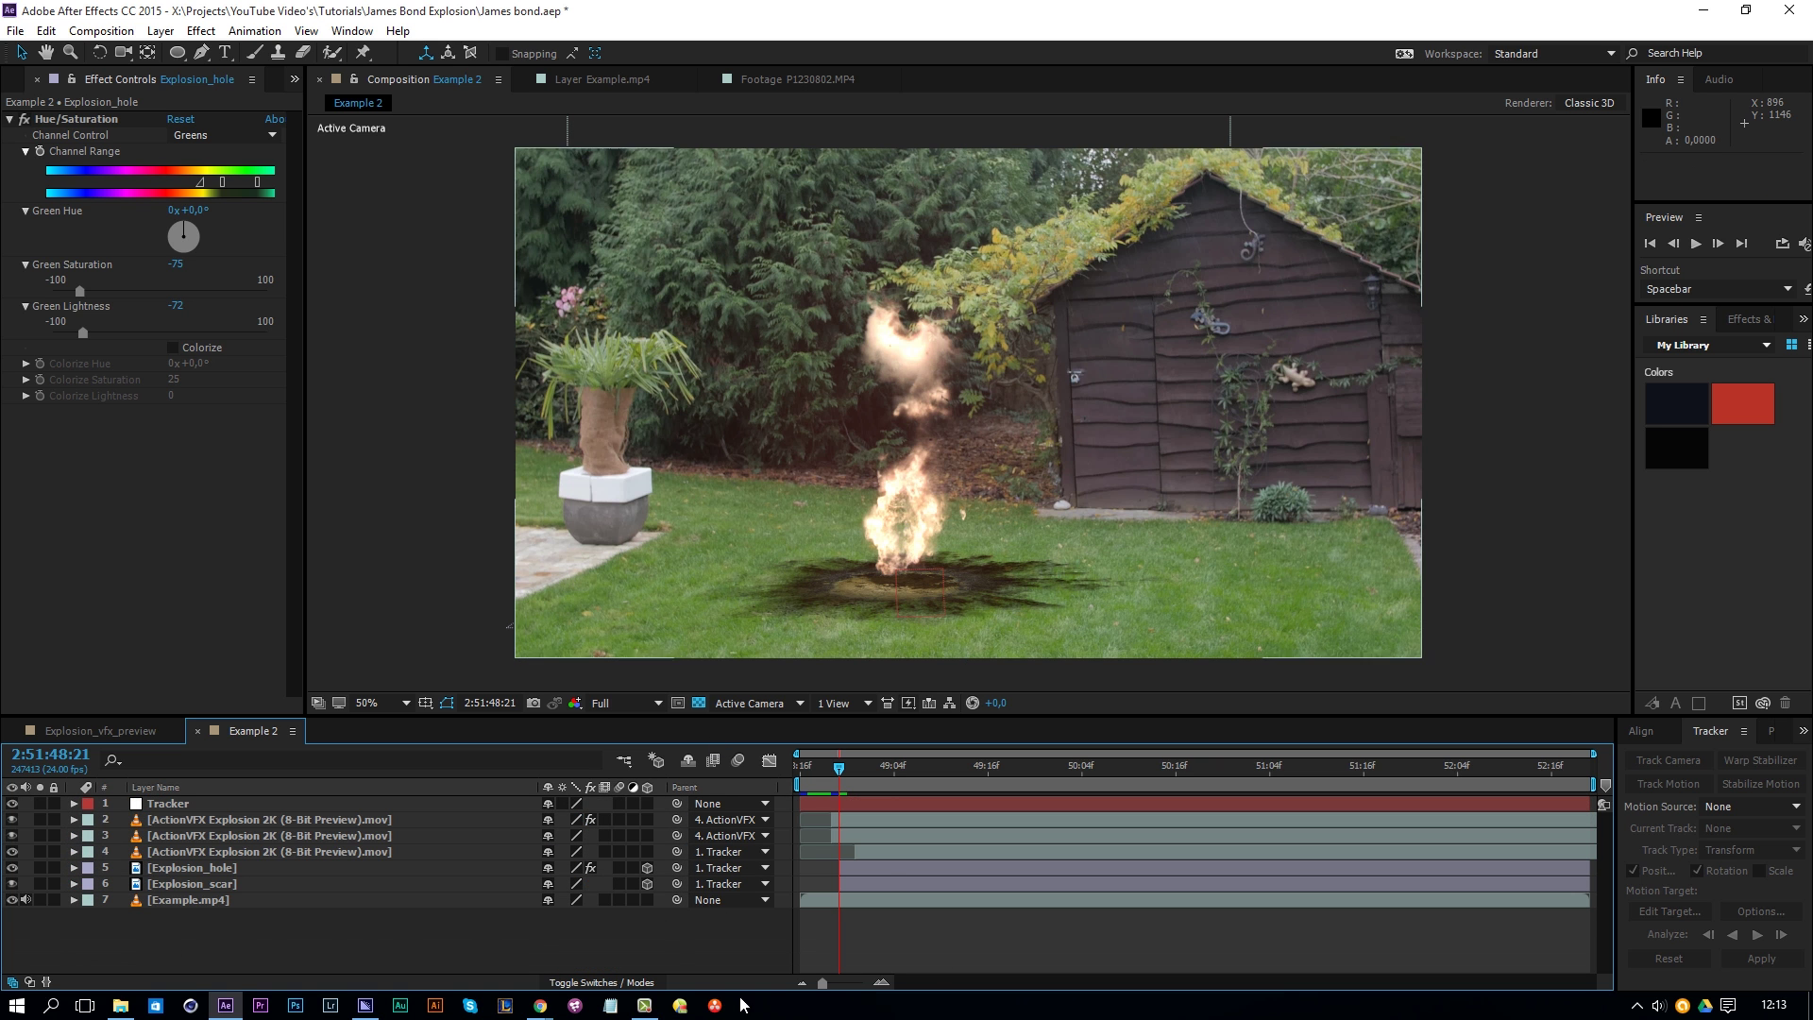
{"action": "key", "text": "space"}
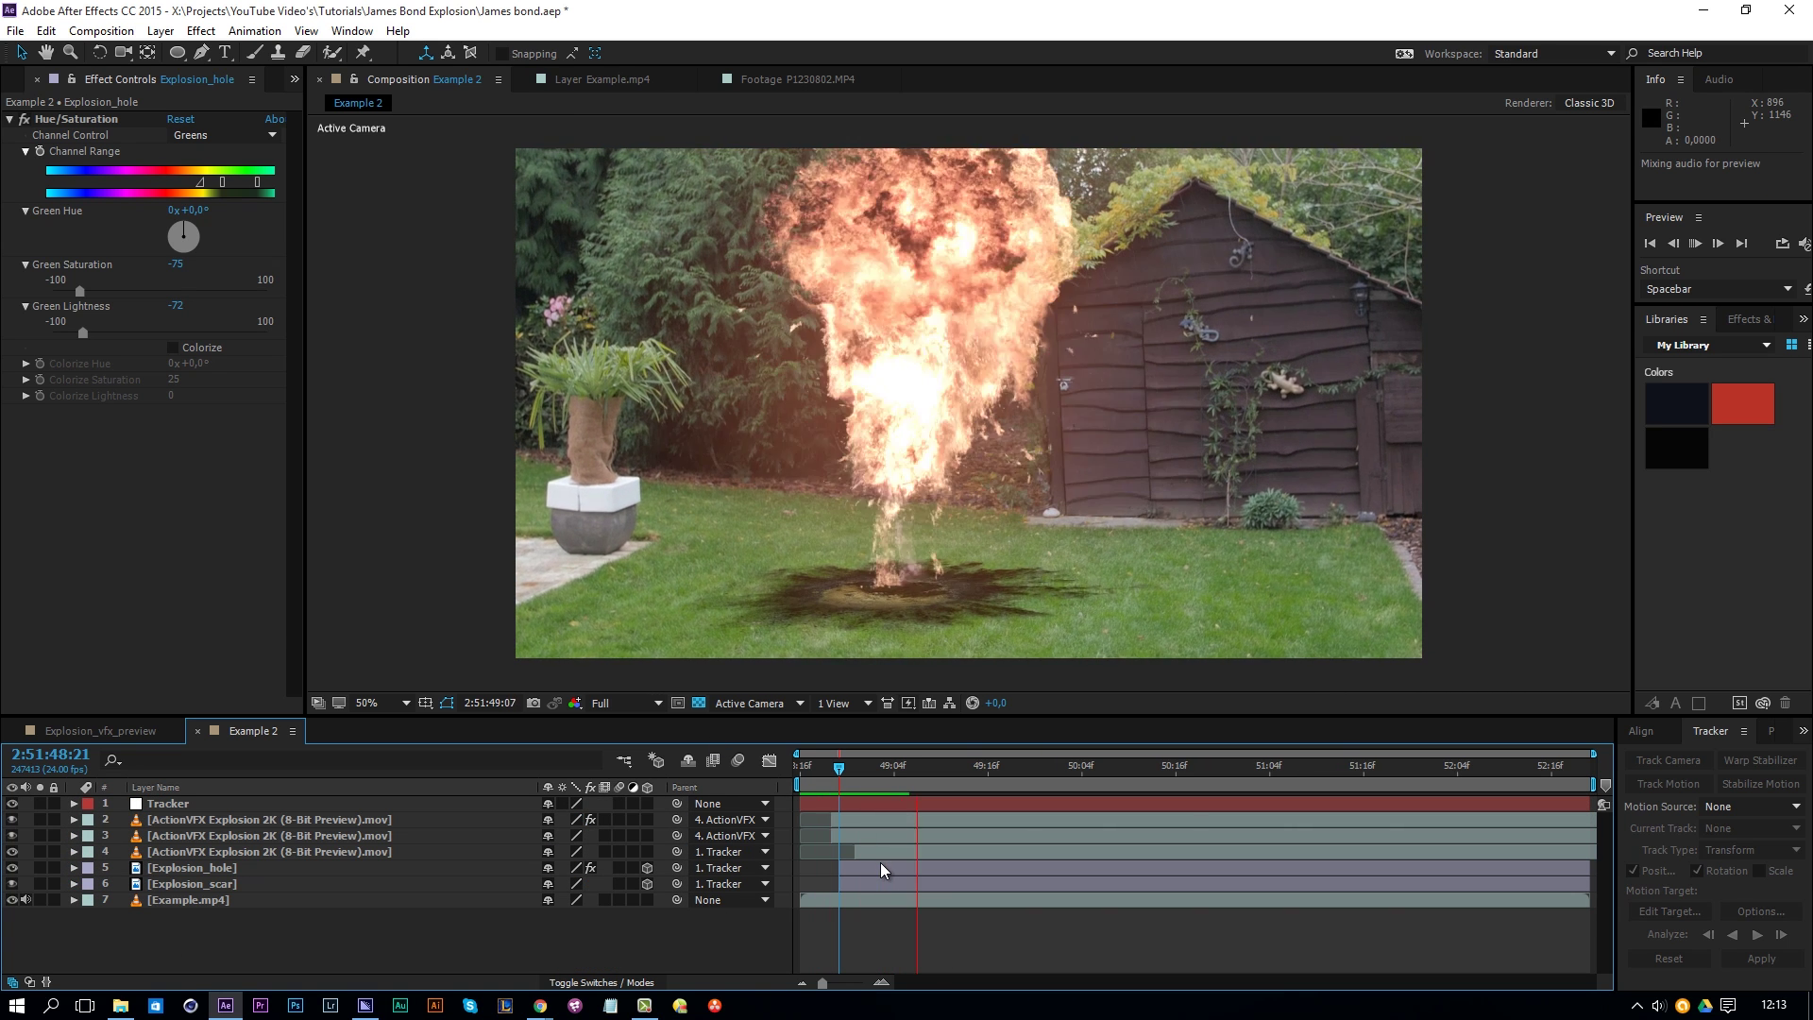
{"action": "left_click", "coordinate": [839, 763]}
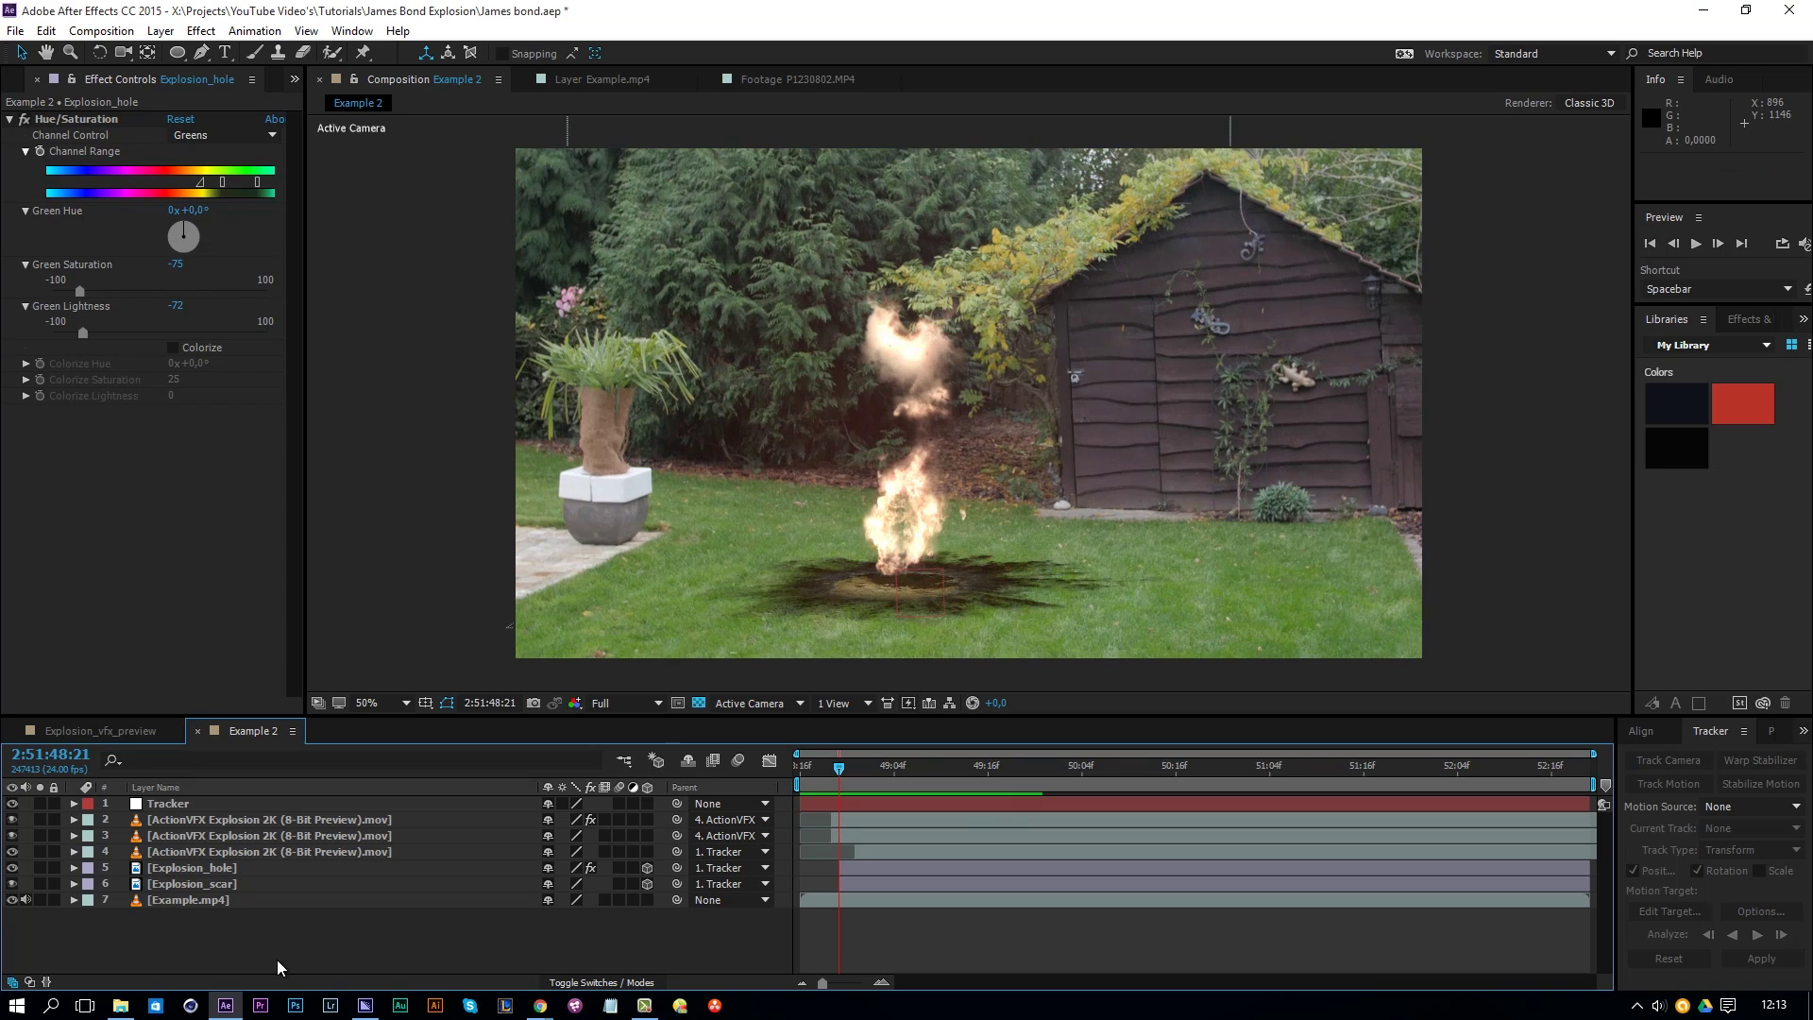
Step: Pre-compose all layers into a composition named Explosion_raw, moving all attributes into it
{"action": "left_click_drag", "start_coordinate": [178, 927], "coordinate": [391, 744]}
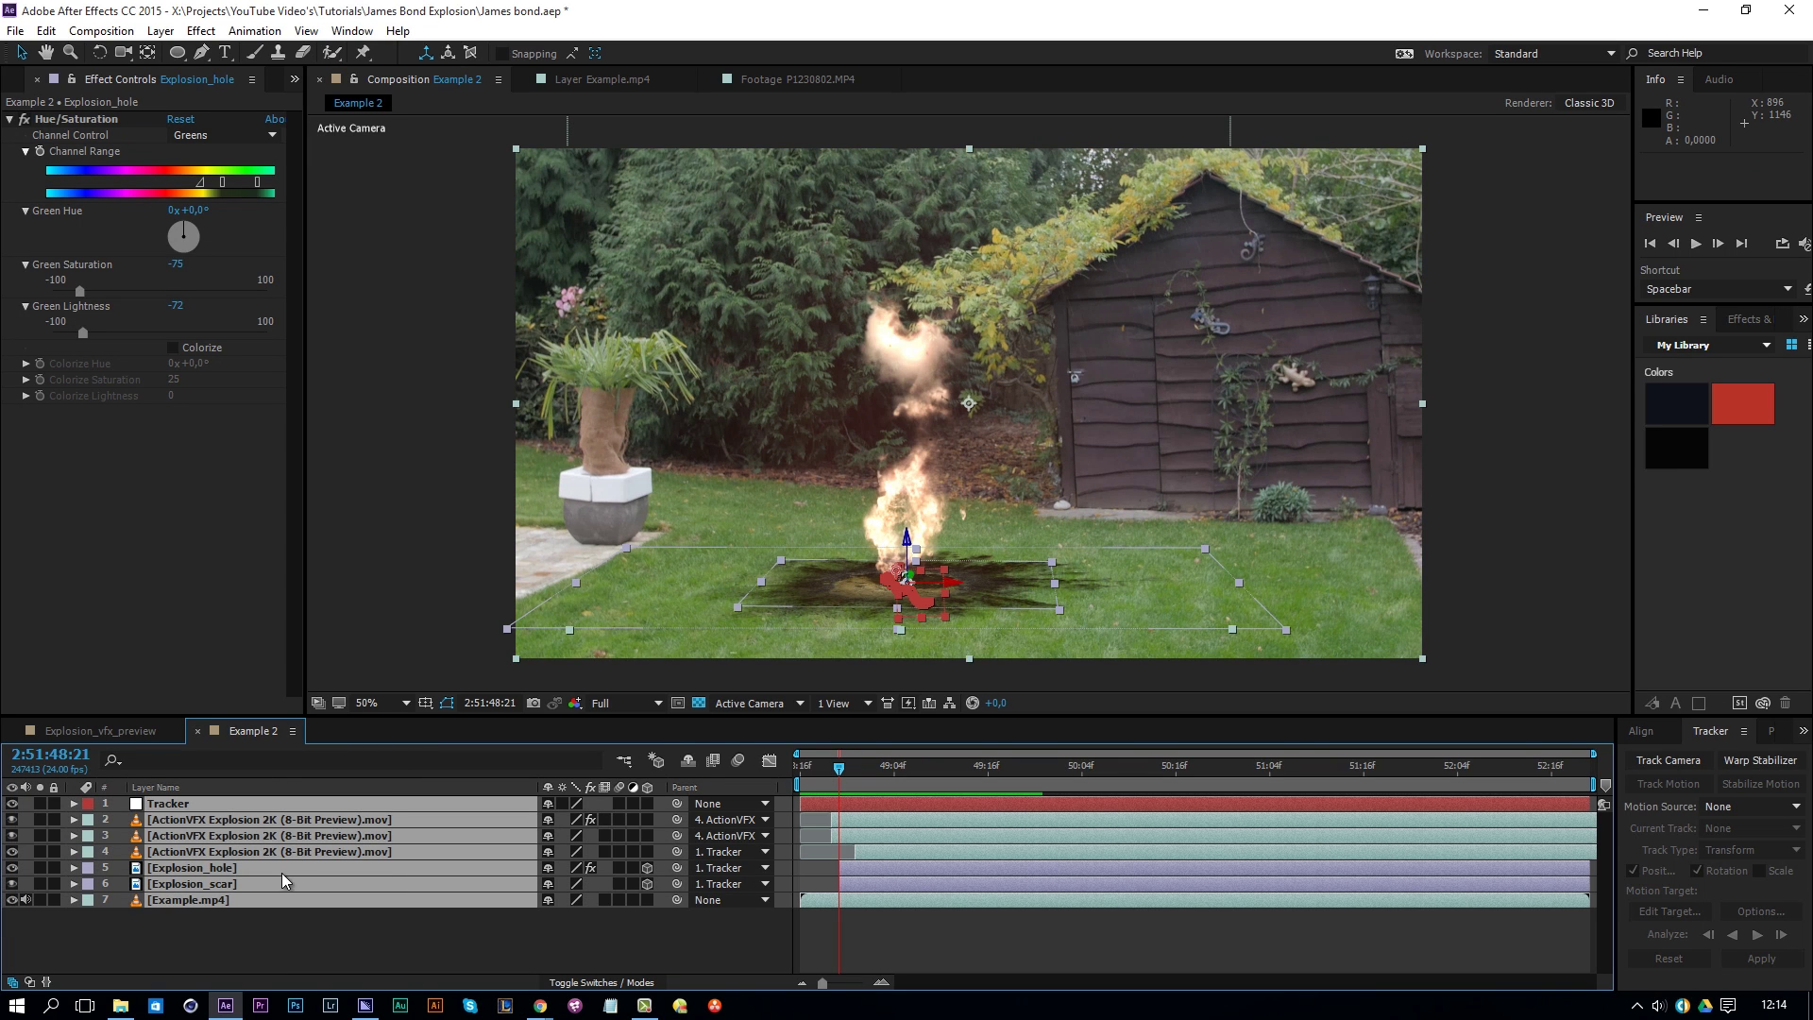
{"action": "left_click", "coordinate": [160, 30]}
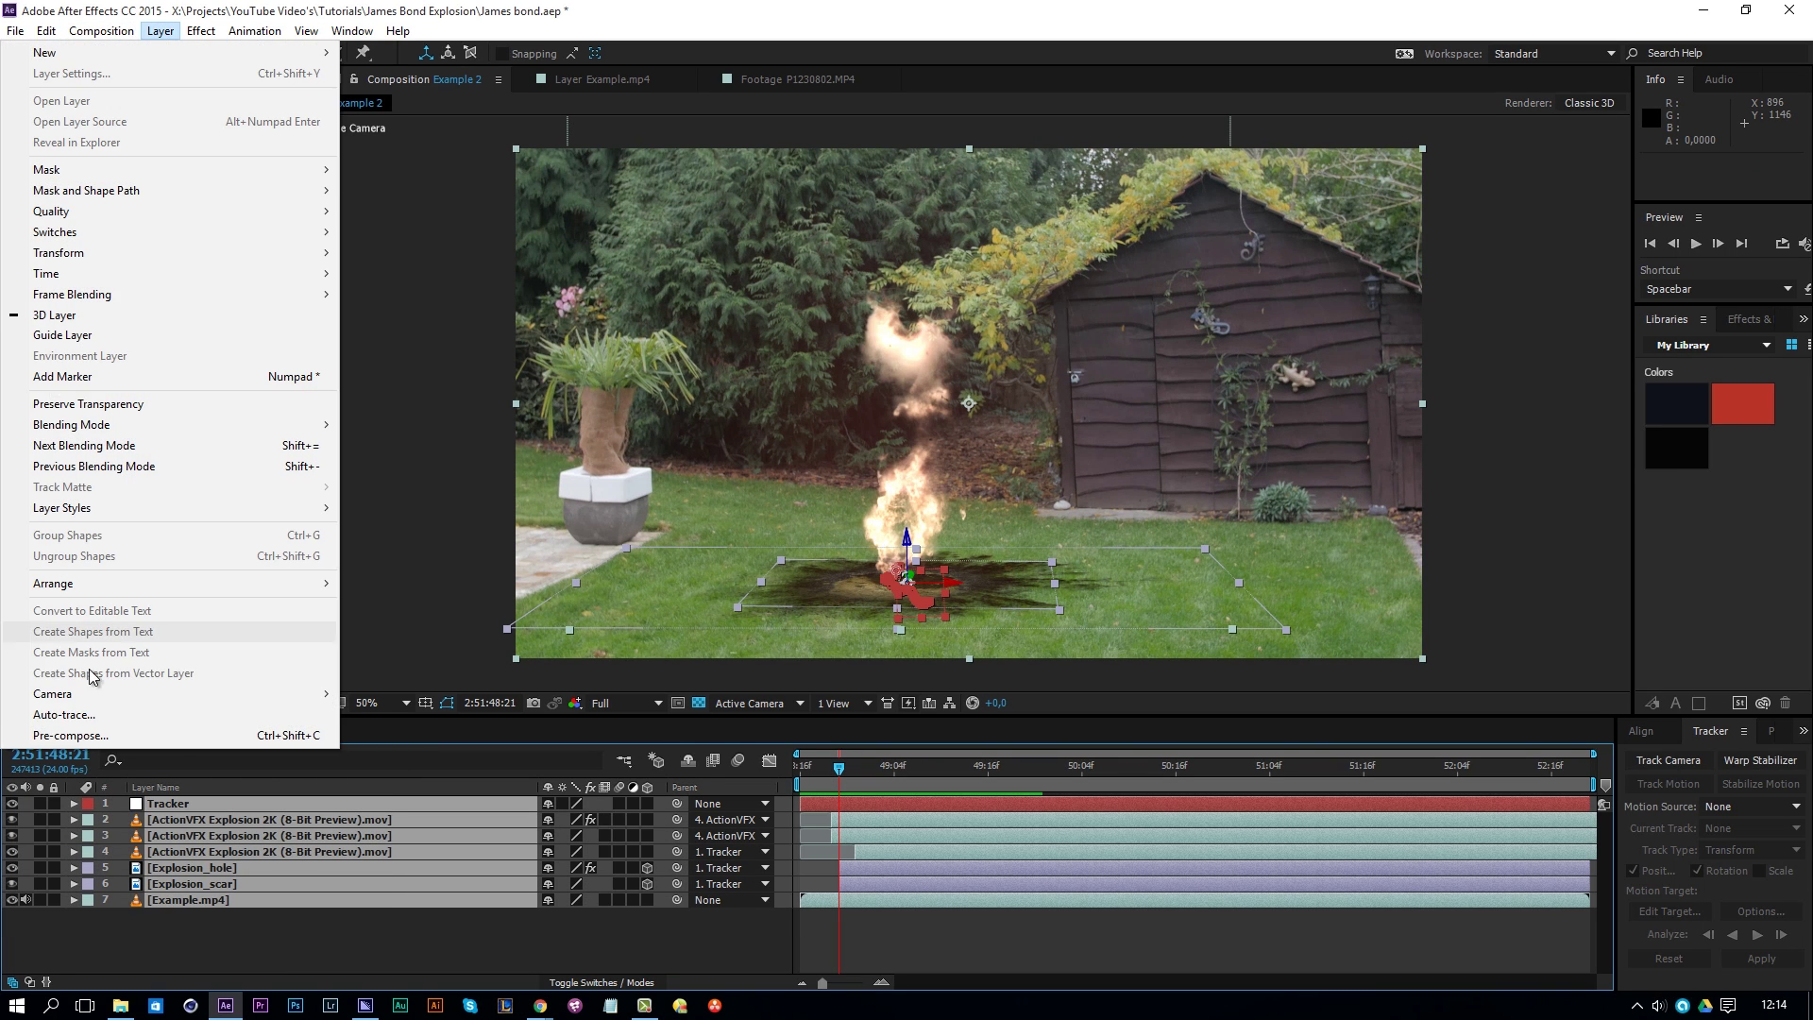
{"action": "left_click", "coordinate": [81, 732]}
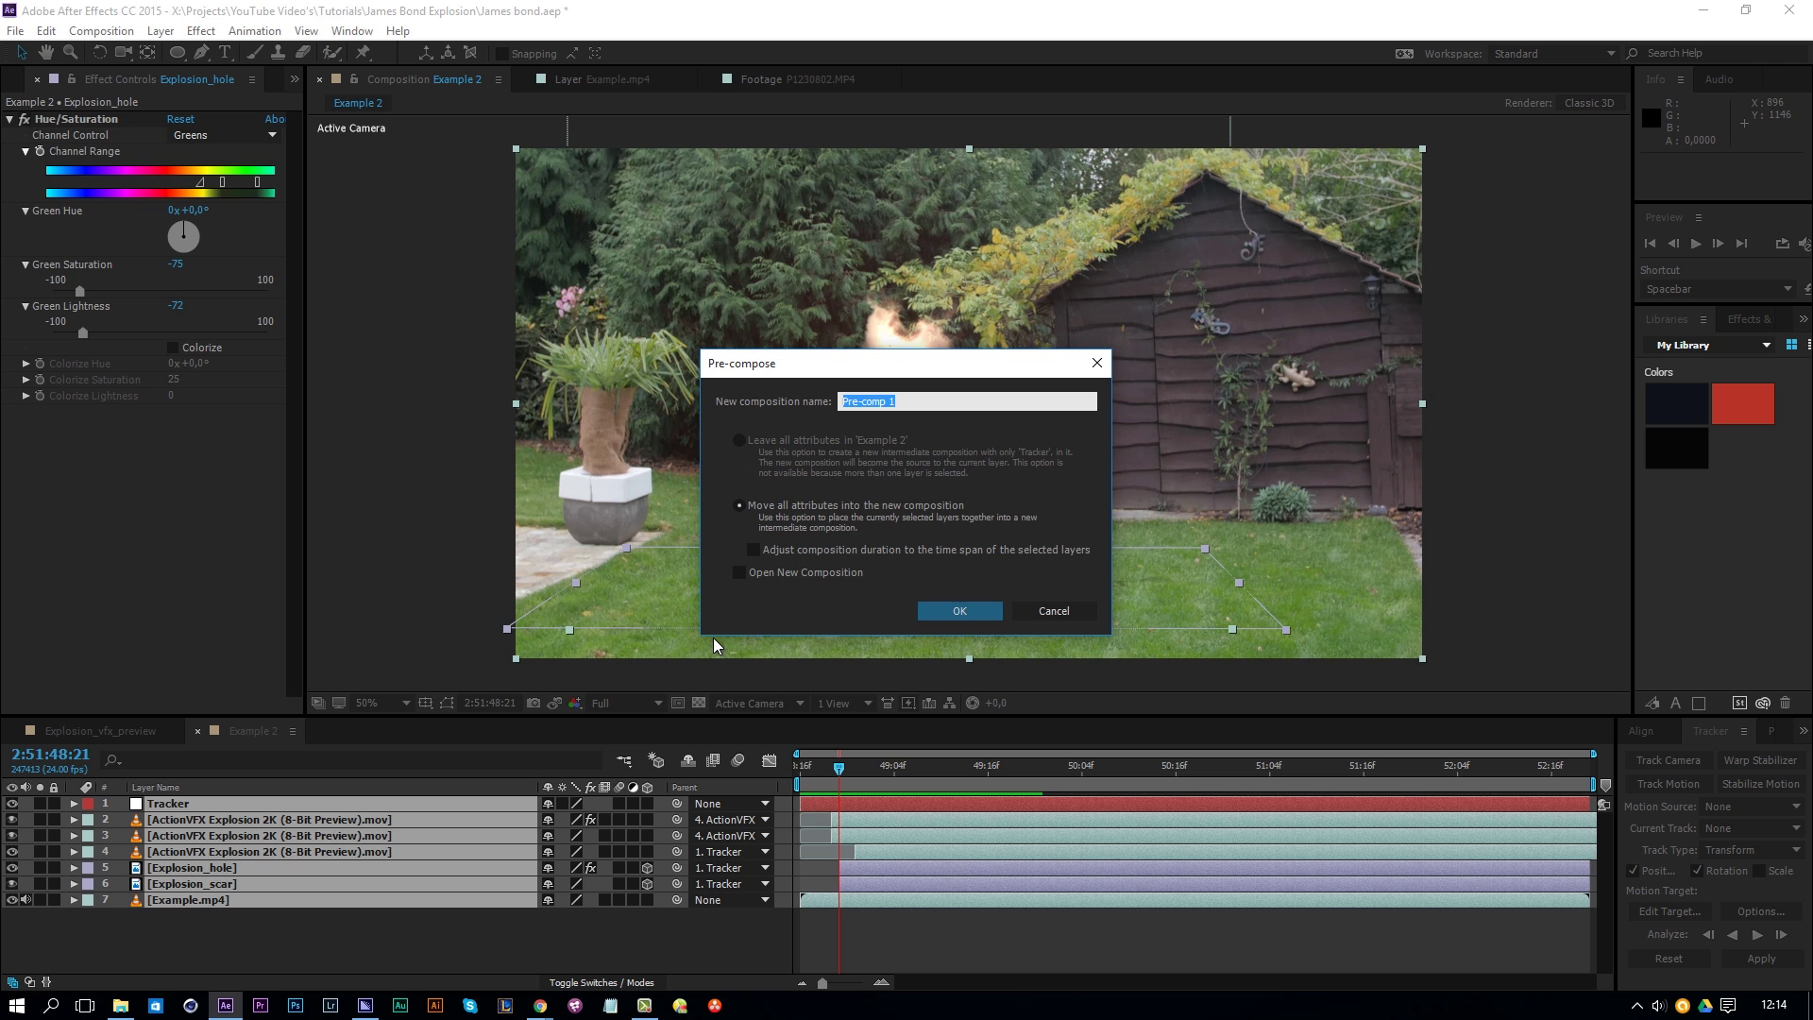
{"action": "type", "text": "Explosion_raw"}
{"action": "key", "text": "Return"}
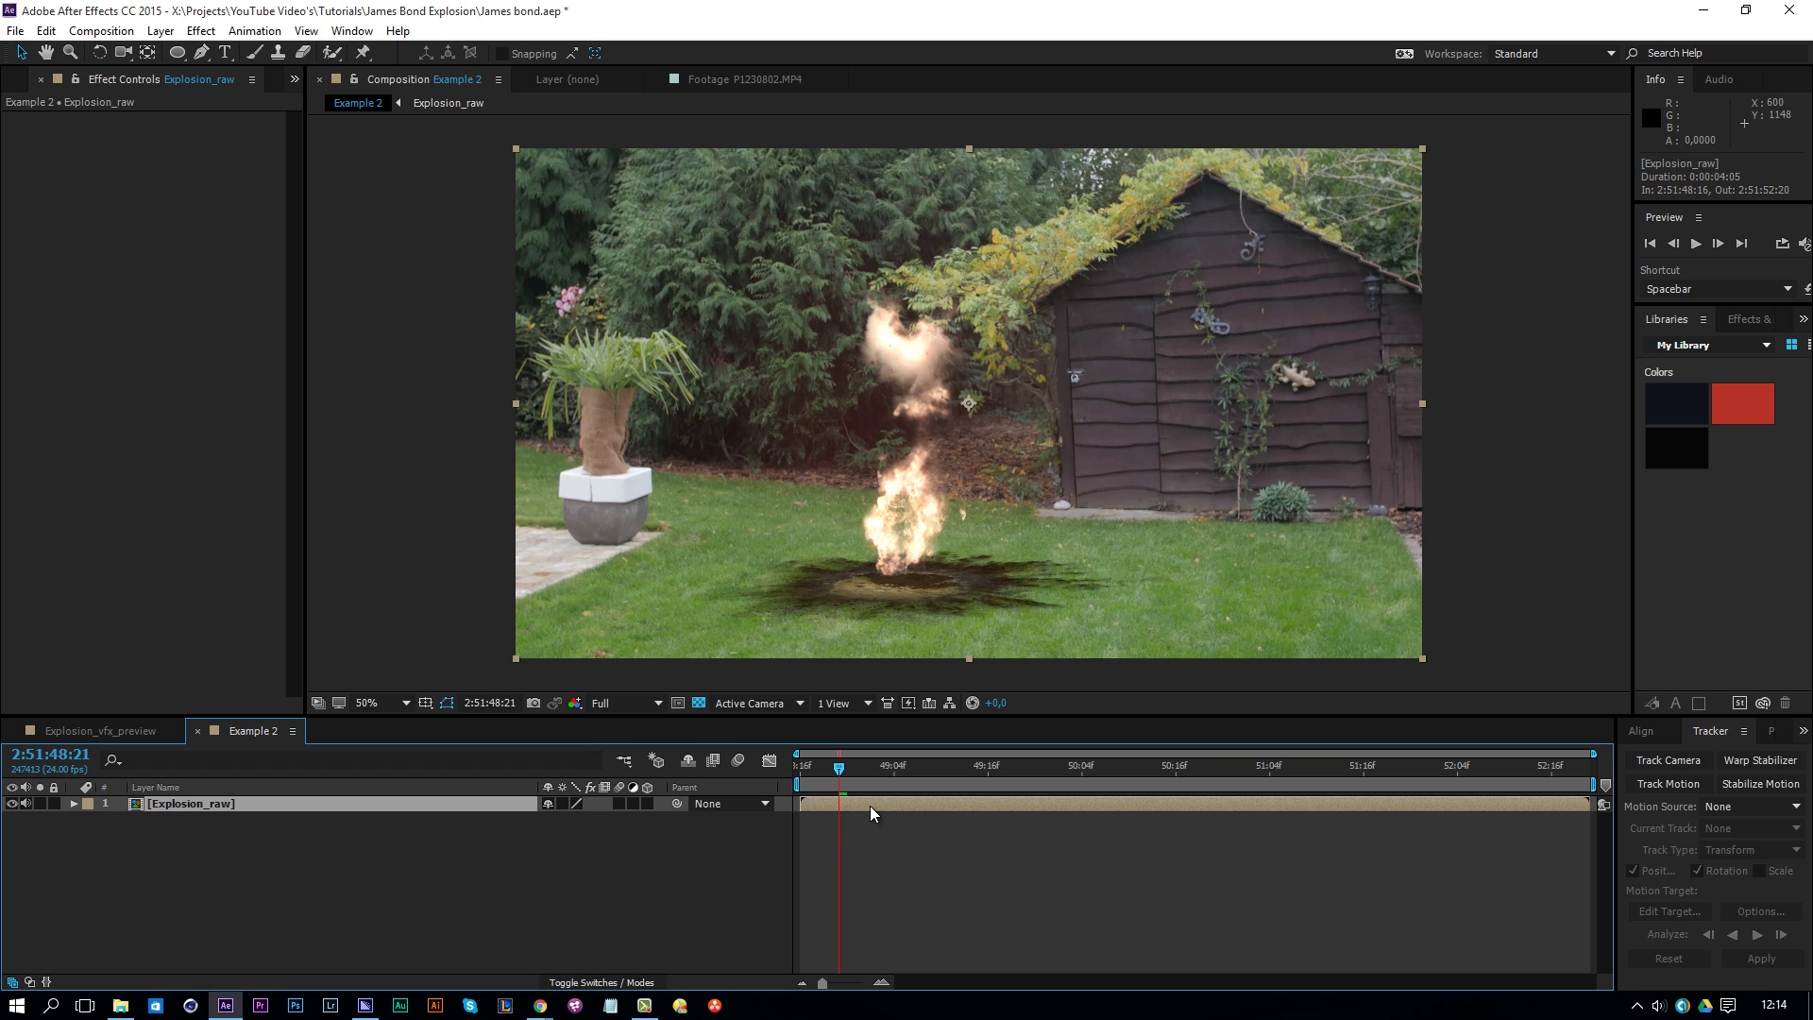
Step: Search the effects and presets for "shake" and apply the Screen_shake2 preset to the Explosion_raw layer
{"action": "left_click", "coordinate": [1748, 319]}
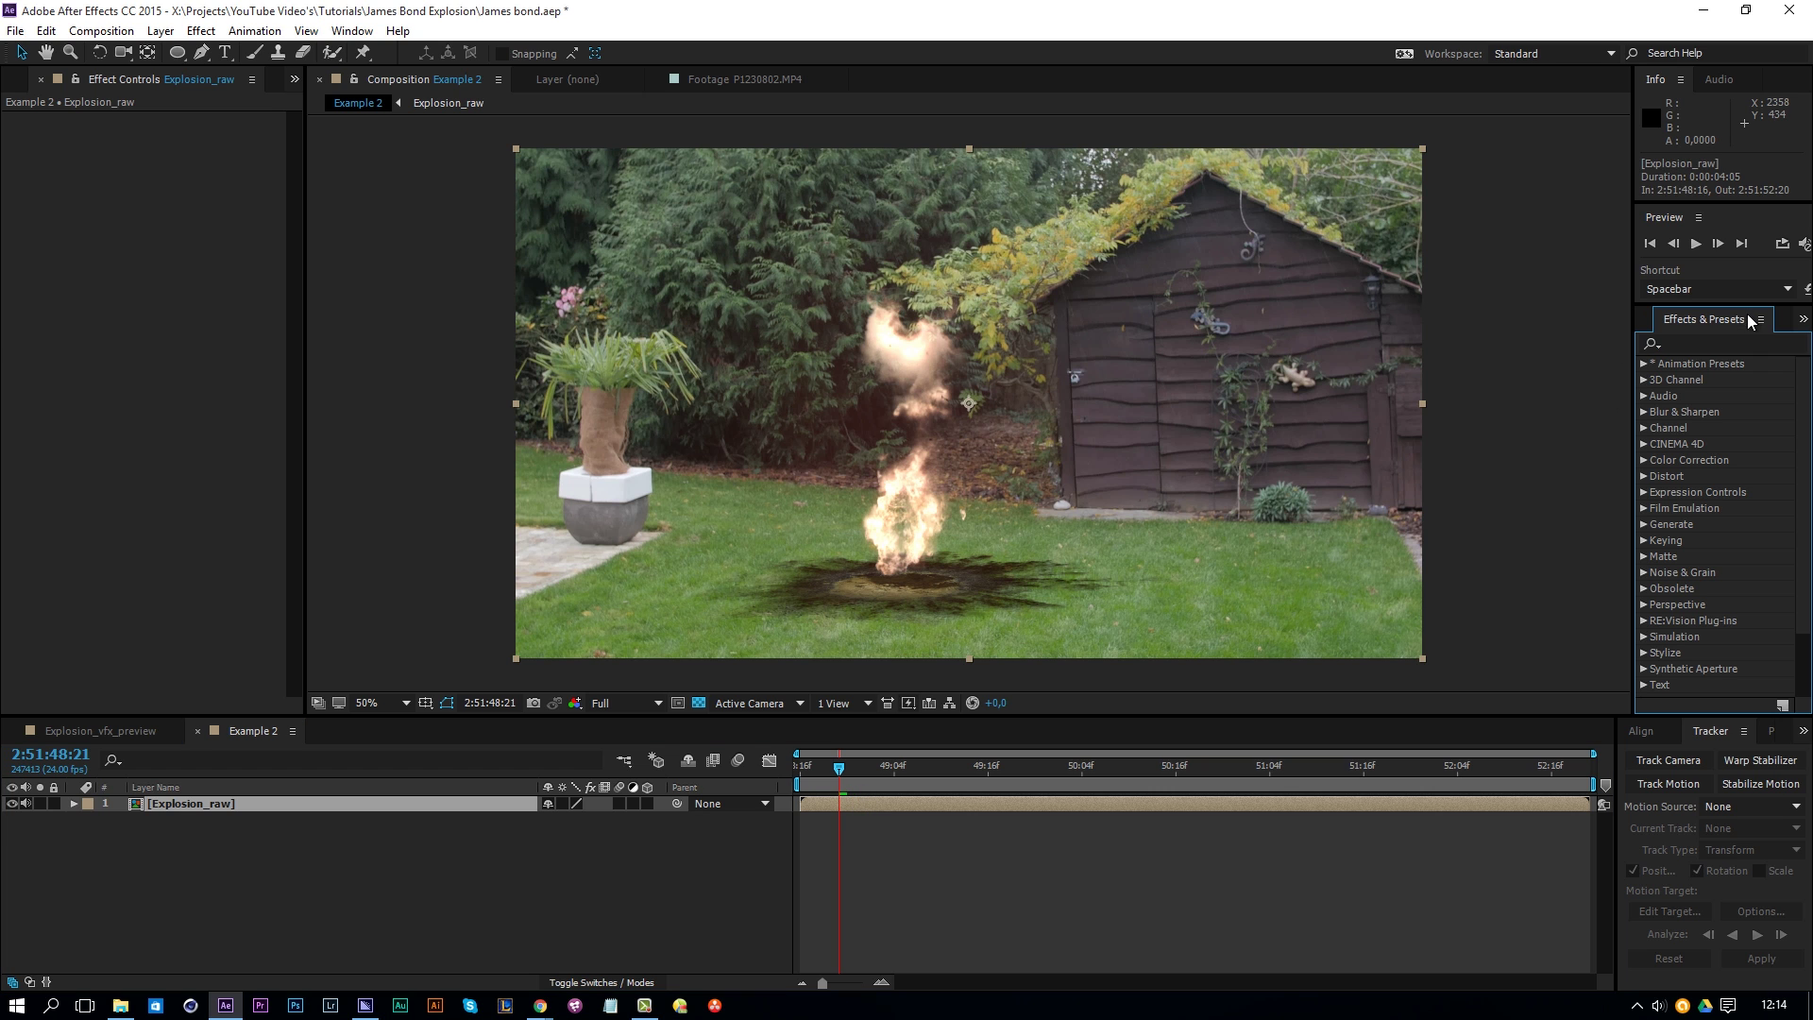
{"action": "left_click", "coordinate": [1717, 339]}
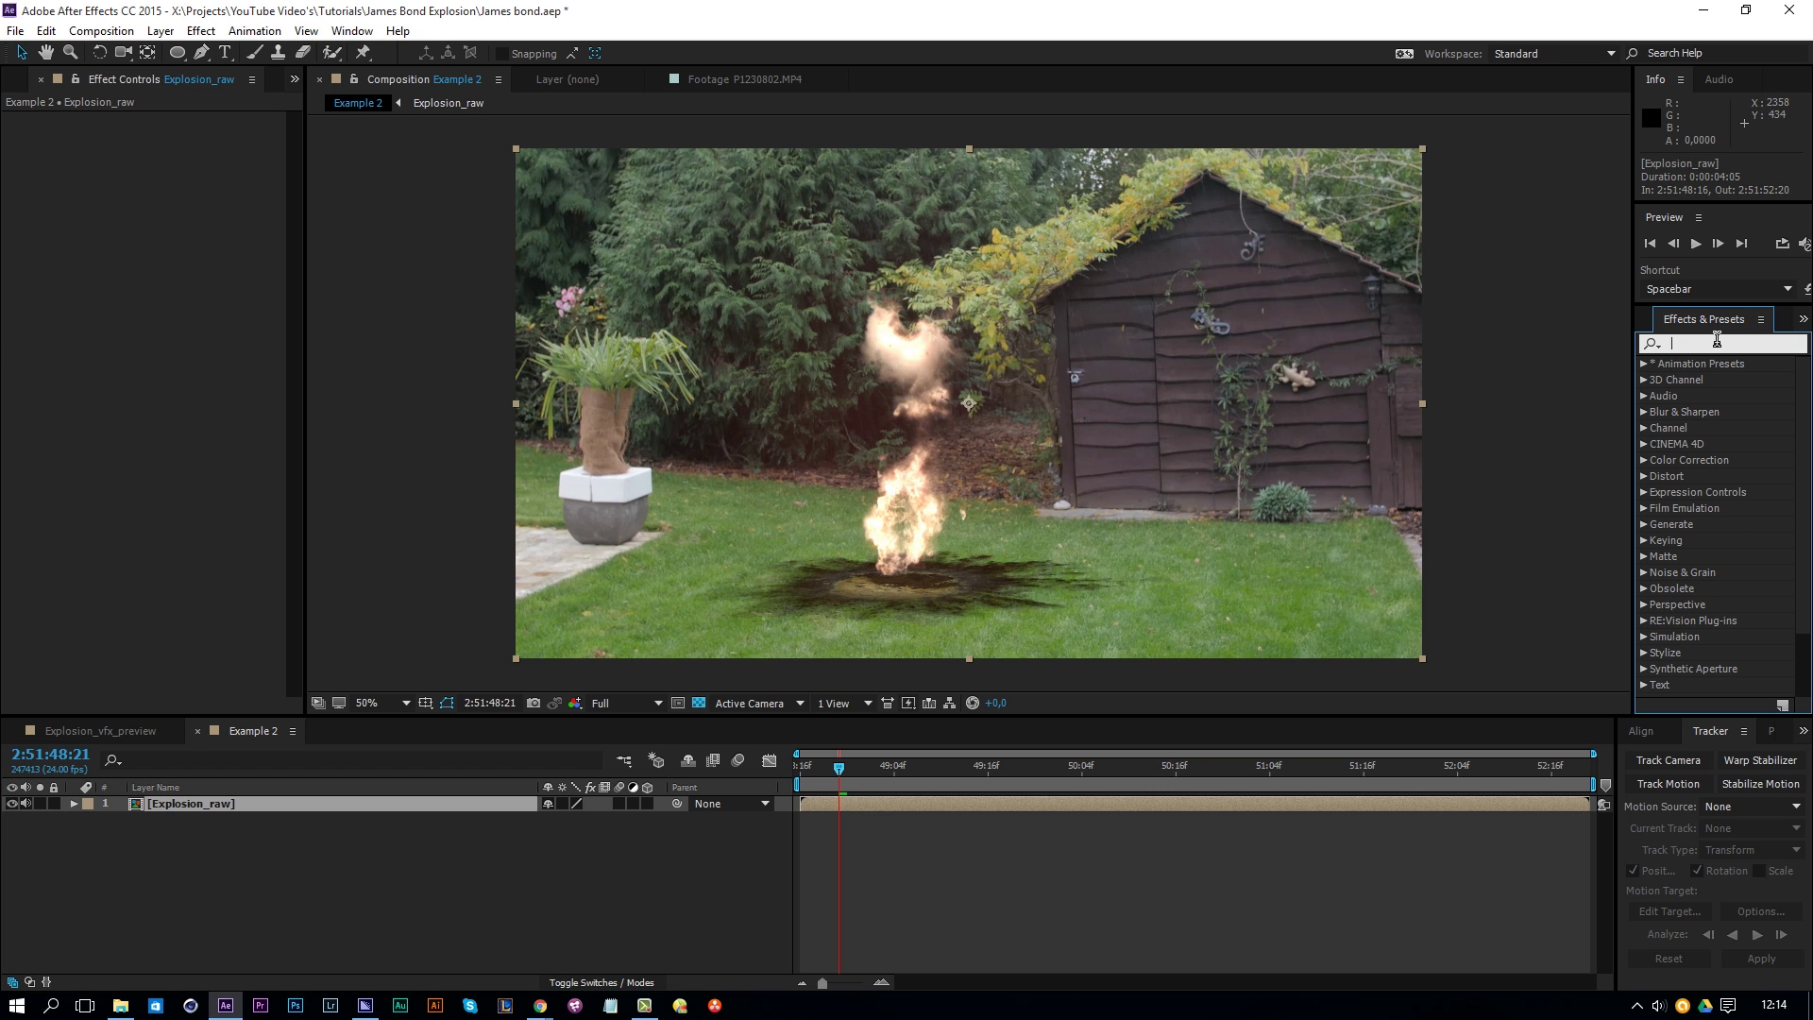
{"action": "type", "text": "screen"}
{"action": "double_click", "coordinate": [1717, 342]}
{"action": "type", "text": "shake"}
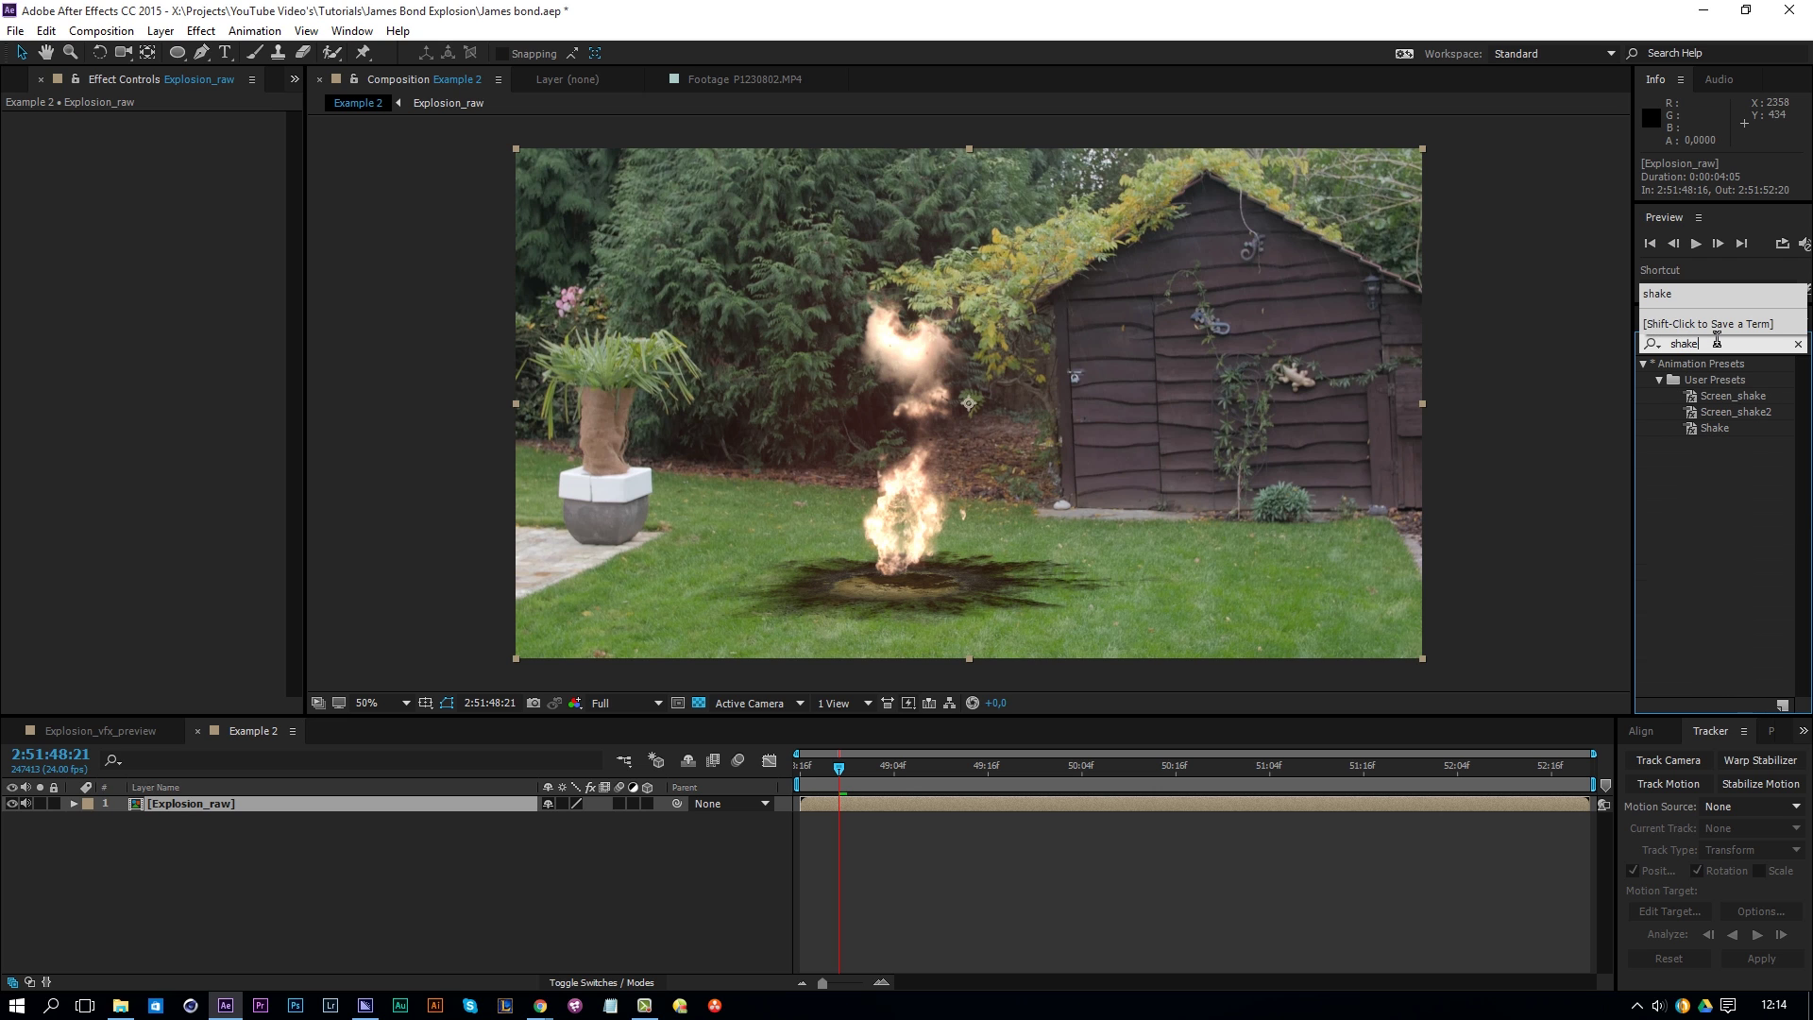
{"action": "left_click", "coordinate": [1726, 406]}
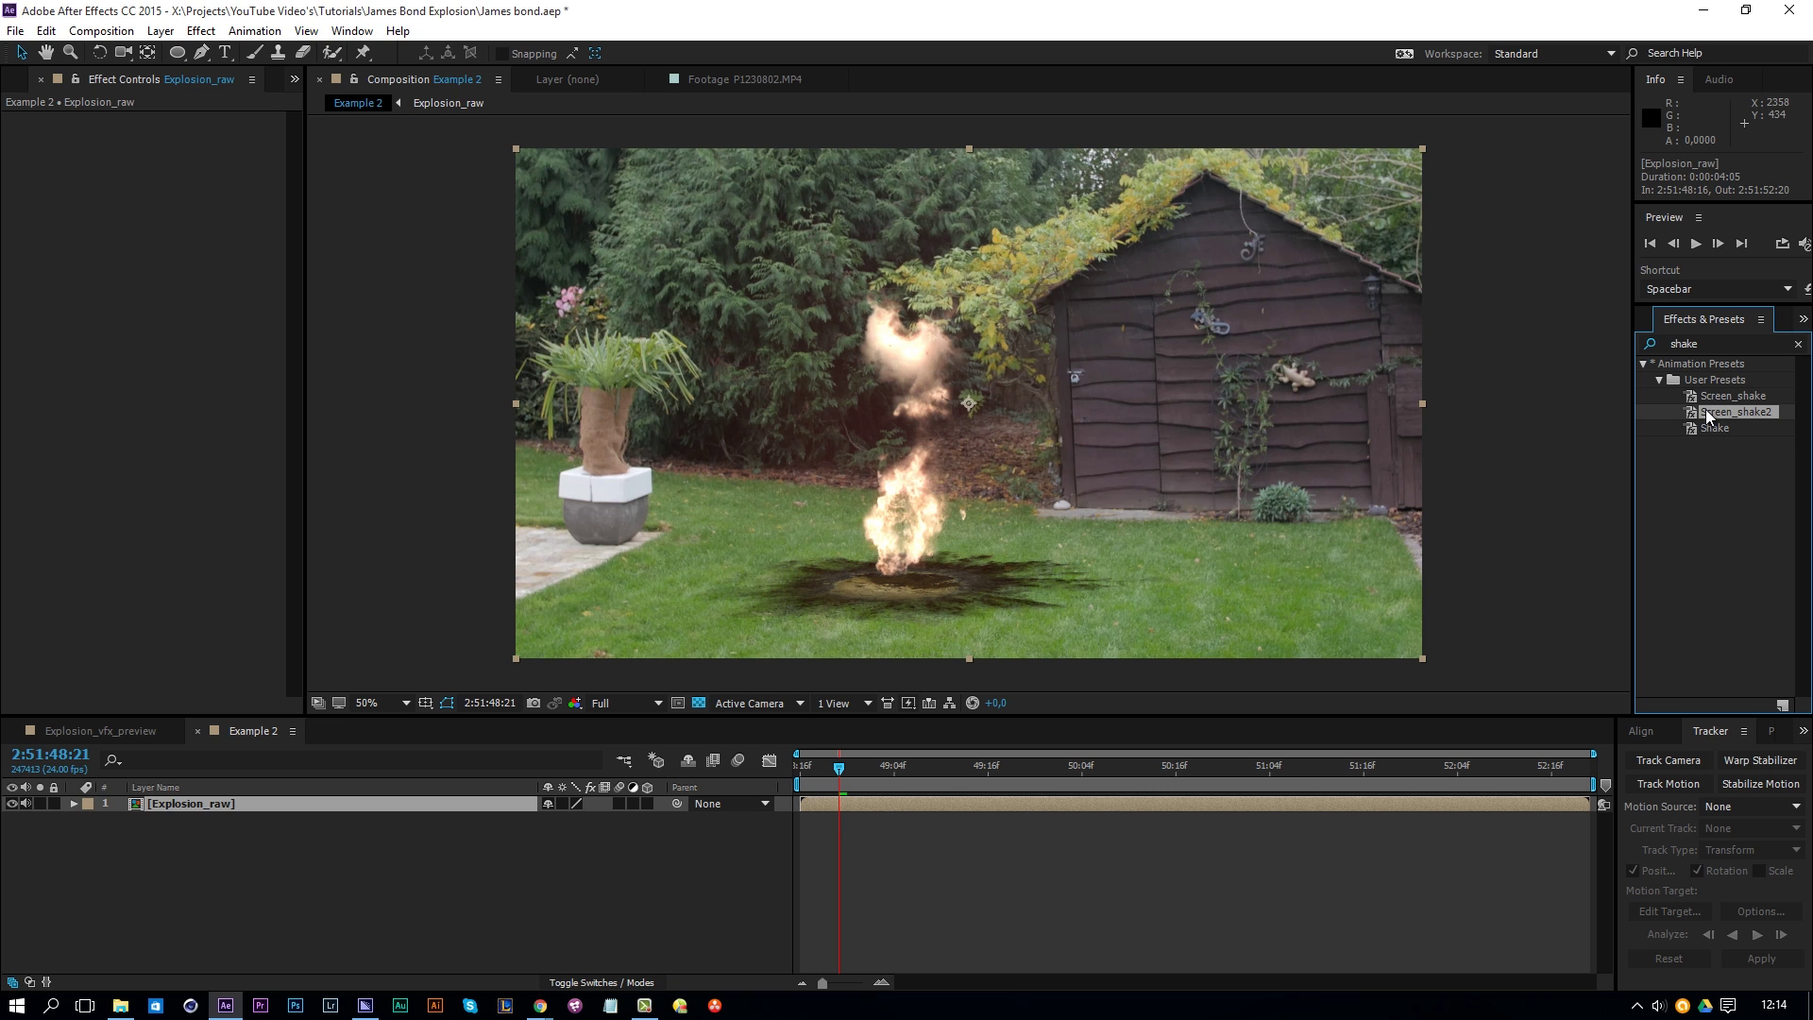
{"action": "left_click_drag", "start_coordinate": [1709, 411], "coordinate": [1224, 807]}
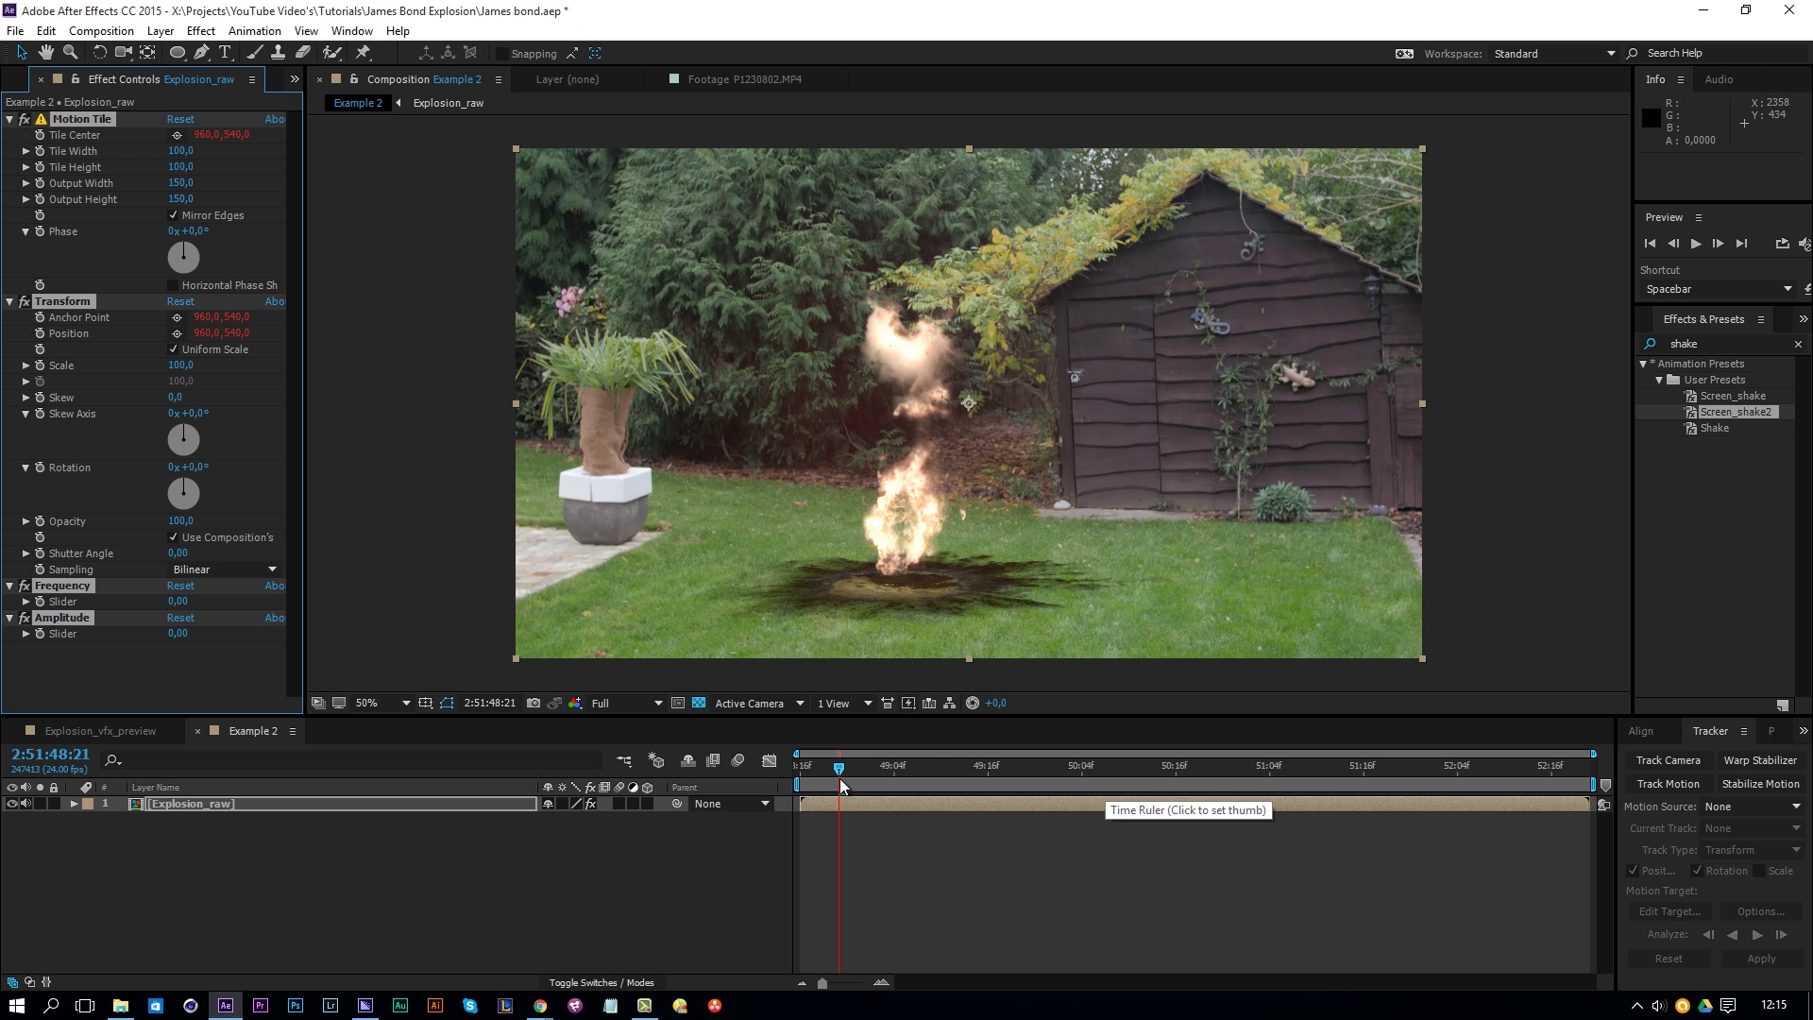
Step: Add starting keyframes of 0 for the Frequency and Amplitude sliders at 2:51:48:20, and reveal the animated properties of Explosion_raw
{"action": "left_click_drag", "start_coordinate": [840, 777], "coordinate": [840, 777]}
{"action": "left_click", "coordinate": [53, 657]}
{"action": "key", "text": "Page_Up"}
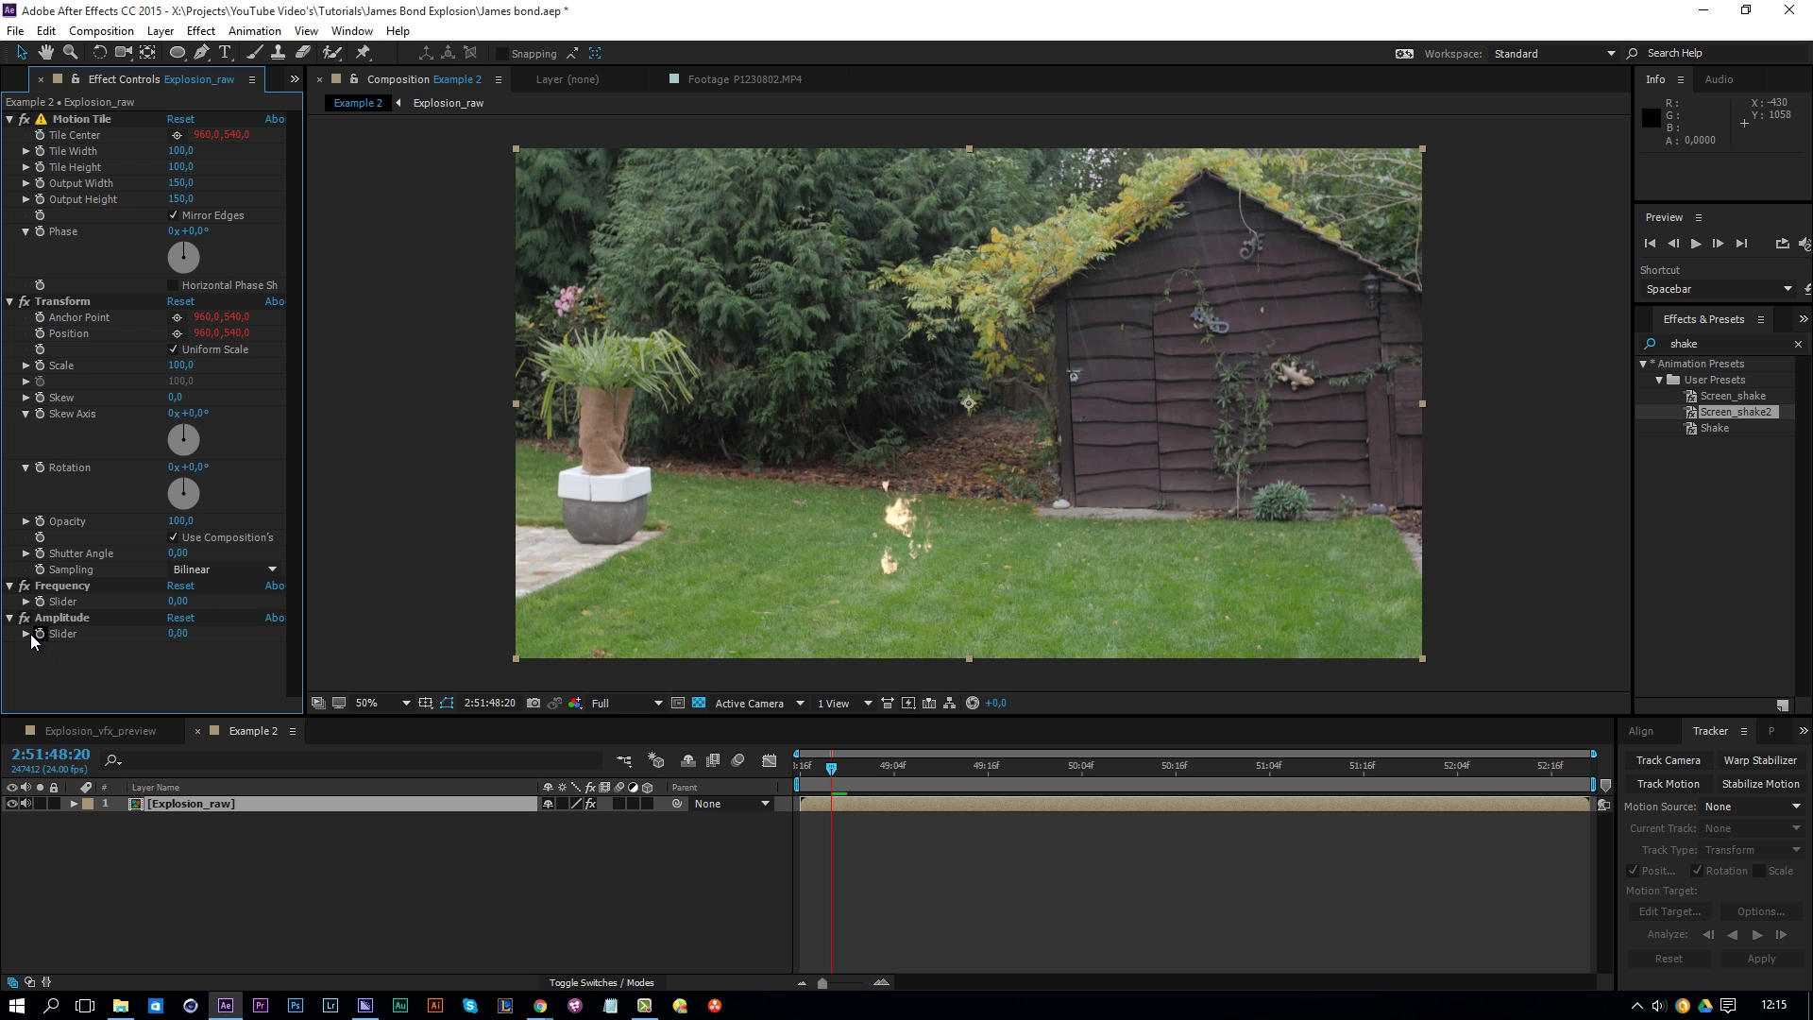
{"action": "left_click", "coordinate": [33, 633]}
{"action": "left_click", "coordinate": [39, 601]}
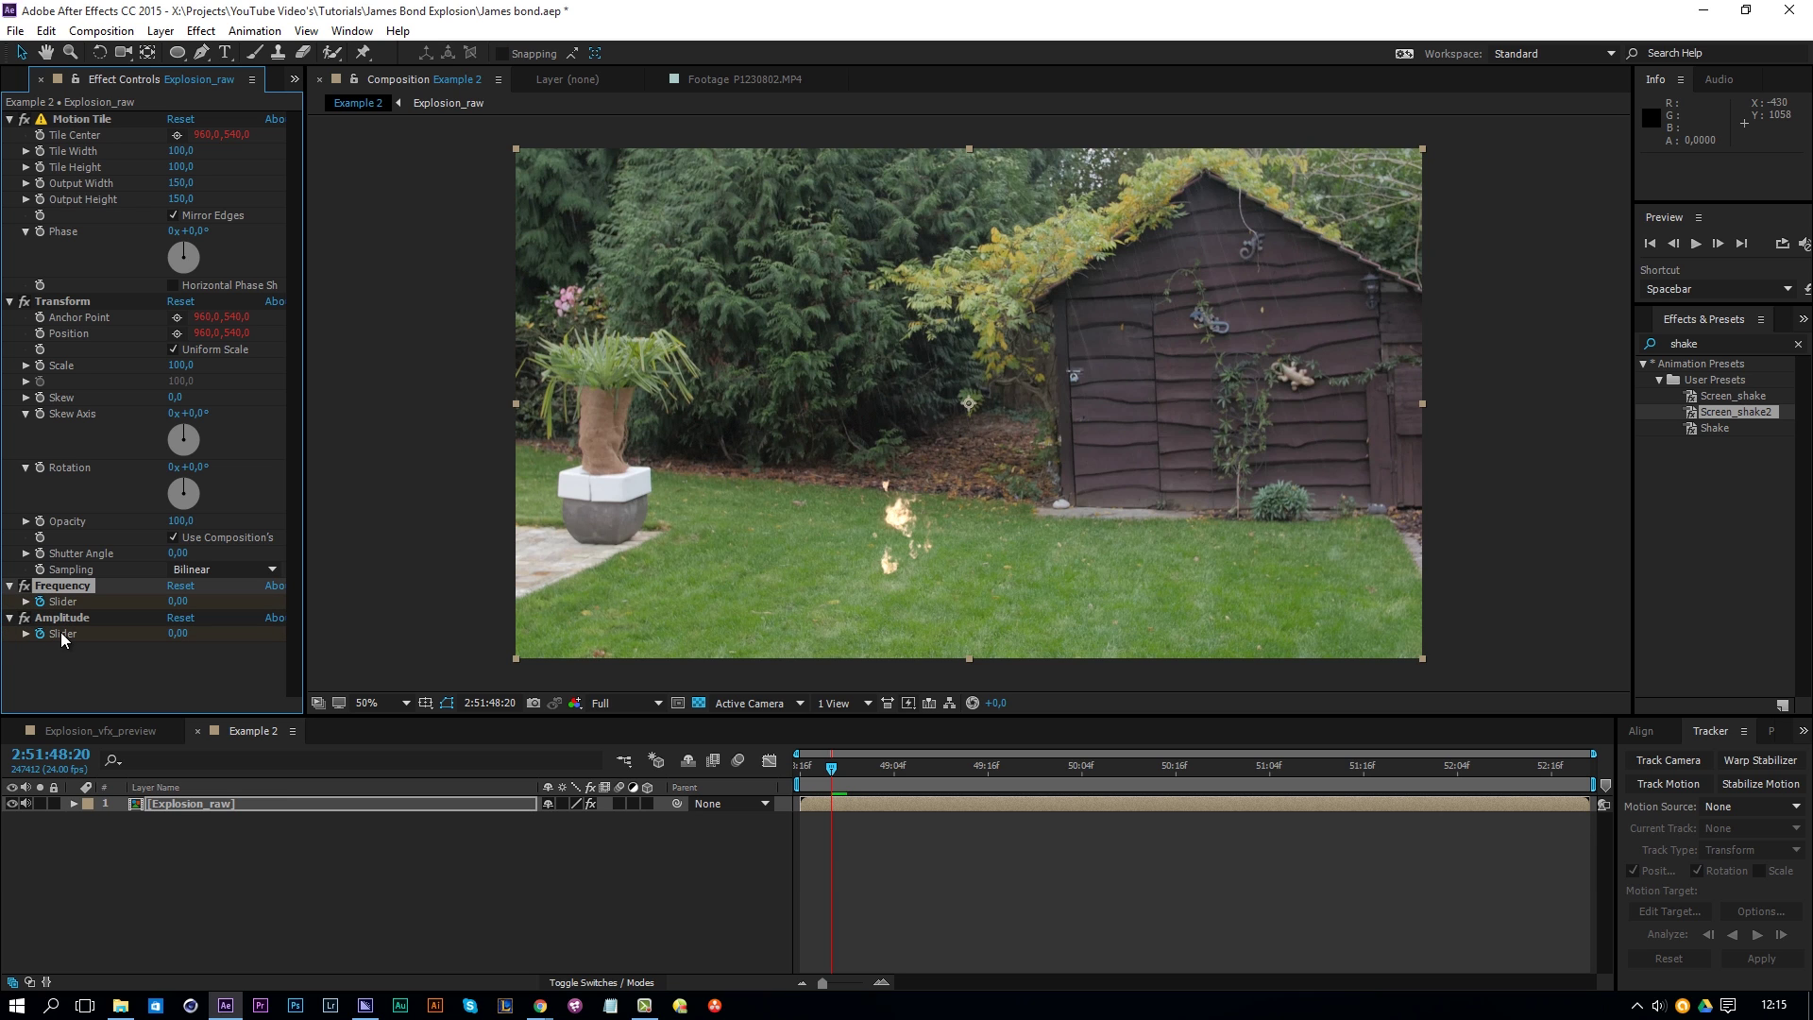
{"action": "key", "text": "u"}
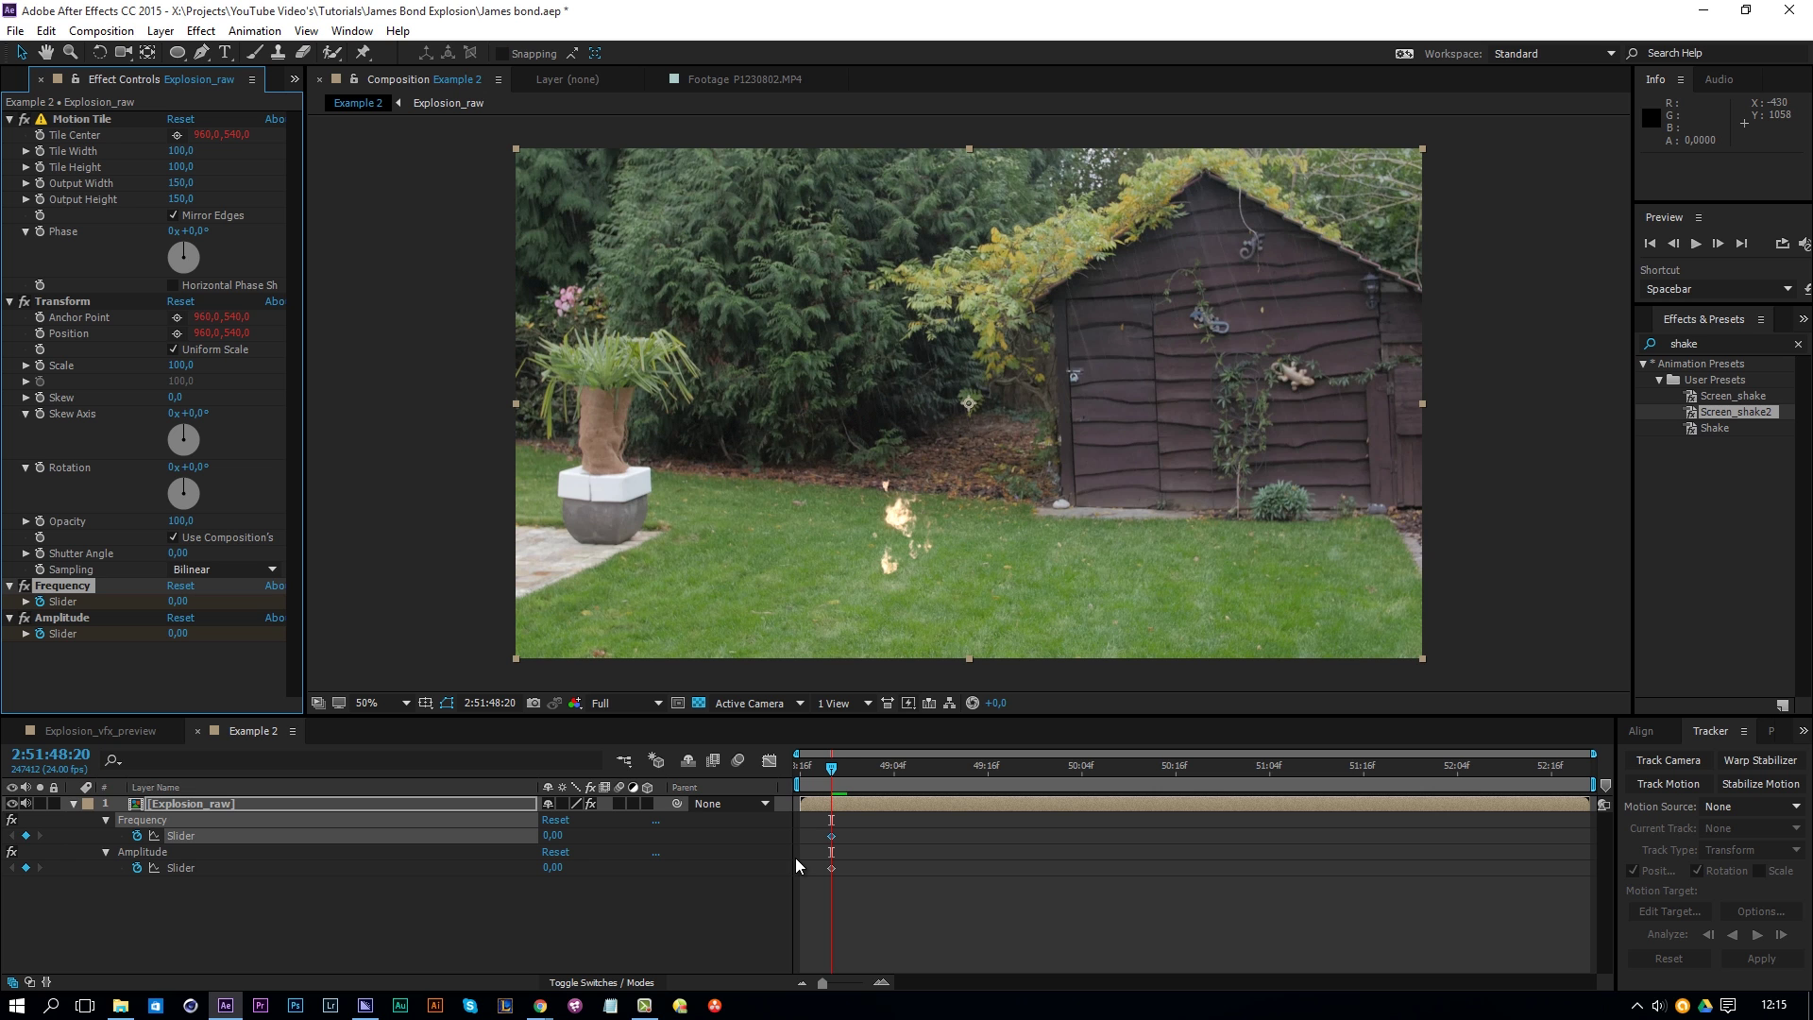
Step: At 2:51:48:21, set the shake's Frequency to 10 and its Amplitude to 85
{"action": "key", "text": "Page_Down"}
{"action": "key", "text": "Page_Up"}
{"action": "key", "text": "Page_Down"}
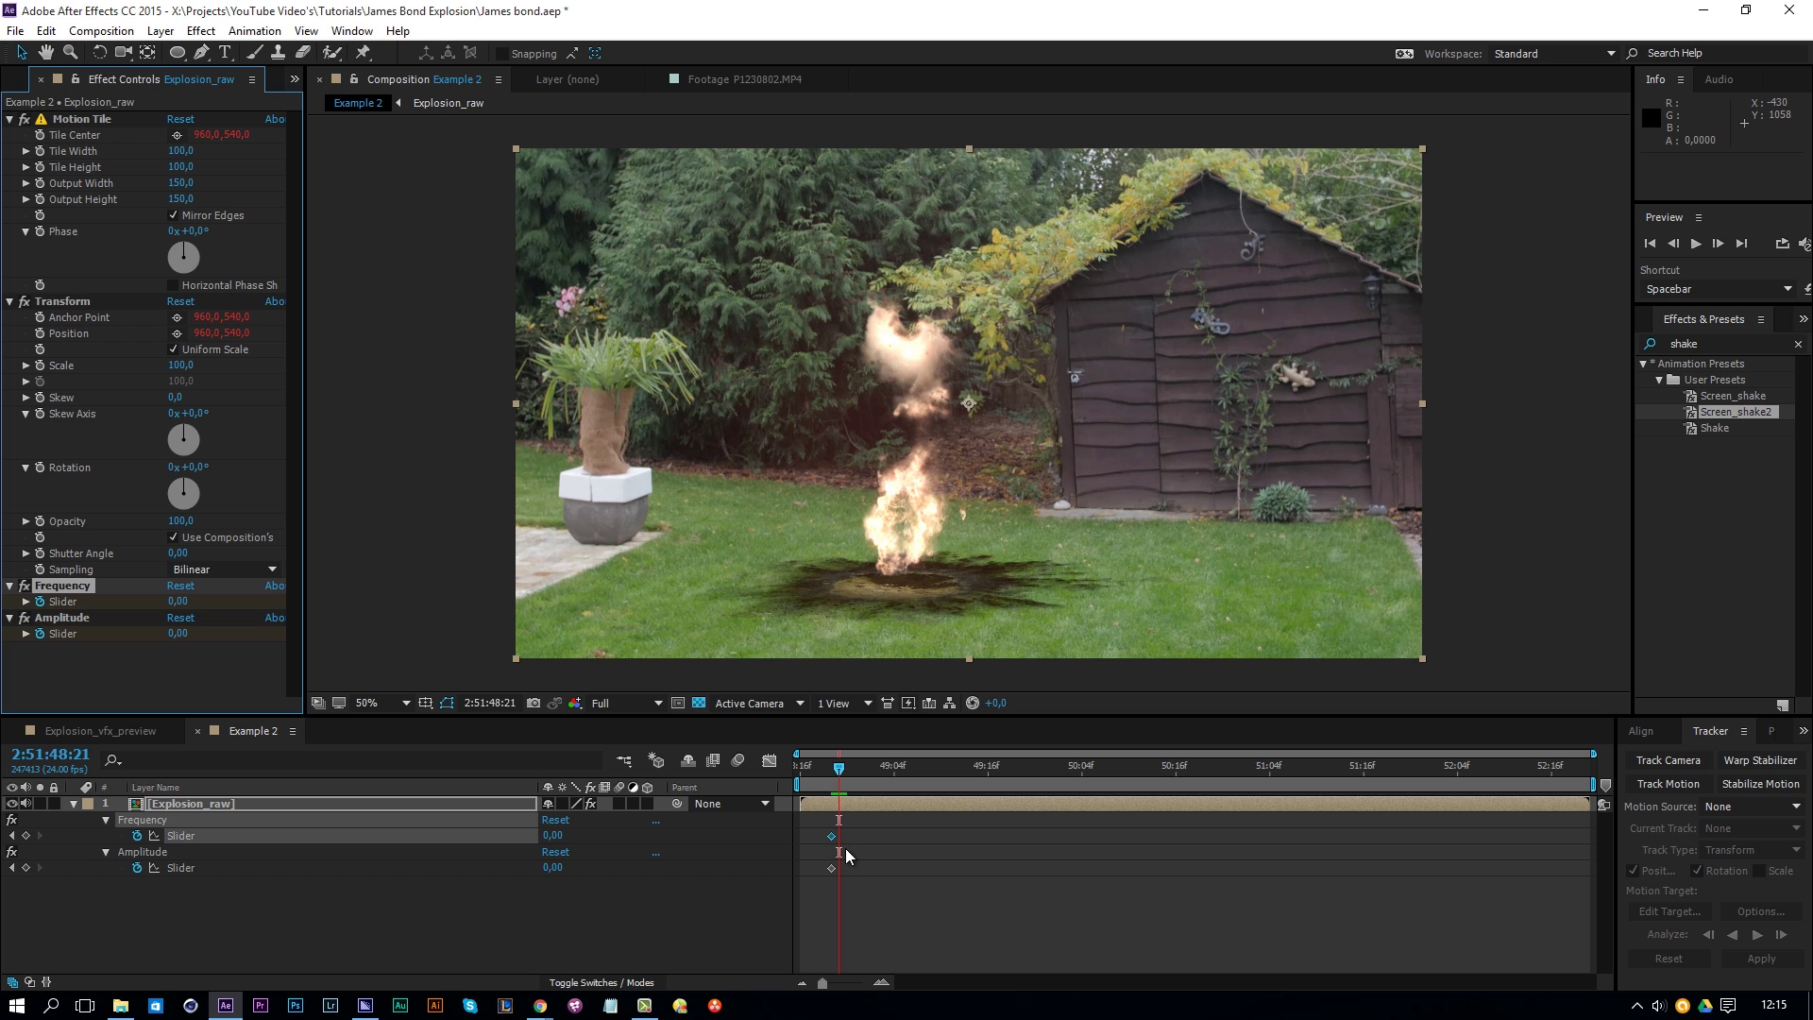
{"action": "left_click", "coordinate": [541, 835]}
{"action": "type", "text": "10"}
{"action": "left_click", "coordinate": [556, 867]}
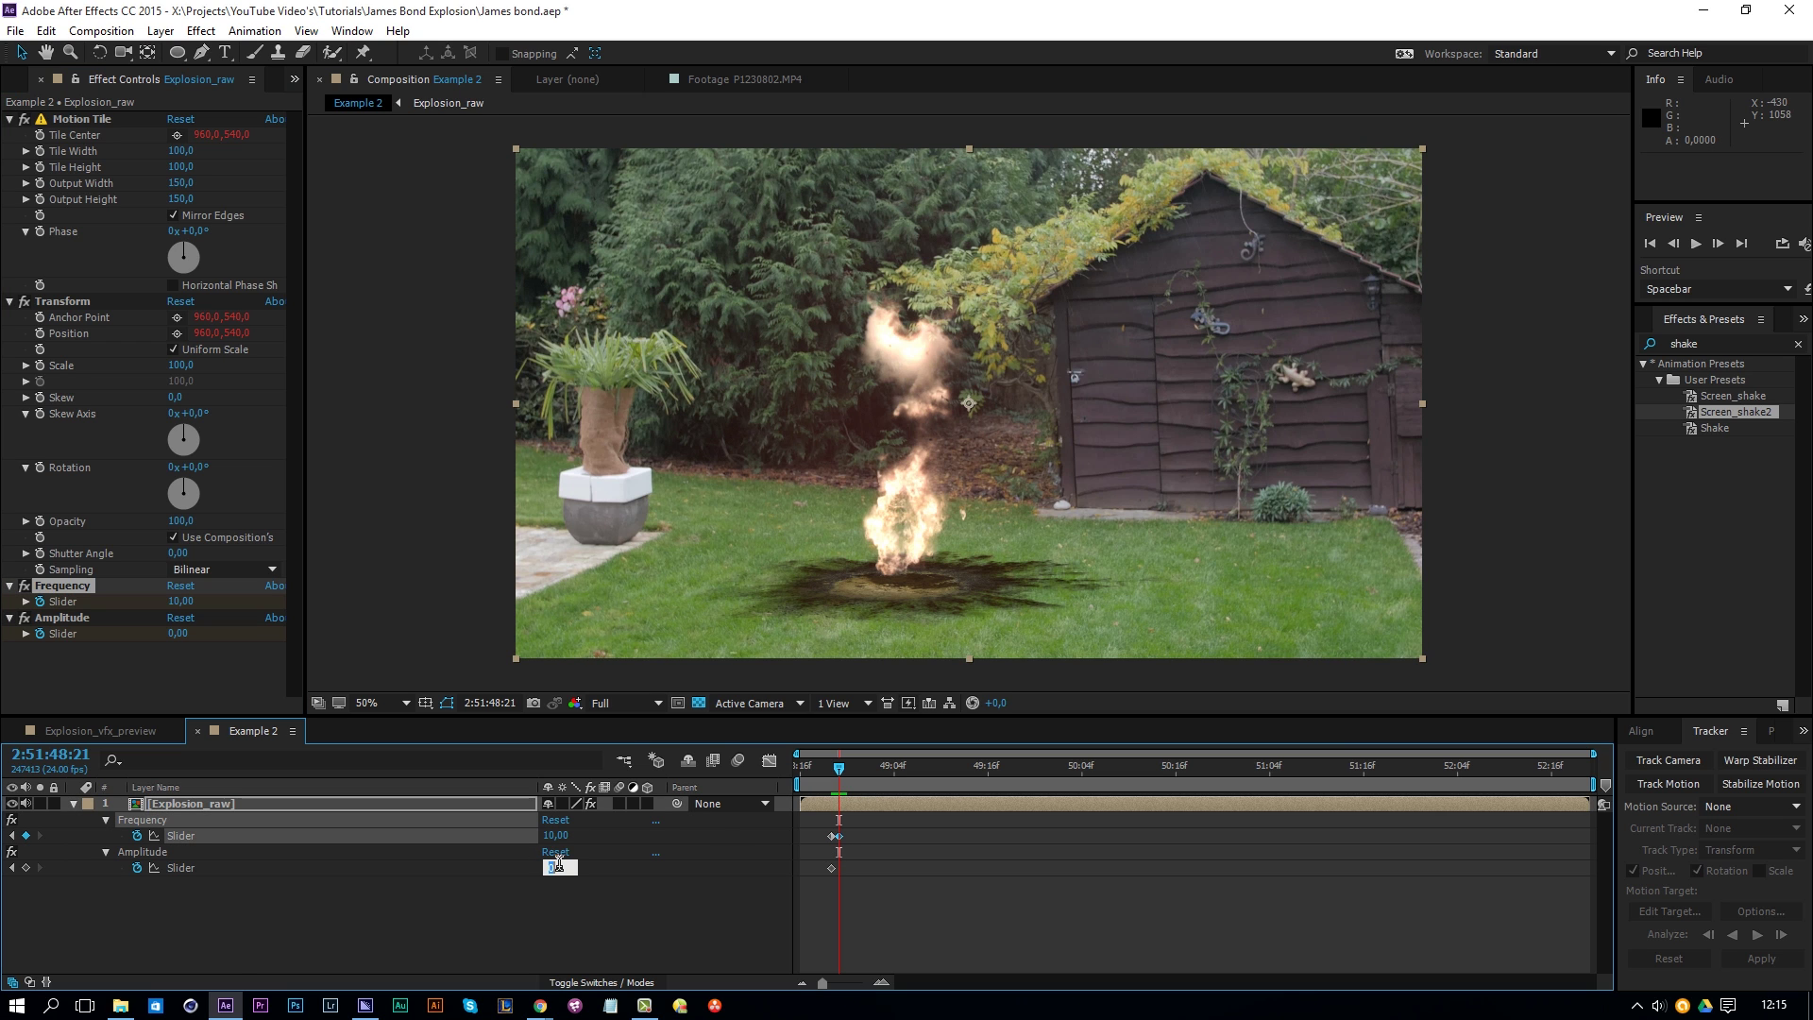
{"action": "type", "text": "85"}
{"action": "key", "text": "Return"}
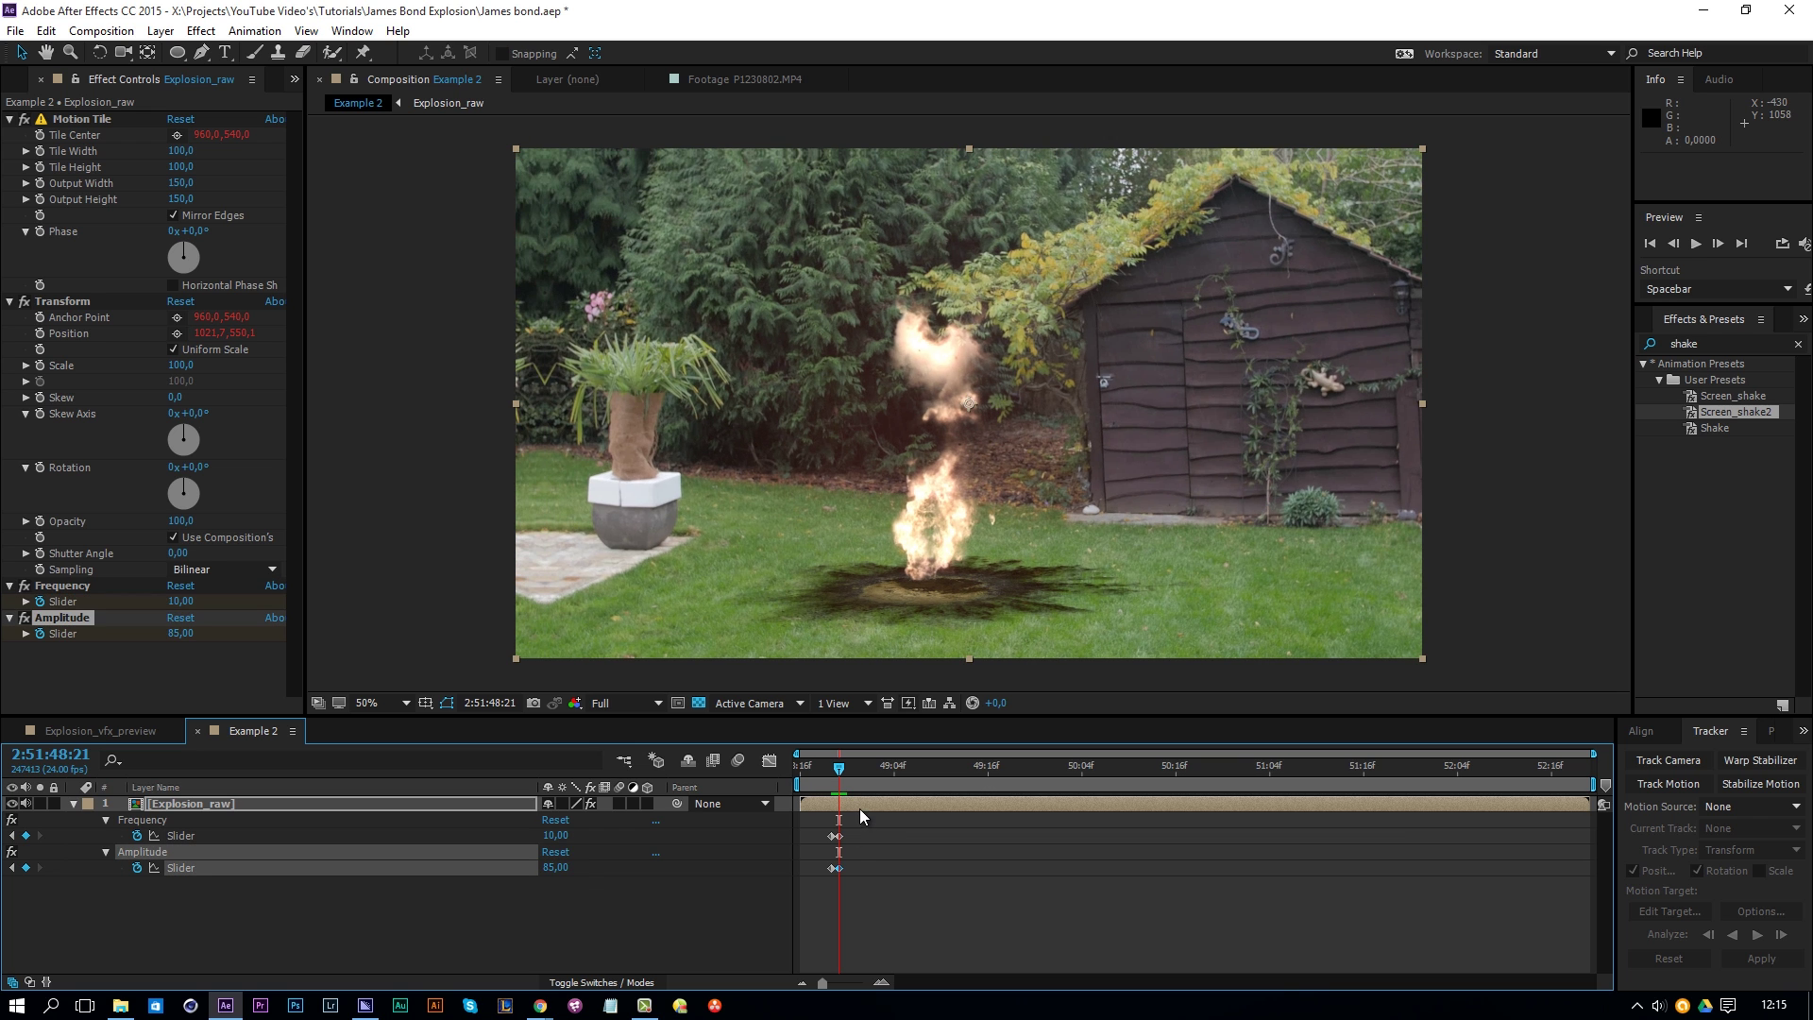
Step: Add an Amplitude keyframe of 50 at 2:51:48:23
{"action": "left_click", "coordinate": [555, 867]}
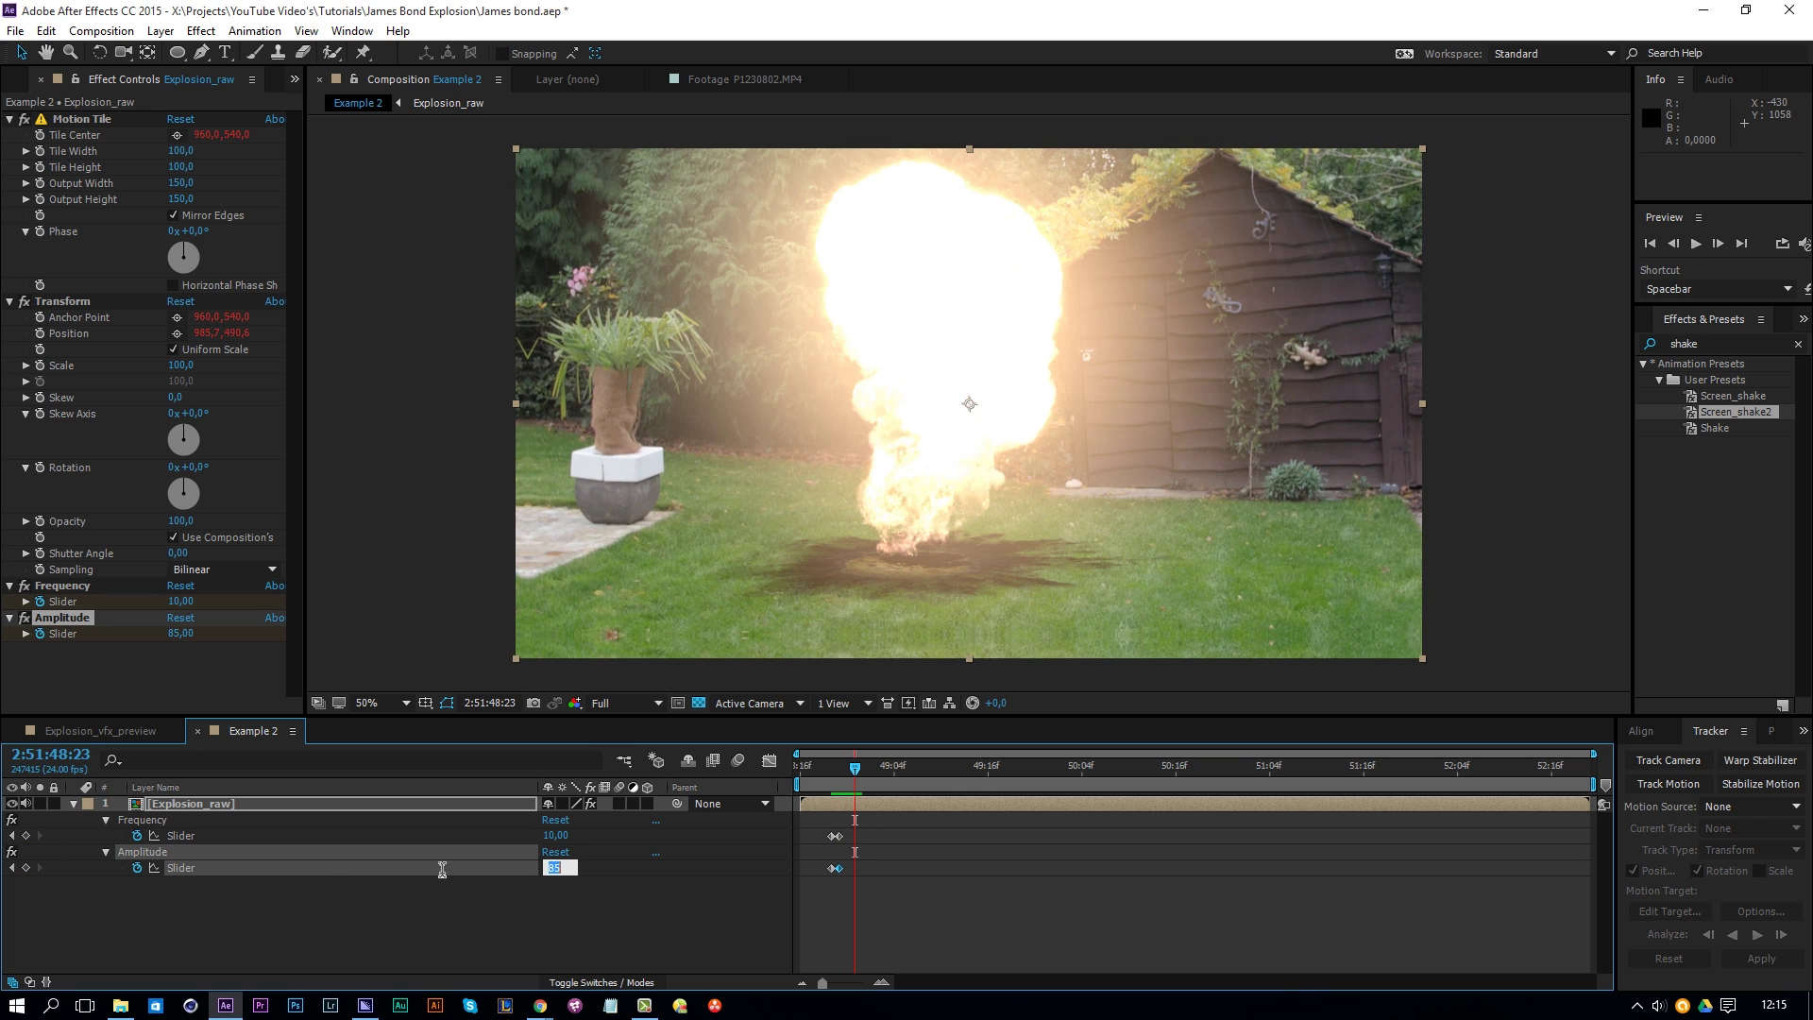
{"action": "type", "text": "50"}
{"action": "key", "text": "Return"}
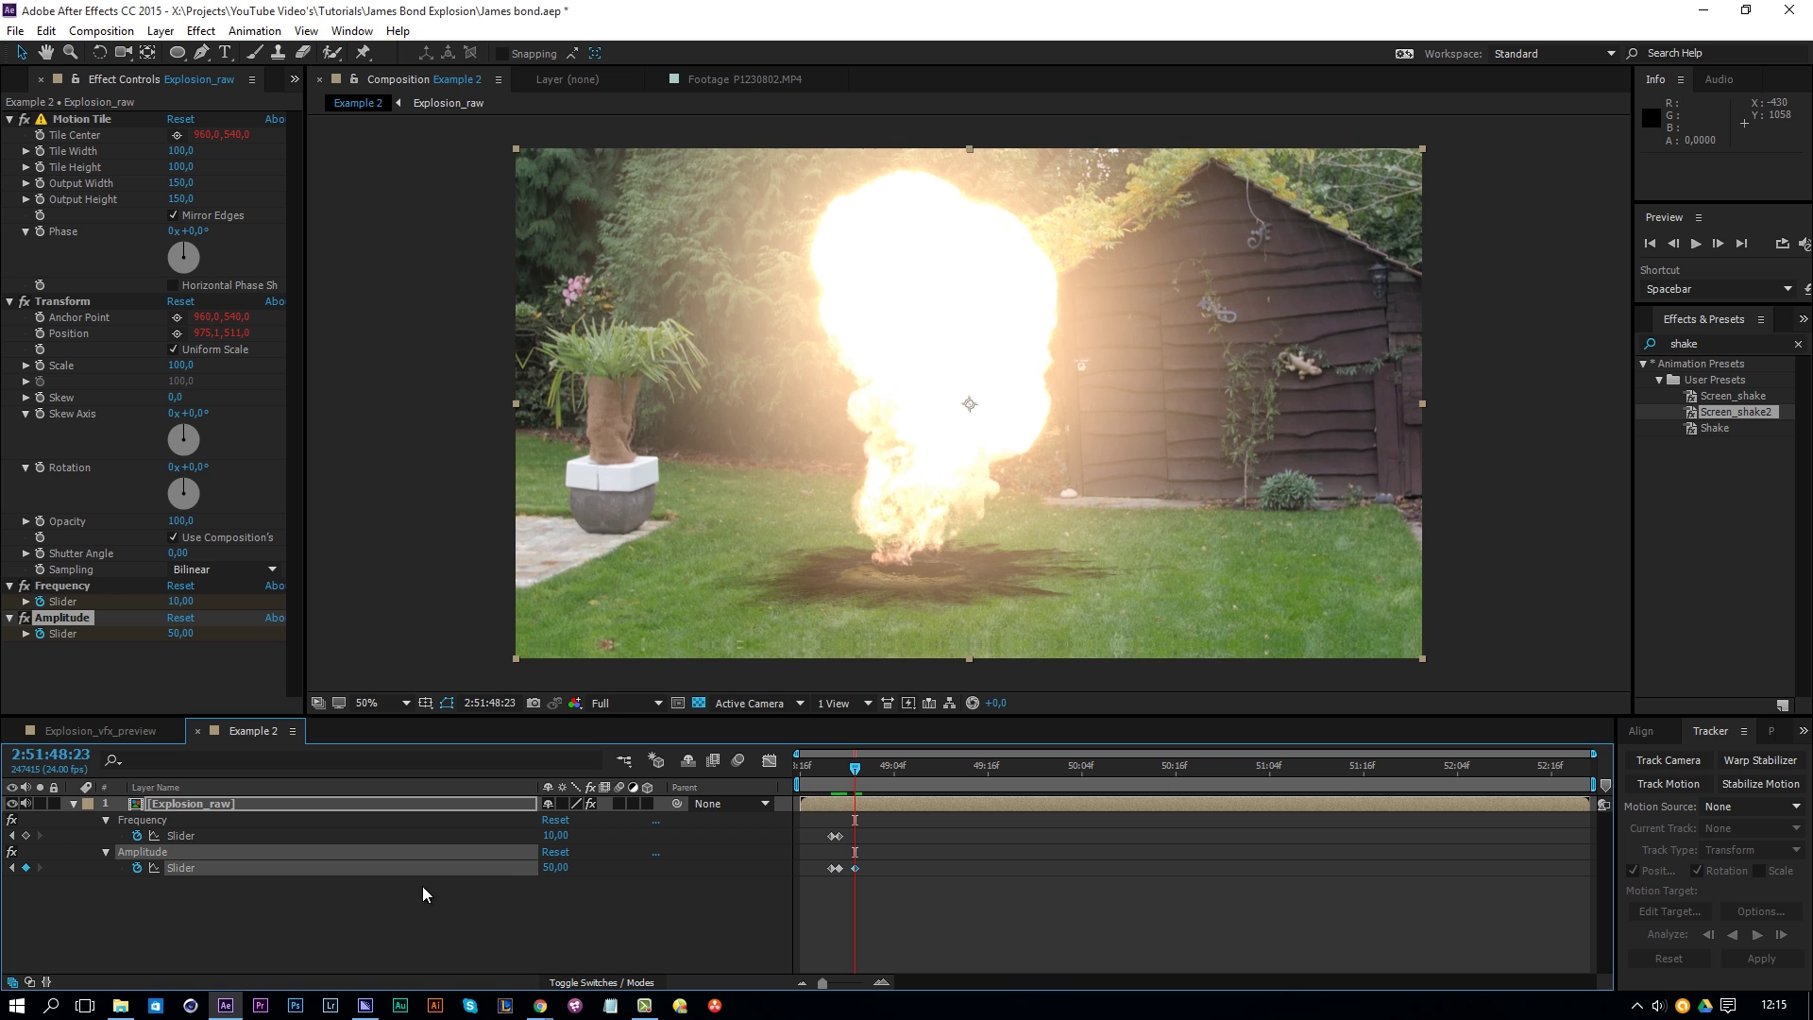
Step: End the shake at 2:51:50:09 with Frequency and Amplitude keyframes of 0, and preview the animation
{"action": "left_click_drag", "start_coordinate": [848, 778], "coordinate": [1120, 797]}
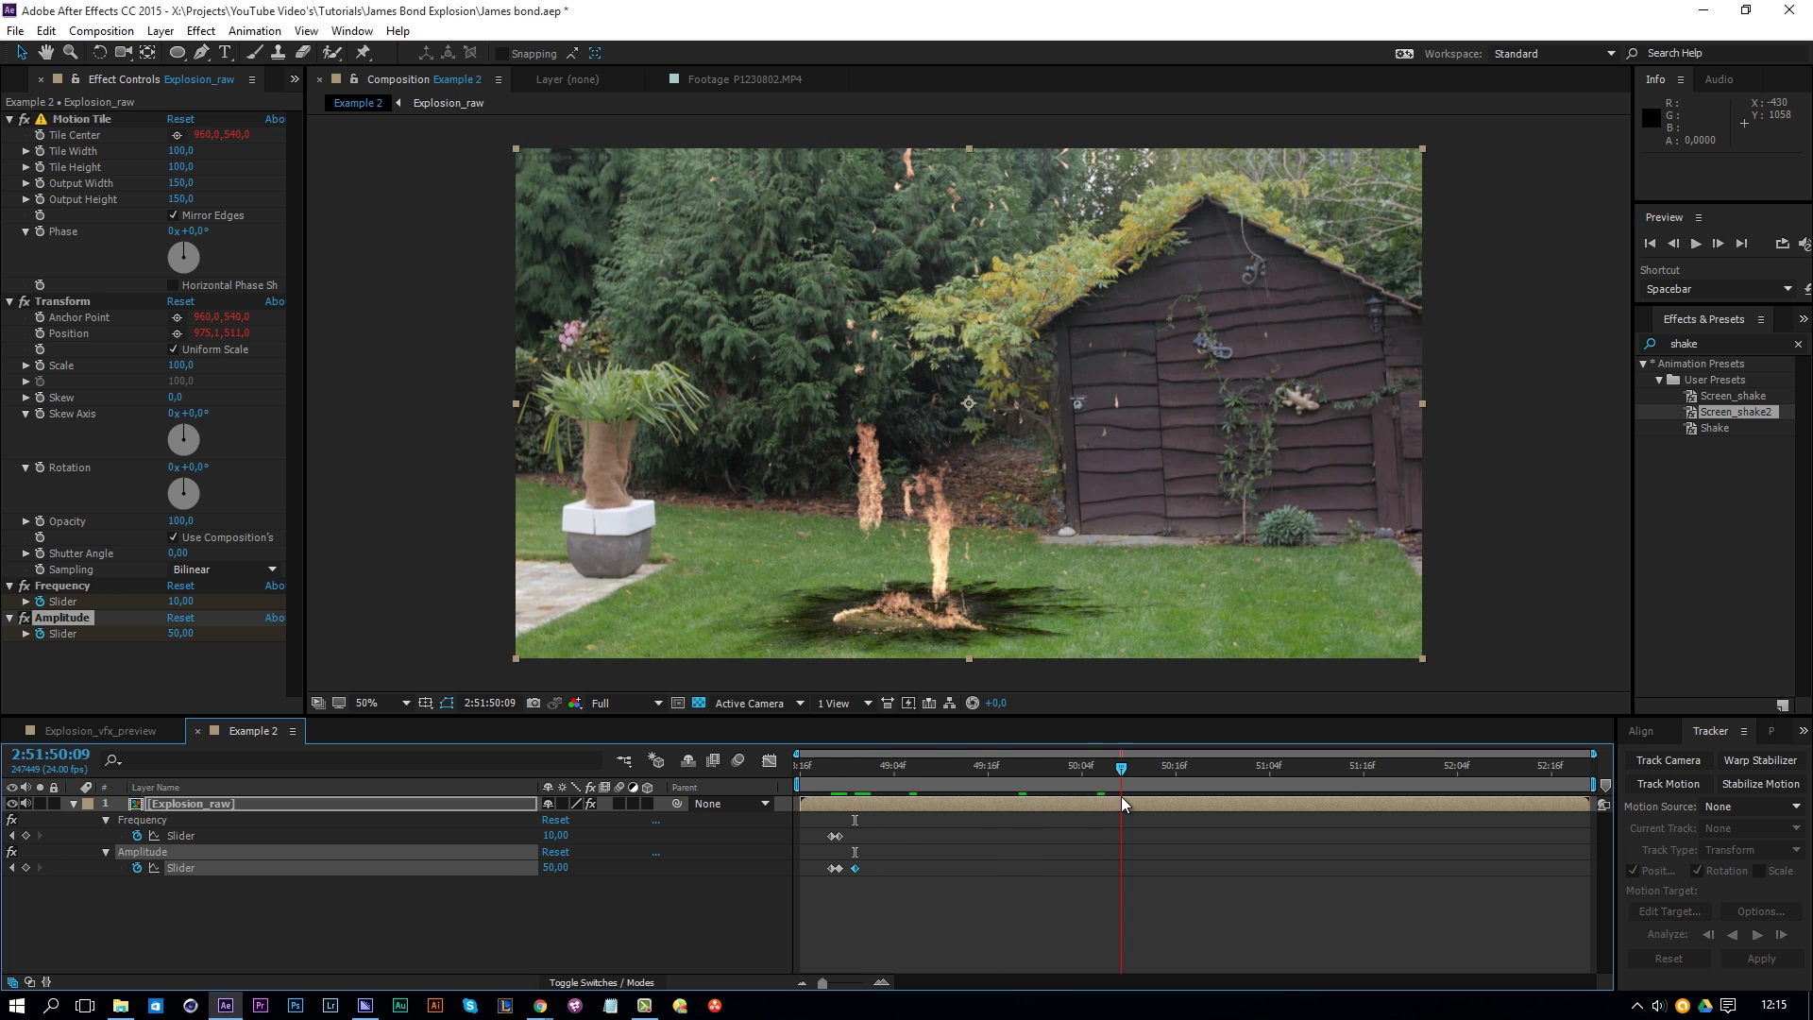
{"action": "left_click", "coordinate": [552, 836]}
{"action": "type", "text": "0"}
{"action": "key", "text": "Tab"}
{"action": "type", "text": "0"}
{"action": "key", "text": "Return"}
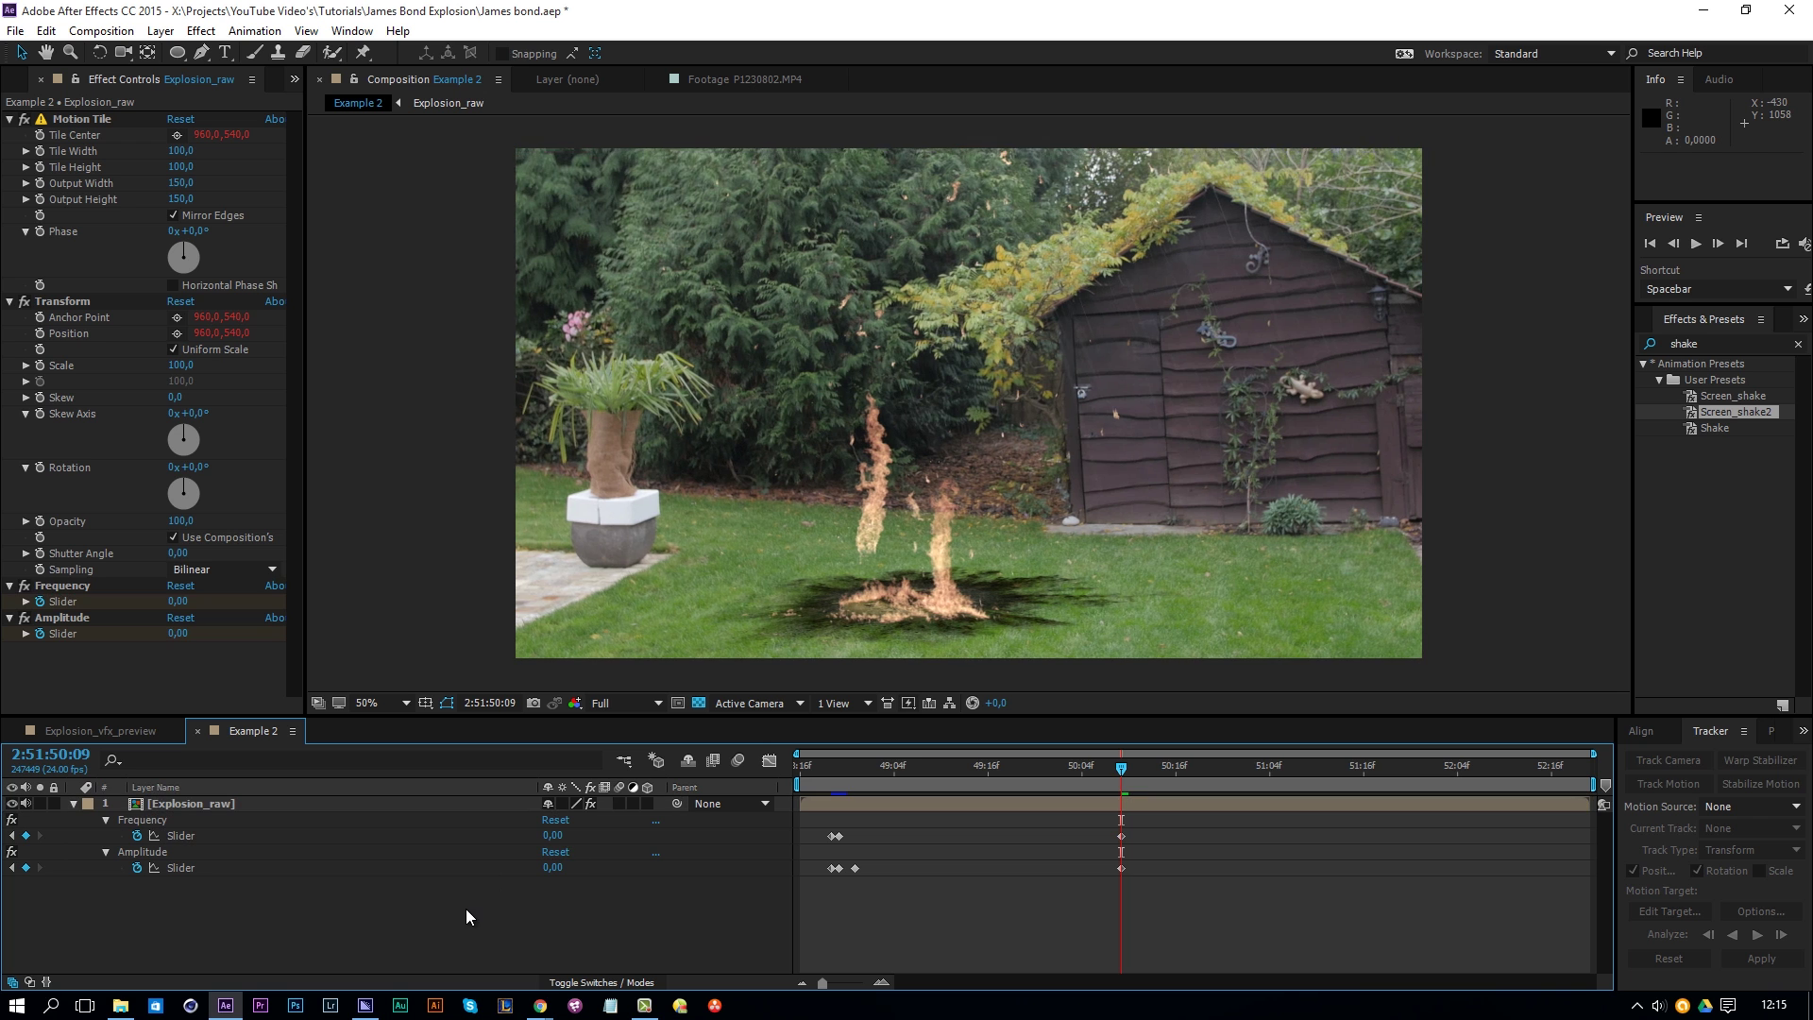
{"action": "key", "text": "space"}
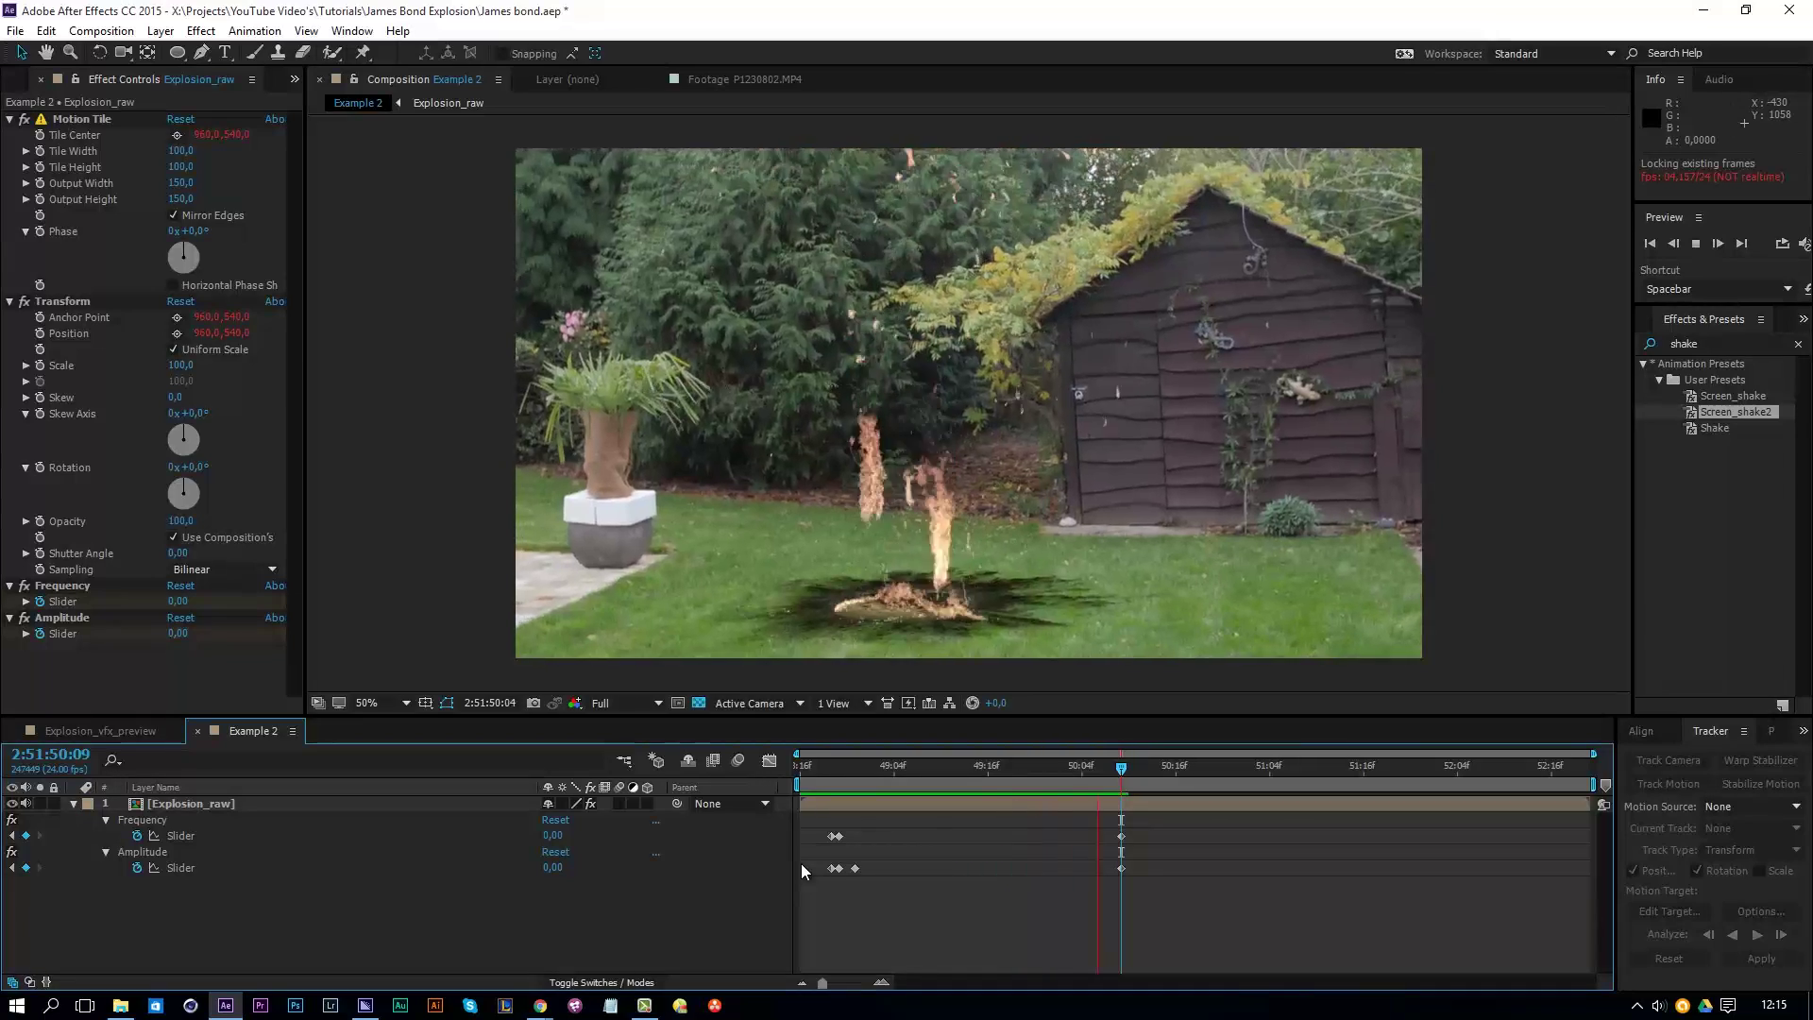
Step: Add a Frequency keyframe of 1 at 2:51:49:14
{"action": "left_click_drag", "start_coordinate": [991, 767], "coordinate": [973, 782]}
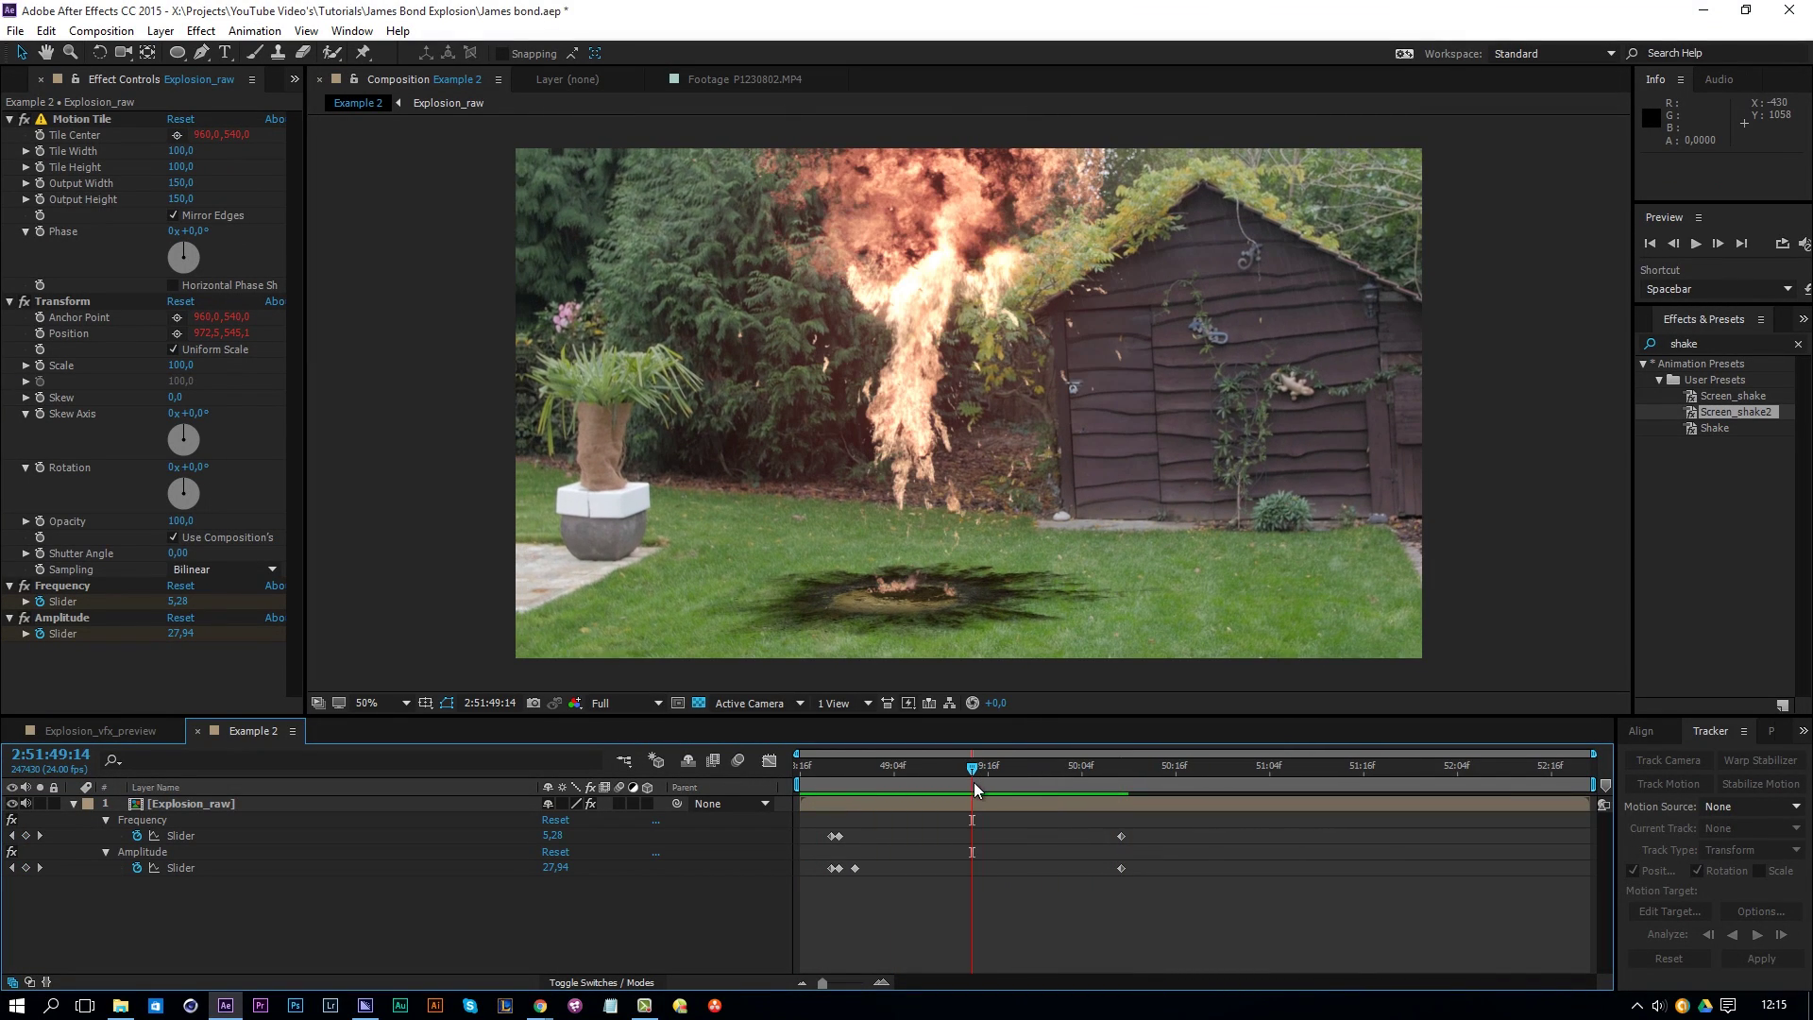
{"action": "left_click", "coordinate": [549, 838]}
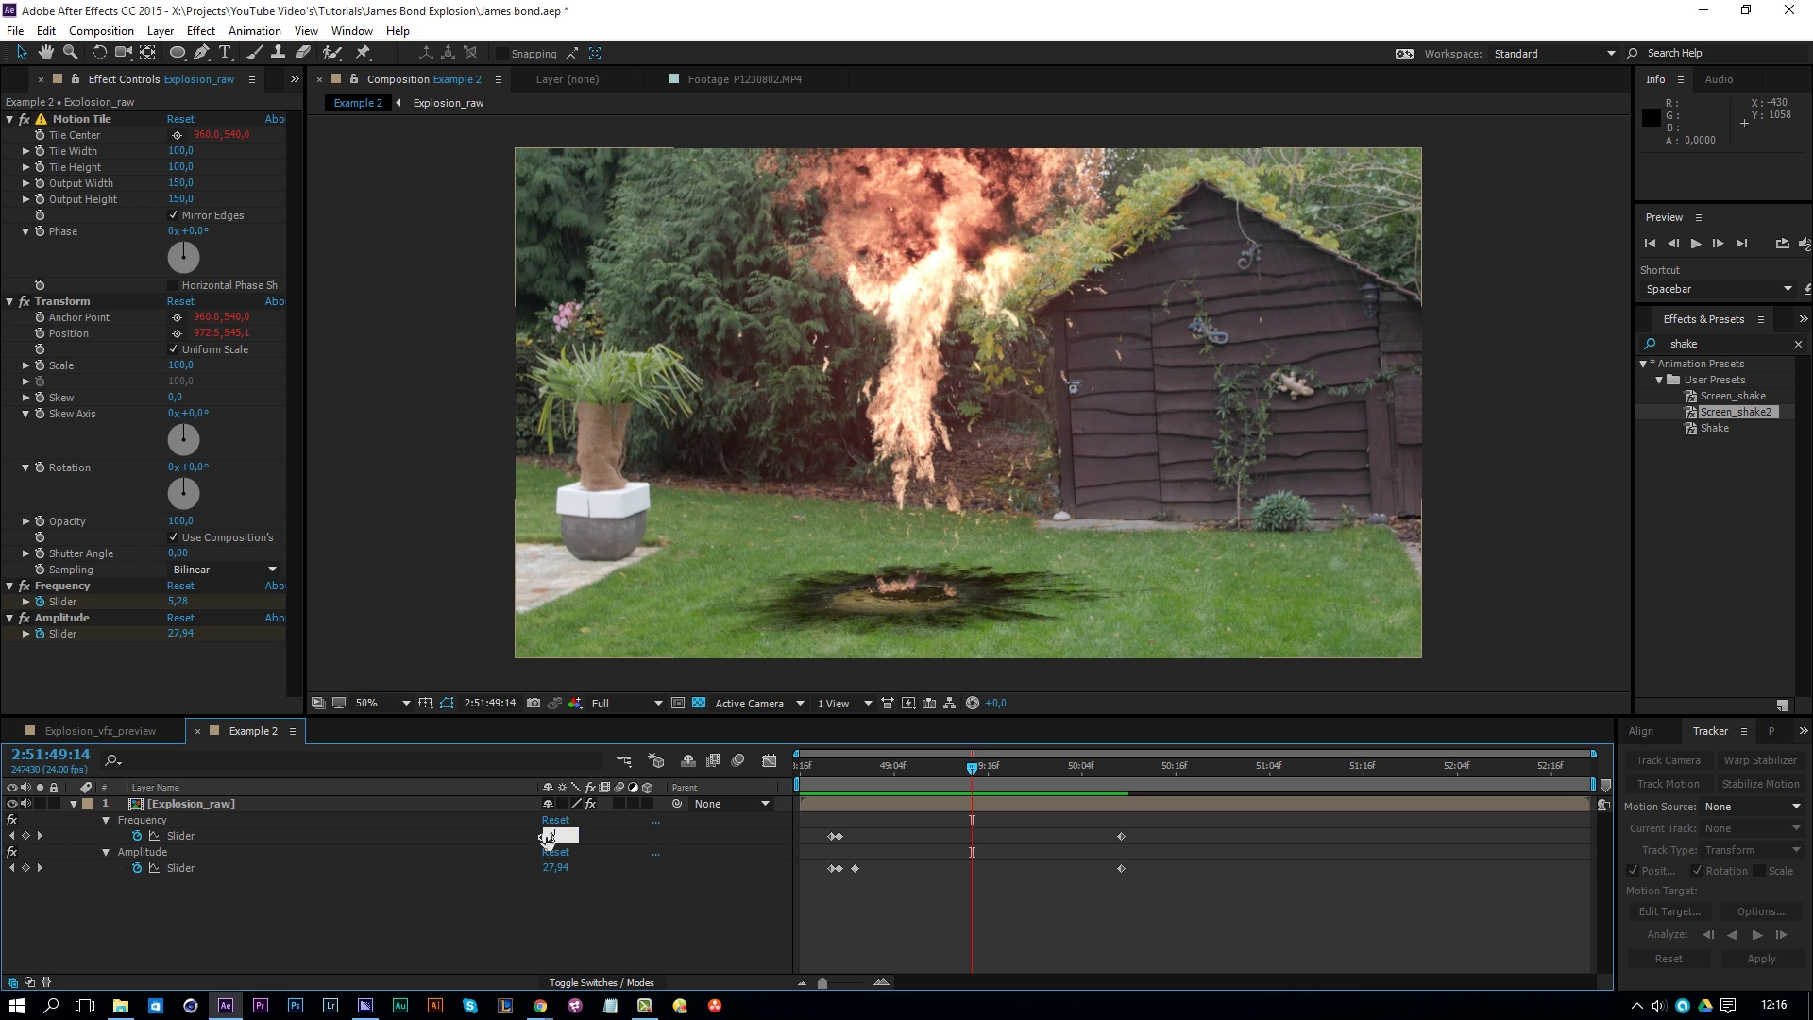
{"action": "type", "text": "1"}
{"action": "left_click", "coordinate": [965, 807]}
Step: Set the Amplitude keyframe at 2:51:48:21 to 150
{"action": "left_click_drag", "start_coordinate": [952, 768], "coordinate": [843, 812]}
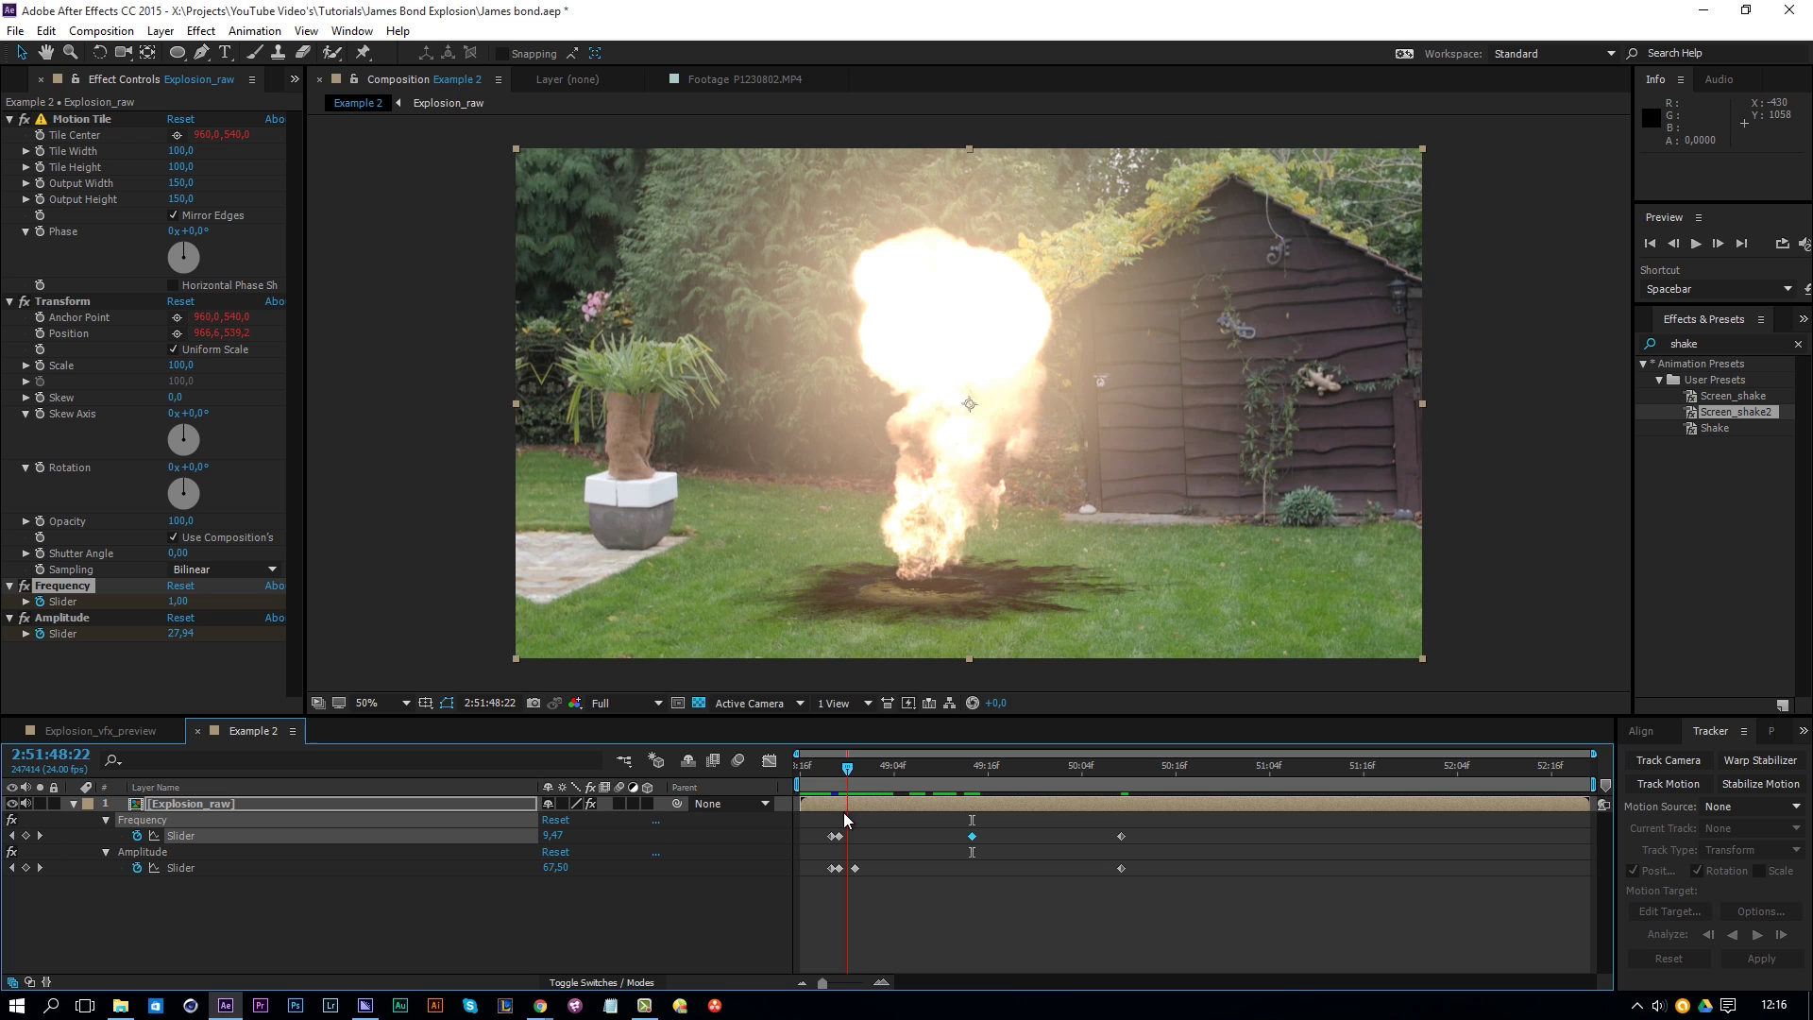
{"action": "type", "text": "150"}
{"action": "key", "text": "Return"}
{"action": "mouse_move", "coordinate": [837, 767]}
{"action": "left_mouse_down"}
{"action": "mouse_move", "coordinate": [865, 772]}
{"action": "mouse_move", "coordinate": [840, 786]}
{"action": "left_mouse_up"}
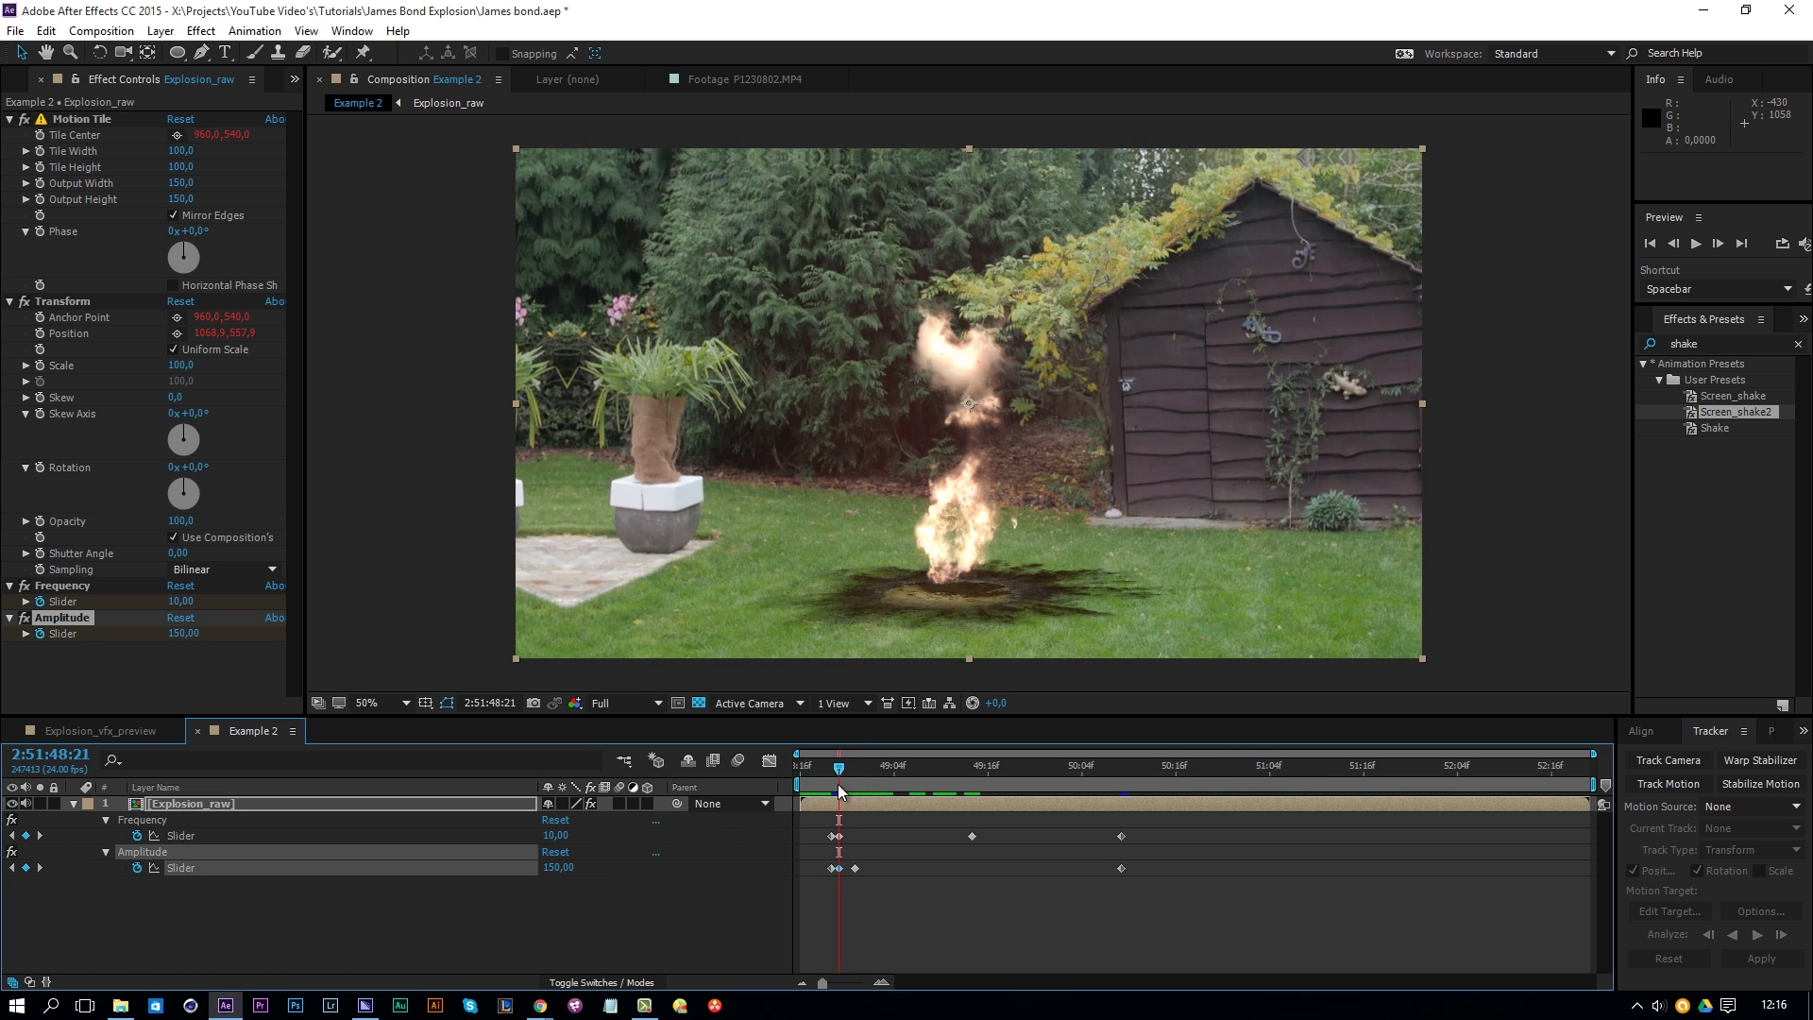
Step: Enable motion blur for the Explosion_raw layer and for the composition, and preview the blurred shake
{"action": "left_click", "coordinate": [619, 803]}
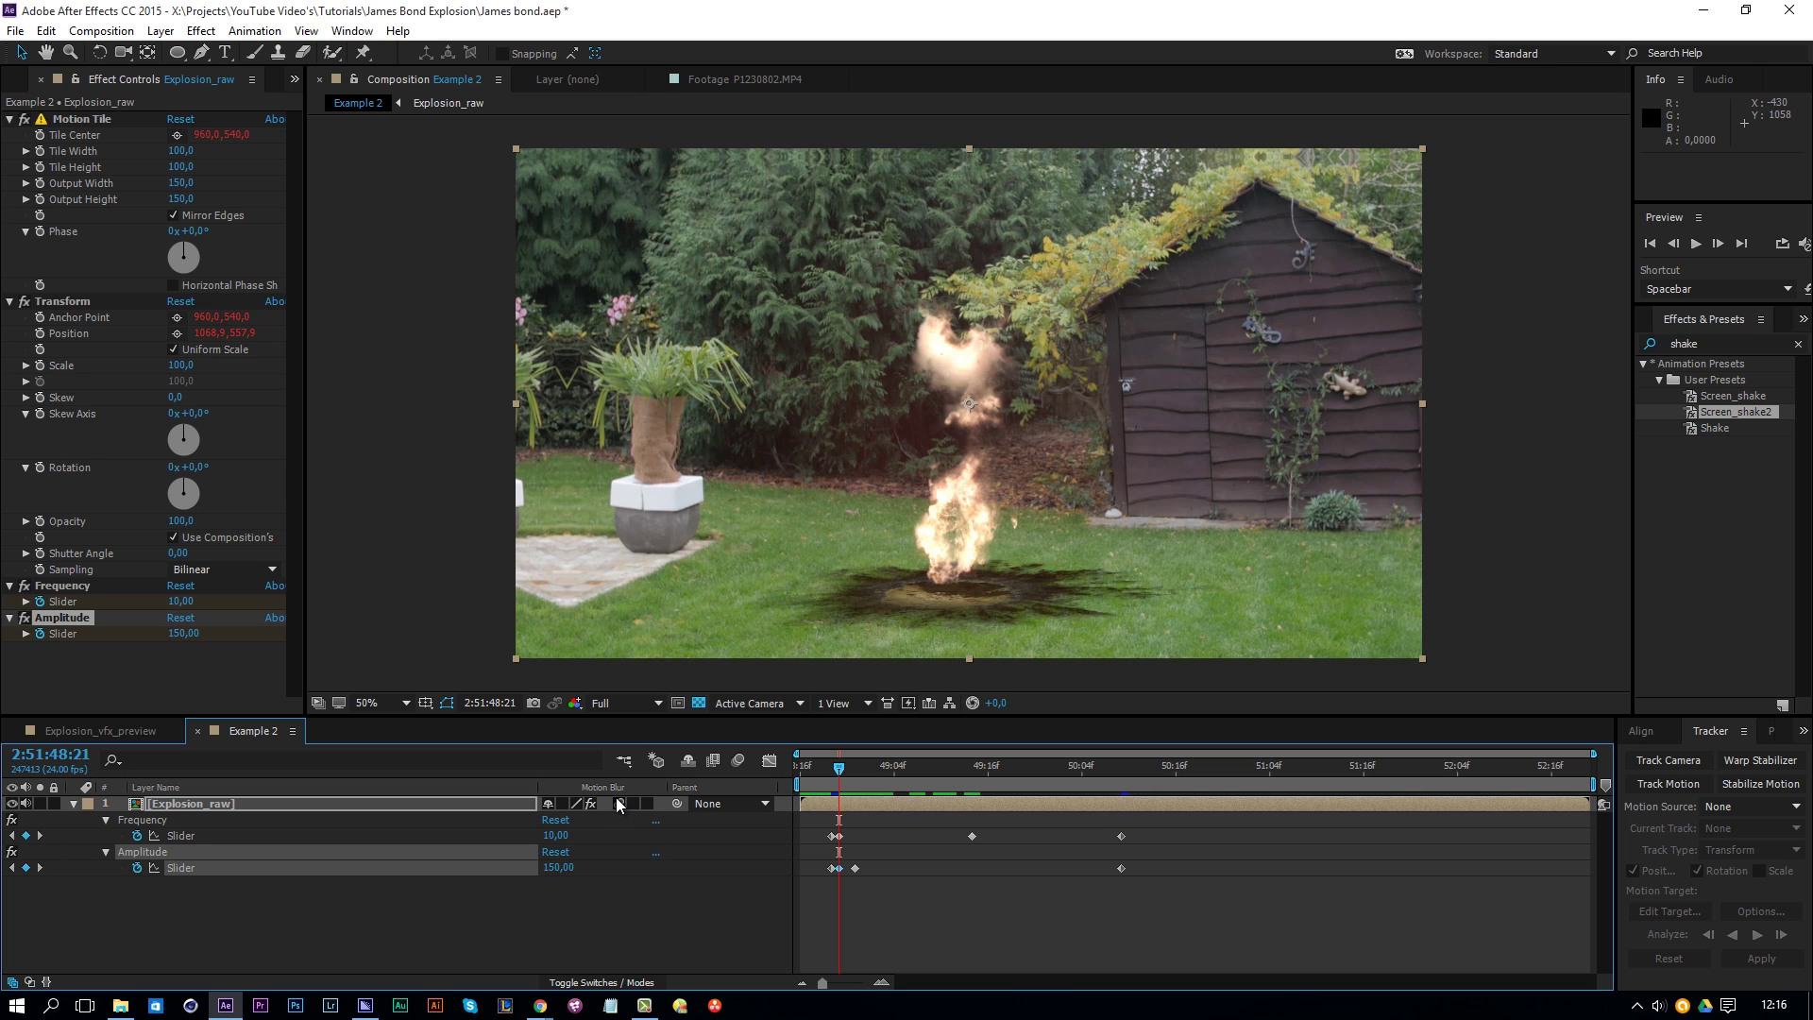
{"action": "left_click", "coordinate": [739, 761]}
{"action": "left_click_drag", "start_coordinate": [841, 780], "coordinate": [848, 776]}
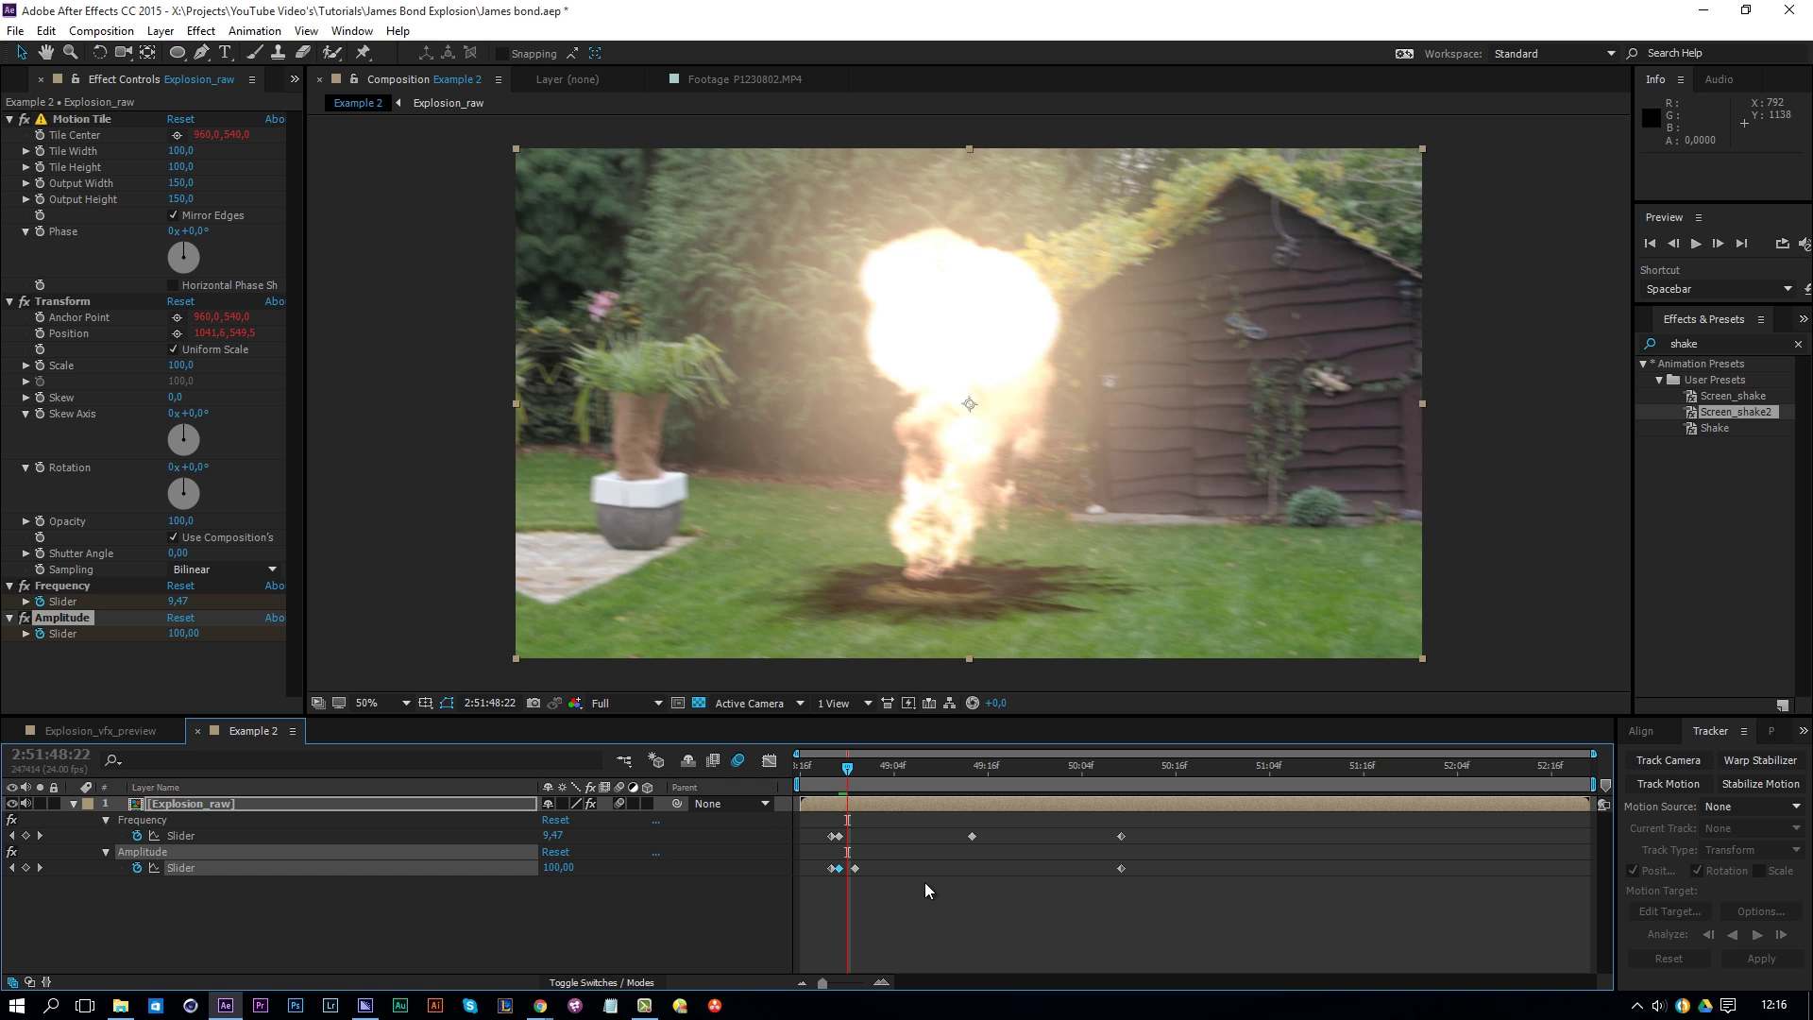
{"action": "key", "text": "space"}
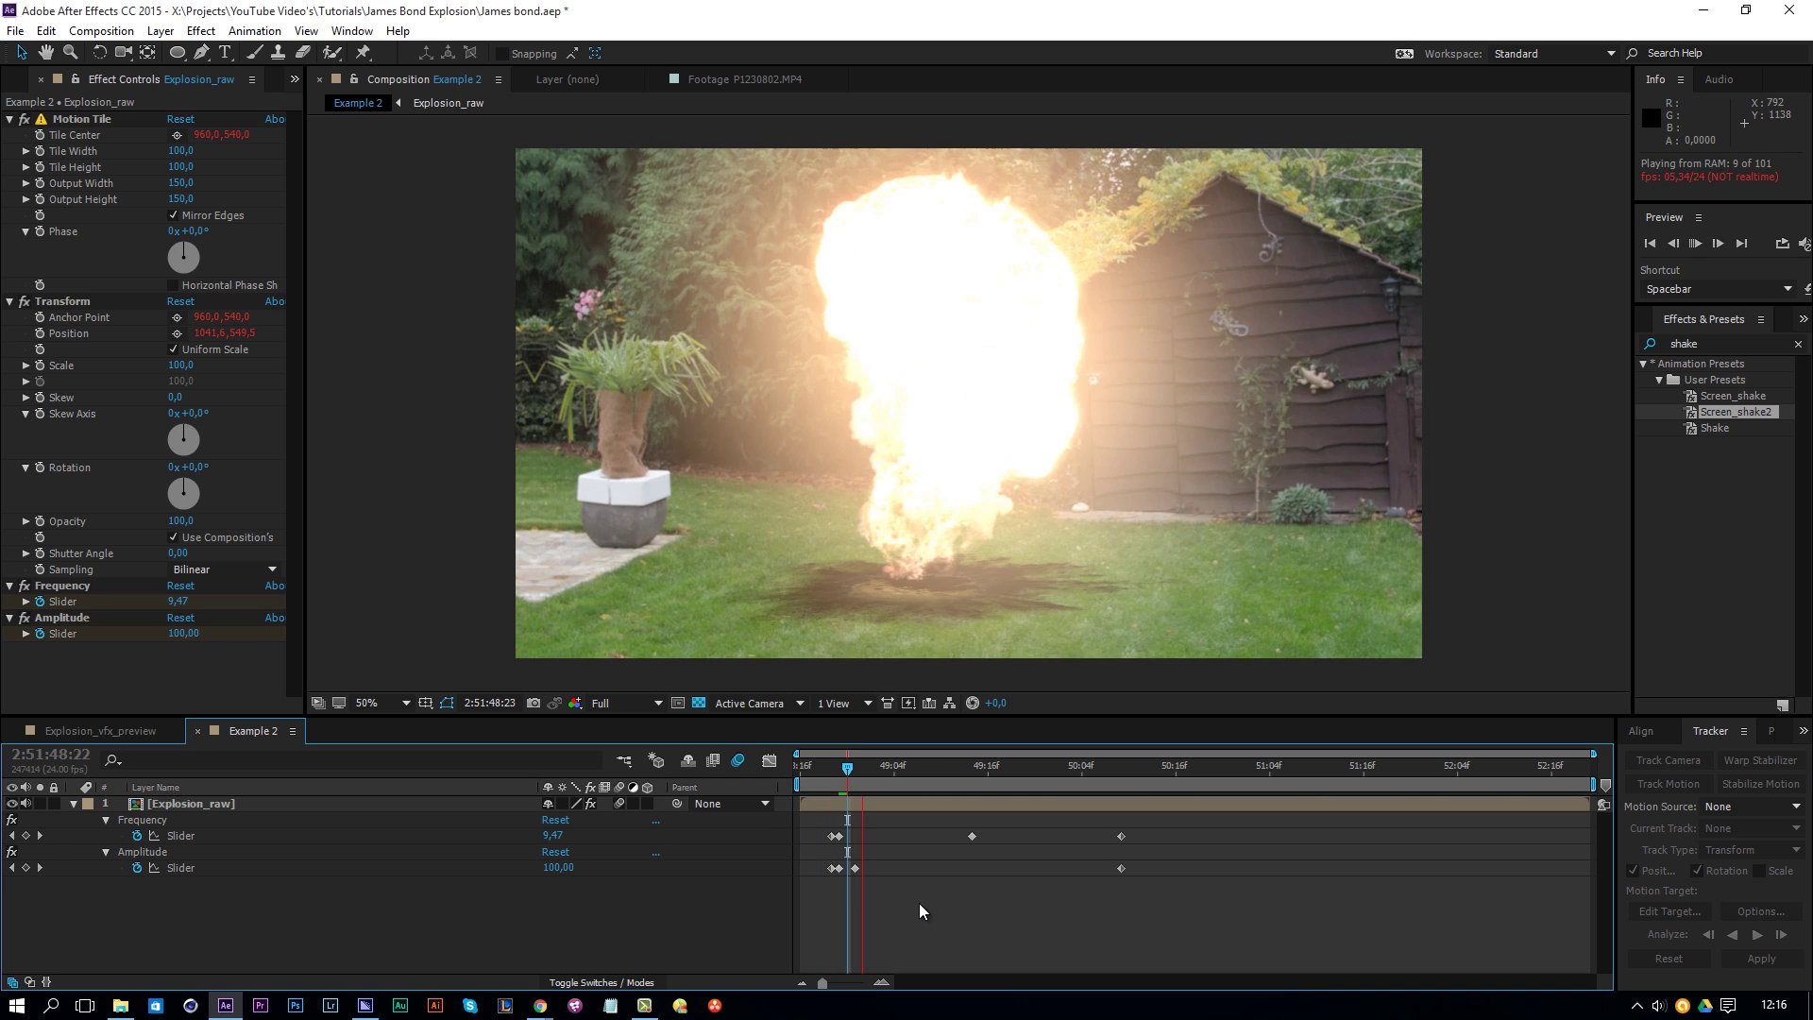
Step: Reduce the Amplitude keyframe at 2:51:48:21 to 100 and preview the shake
{"action": "key", "text": "space"}
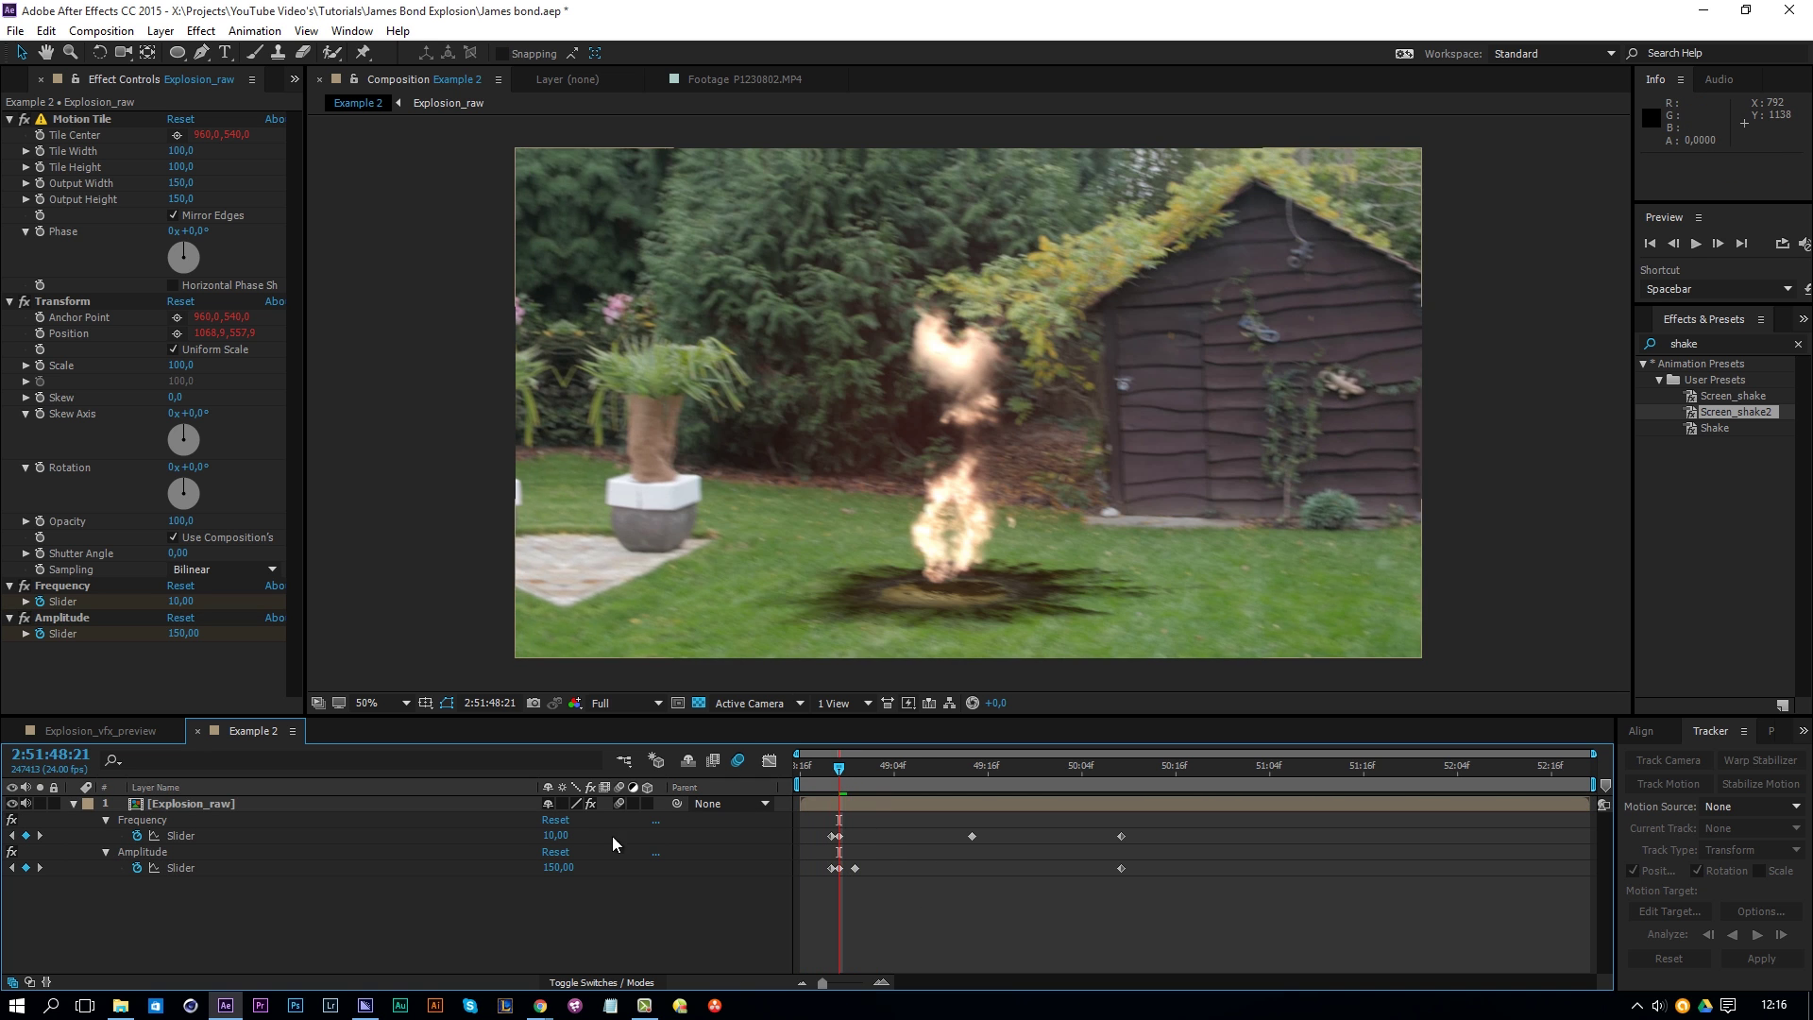
{"action": "key", "text": "Return"}
{"action": "key", "text": "space"}
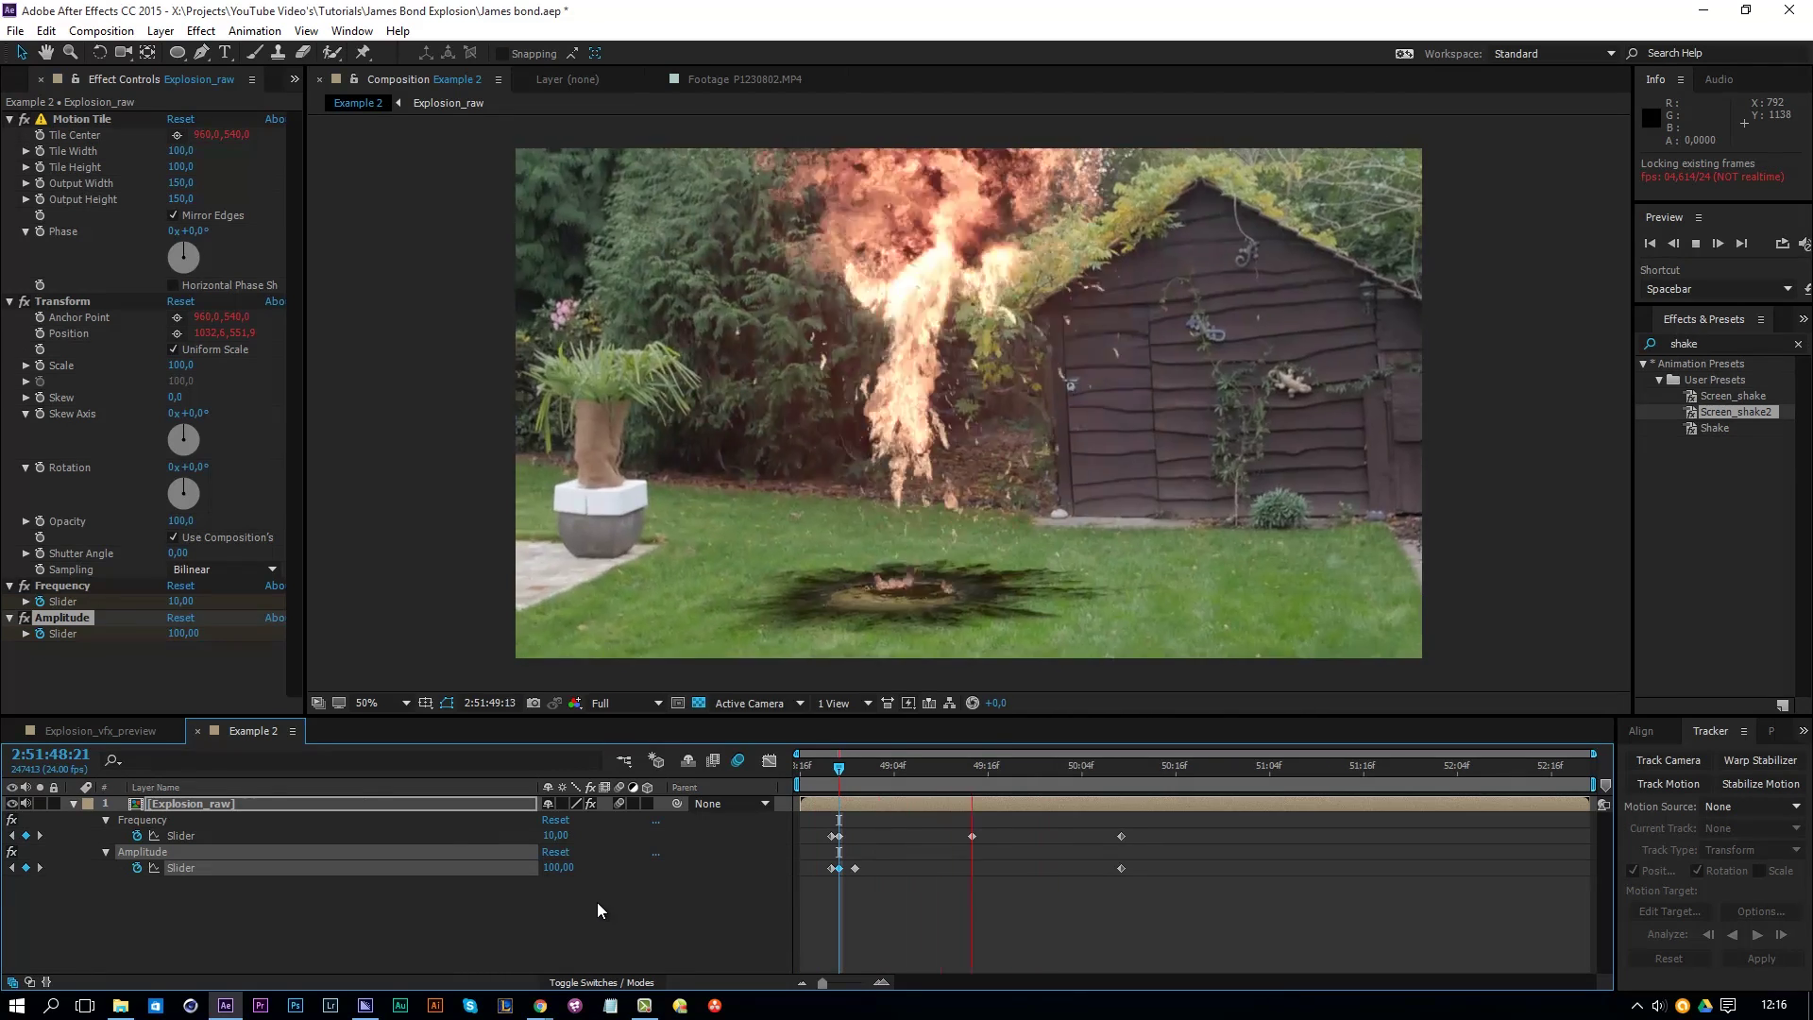
Step: Move the Frequency keyframe at 2:51:49:14 earlier to about 2:51:49:01, and preview the result
{"action": "left_click", "coordinate": [854, 767]}
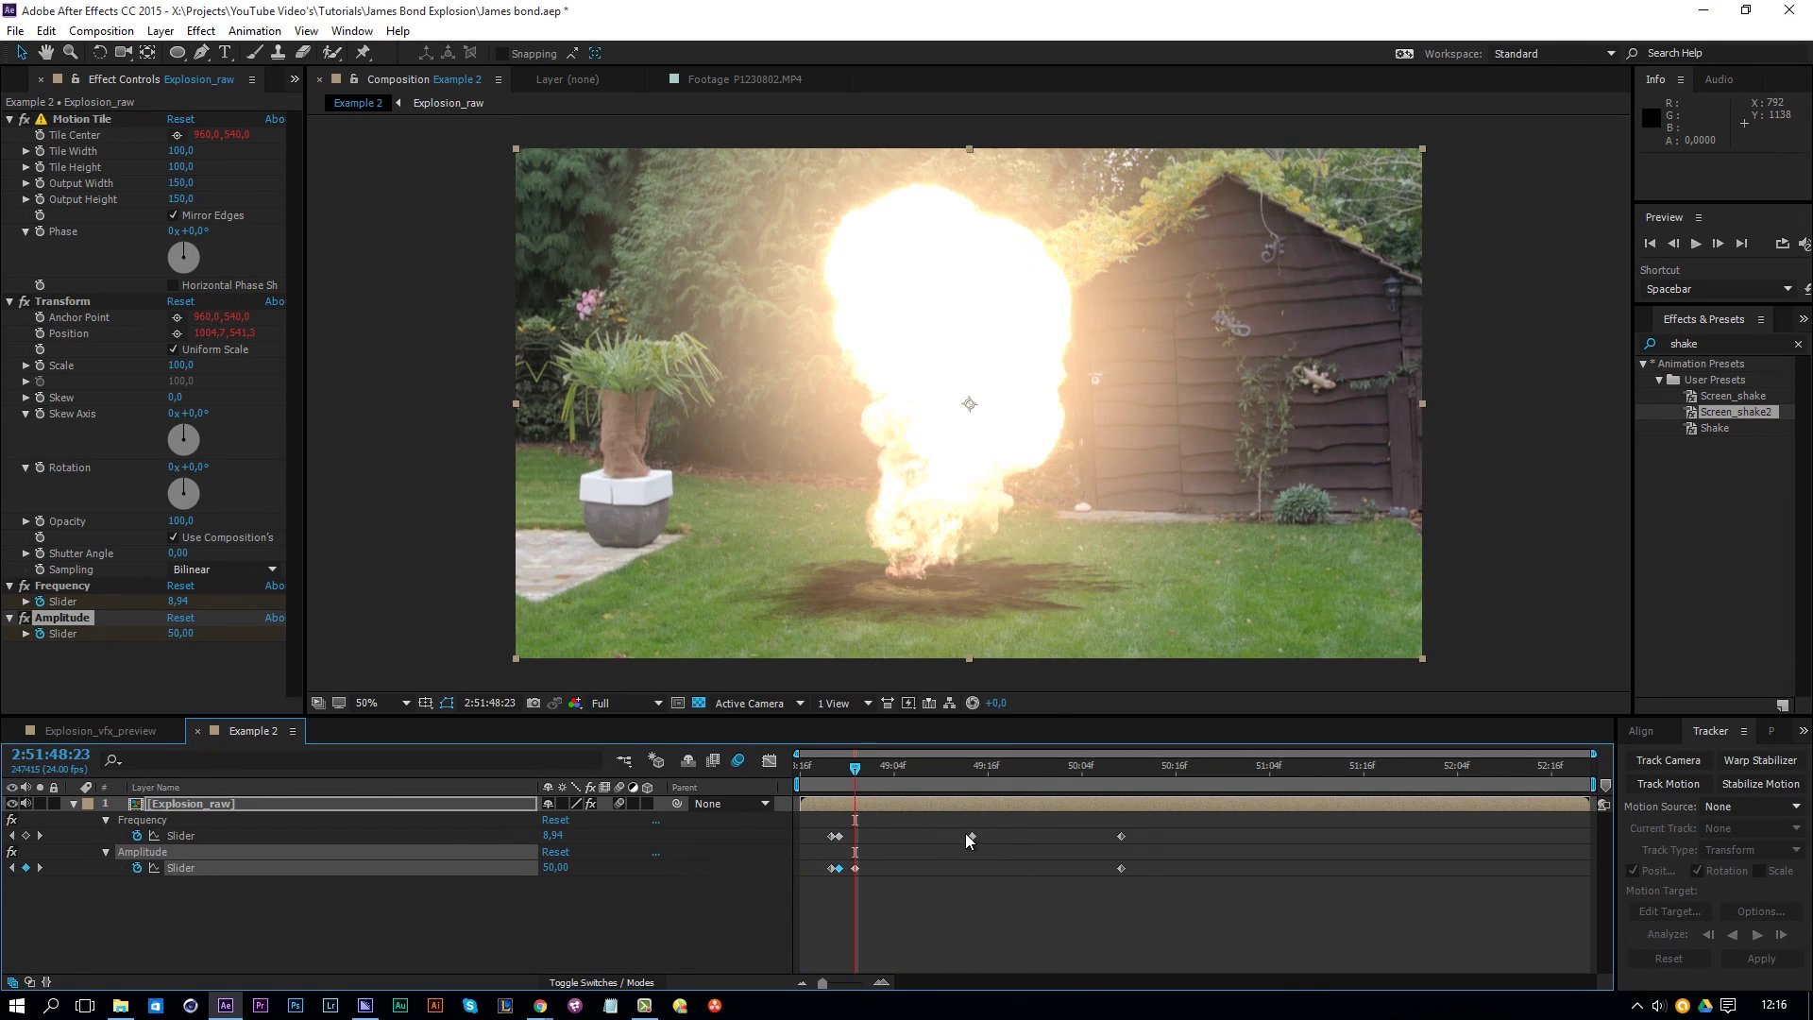
{"action": "left_click_drag", "start_coordinate": [973, 836], "coordinate": [873, 854]}
{"action": "key", "text": "space"}
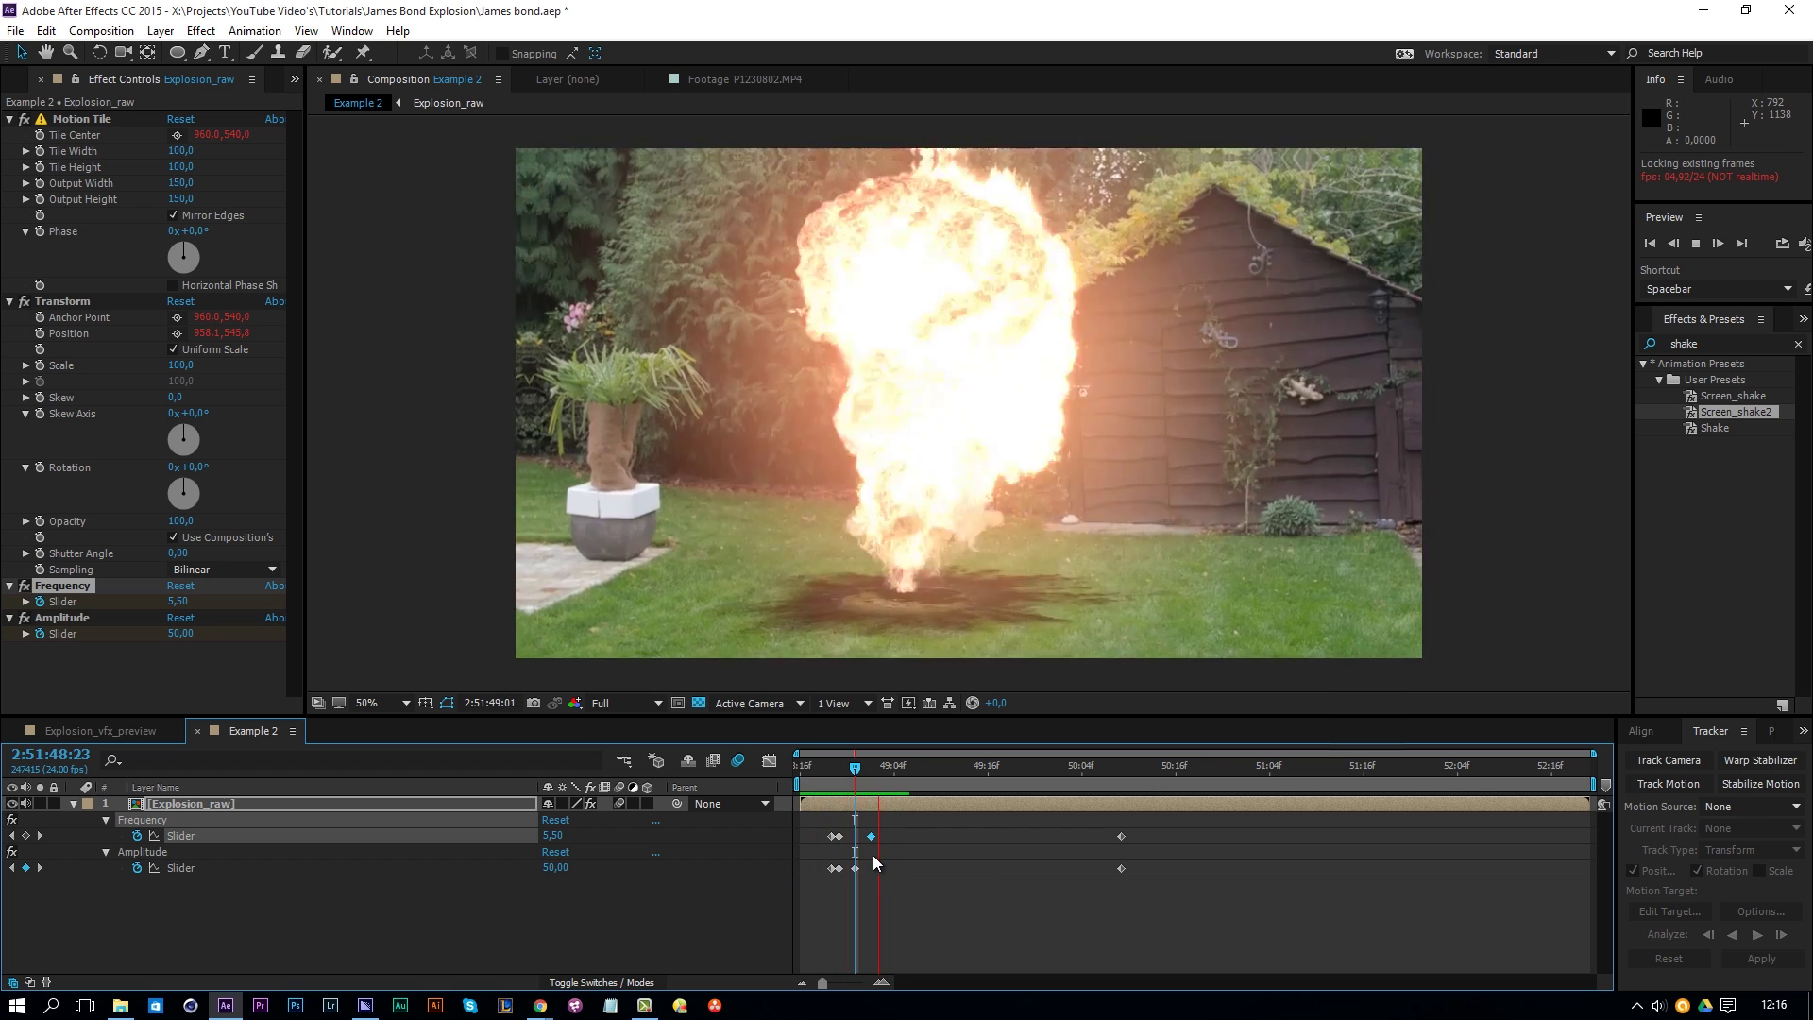
Step: At 2:51:48:21, set the Amplitude to 75 and the Frequency to 8, and preview the shake
{"action": "key", "text": "space"}
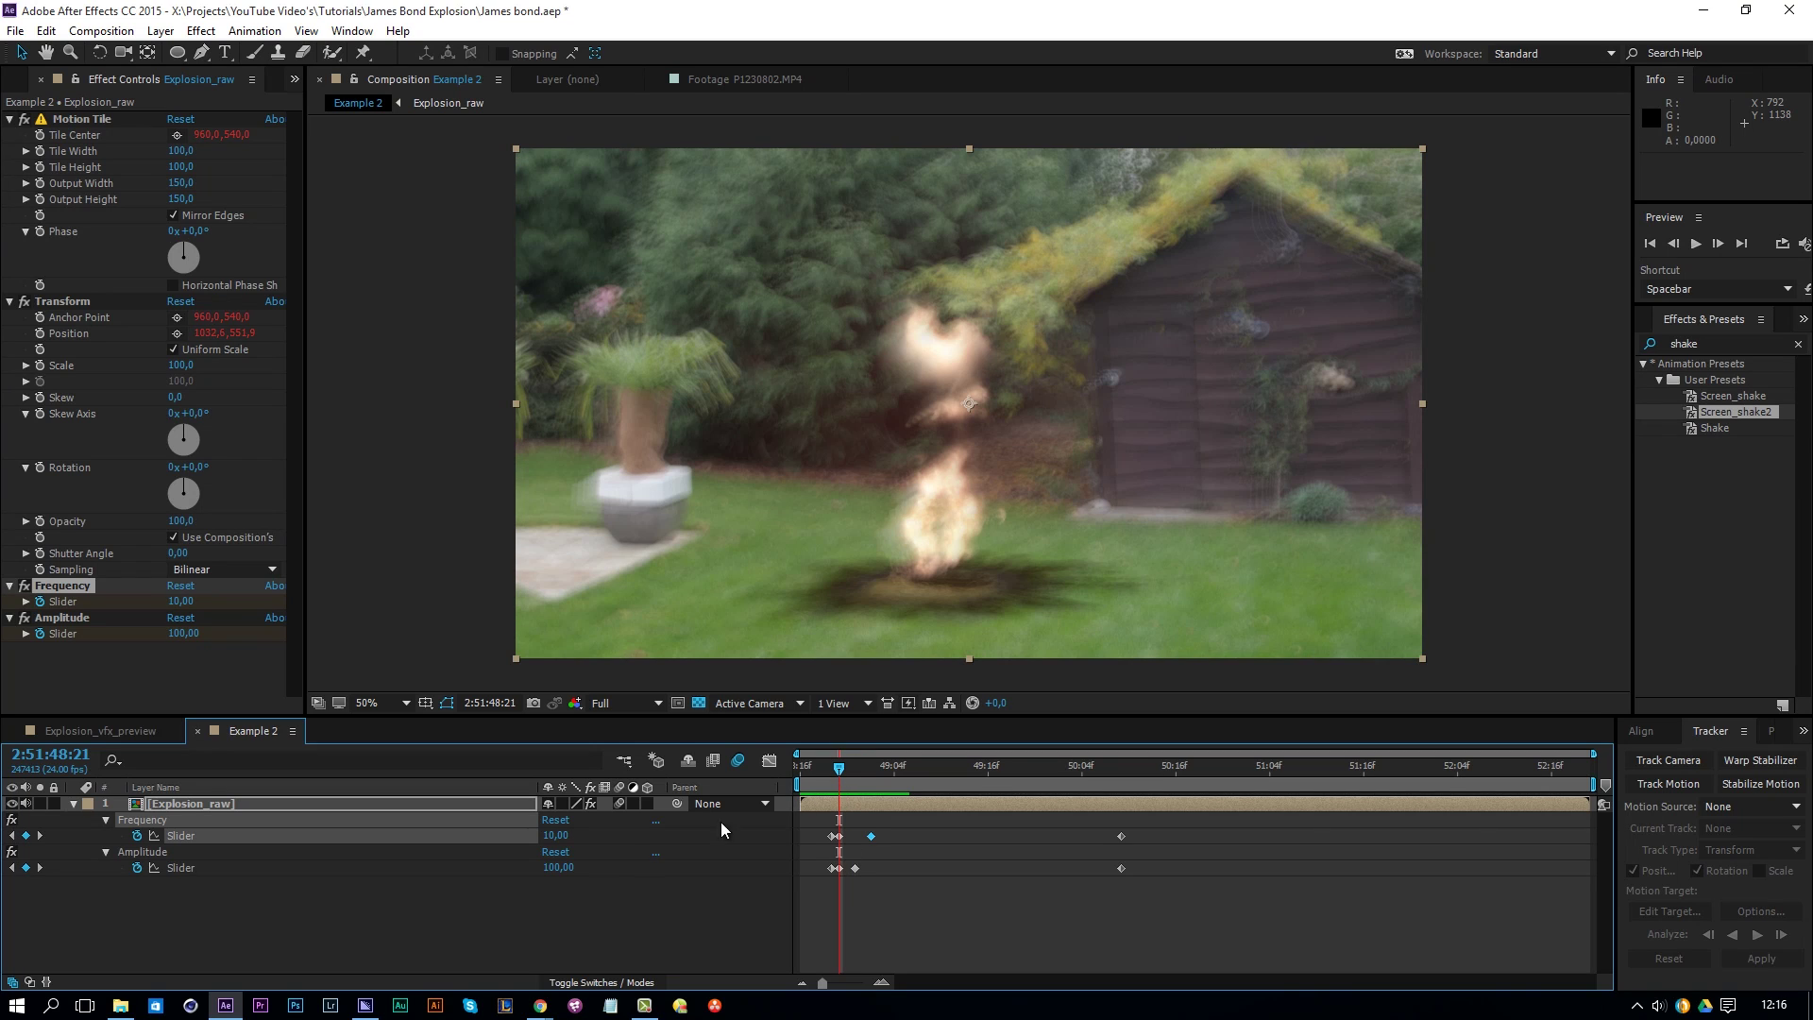
{"action": "left_click", "coordinate": [562, 867]}
{"action": "type", "text": "75"}
{"action": "key", "text": "Return"}
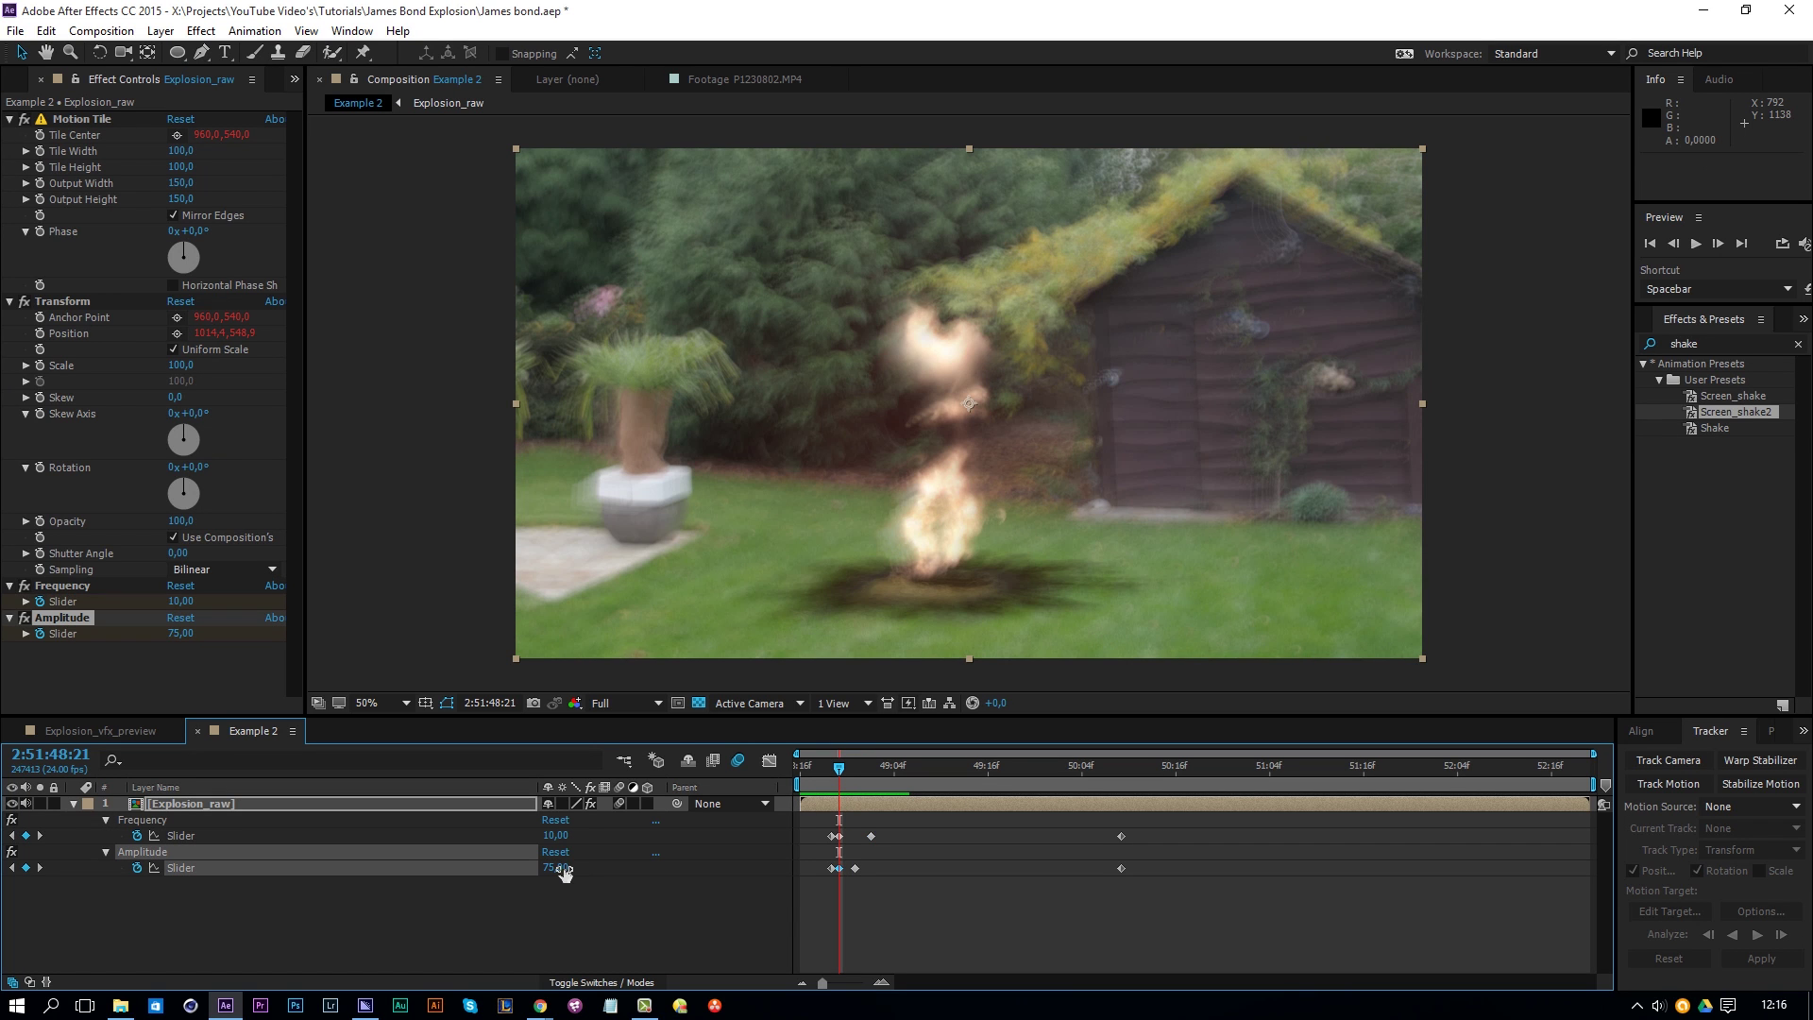
{"action": "left_click", "coordinate": [555, 835]}
{"action": "type", "text": "8"}
{"action": "key", "text": "Return"}
{"action": "key", "text": "space"}
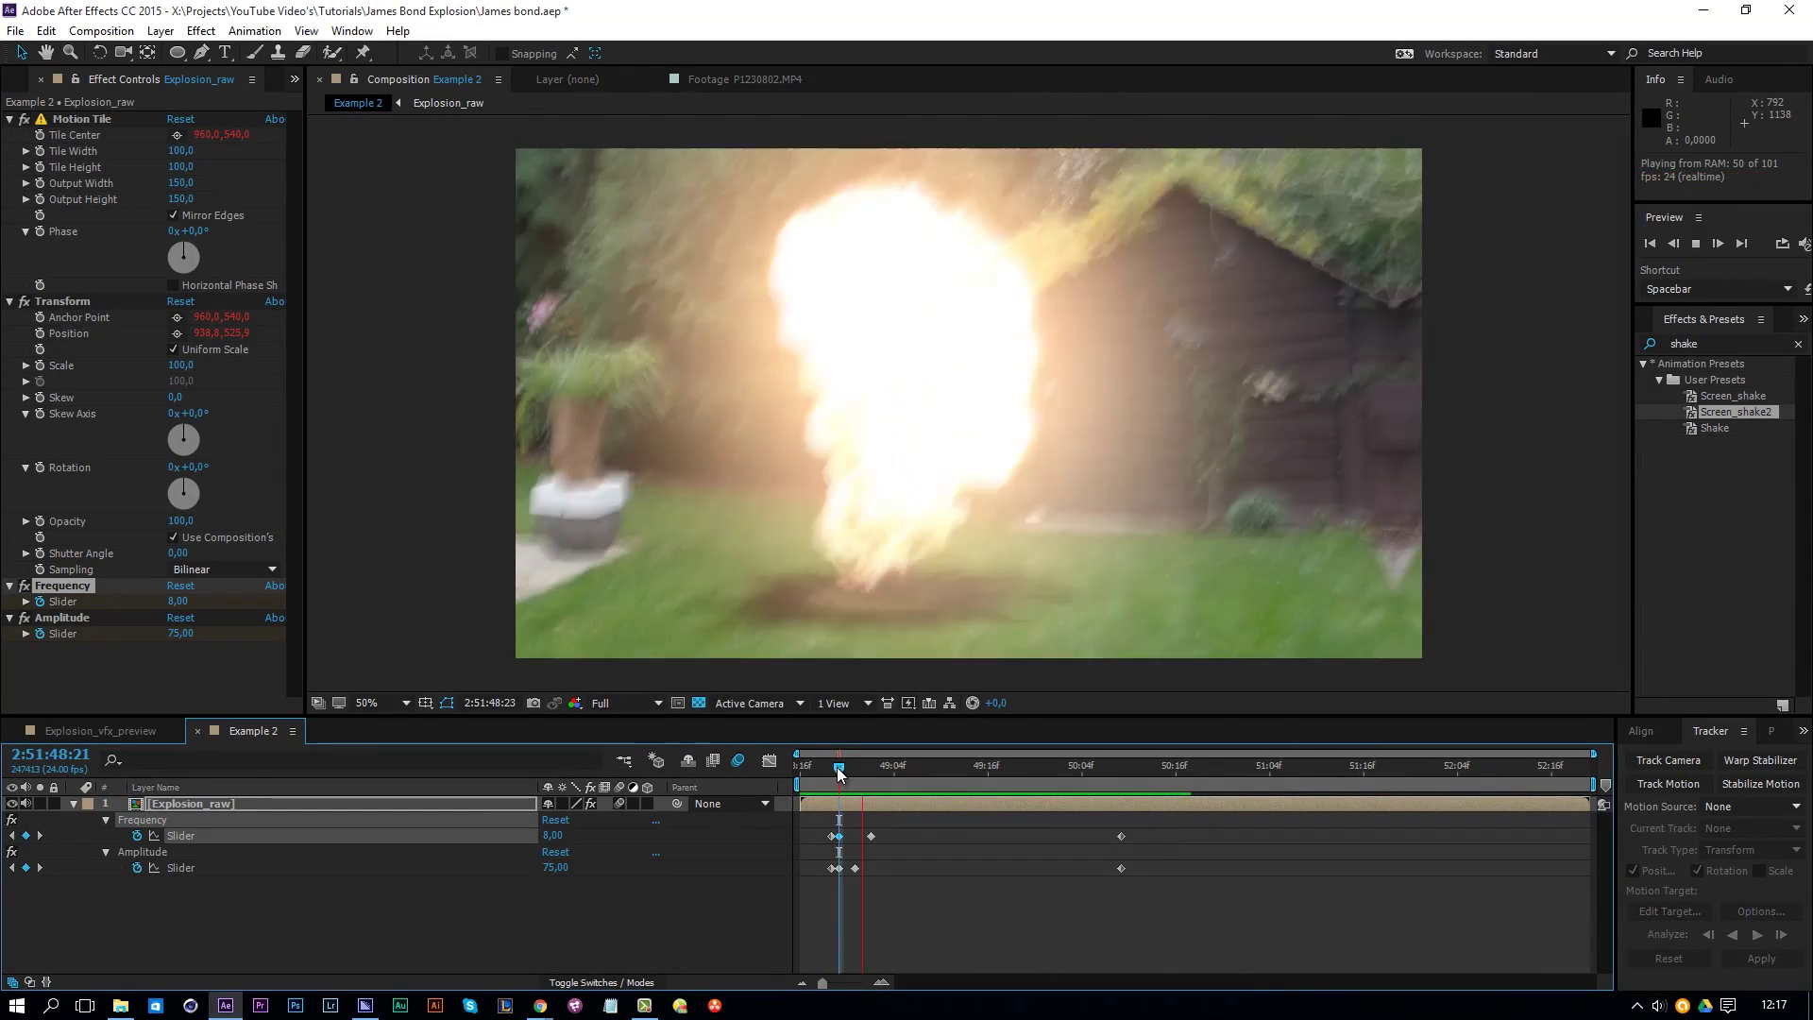
Step: Lower the Amplitude keyframe at 2:51:48:21 to 50 and preview the shake
{"action": "left_click", "coordinate": [835, 767]}
{"action": "left_click", "coordinate": [554, 867]}
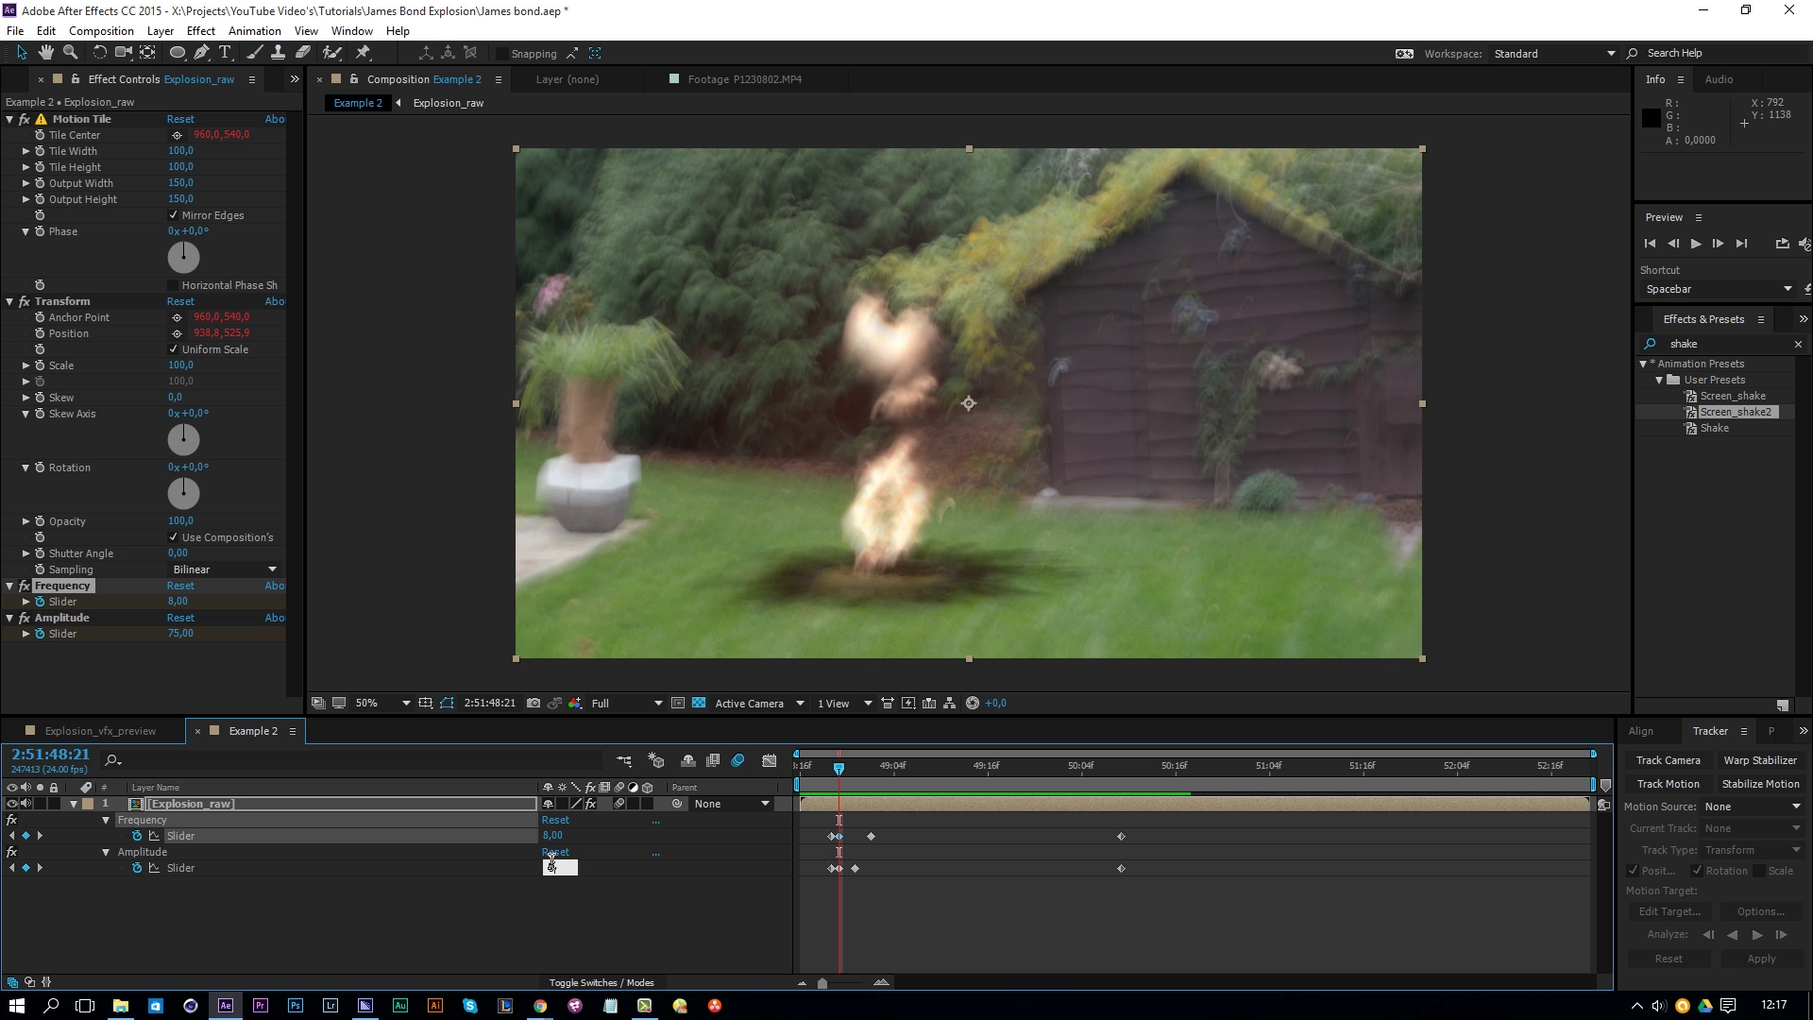
{"action": "type", "text": "50"}
{"action": "key", "text": "Return"}
{"action": "key", "text": "space"}
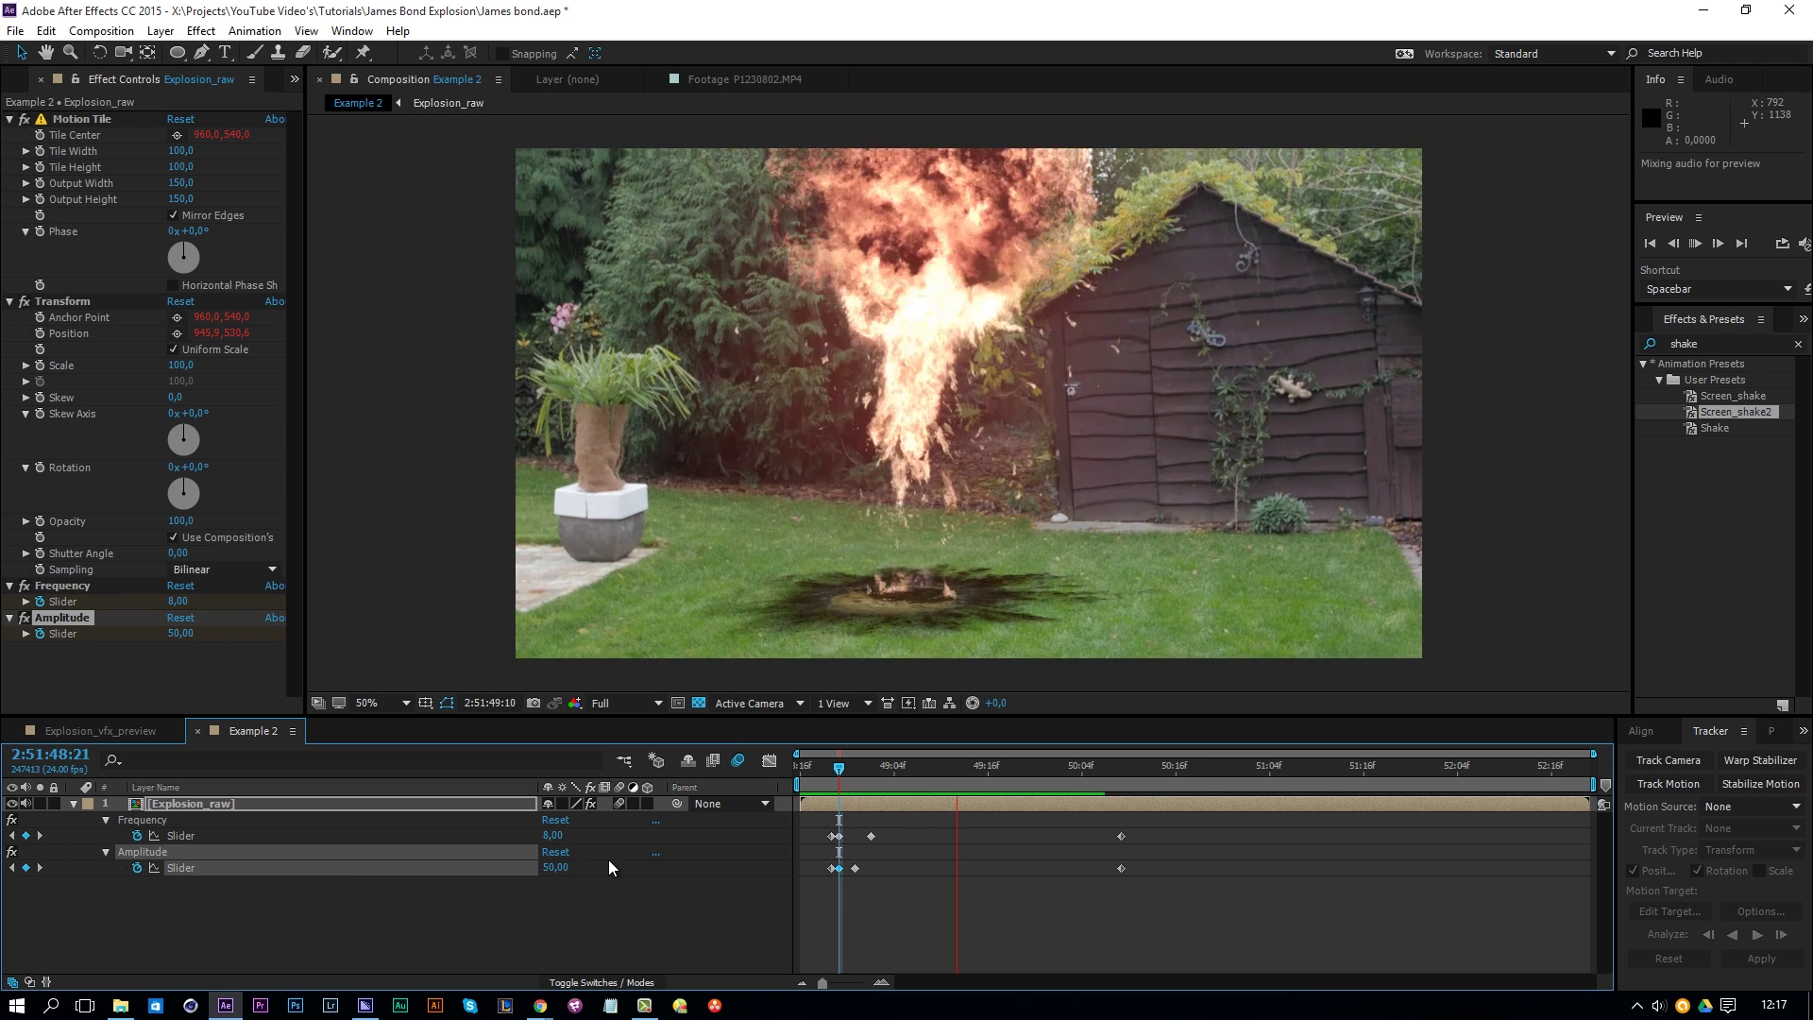
Step: Lower the Amplitude keyframe at 2:51:48:23 to 30 and preview the shake
{"action": "left_click", "coordinate": [858, 770]}
{"action": "left_click", "coordinate": [555, 867]}
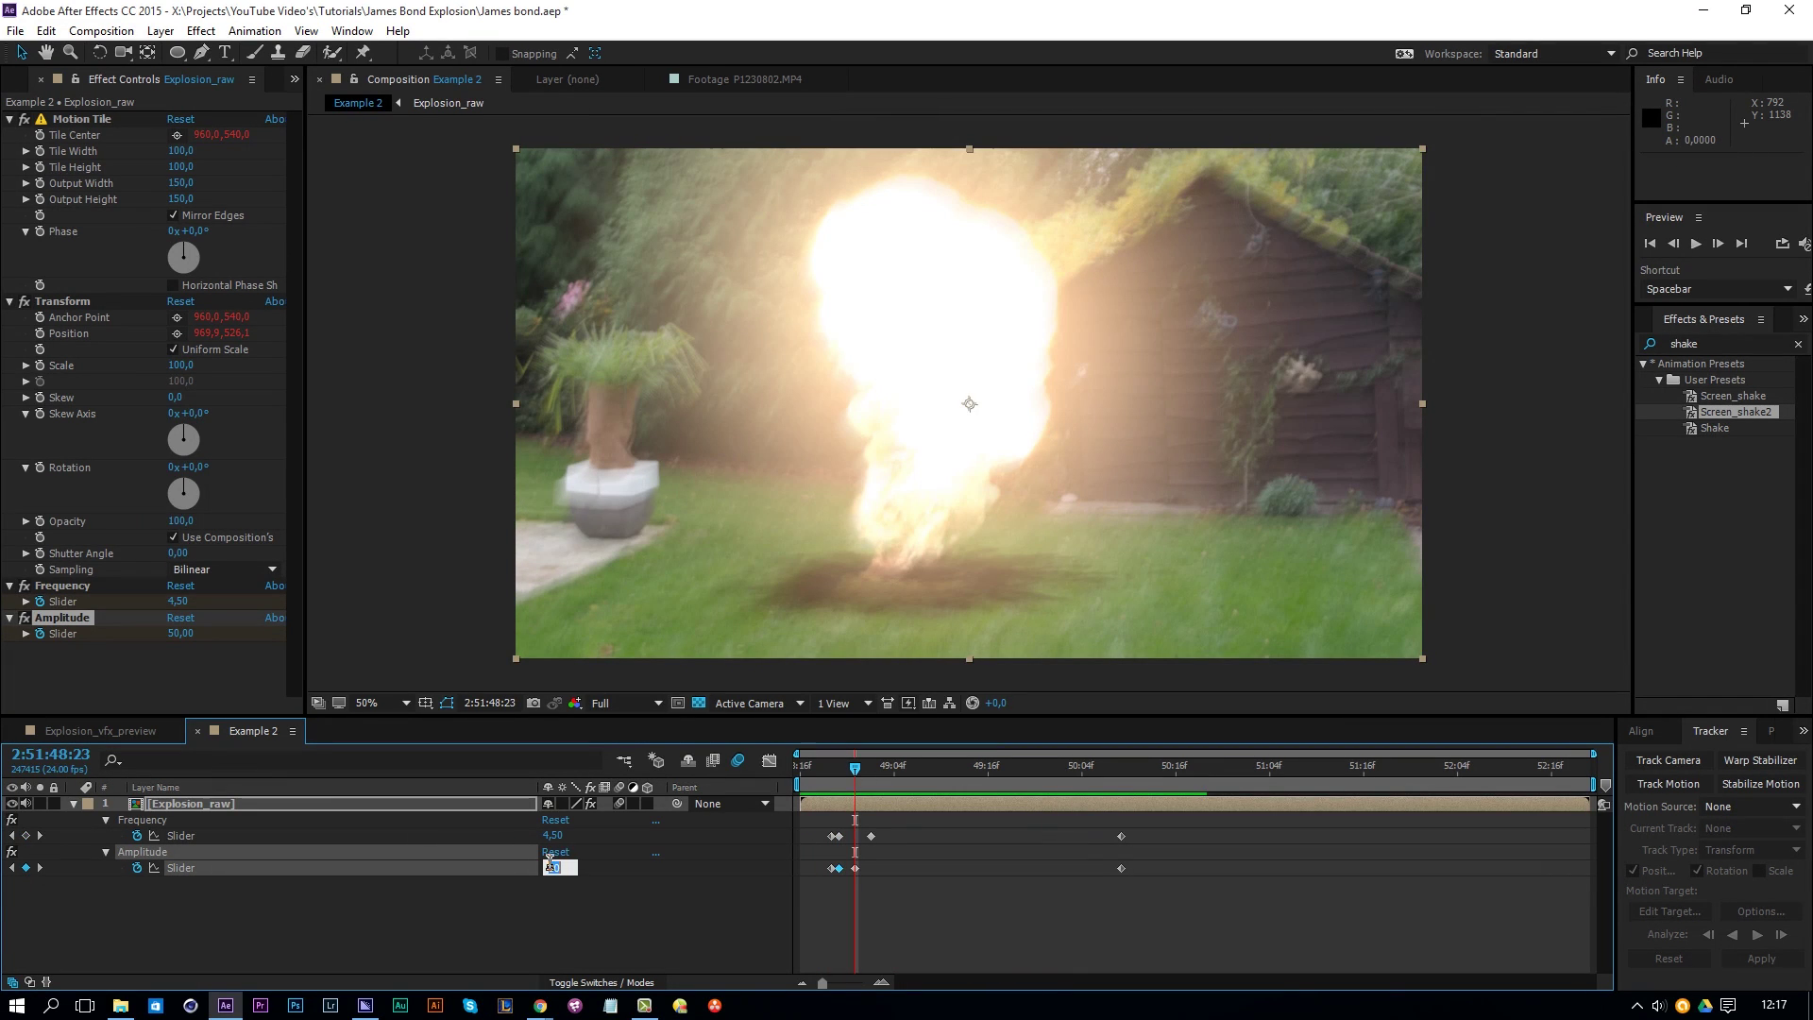
{"action": "type", "text": "30"}
{"action": "key", "text": "Return"}
{"action": "key", "text": "space"}
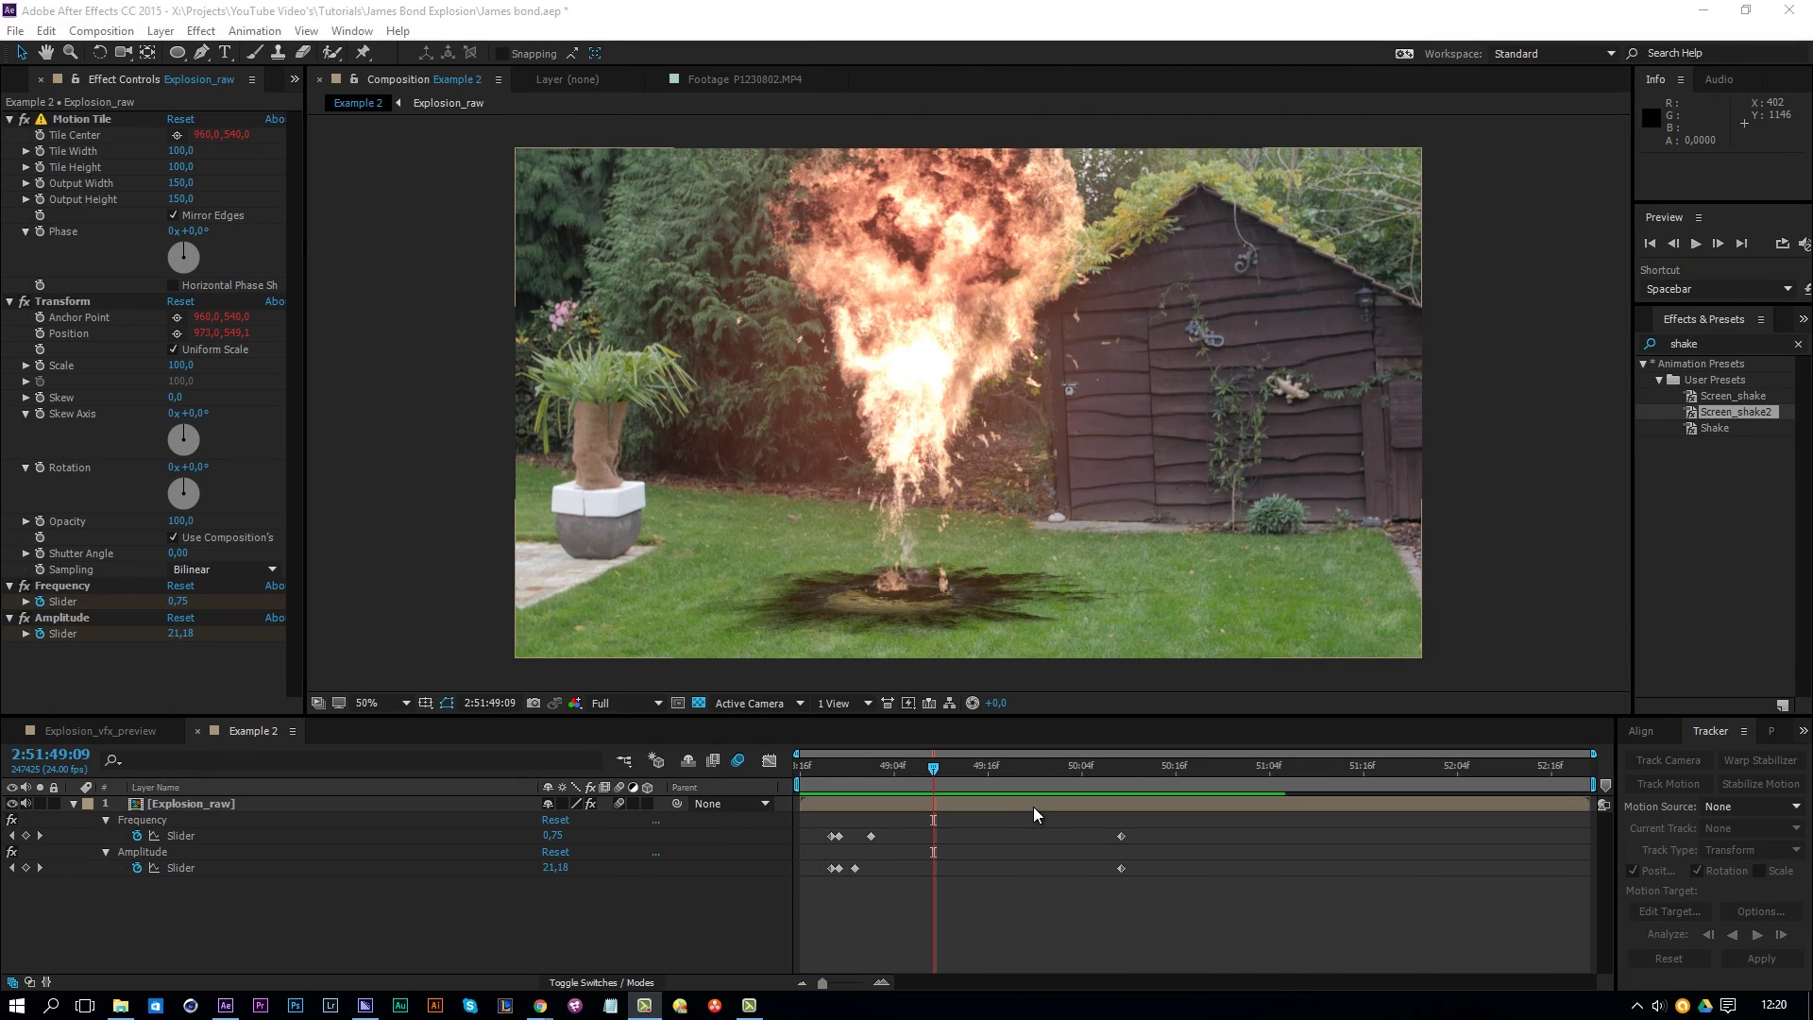
Step: Open the Explosion_raw composition and go to the bright blast frame at 2:51:48:22
{"action": "double_click", "coordinate": [1034, 805]}
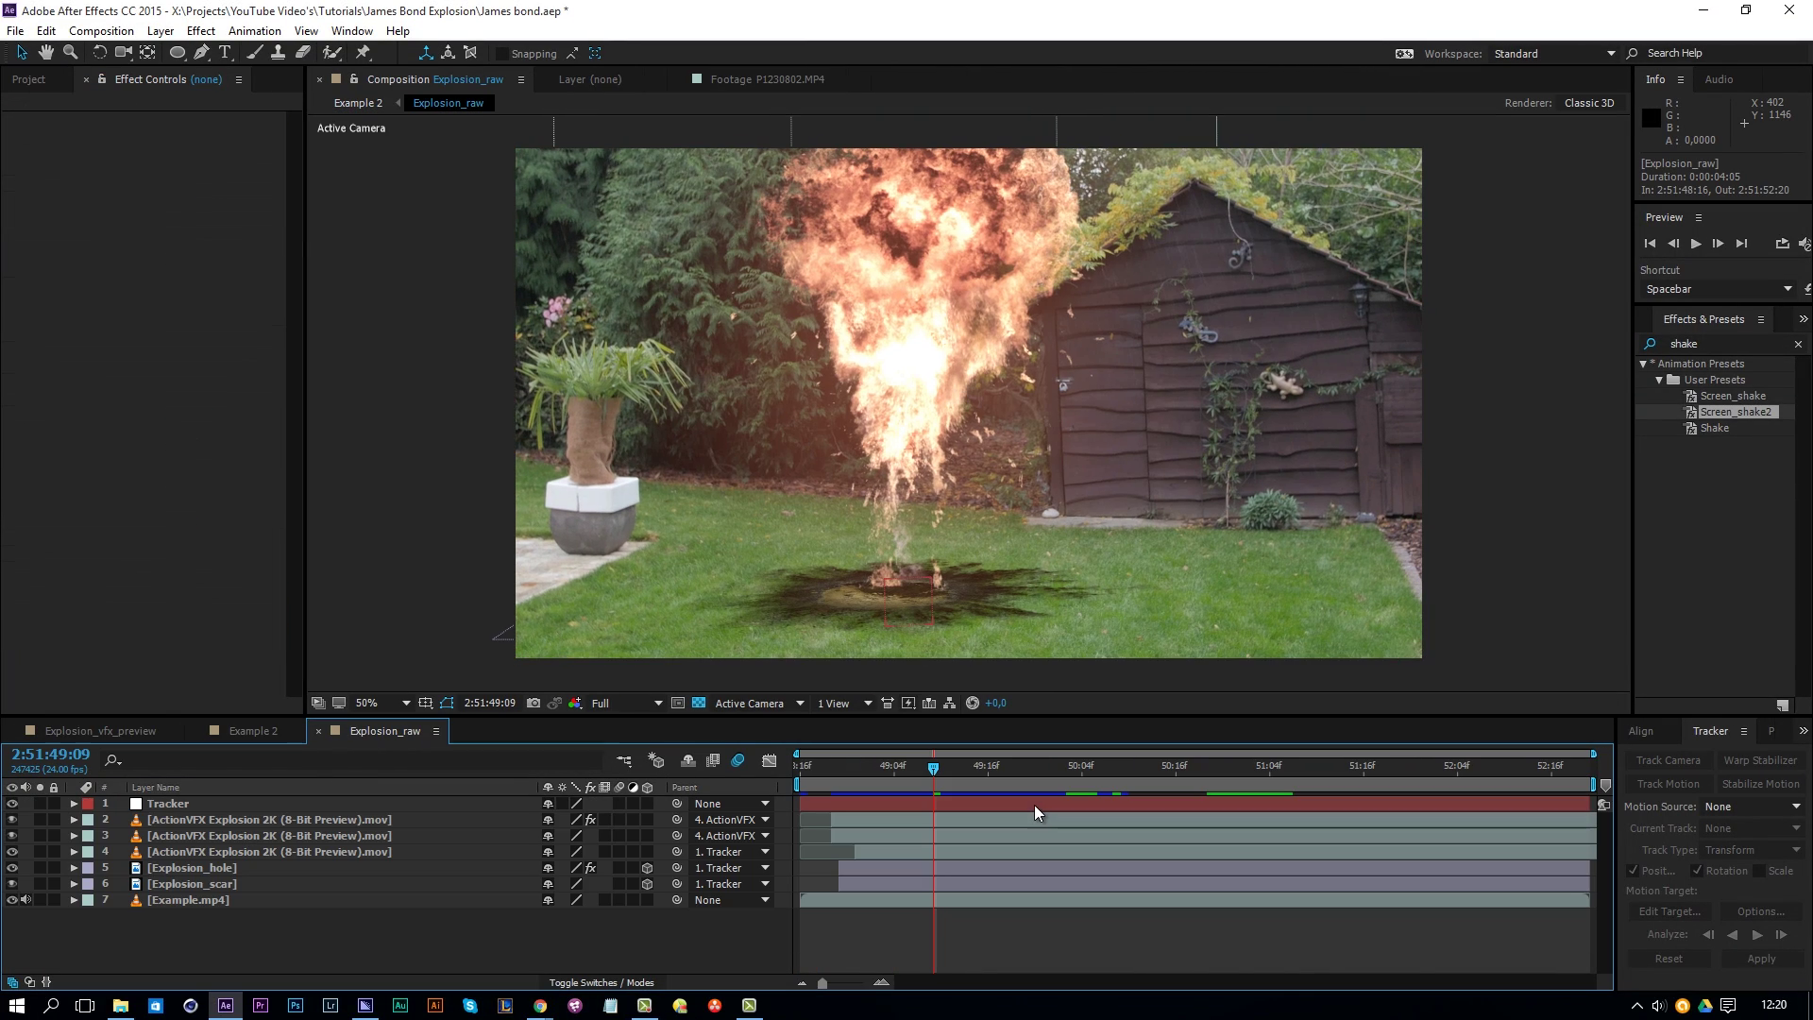
{"action": "left_click_drag", "start_coordinate": [937, 762], "coordinate": [844, 782]}
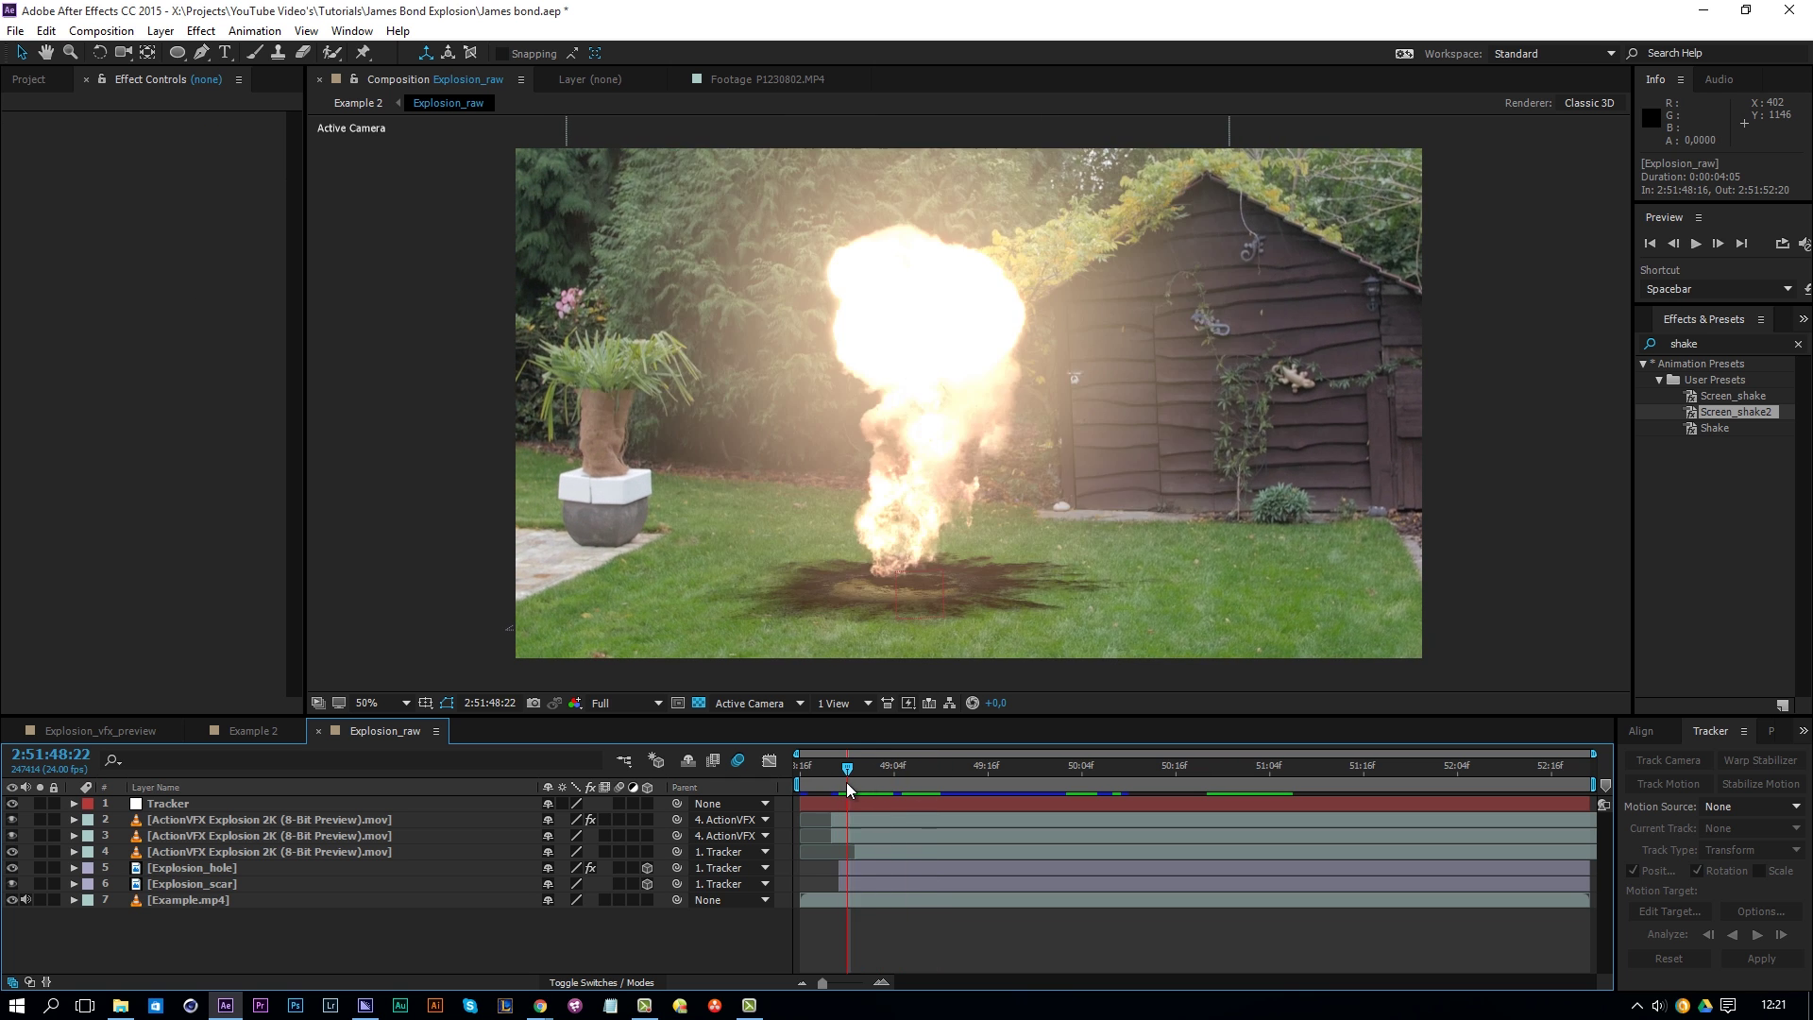
{"action": "key", "text": "Page_Up"}
{"action": "key", "text": "Page_Down"}
Step: Create a 1920 x 1080 px solid in light orange, colour F49870, above all layers of Explosion_raw
{"action": "right_click", "coordinate": [610, 934]}
{"action": "mouse_move", "coordinate": [667, 755]}
{"action": "left_click", "coordinate": [447, 802]}
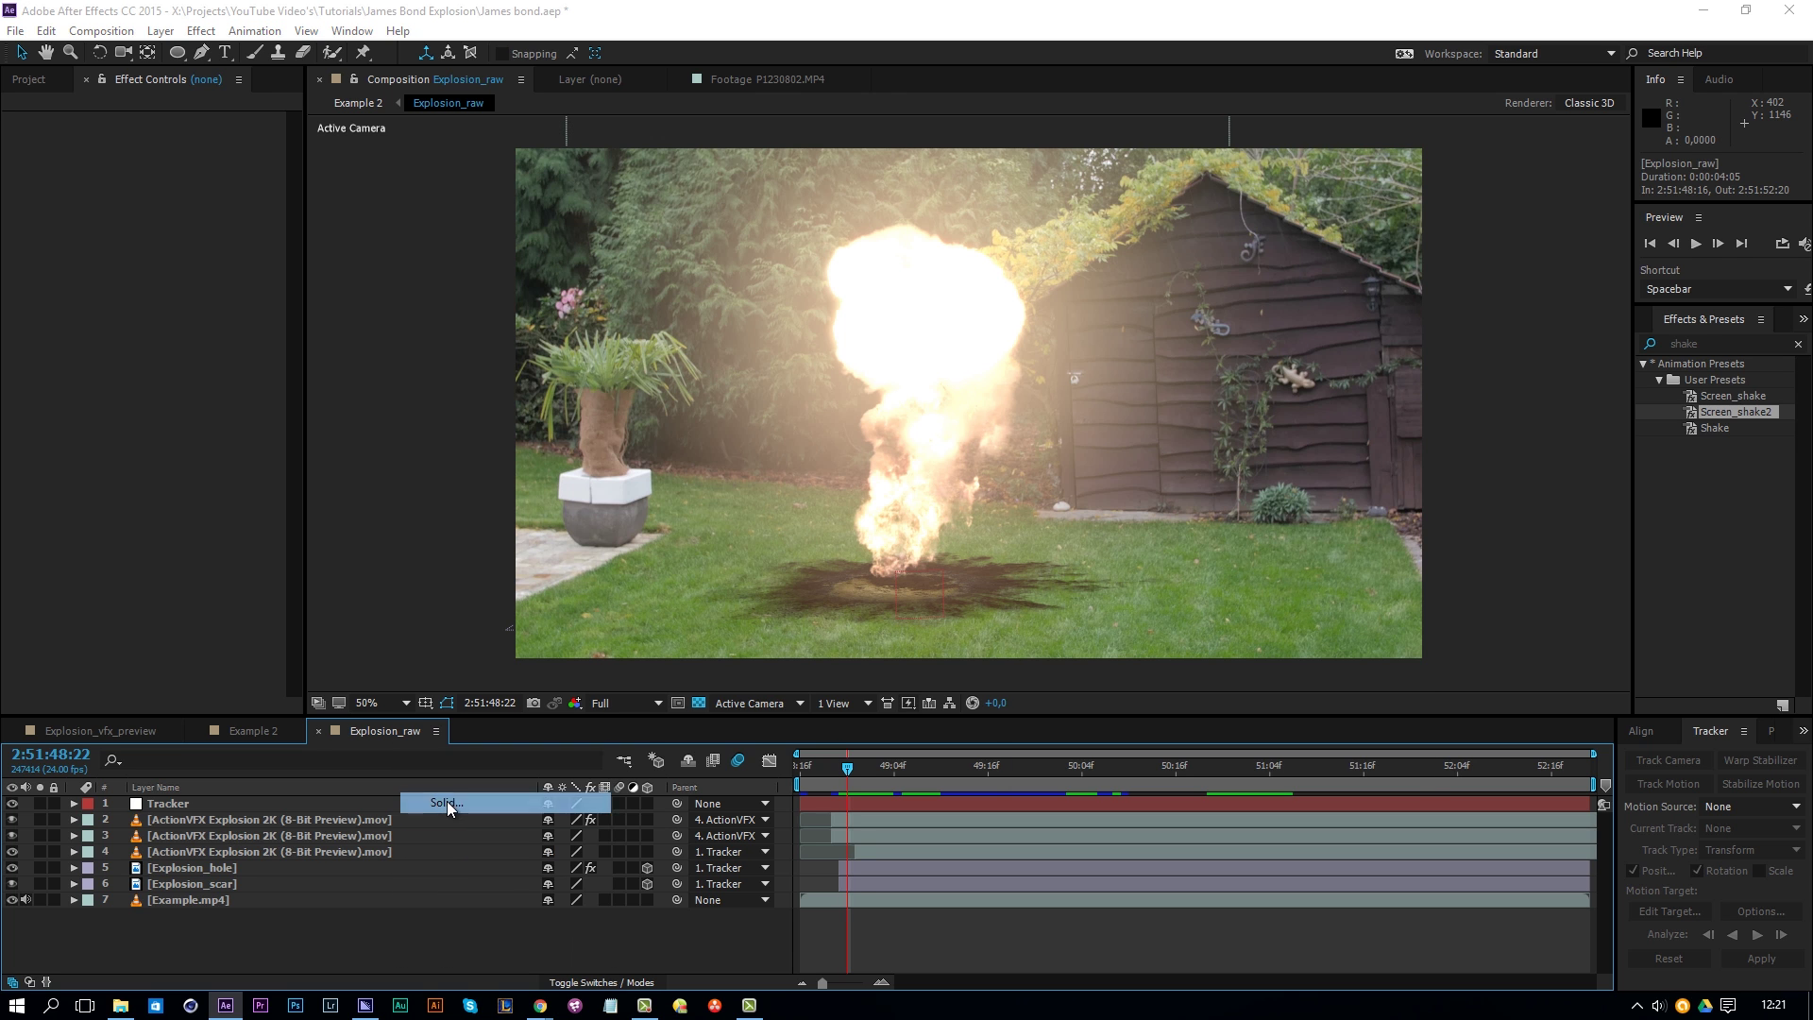
{"action": "left_click", "coordinate": [1200, 727]}
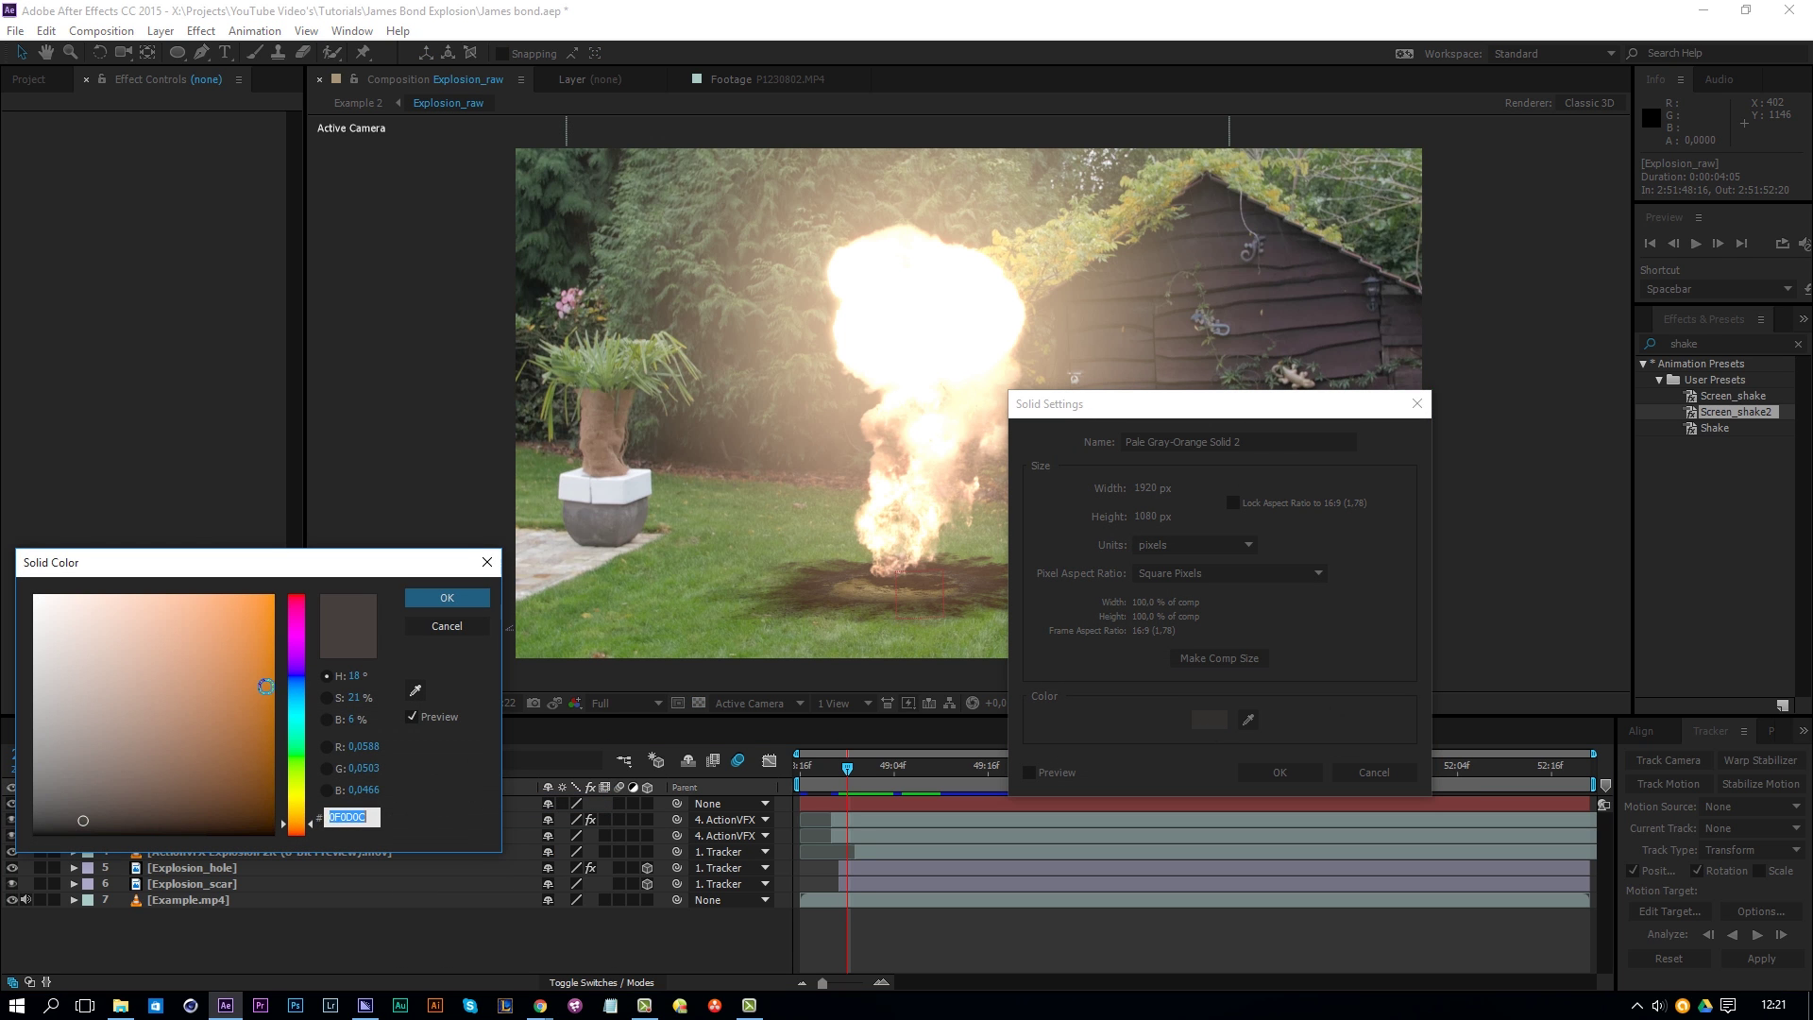
{"action": "mouse_move", "coordinate": [165, 623]}
{"action": "left_mouse_down"}
{"action": "mouse_move", "coordinate": [214, 615]}
{"action": "mouse_move", "coordinate": [162, 604]}
{"action": "left_mouse_up"}
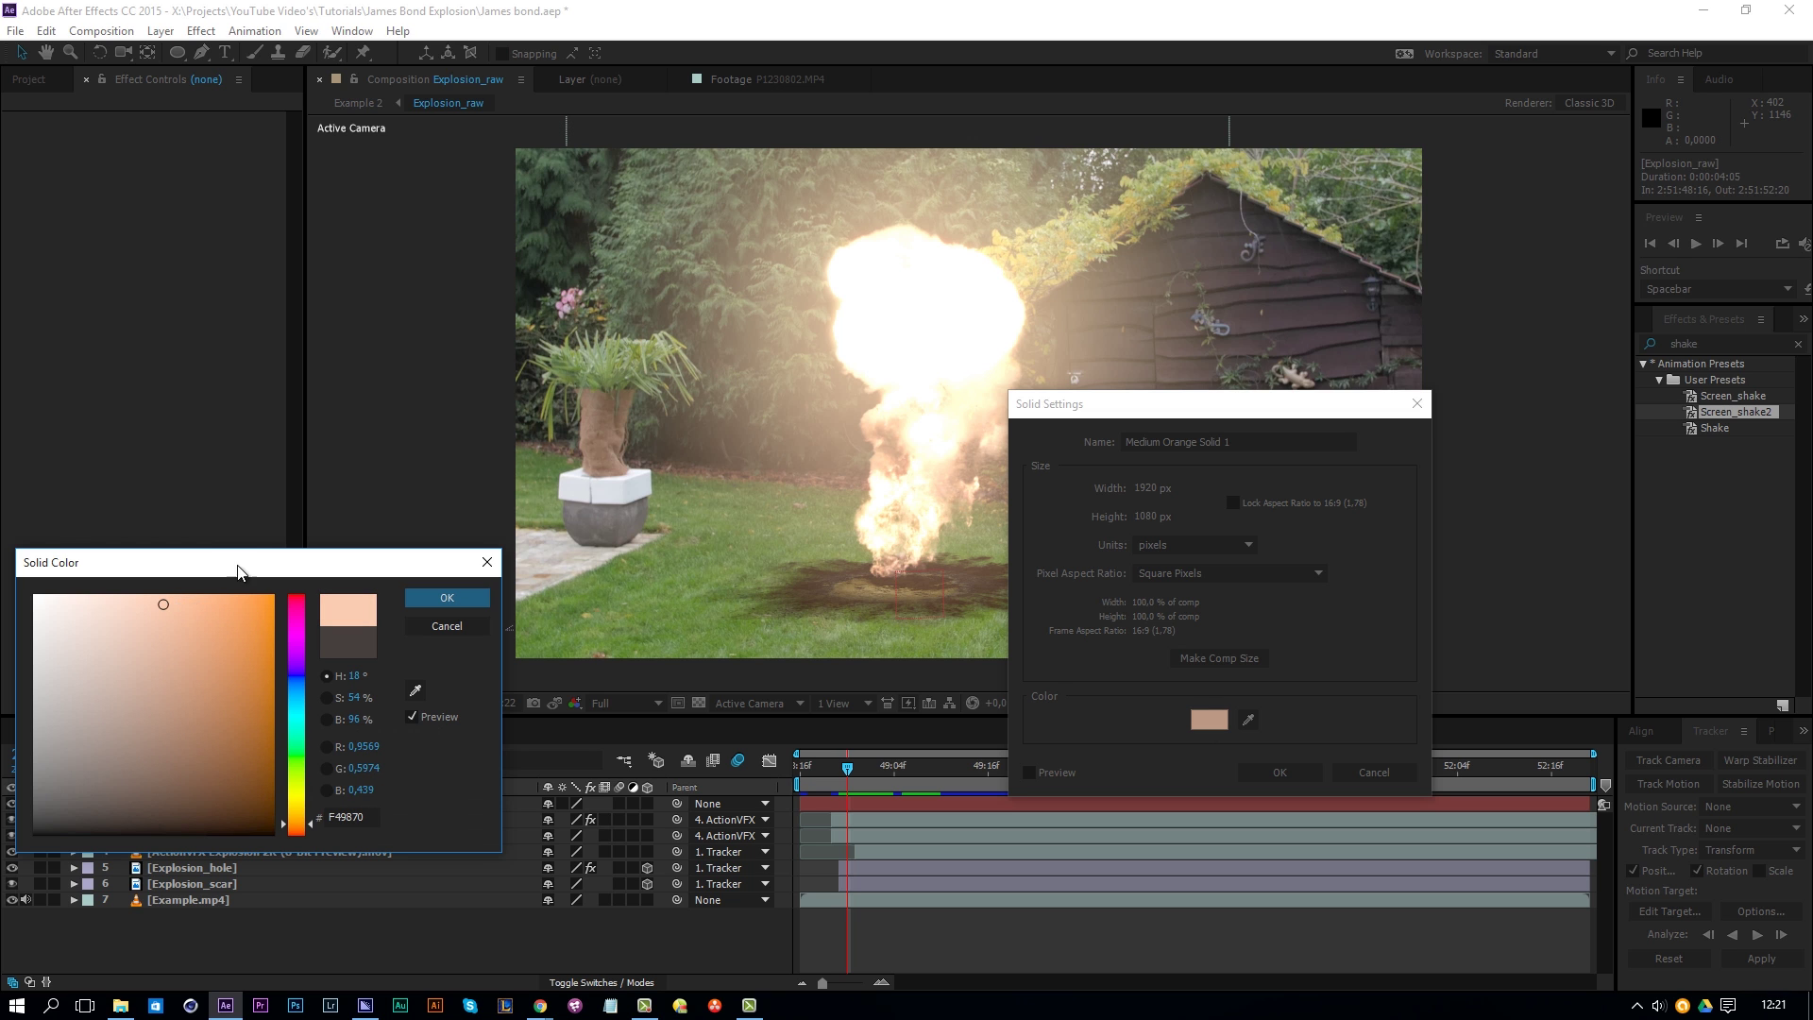
{"action": "key", "text": "Return"}
{"action": "key", "text": "Return"}
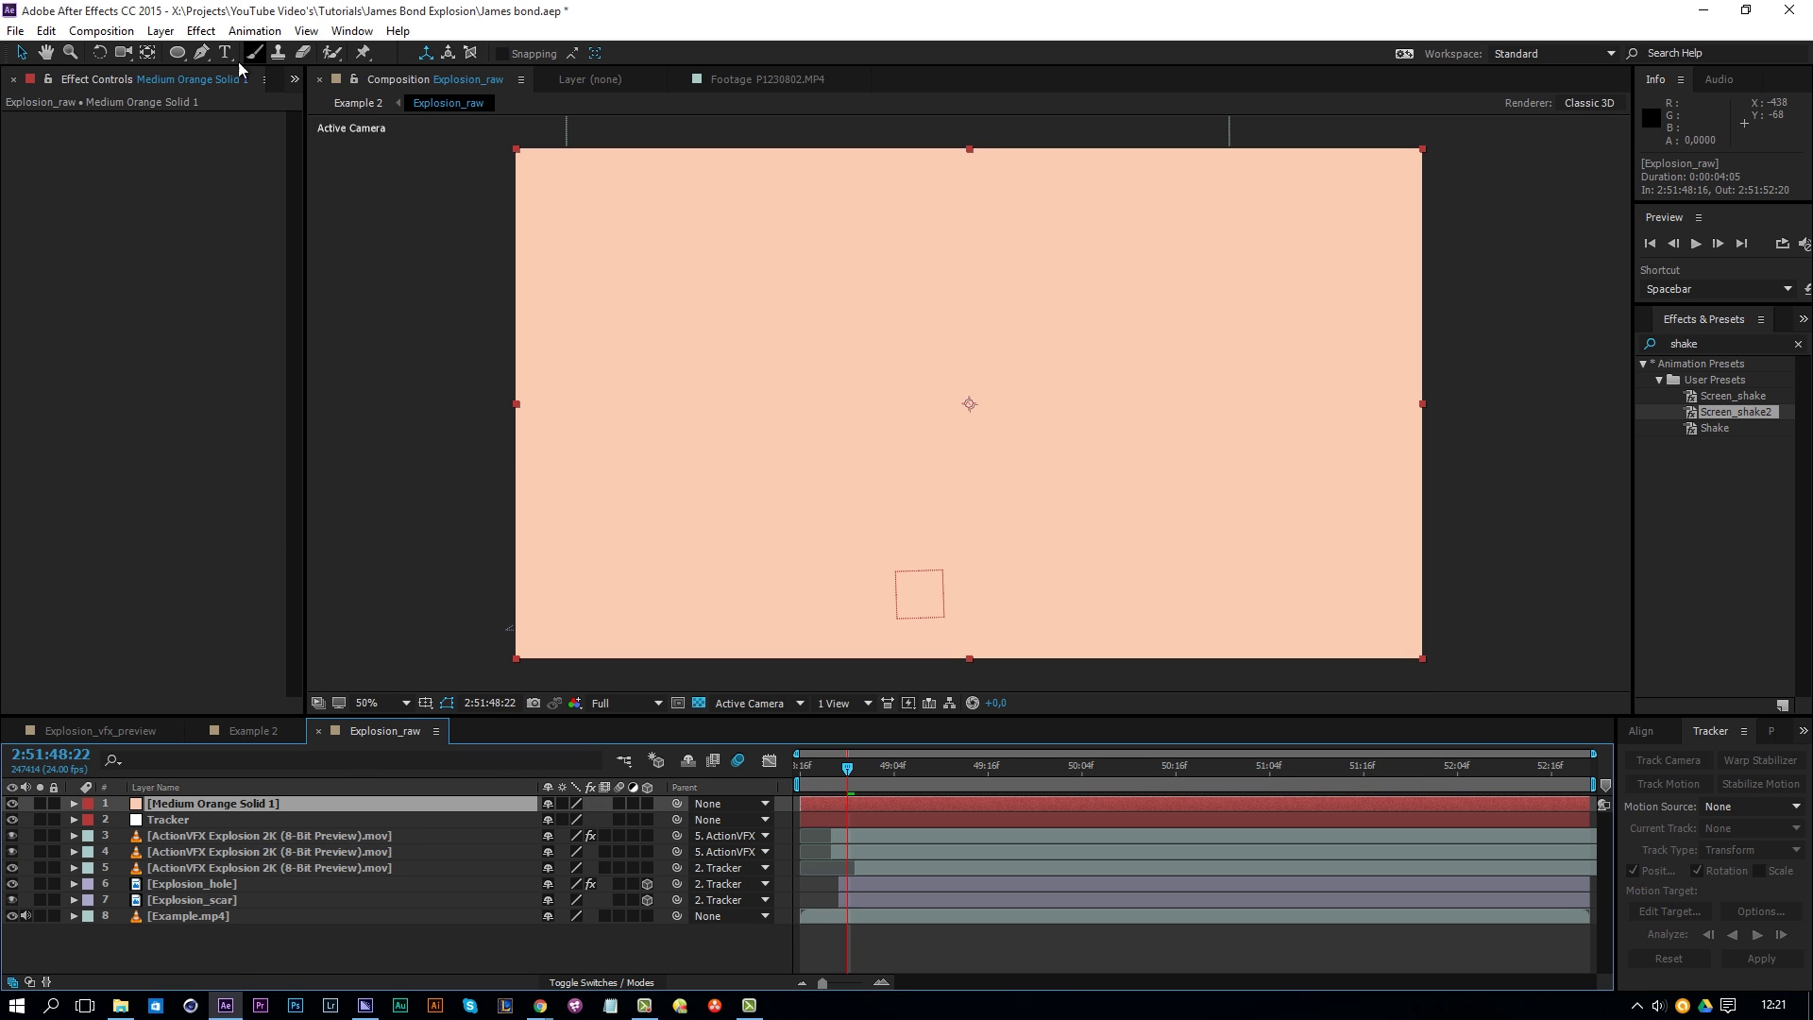
Step: Hide the orange solid and draw a closed Pen mask on it around the lawn, the fireball and the nearby trees and shed edge
{"action": "left_click", "coordinate": [11, 804]}
{"action": "left_click", "coordinate": [201, 54]}
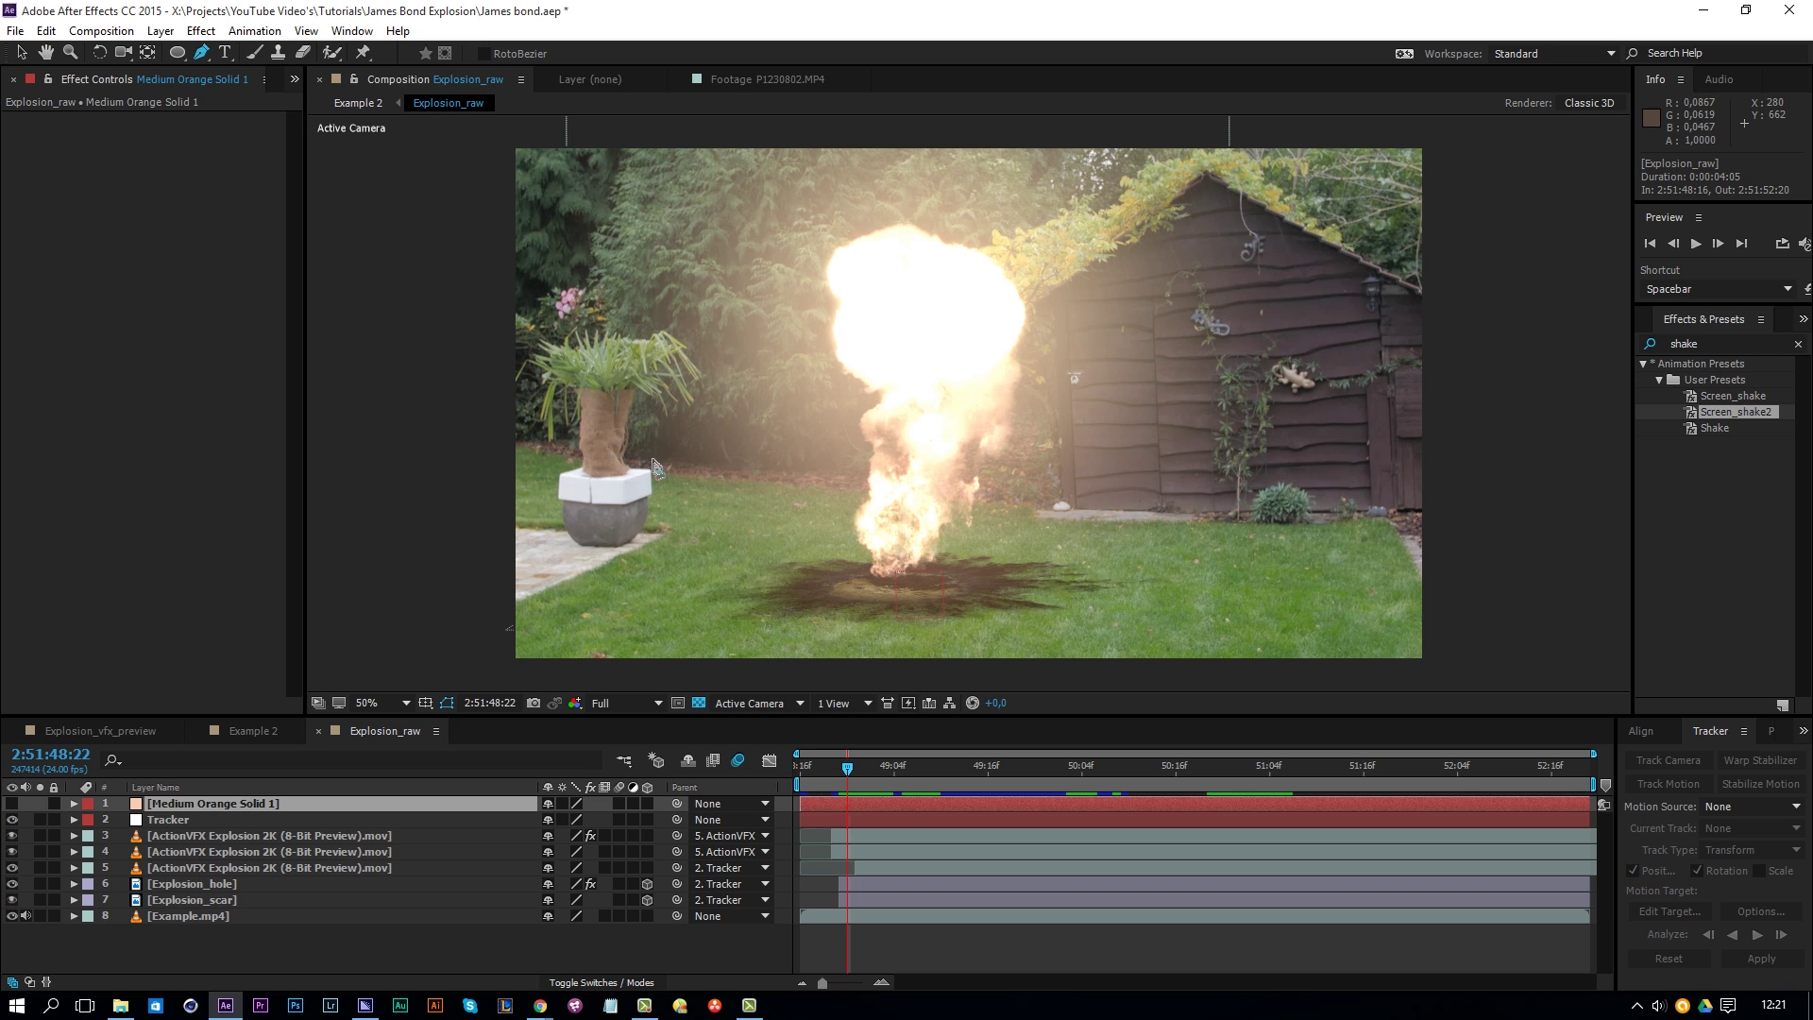
{"action": "left_click", "coordinate": [610, 346]}
{"action": "left_click", "coordinate": [610, 513]}
{"action": "left_click", "coordinate": [478, 621]}
{"action": "left_click", "coordinate": [516, 675]}
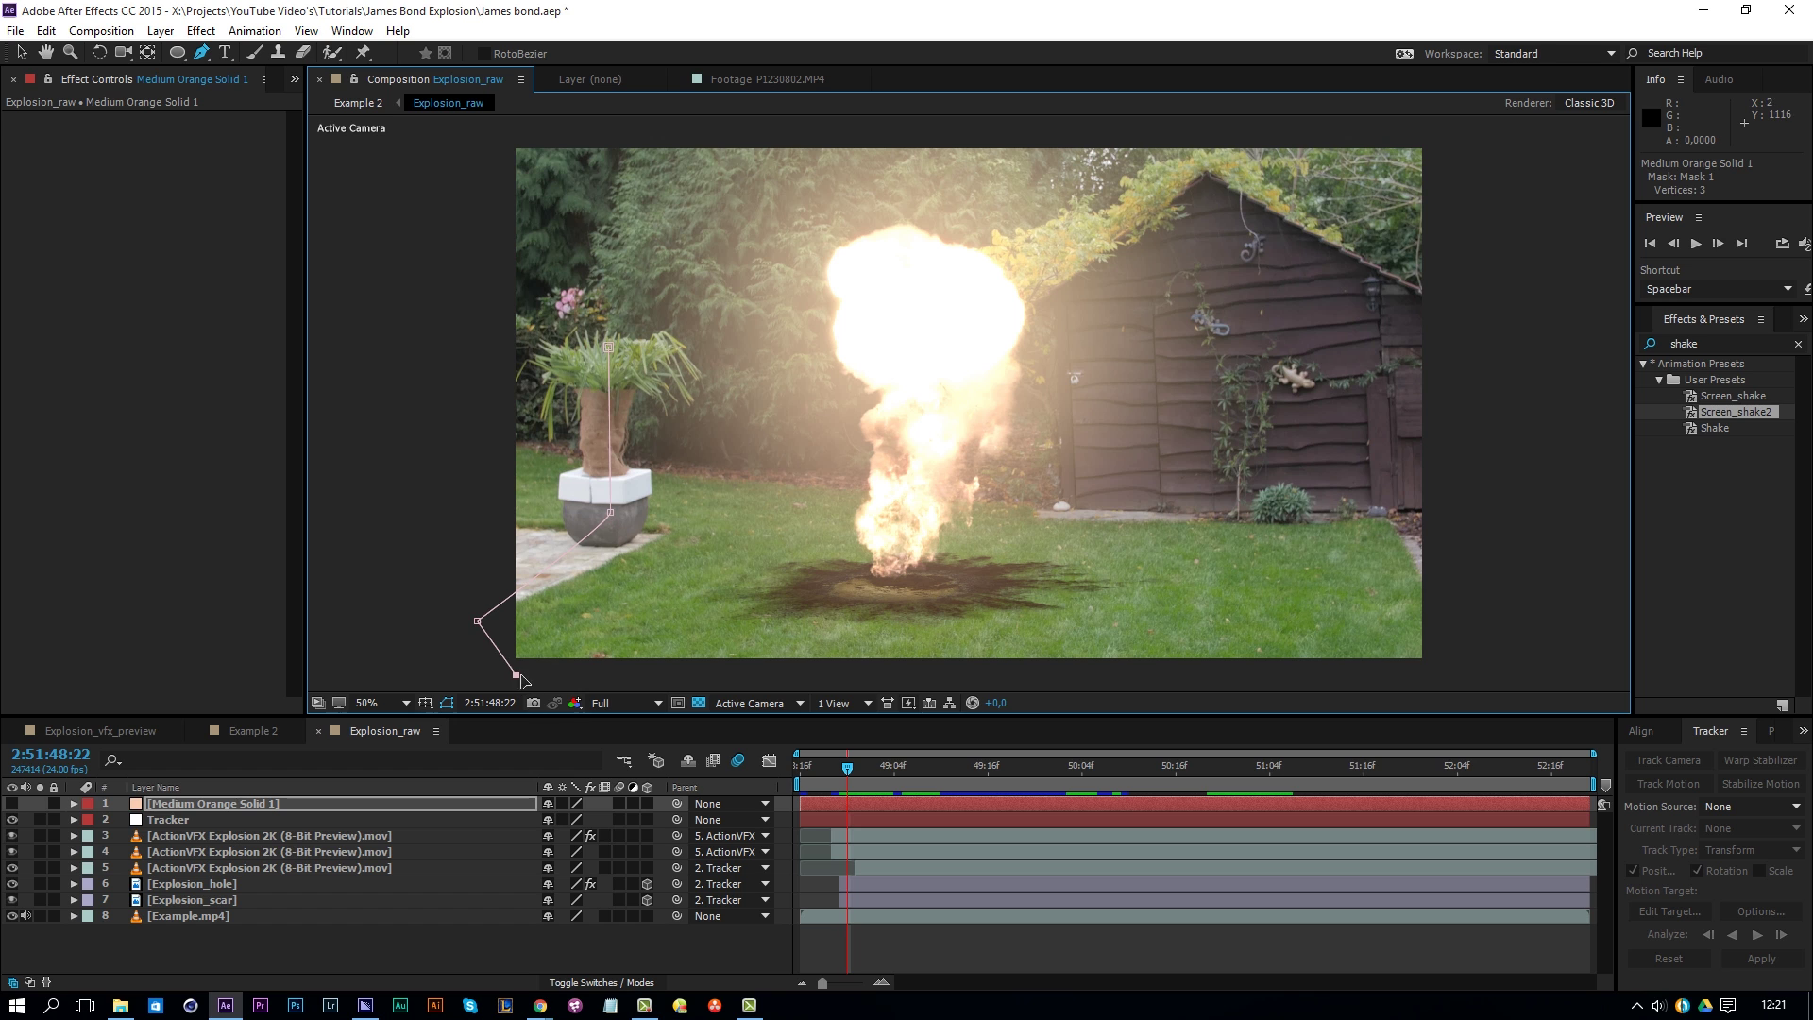
{"action": "left_click", "coordinate": [1465, 677]}
{"action": "left_click", "coordinate": [1461, 521]}
{"action": "left_click", "coordinate": [1242, 431]}
{"action": "left_click", "coordinate": [1170, 260]}
{"action": "left_click", "coordinate": [1004, 160]}
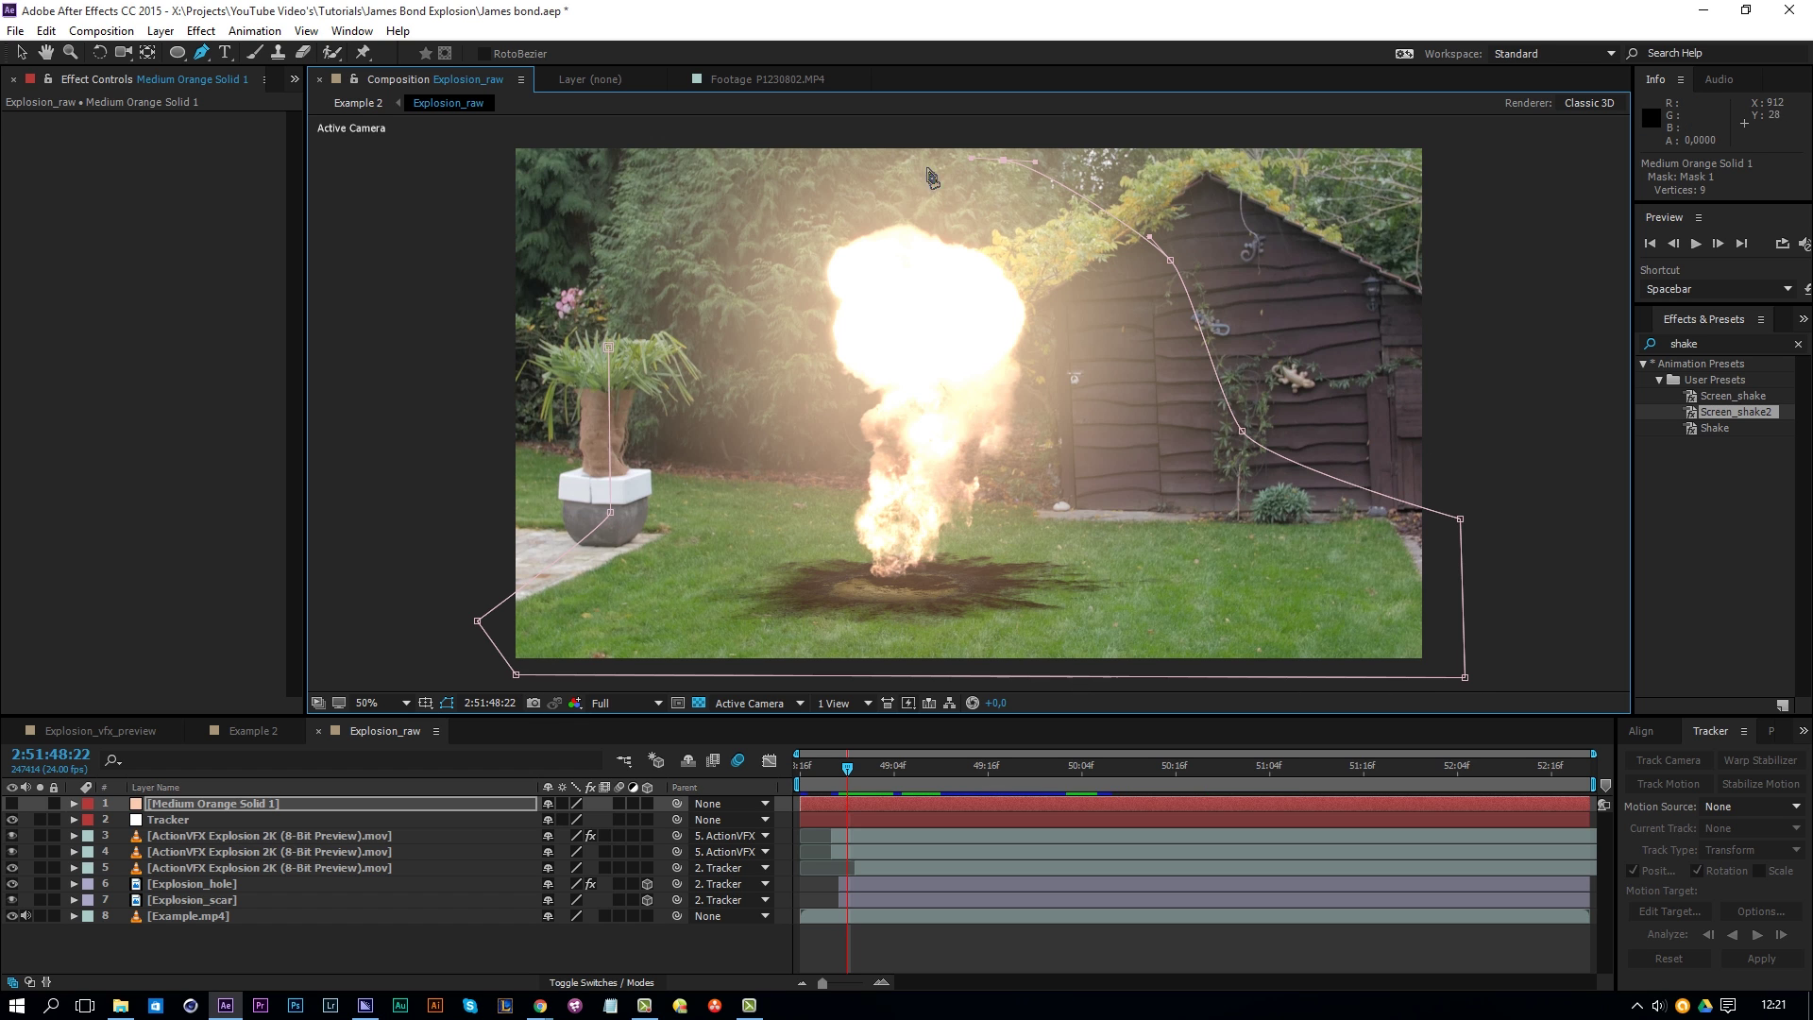
{"action": "left_click", "coordinate": [829, 211]}
{"action": "left_click", "coordinate": [705, 334]}
{"action": "left_click", "coordinate": [609, 348]}
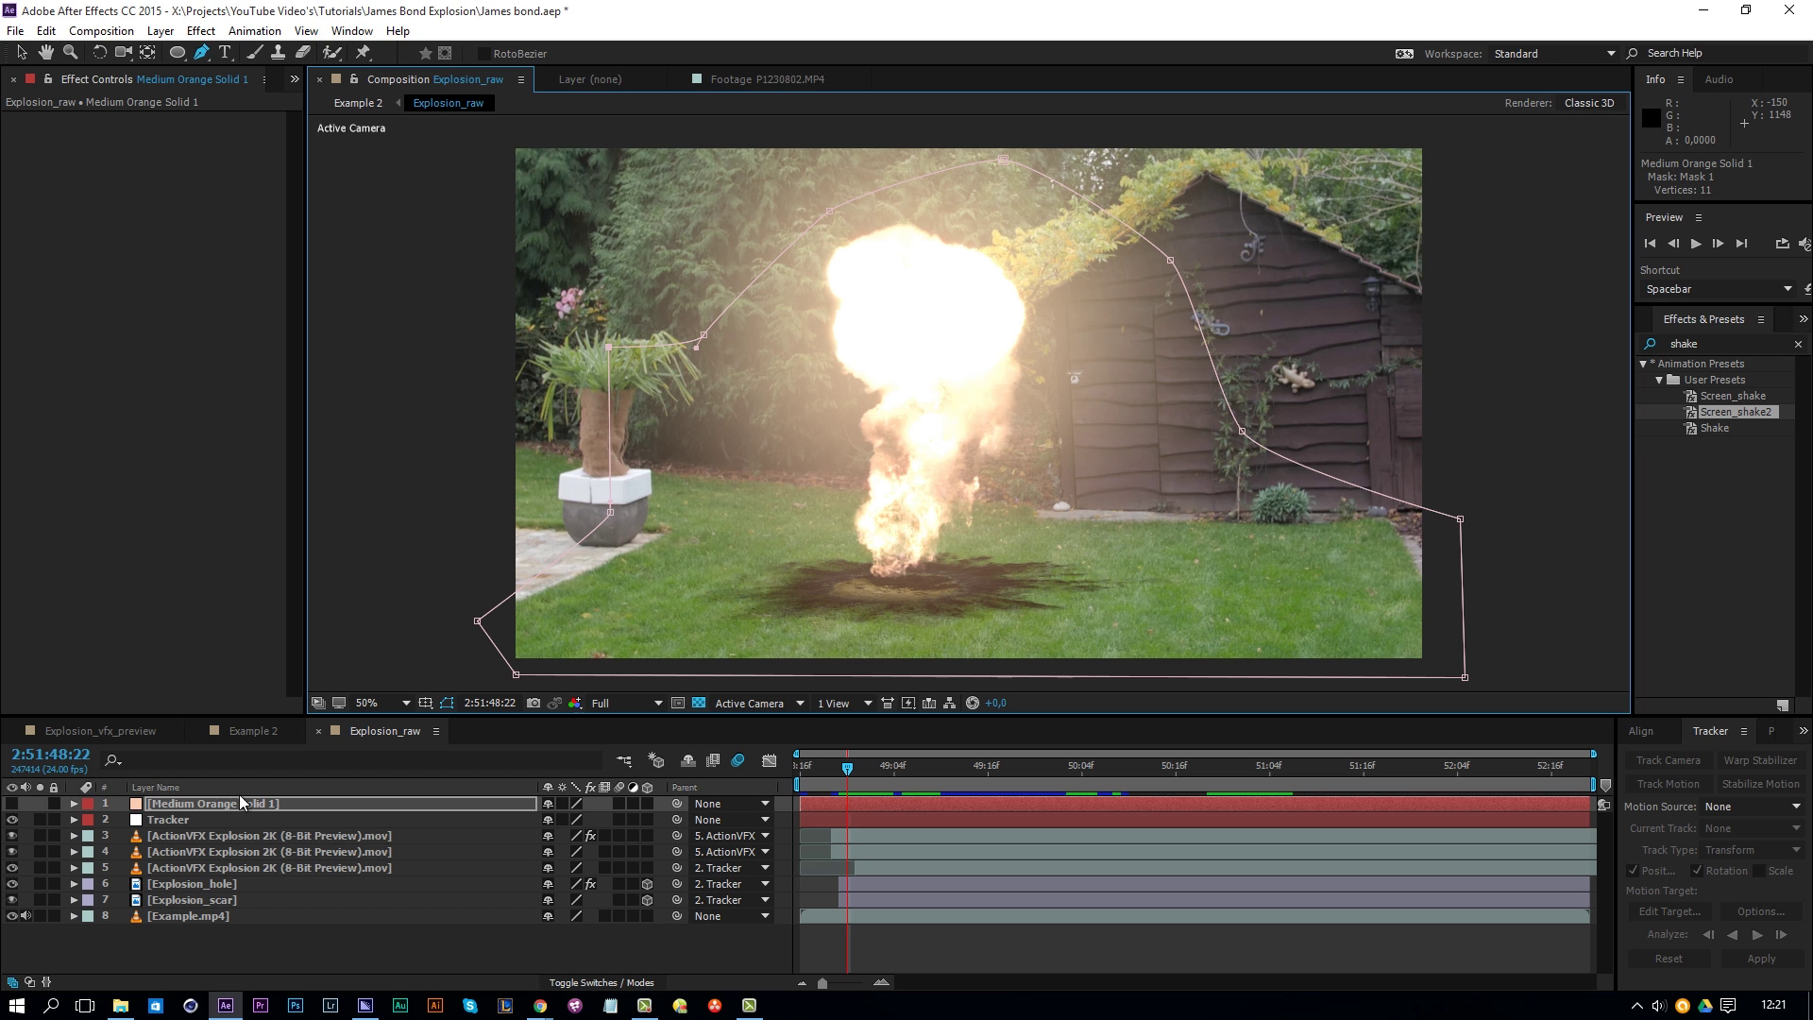
Step: Make the orange solid visible and set its Mask Feather to 291 pixels
{"action": "key", "text": "m"}
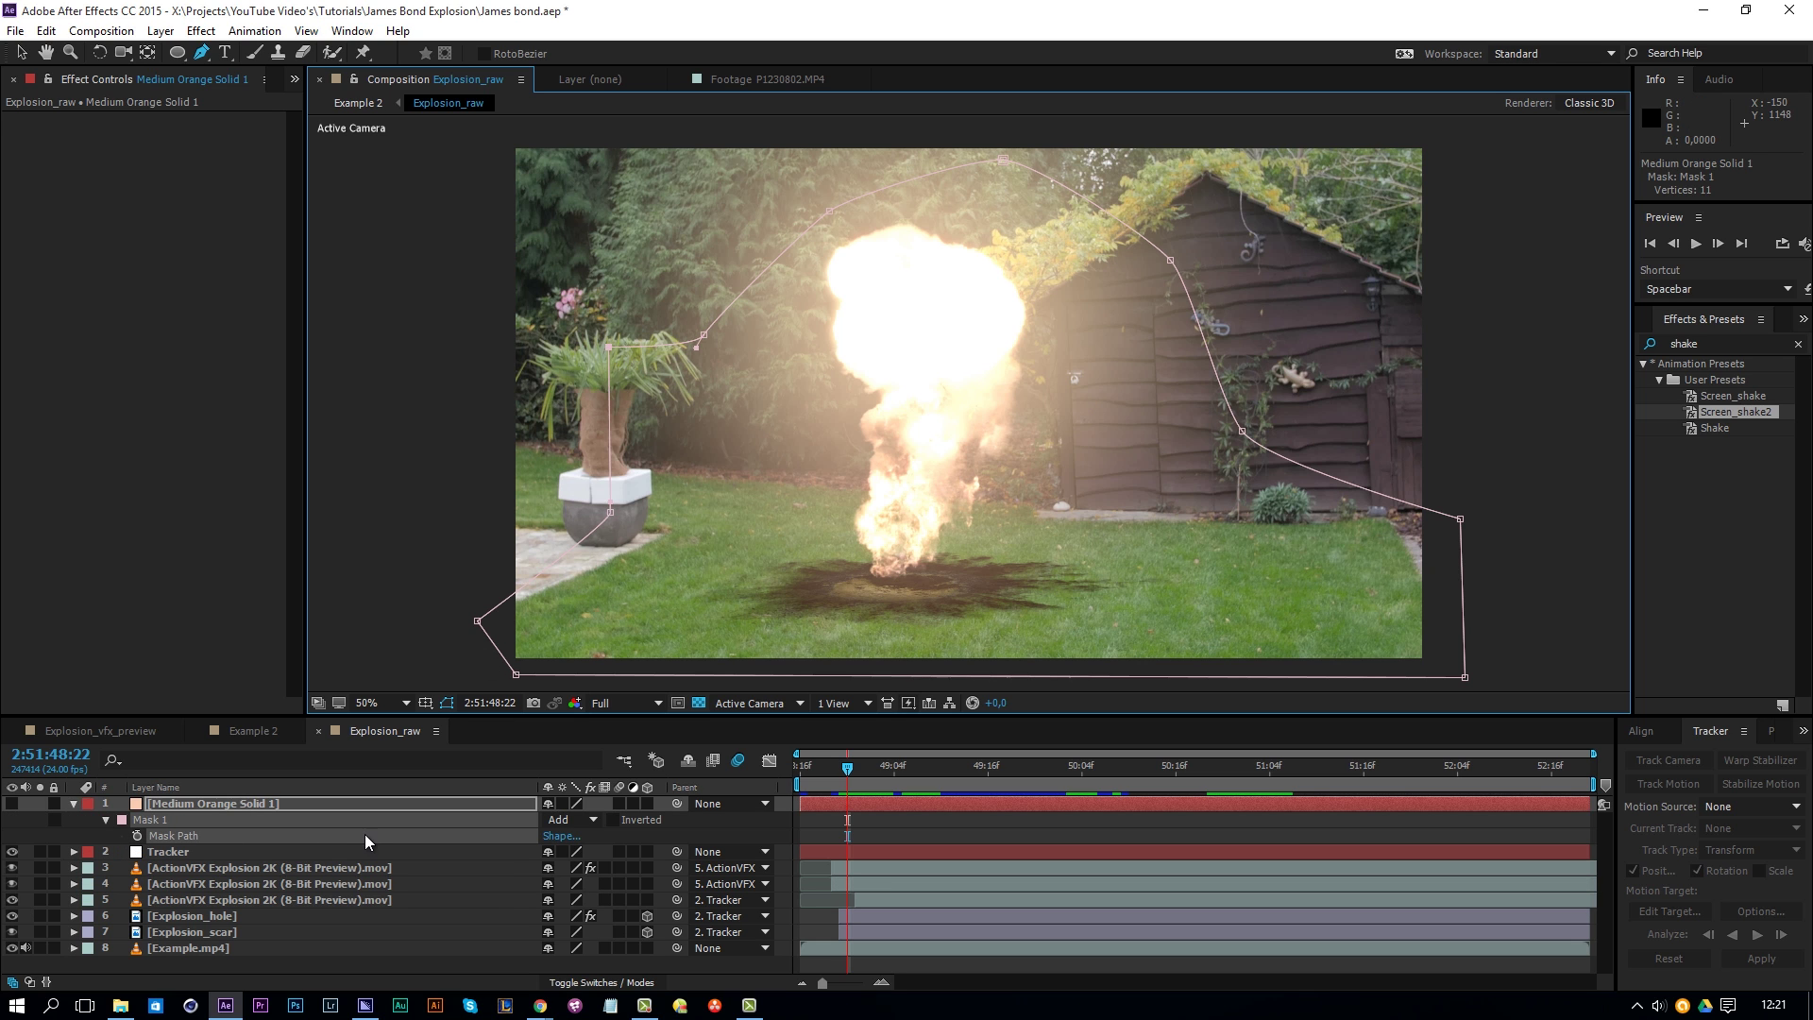
{"action": "key", "text": "f"}
{"action": "left_click_drag", "start_coordinate": [578, 836], "coordinate": [3, 818]}
{"action": "left_click", "coordinate": [14, 804]}
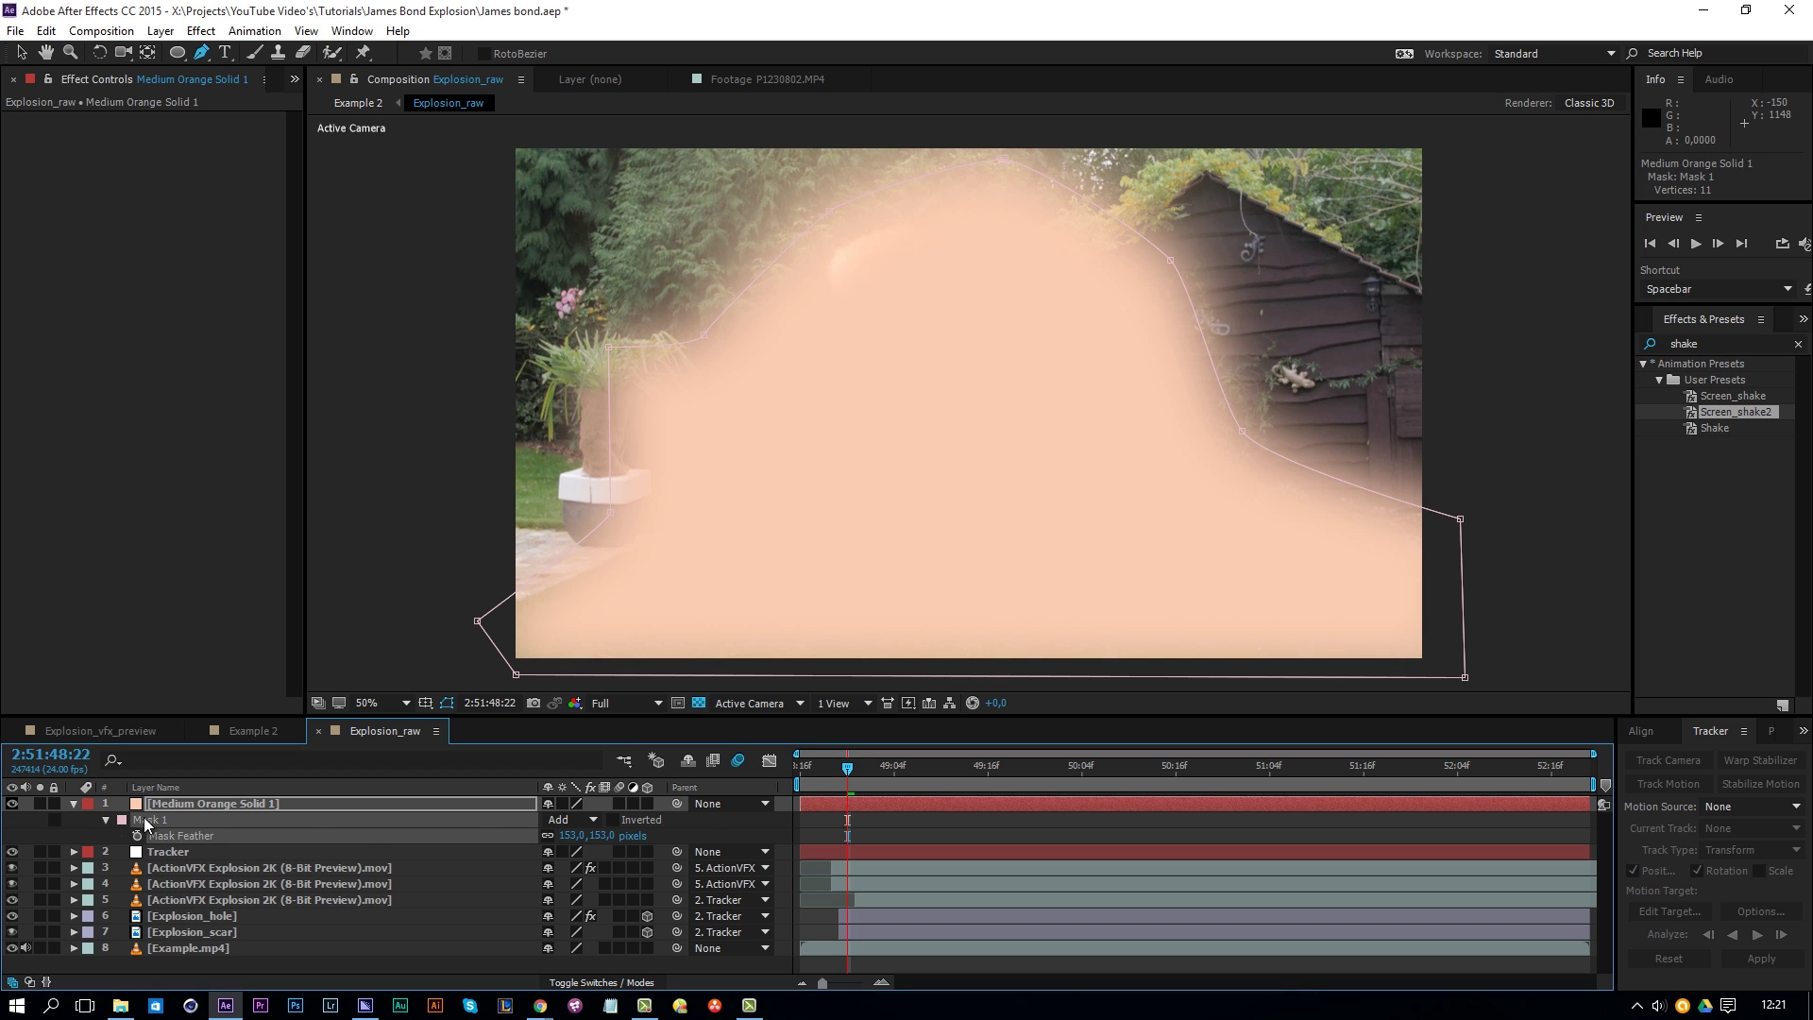
{"action": "left_click_drag", "start_coordinate": [600, 836], "coordinate": [710, 836]}
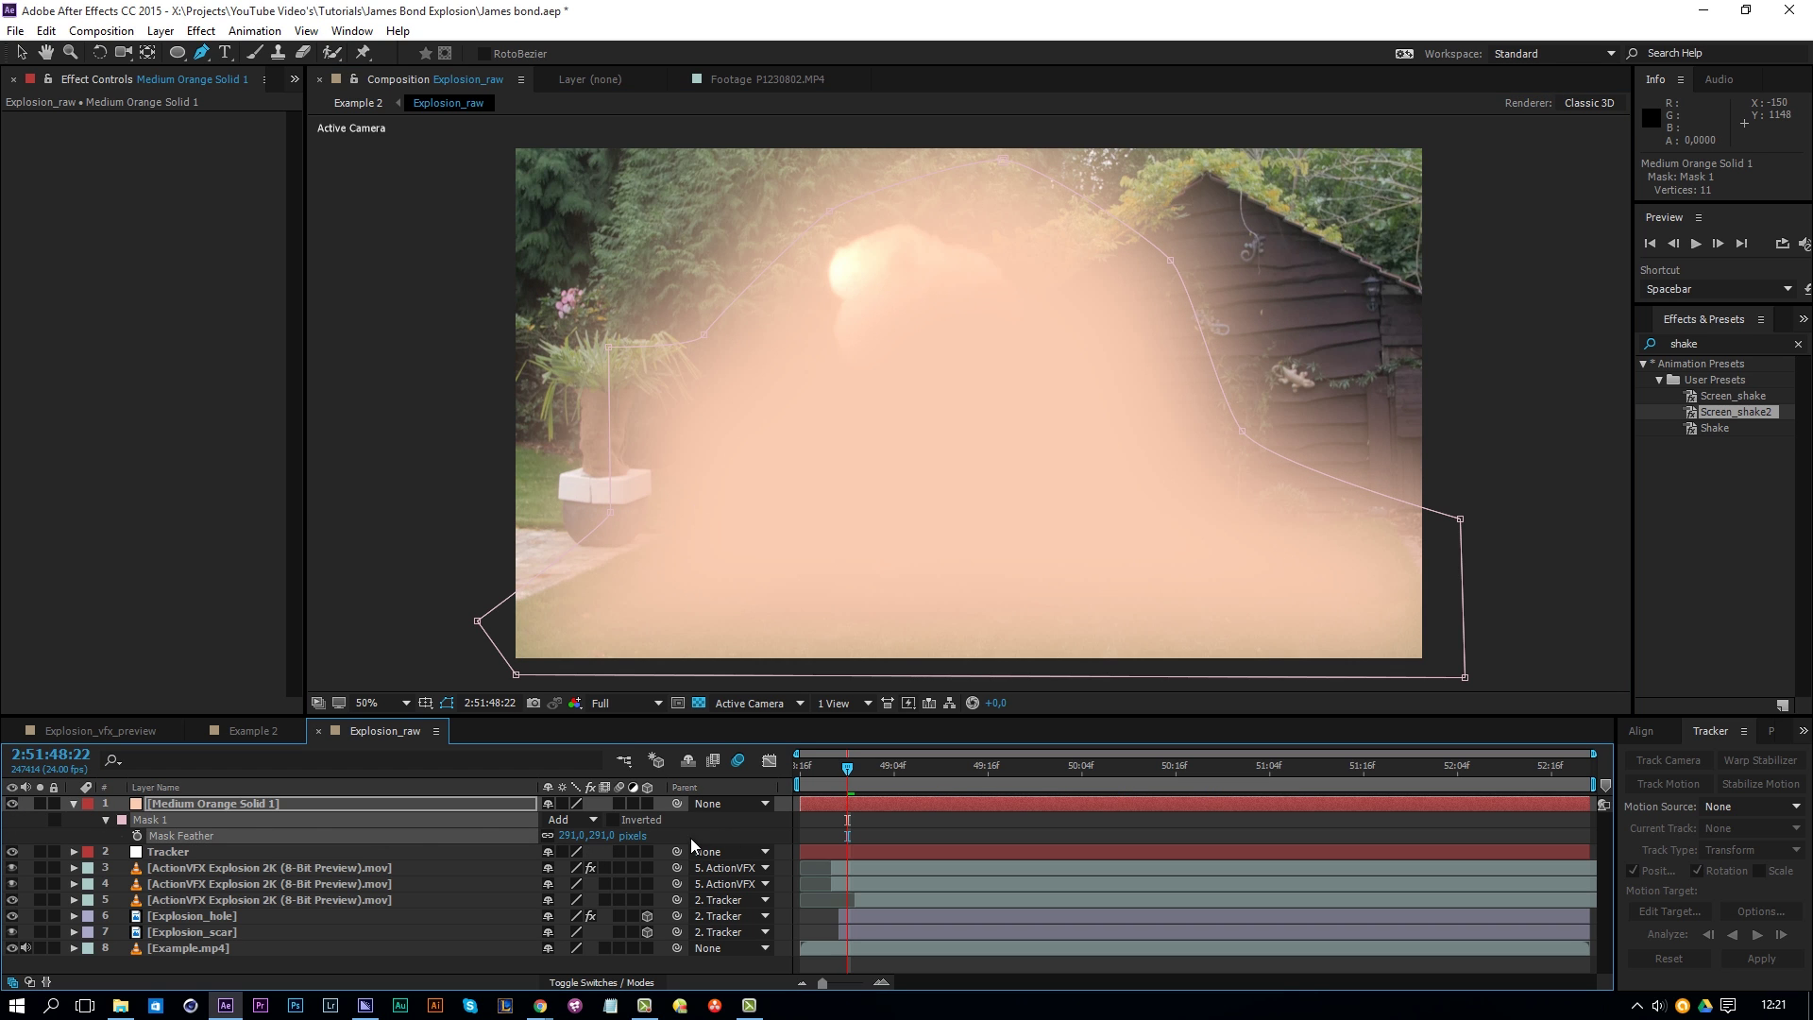
Step: Set the orange solid's blending mode to Add
{"action": "left_click", "coordinate": [401, 808]}
{"action": "left_click", "coordinate": [567, 984]}
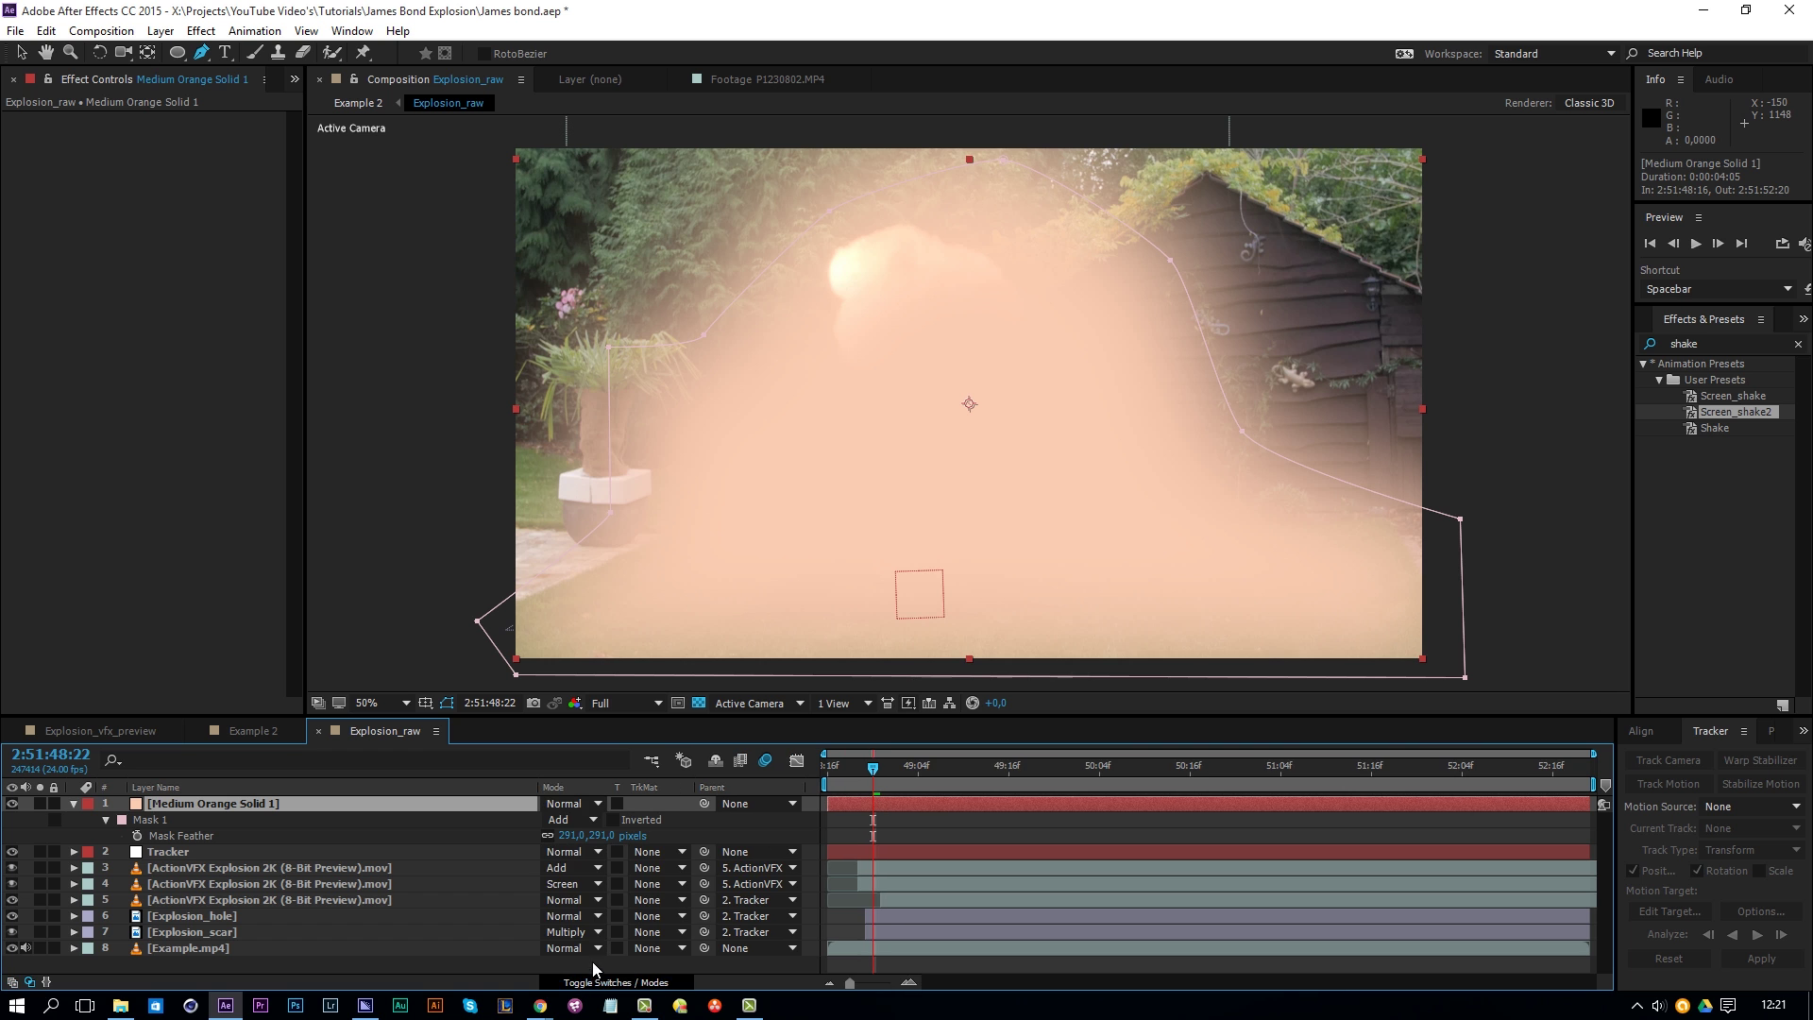
{"action": "left_click", "coordinate": [567, 803]}
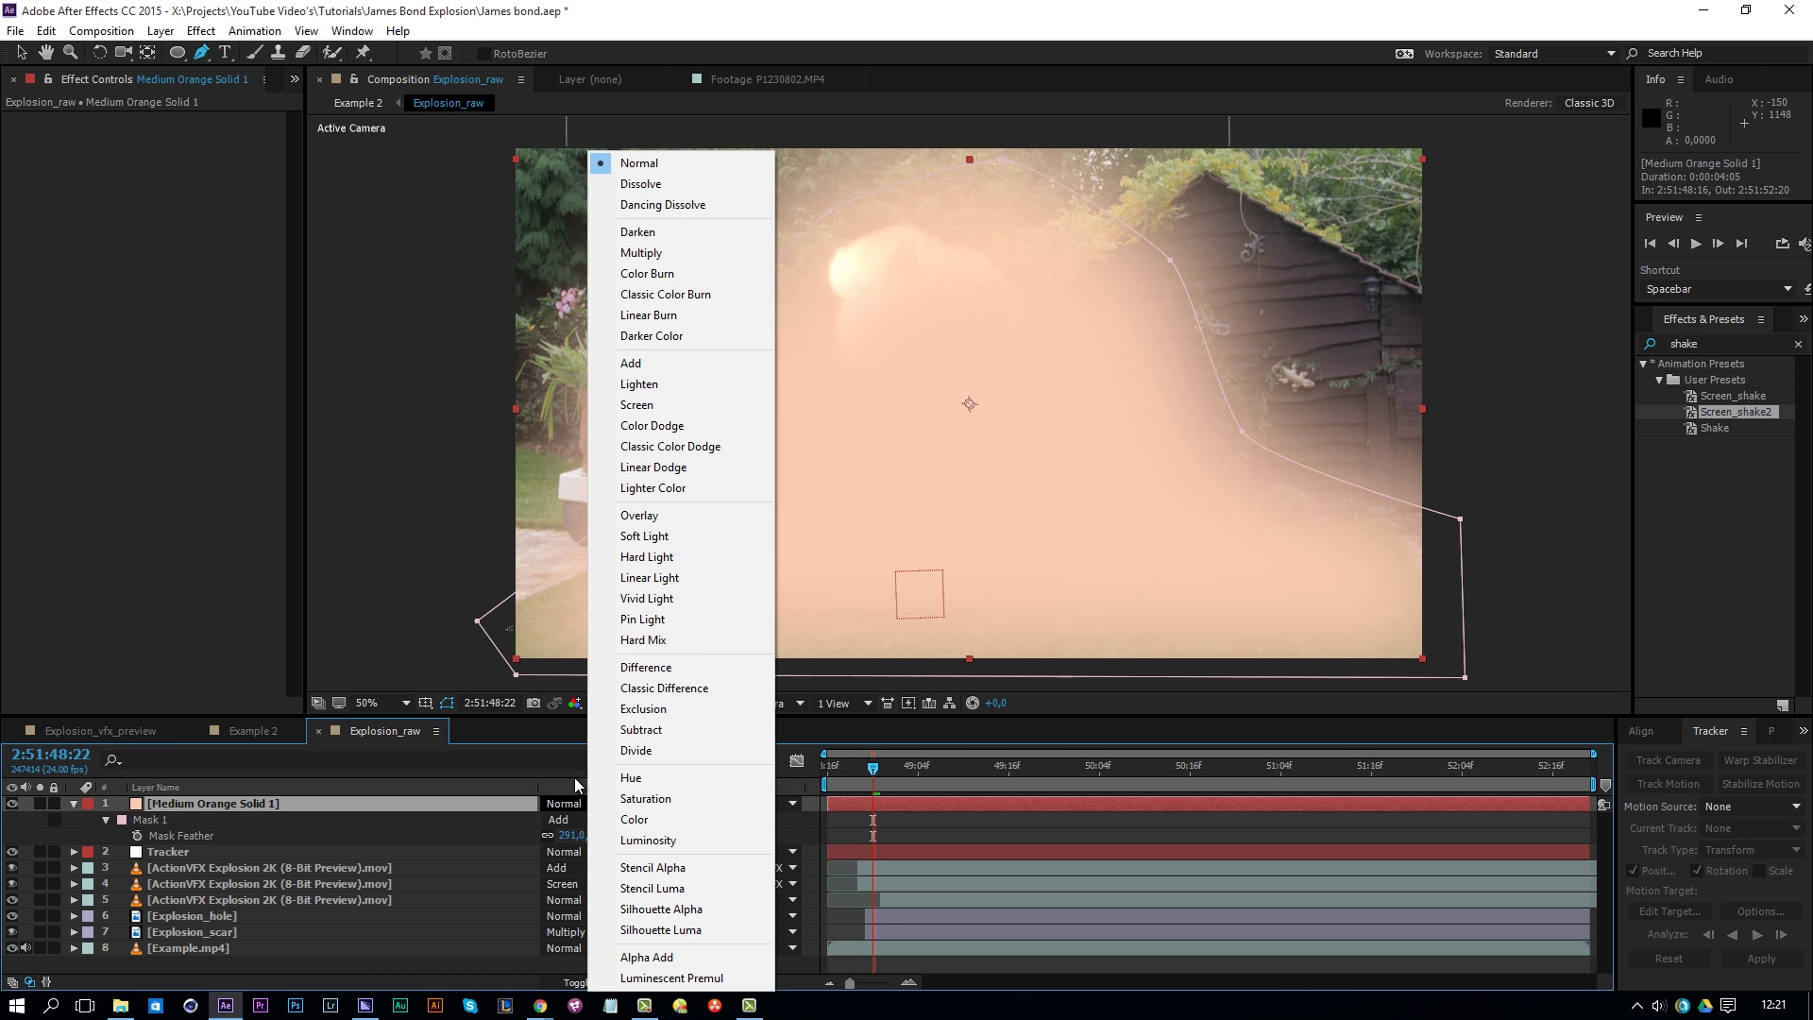
{"action": "left_click", "coordinate": [642, 360]}
Step: Lower the orange solid's opacity to 10% and move the layer between the explosion clips and Explosion_hole
{"action": "key", "text": "t"}
{"action": "left_click_drag", "start_coordinate": [557, 820], "coordinate": [164, 921]}
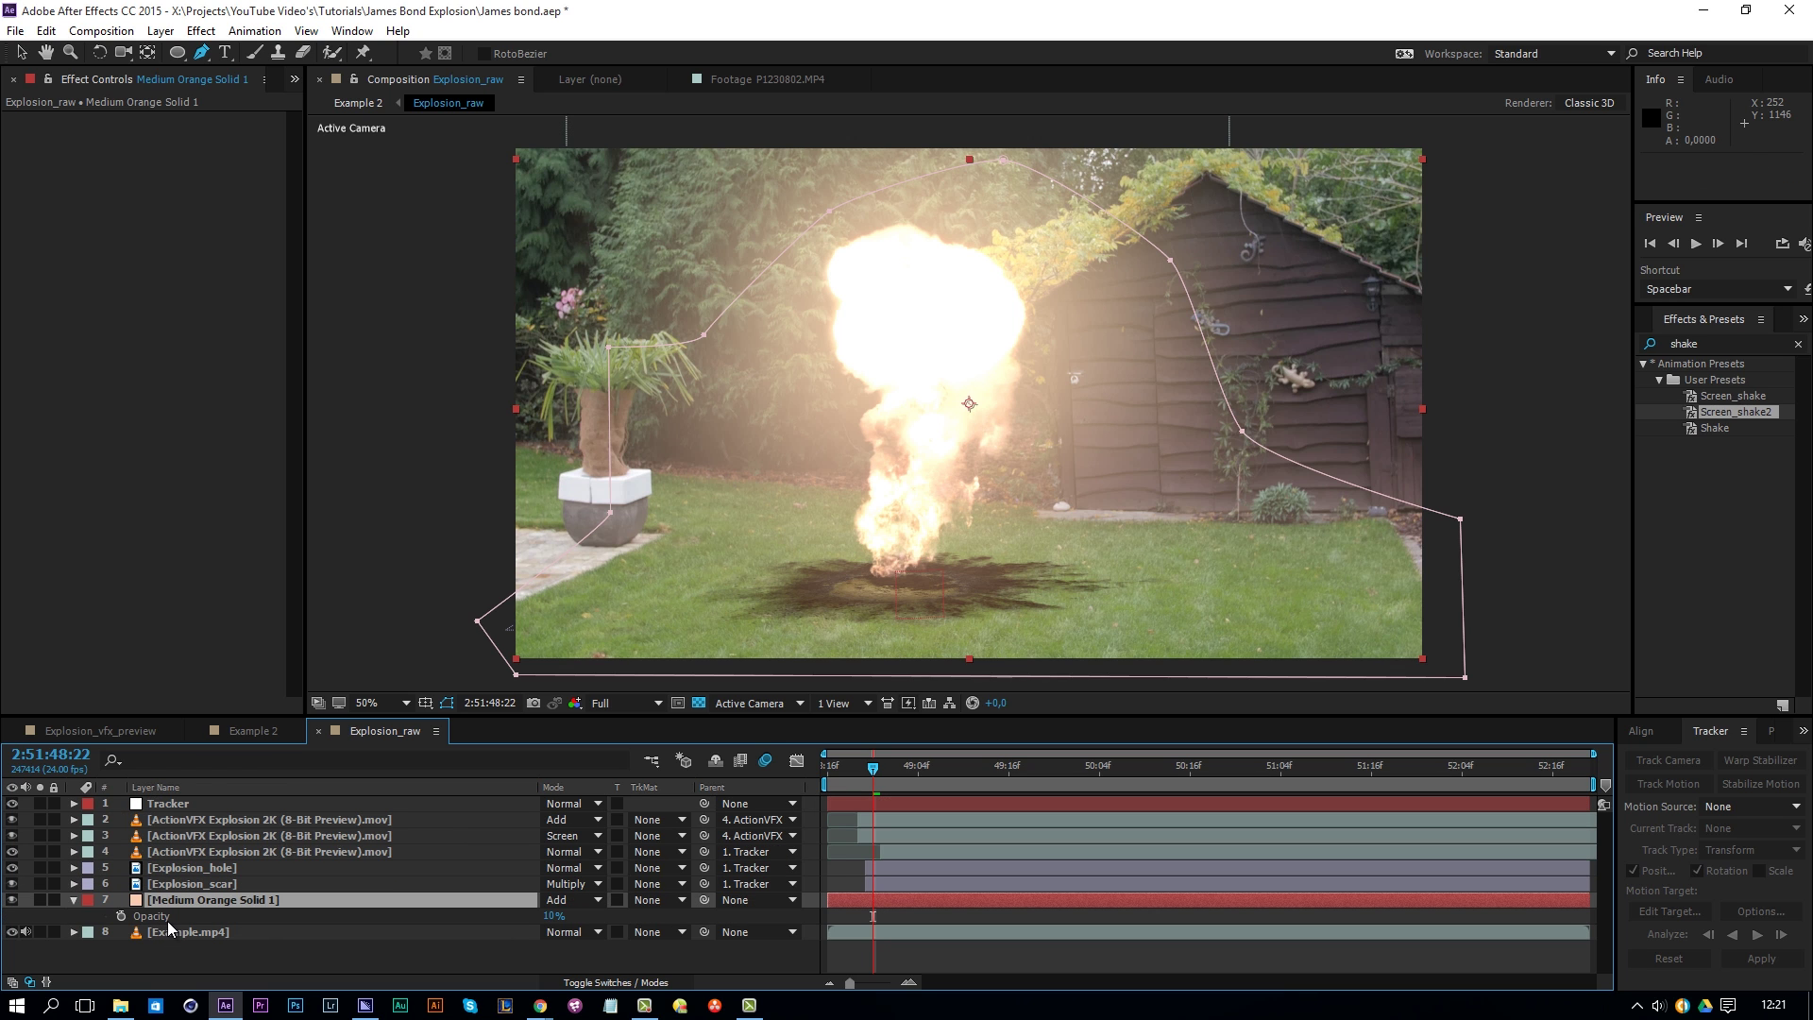
{"action": "left_click_drag", "start_coordinate": [179, 905], "coordinate": [179, 863]}
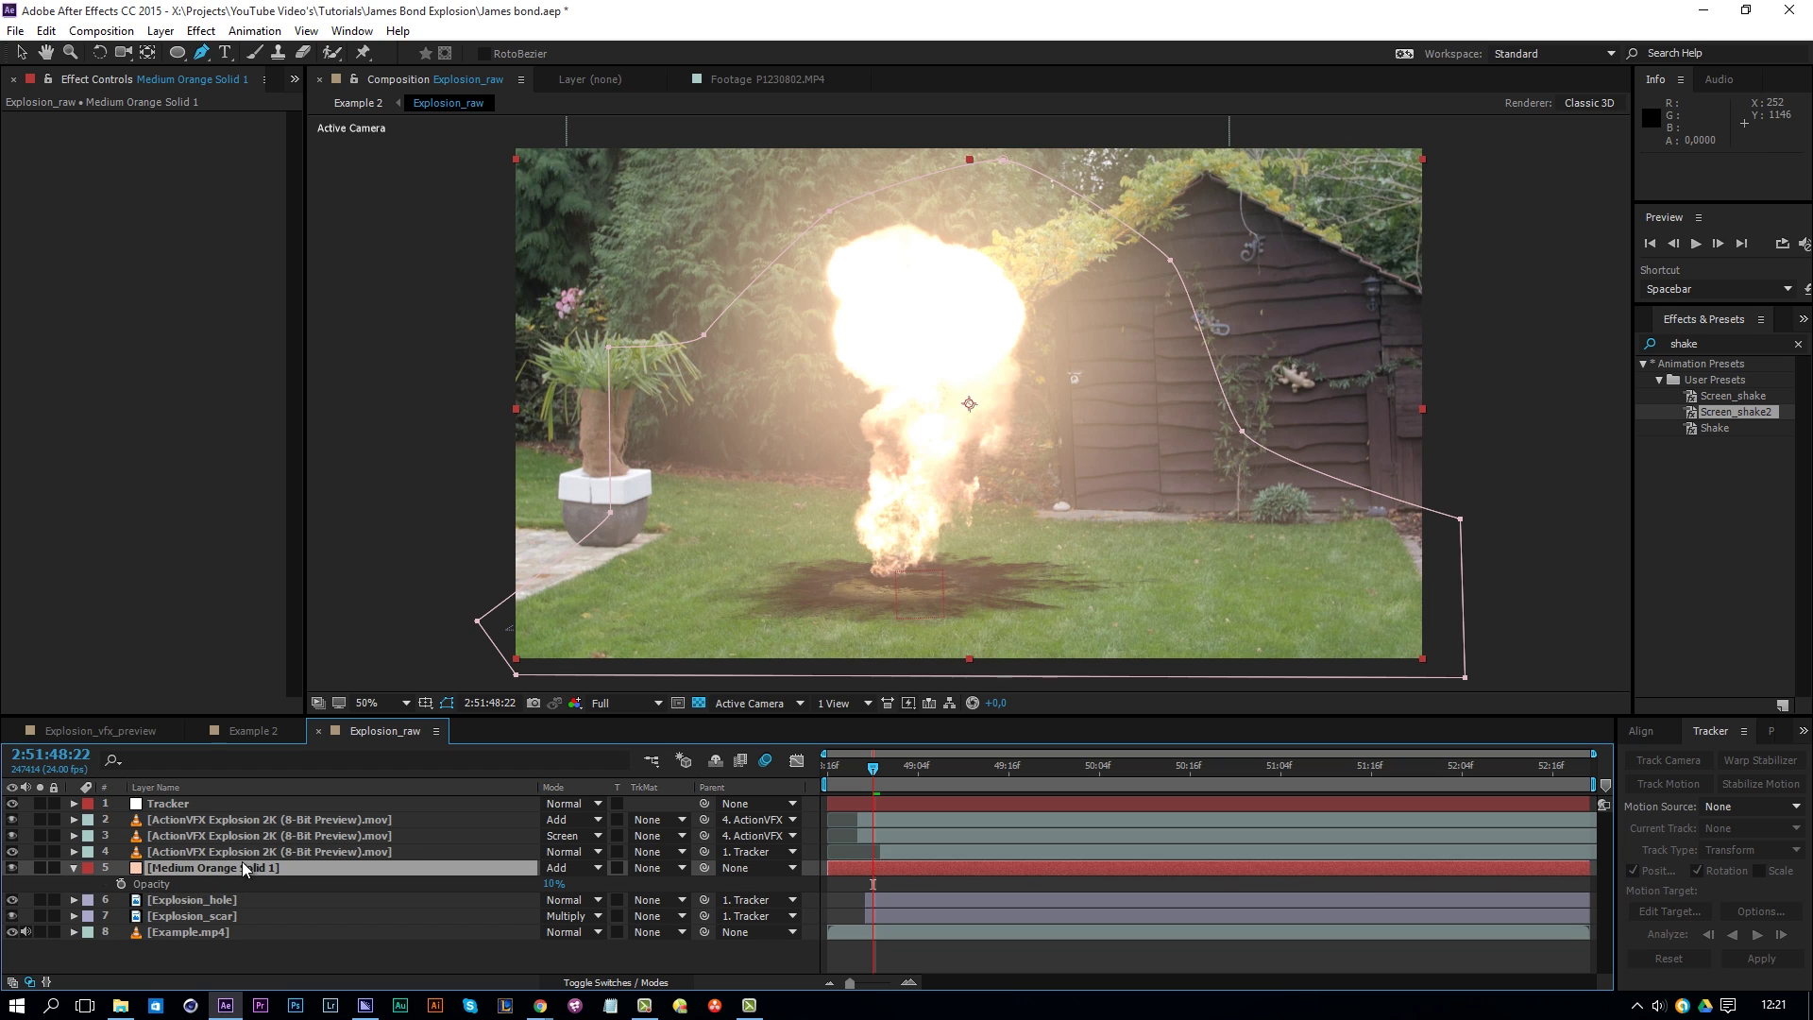
Step: Keyframe the orange solid's opacity at 10% at 2:51:48:22 and fade it out one frame earlier, at 2:51:48:21
{"action": "key", "text": "v"}
{"action": "left_click", "coordinate": [120, 884]}
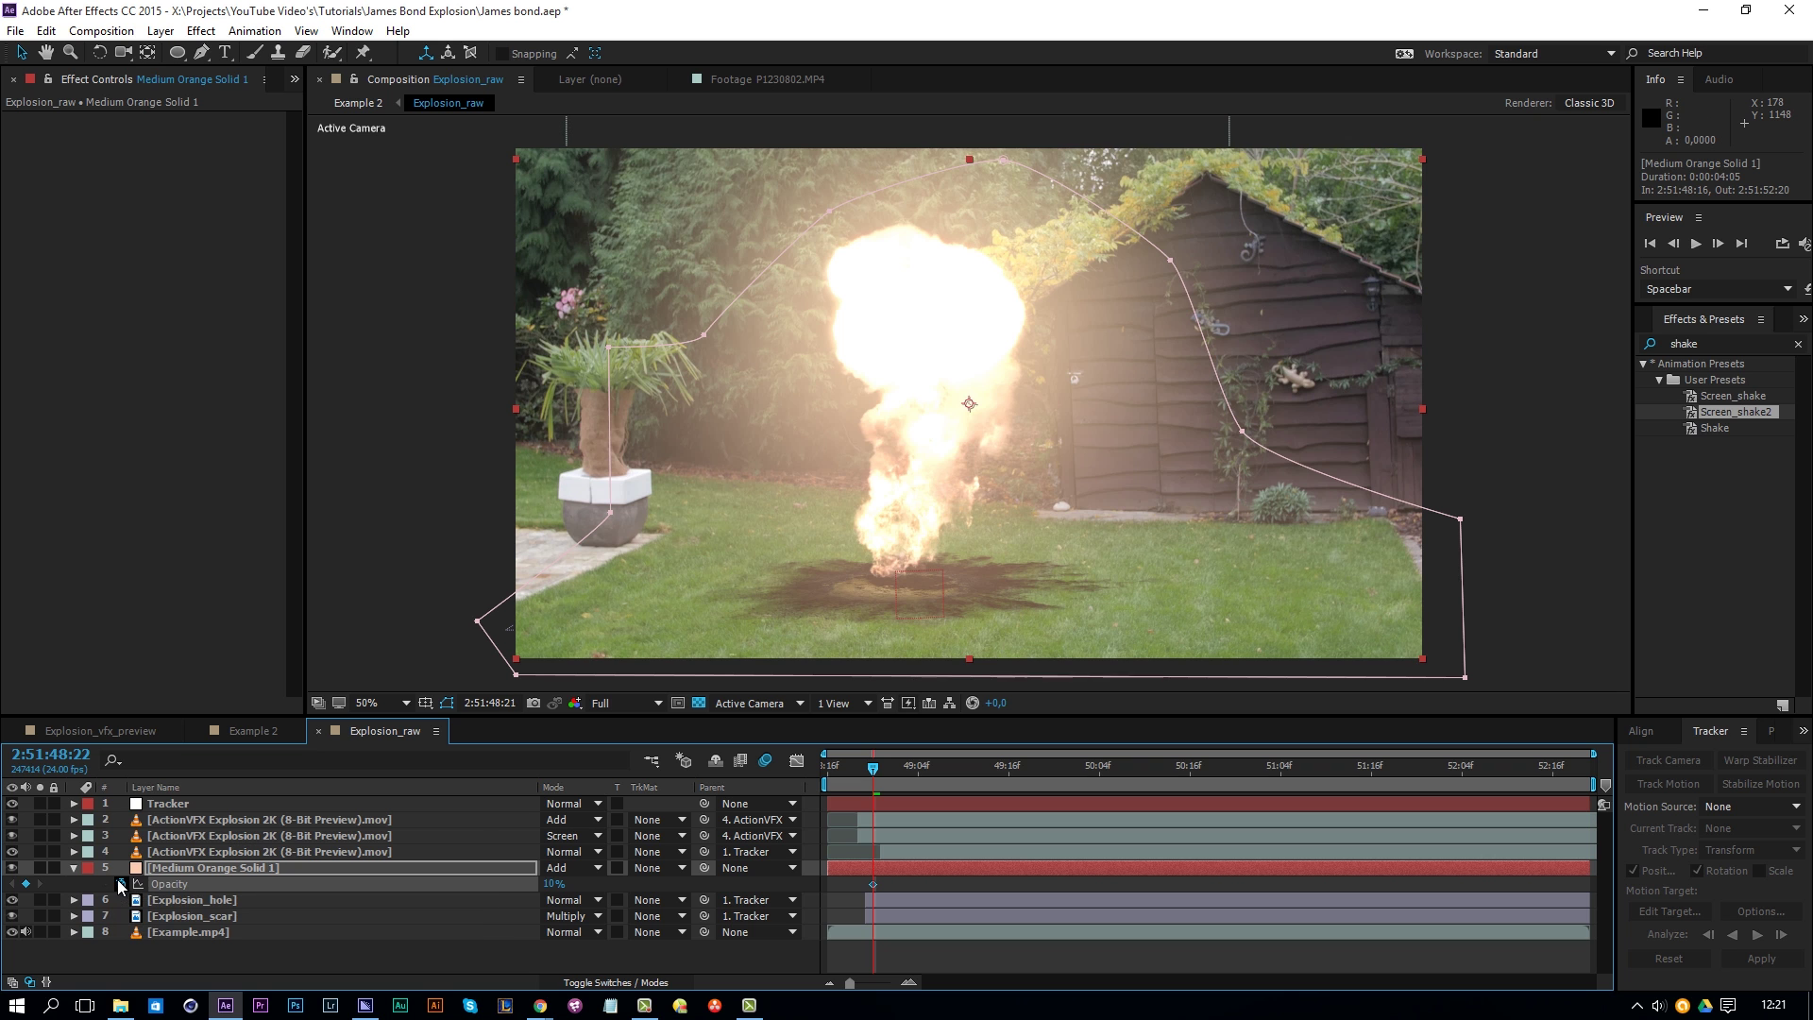
{"action": "key", "text": "Page_Up"}
{"action": "left_click_drag", "start_coordinate": [557, 884], "coordinate": [554, 888]}
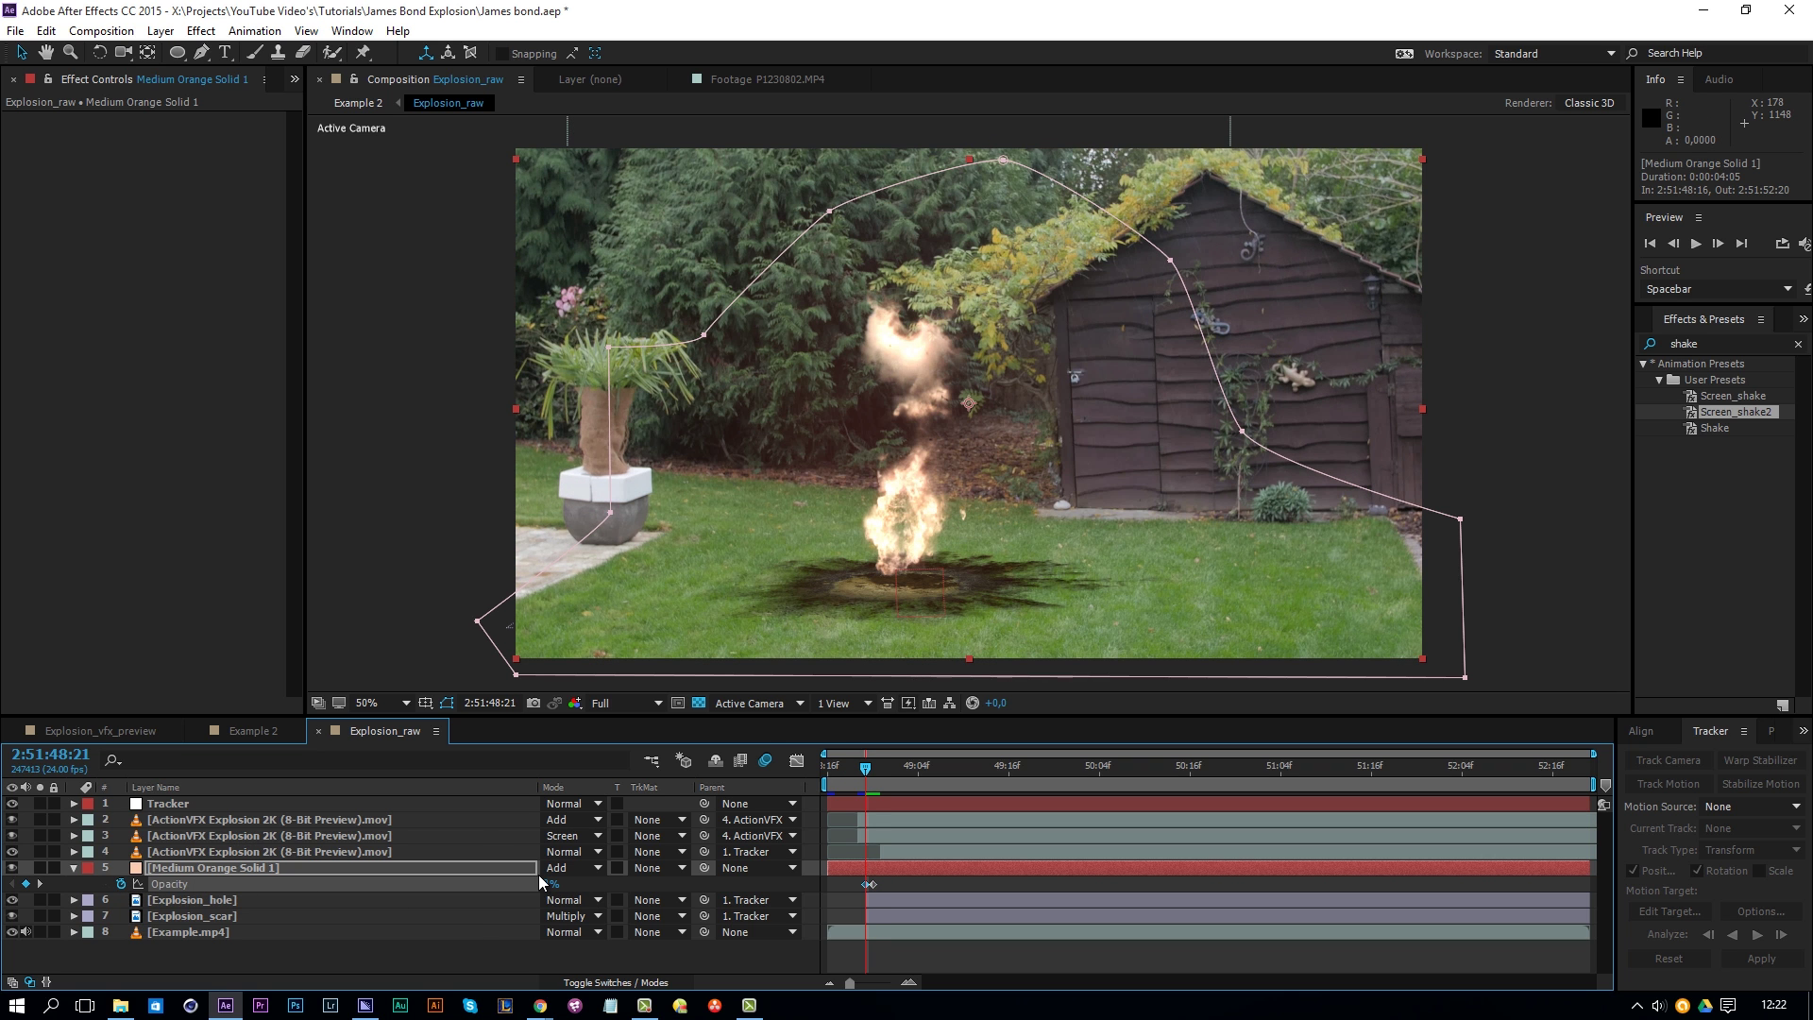
Step: Hold the orange solid's opacity at 10% with another keyframe at 2:51:49:06
{"action": "key", "text": "Page_Down"}
{"action": "key", "text": "Page_Down"}
{"action": "key", "text": "Page_Down"}
{"action": "key", "text": "Page_Down"}
{"action": "key", "text": "Page_Down"}
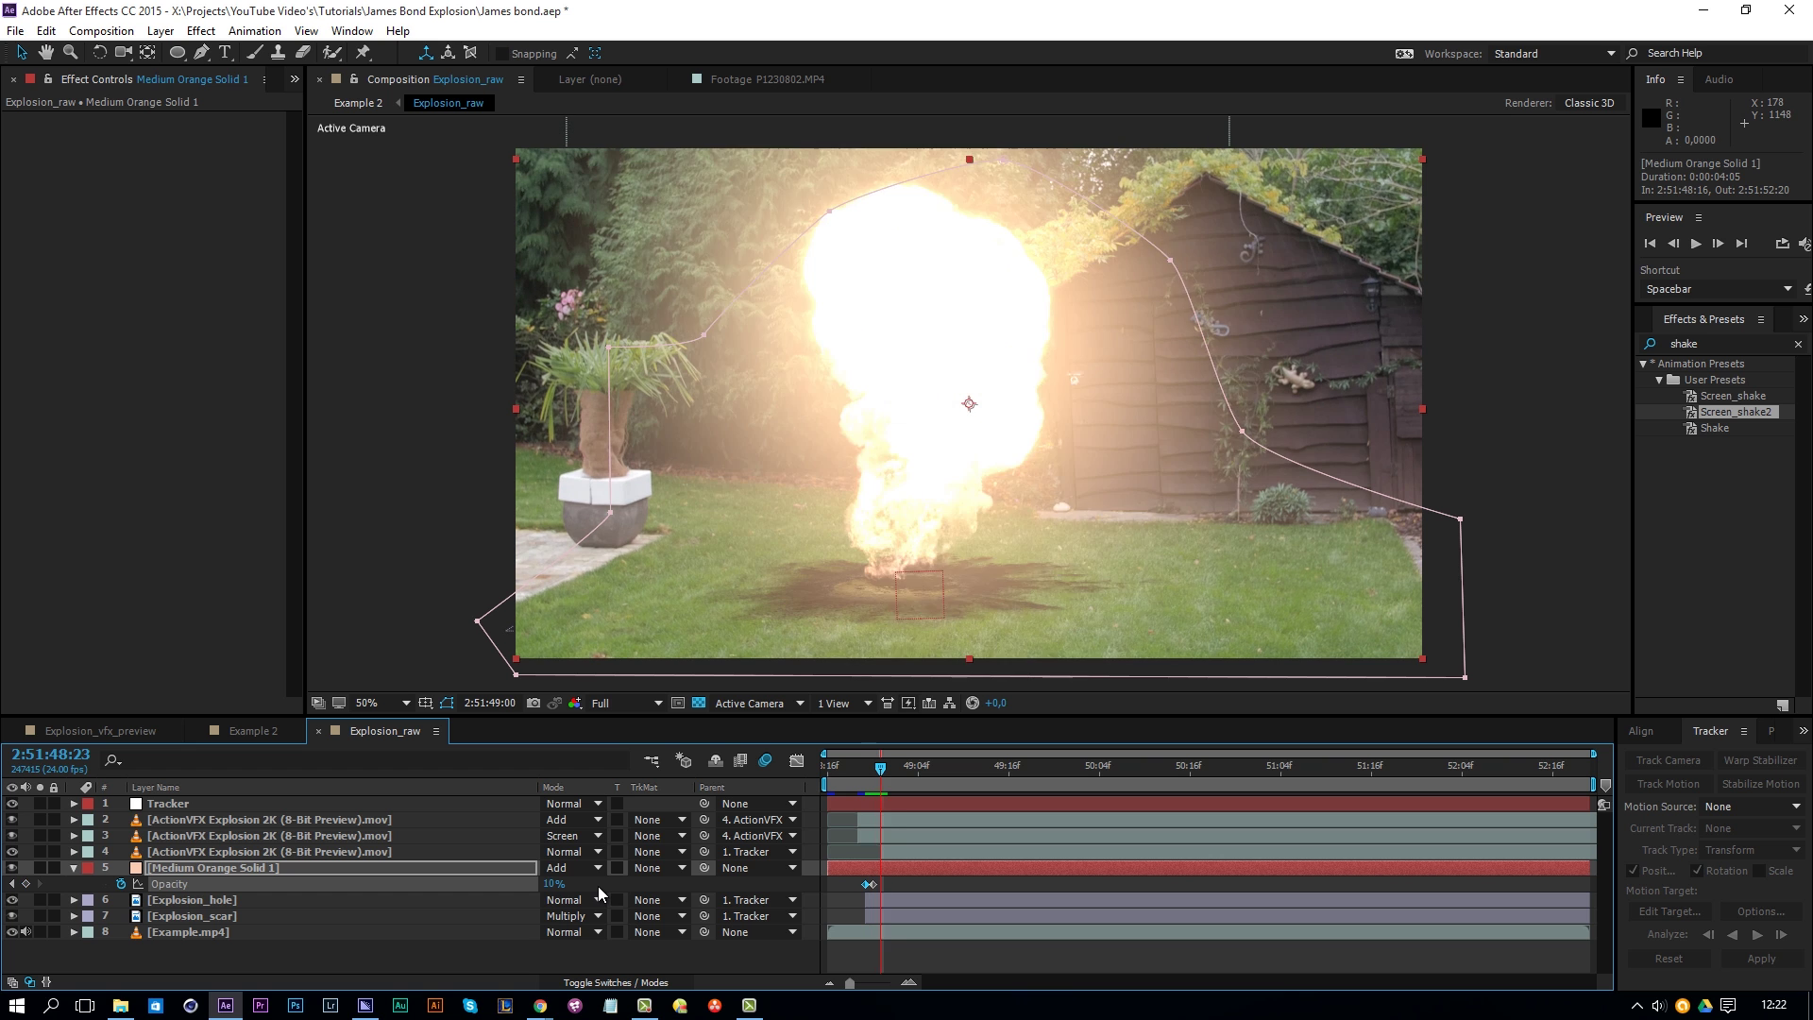
{"action": "key", "text": "Page_Down"}
{"action": "key", "text": "Page_Down"}
{"action": "key", "text": "Page_Down"}
{"action": "key", "text": "Page_Down"}
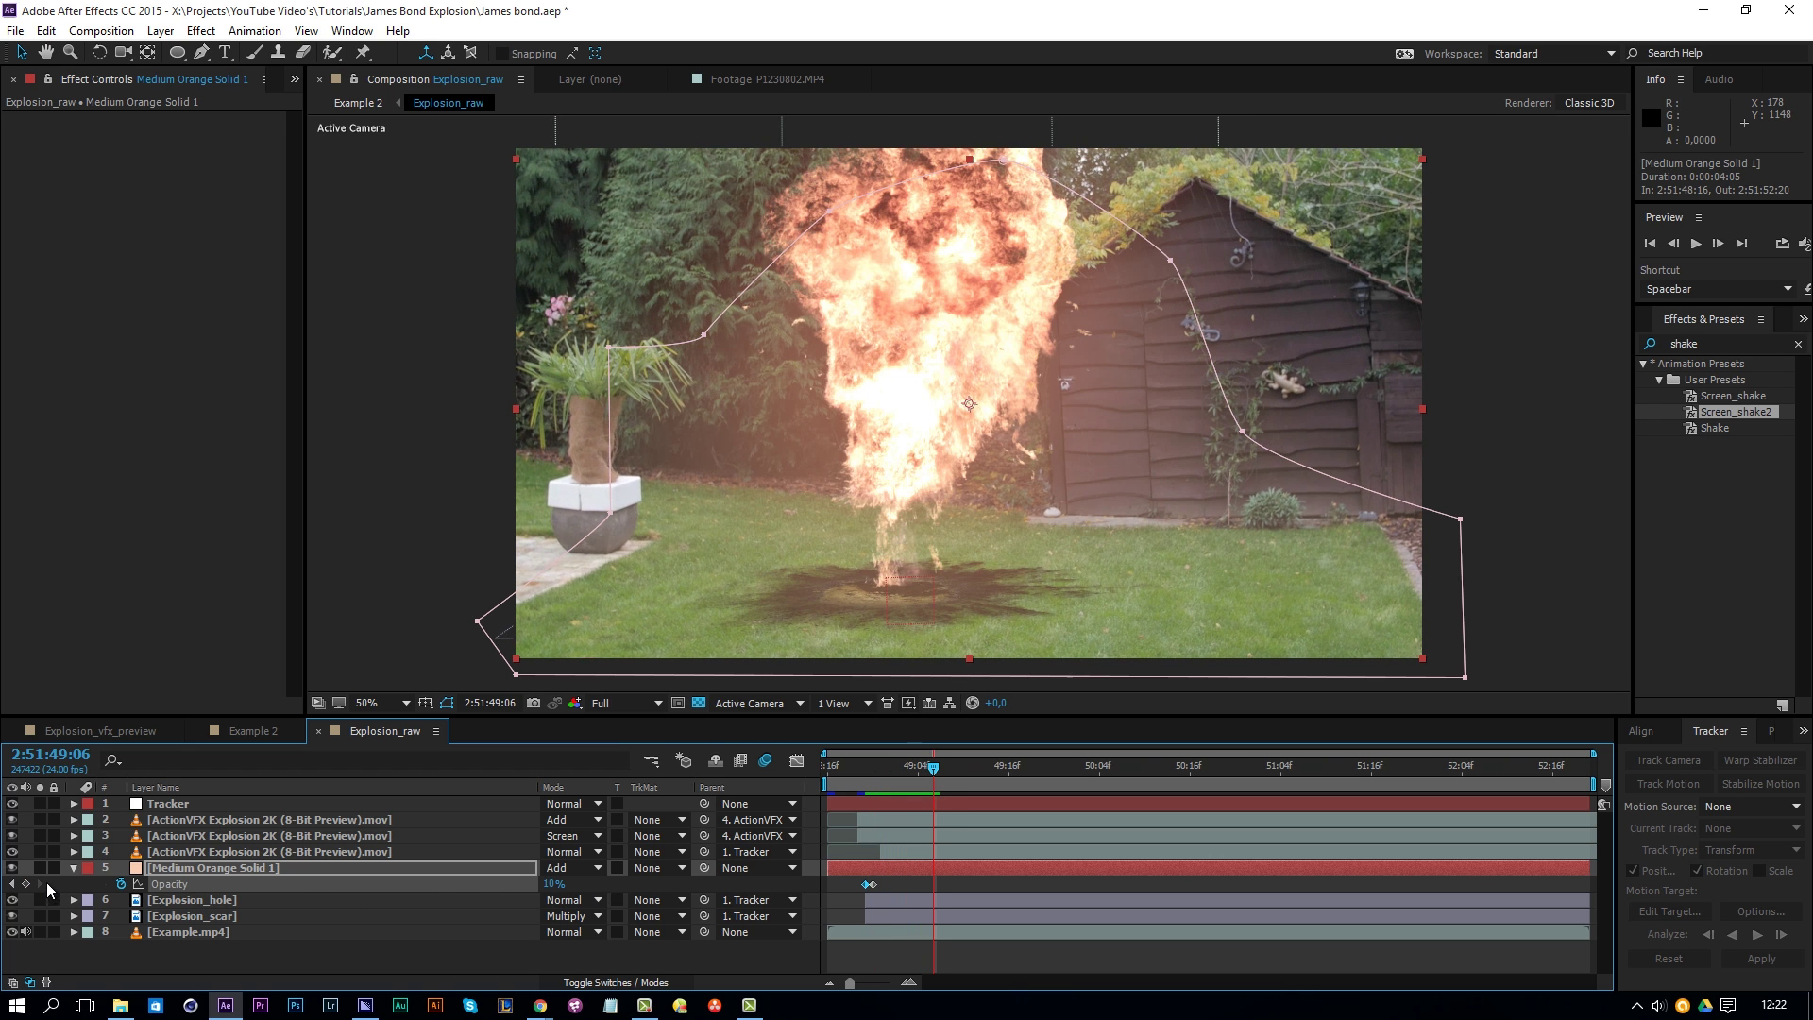
Step: Keyframe the orange solid's opacity at 0% at 2:51:50:16 and preview the glow fading out
{"action": "key", "text": "Page_Down"}
{"action": "key", "text": "Page_Down"}
{"action": "key", "text": "Page_Down"}
{"action": "key", "text": "shift+Page_Down"}
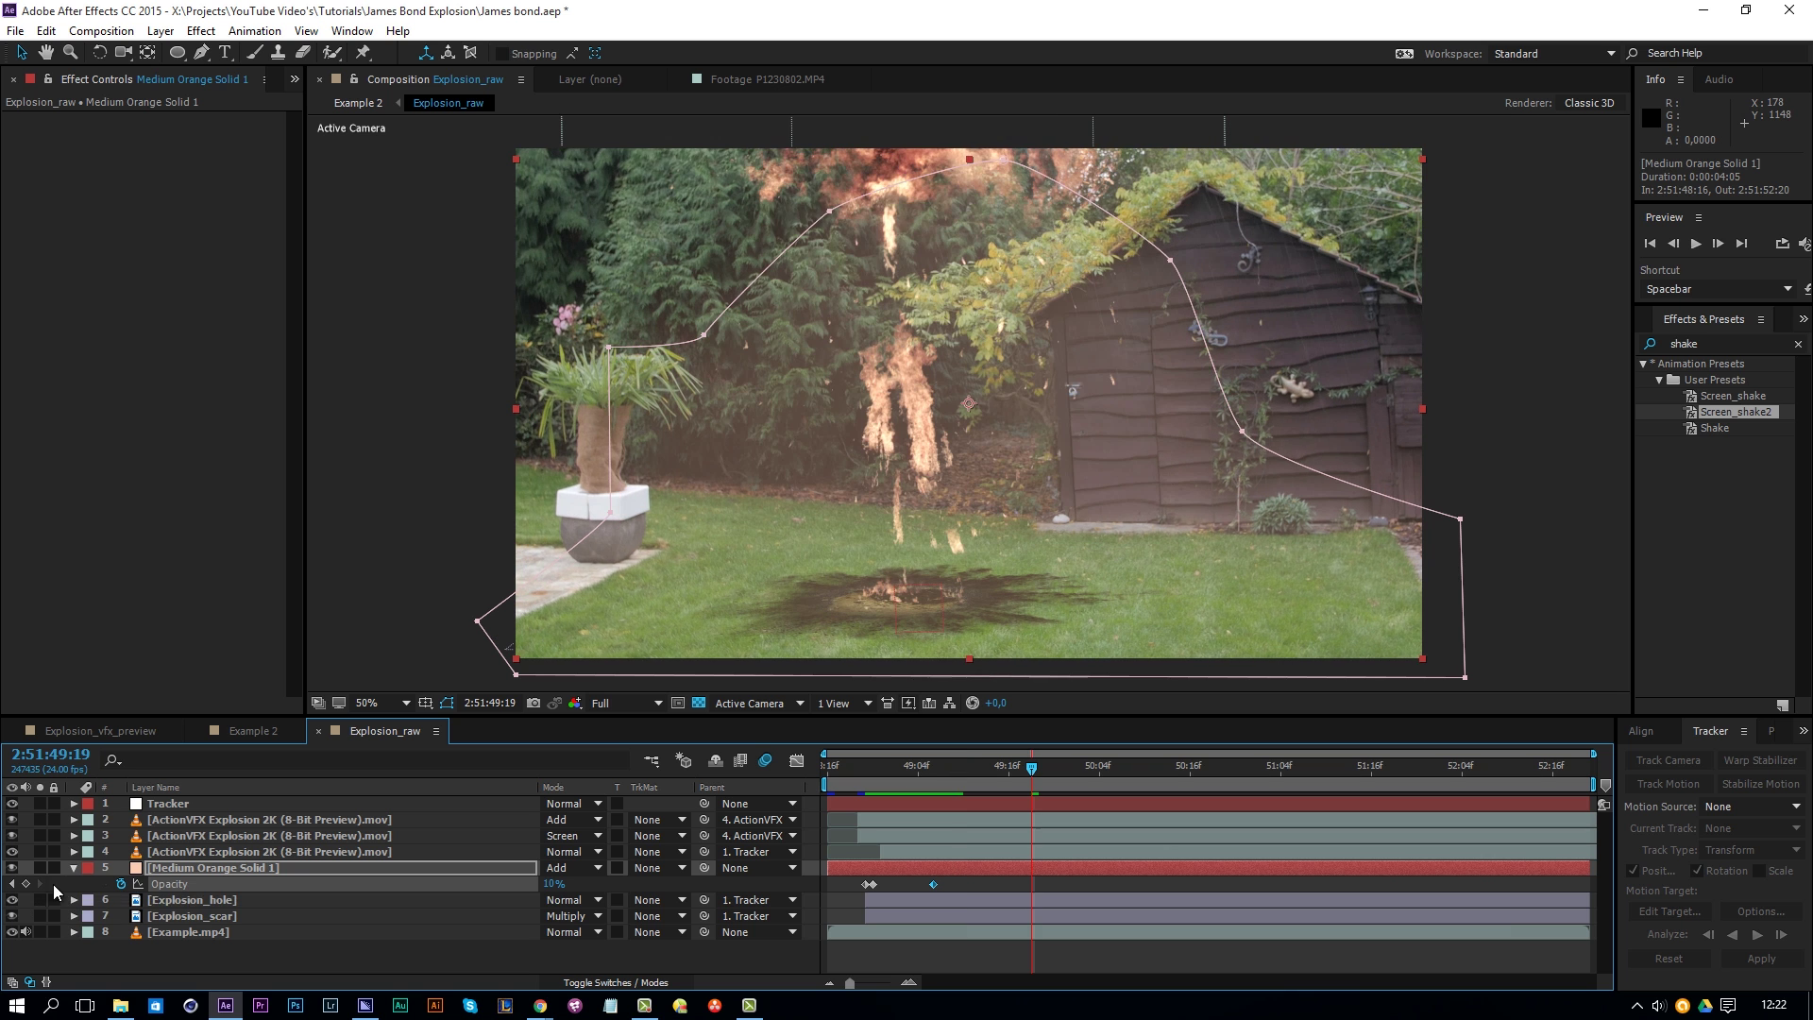
{"action": "left_click_drag", "start_coordinate": [1035, 769], "coordinate": [1191, 770]}
{"action": "type", "text": "0"}
{"action": "key", "text": "Return"}
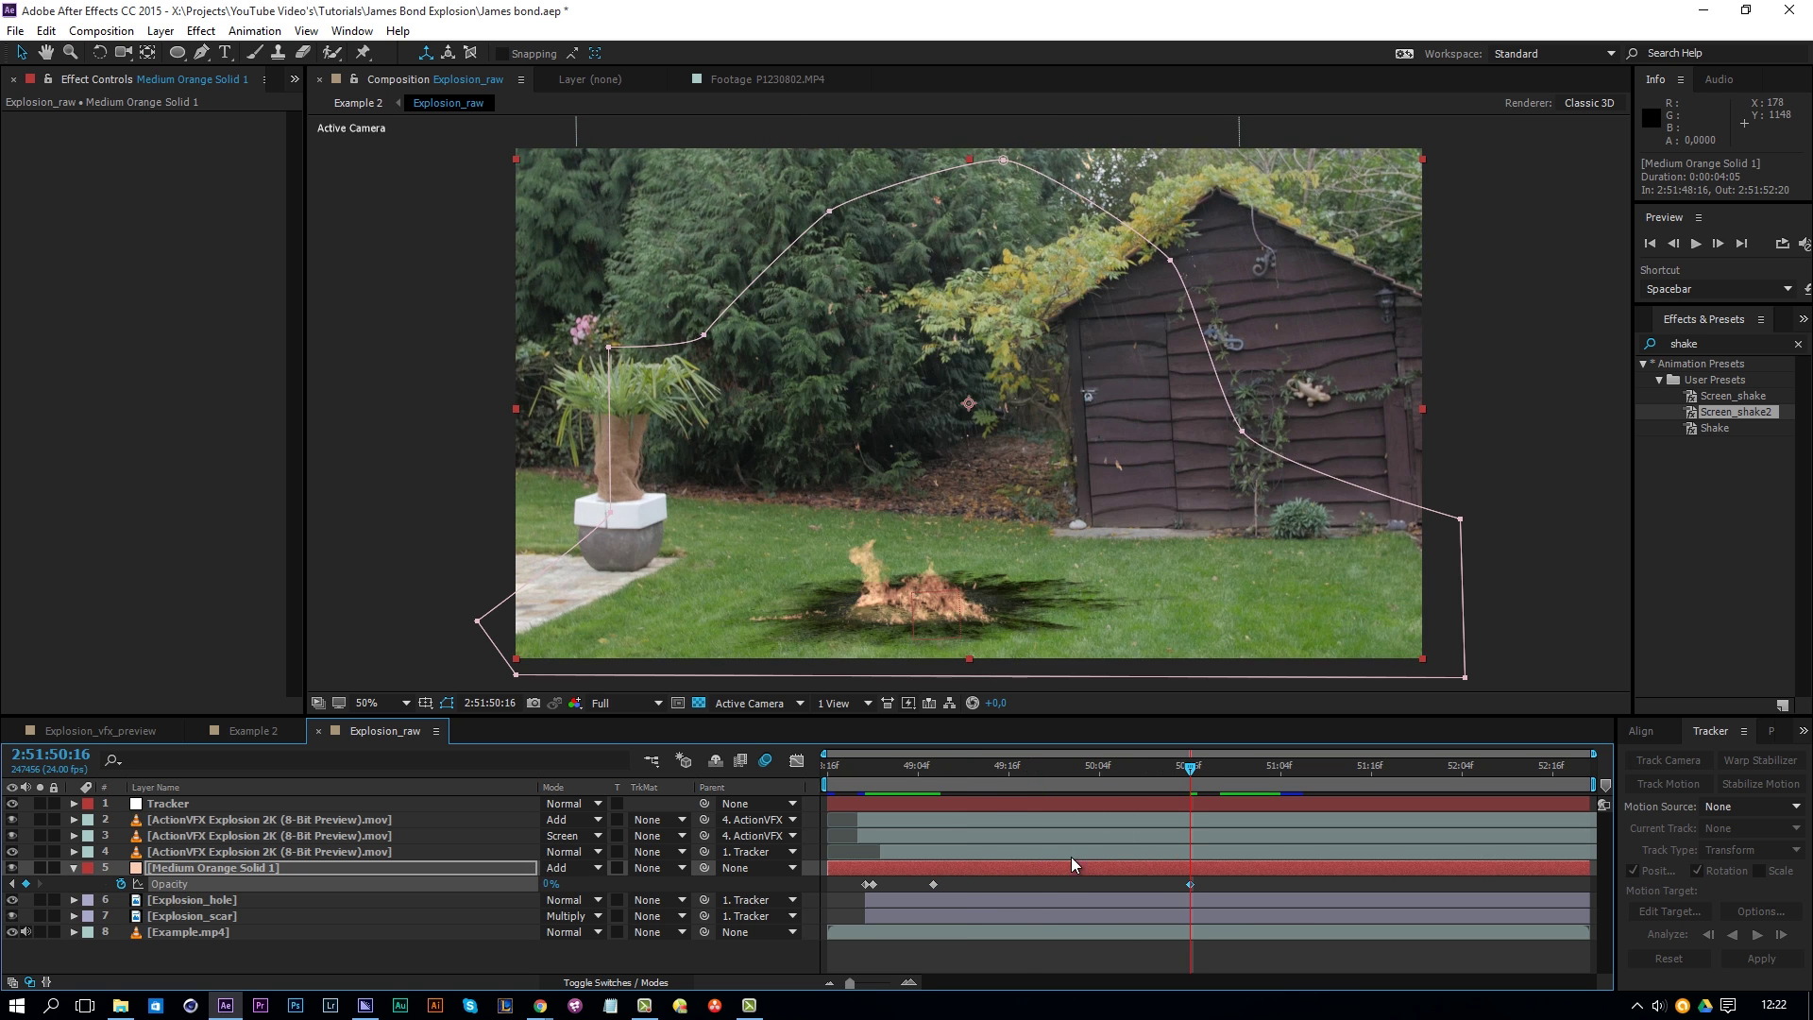
{"action": "key", "text": "space"}
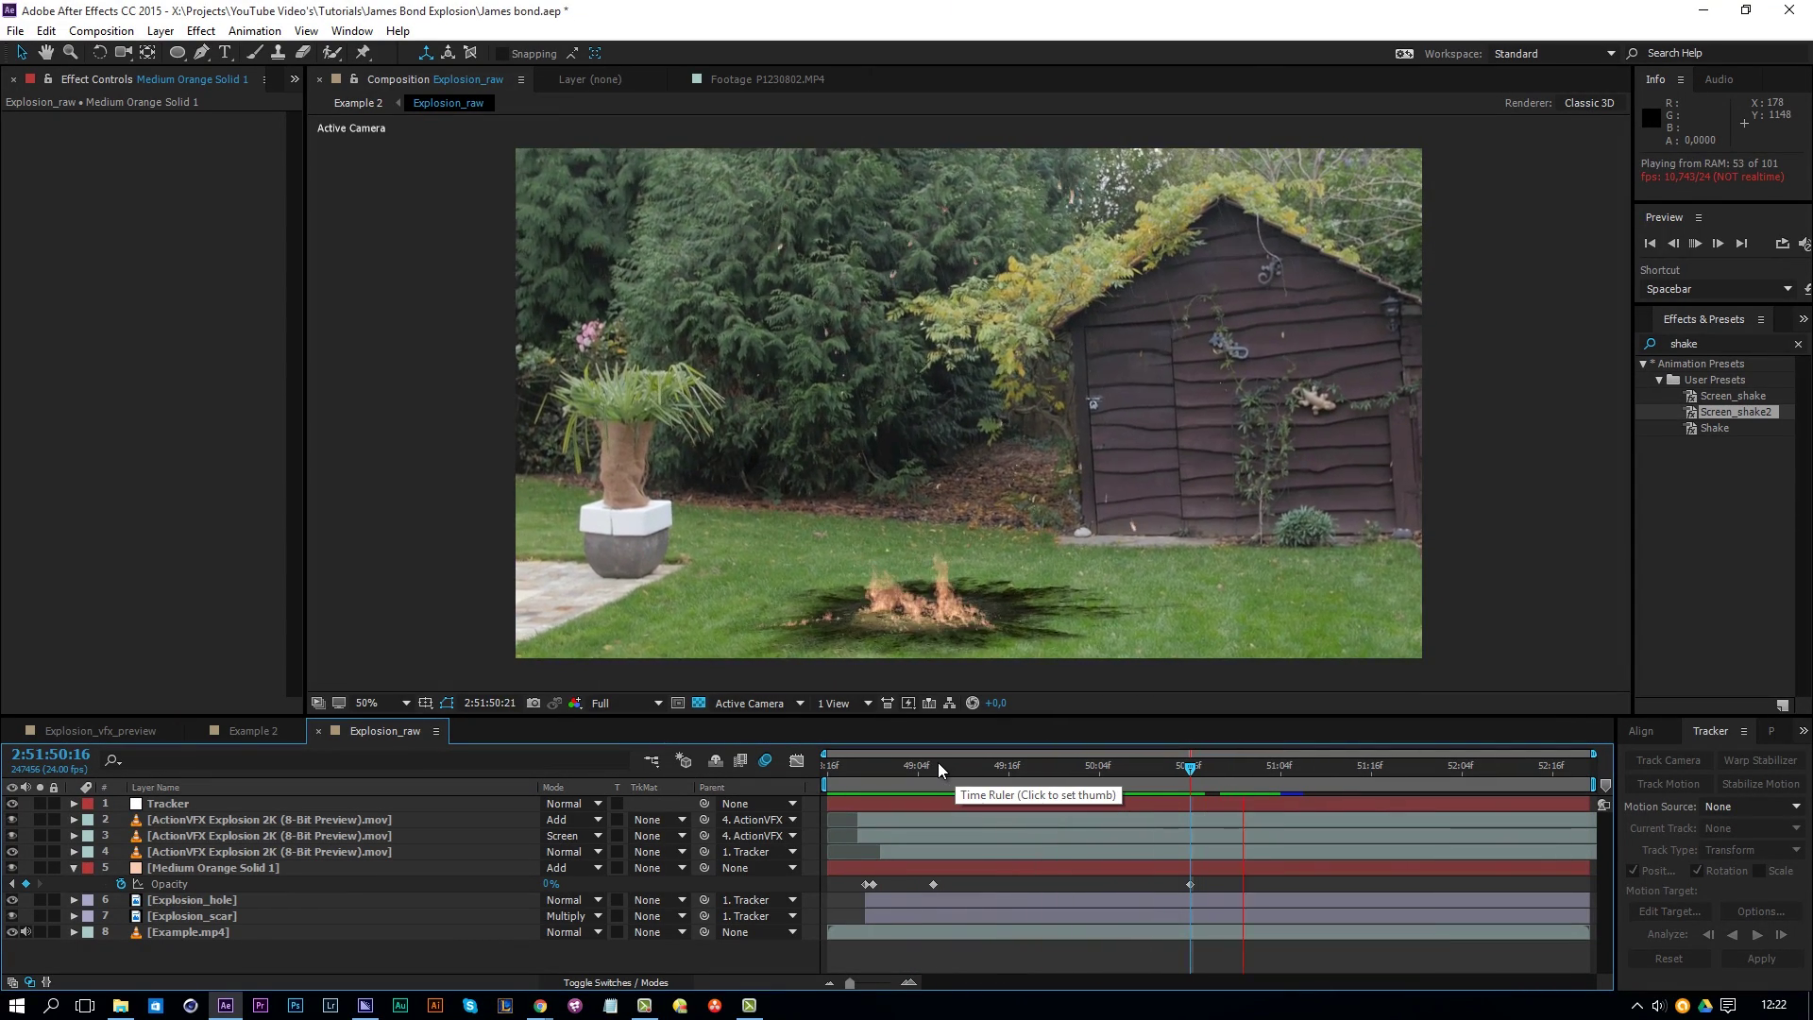
{"action": "left_click_drag", "start_coordinate": [872, 769], "coordinate": [941, 776]}
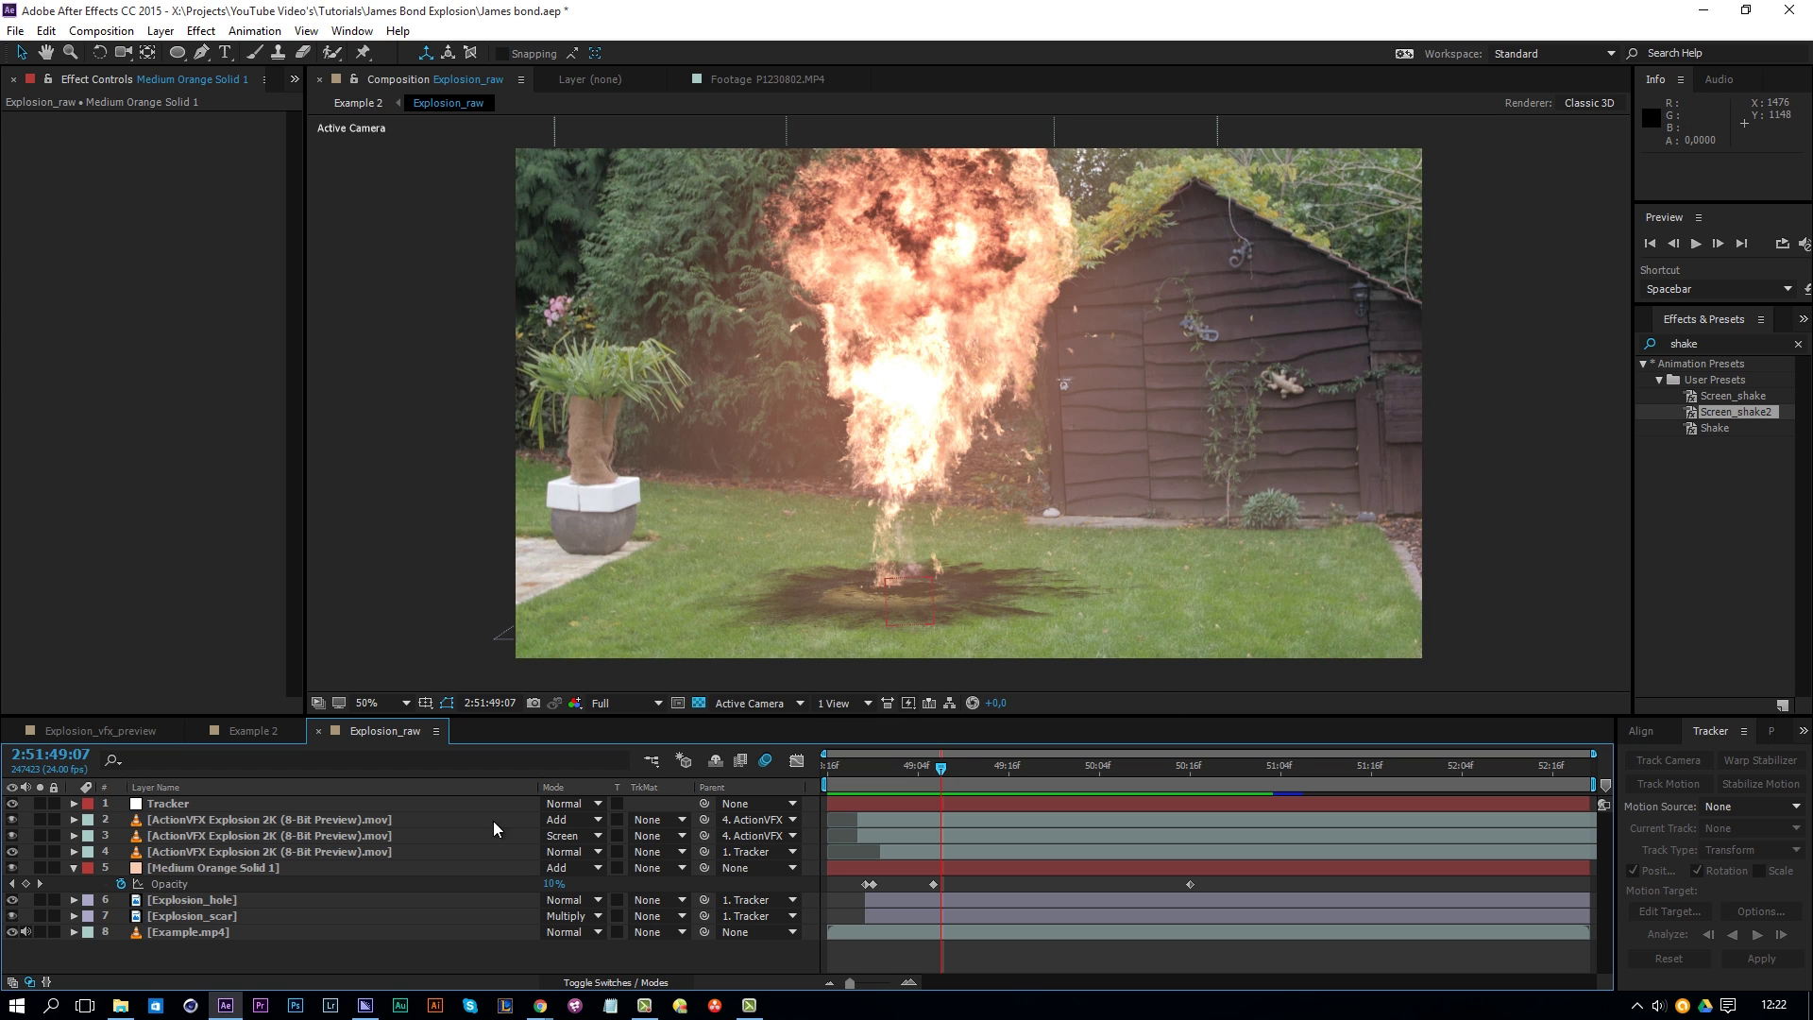
Step: Add an adjustment layer above all layers of Explosion_raw and apply the Photo Filter effect to it
{"action": "right_click", "coordinate": [383, 950]}
{"action": "mouse_move", "coordinate": [426, 771]}
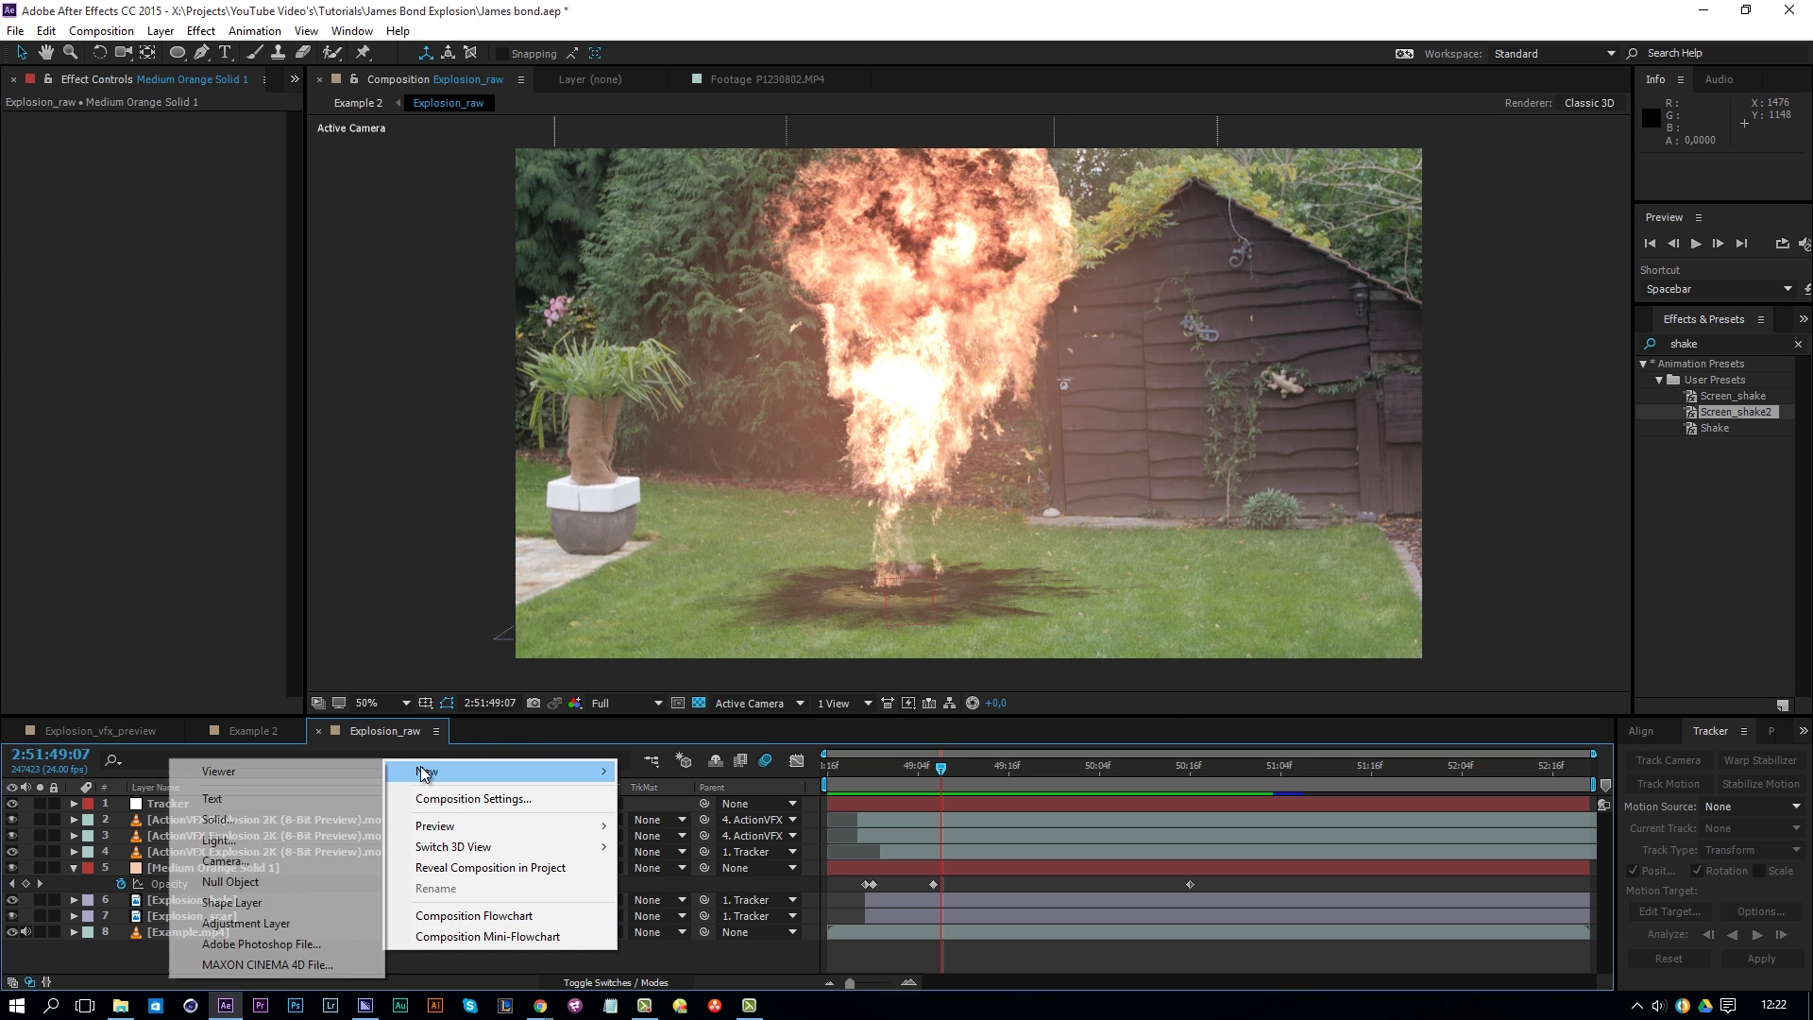
{"action": "left_click", "coordinate": [245, 924]}
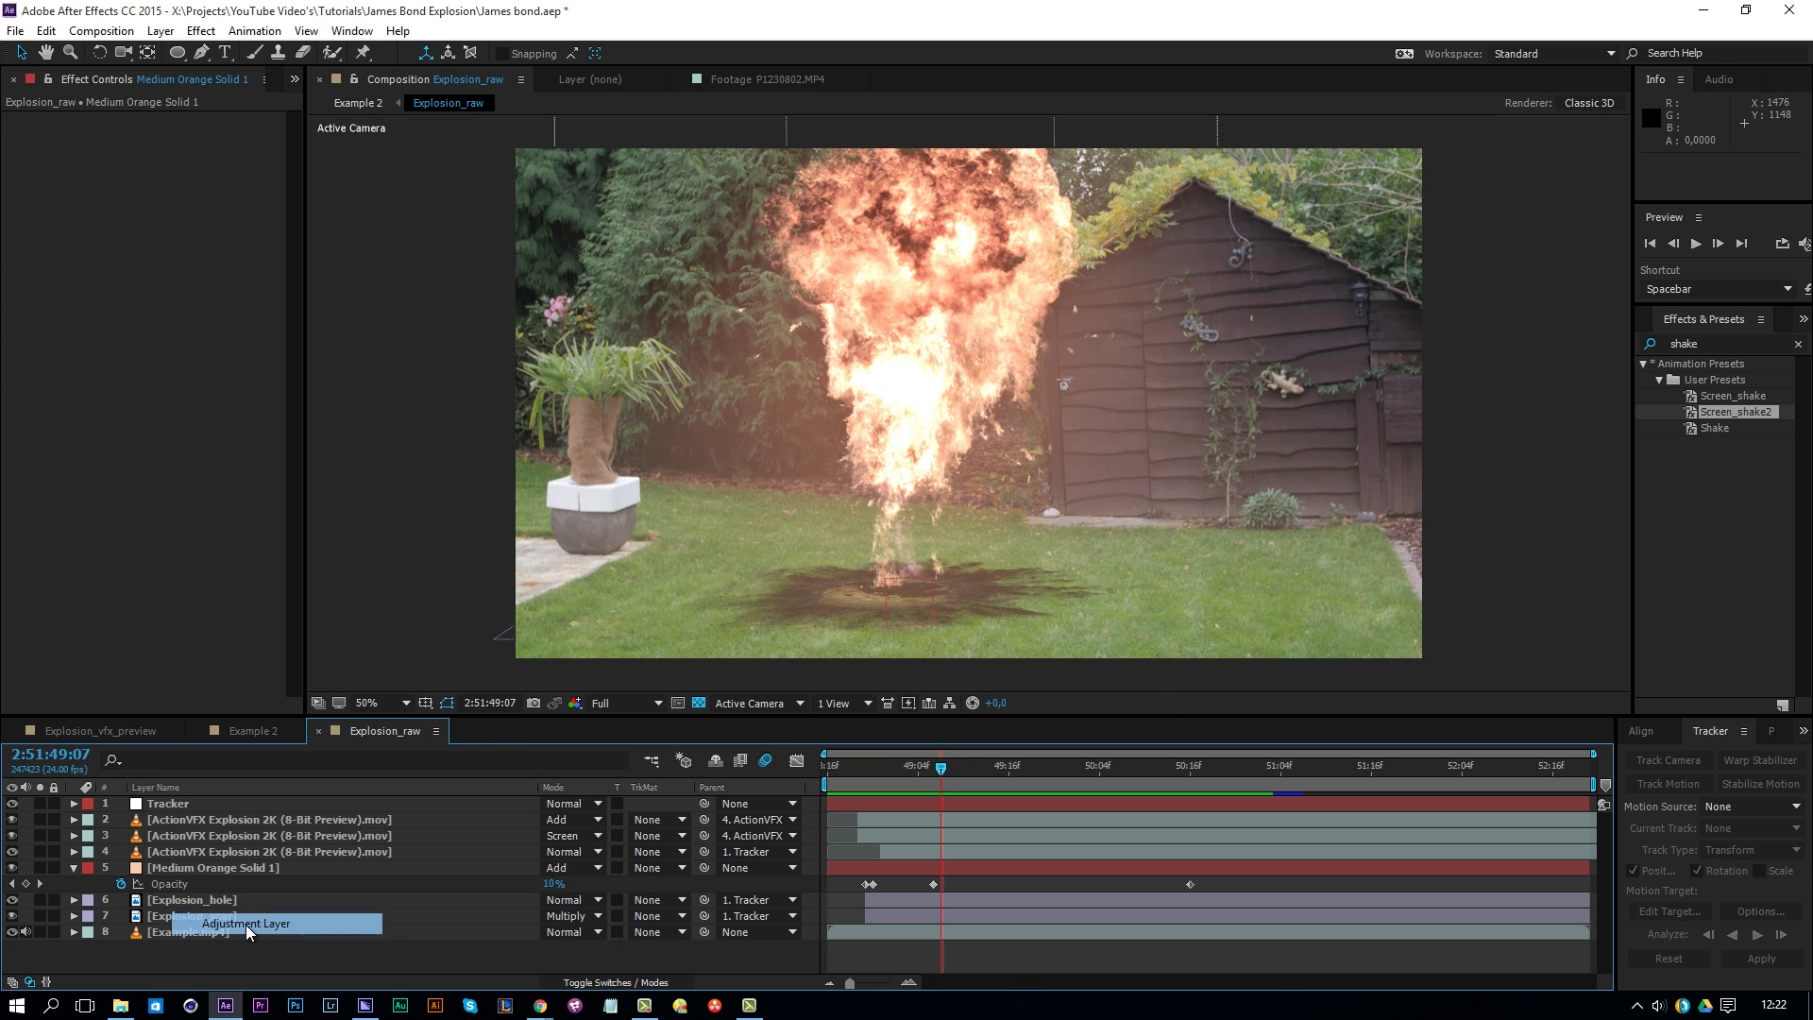
{"action": "left_click", "coordinate": [205, 26]}
{"action": "mouse_move", "coordinate": [113, 226]}
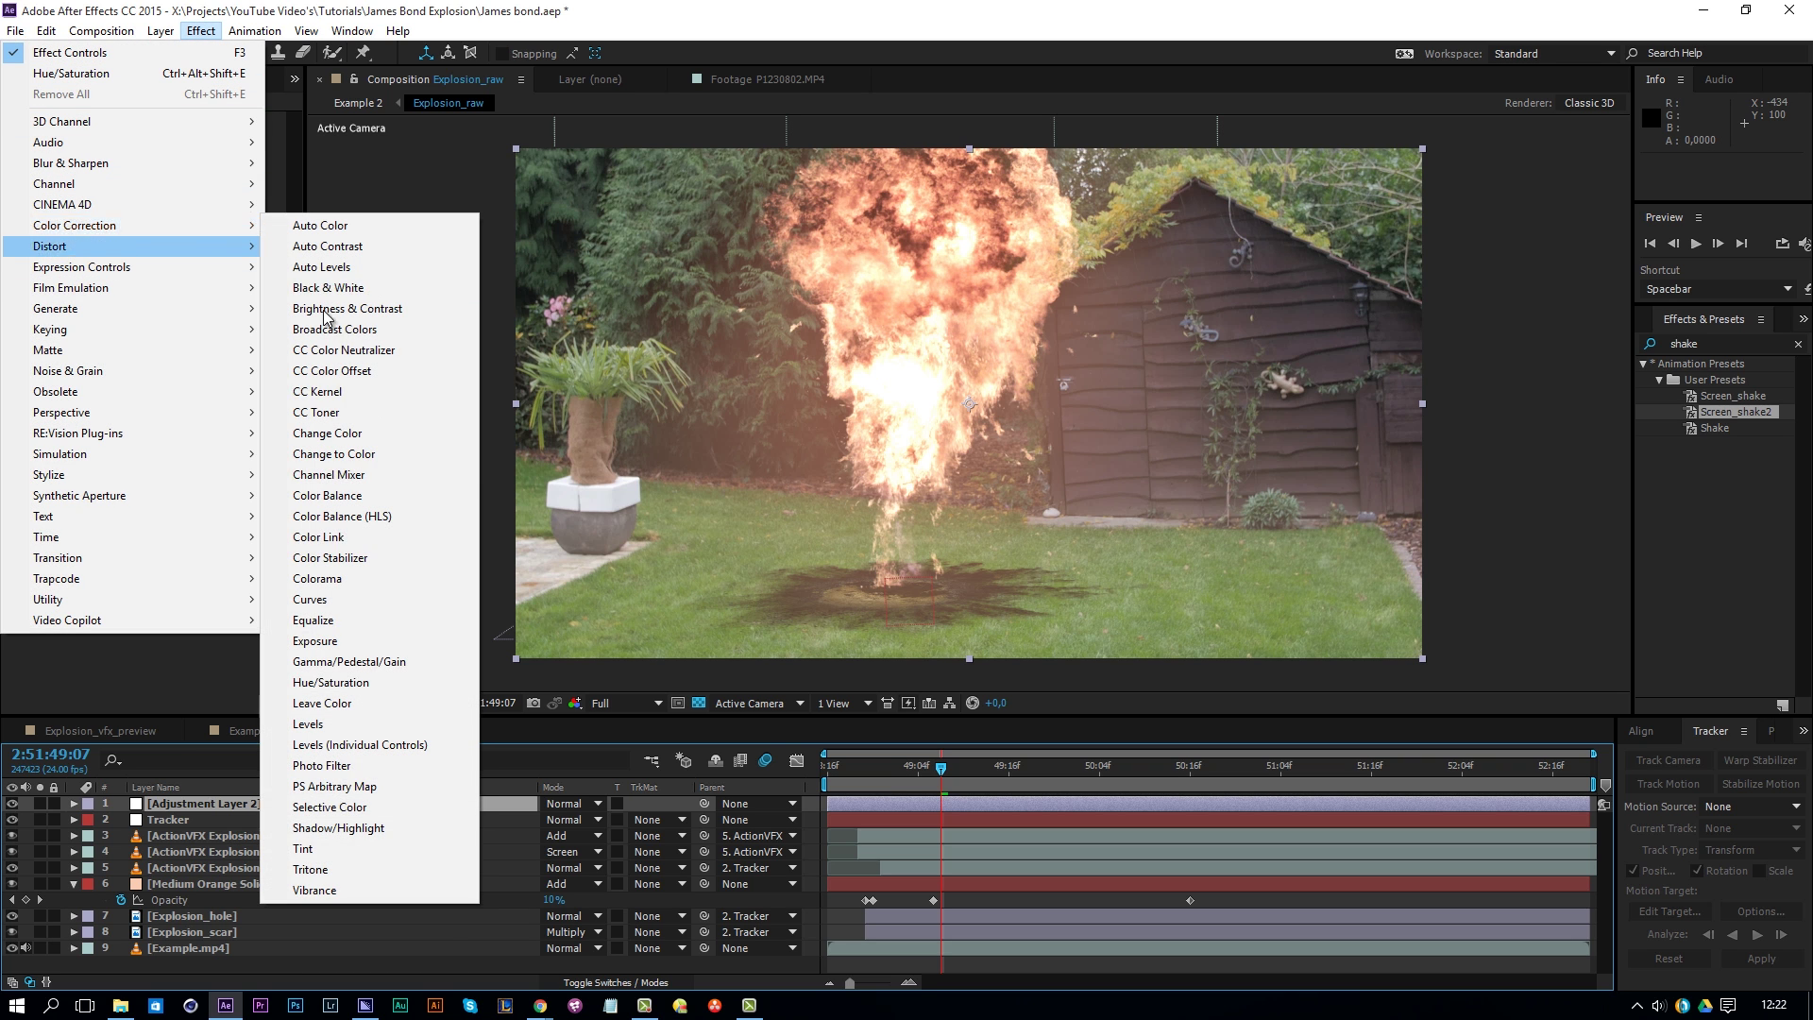
{"action": "left_click", "coordinate": [352, 763]}
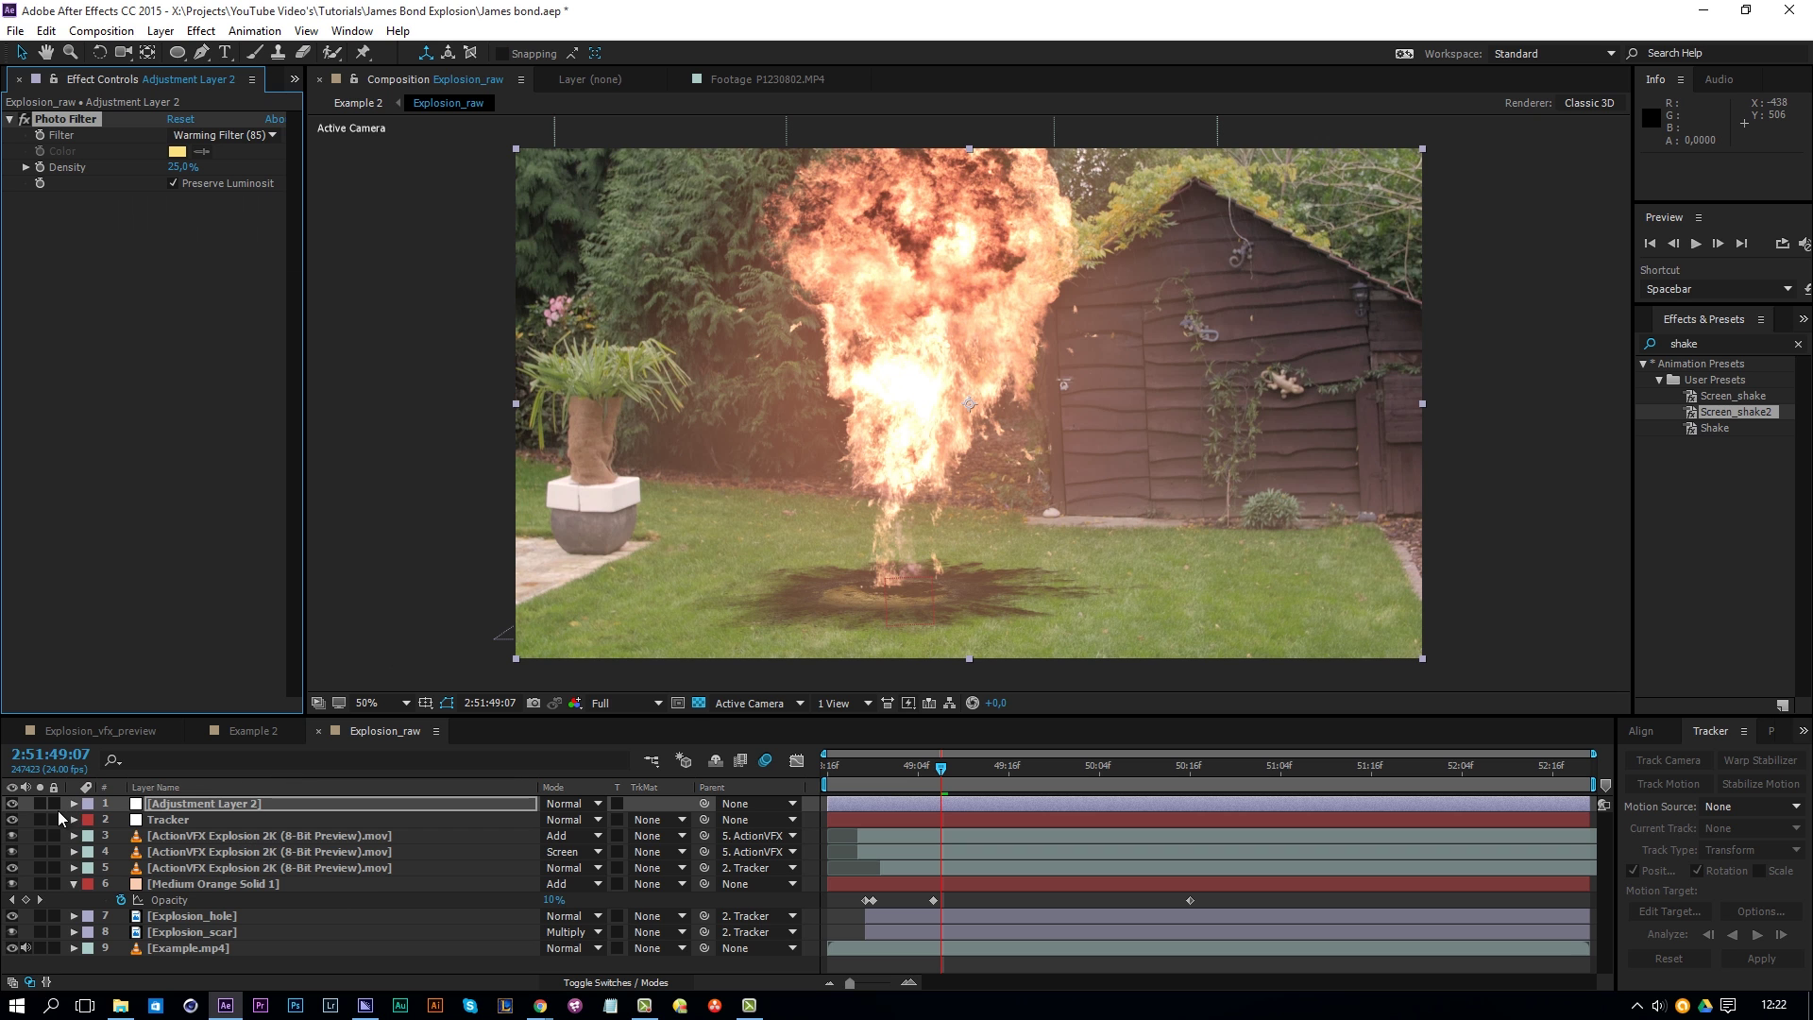
Step: Trim the start of the adjustment layer to the blast frame at 2:51:48:22
{"action": "left_click", "coordinate": [872, 778]}
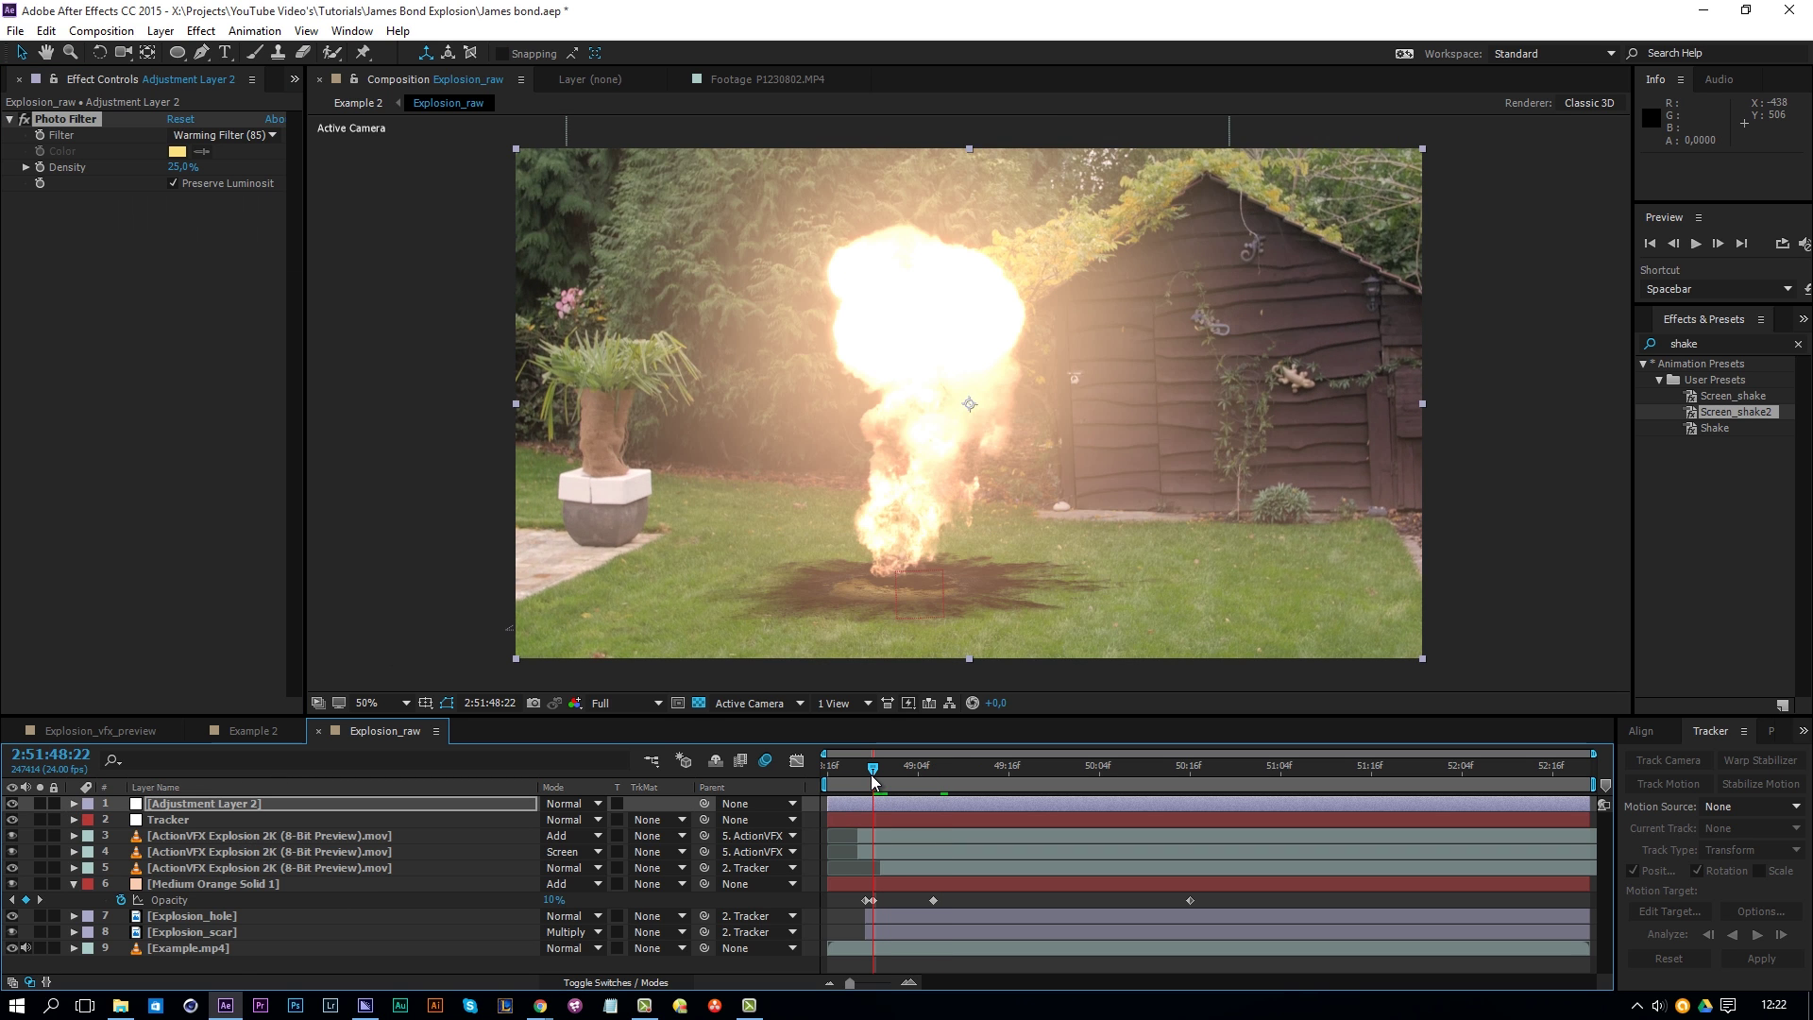
{"action": "key", "text": "Page_Down"}
{"action": "left_click_drag", "start_coordinate": [831, 805], "coordinate": [870, 803]}
Step: Keyframe the adjustment layer's opacity at 100% at 2:51:49:15 and at 0% at about 2:51:51:01
{"action": "left_click_drag", "start_coordinate": [877, 774], "coordinate": [1001, 810]}
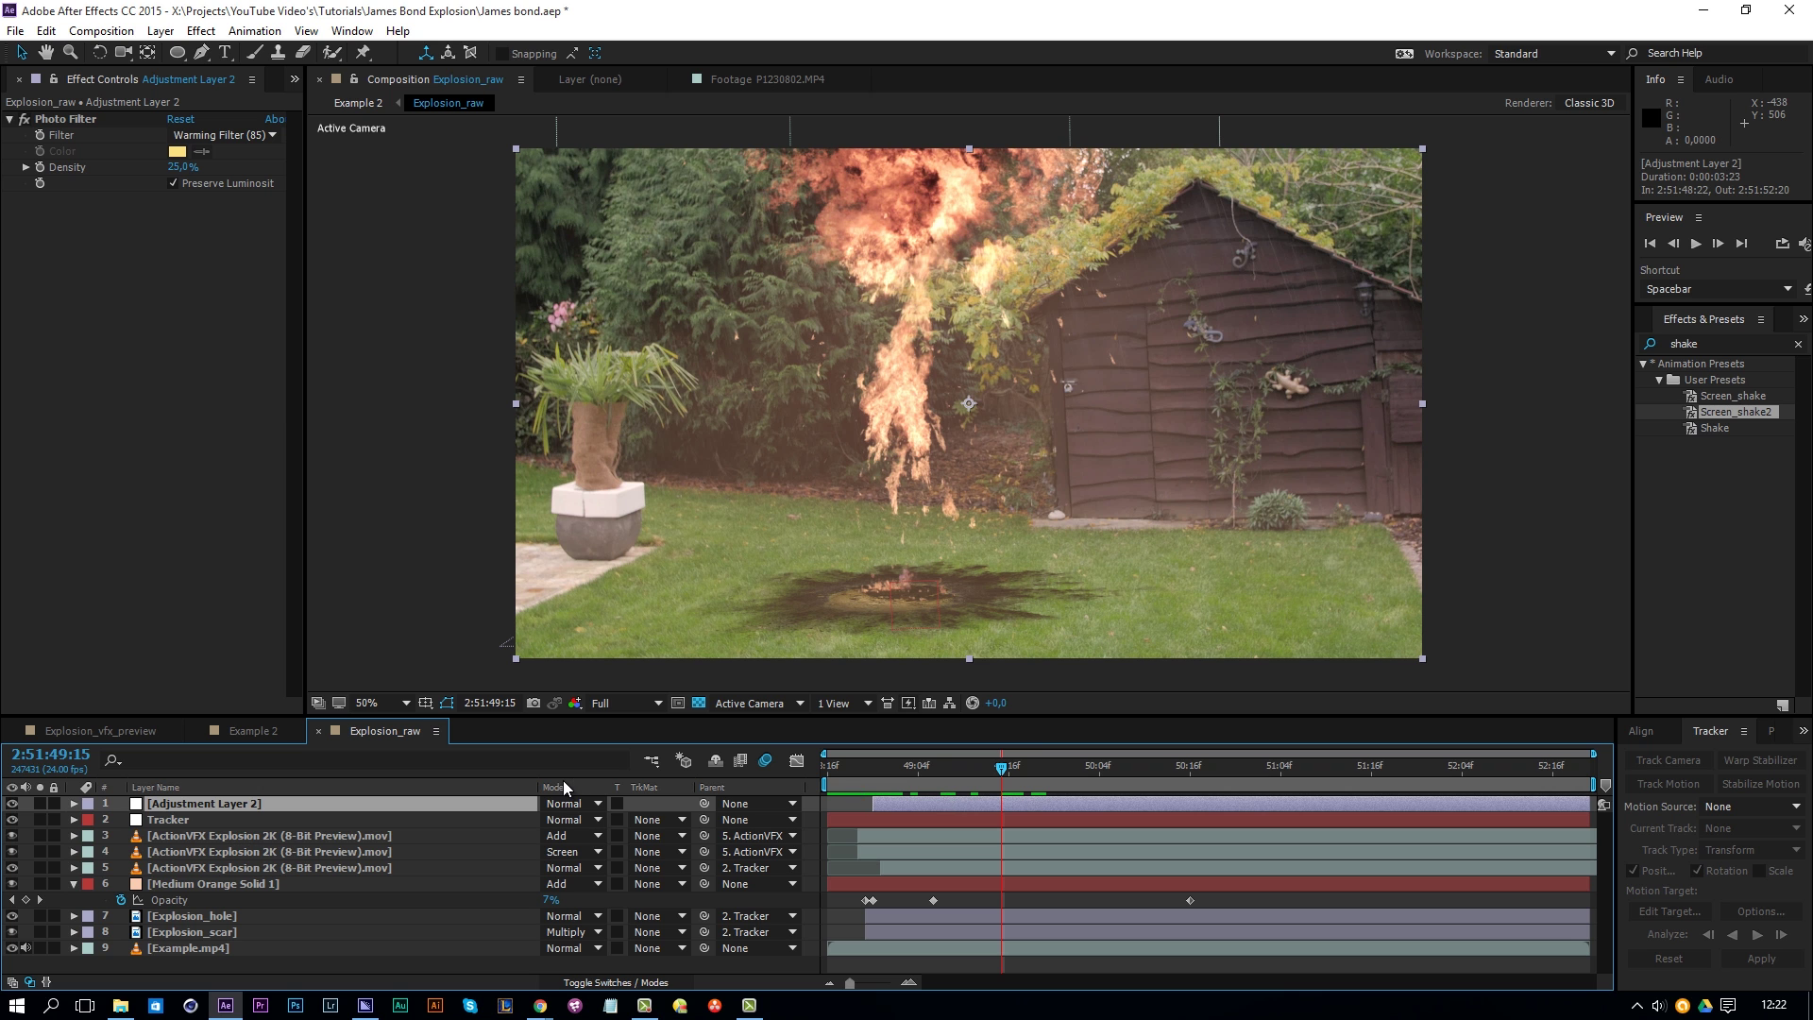
{"action": "key", "text": "alt+shift+t"}
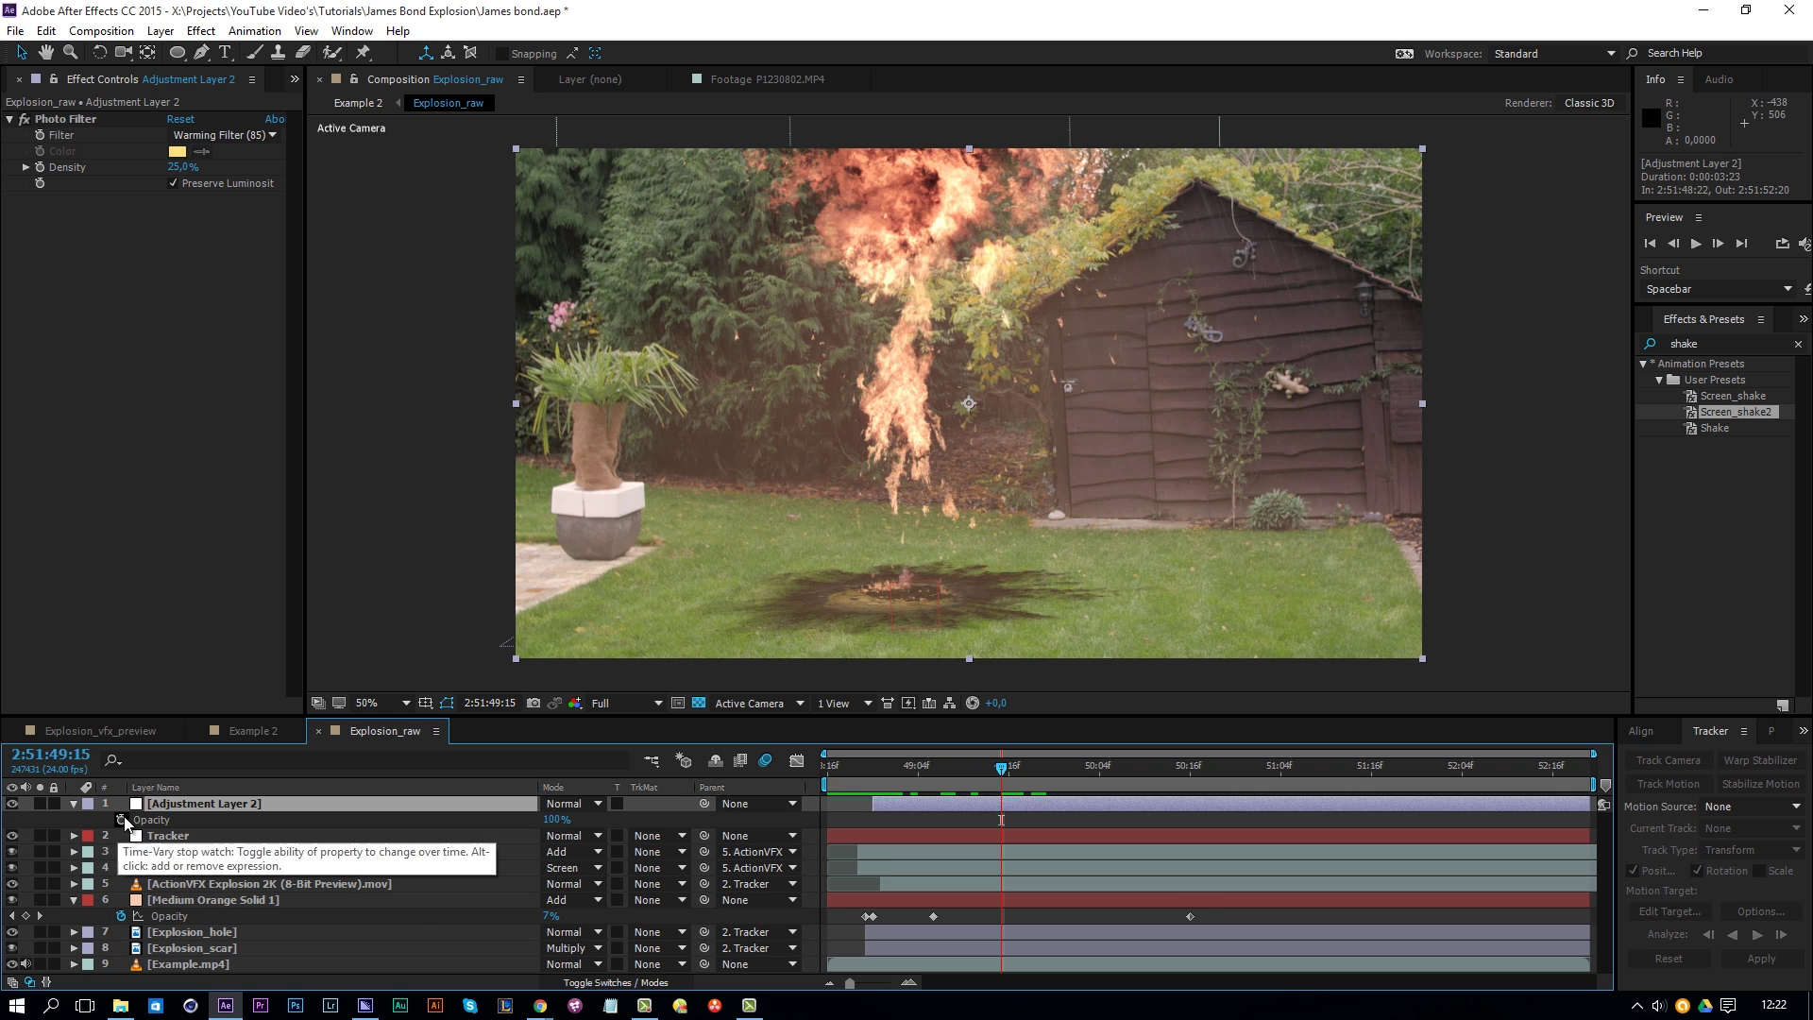
{"action": "key", "text": "space"}
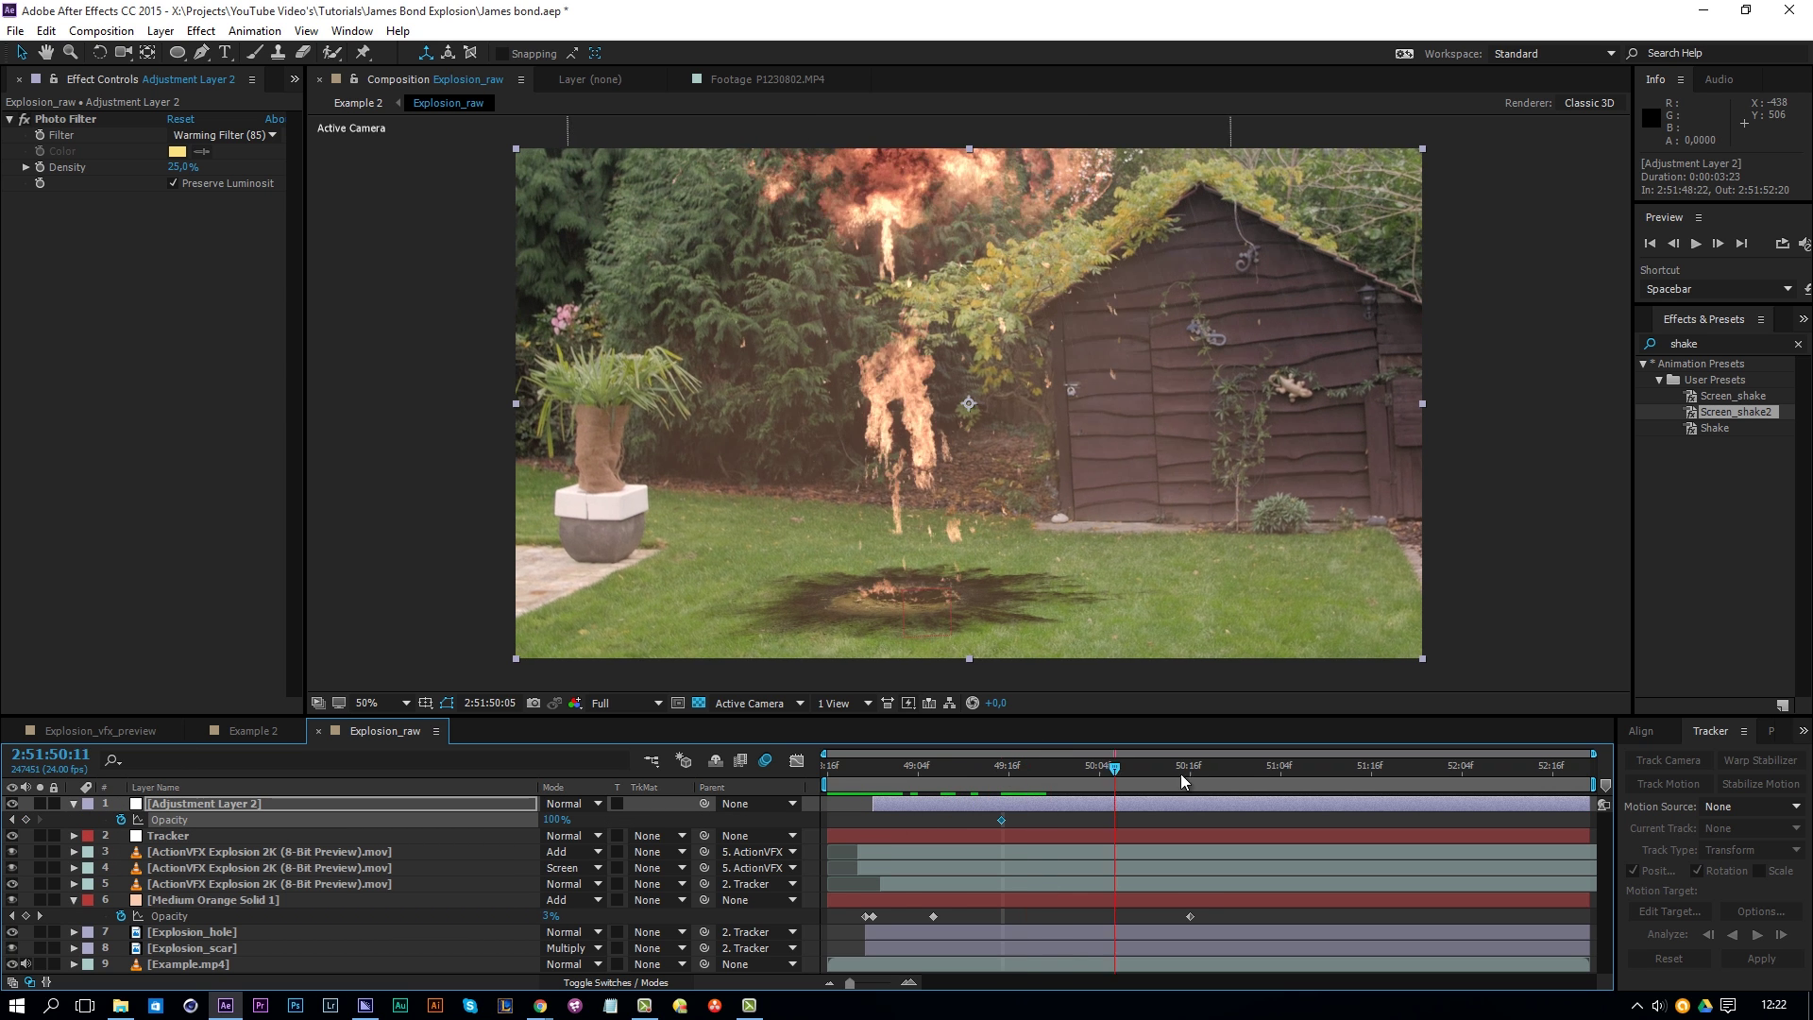
{"action": "left_click", "coordinate": [556, 819]}
{"action": "type", "text": "0"}
{"action": "key", "text": "Return"}
Step: Preview the fading warm tint in Explosion_raw and switch to the Example 2 composition
{"action": "left_click_drag", "start_coordinate": [1257, 780], "coordinate": [1077, 780]}
{"action": "key", "text": "space"}
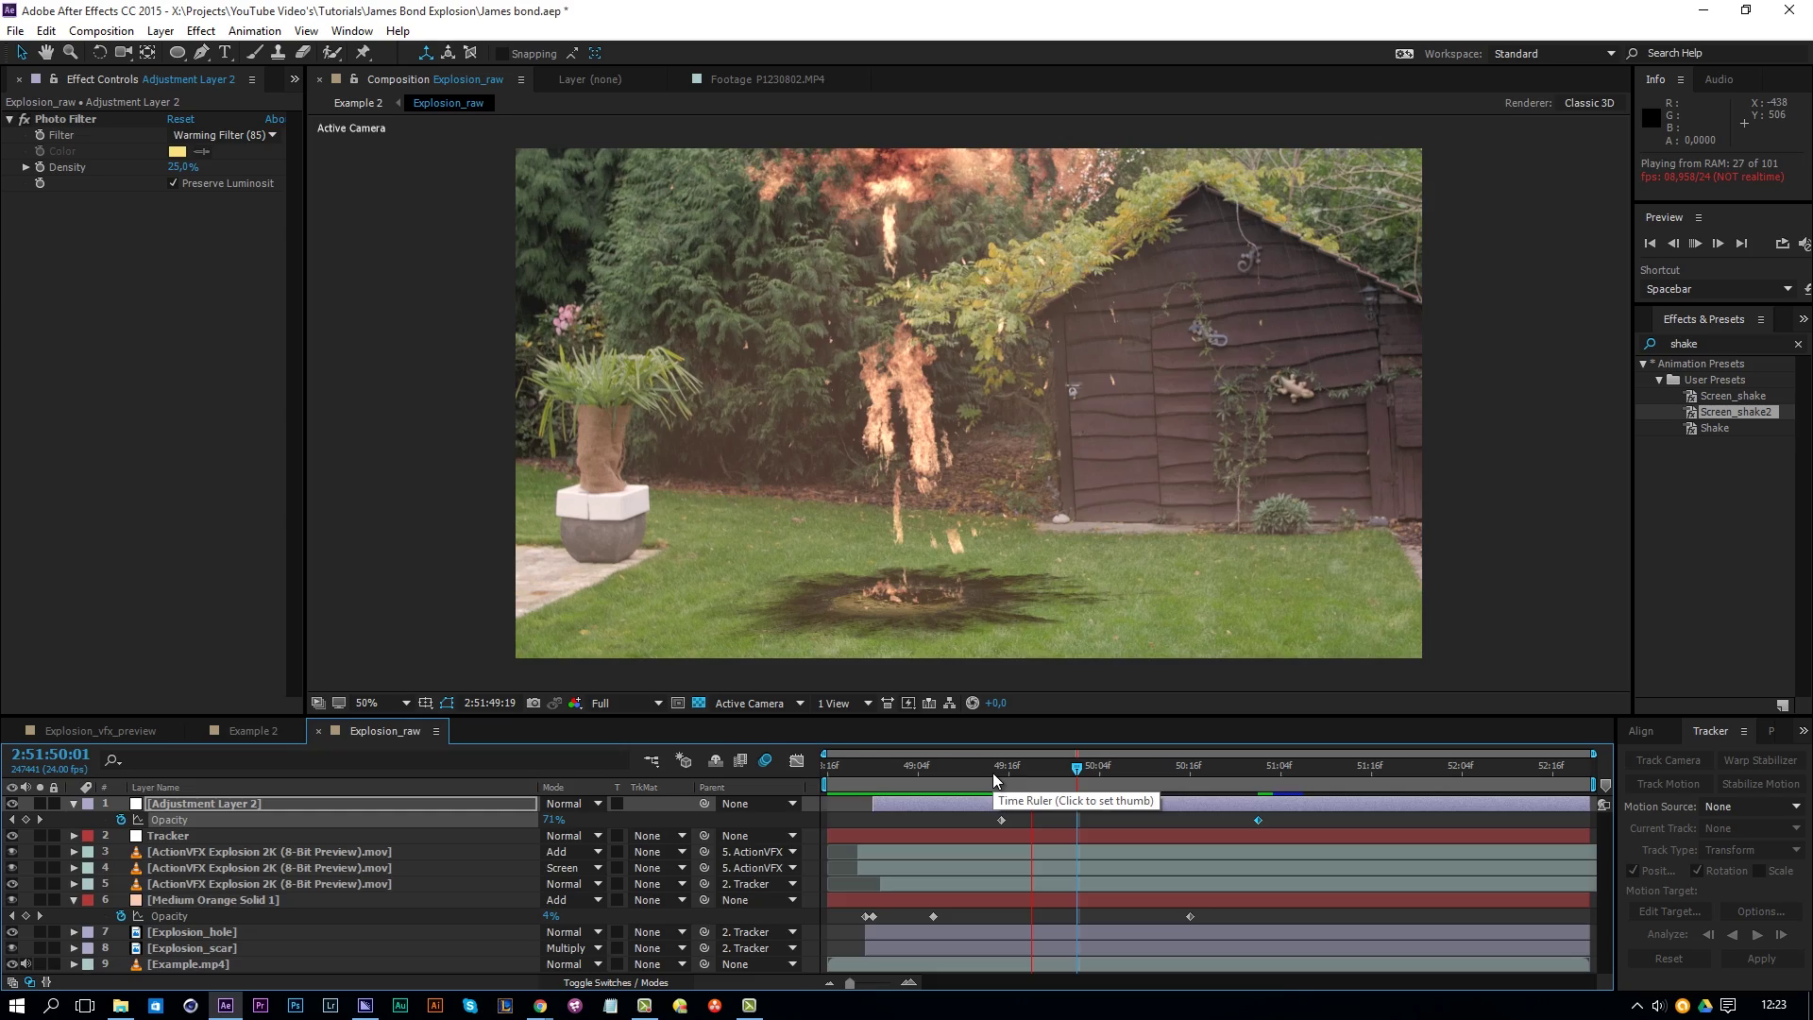
{"action": "left_click", "coordinate": [253, 730]}
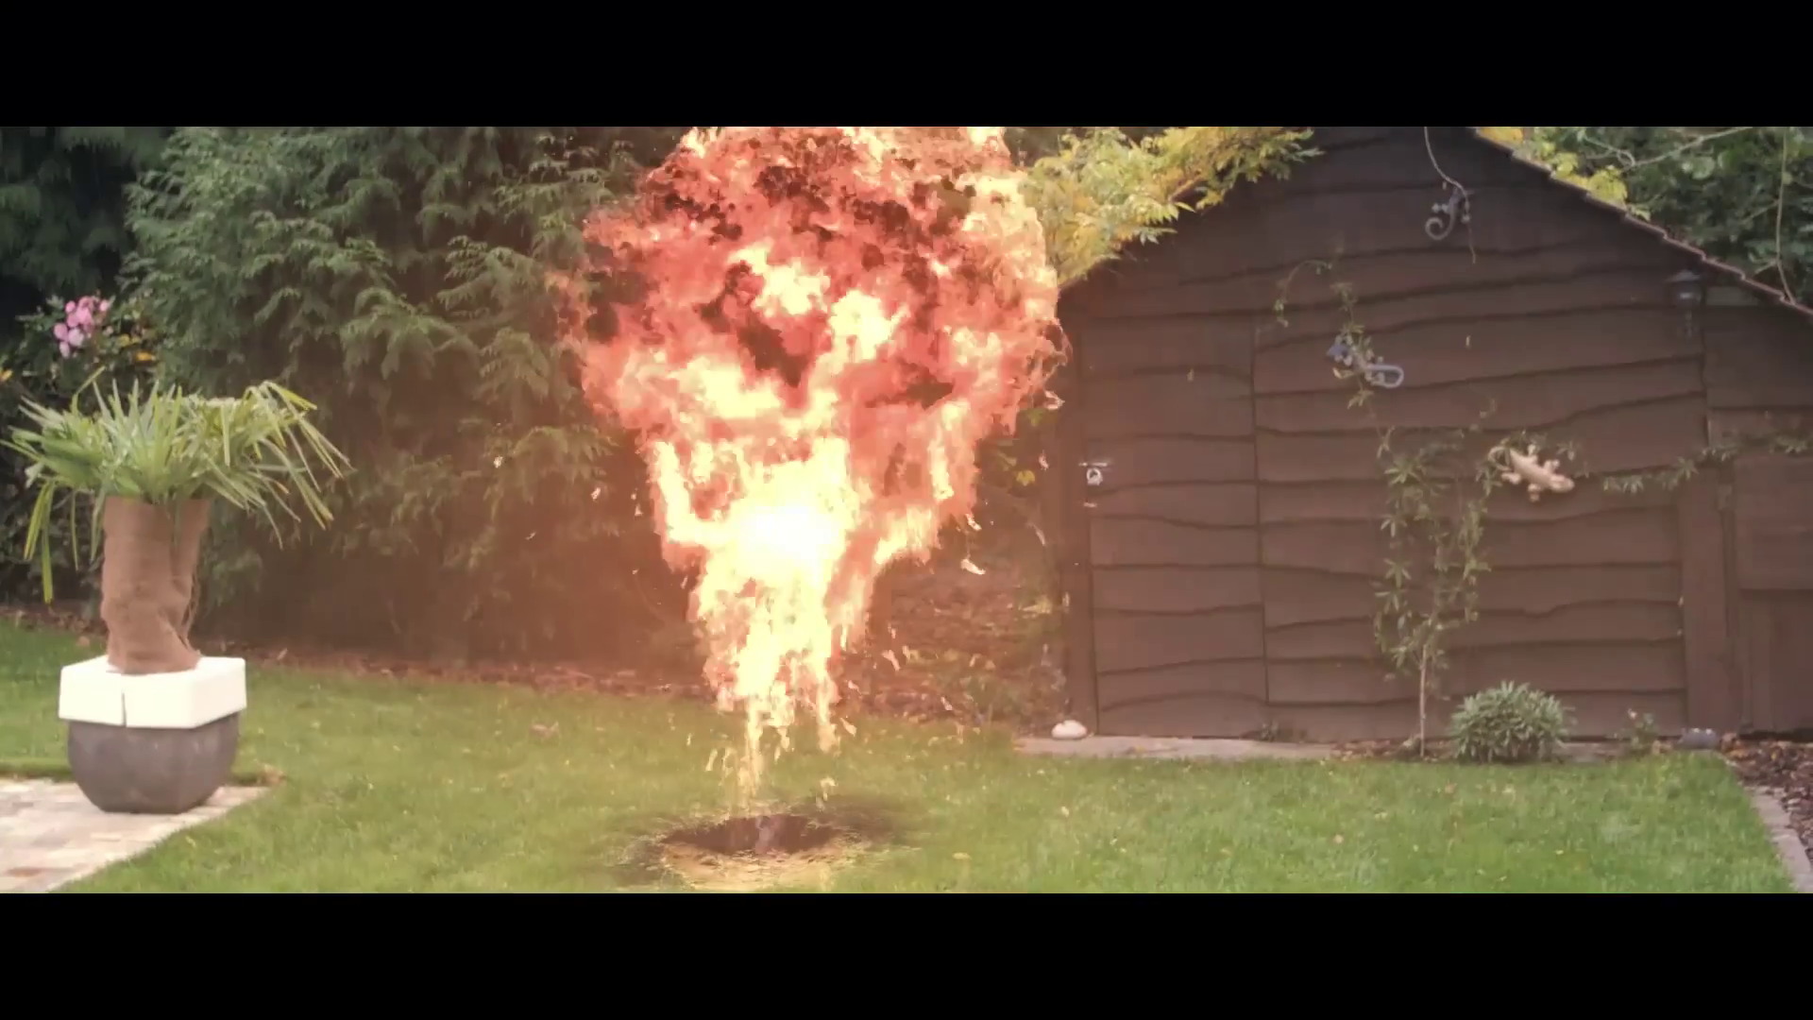